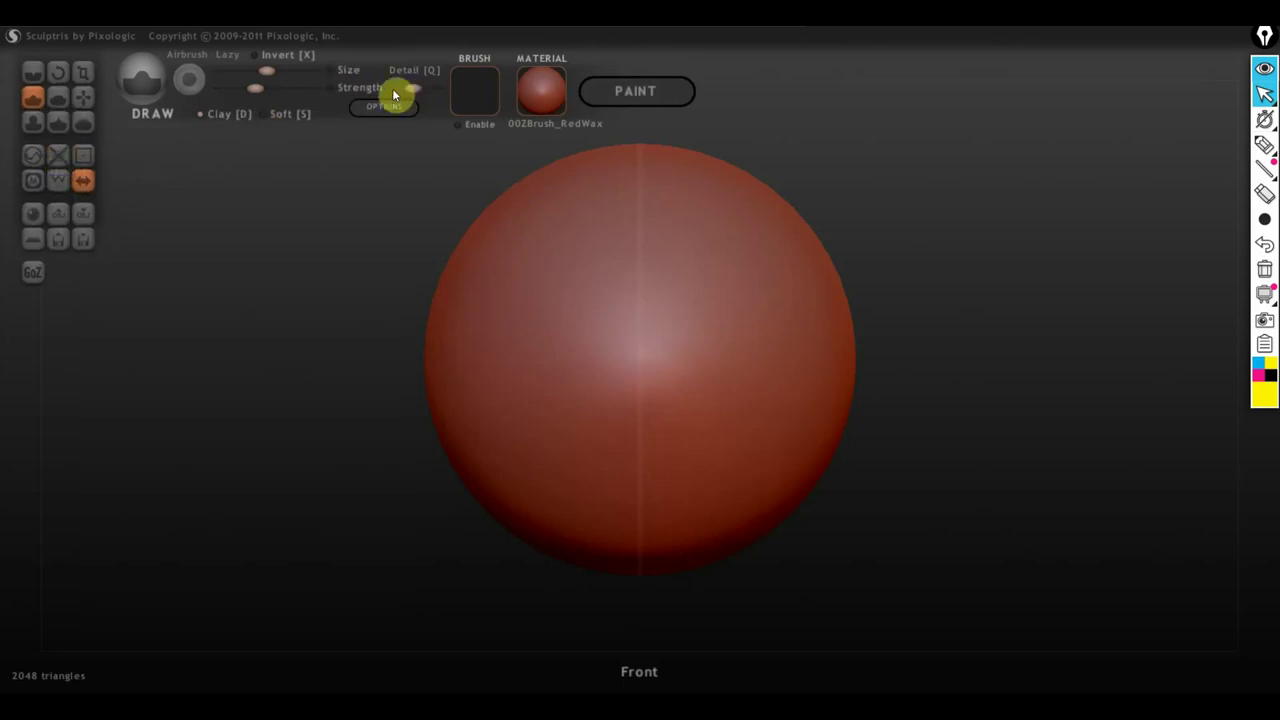
Step: Turn on the wireframe and hold Reduce Selected until the sphere has 94 triangles
left_click(57, 180)
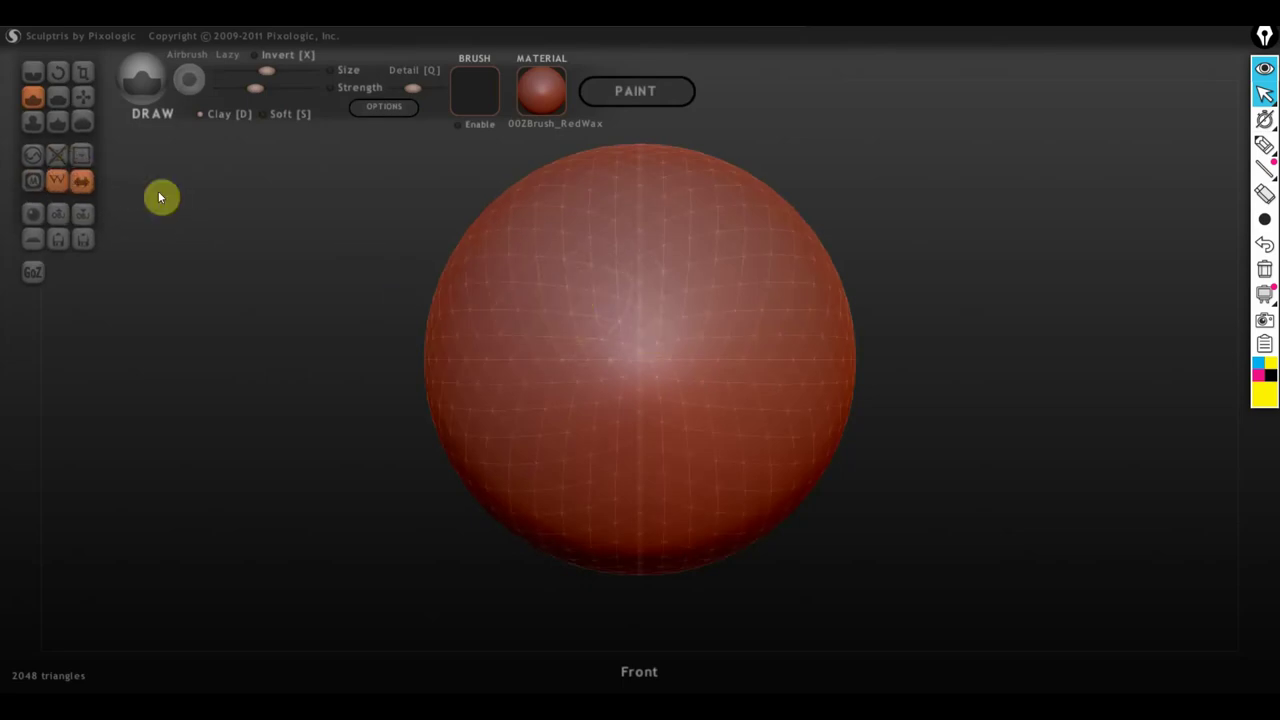
left_click(58, 157)
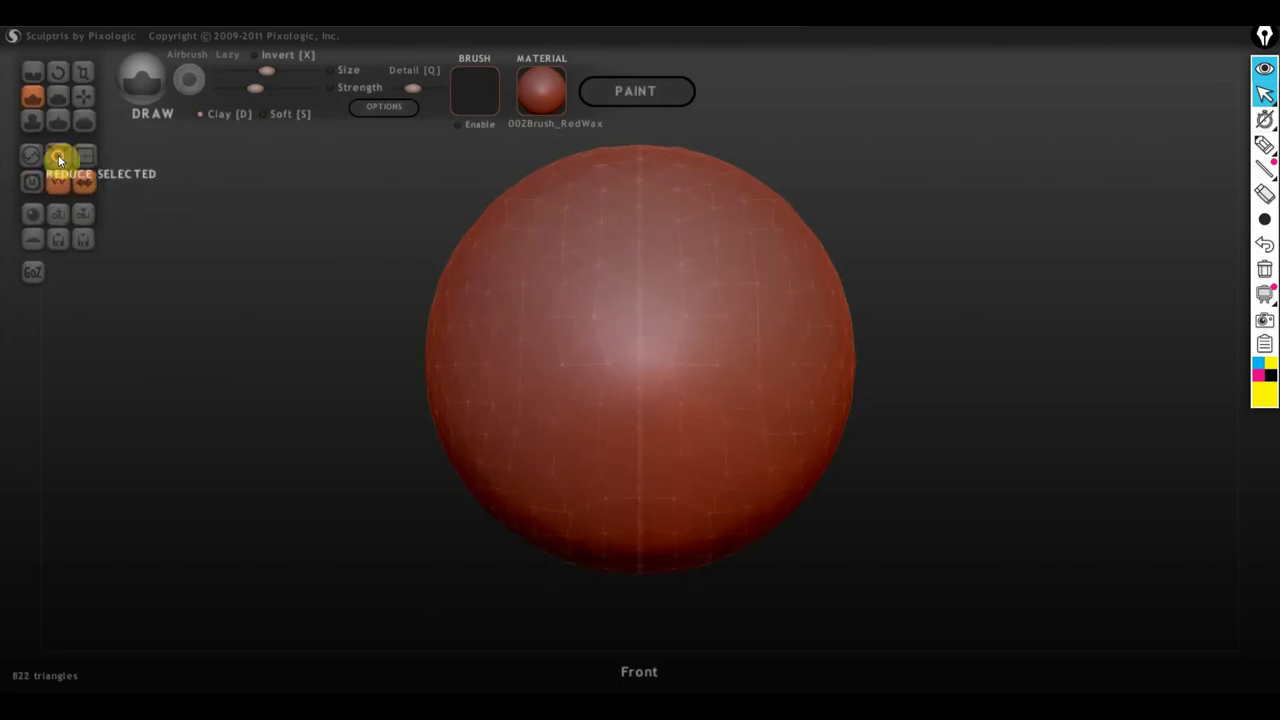
left_click_drag(58, 157, 58, 157)
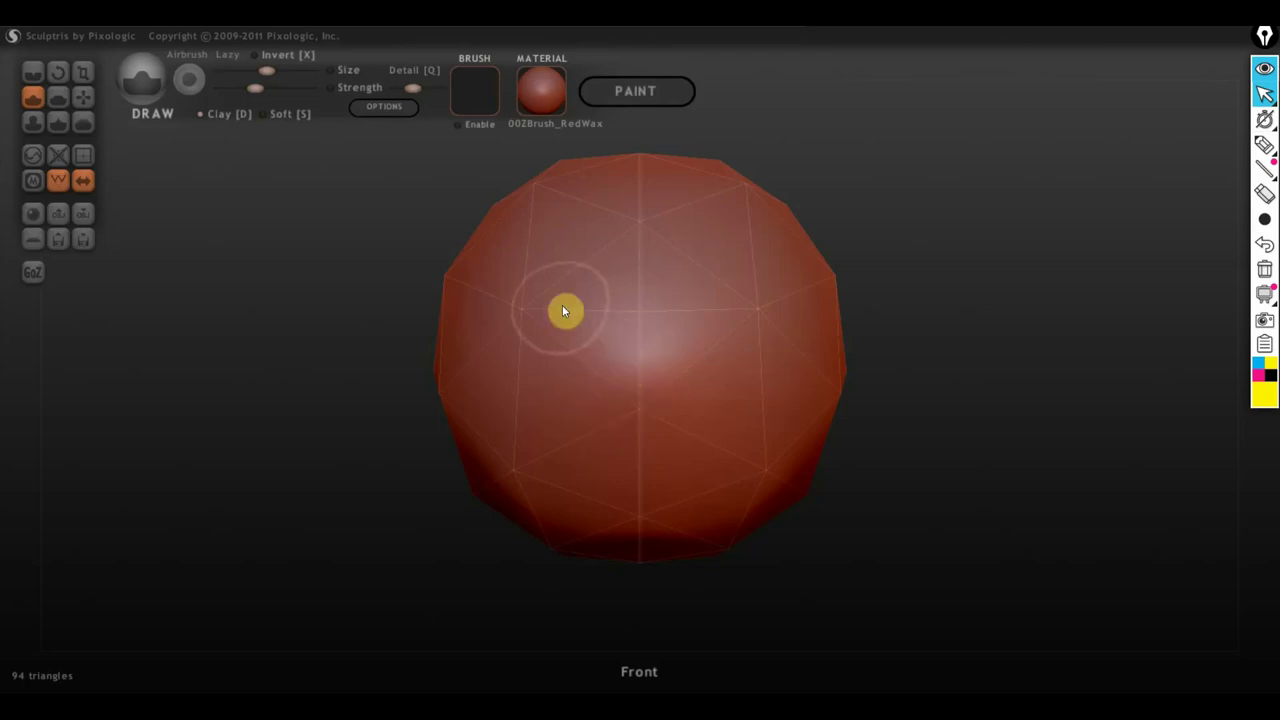
Step: Import Female_PlanesofHead_128 from the ВСЕ для SculptGL folder as a New Scene, discarding the sphere
left_click(60, 213)
scroll(465, 285, "down", 1)
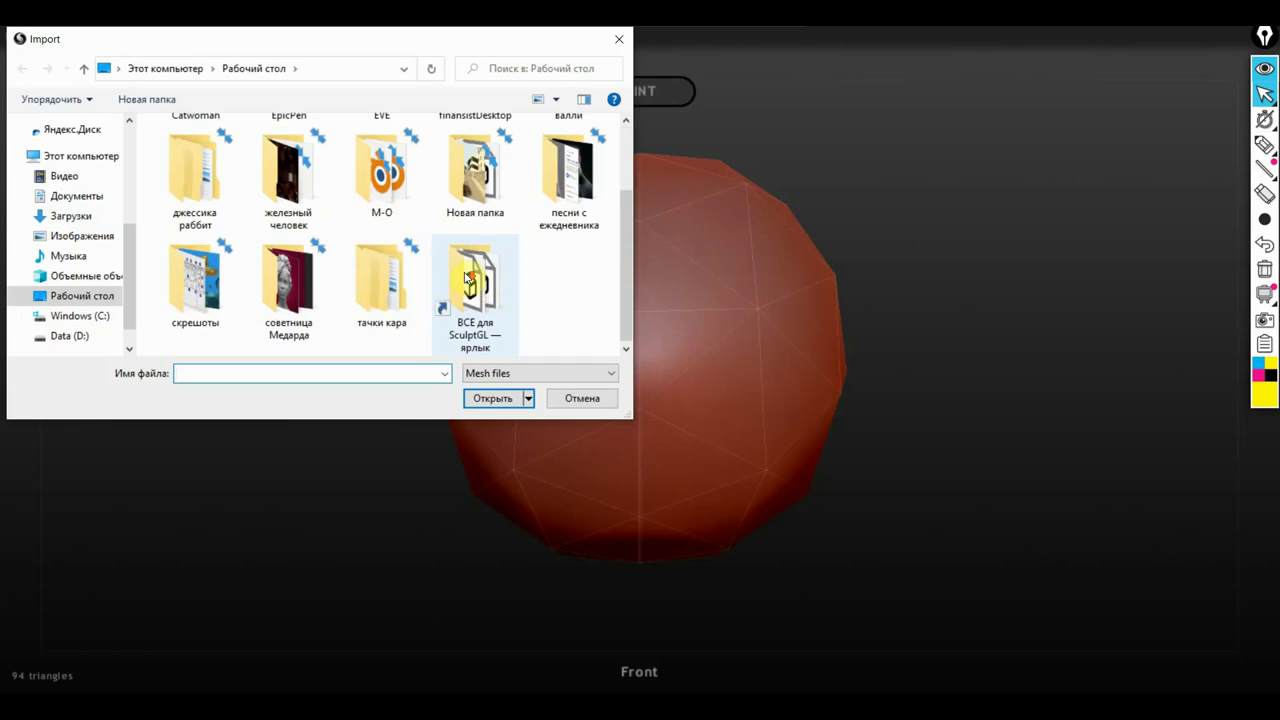
double_click(470, 278)
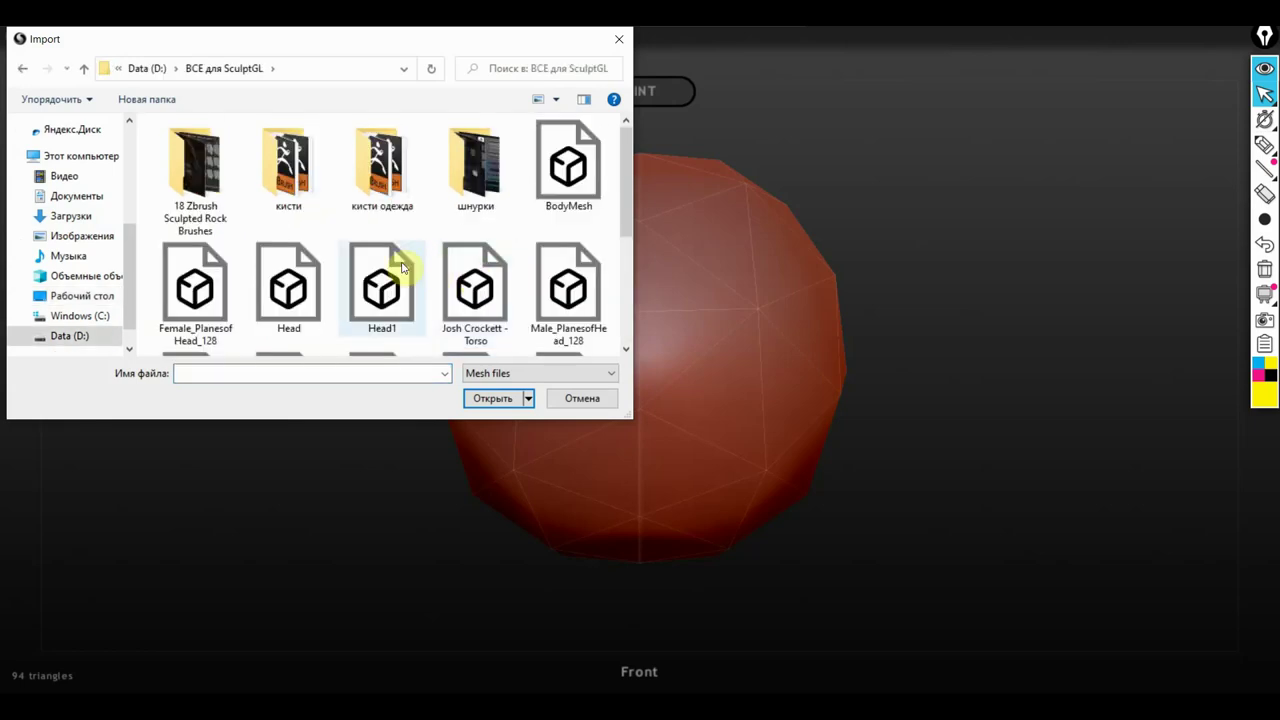
scroll(457, 251, "down", 2)
scroll(400, 251, "up", 1)
scroll(300, 252, "up", 1)
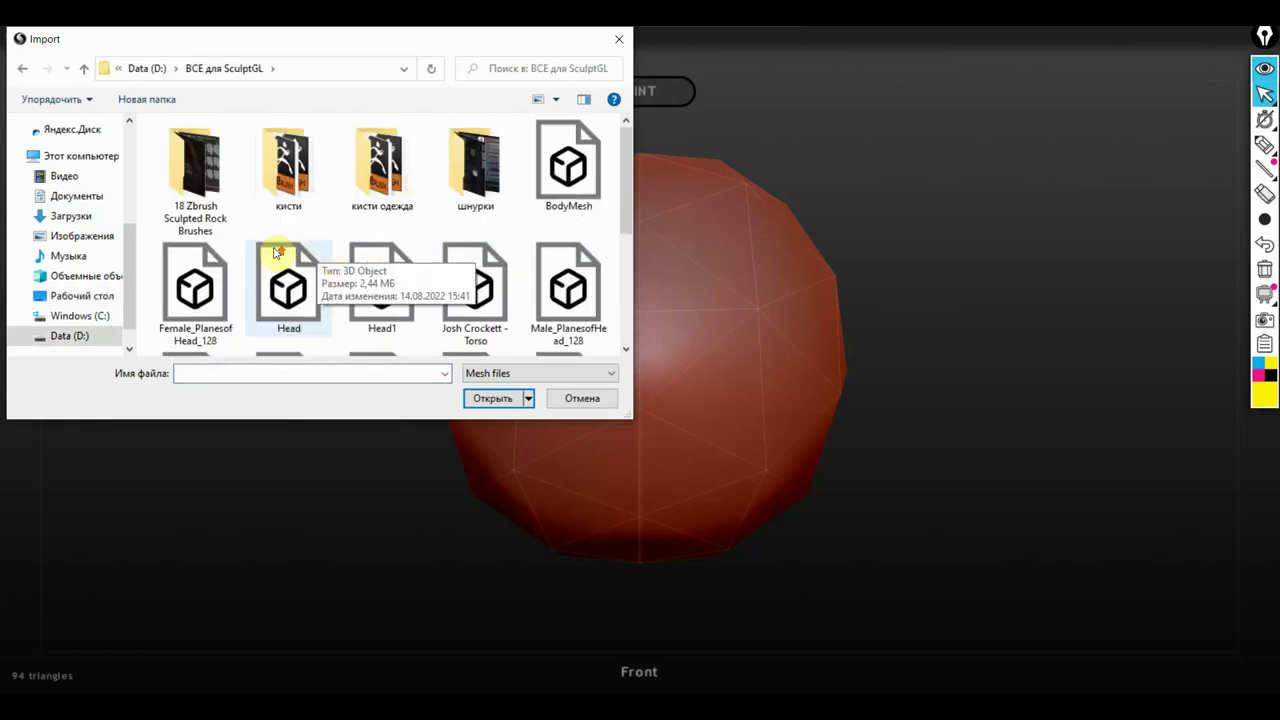
scroll(262, 252, "down", 1)
double_click(197, 185)
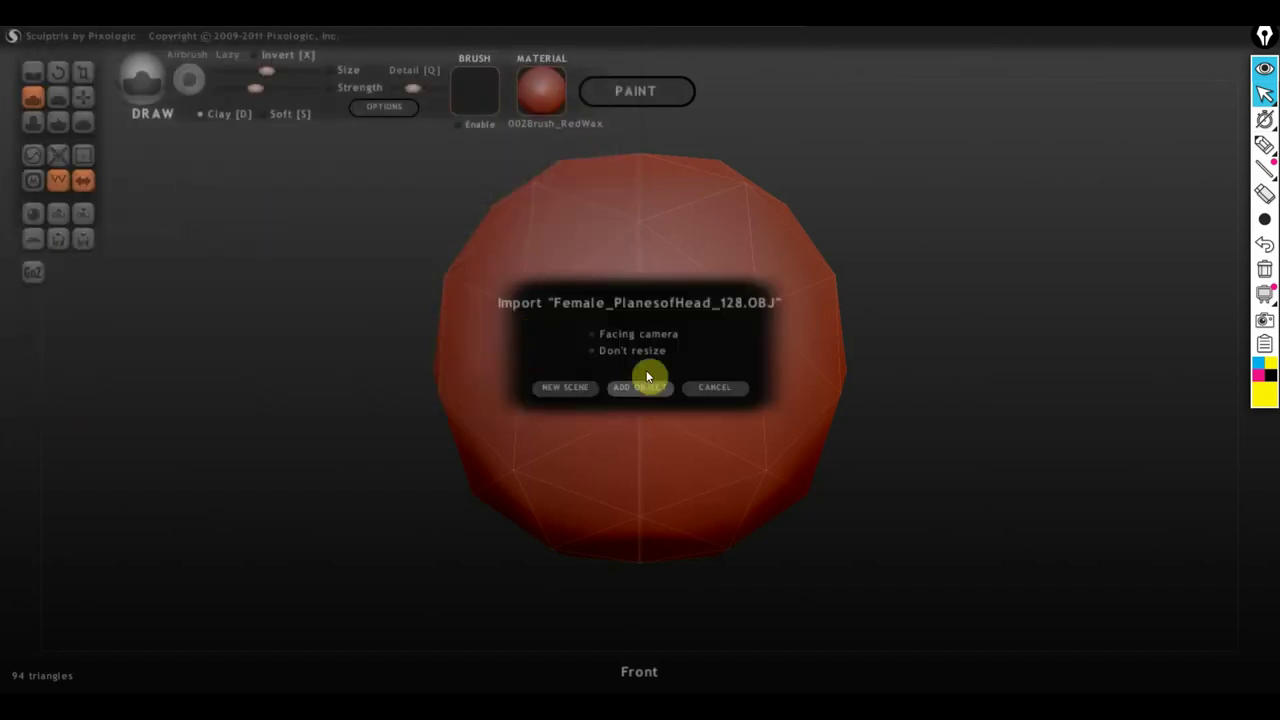
left_click(584, 388)
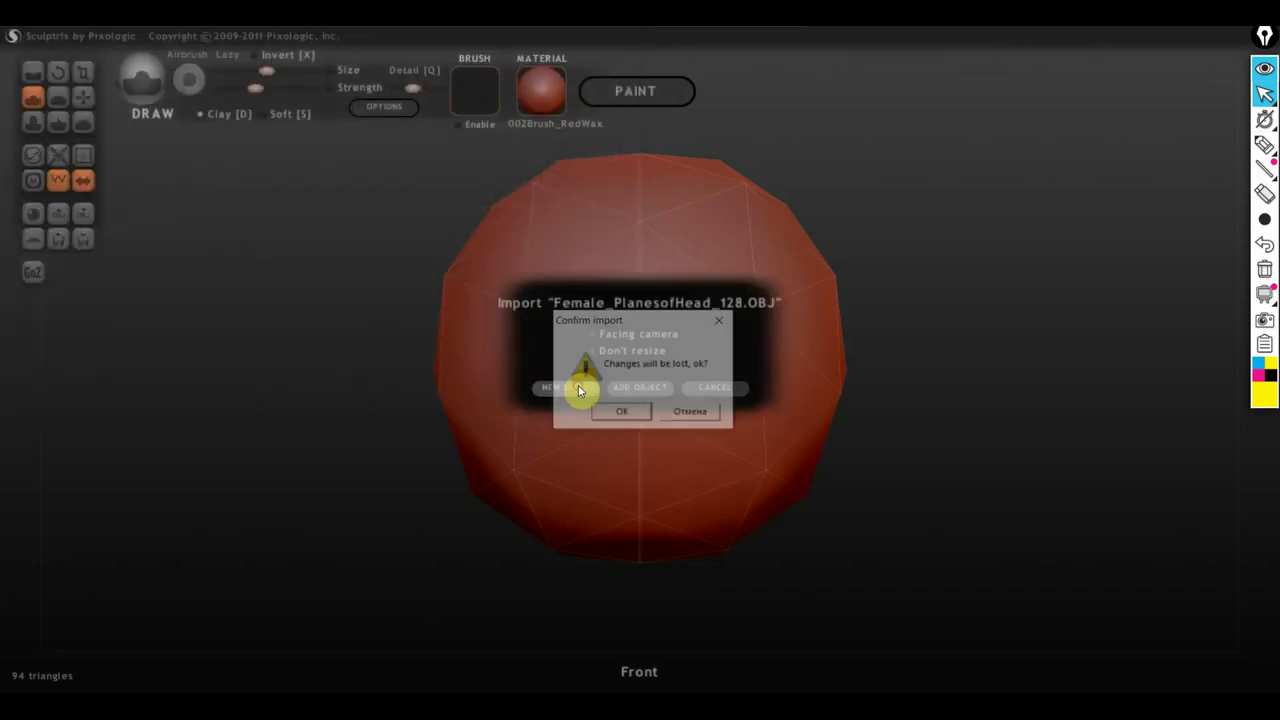
left_click(614, 412)
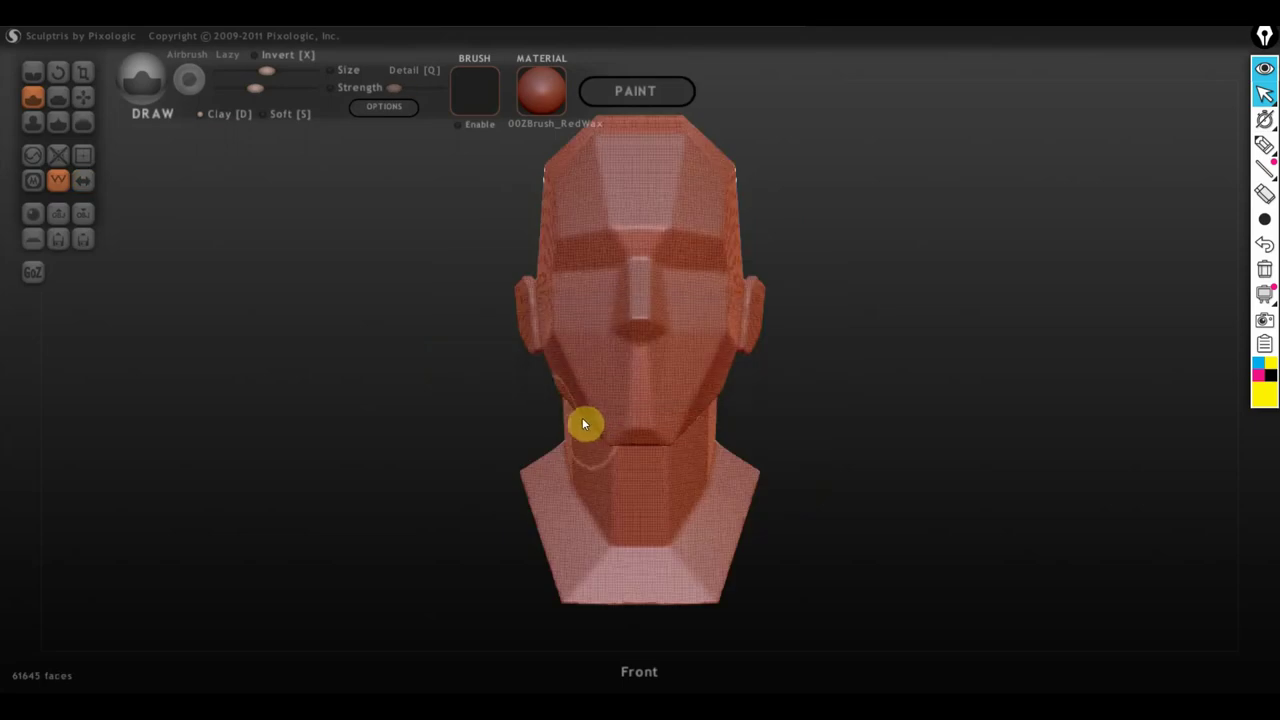
Step: Hide the wireframe, then try a Draw stroke at the nose base and undo it
left_click(48, 179)
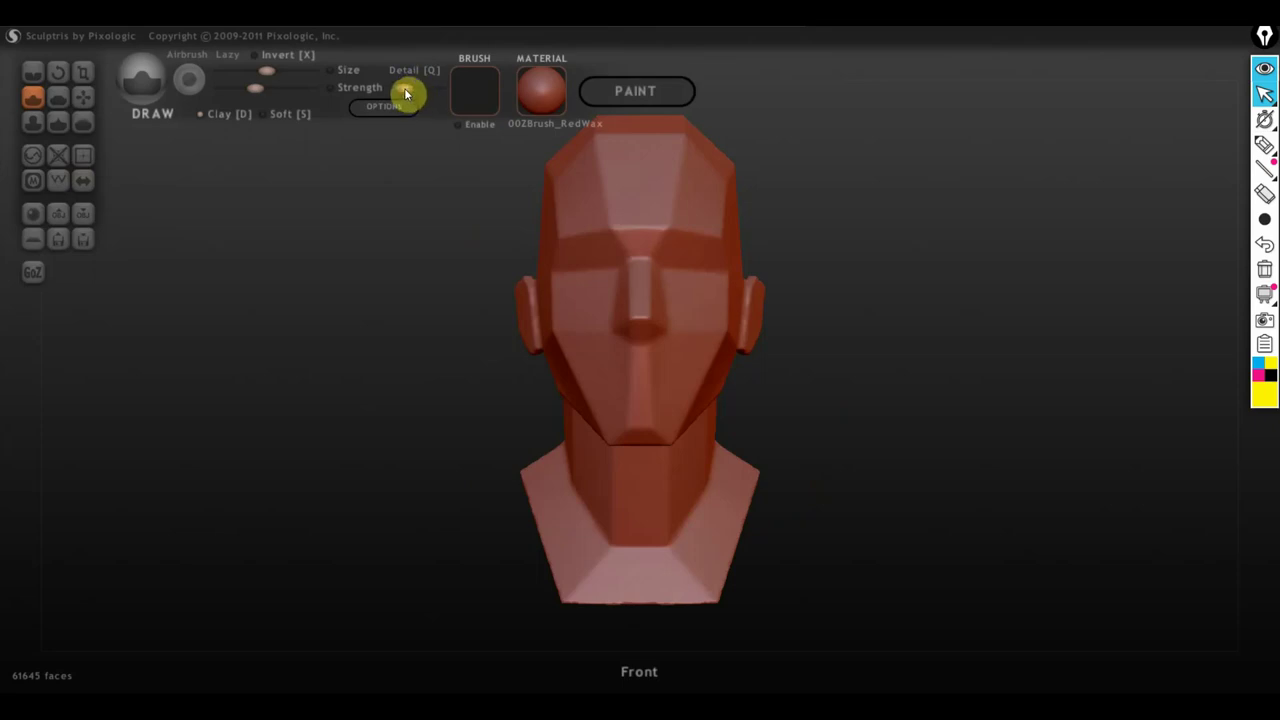
left_click_drag(600, 300, 614, 290)
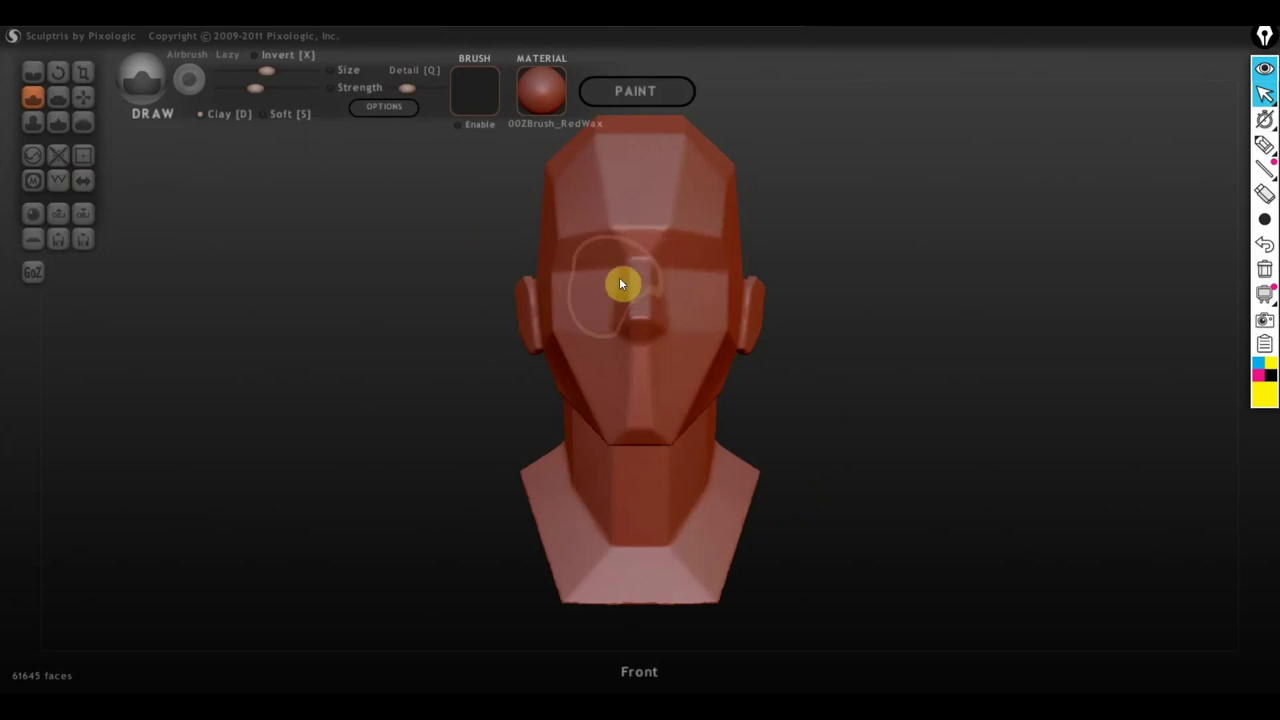
key("ctrl+z")
scroll(776, 347, "up", 2)
scroll(780, 346, "down", 3)
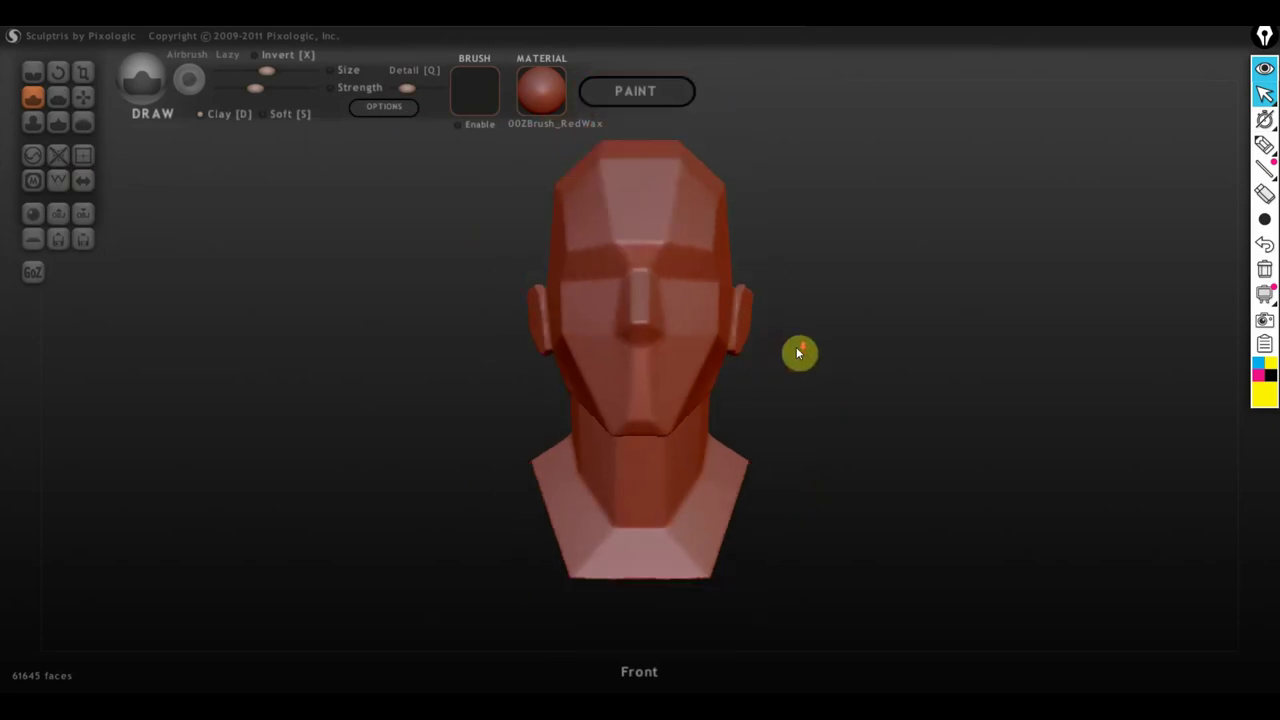
Step: Turn the head slightly left and toggle the wireframe on, then off again
left_click_drag(796, 347, 772, 376)
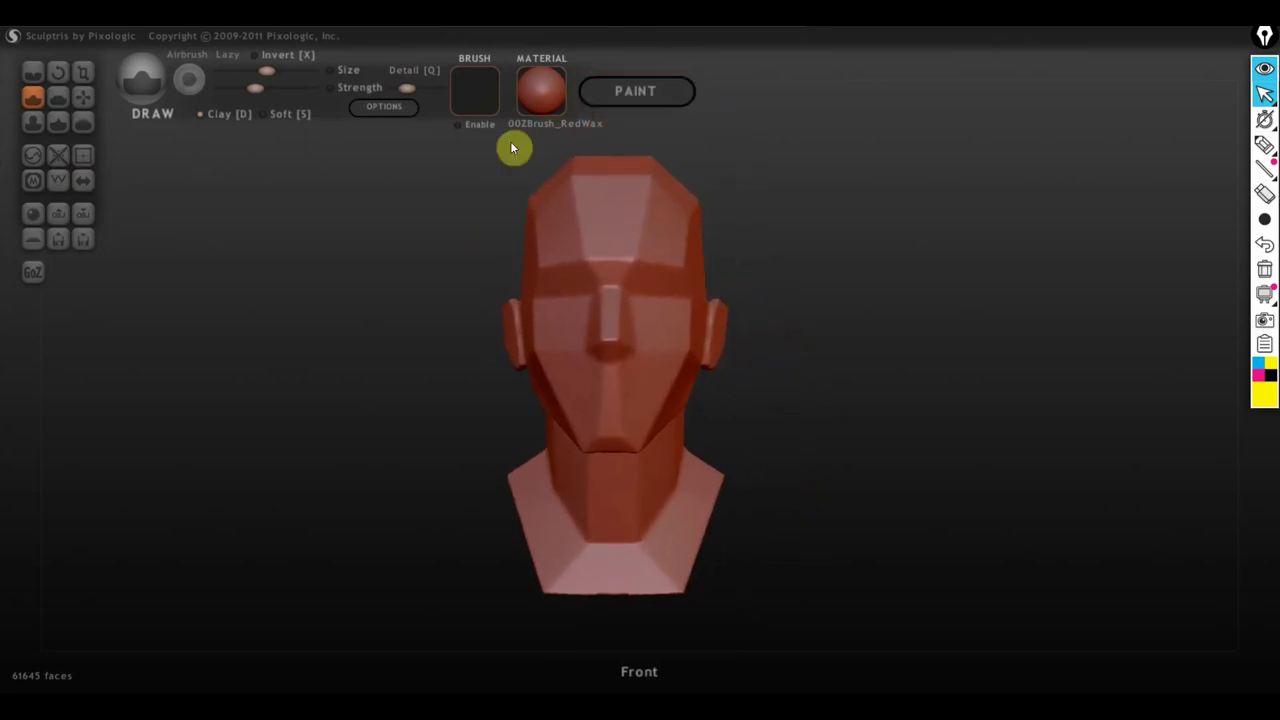
left_click(58, 180)
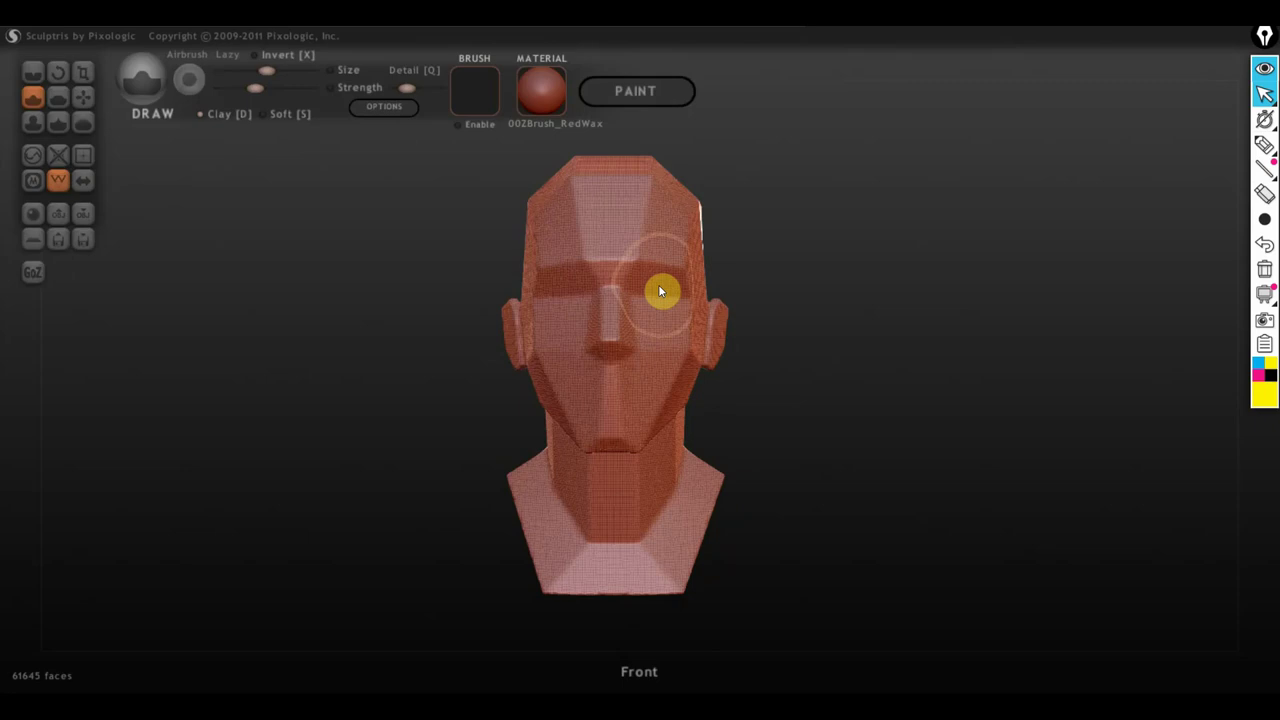
left_click(58, 180)
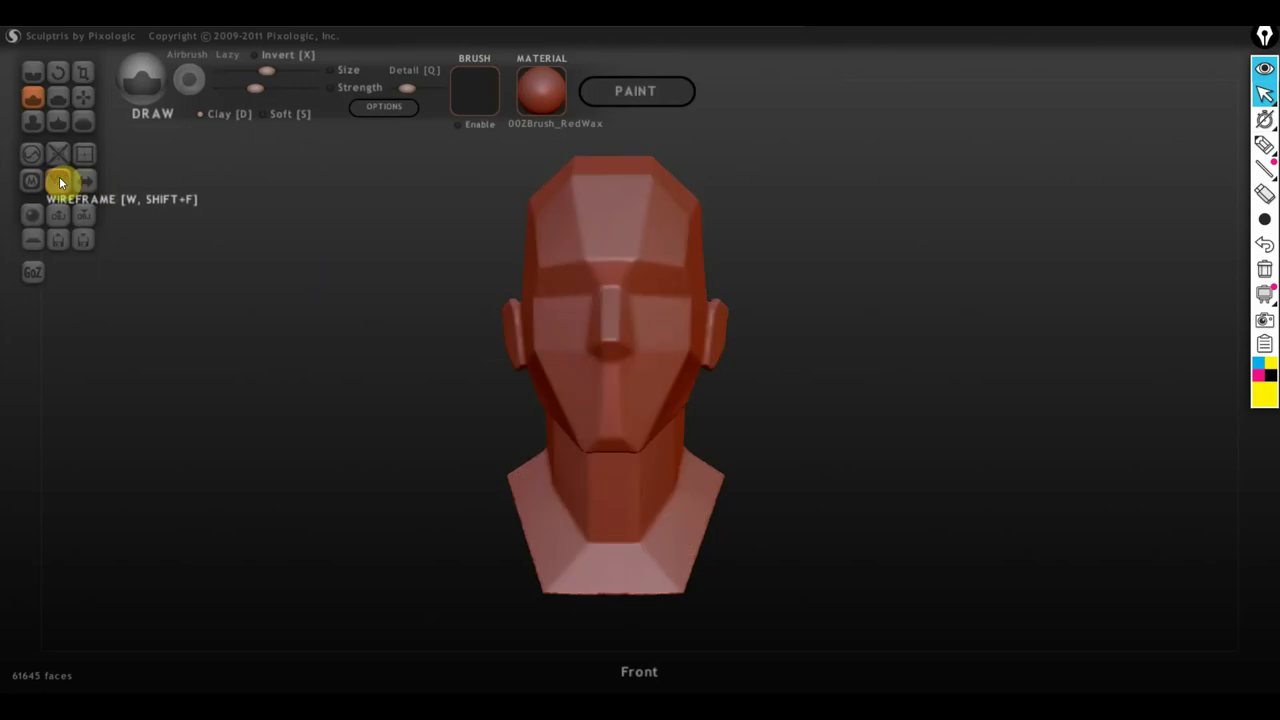
scroll(555, 368, "up", 2)
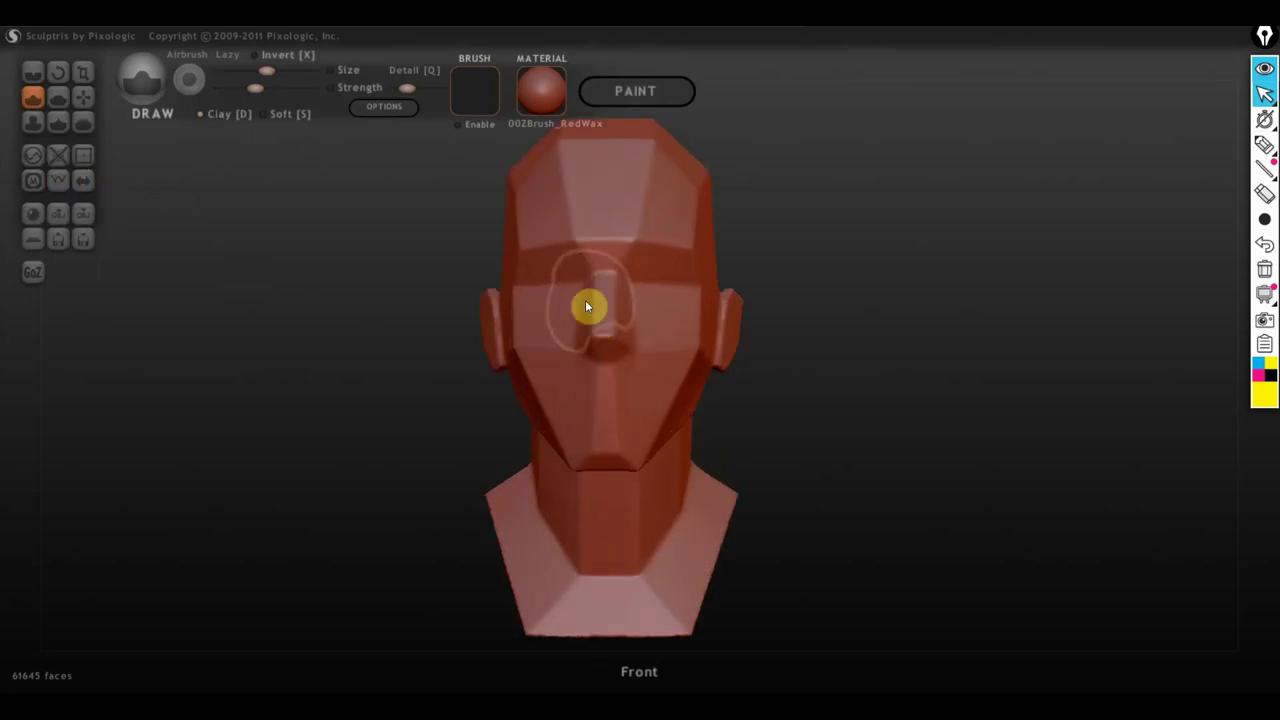
Step: Select the Flatten brush and enable symmetry, confirming both notices
left_click(58, 99)
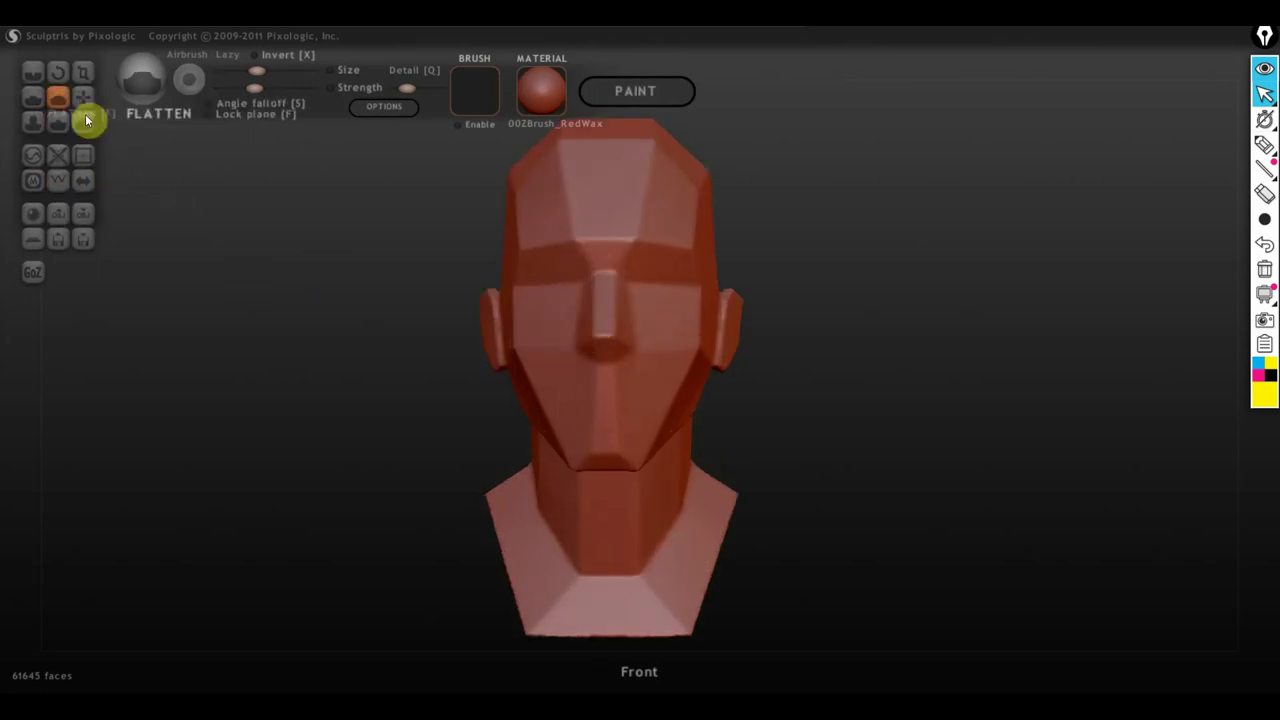
left_click(83, 182)
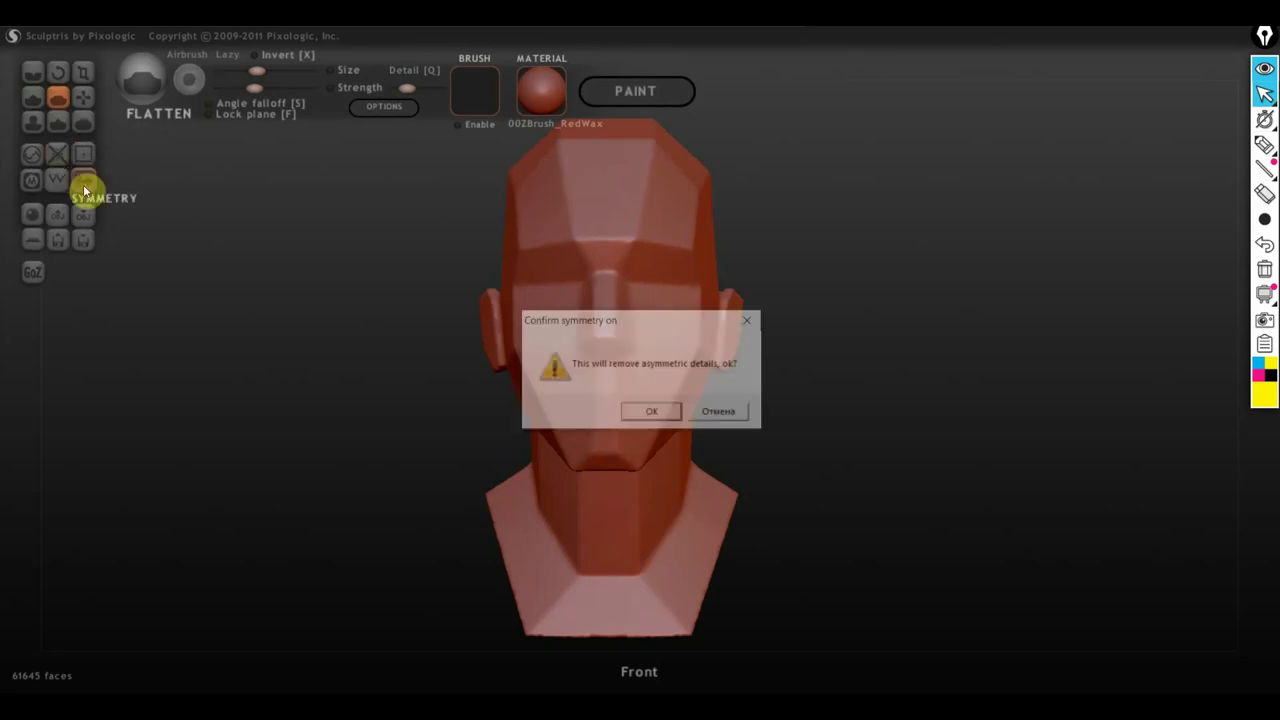
left_click(646, 409)
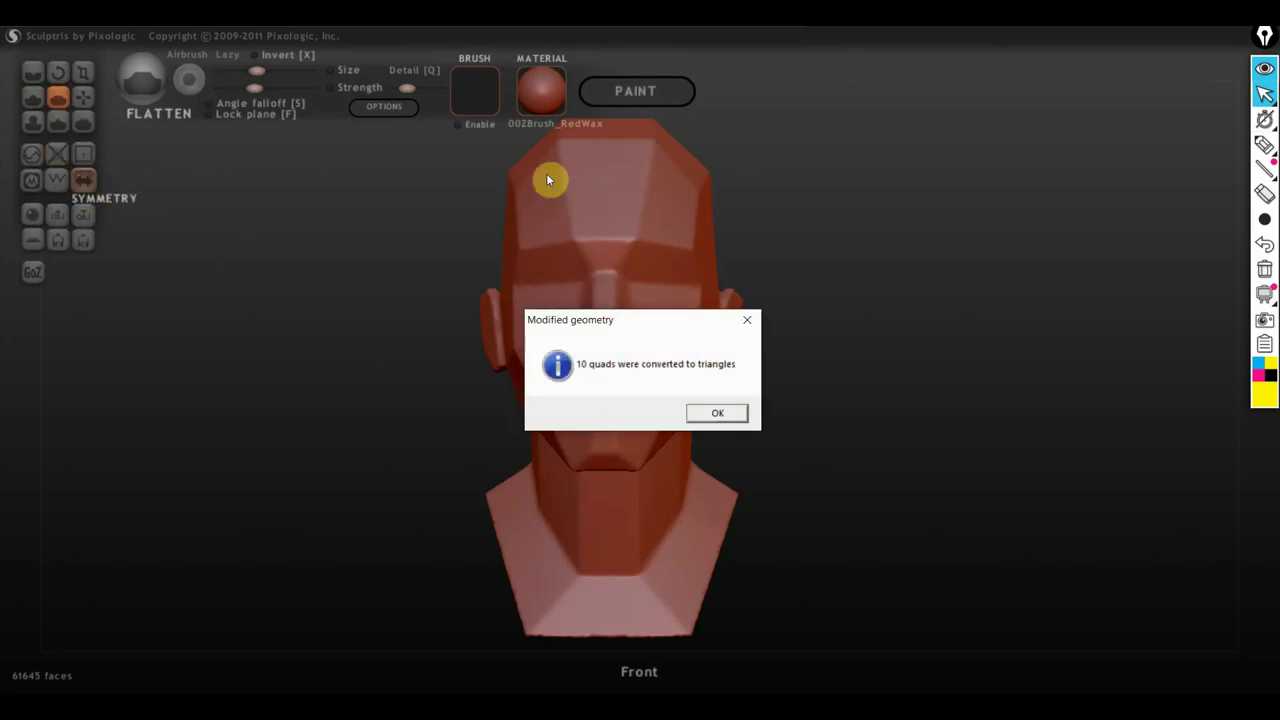
left_click(720, 410)
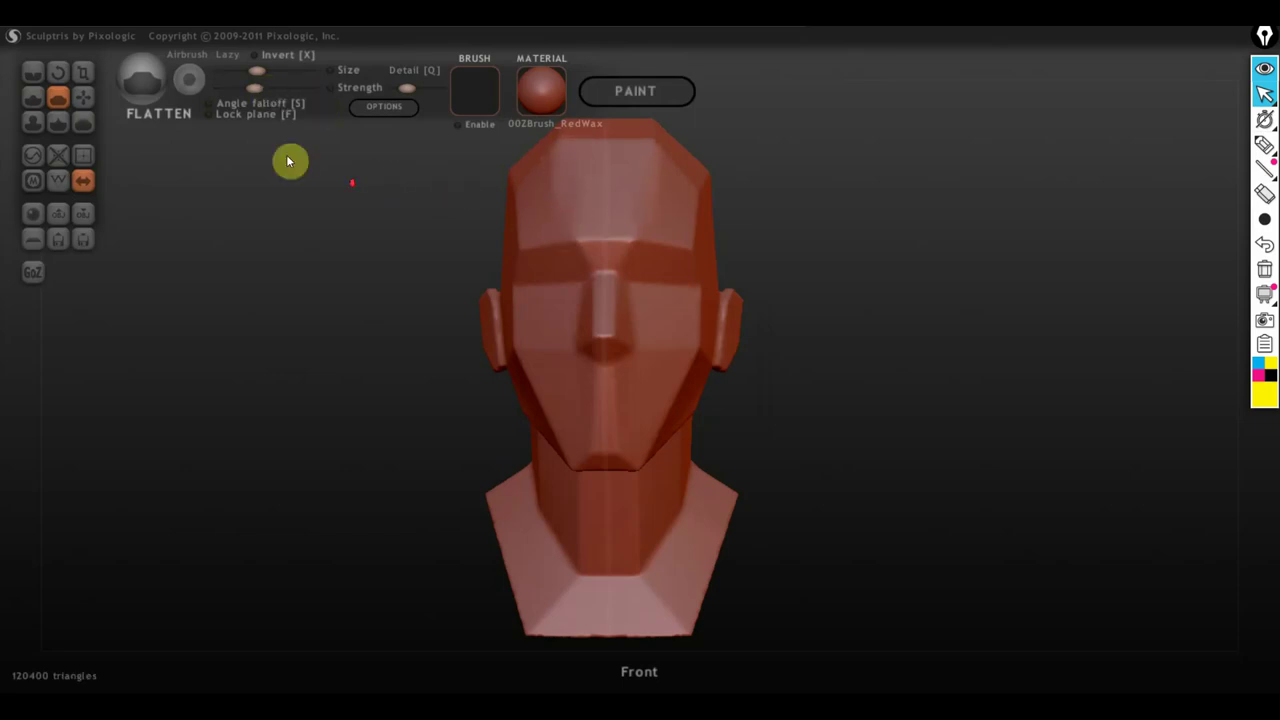
Step: Adjust the brush size and flatten the forehead from a three-quarter view
mouse_move(290, 161)
left_mouse_down()
mouse_move(397, 237)
mouse_move(470, 252)
mouse_move(462, 298)
left_mouse_up()
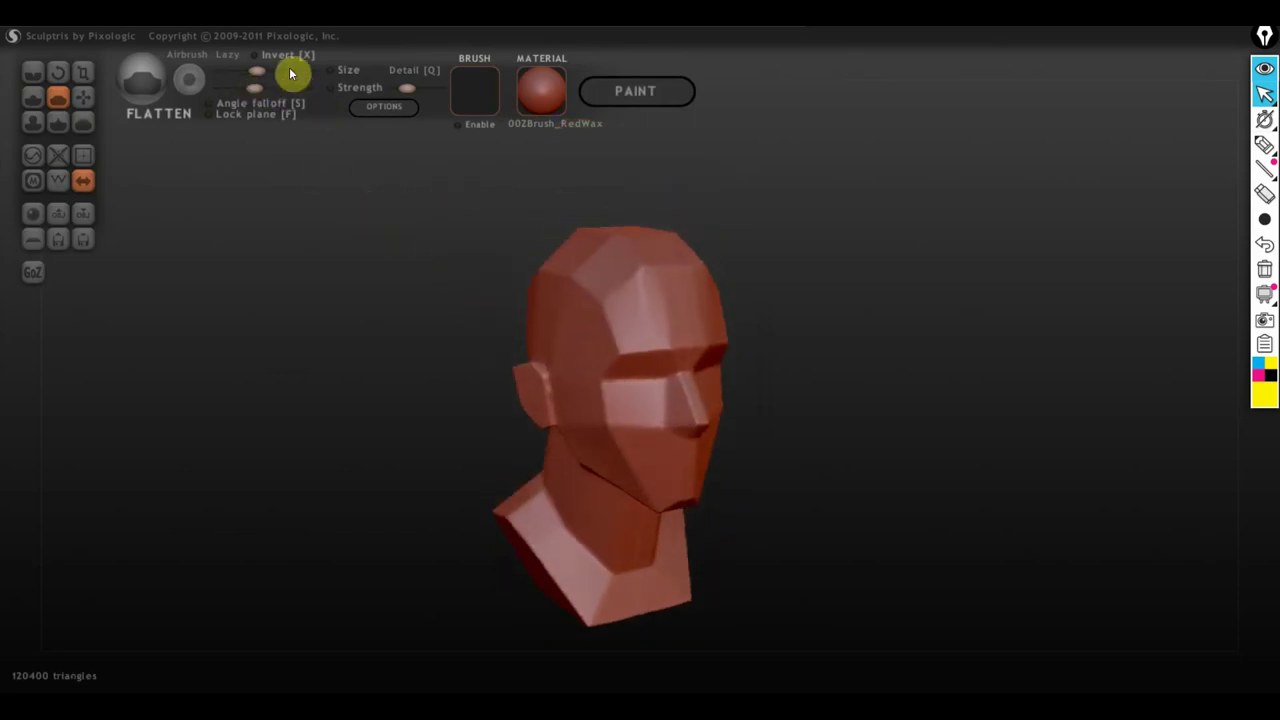
left_click_drag(256, 70, 281, 70)
left_click_drag(281, 72, 259, 73)
scroll(593, 298, "up", 3)
scroll(593, 298, "down", 2)
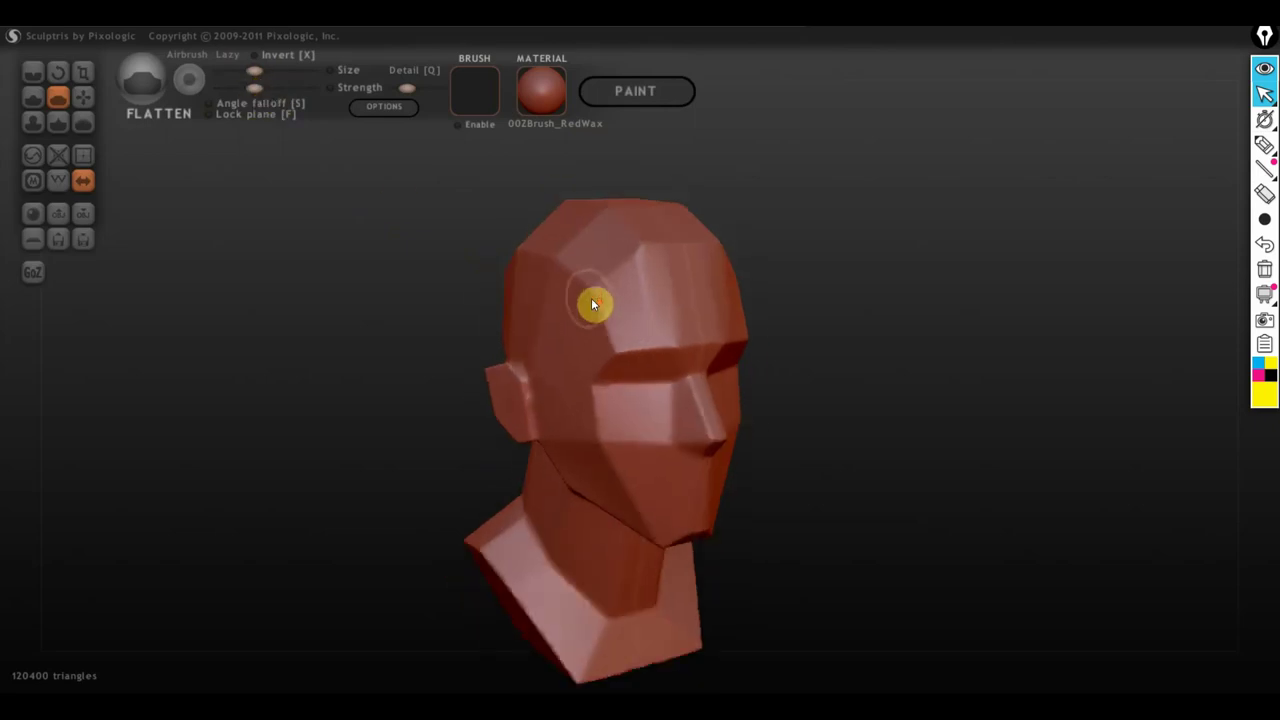
left_click_drag(577, 313, 665, 243)
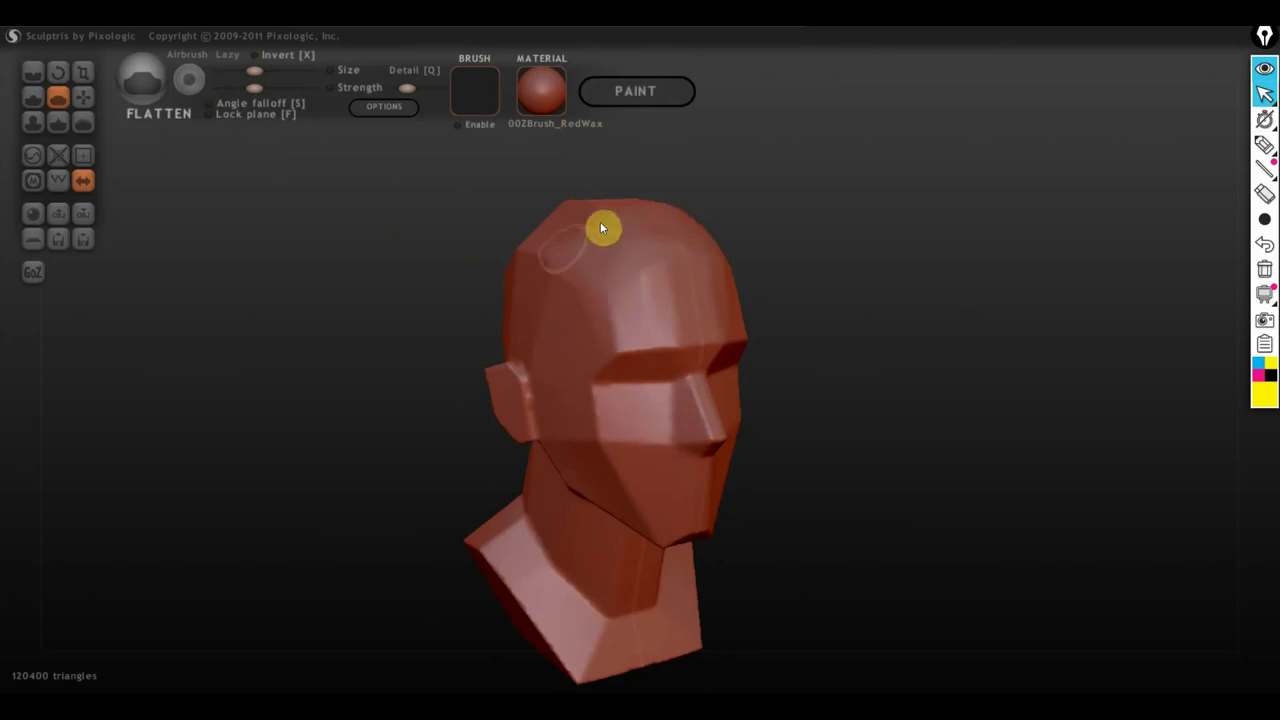
mouse_move(583, 318)
right_mouse_down()
mouse_move(676, 291)
mouse_move(557, 282)
mouse_move(628, 291)
right_mouse_up()
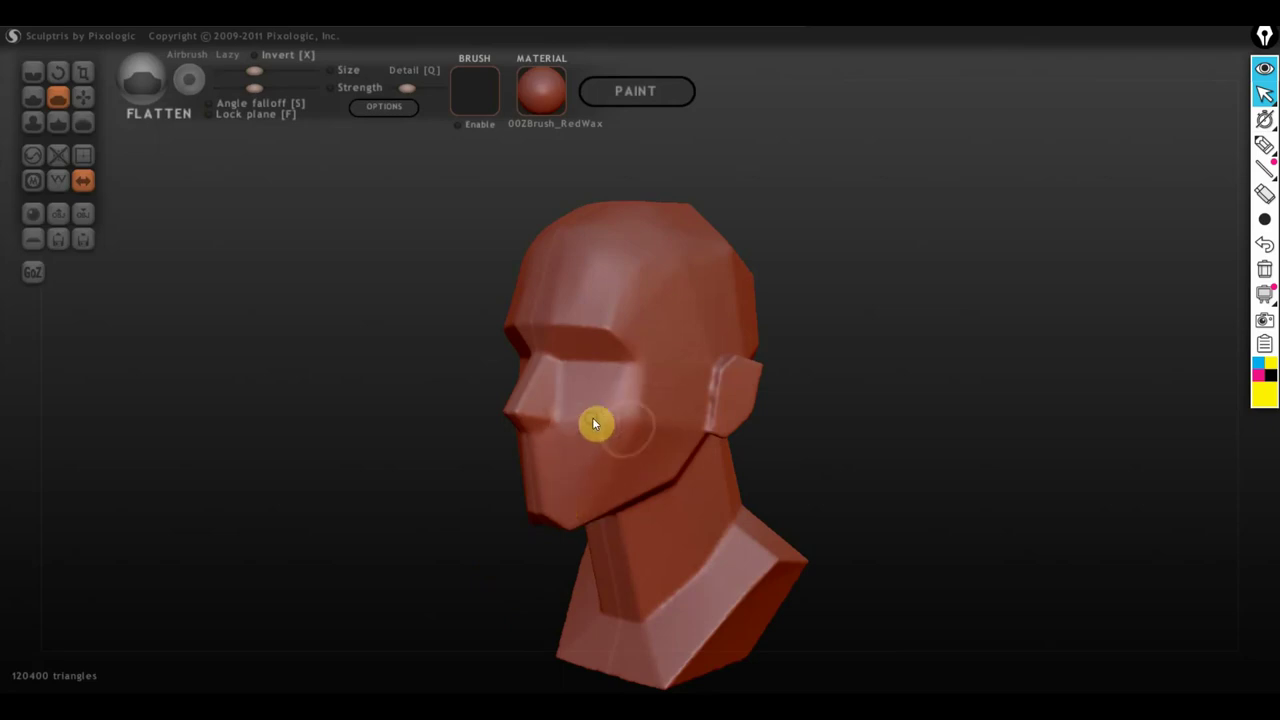
left_click(638, 388)
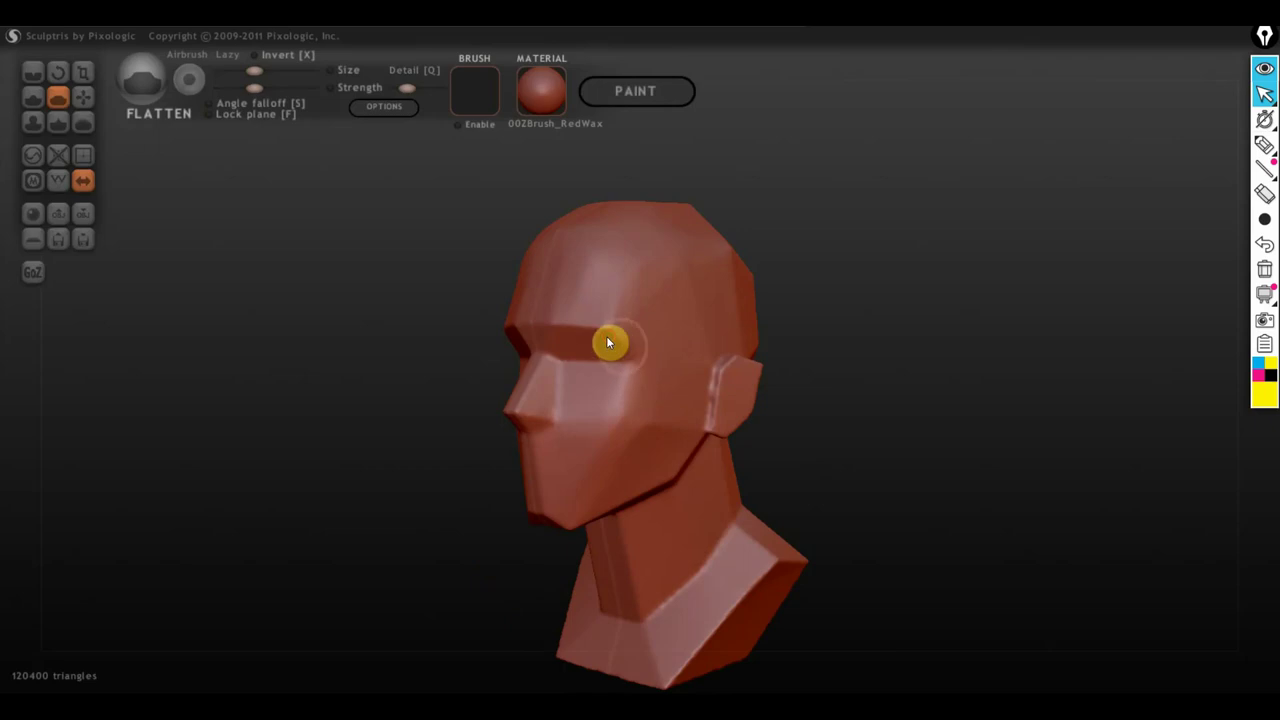
mouse_move(609, 330)
left_mouse_down()
mouse_move(622, 296)
mouse_move(622, 336)
left_mouse_up()
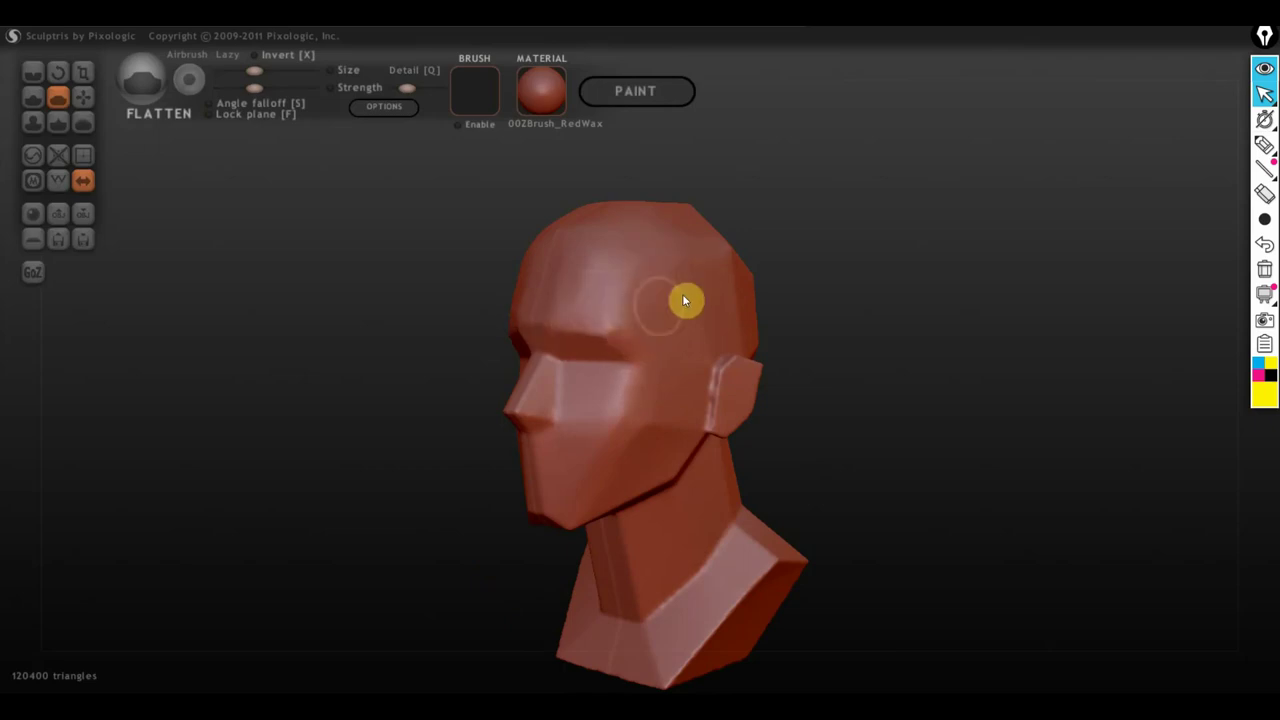
mouse_move(682, 296)
right_mouse_down()
mouse_move(739, 330)
mouse_move(643, 420)
right_mouse_up()
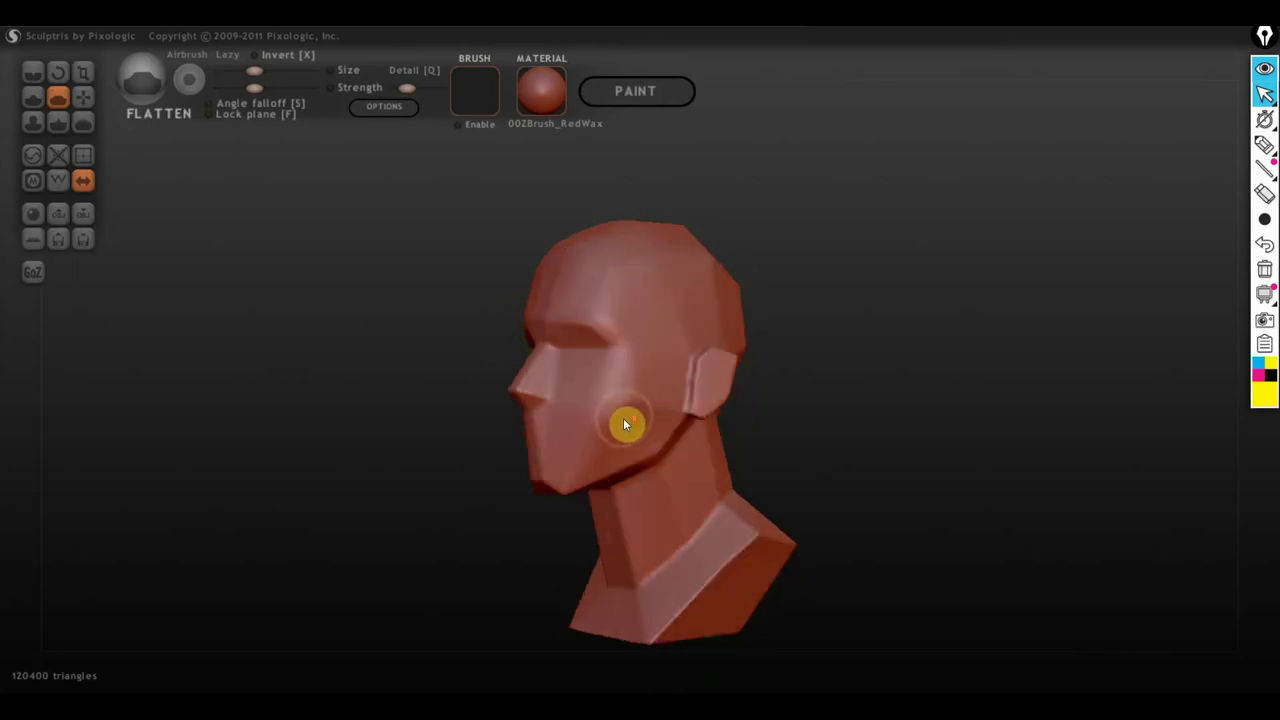
scroll(623, 420, "up", 2)
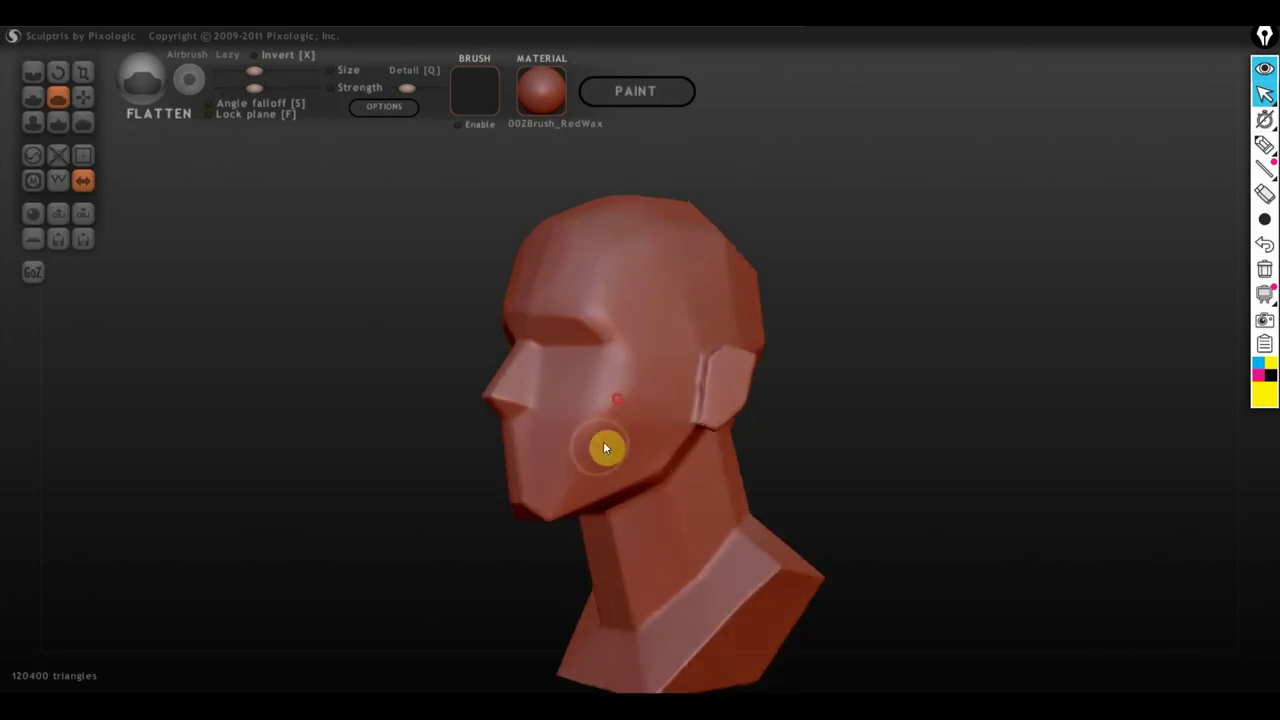
right_click_drag(567, 491, 623, 461)
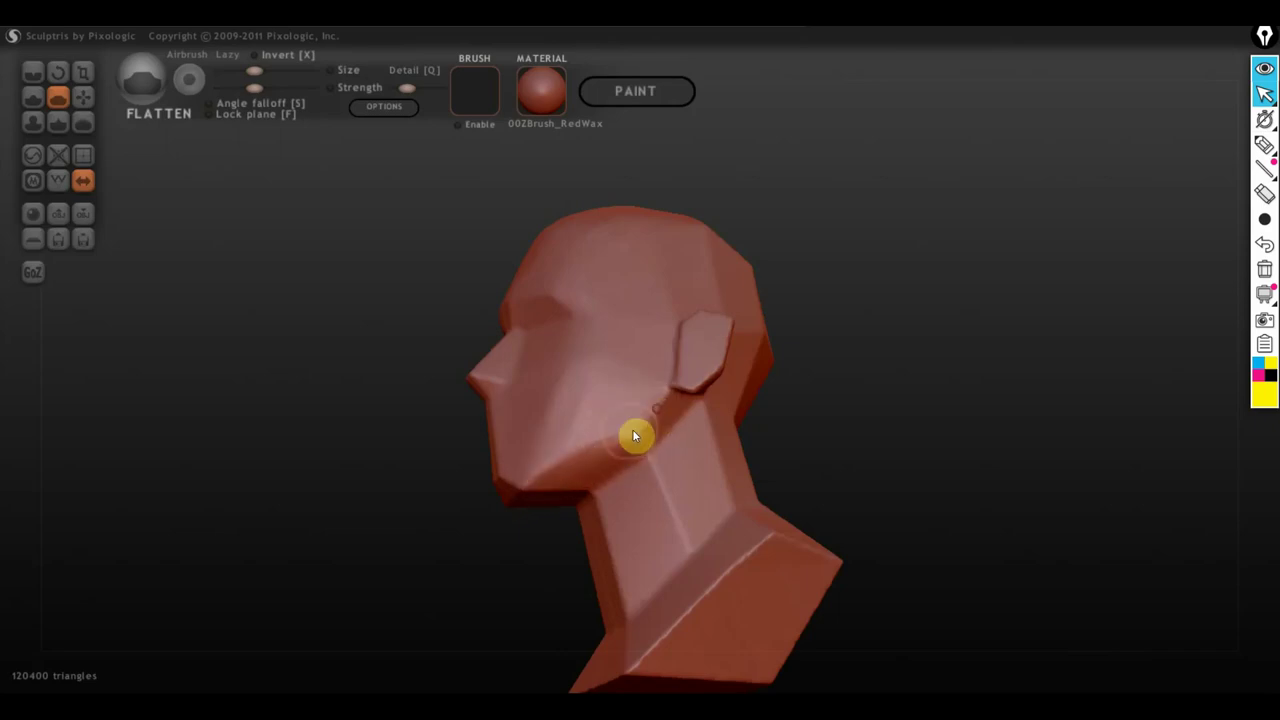
right_click_drag(537, 486, 600, 523)
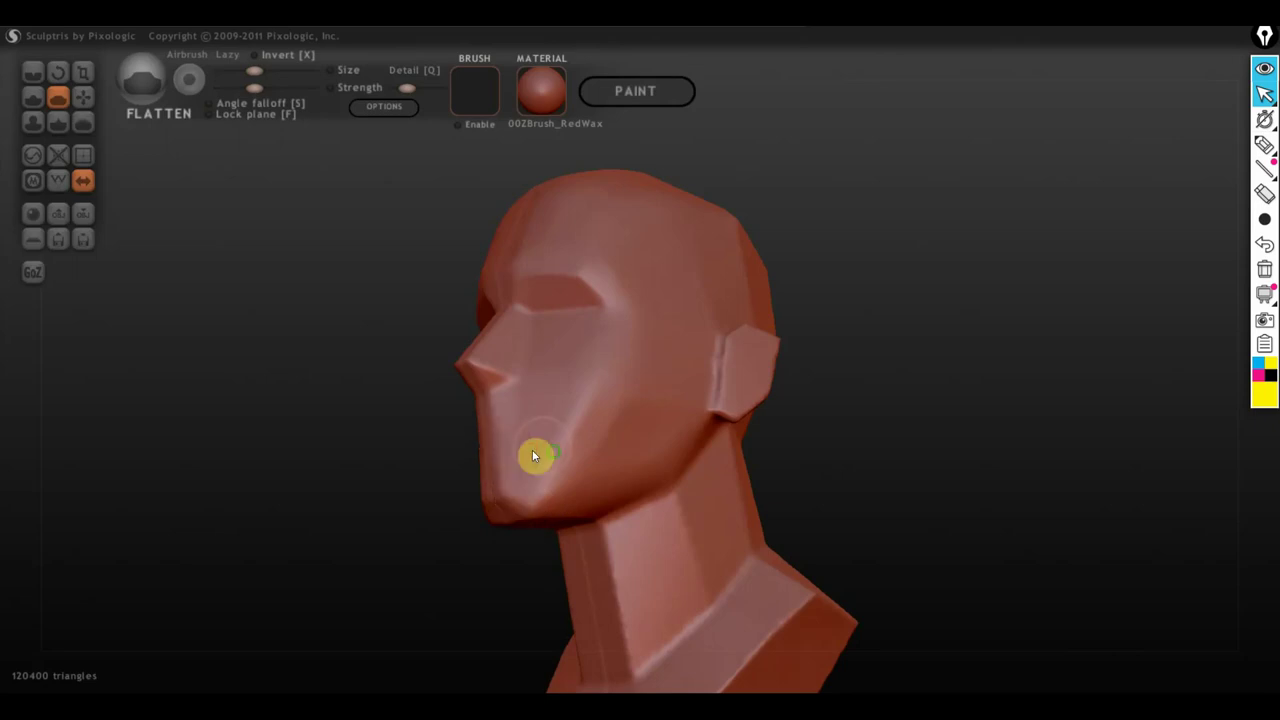
right_click_drag(533, 455, 674, 477)
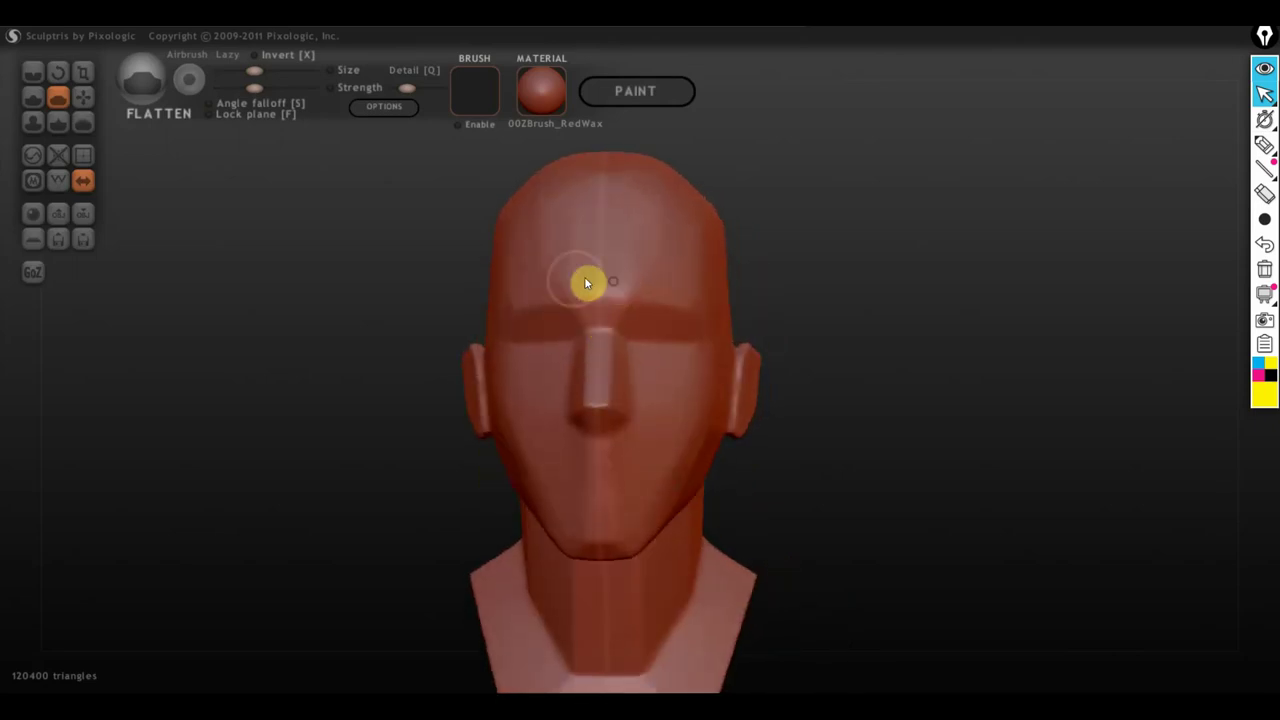
mouse_move(609, 226)
right_mouse_down()
mouse_move(577, 355)
mouse_move(591, 405)
mouse_move(714, 394)
right_mouse_up()
Step: Zoom in and flatten the ear block's top corner, edges and lower part
scroll(689, 417, "up", 2)
scroll(757, 417, "up", 2)
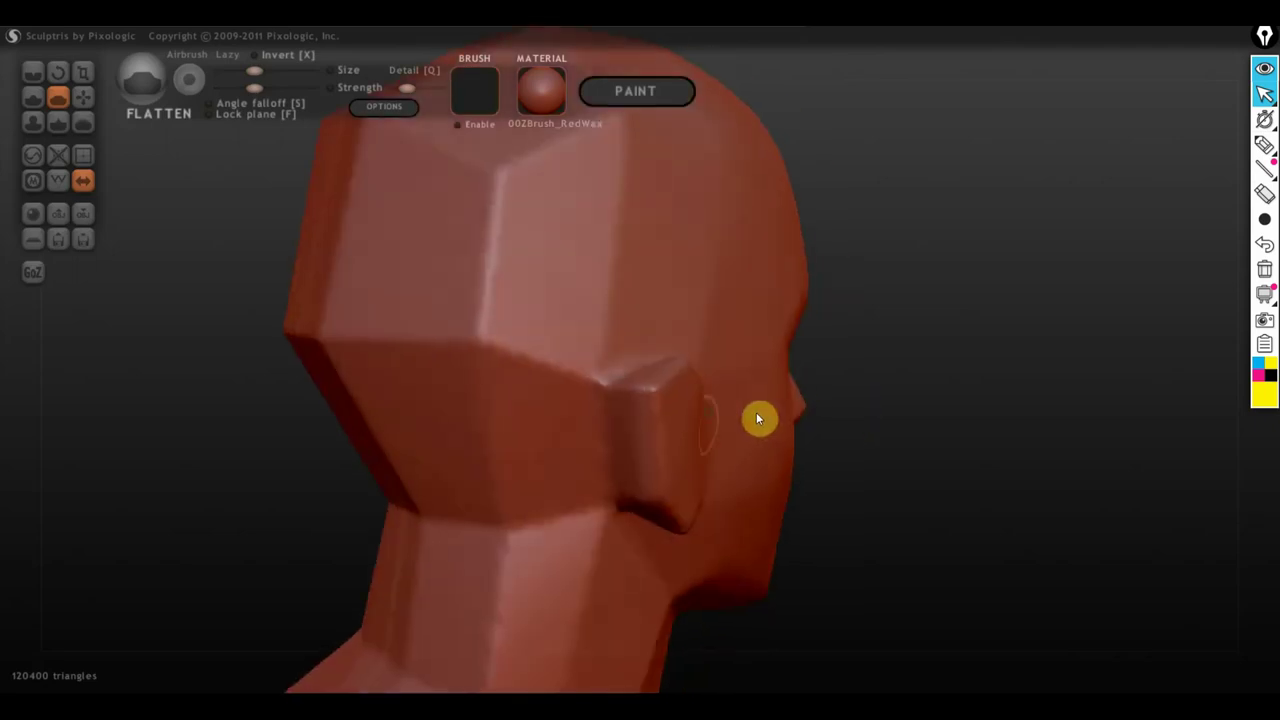
scroll(712, 447, "up", 2)
mouse_move(712, 447)
left_mouse_down()
mouse_move(666, 414)
mouse_move(672, 390)
mouse_move(671, 444)
left_mouse_up()
right_click_drag(671, 444, 670, 378)
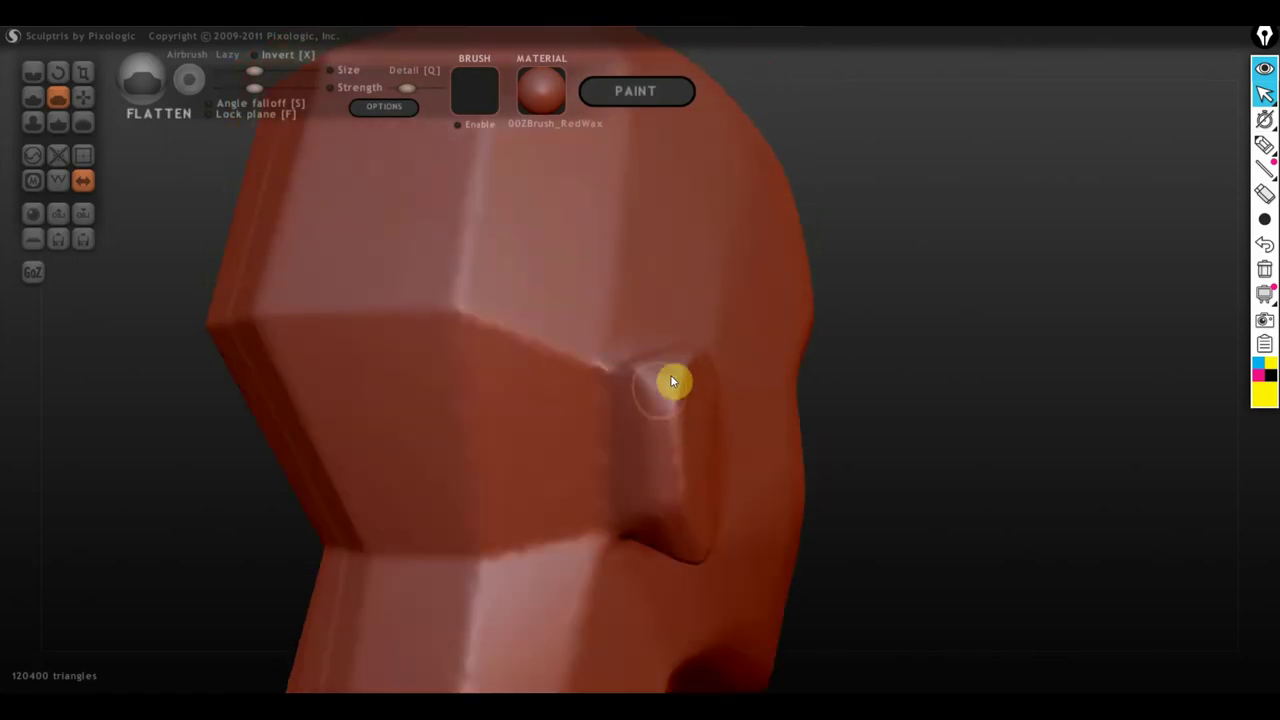
left_click_drag(672, 380, 666, 457)
right_click_drag(666, 457, 636, 443)
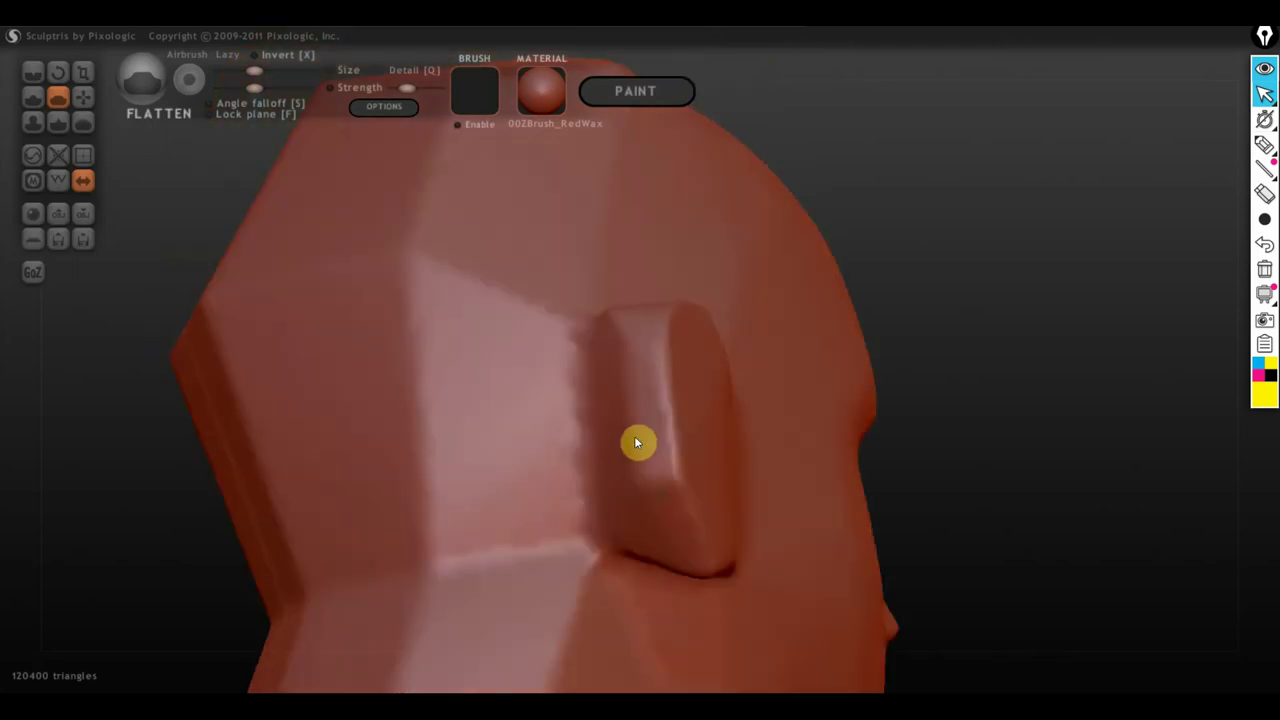
left_click_drag(669, 457, 691, 540)
mouse_move(690, 539)
right_mouse_down()
mouse_move(520, 549)
mouse_move(583, 523)
right_mouse_up()
Step: Flatten the bump on the ear seen from below, then zoom back out
right_click_drag(597, 437, 581, 462)
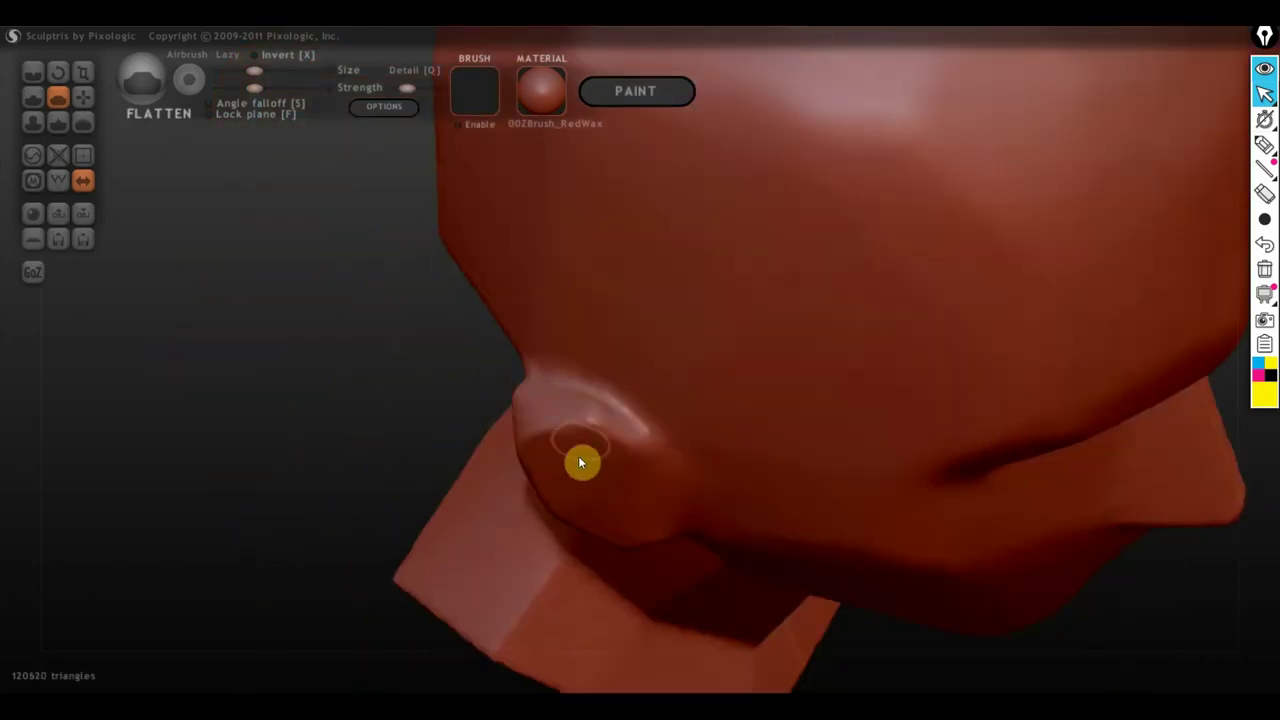
left_click_drag(594, 428, 586, 420)
mouse_move(612, 457)
right_mouse_down()
mouse_move(591, 394)
mouse_move(629, 417)
mouse_move(752, 398)
right_mouse_up()
scroll(612, 408, "down", 2)
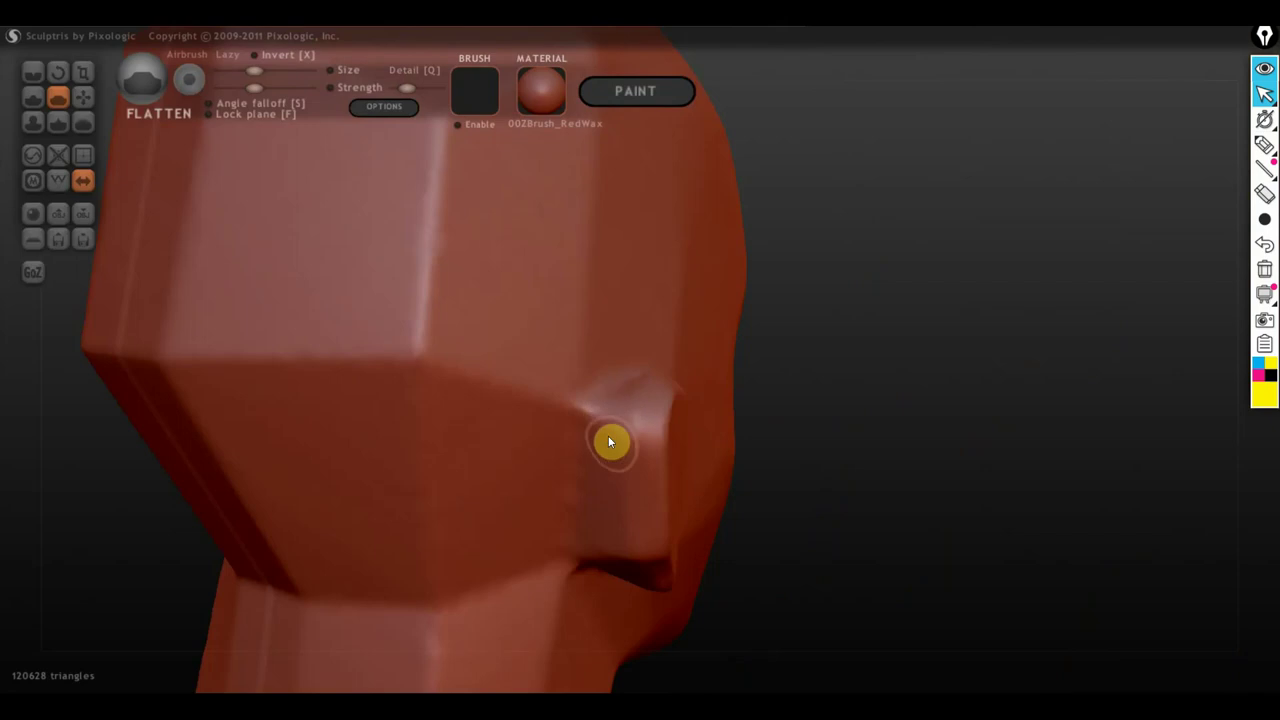
scroll(611, 440, "down", 3)
scroll(620, 451, "down", 3)
scroll(597, 411, "down", 2)
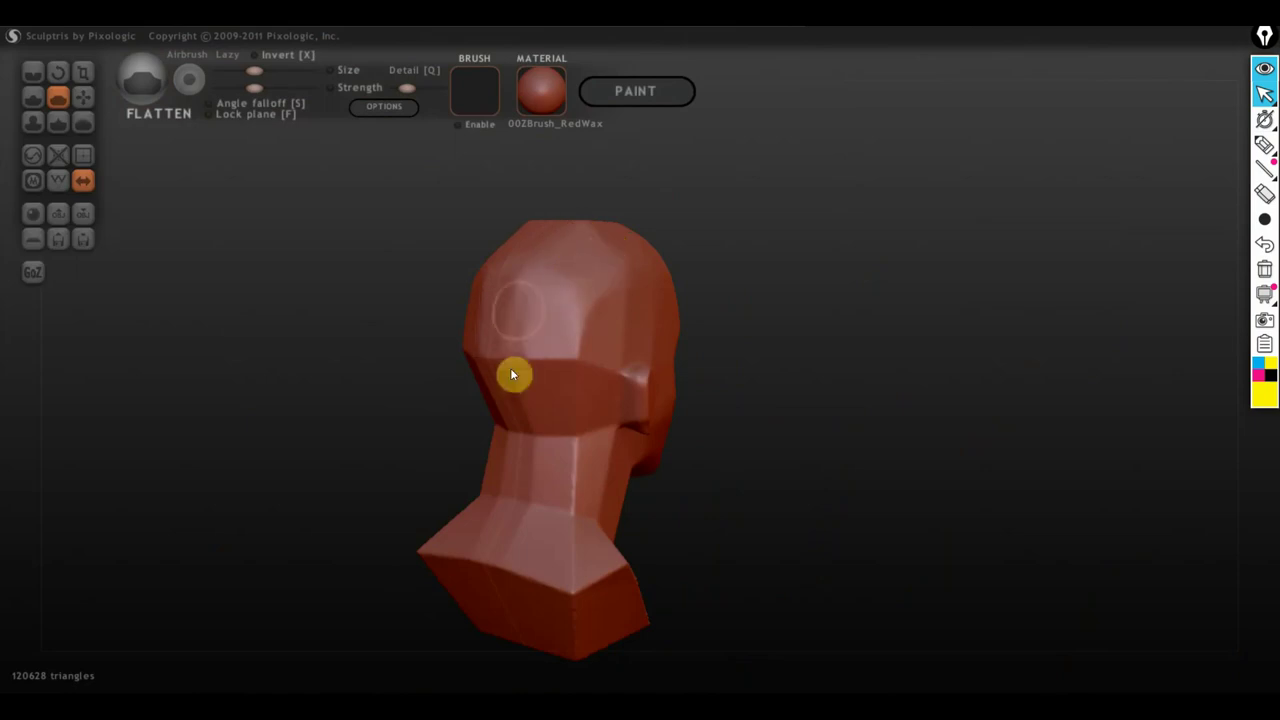
Step: Flatten a small cheek patch, then orbit around the bust to check all sides
mouse_move(524, 386)
left_mouse_down()
mouse_move(548, 354)
mouse_move(576, 446)
left_mouse_up()
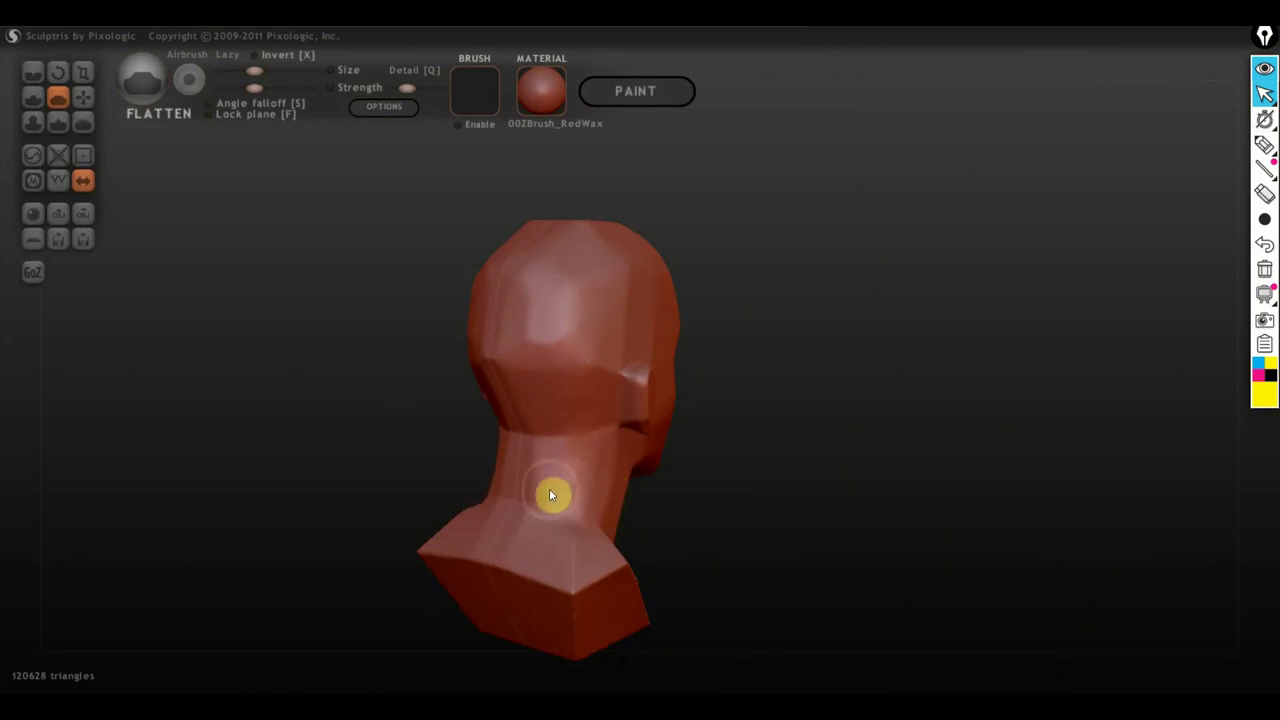
mouse_move(564, 463)
right_mouse_down()
mouse_move(486, 486)
mouse_move(528, 484)
right_mouse_up()
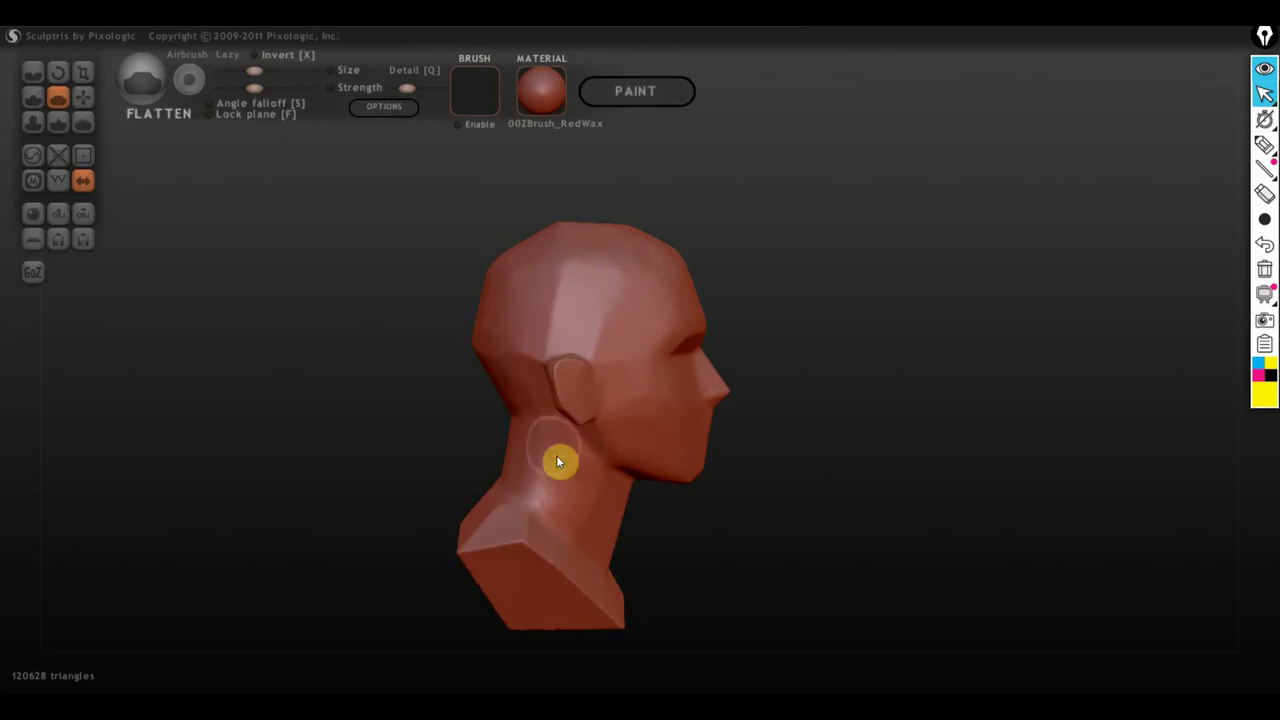
mouse_move(560, 463)
right_mouse_down()
mouse_move(588, 500)
mouse_move(558, 514)
right_mouse_up()
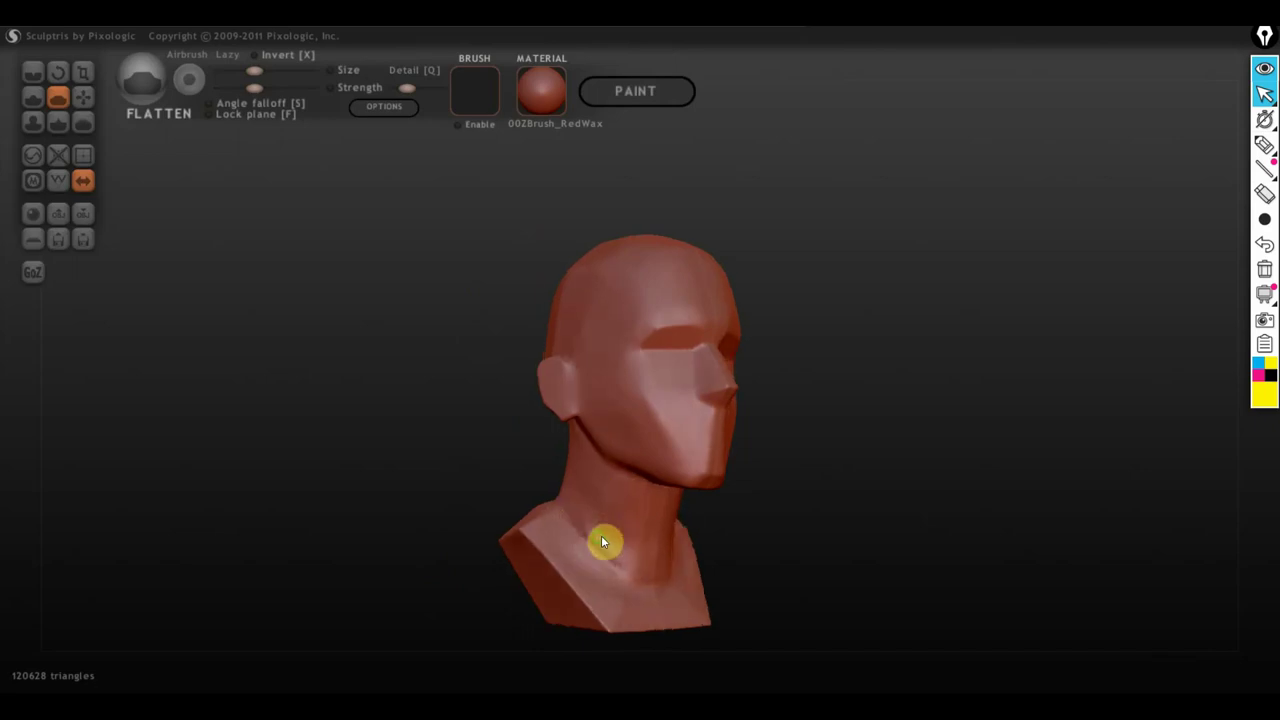
right_click_drag(601, 535, 598, 515)
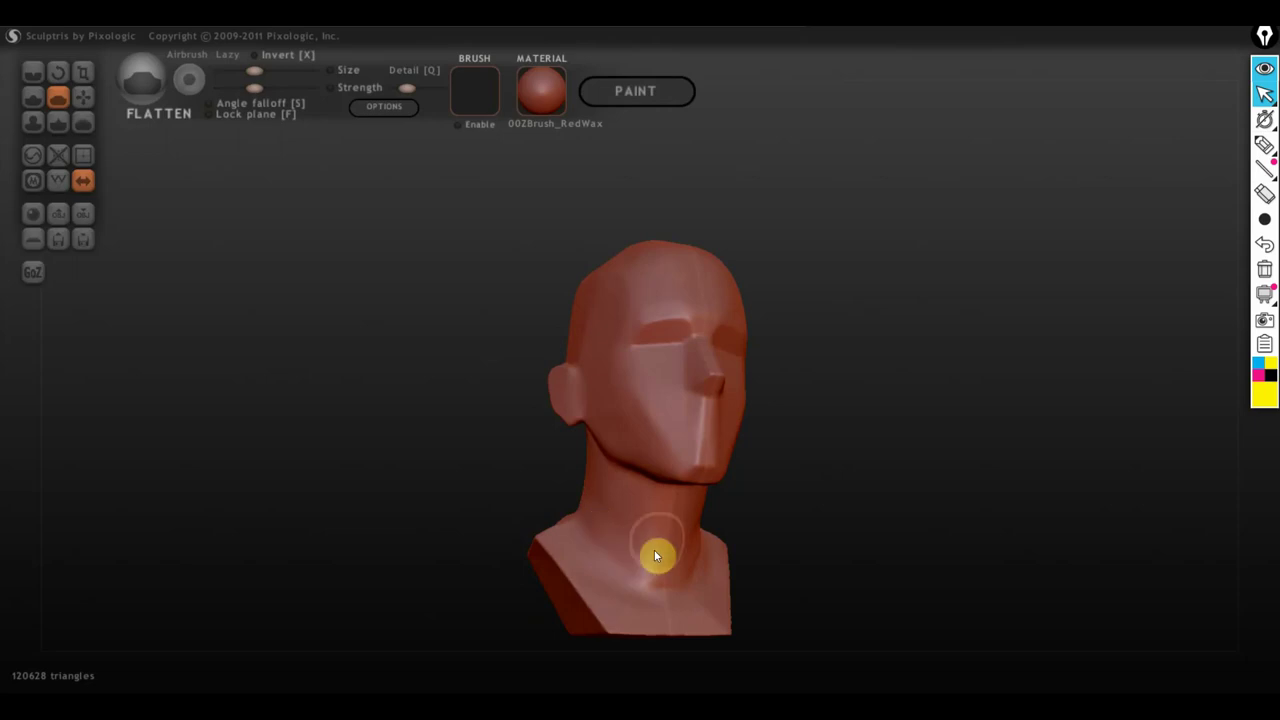
right_click_drag(668, 520, 719, 530)
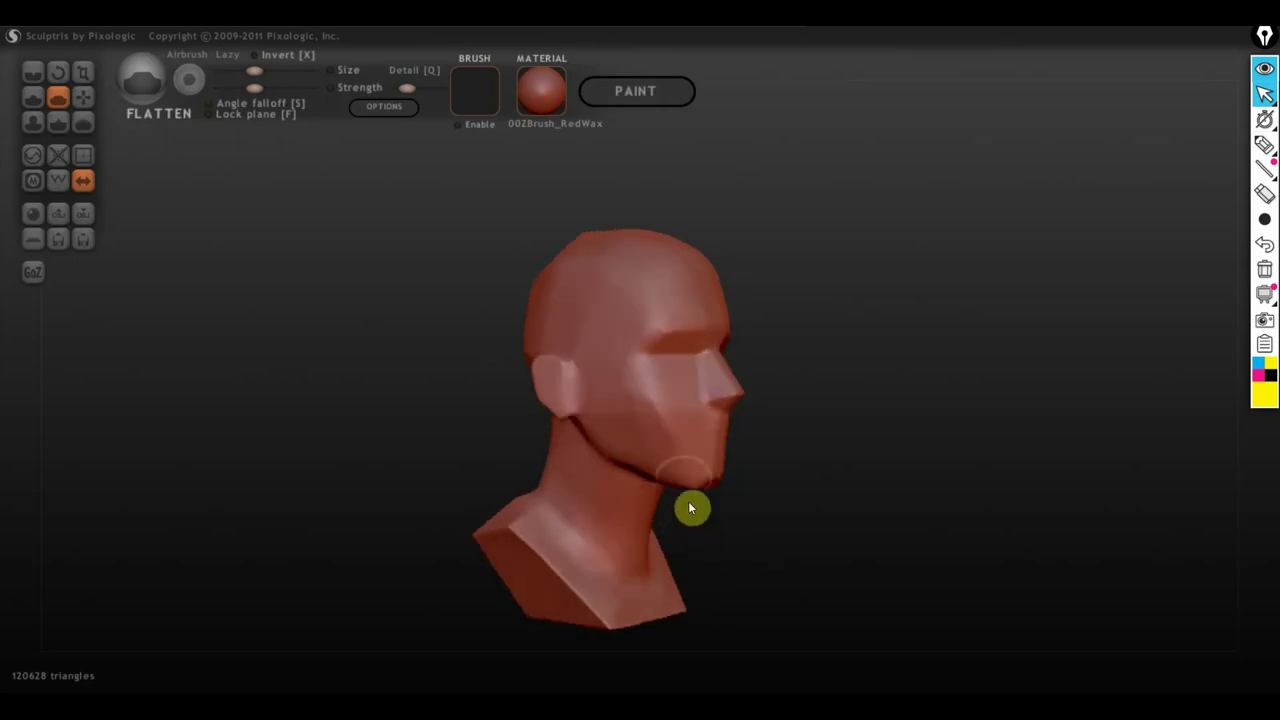
mouse_move(684, 490)
right_mouse_down()
mouse_move(794, 534)
mouse_move(620, 418)
mouse_move(628, 390)
right_mouse_up()
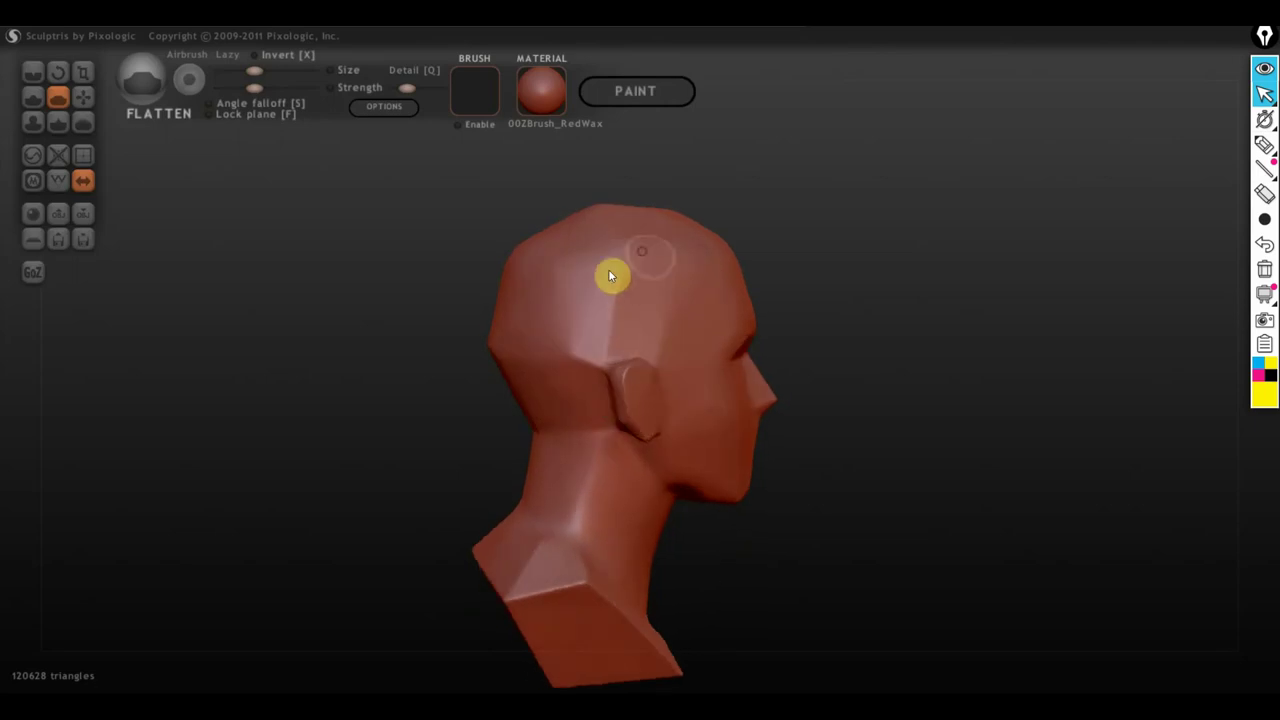
mouse_move(570, 245)
right_mouse_down()
mouse_move(654, 300)
mouse_move(637, 231)
right_mouse_up()
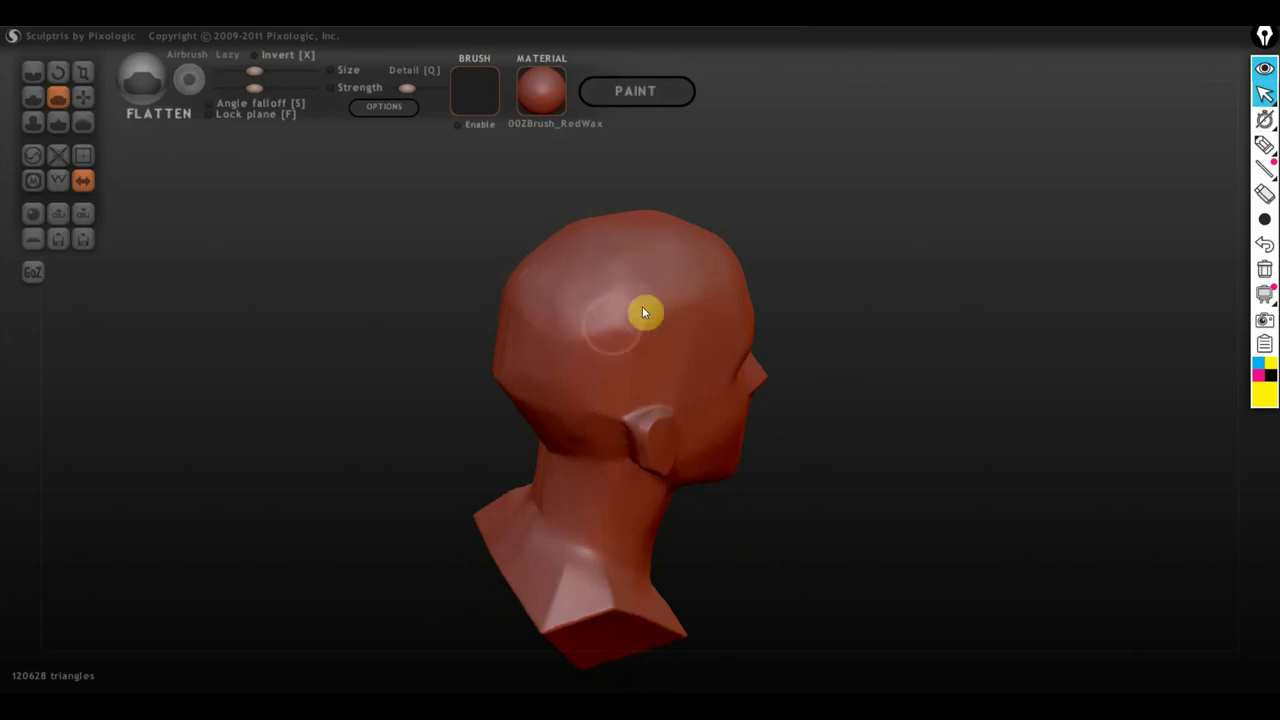
mouse_move(625, 318)
right_mouse_down()
mouse_move(338, 282)
mouse_move(640, 259)
mouse_move(366, 291)
mouse_move(540, 263)
mouse_move(417, 283)
mouse_move(558, 314)
mouse_move(677, 318)
mouse_move(642, 324)
right_mouse_up()
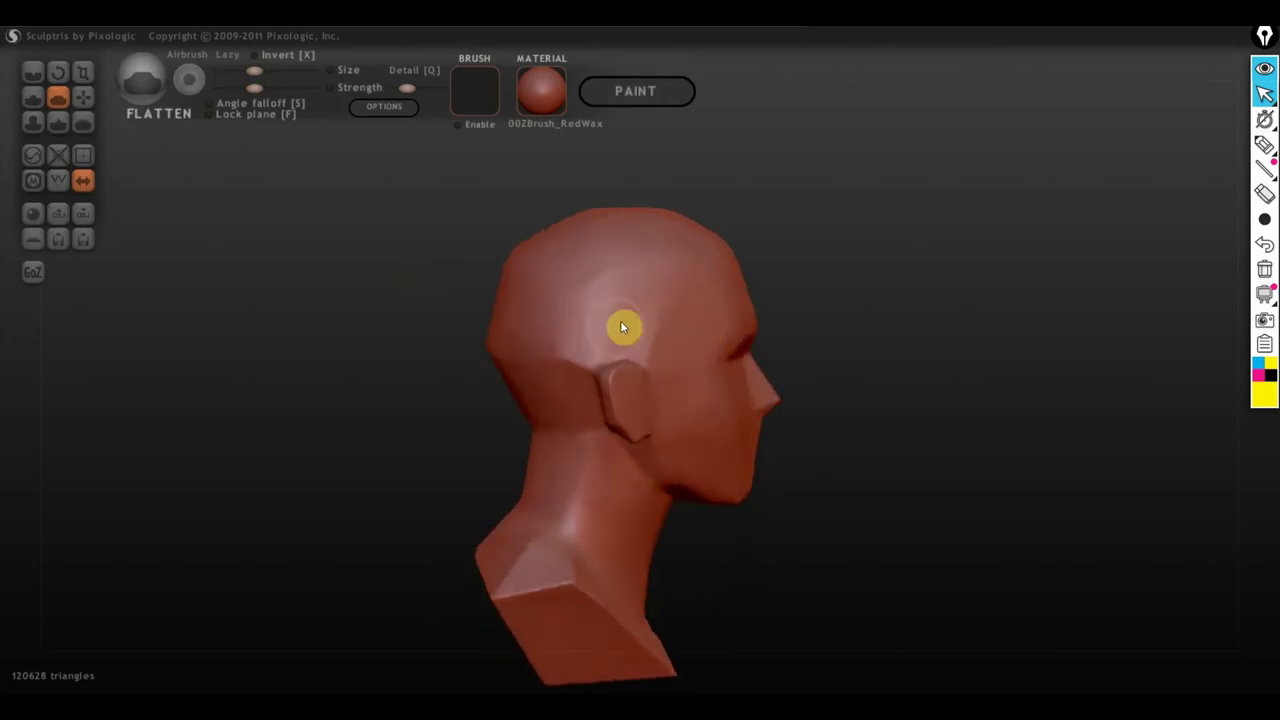
right_click_drag(574, 365, 687, 354)
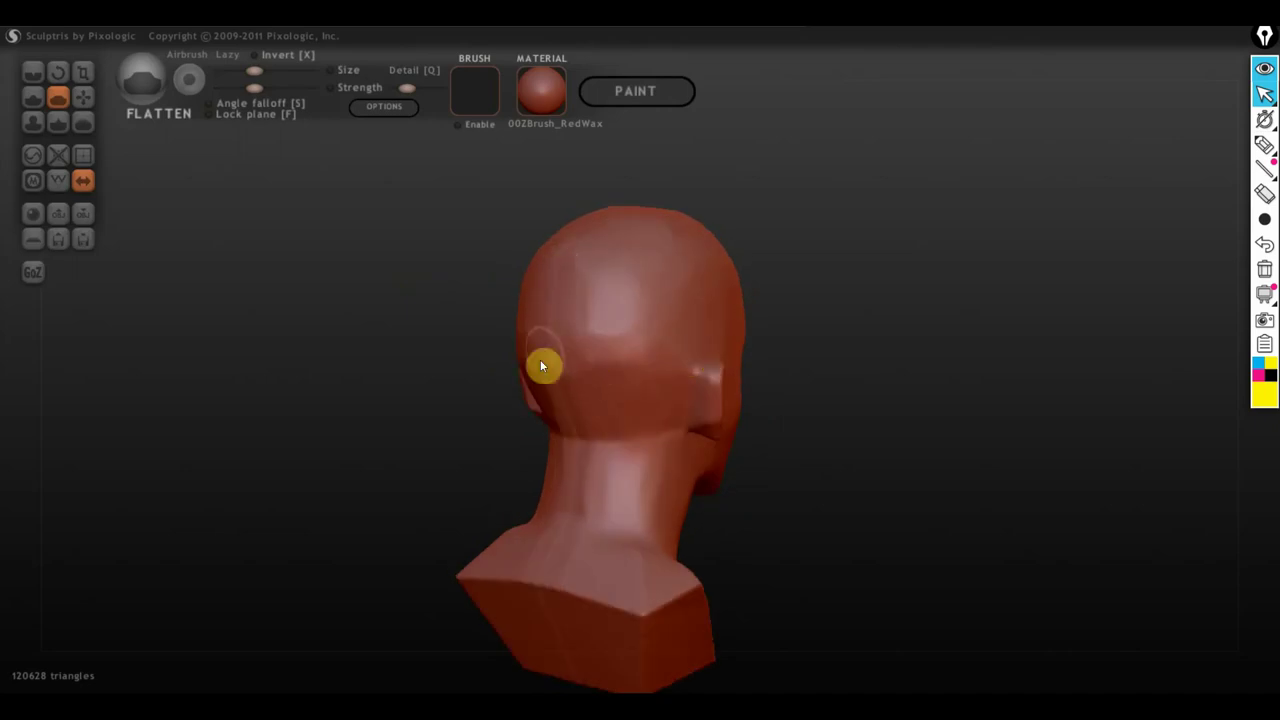
mouse_move(585, 340)
right_mouse_down()
mouse_move(603, 277)
mouse_move(594, 289)
right_mouse_up()
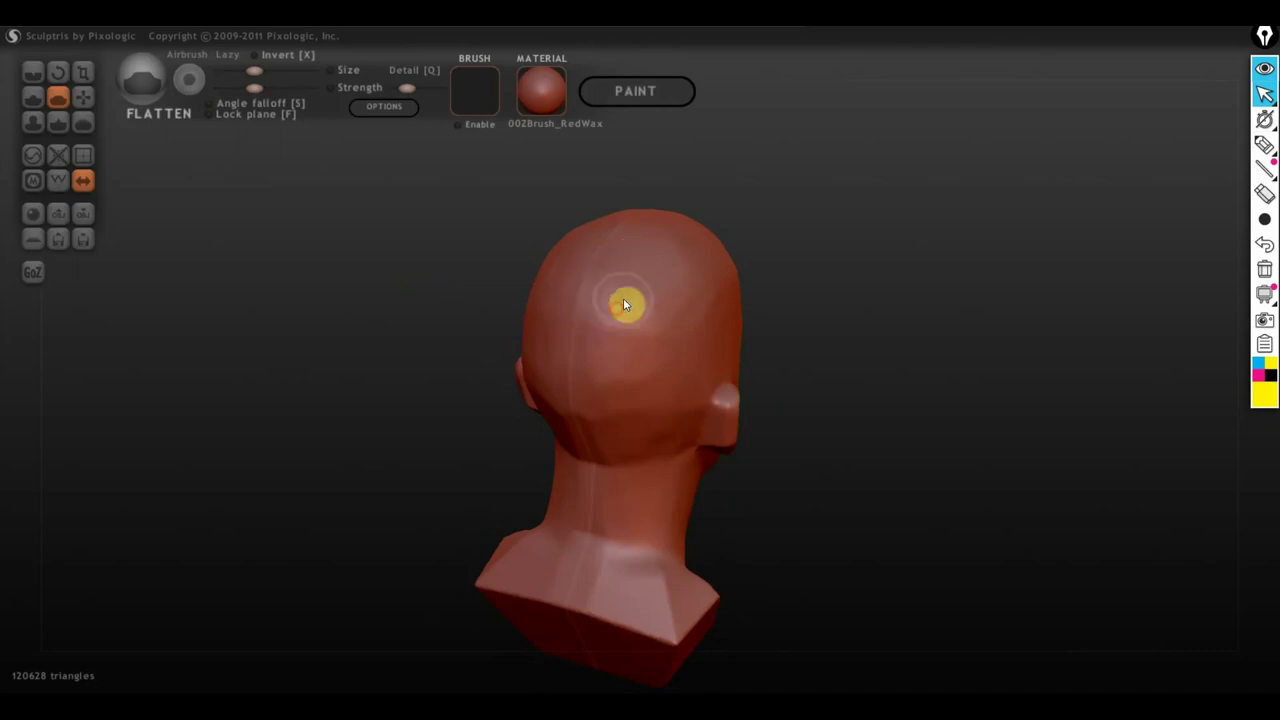
mouse_move(643, 303)
right_mouse_down()
mouse_move(649, 281)
mouse_move(608, 469)
right_mouse_up()
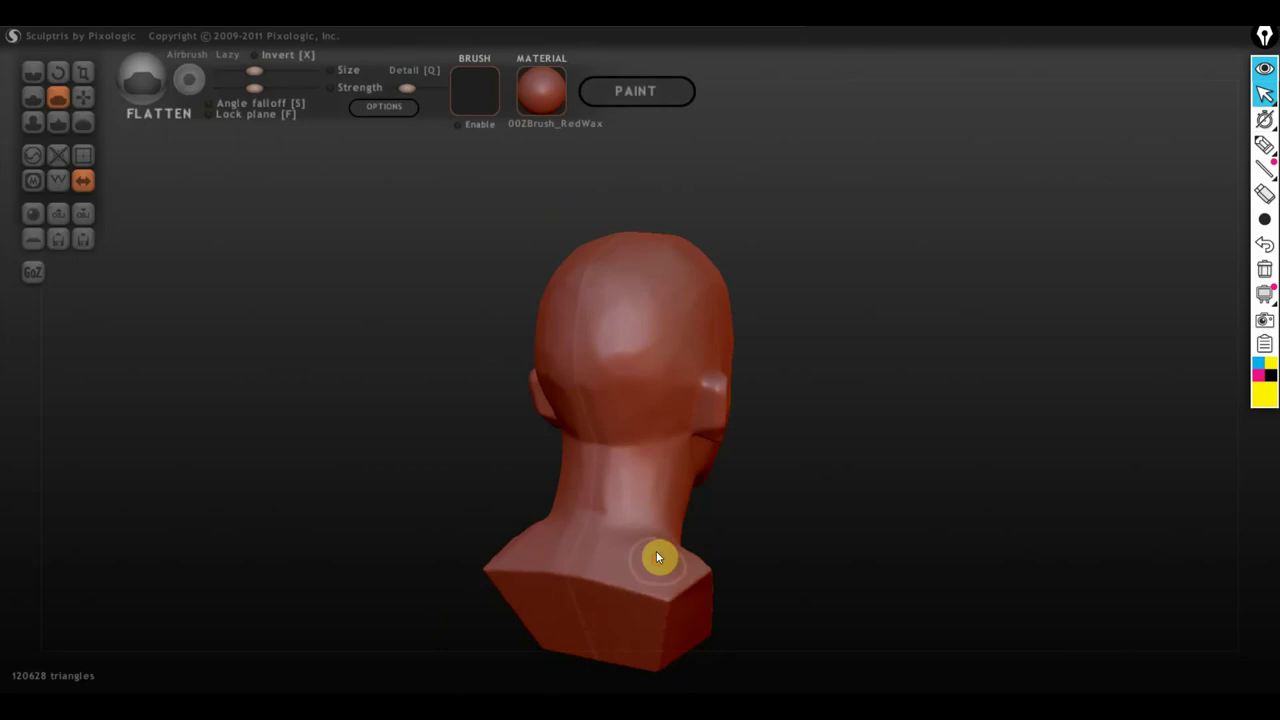
right_click_drag(658, 557, 285, 546)
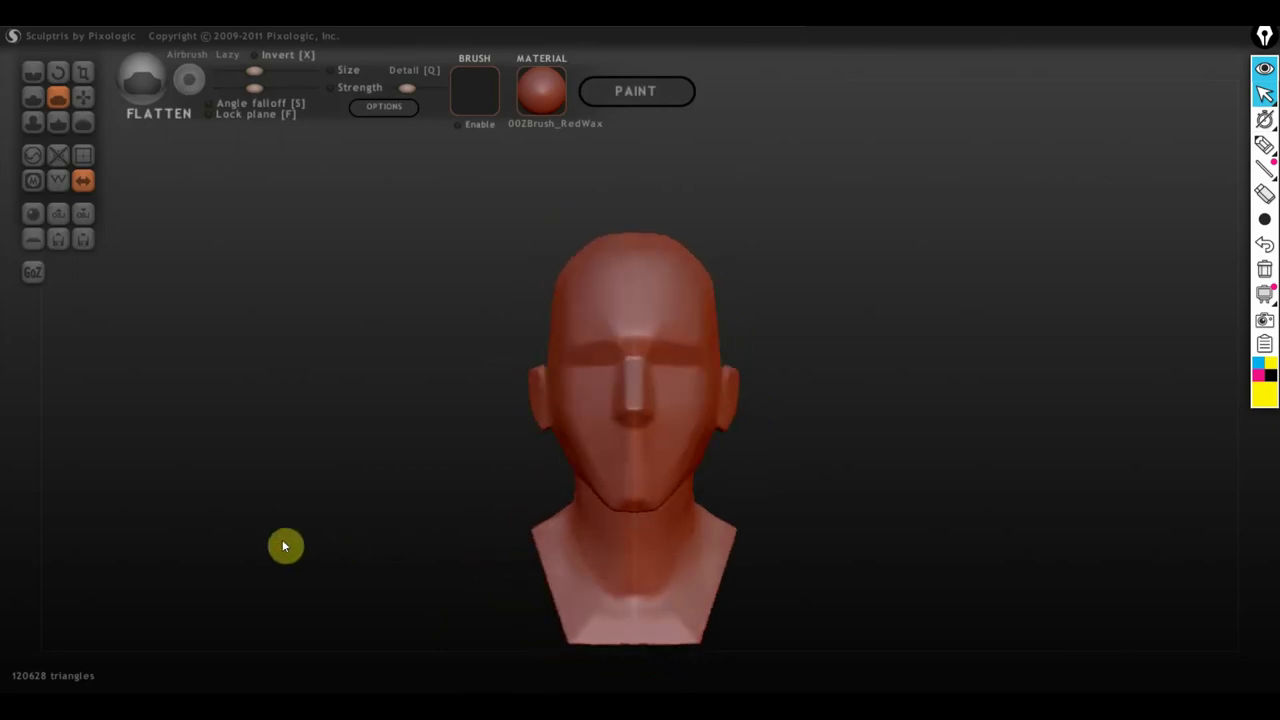
Step: Flatten the top of the head, then orbit back round to a front view
scroll(680, 405, "up", 2)
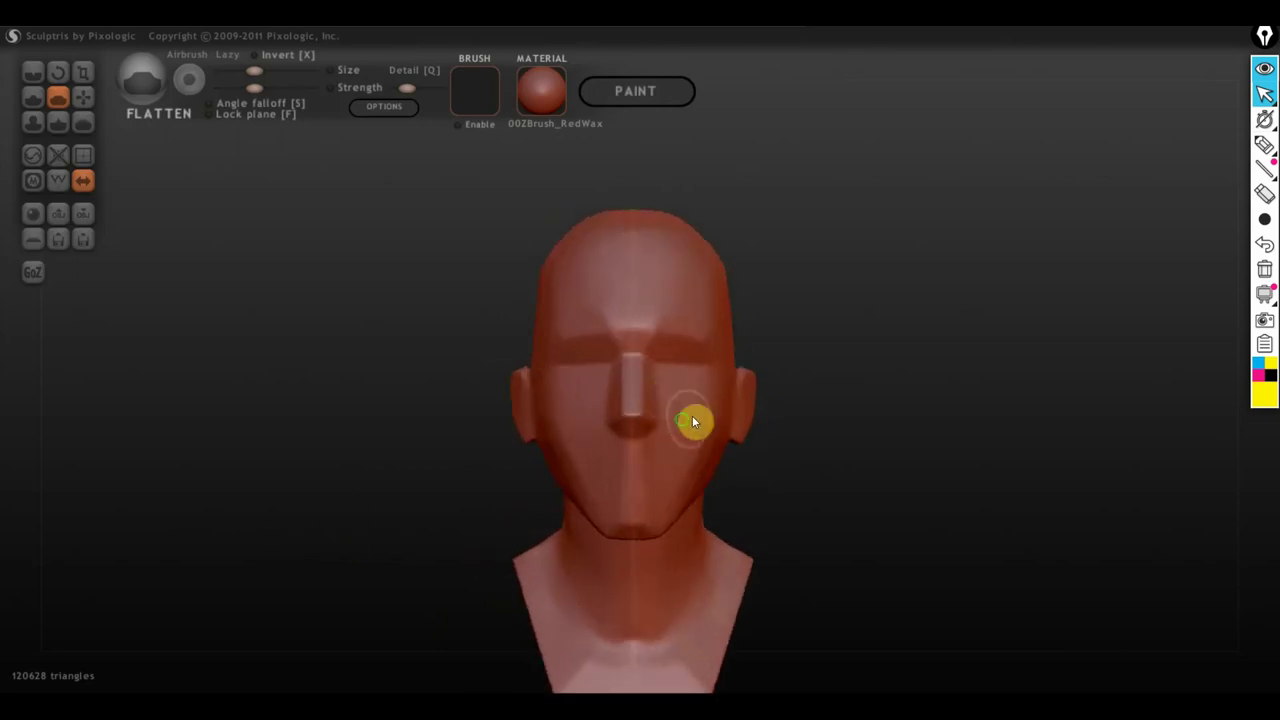
scroll(689, 371, "up", 2)
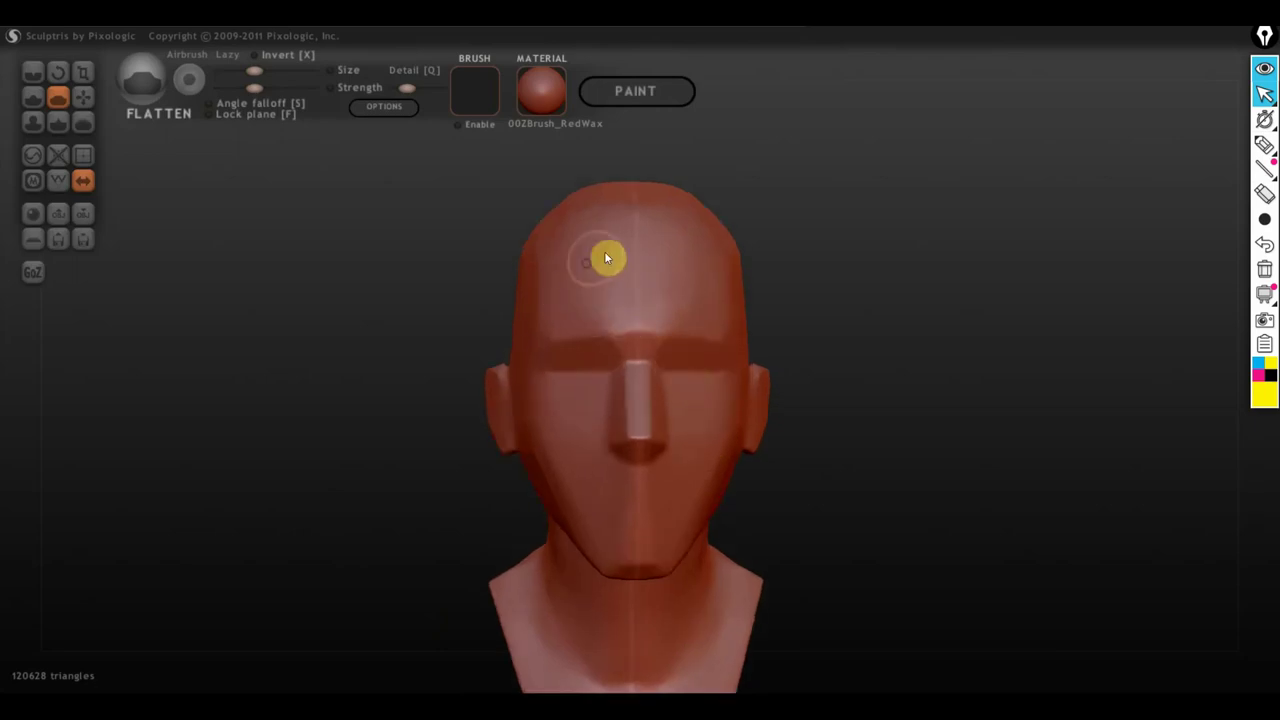
right_click_drag(652, 293, 748, 286)
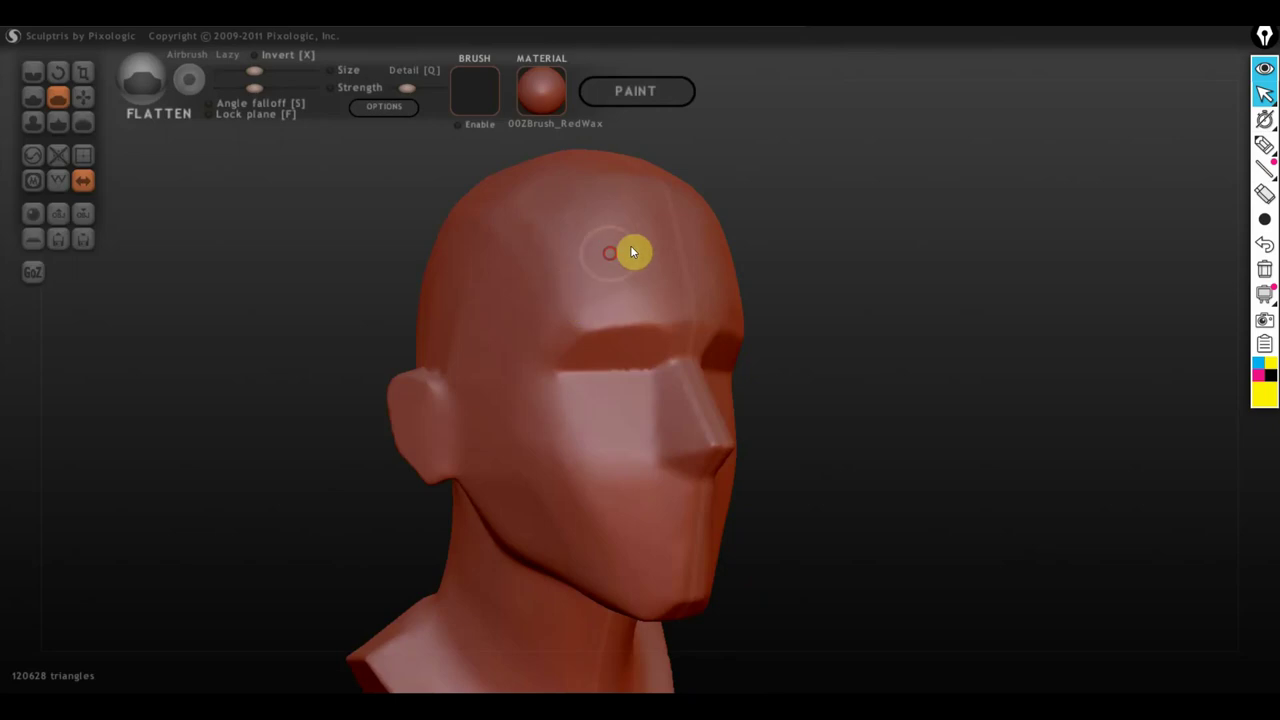
mouse_move(611, 193)
right_mouse_down()
mouse_move(646, 263)
mouse_move(640, 195)
right_mouse_up()
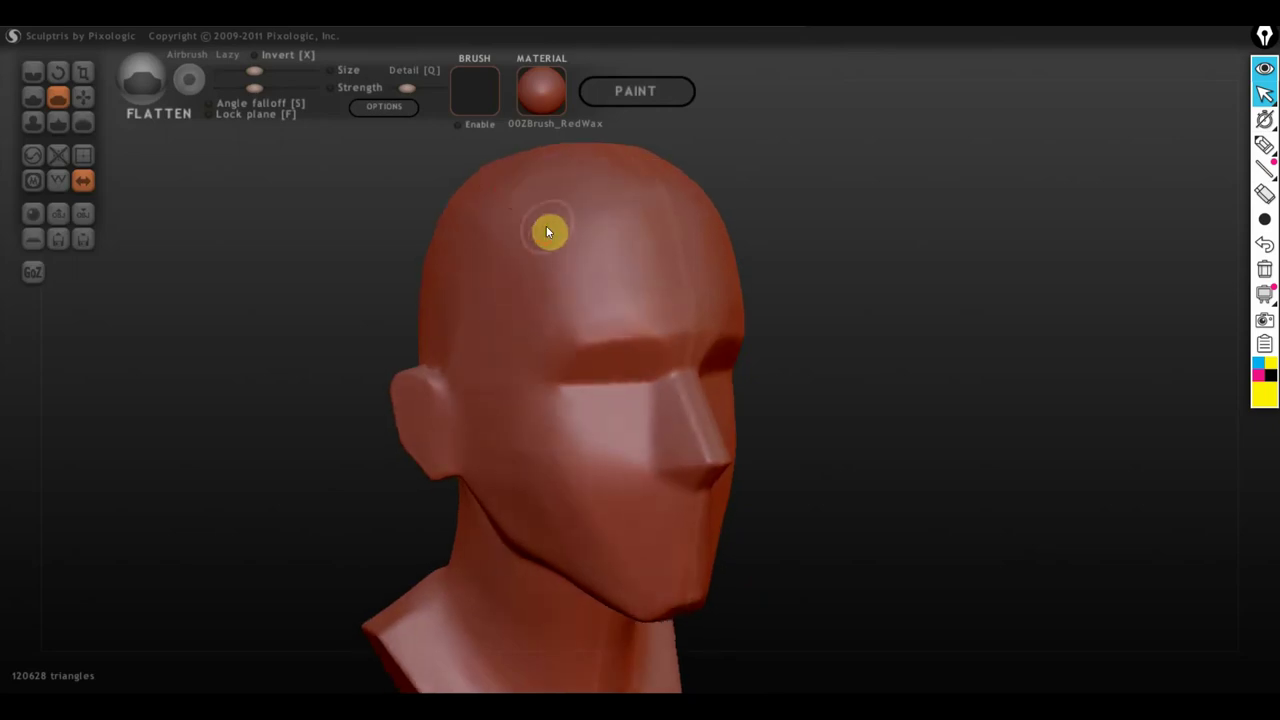
mouse_move(603, 234)
left_mouse_down()
mouse_move(511, 286)
mouse_move(464, 232)
left_mouse_up()
mouse_move(464, 232)
right_mouse_down()
mouse_move(443, 286)
mouse_move(663, 329)
mouse_move(462, 336)
mouse_move(699, 333)
mouse_move(673, 319)
right_mouse_up()
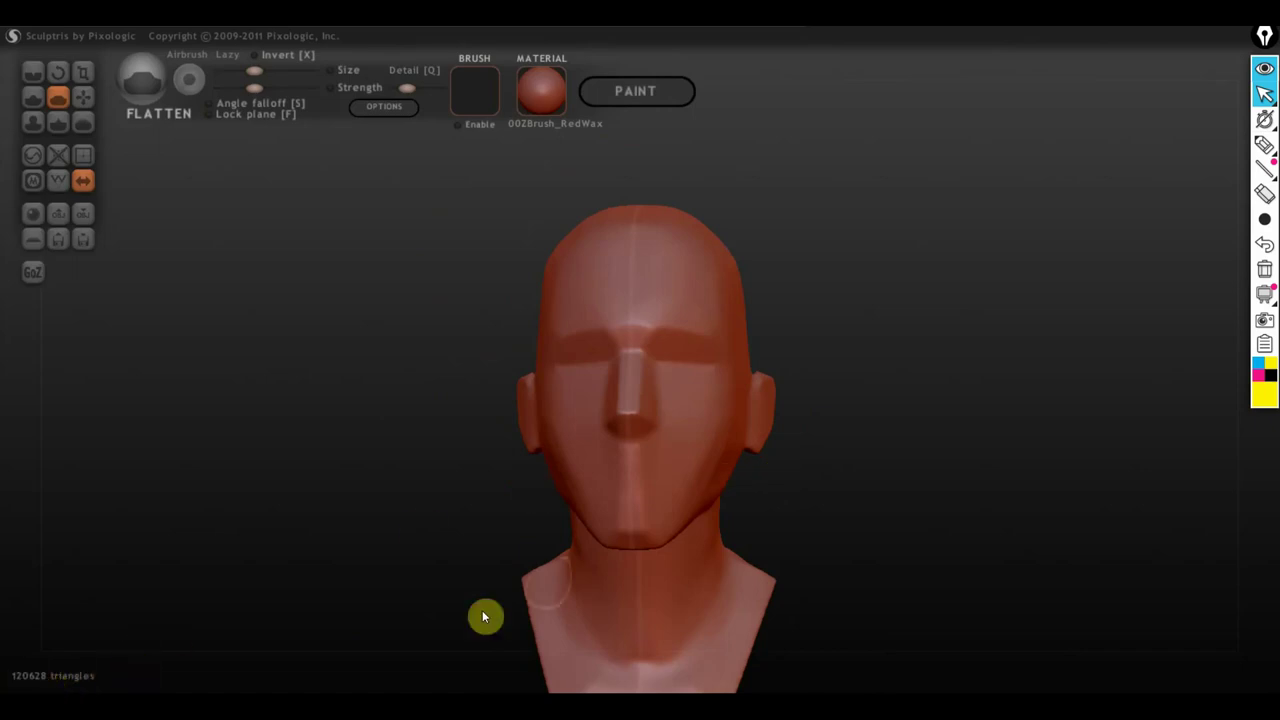
right_click_drag(637, 532, 638, 548)
scroll(716, 518, "up", 2)
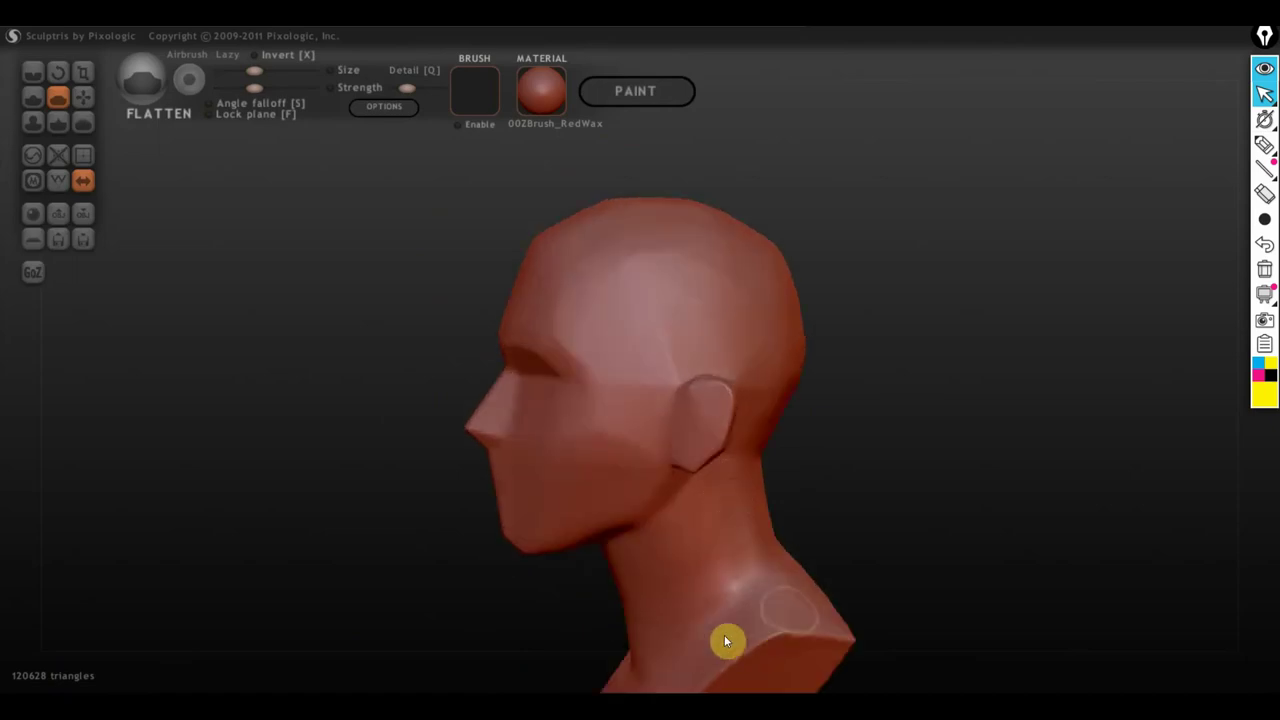
right_click_drag(747, 620, 860, 610)
scroll(800, 600, "down", 2)
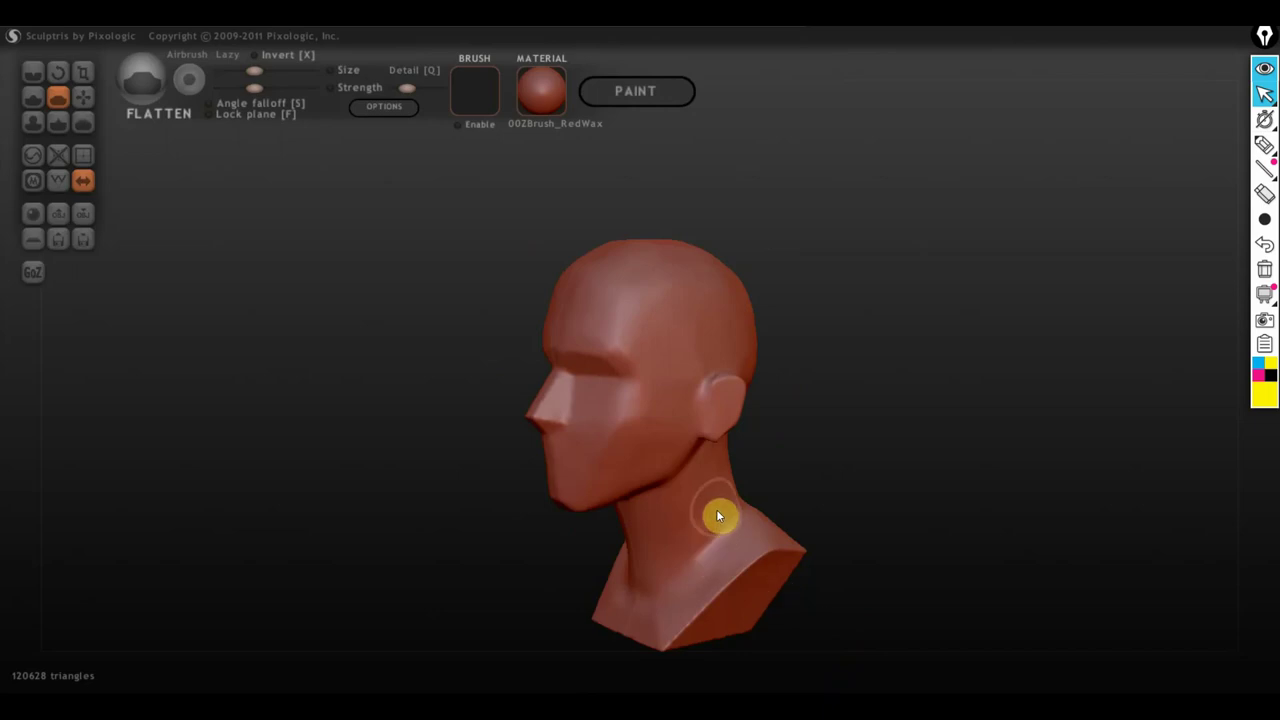
right_click_drag(706, 537, 866, 559)
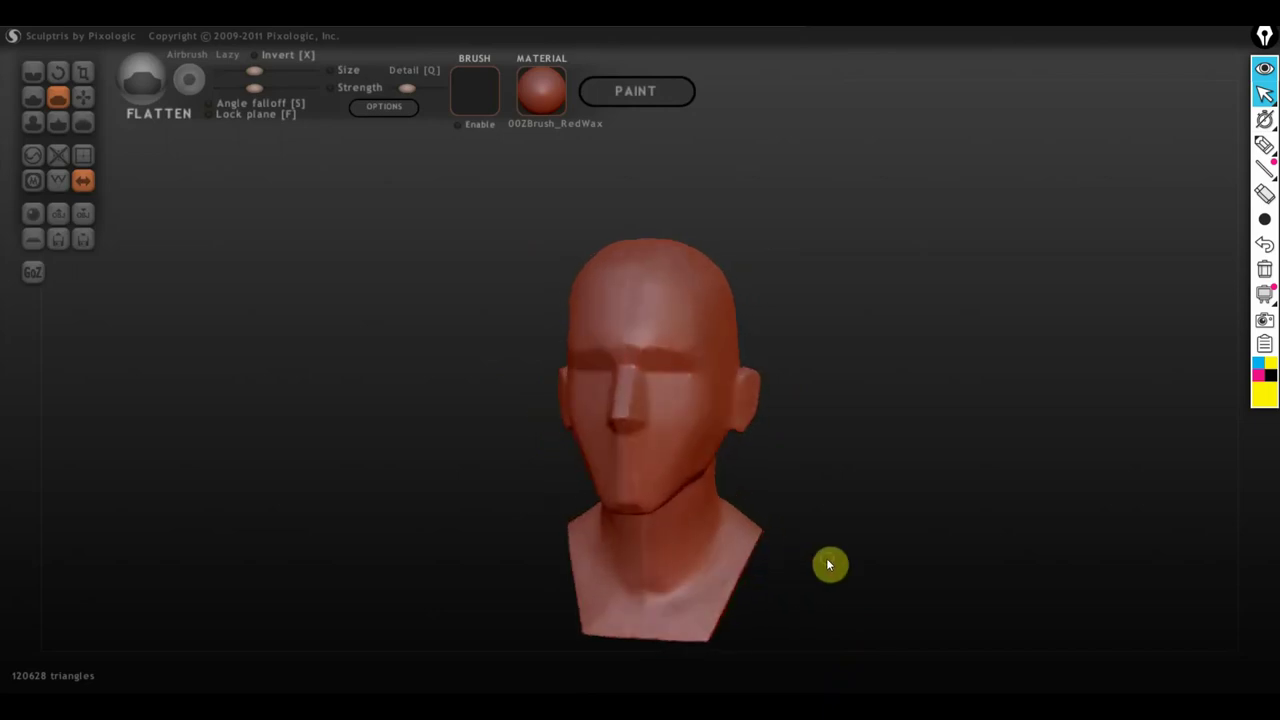
scroll(850, 556, "up", 2)
scroll(850, 520, "up", 2)
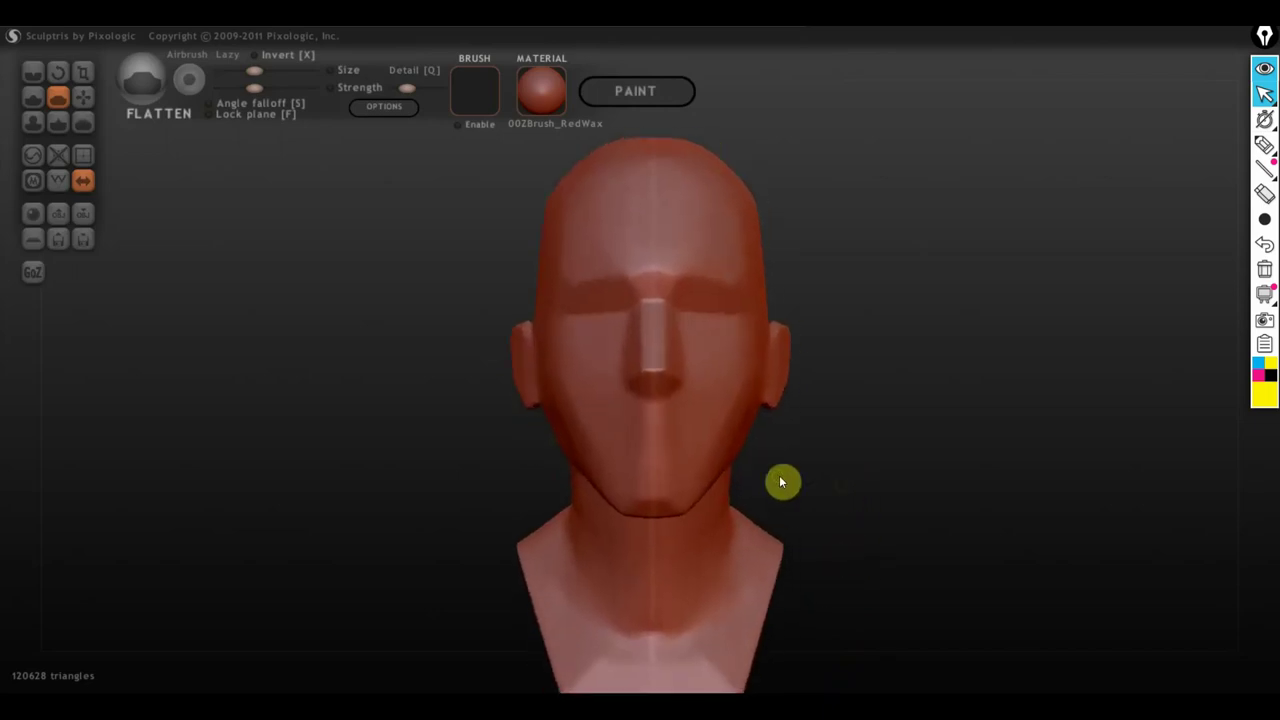
Step: Show the wireframe and orbit the head so the forehead faces the viewer
left_click(58, 181)
scroll(285, 302, "up", 1)
left_click_drag(287, 303, 543, 460)
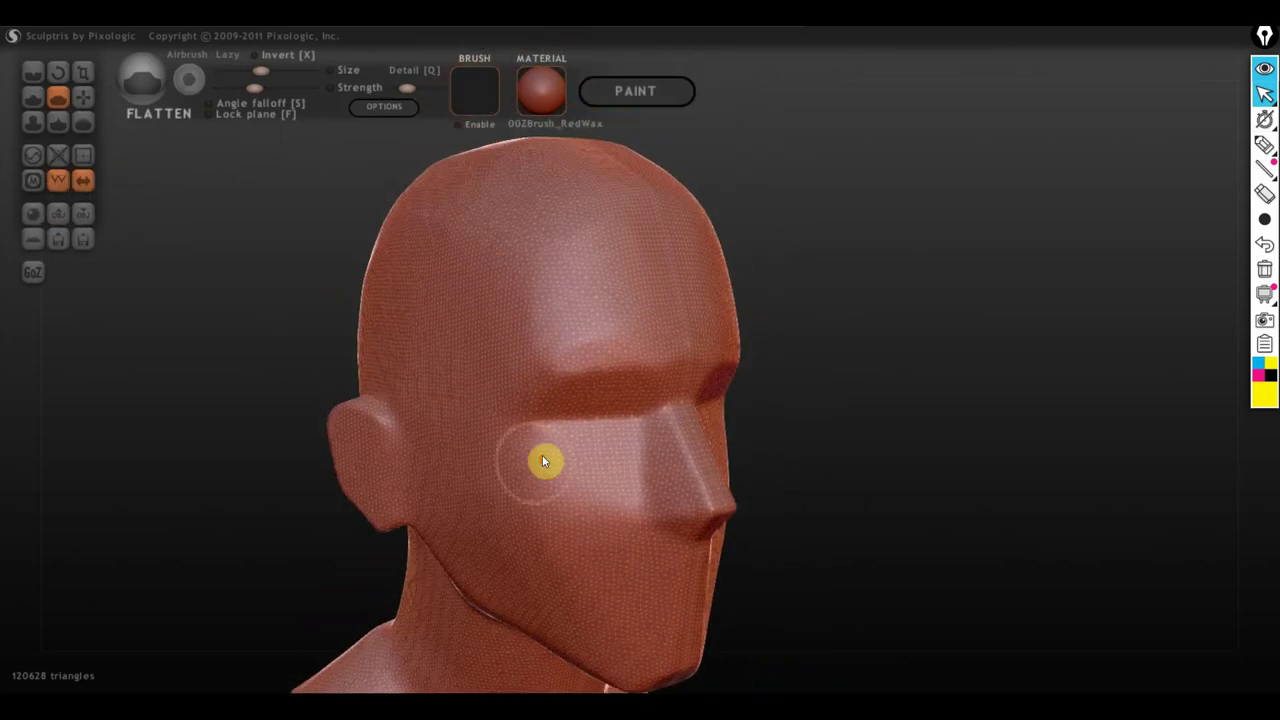
scroll(588, 394, "up", 3)
scroll(588, 394, "up", 2)
right_click_drag(528, 266, 586, 380)
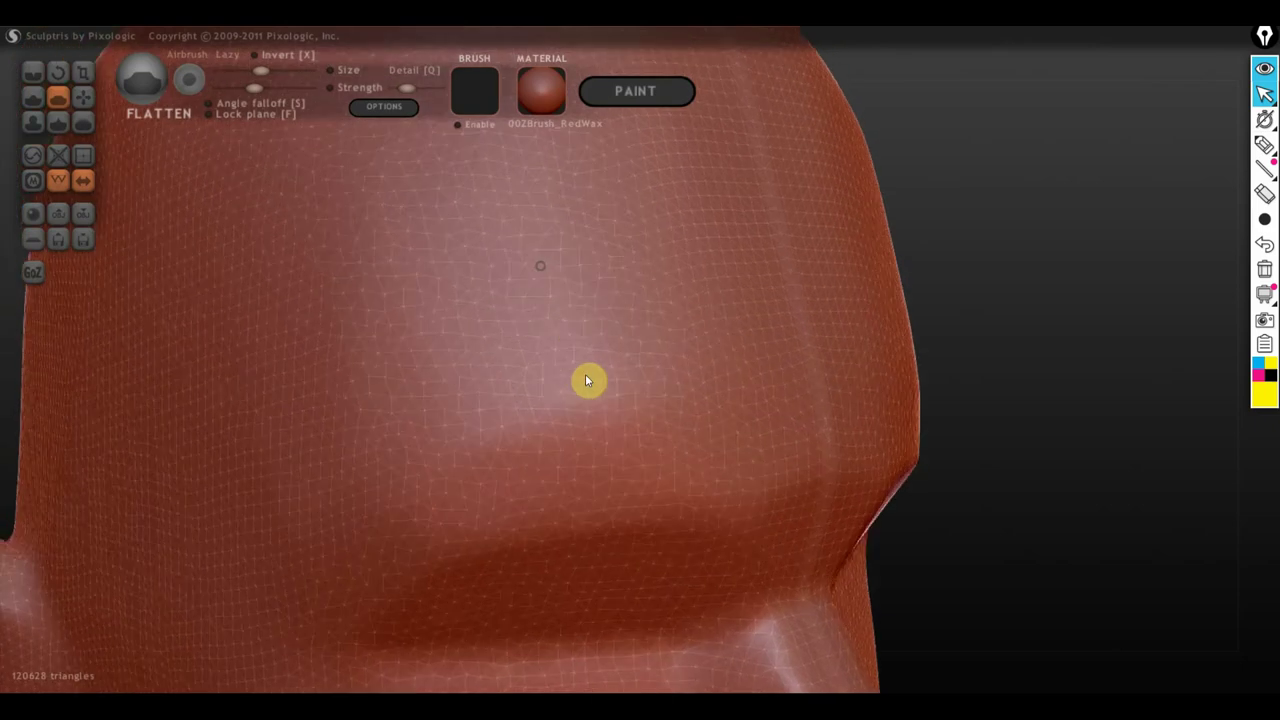
scroll(555, 367, "down", 2)
scroll(577, 372, "down", 2)
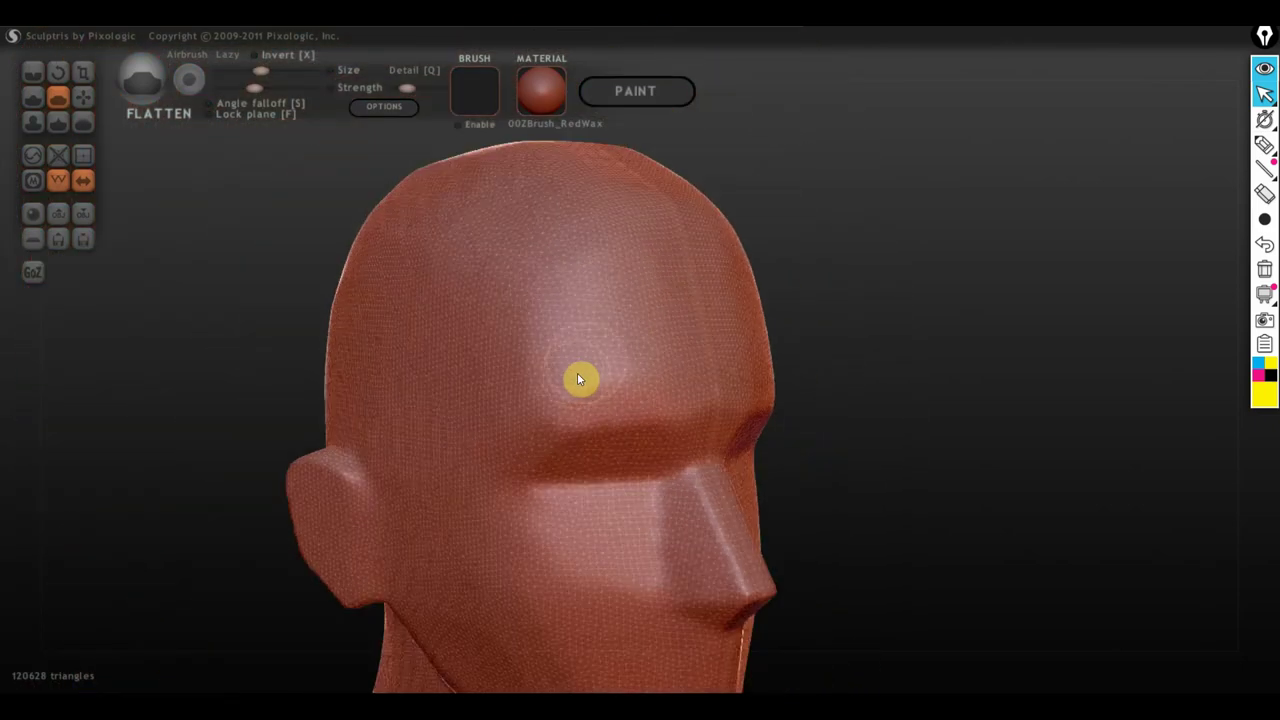
scroll(585, 360, "up", 4)
Step: Flatten the forehead into a broad plane and orbit back to the front
left_click_drag(587, 347, 535, 269)
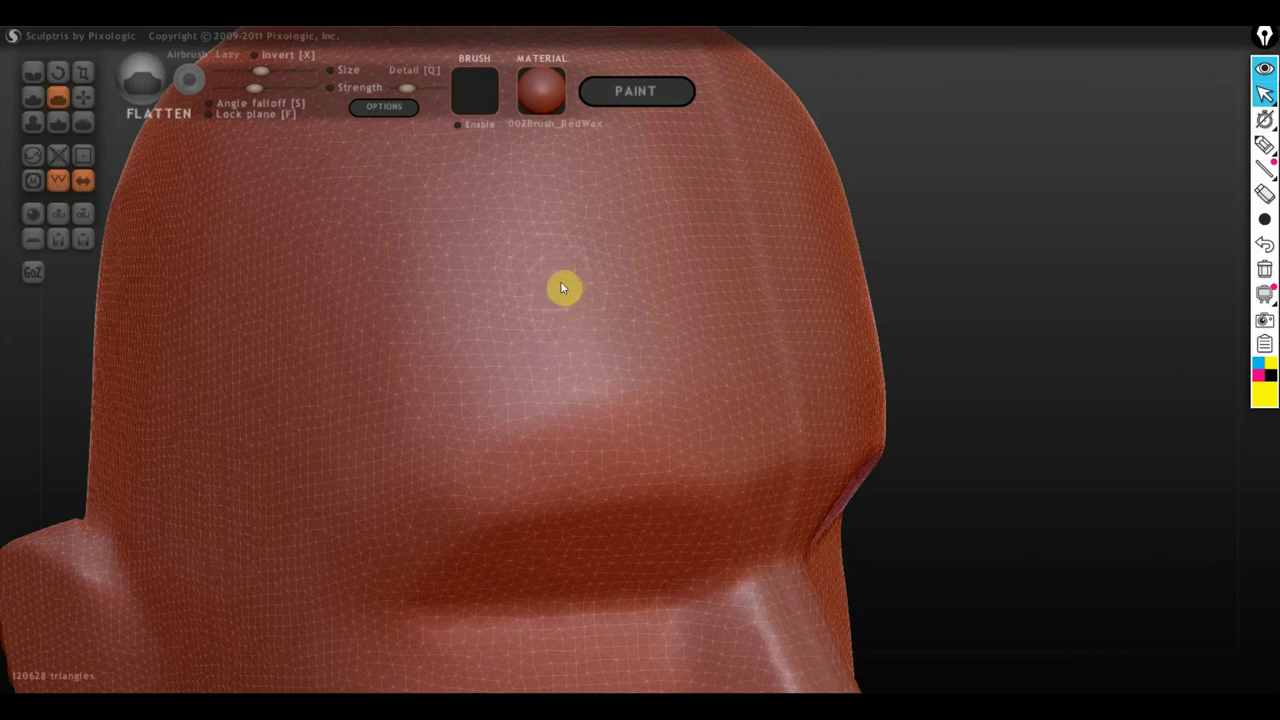
scroll(610, 358, "down", 3)
scroll(640, 370, "down", 1)
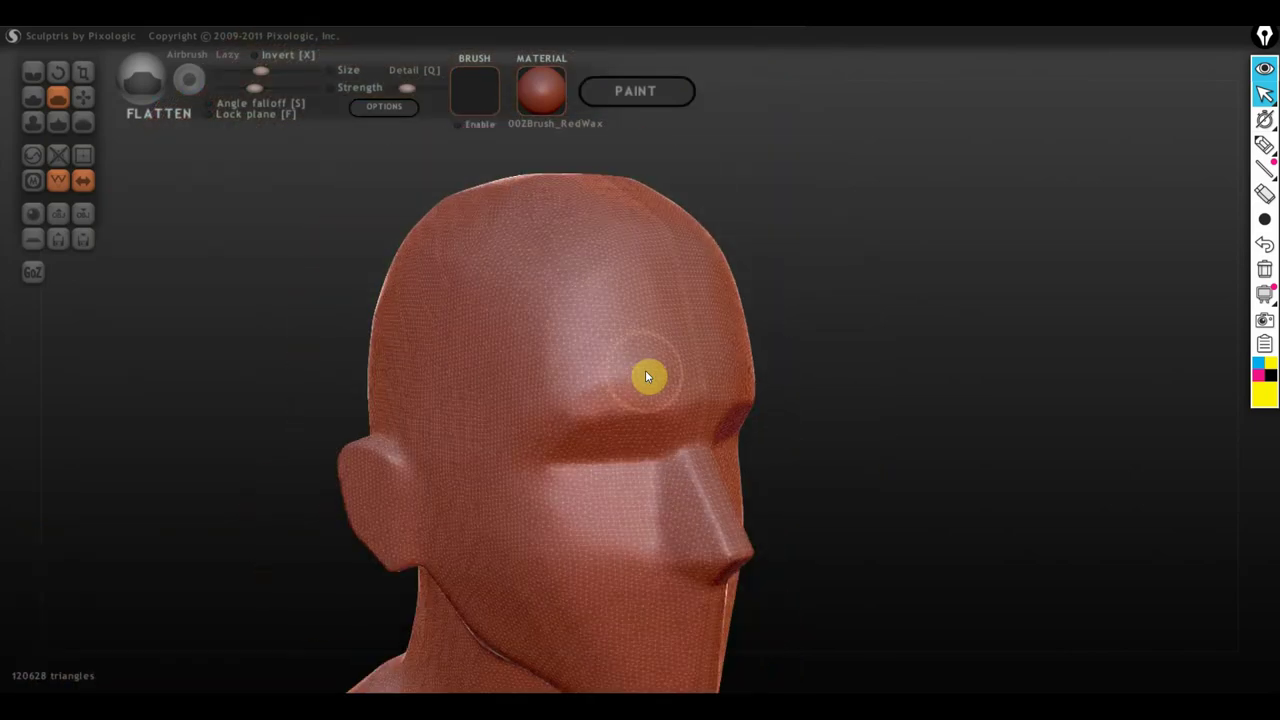
scroll(645, 372, "down", 1)
mouse_move(578, 374)
right_mouse_down()
mouse_move(620, 305)
mouse_move(587, 317)
right_mouse_up()
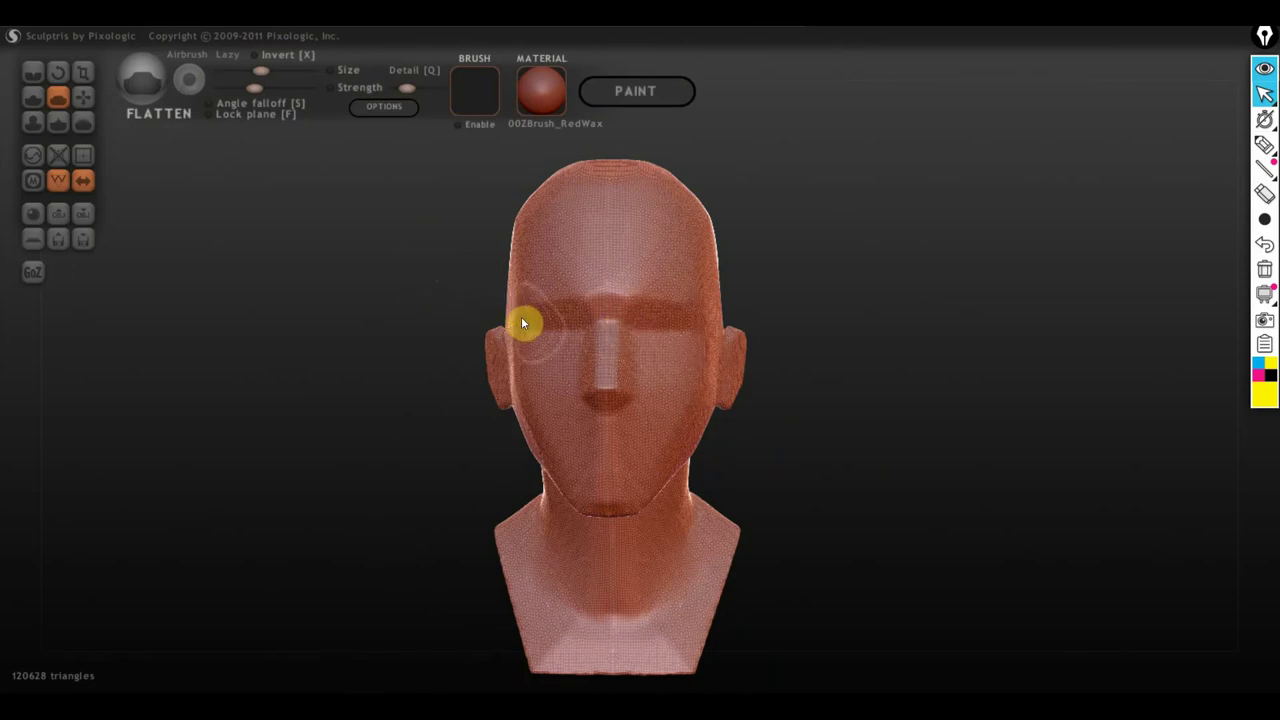
Step: Hide the wireframe and orbit the head into a right-facing profile
left_click(60, 183)
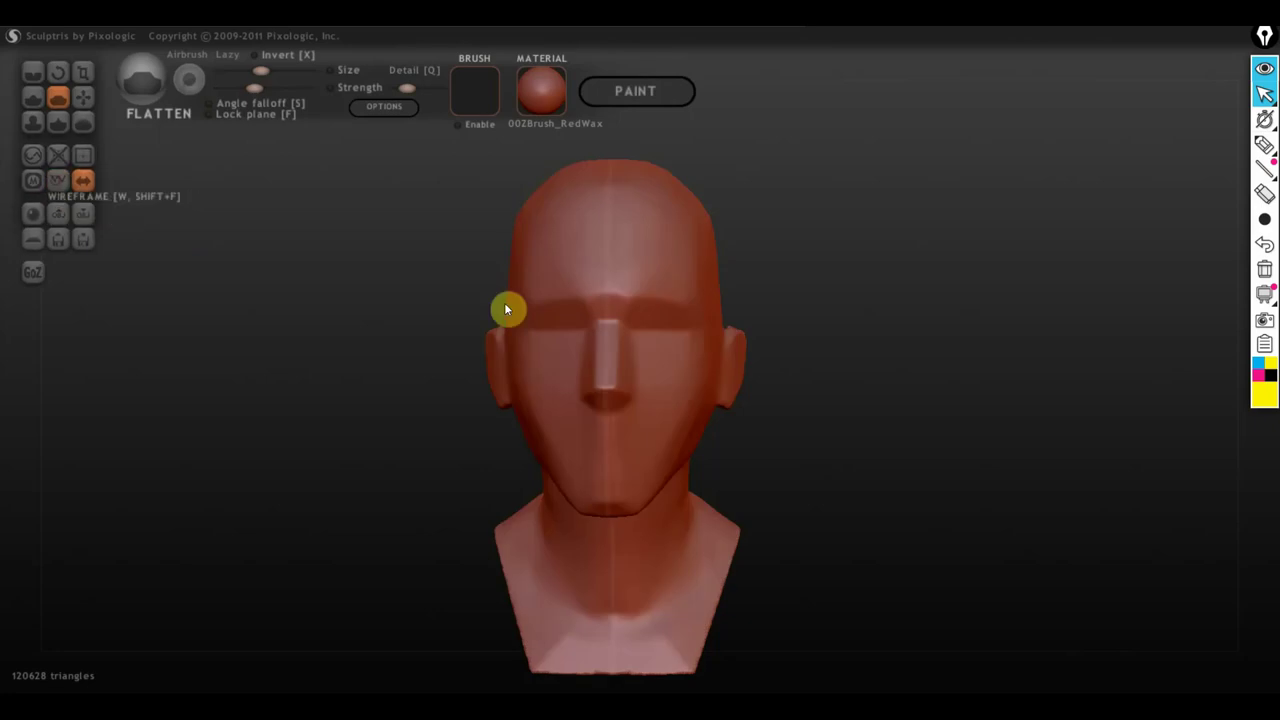
mouse_move(504, 302)
right_mouse_down()
mouse_move(666, 302)
mouse_move(538, 313)
right_mouse_up()
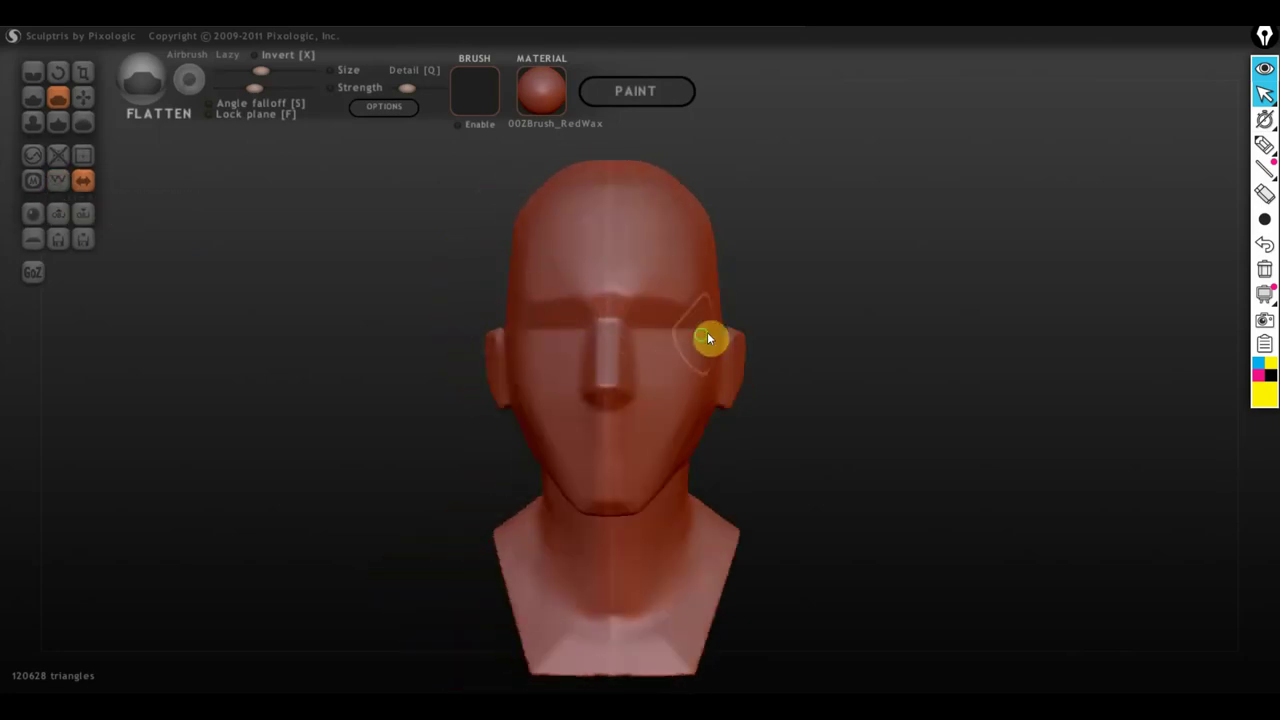
right_click_drag(709, 337, 560, 351)
scroll(600, 360, "up", 3)
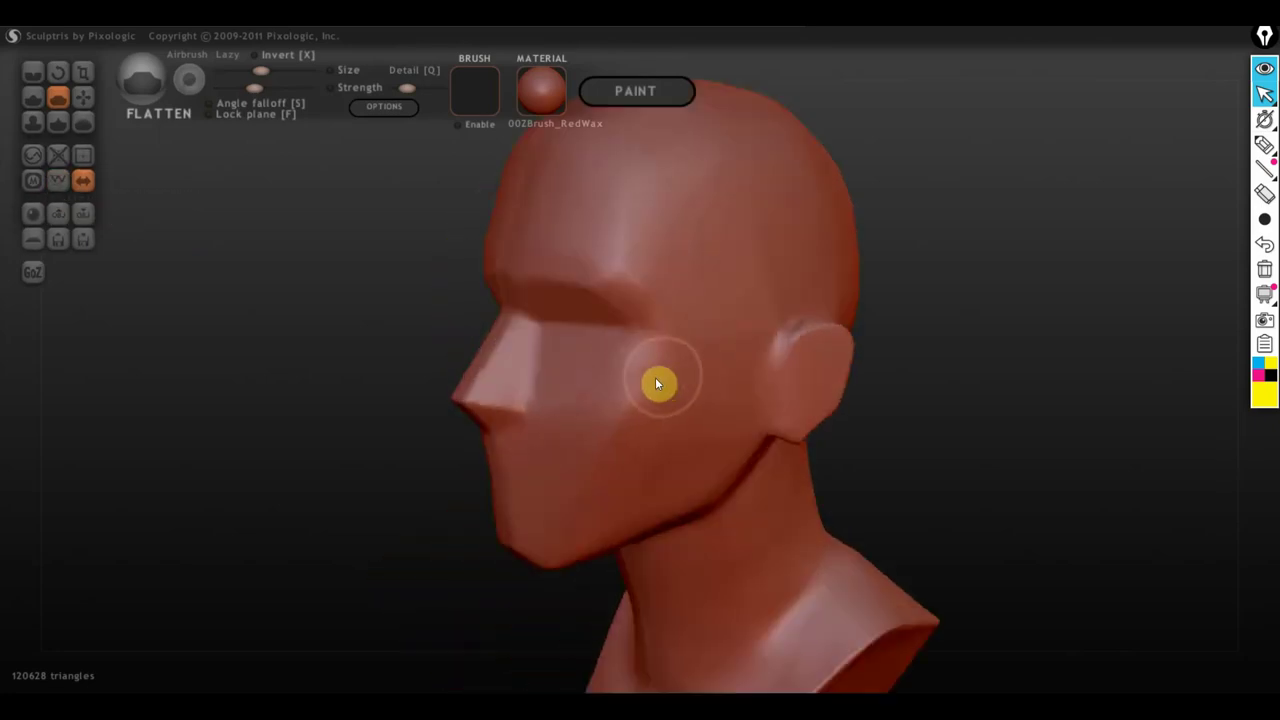
scroll(632, 310, "down", 3)
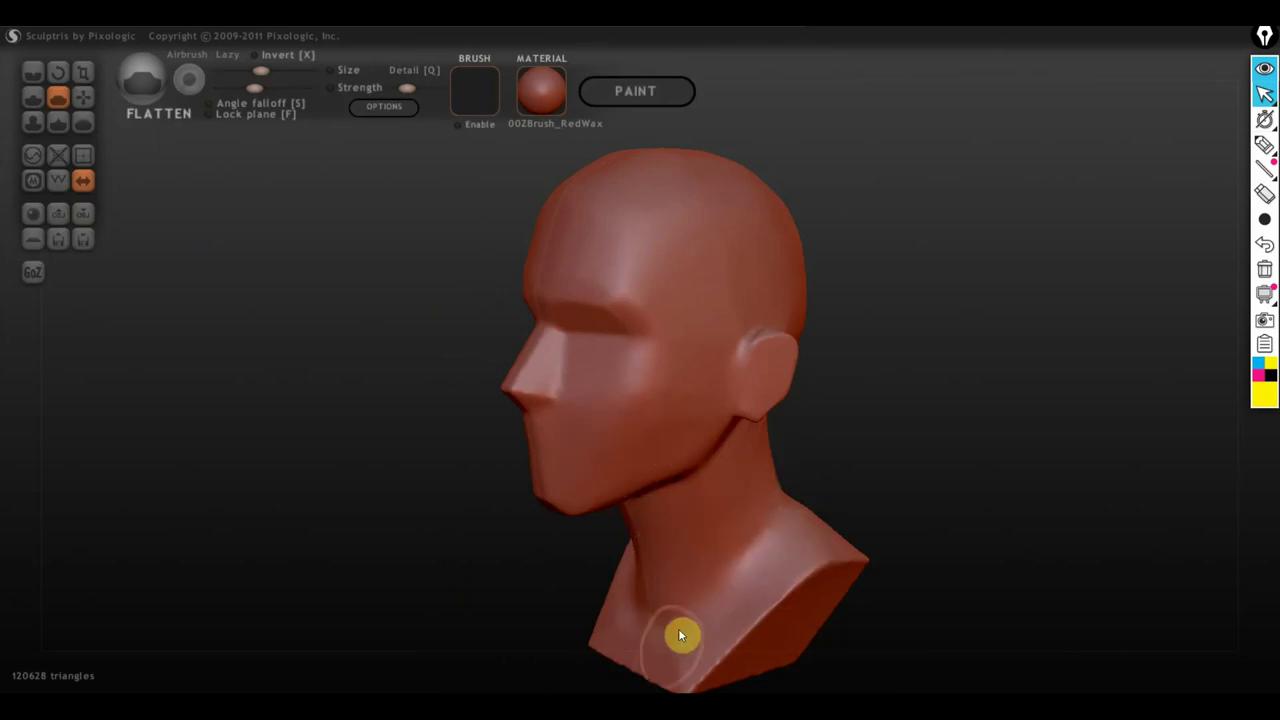
left_click_drag(686, 660, 884, 574)
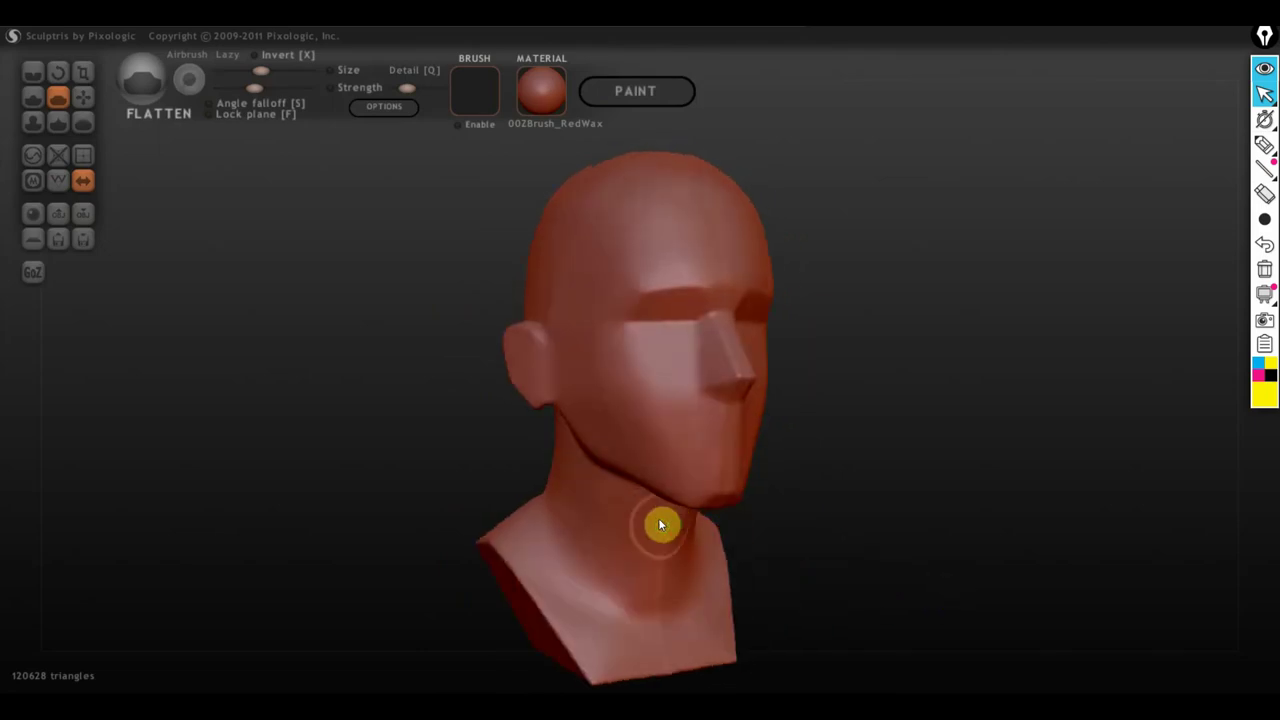
right_click_drag(658, 518, 721, 480)
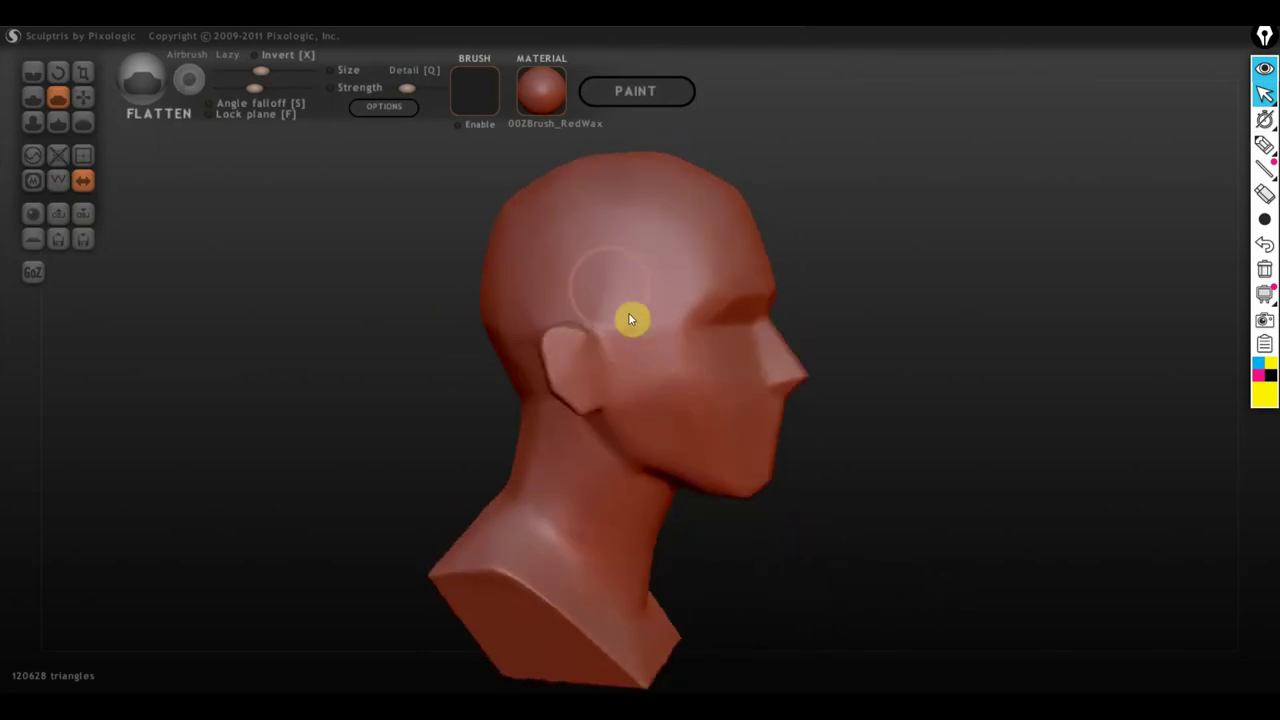
Step: Flatten the skull top and back, a facet on the neck side, and the ear into a disc
left_click_drag(631, 314, 582, 231)
mouse_move(581, 231)
right_mouse_down()
mouse_move(666, 260)
mouse_move(706, 305)
right_mouse_up()
mouse_move(634, 297)
left_mouse_down()
mouse_move(609, 277)
mouse_move(651, 254)
mouse_move(630, 234)
mouse_move(658, 300)
mouse_move(573, 320)
mouse_move(528, 308)
mouse_move(535, 347)
left_mouse_up()
right_click_drag(533, 347, 680, 251)
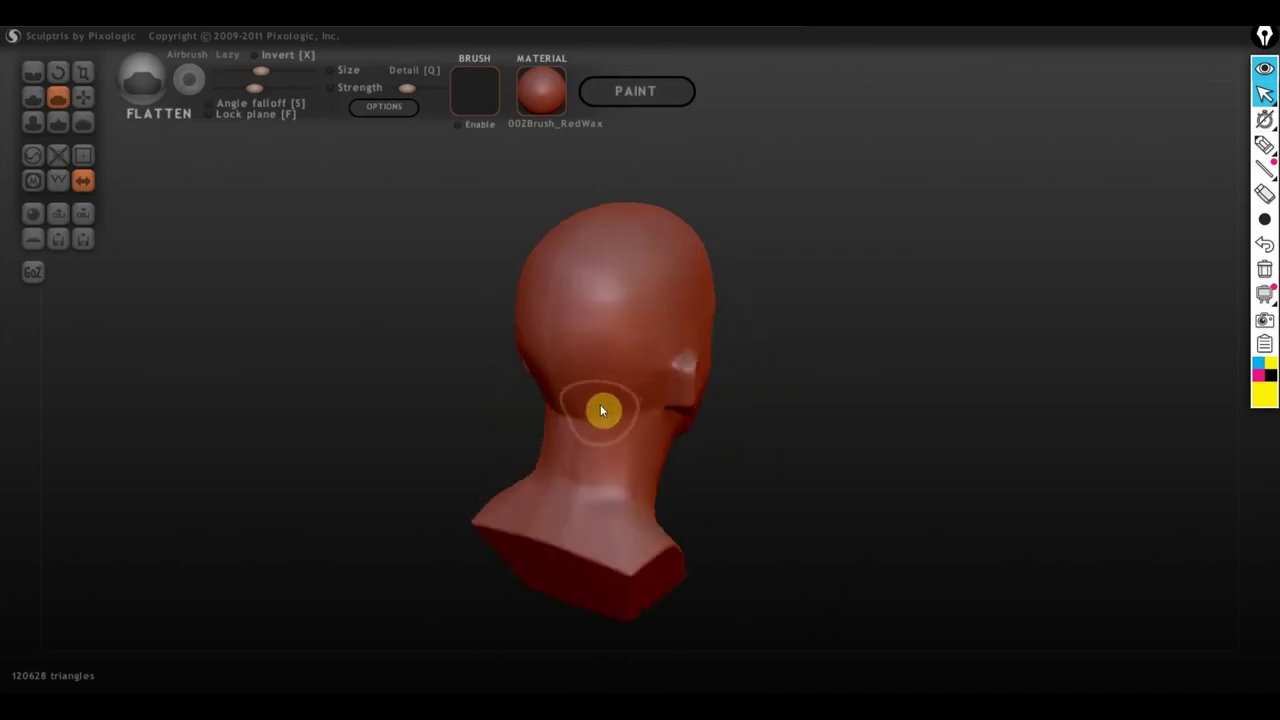
mouse_move(601, 410)
left_mouse_down()
mouse_move(629, 500)
mouse_move(594, 500)
mouse_move(574, 452)
mouse_move(566, 523)
mouse_move(626, 497)
mouse_move(620, 543)
mouse_move(643, 527)
left_mouse_up()
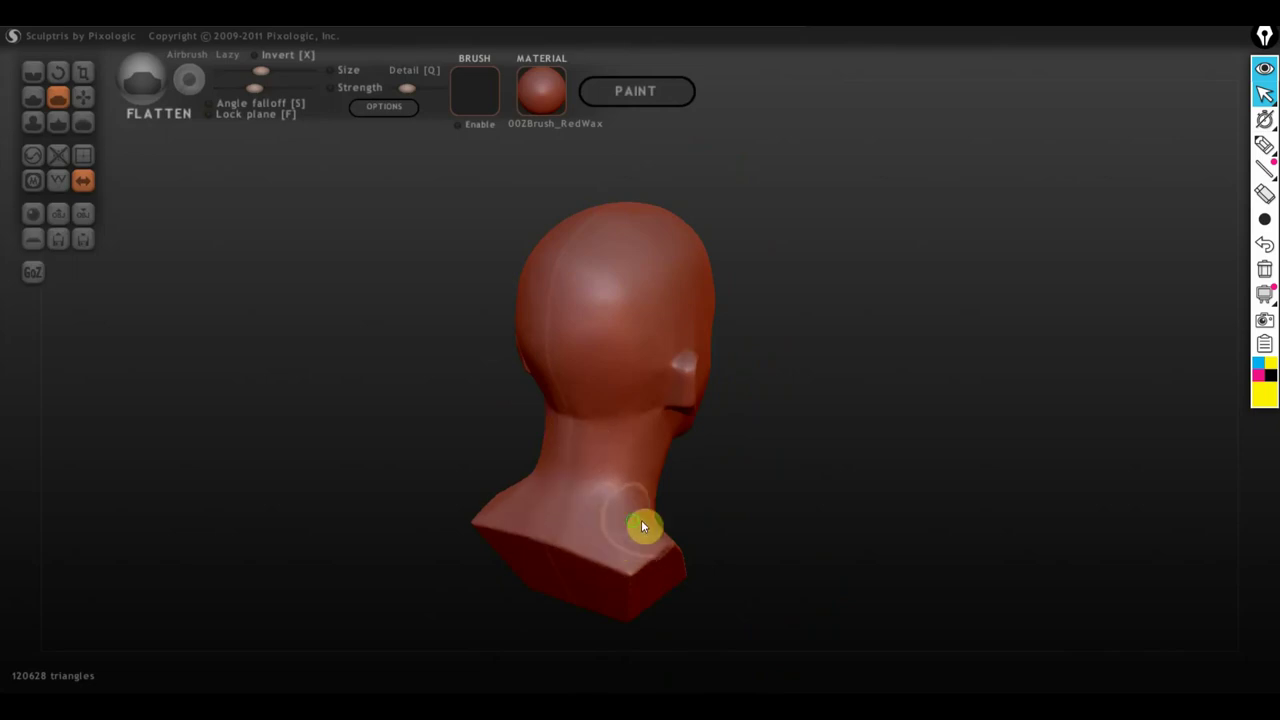
right_click_drag(641, 526, 480, 491)
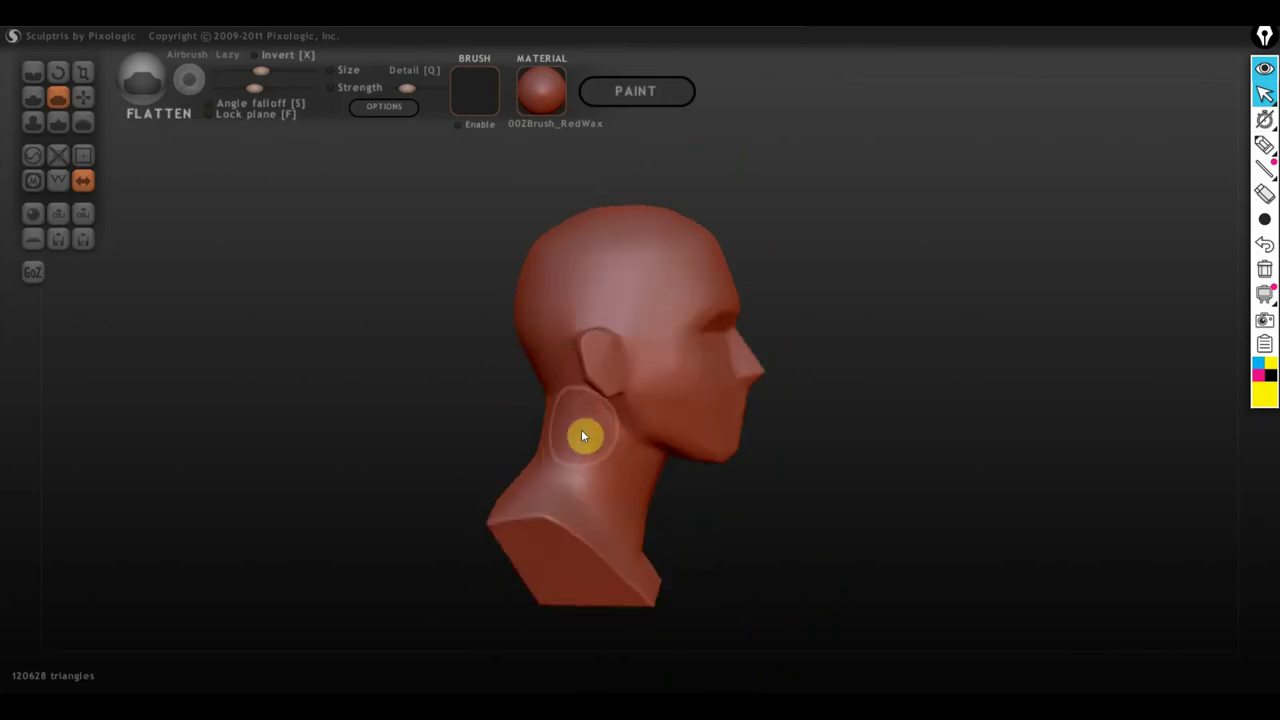
scroll(610, 418, "up", 2)
left_click_drag(594, 363, 597, 363)
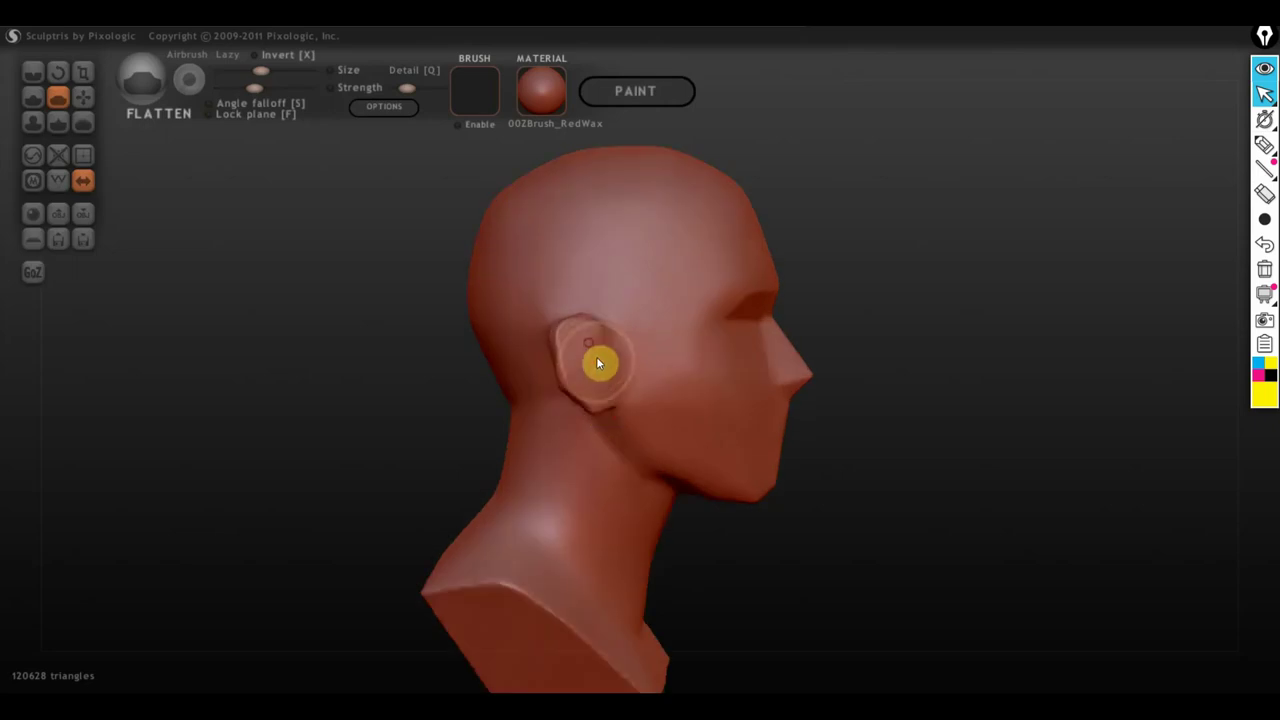
mouse_move(617, 394)
right_mouse_down()
mouse_move(606, 440)
mouse_move(502, 432)
right_mouse_up()
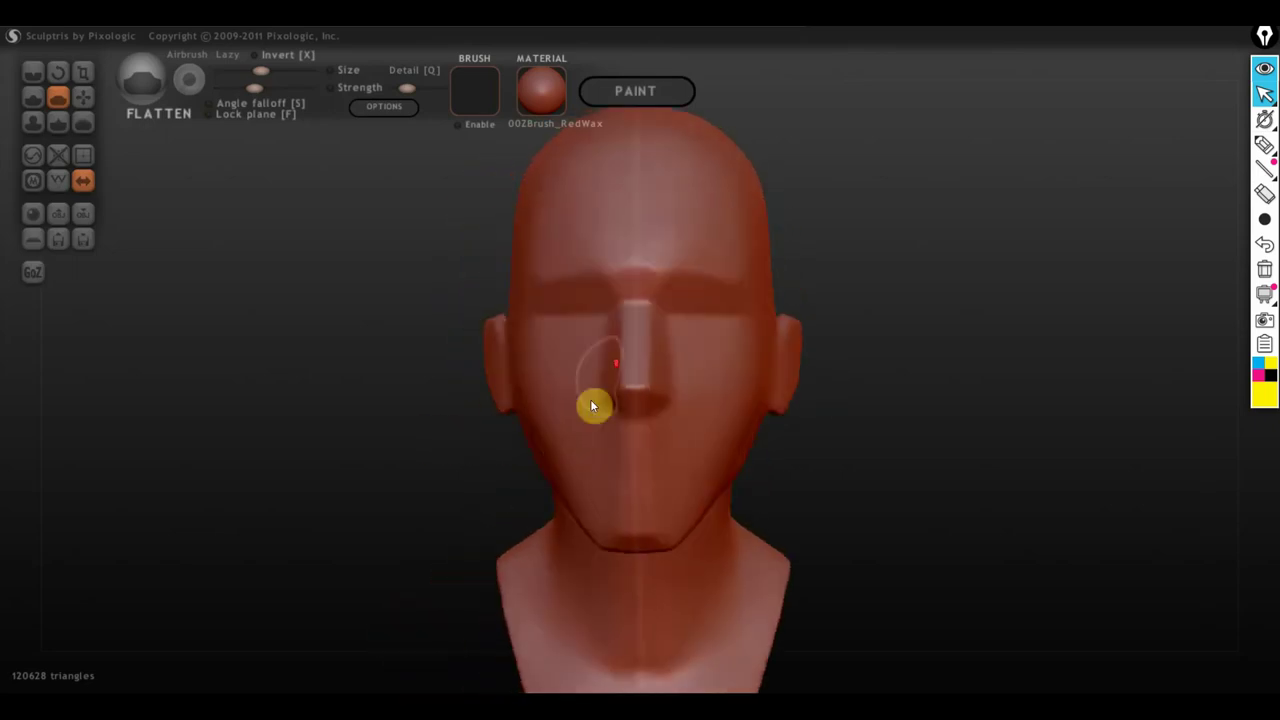
scroll(591, 405, "up", 1)
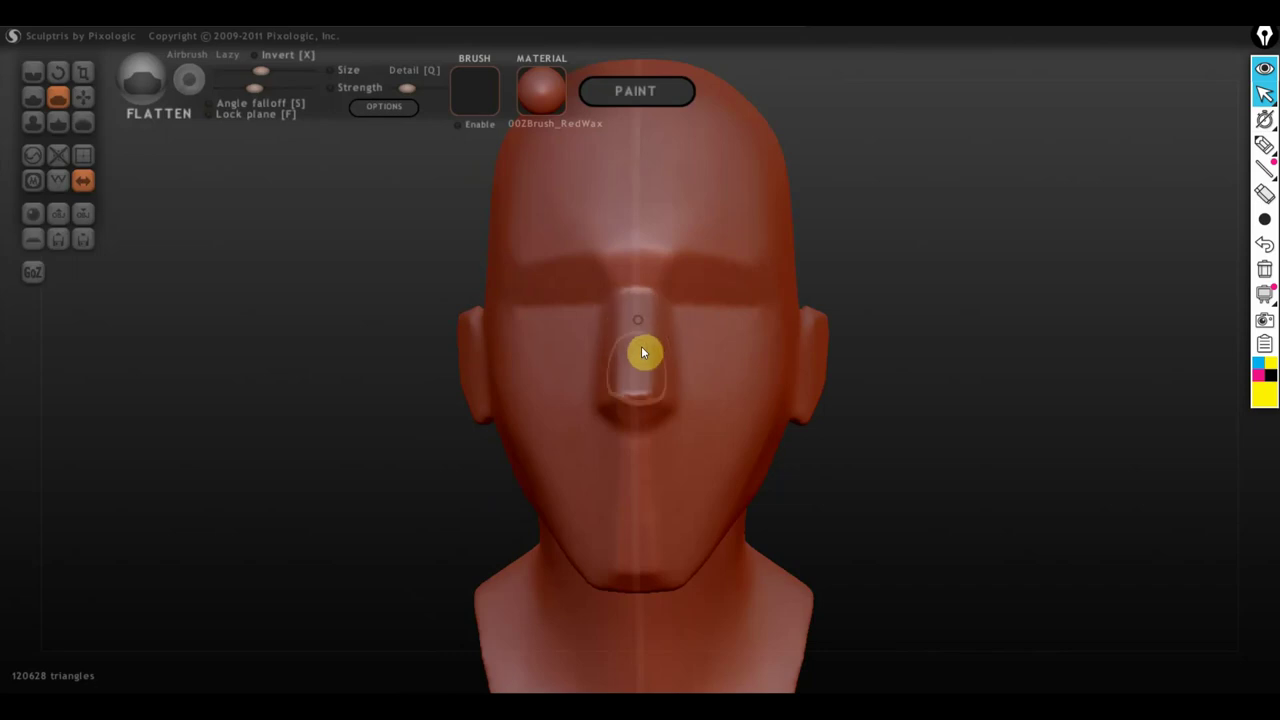
right_click_drag(641, 346, 684, 356)
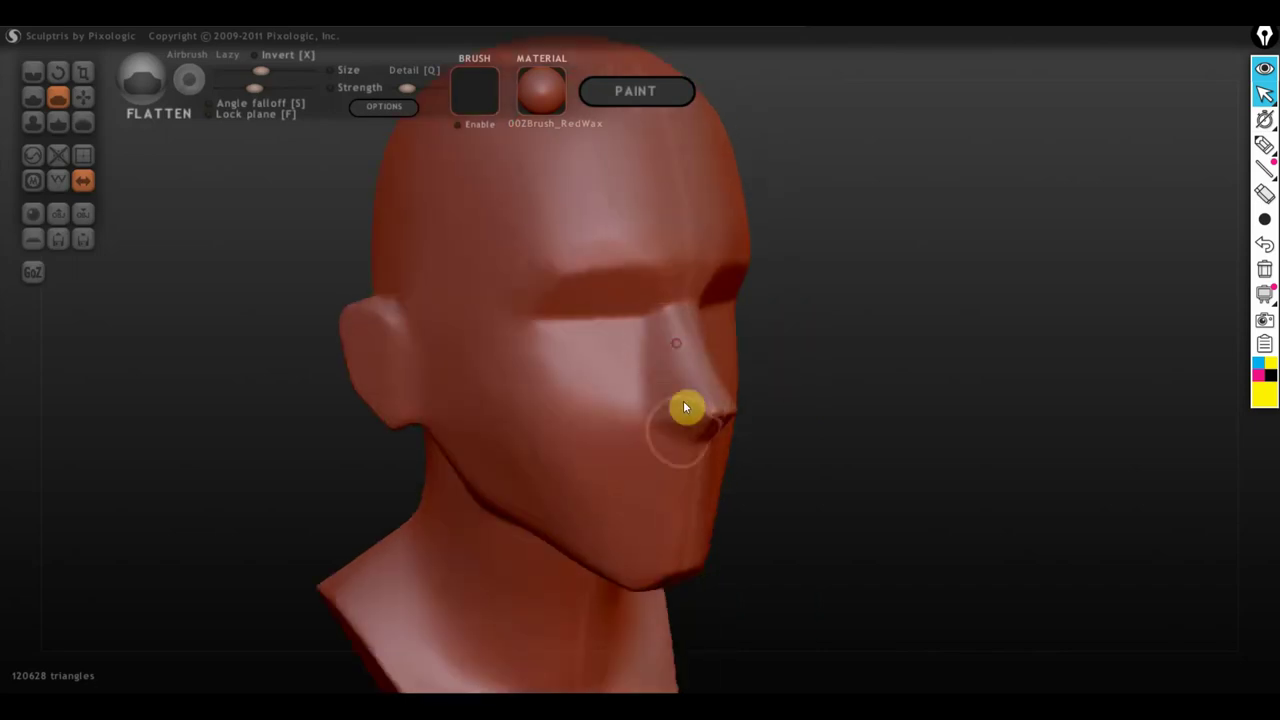
mouse_move(683, 400)
right_mouse_down()
mouse_move(649, 435)
mouse_move(662, 453)
right_mouse_up()
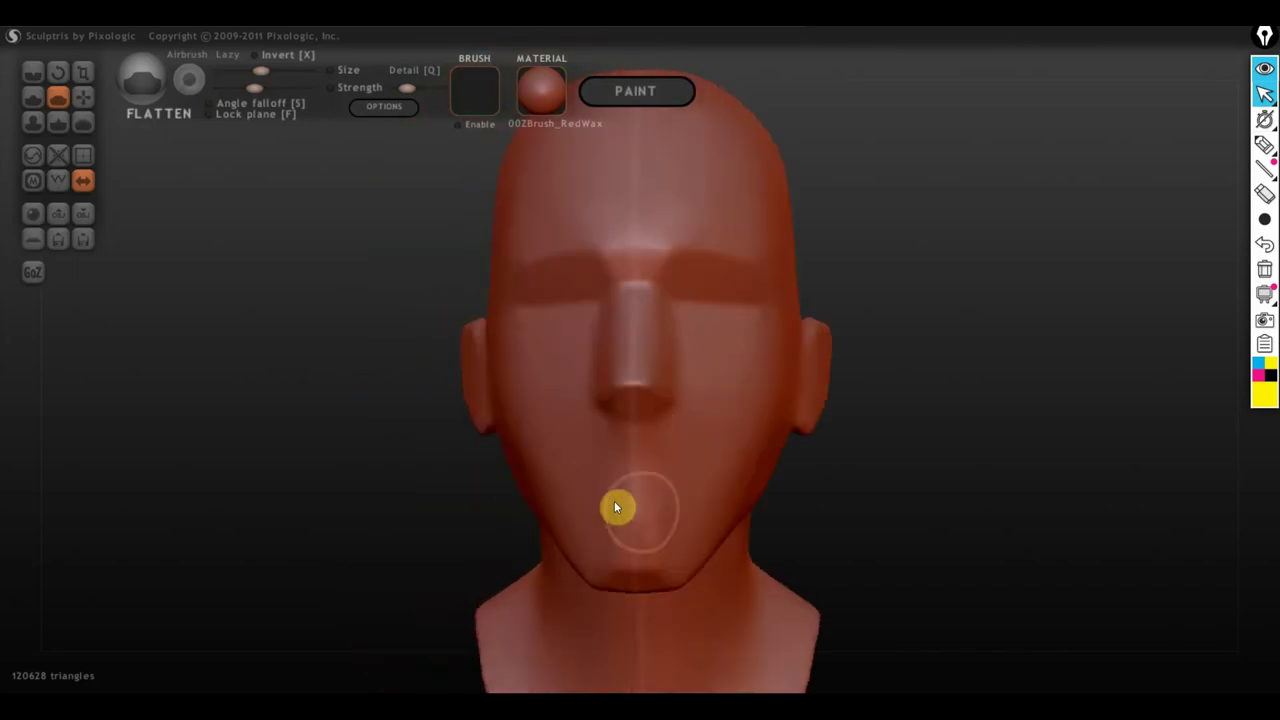
scroll(698, 466, "down", 3)
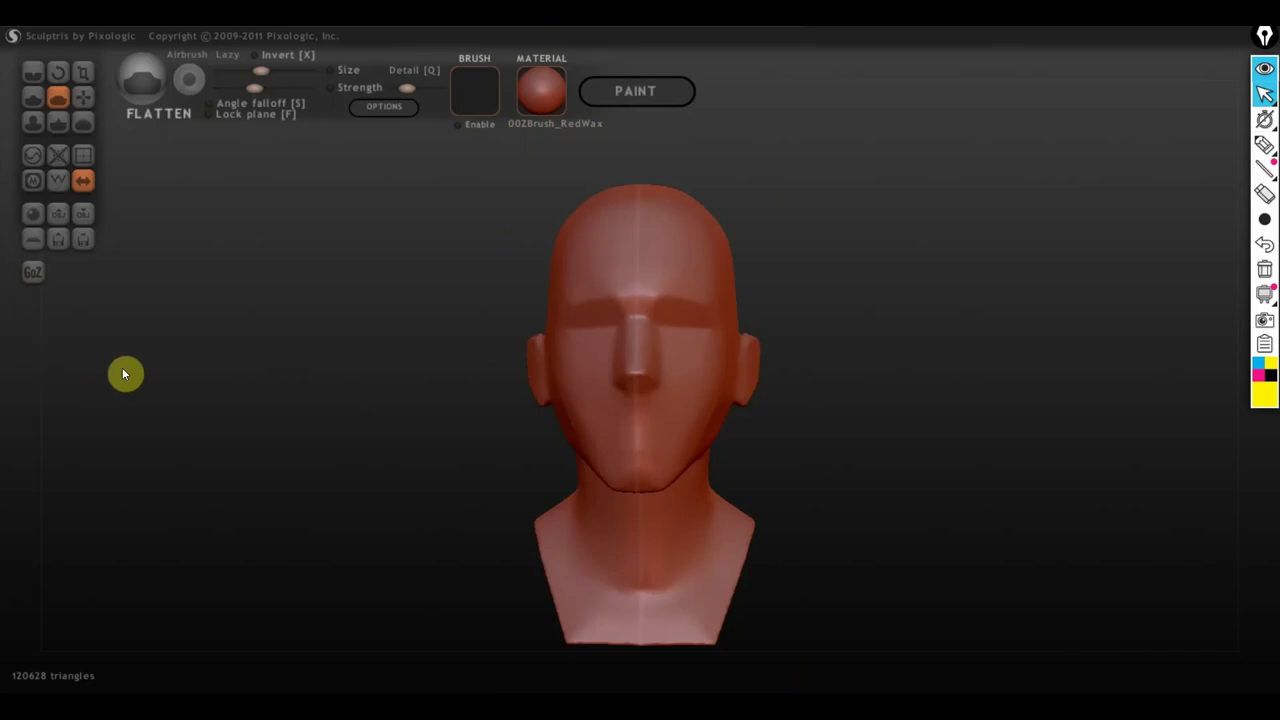
Step: Snap the view to an exact front view and centre the head
left_click_drag(122, 367, 311, 397)
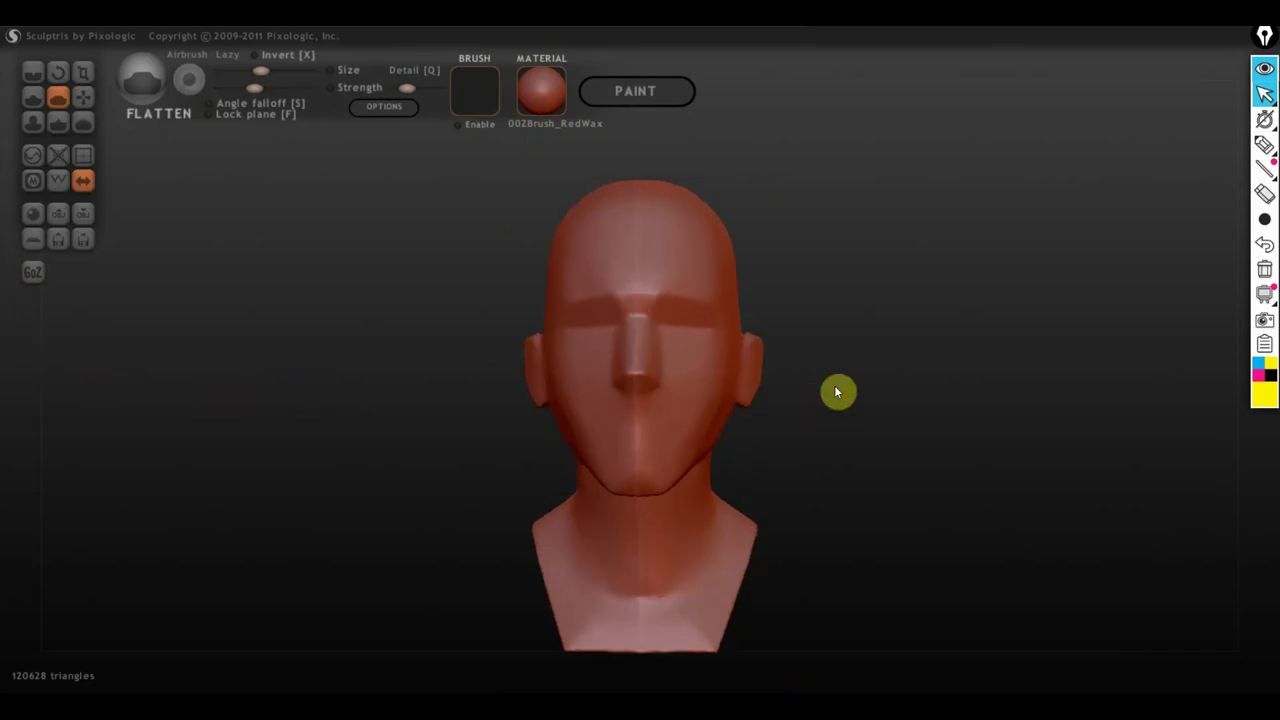
right_click_drag(838, 392, 829, 349)
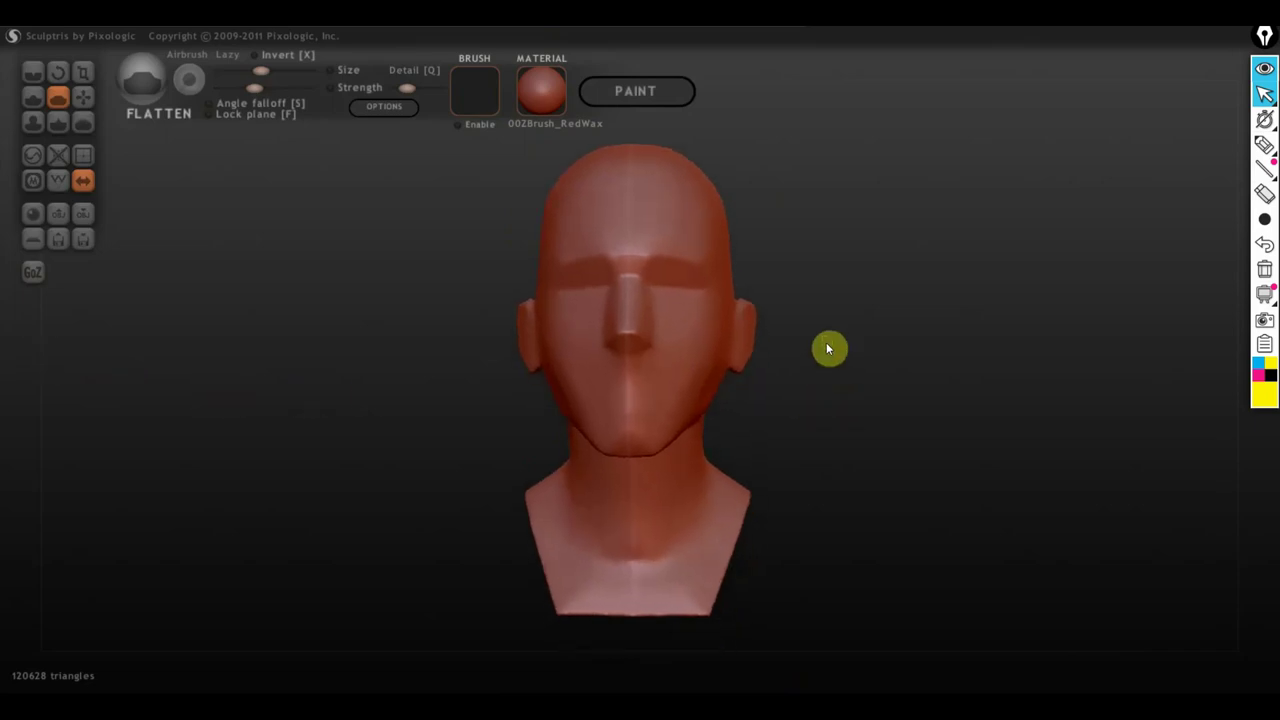
left_click_drag(827, 344, 830, 345, "shift")
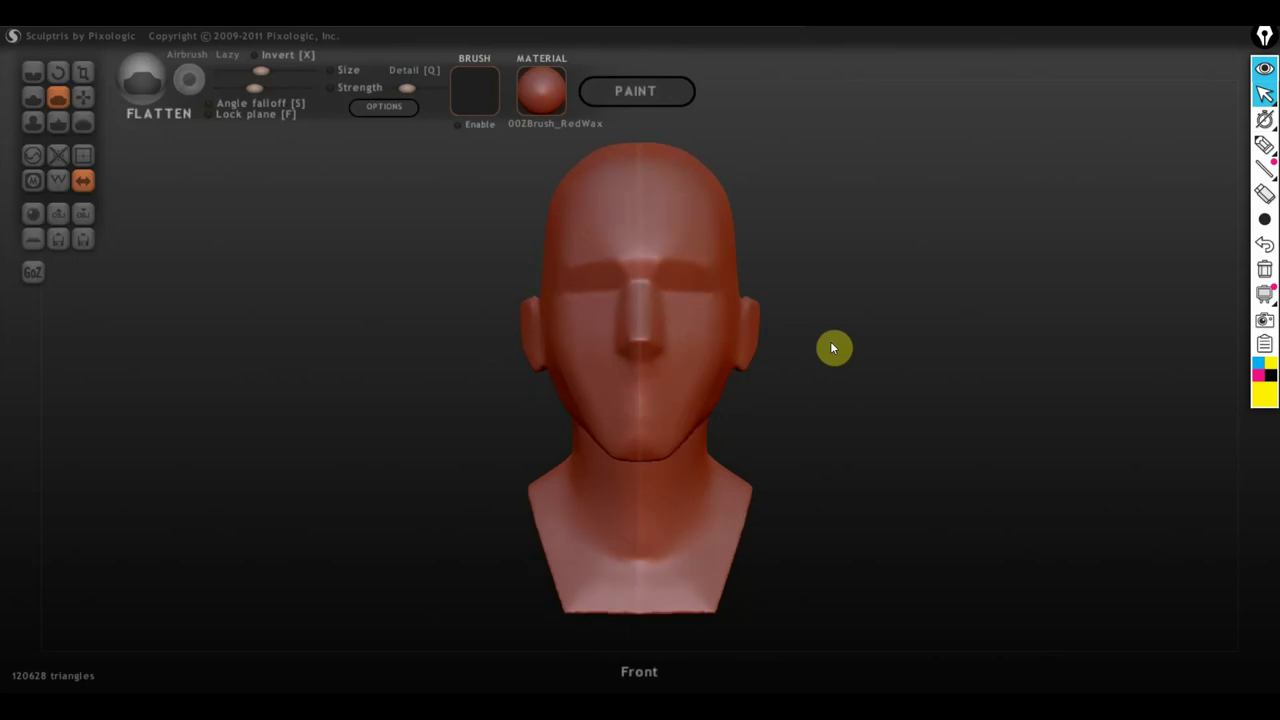
scroll(832, 348, "up", 2)
scroll(832, 348, "down", 3)
right_click_drag(836, 350, 812, 364)
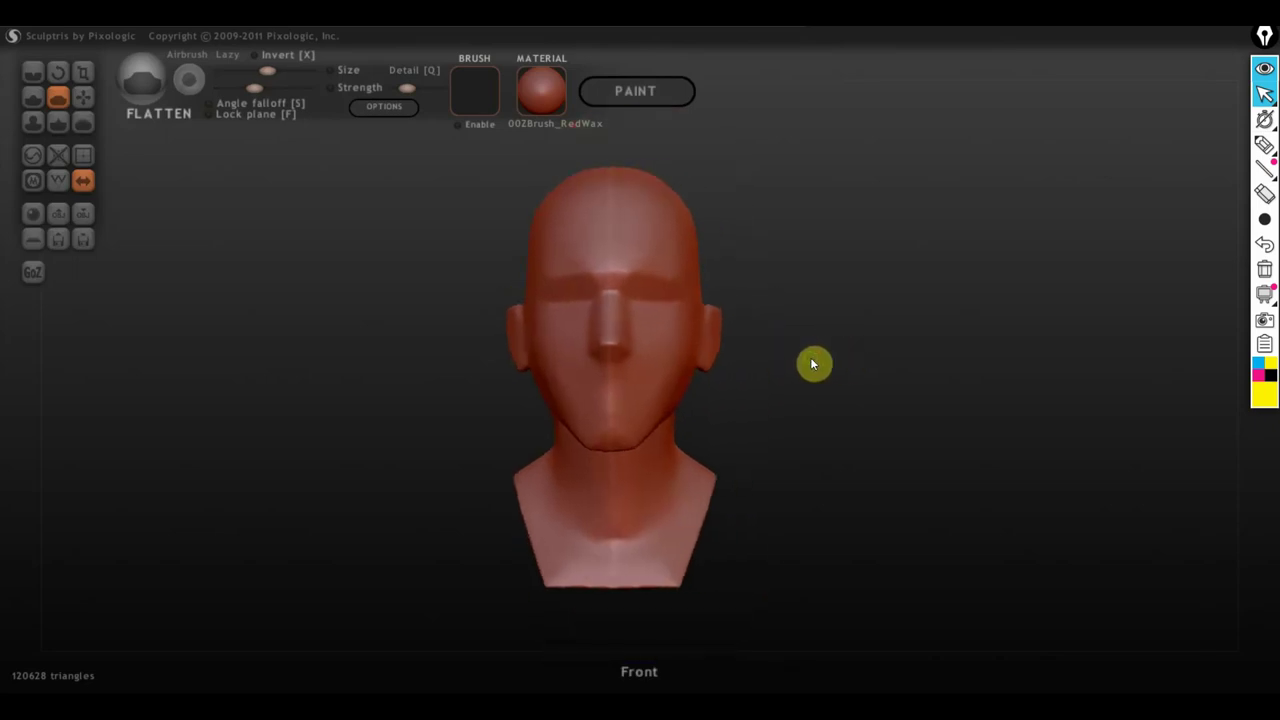
scroll(812, 364, "up", 1)
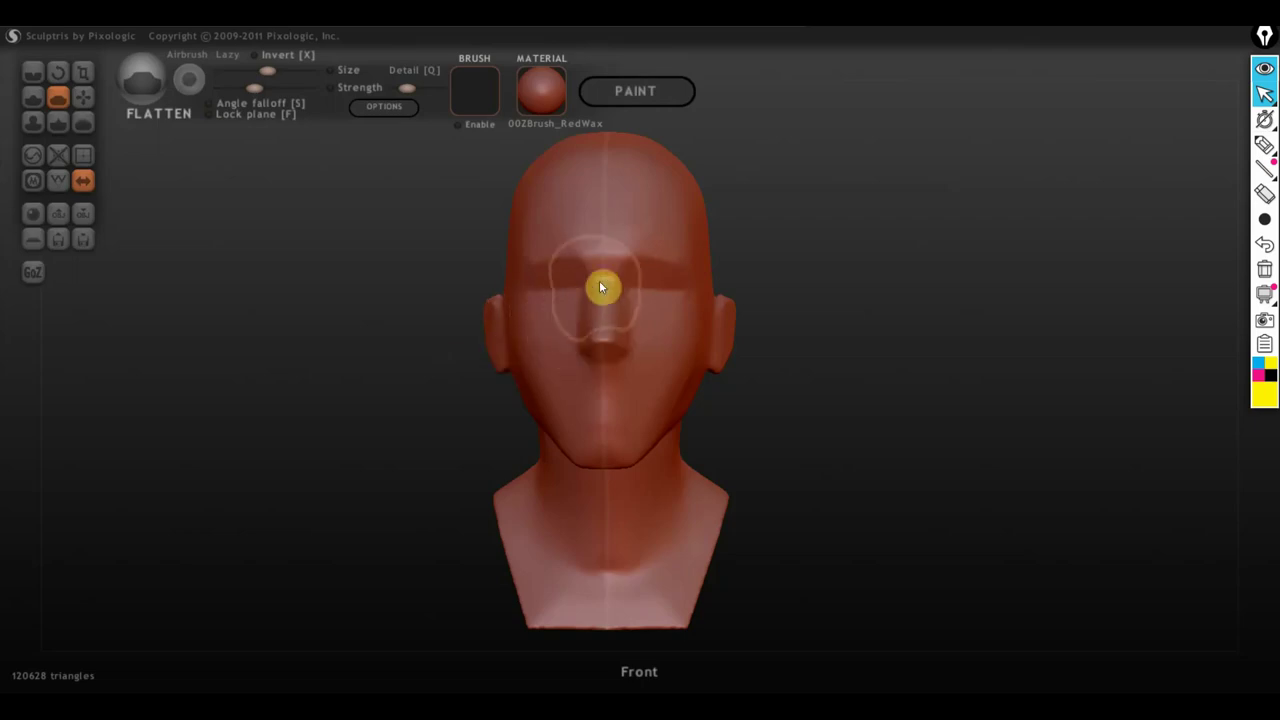
Step: Flatten the brow ridge, left brow and left forehead into crisp planes
left_click_drag(604, 273, 604, 212)
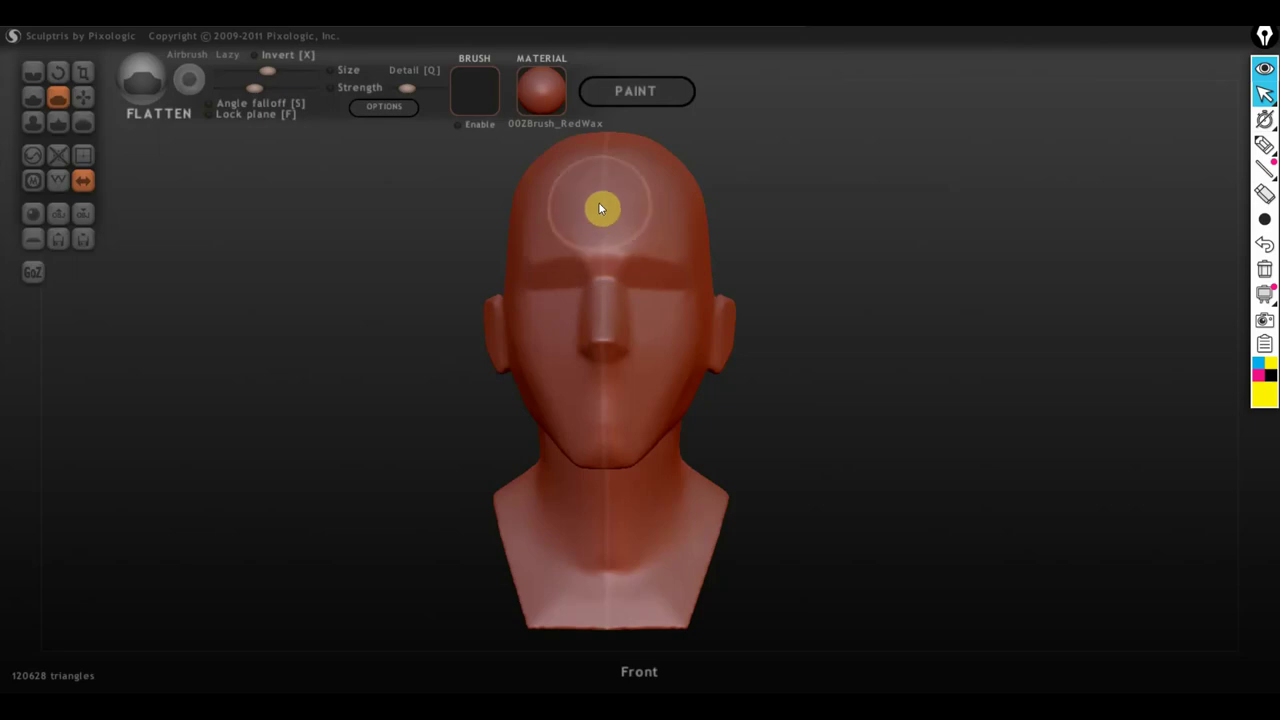
scroll(600, 208, "up", 1)
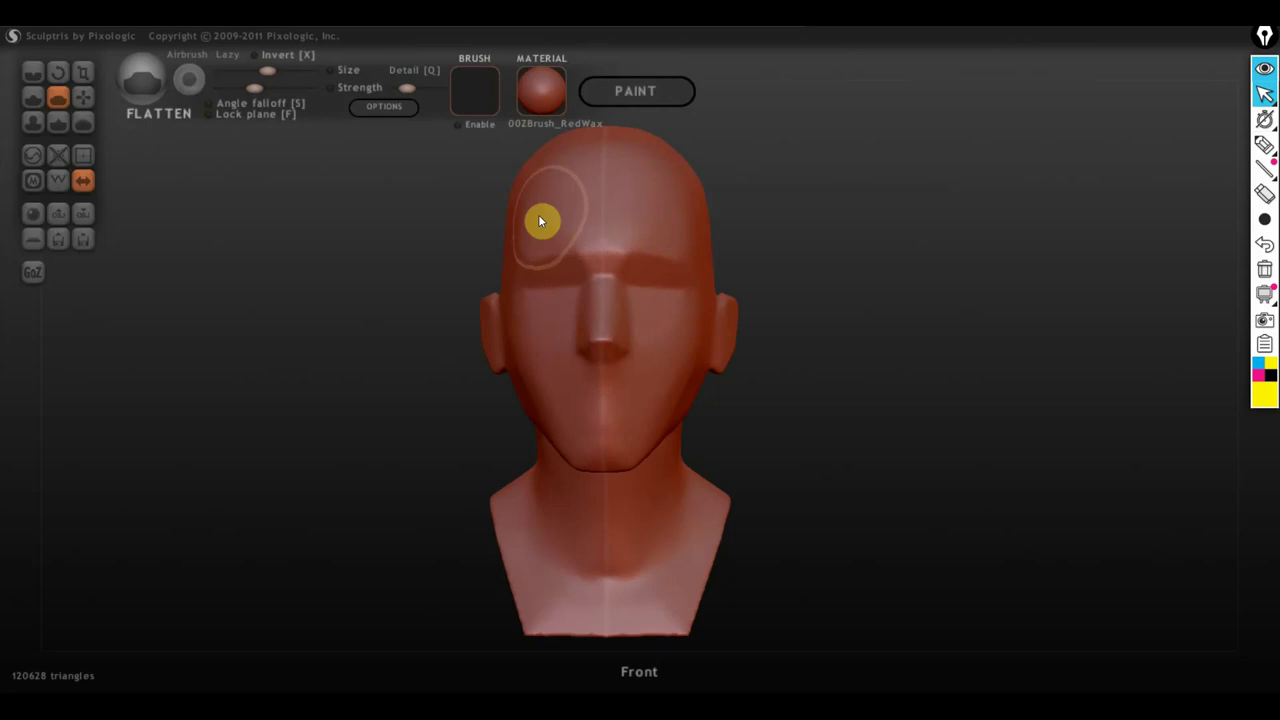
left_click_drag(540, 220, 546, 240)
left_click_drag(518, 247, 528, 245)
scroll(438, 234, "down", 2)
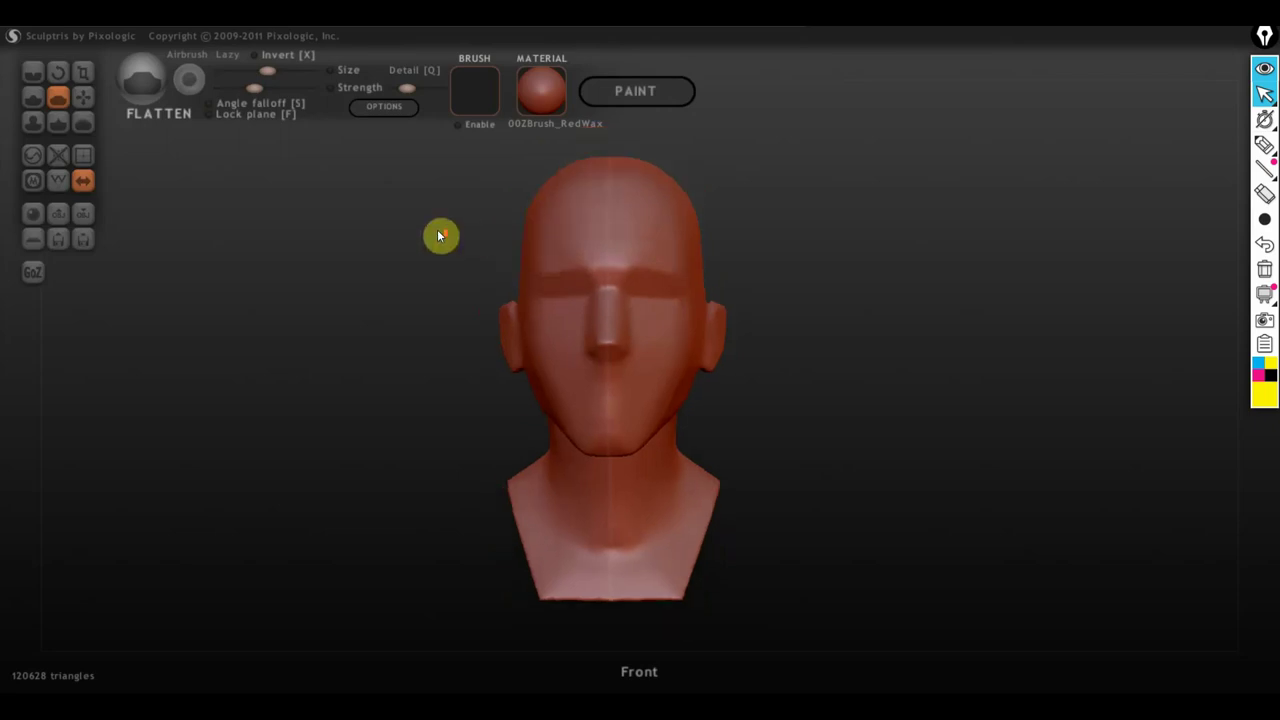
mouse_move(661, 352)
right_mouse_down()
mouse_move(477, 357)
mouse_move(443, 383)
mouse_move(657, 360)
right_mouse_up()
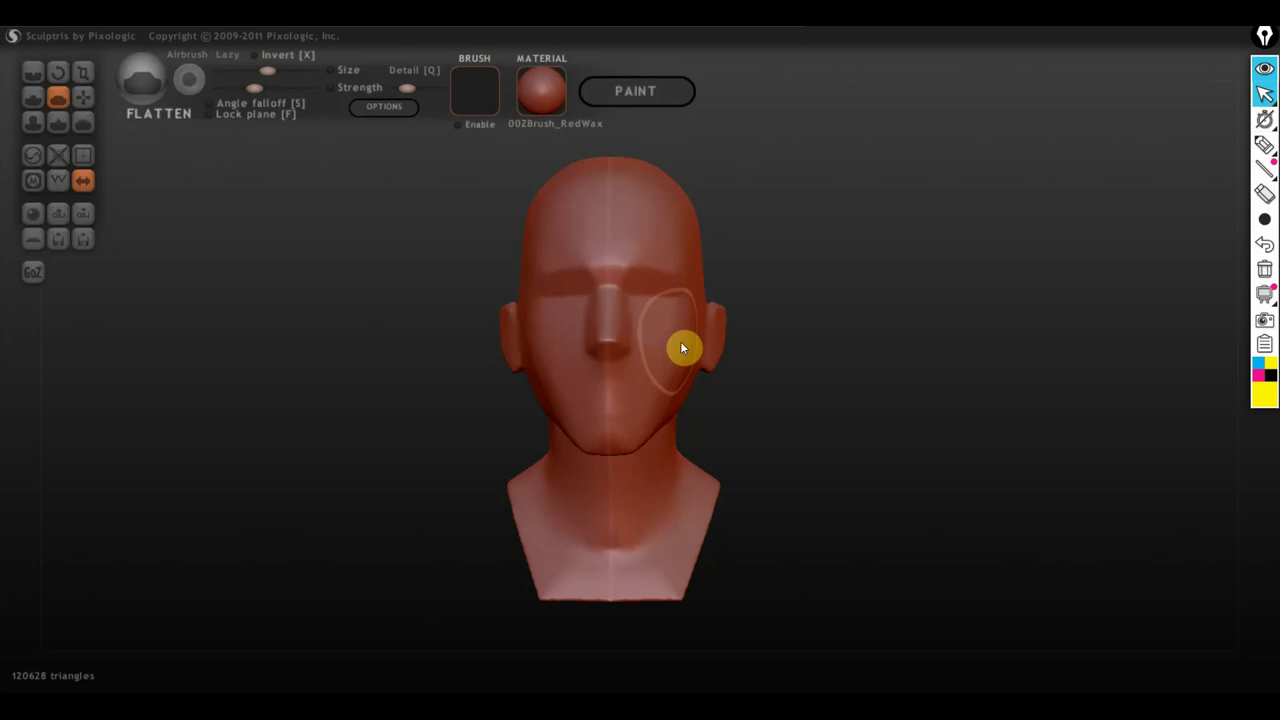
Step: Load the teal grunge screenshot as the viewport background and view the head against it
left_click(400, 108)
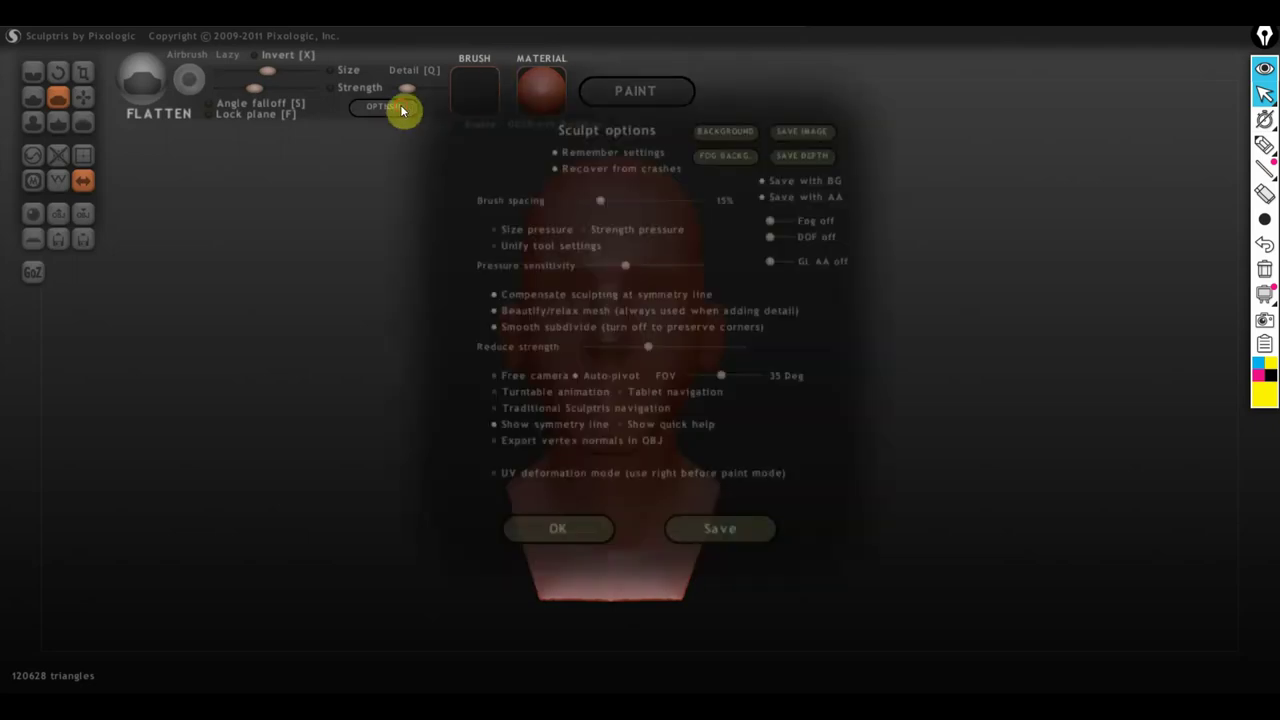
left_click(727, 125)
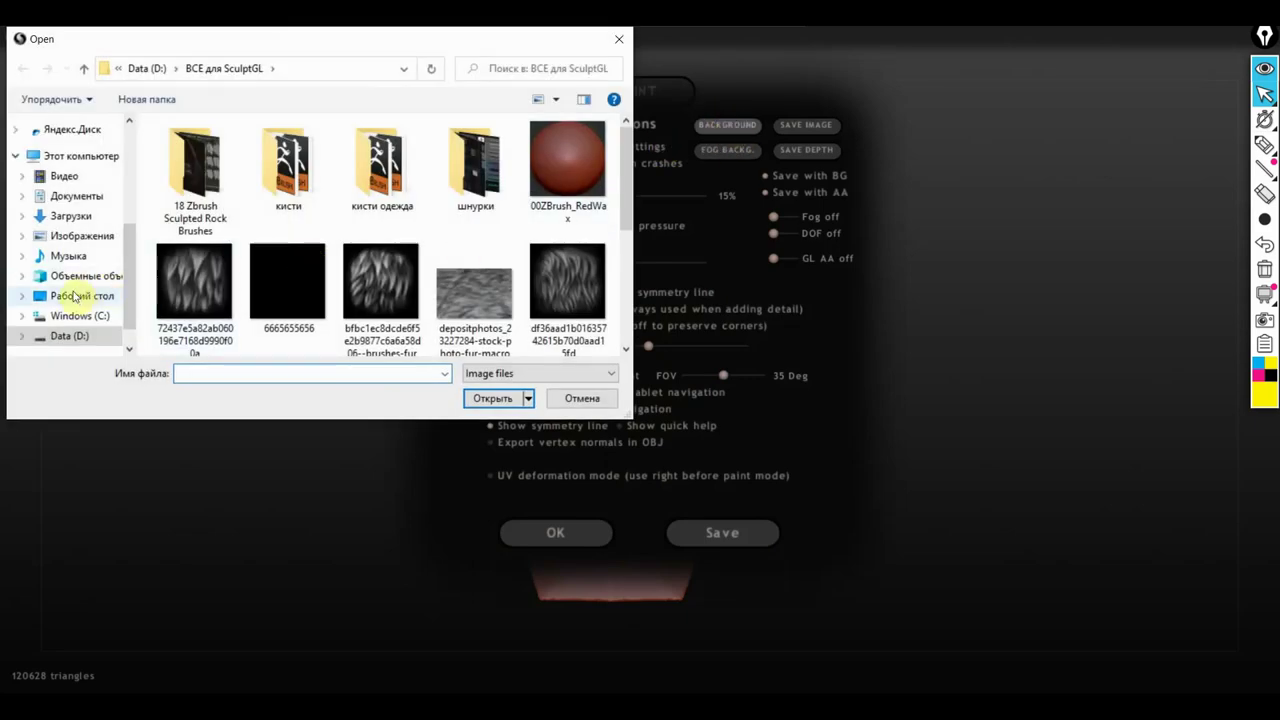
scroll(435, 232, "down", 5)
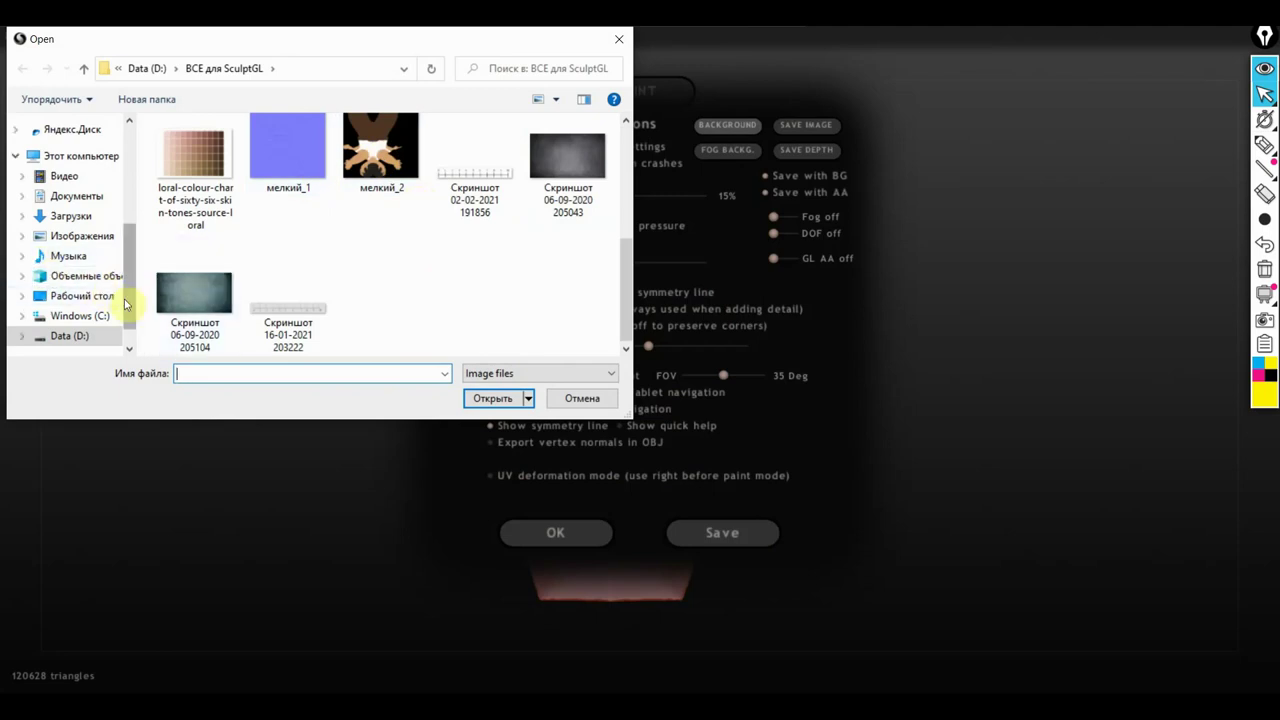
left_click(192, 298)
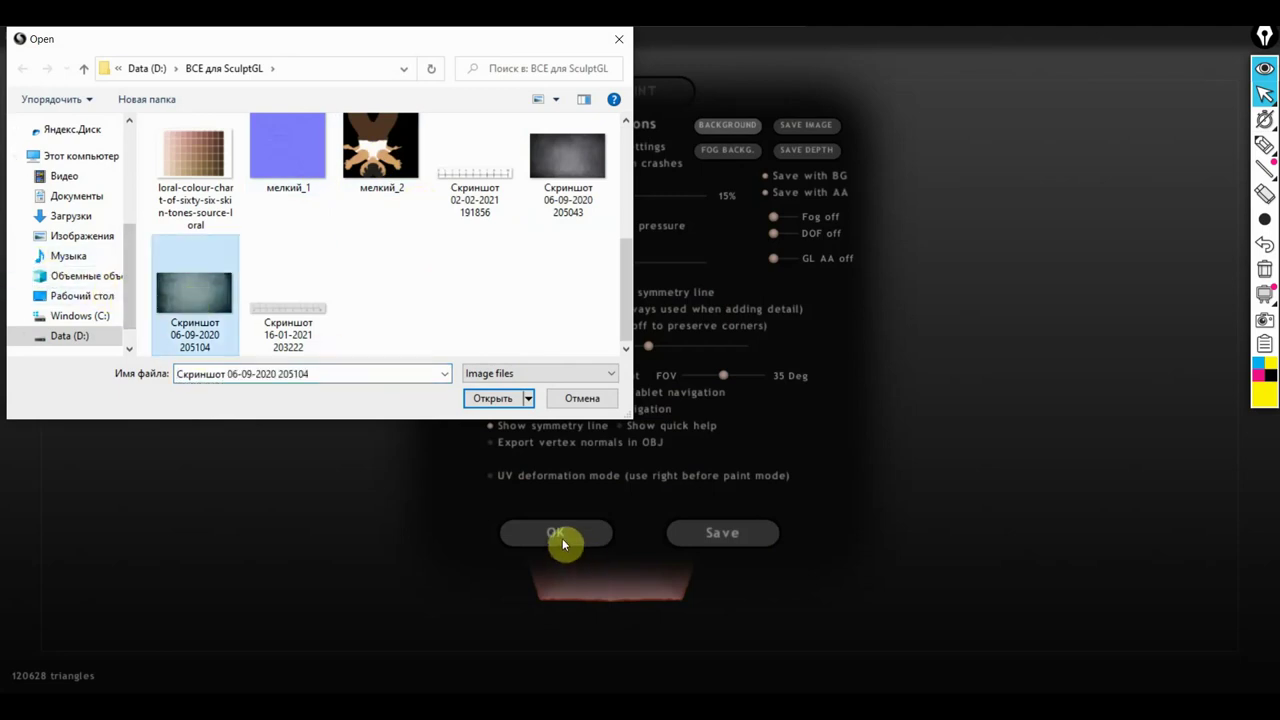
left_click(495, 398)
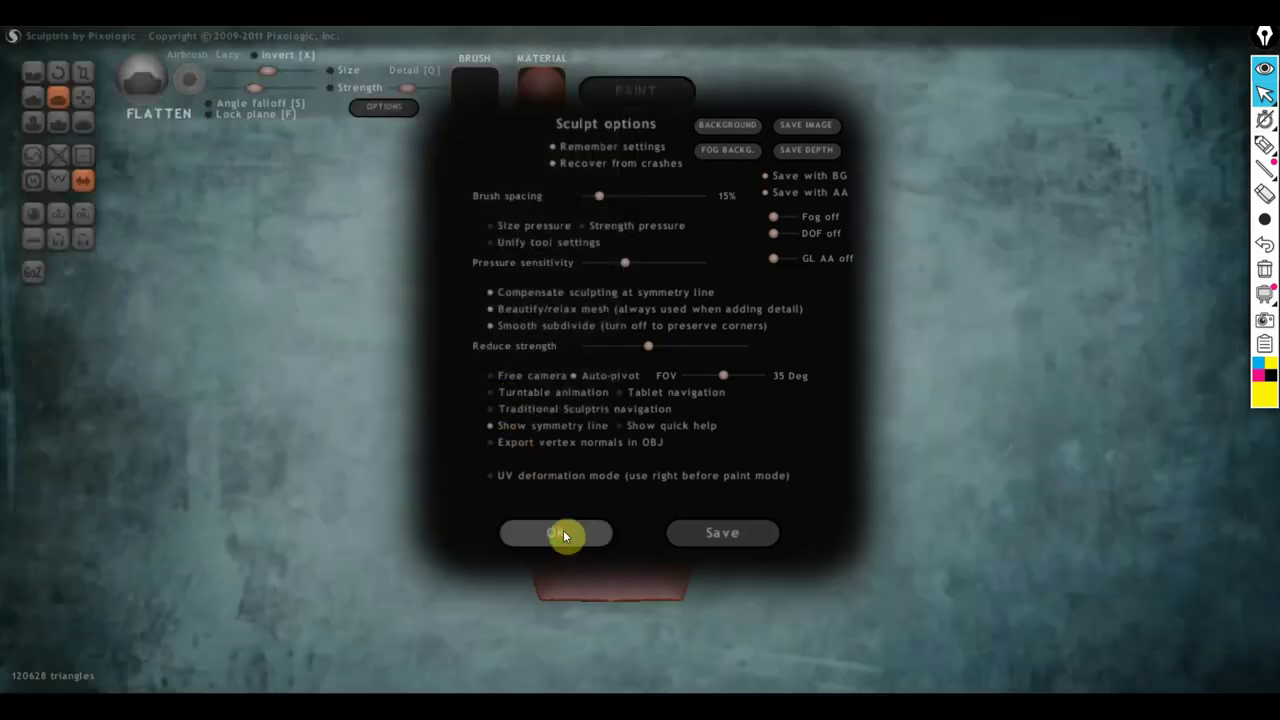
left_click(563, 534)
mouse_move(563, 540)
left_mouse_down()
mouse_move(829, 481)
mouse_move(821, 473)
left_mouse_up()
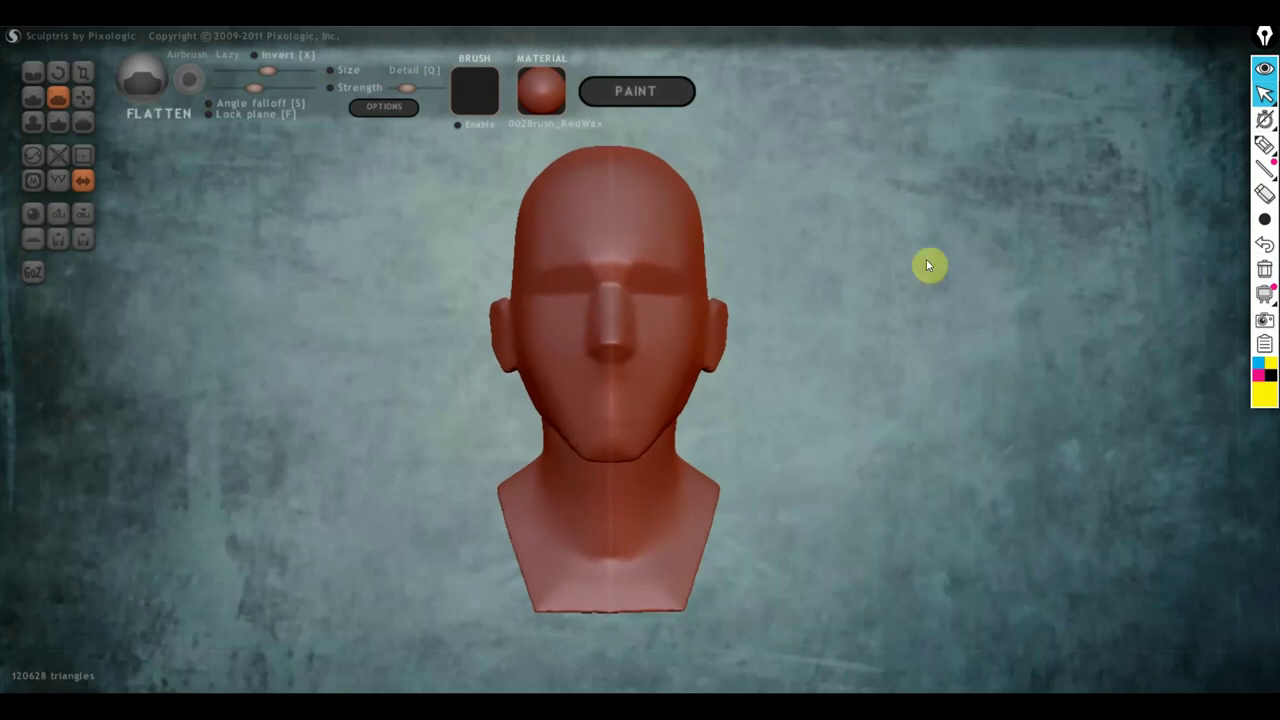
left_click(384, 107)
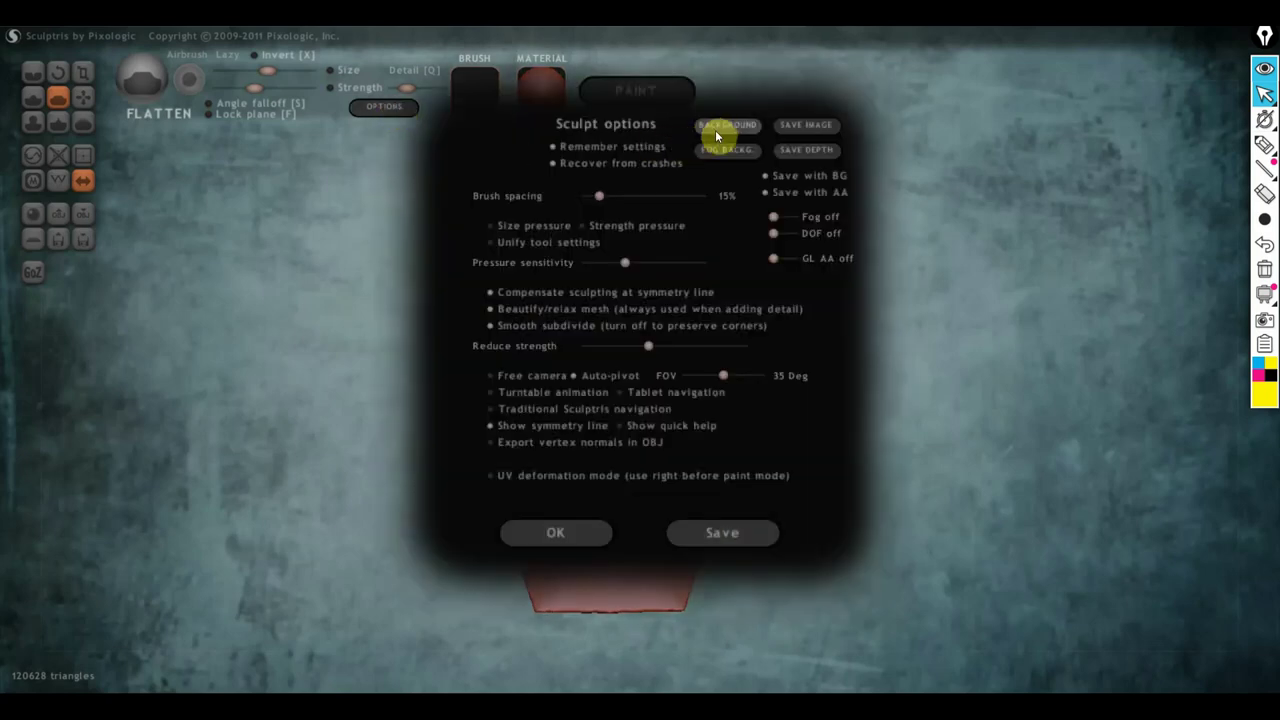
left_click(727, 128)
left_click(380, 285)
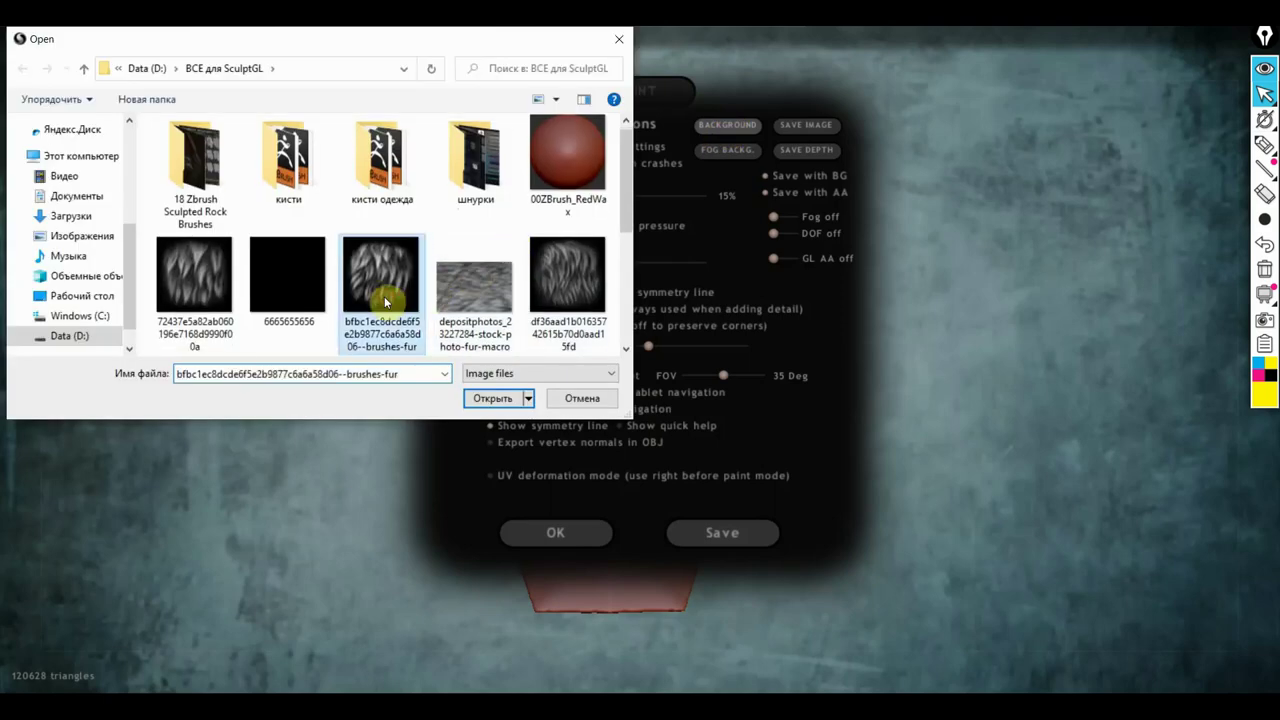
scroll(409, 301, "down", 3)
left_click(580, 160)
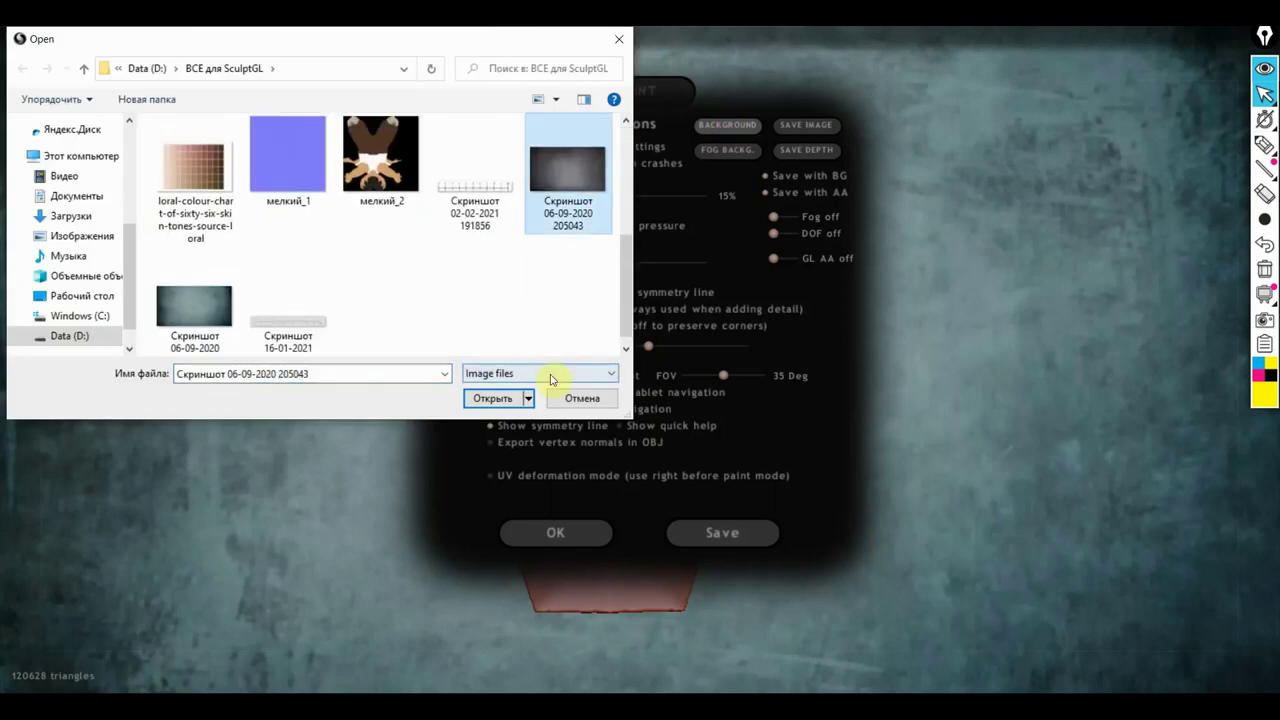
left_click(494, 400)
left_click(576, 533)
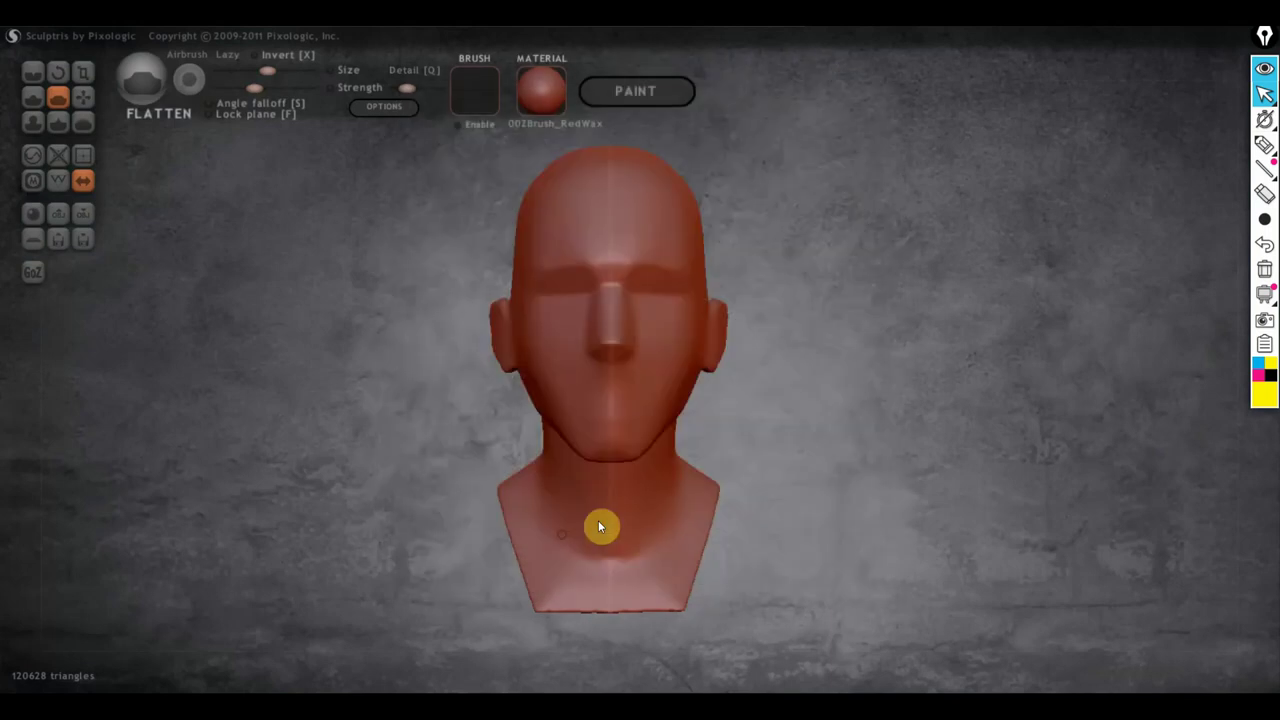
scroll(828, 468, "up", 3)
mouse_move(830, 463)
left_mouse_down()
mouse_move(746, 489)
mouse_move(847, 477)
mouse_move(791, 466)
mouse_move(837, 463)
mouse_move(660, 467)
mouse_move(805, 459)
mouse_move(440, 437)
mouse_move(456, 443)
left_mouse_up()
scroll(831, 467, "up", 1)
scroll(831, 467, "down", 1)
scroll(831, 467, "down", 1)
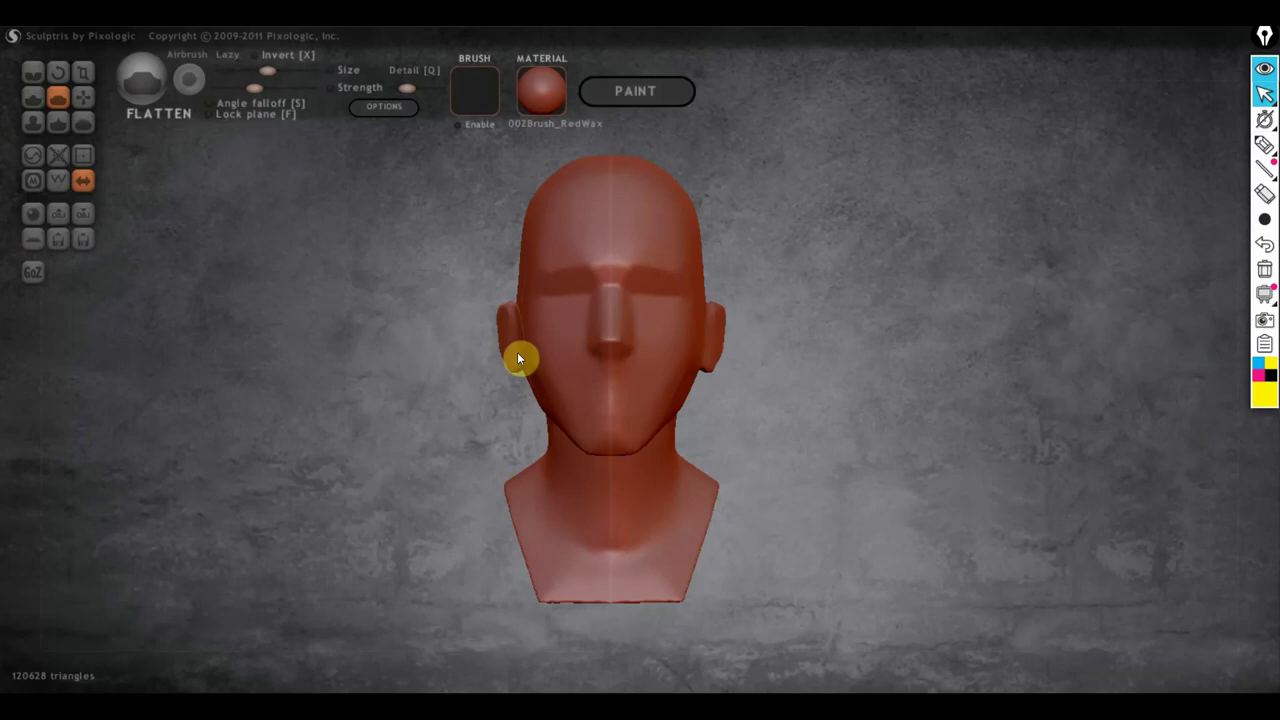
scroll(476, 357, "up", 2)
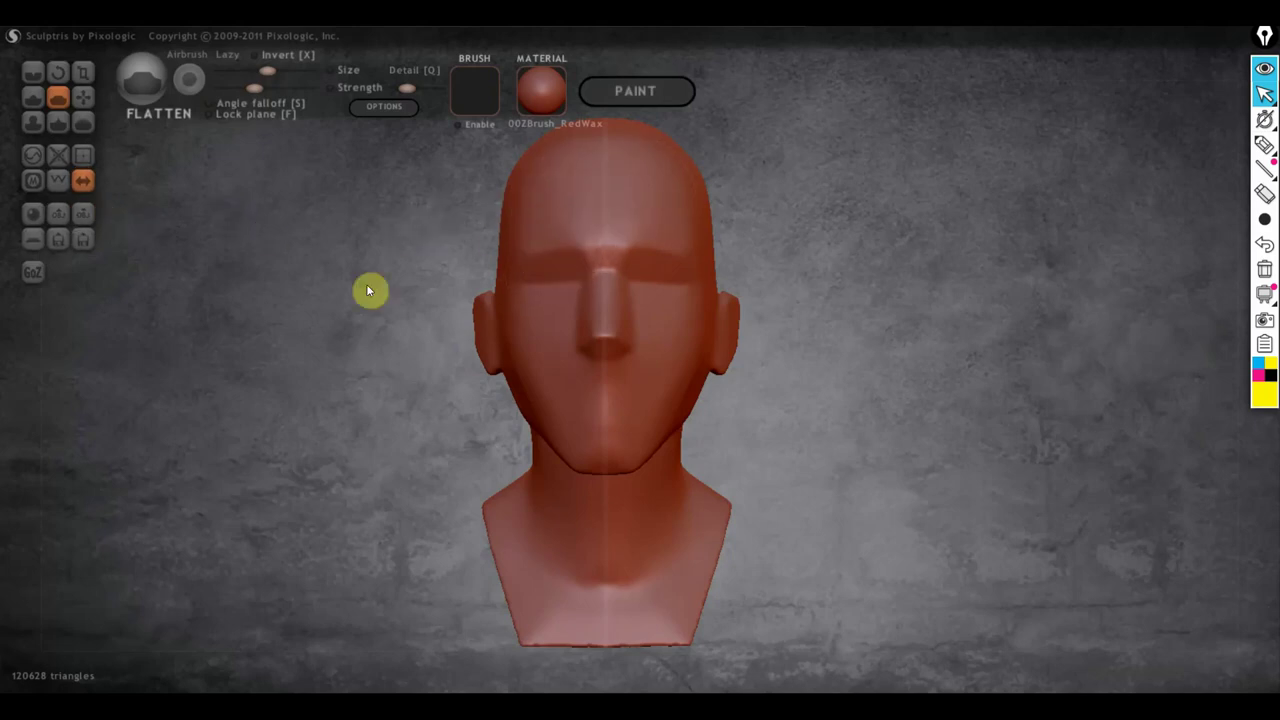
scroll(300, 311, "down", 2)
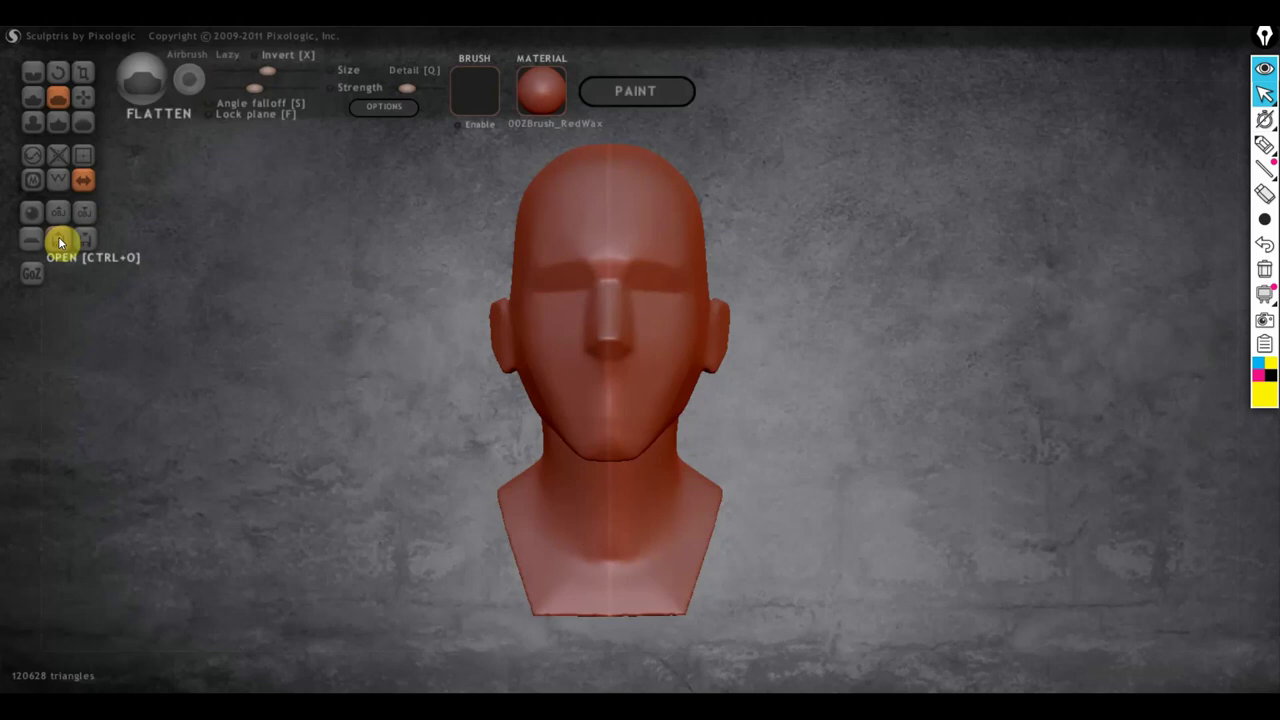
Step: Load the woman-profile portrait as the background and orbit the bust into left profile
left_click(58, 238)
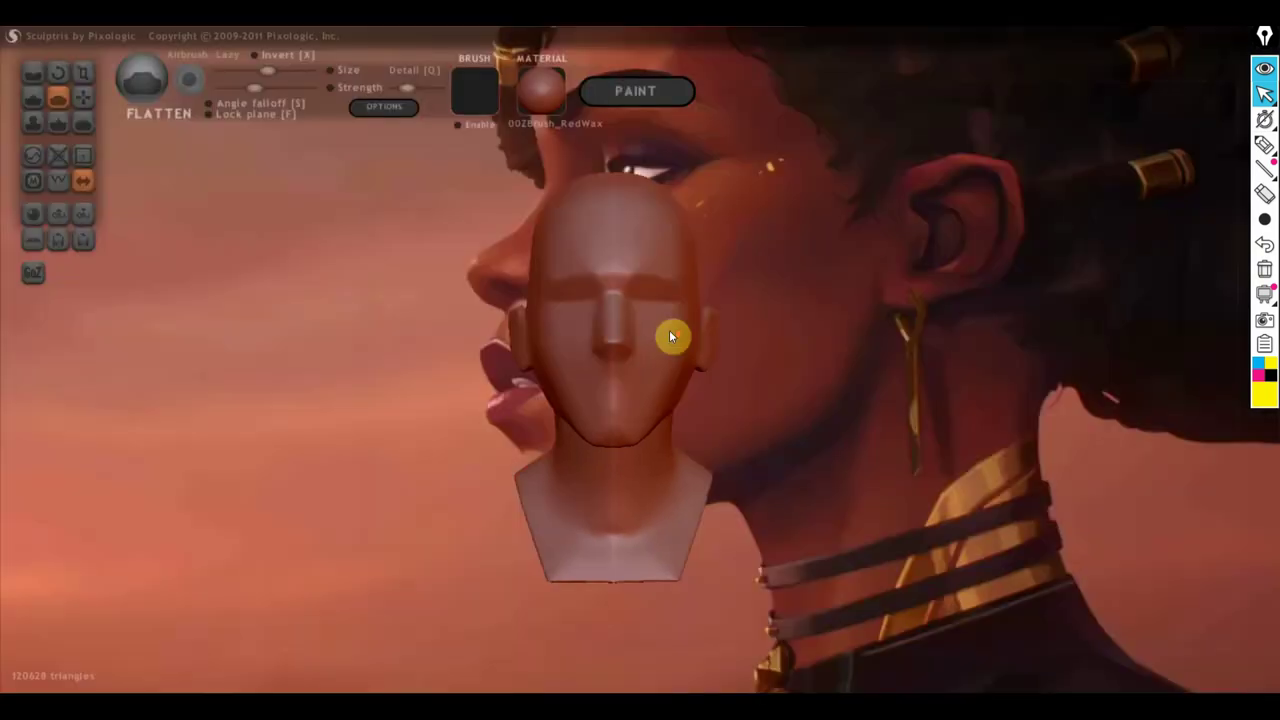
mouse_move(669, 333)
right_mouse_down()
mouse_move(674, 351)
mouse_move(811, 349)
mouse_move(613, 348)
mouse_move(726, 349)
right_mouse_up()
scroll(800, 348, "up", 5)
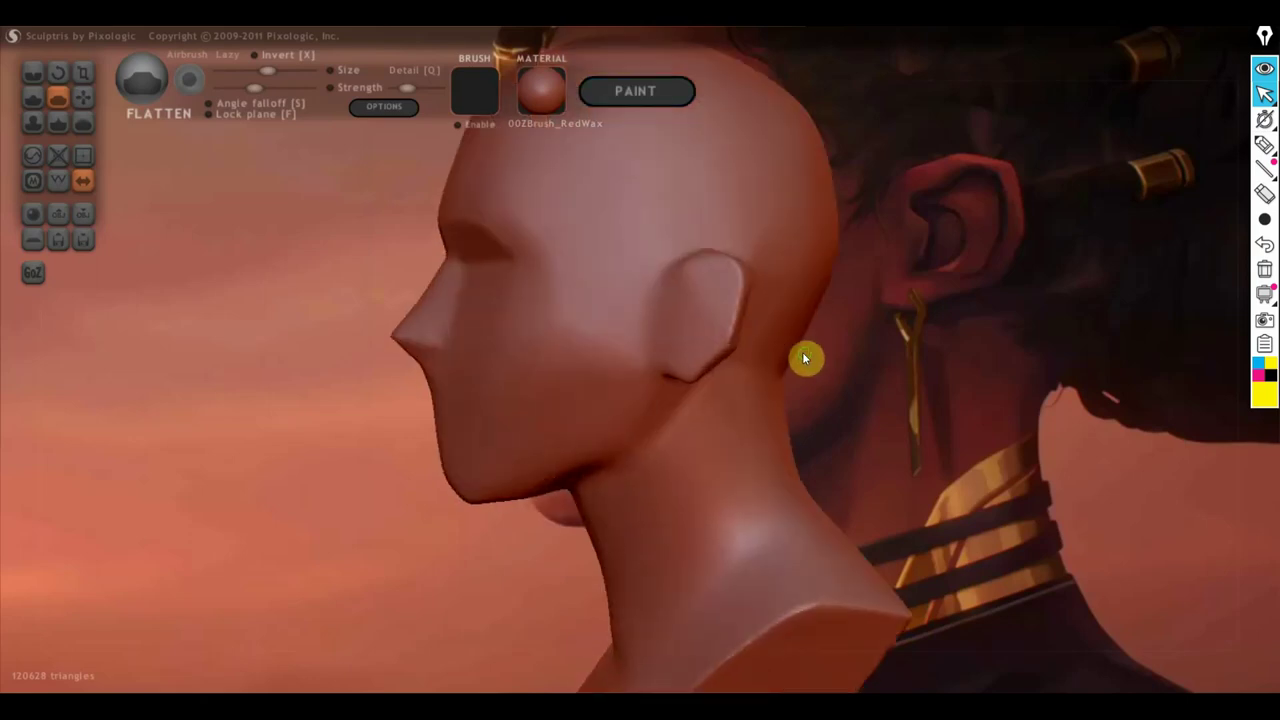
scroll(802, 357, "up", 2)
scroll(912, 317, "up", 2)
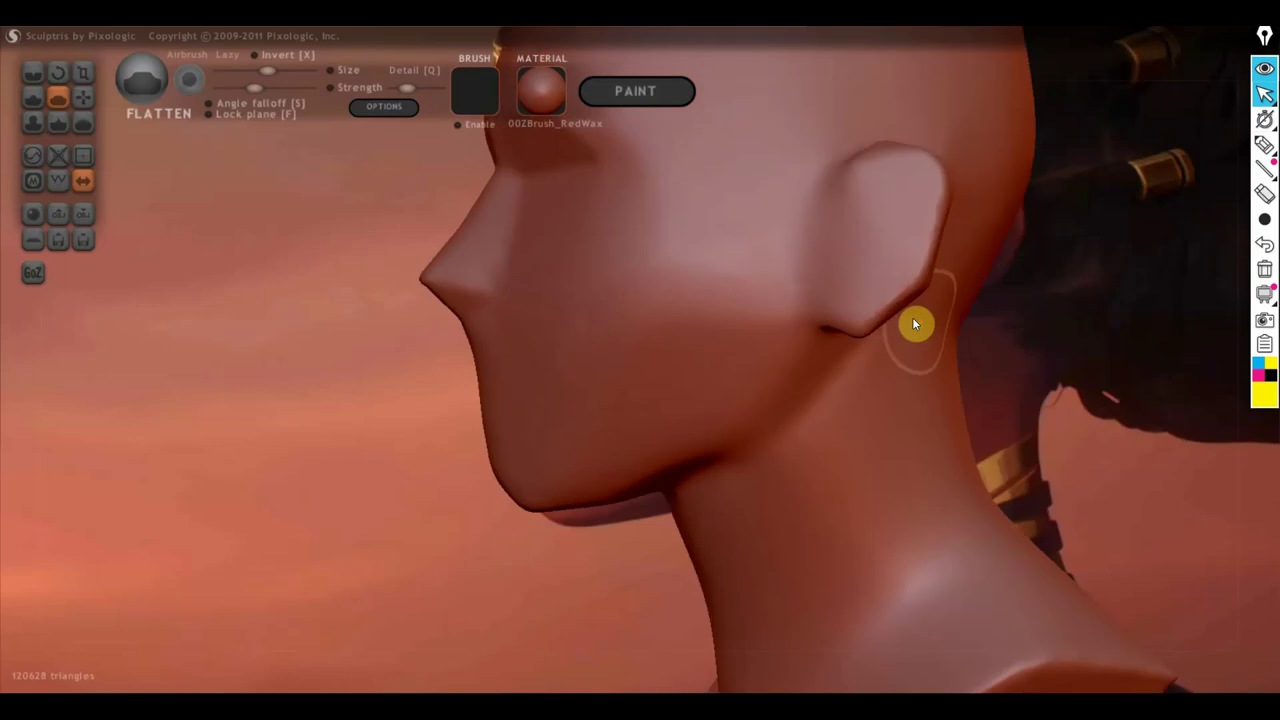
Step: Zoom in closer on the head and select the Grab brush
mouse_move(912, 317)
right_mouse_down()
mouse_move(1018, 345)
mouse_move(1011, 334)
mouse_move(1033, 337)
mouse_move(1082, 364)
right_mouse_up()
scroll(1011, 334, "up", 1)
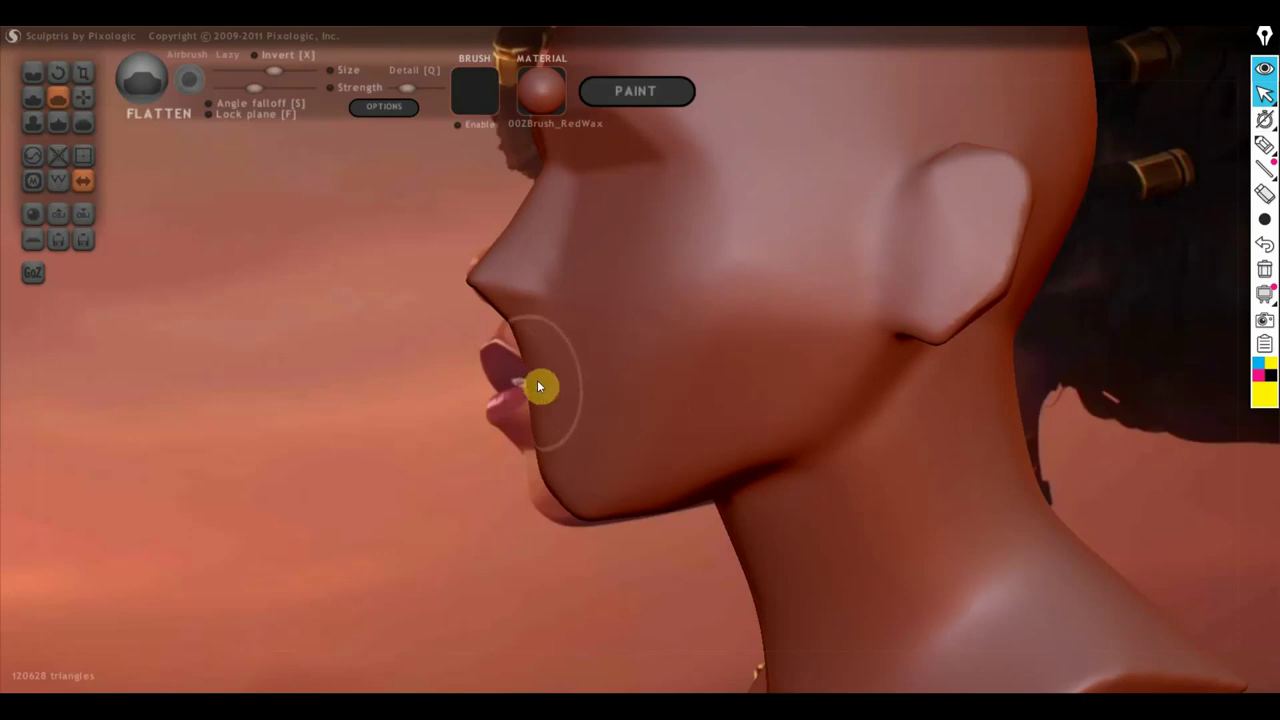
left_click(89, 95)
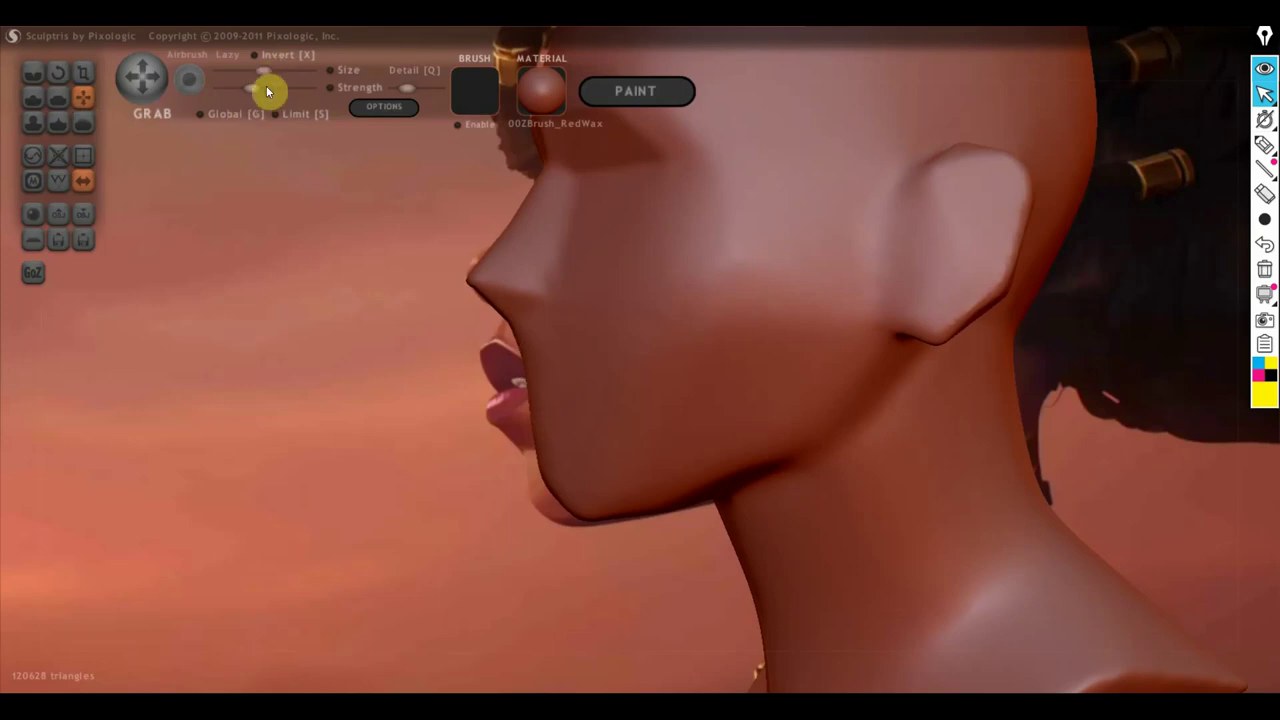
Step: Enlarge the Grab brush and pull the mouth area forward toward the reference lips
left_click_drag(263, 71, 281, 72)
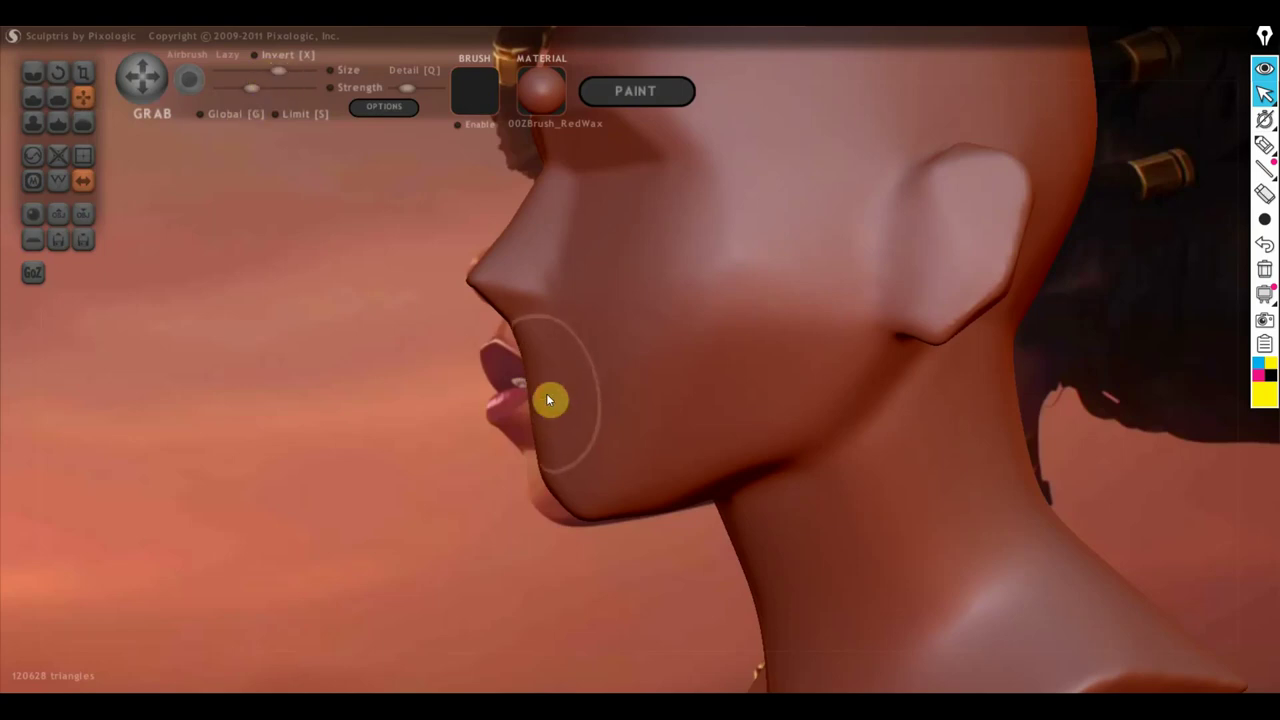
mouse_move(546, 393)
left_mouse_down()
mouse_move(500, 405)
mouse_move(467, 383)
mouse_move(472, 434)
mouse_move(733, 431)
left_mouse_up()
mouse_move(646, 378)
left_mouse_down()
mouse_move(917, 428)
mouse_move(723, 427)
left_mouse_up()
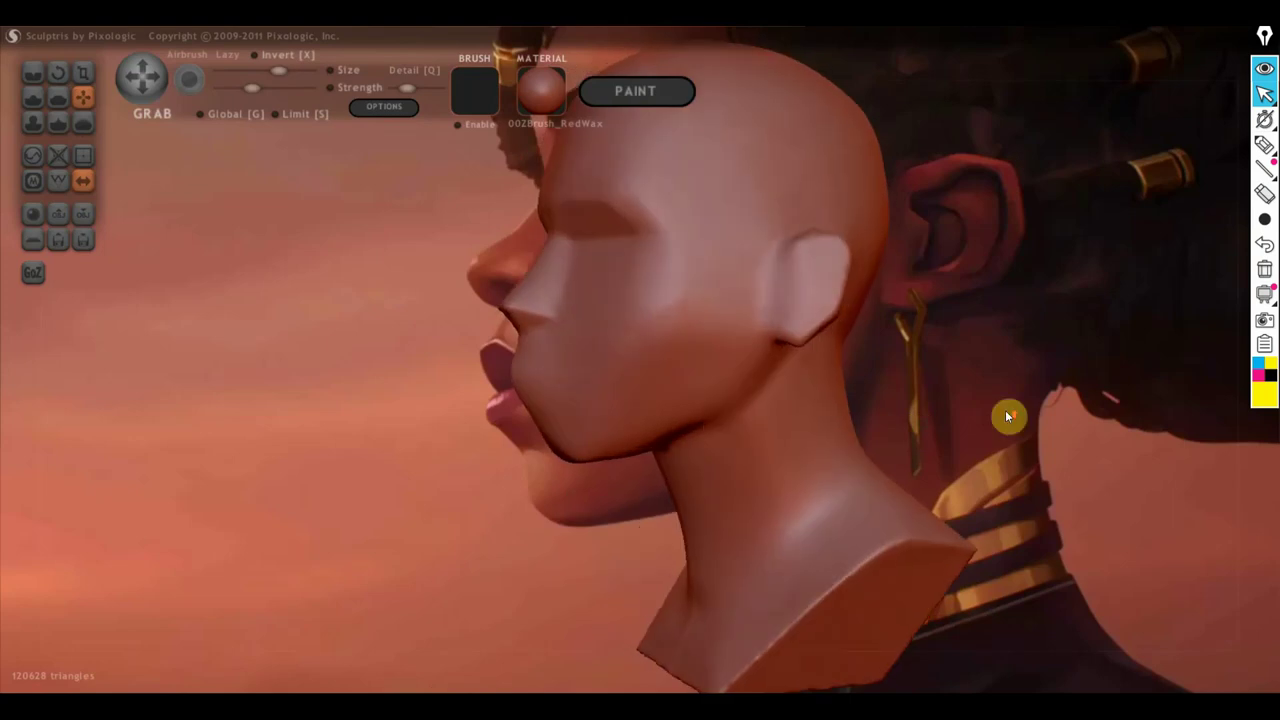
Step: Turn the head into full profile over the reference and pull the ear's back edge outward
scroll(1003, 410, "up", 3)
scroll(1037, 410, "up", 1)
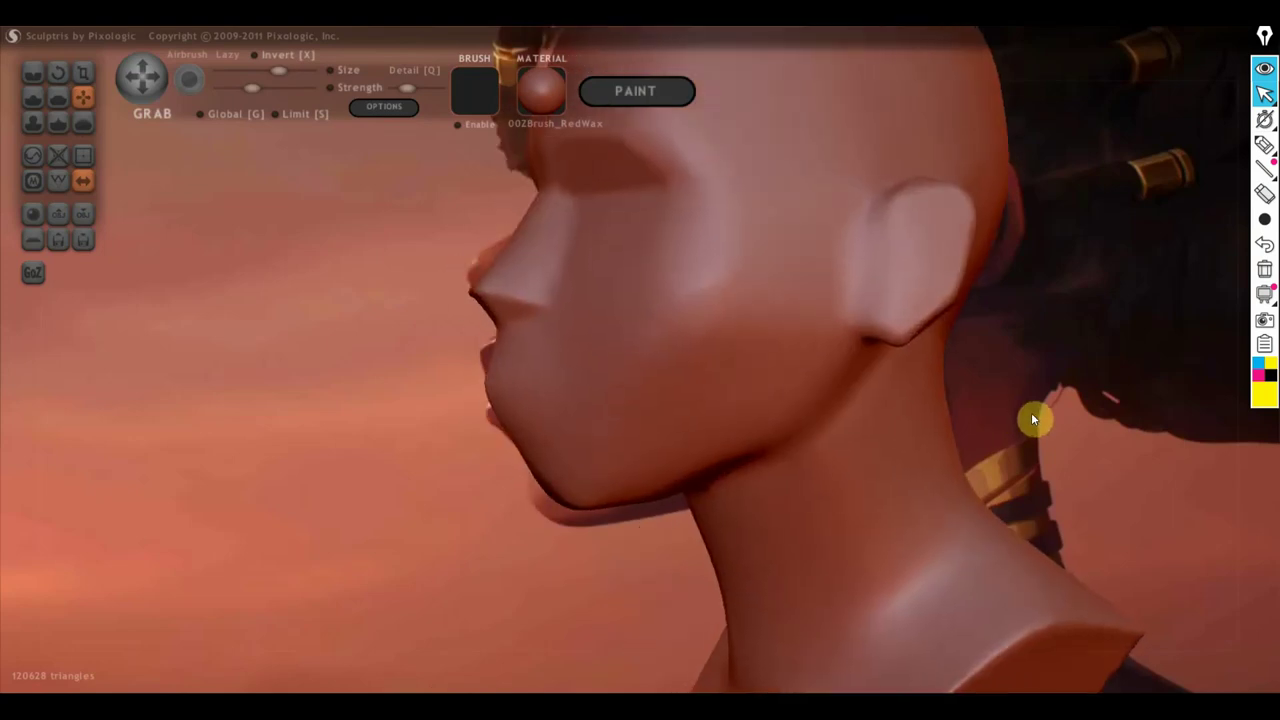
scroll(1034, 405, "up", 2)
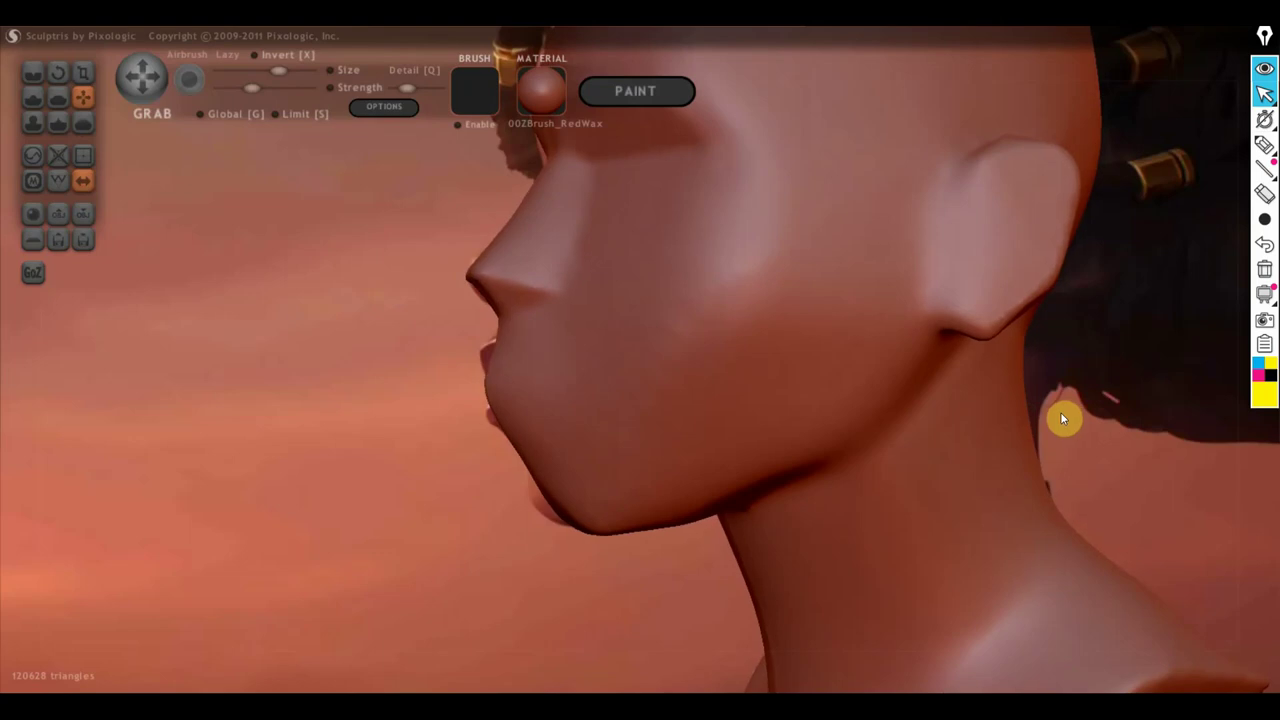
left_click_drag(1060, 412, 1066, 424)
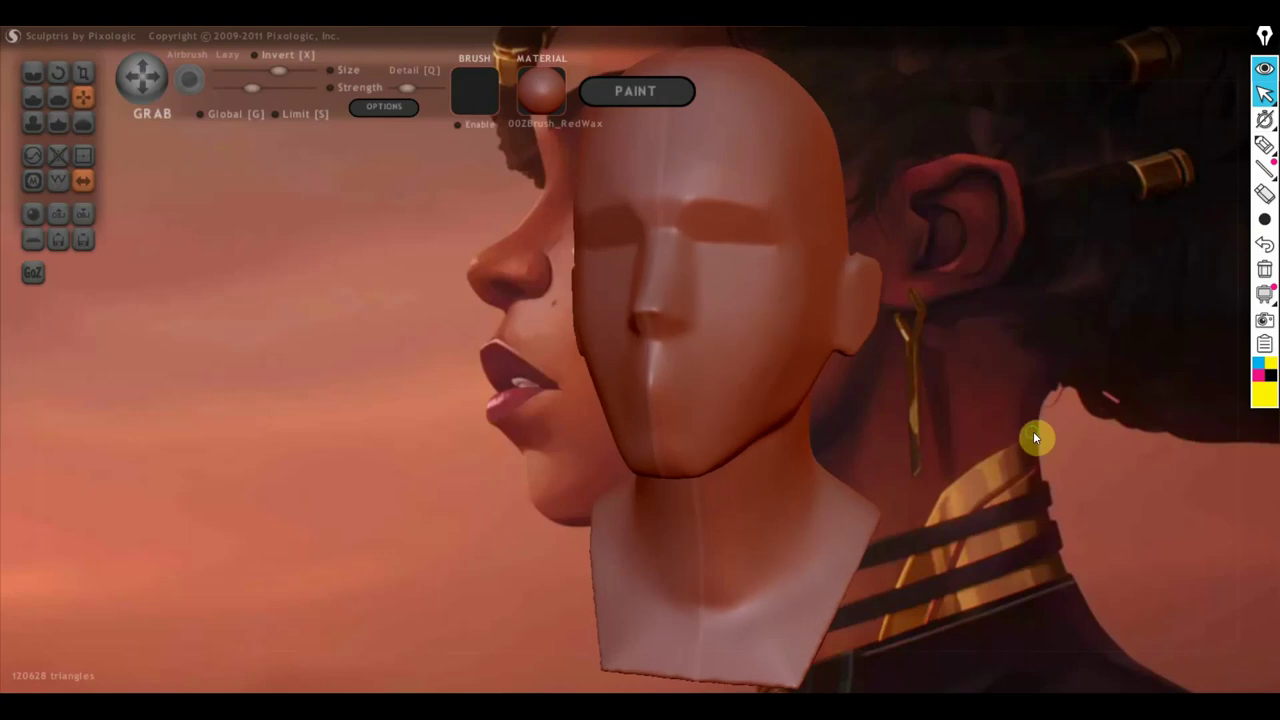
left_click_drag(1033, 431, 877, 474)
mouse_move(1055, 418)
left_mouse_down()
mouse_move(784, 417)
mouse_move(852, 415)
left_mouse_up()
scroll(843, 417, "up", 3)
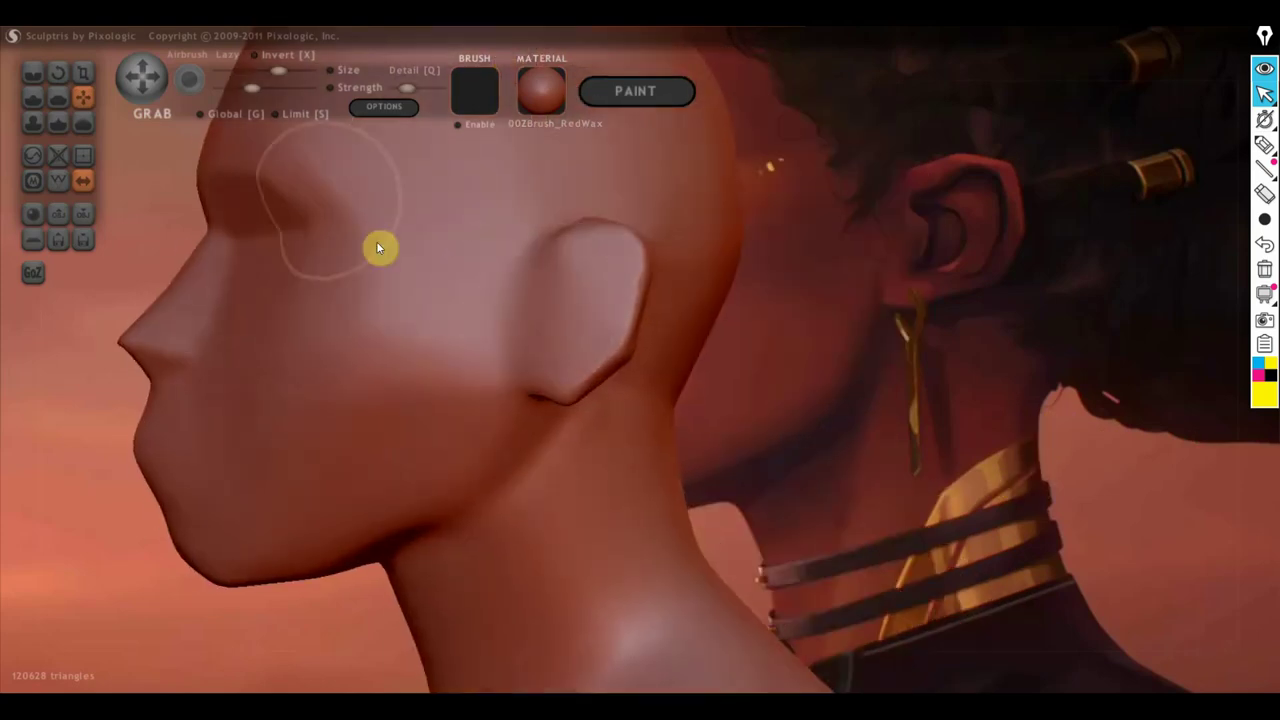
mouse_move(636, 287)
left_mouse_down()
mouse_move(676, 302)
mouse_move(657, 276)
left_mouse_up()
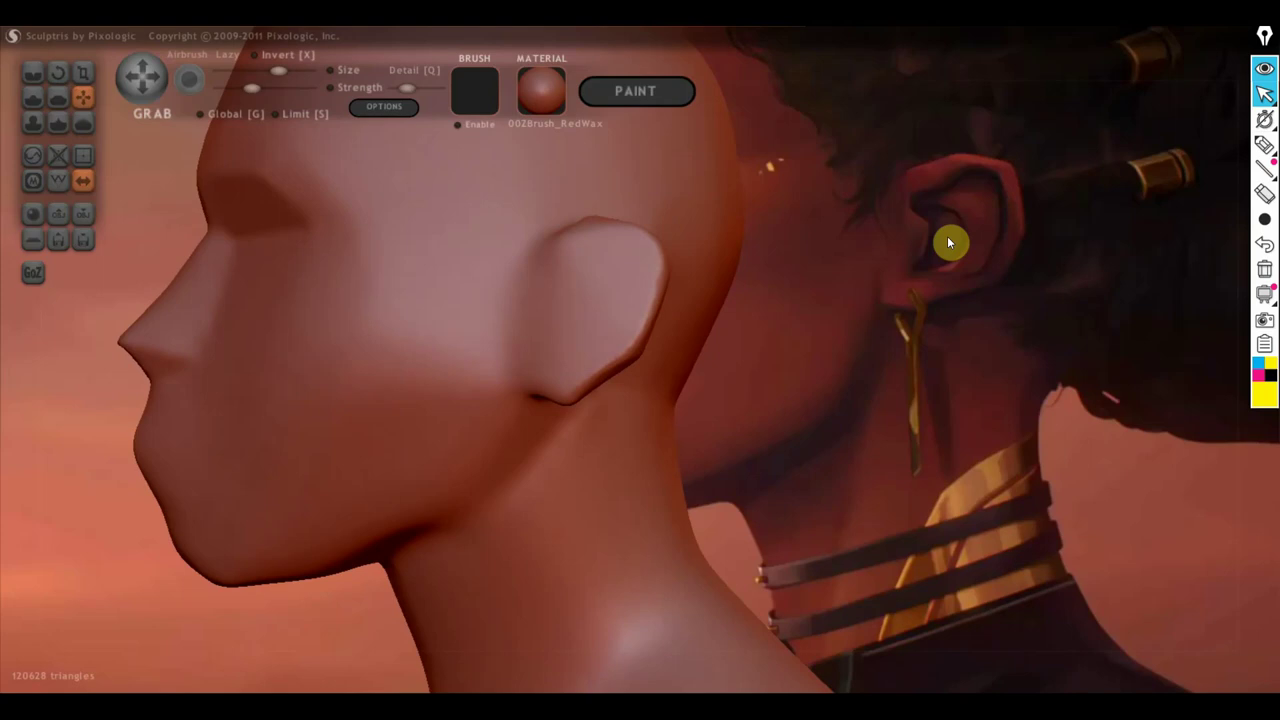
Step: Carve a crease along the top of the ear with the Crease brush, then pick the Draw brush
left_click(33, 72)
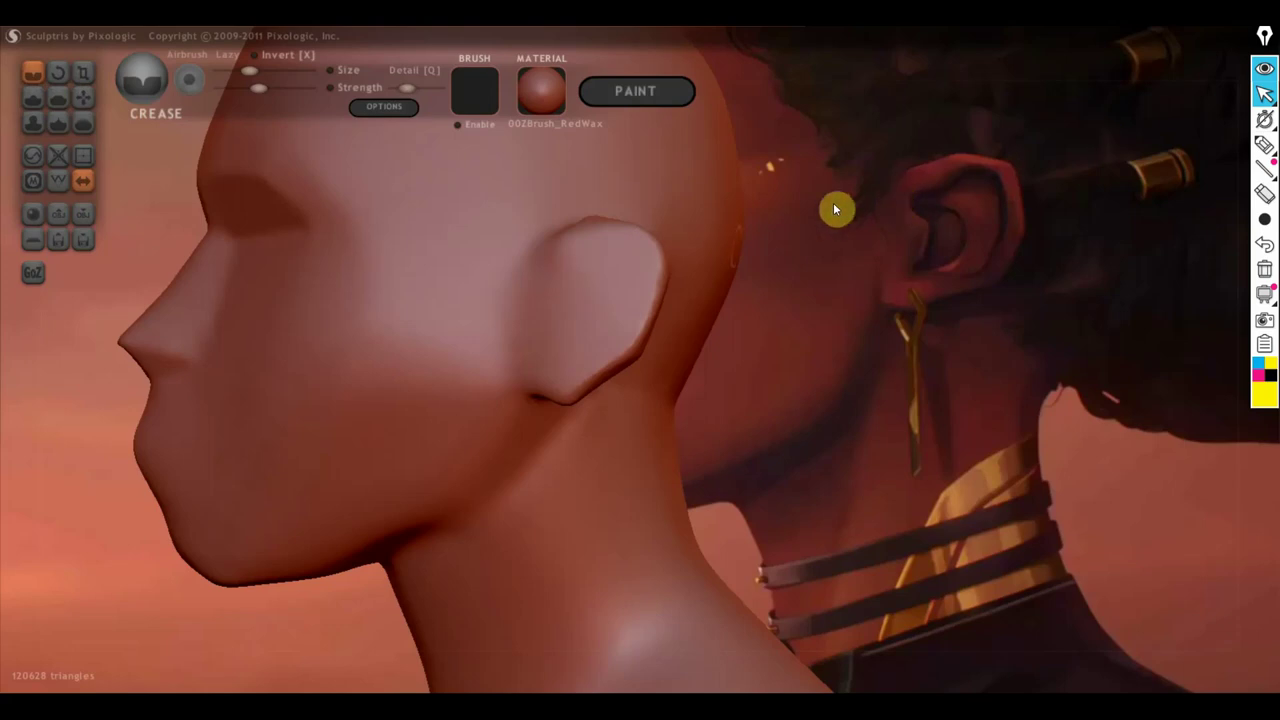
mouse_move(540, 294)
left_mouse_down()
mouse_move(623, 247)
mouse_move(608, 335)
mouse_move(559, 322)
mouse_move(588, 316)
left_mouse_up()
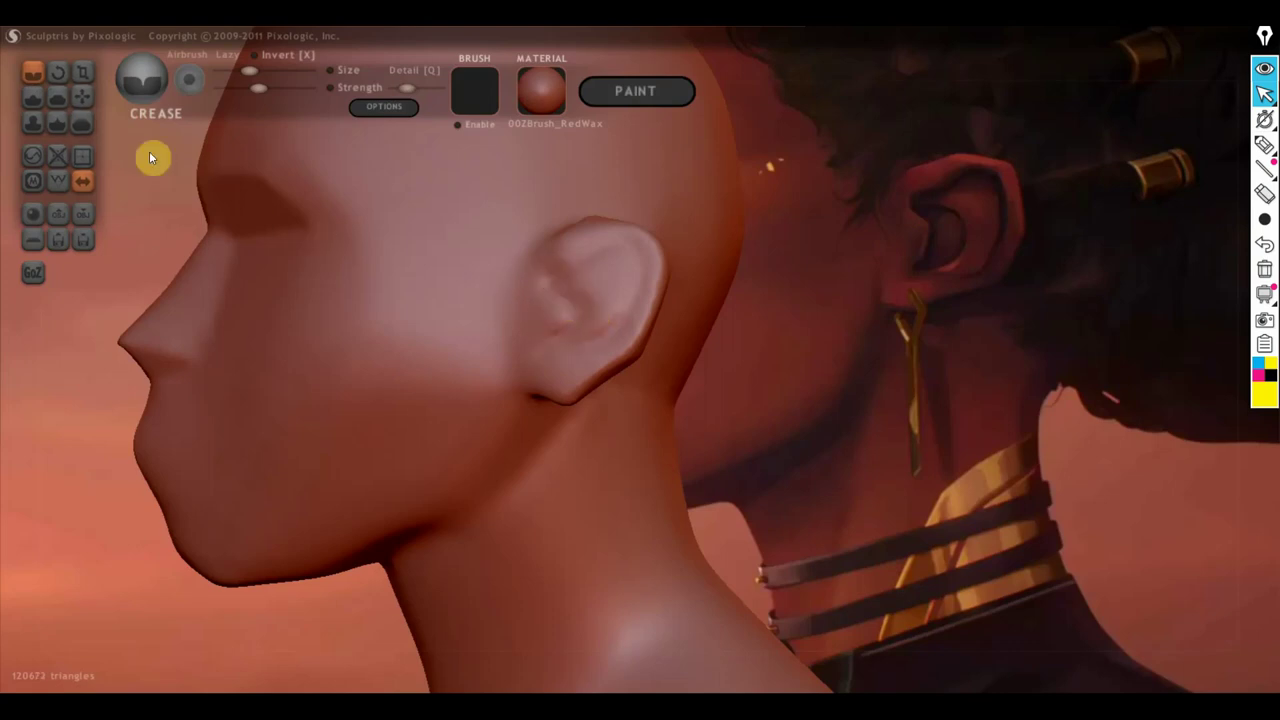
left_click(33, 100)
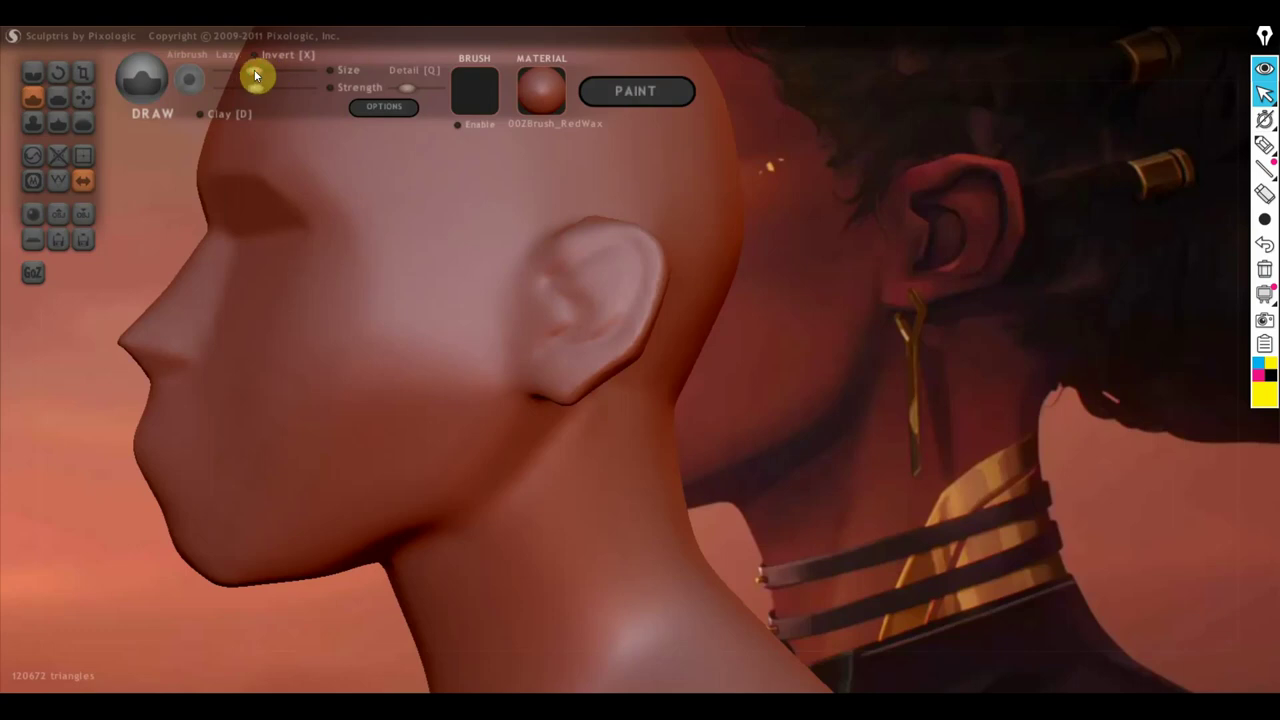
Step: Show the mesh wireframe, shrink the brush, and try the Crease, Flatten and Grab brushes
key("c")
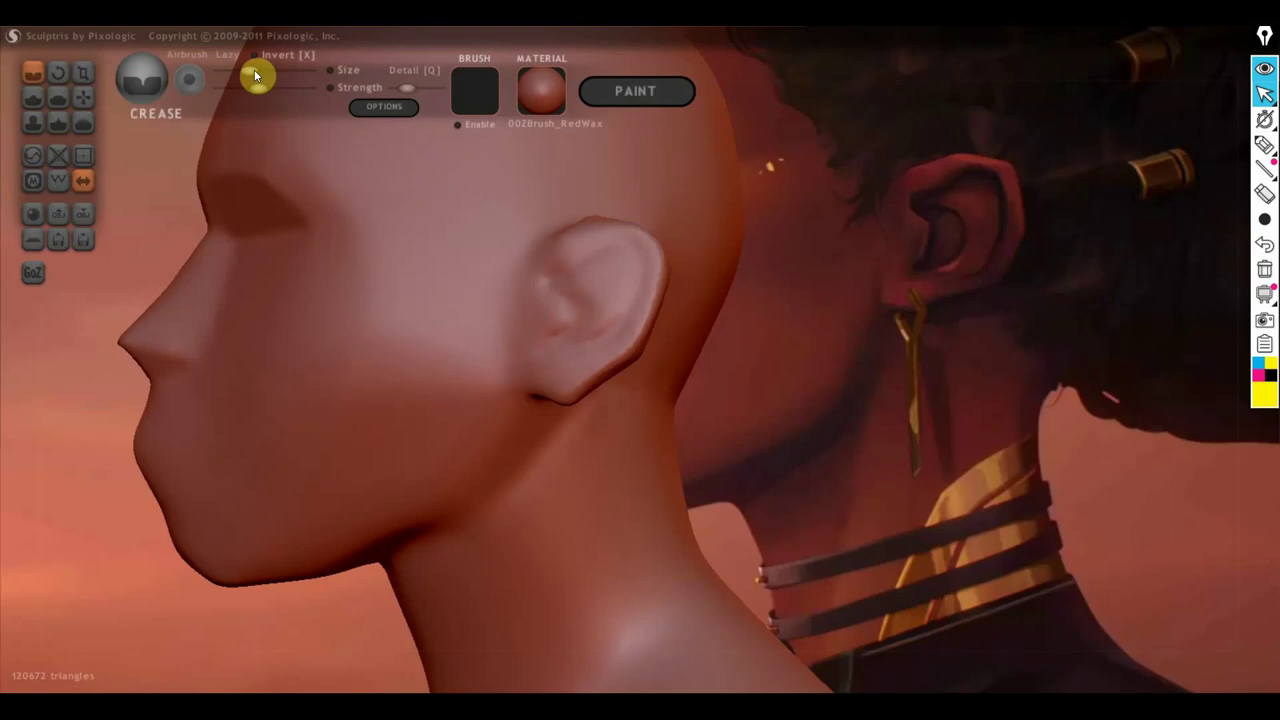
key("w")
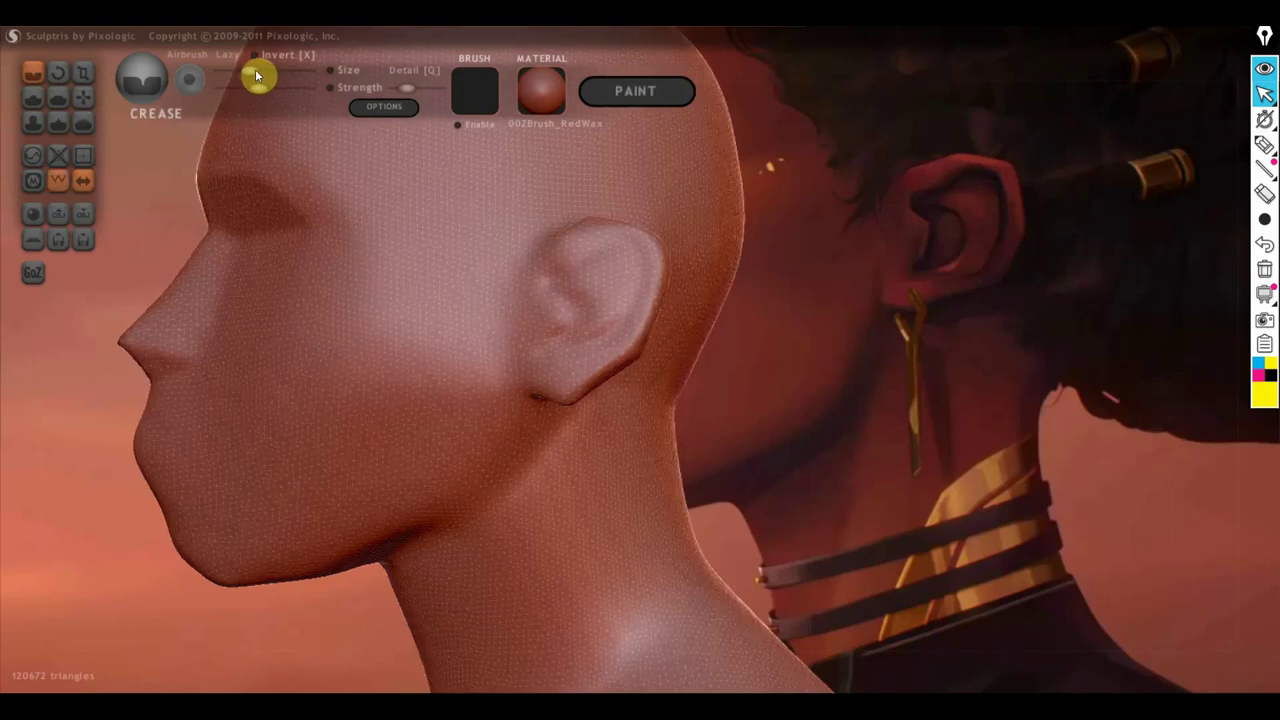
left_click(256, 73)
key("f")
key("g")
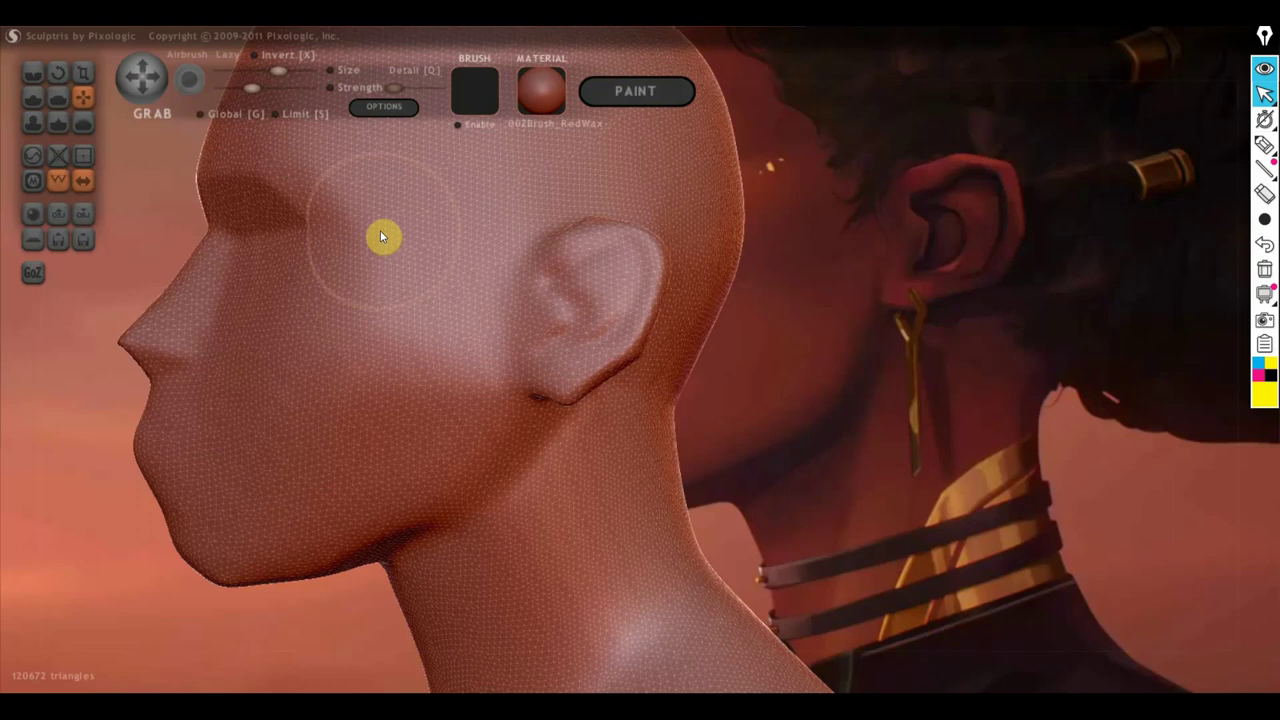
key("f")
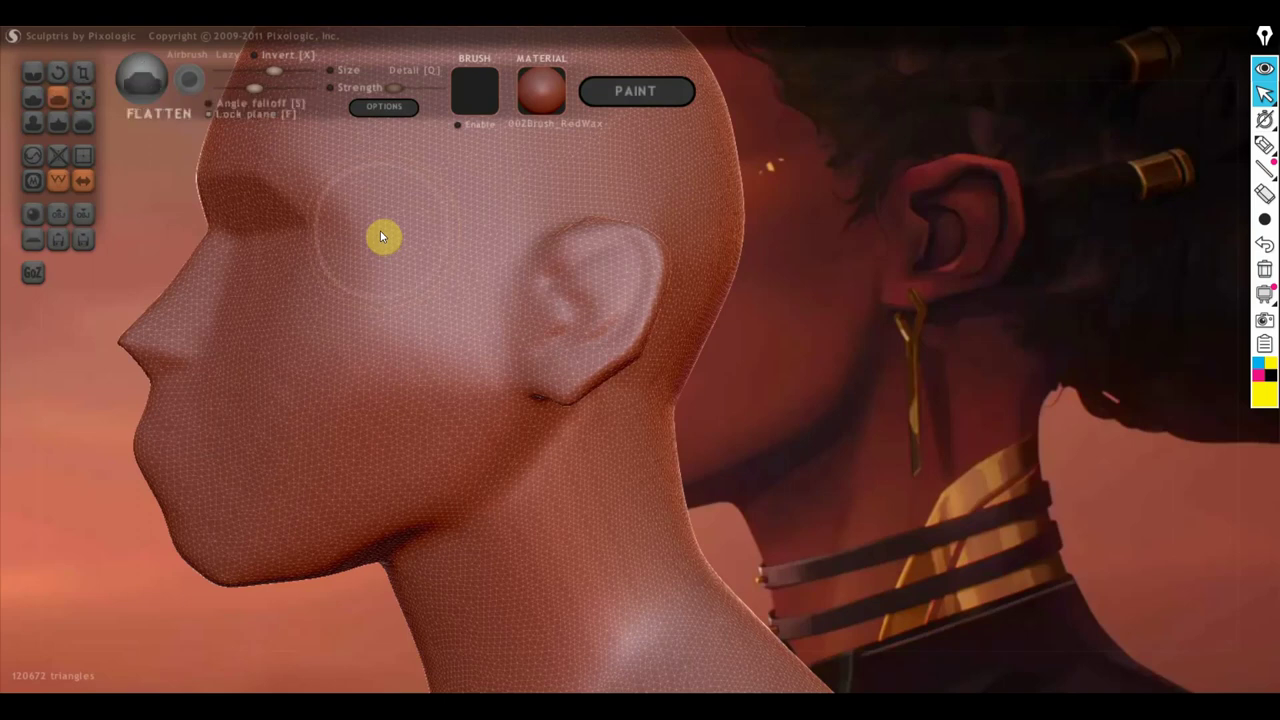
Step: Try the Smooth, Pinch and Inflate brushes, check the radial menu, and settle on Draw
key("b")
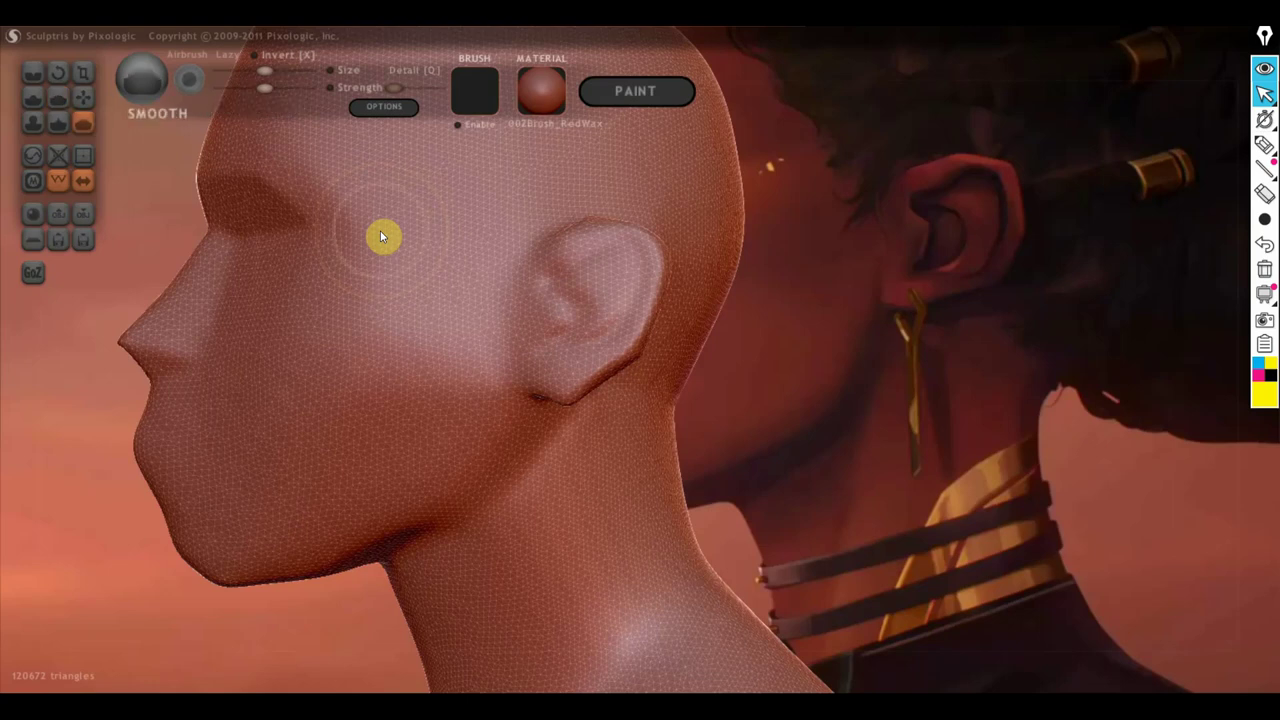
key("p")
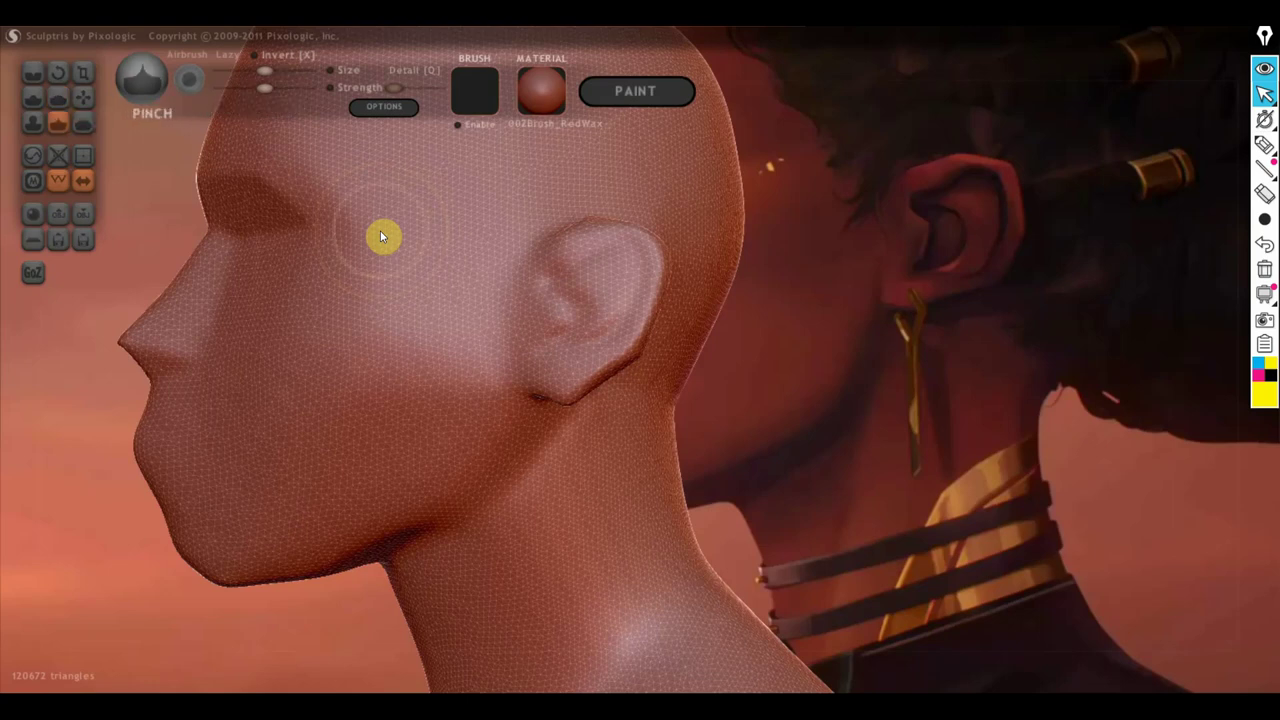
key("c")
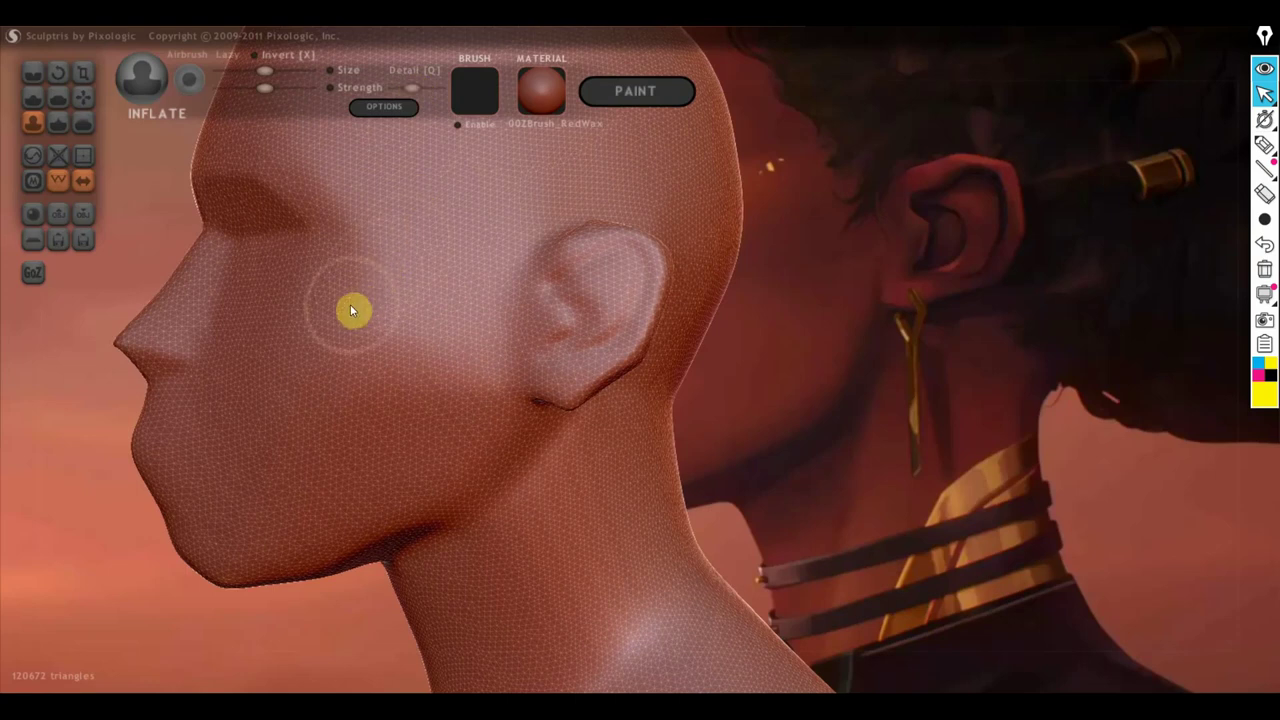
key("space")
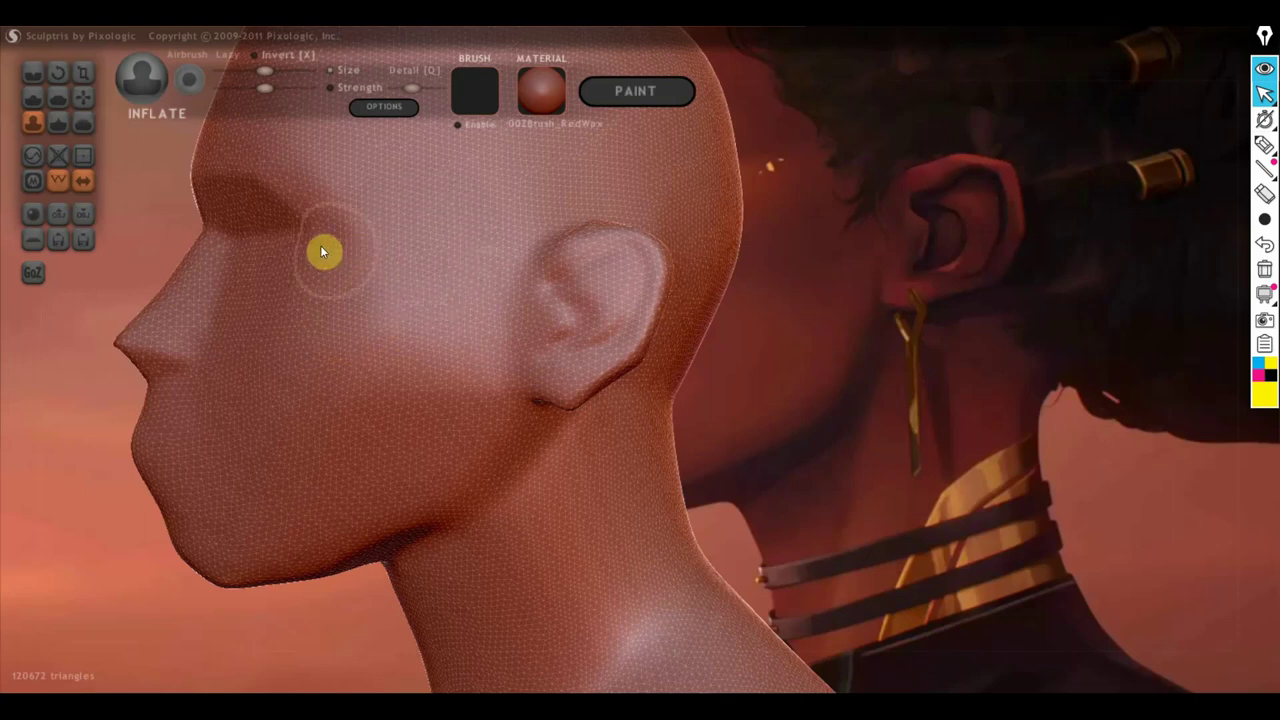
key("space")
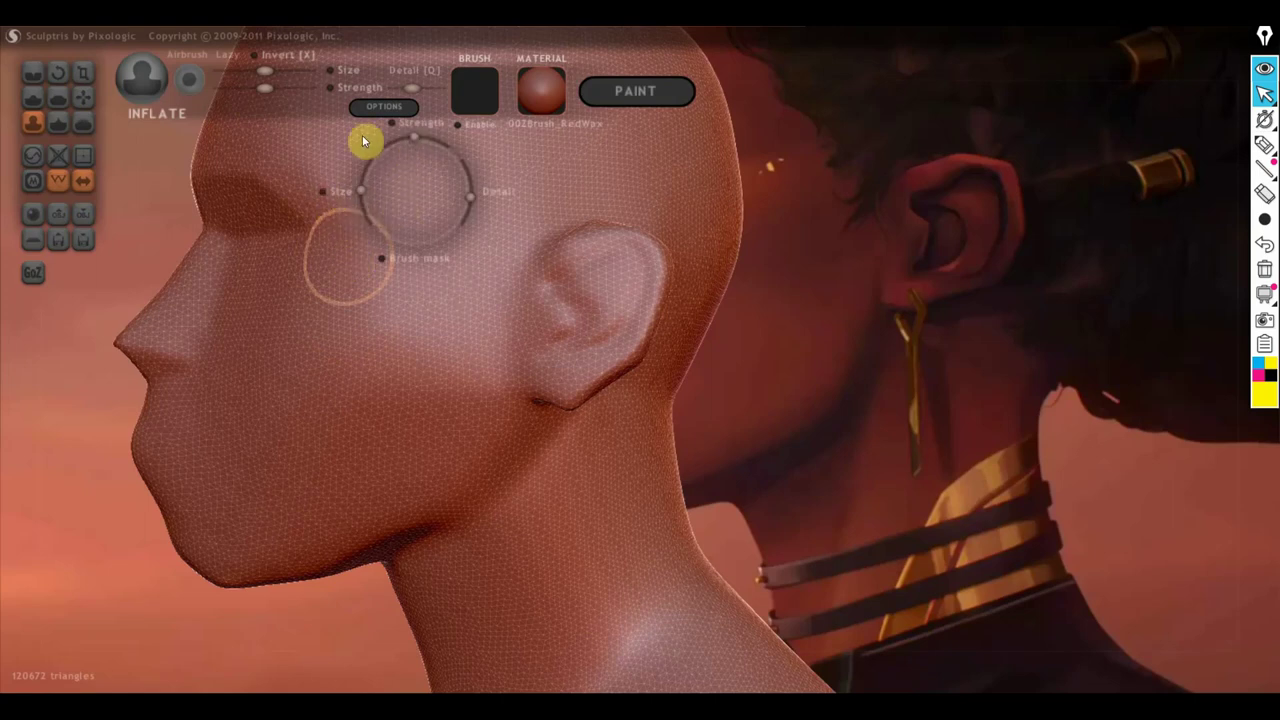
left_click(36, 97)
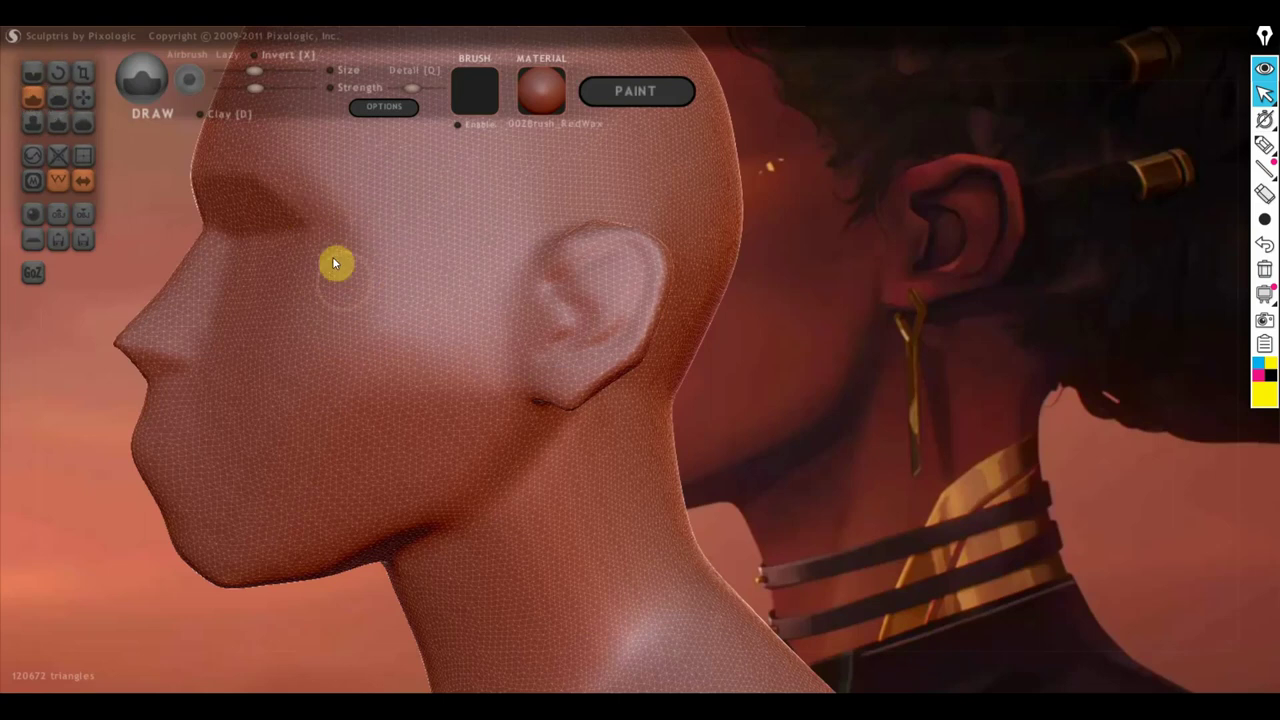
Step: Make the Draw brush much larger with adjusted strength and lower detail, and hide the wireframe
key("space")
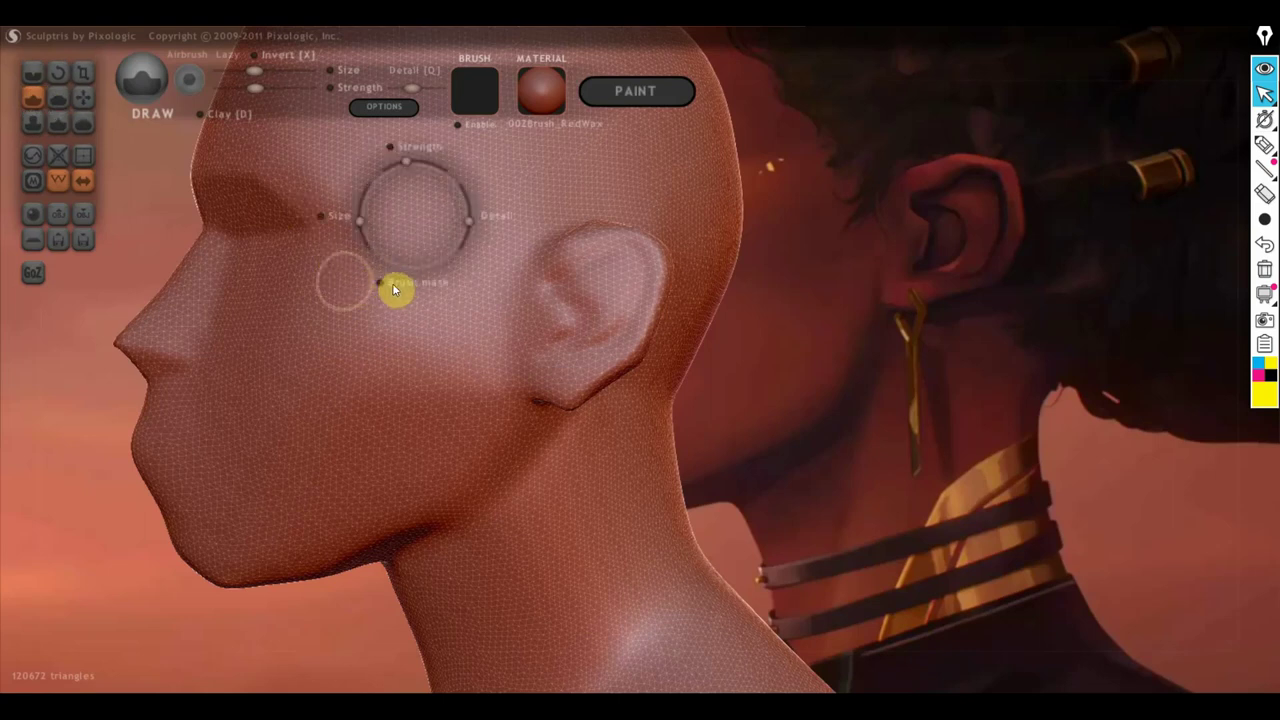
mouse_move(414, 162)
left_mouse_down()
mouse_move(436, 166)
mouse_move(409, 168)
left_mouse_up()
mouse_move(467, 203)
left_mouse_down()
mouse_move(466, 249)
mouse_move(444, 262)
mouse_move(454, 256)
left_mouse_up()
mouse_move(364, 210)
left_mouse_down()
mouse_move(421, 146)
mouse_move(396, 189)
mouse_move(399, 175)
left_mouse_up()
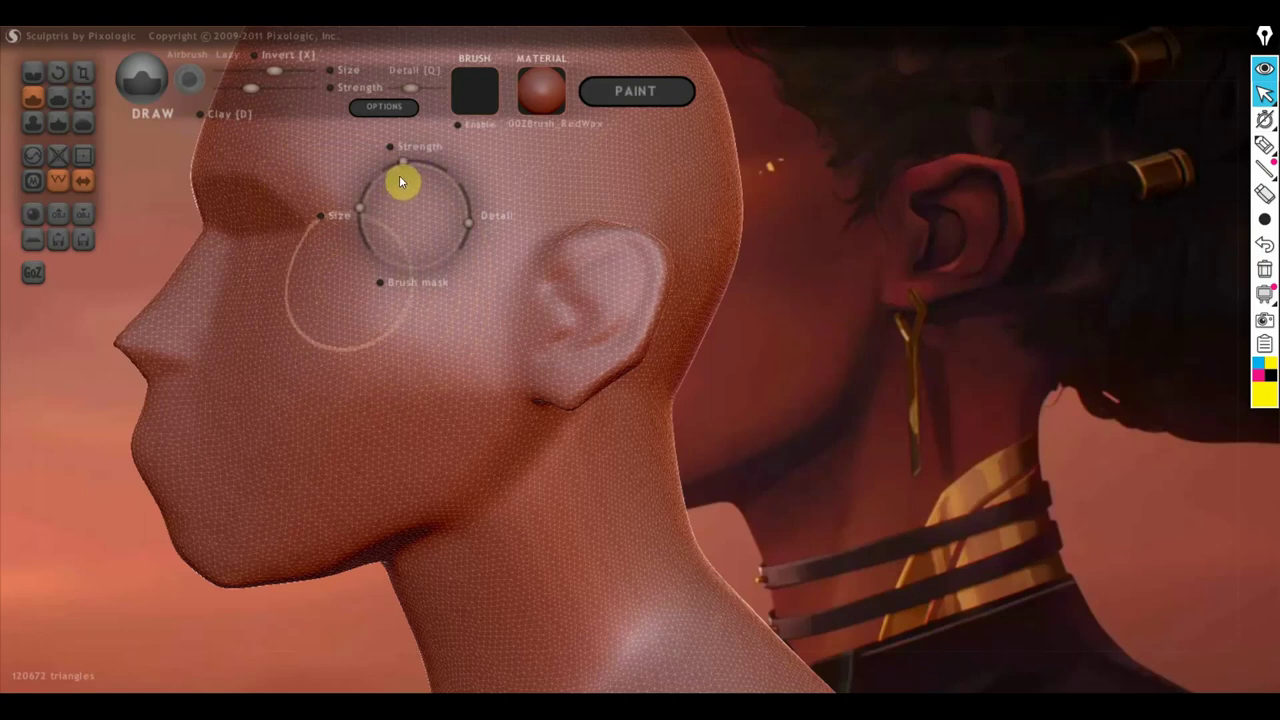
left_click(58, 181)
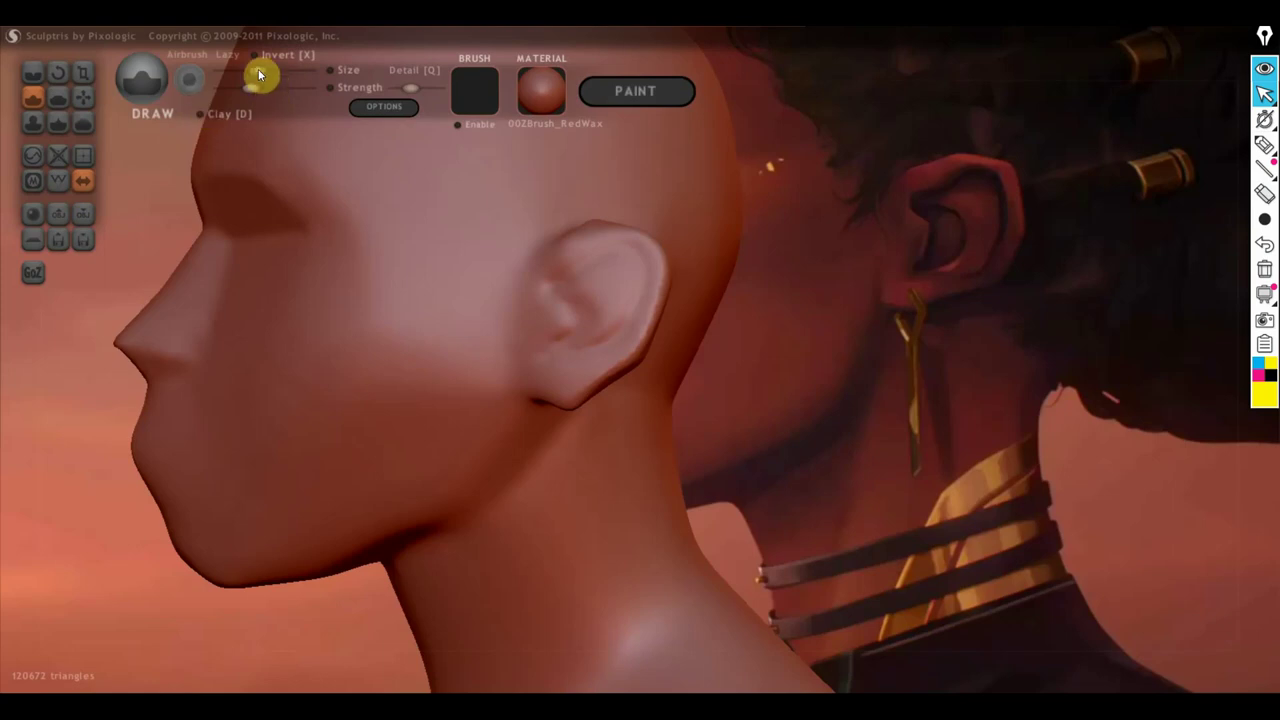
Step: Hollow out the ear canal and reshape the ear's inner bowl with Draw strokes
scroll(572, 304, "up", 3)
key("space")
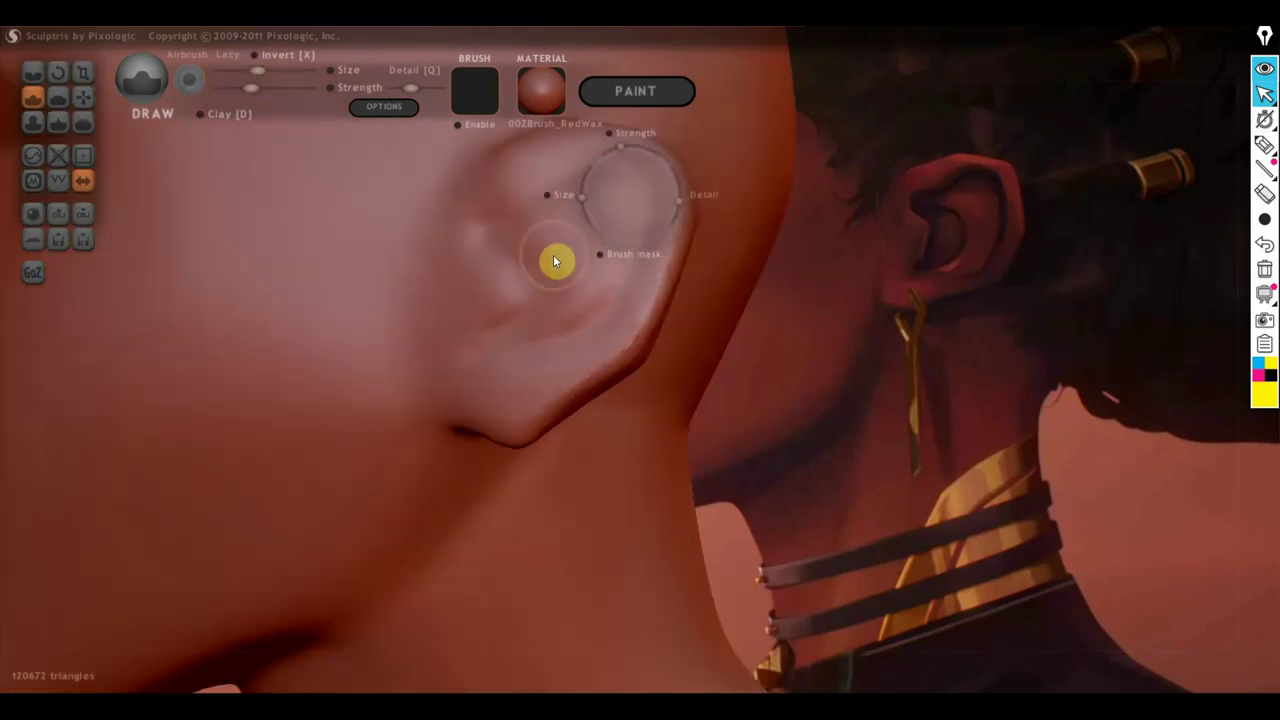
mouse_move(523, 248)
left_mouse_down()
mouse_move(535, 248)
mouse_move(514, 243)
mouse_move(557, 206)
mouse_move(622, 196)
mouse_move(598, 240)
mouse_move(602, 222)
mouse_move(620, 226)
mouse_move(603, 286)
mouse_move(543, 314)
mouse_move(579, 281)
mouse_move(571, 297)
mouse_move(540, 263)
mouse_move(582, 246)
mouse_move(540, 226)
mouse_move(477, 246)
mouse_move(586, 180)
mouse_move(554, 191)
mouse_move(631, 203)
mouse_move(578, 300)
mouse_move(620, 263)
mouse_move(610, 293)
mouse_move(486, 355)
mouse_move(531, 344)
mouse_move(537, 327)
left_mouse_up()
mouse_move(518, 264)
left_mouse_down()
mouse_move(591, 240)
mouse_move(580, 200)
mouse_move(589, 251)
mouse_move(596, 232)
left_mouse_up()
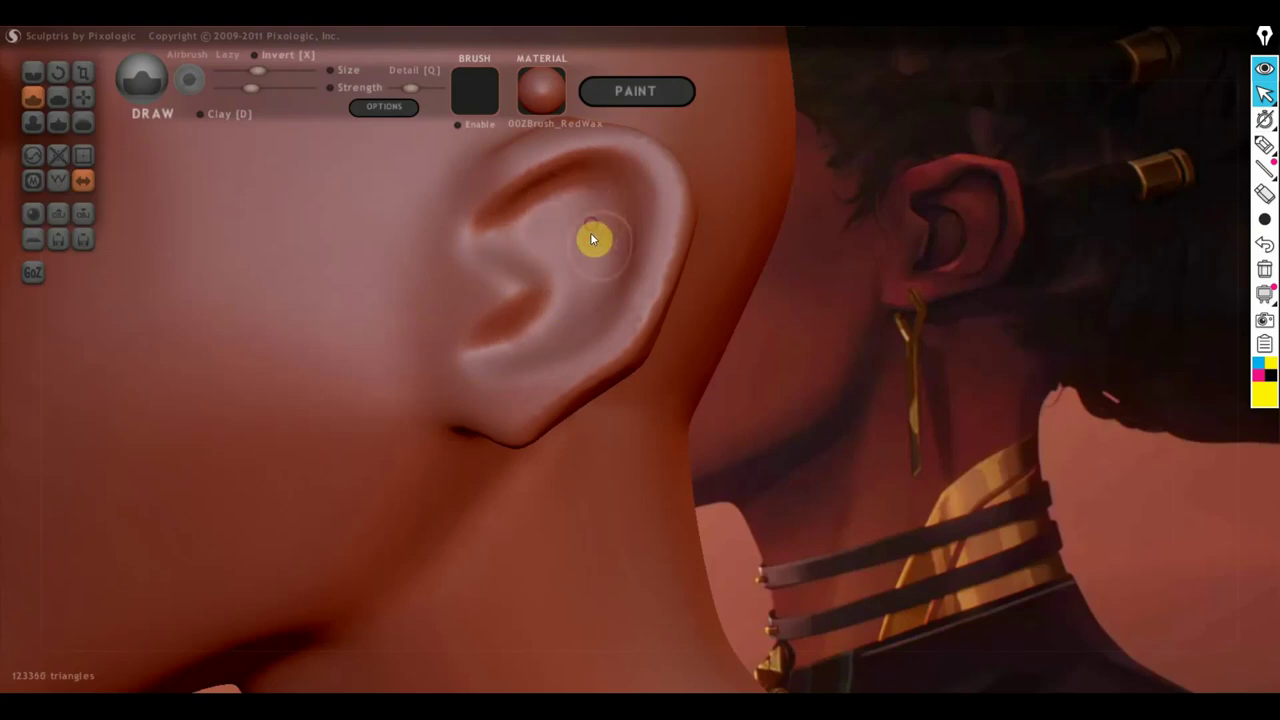
scroll(650, 245, "down", 3)
right_click_drag(718, 261, 692, 276)
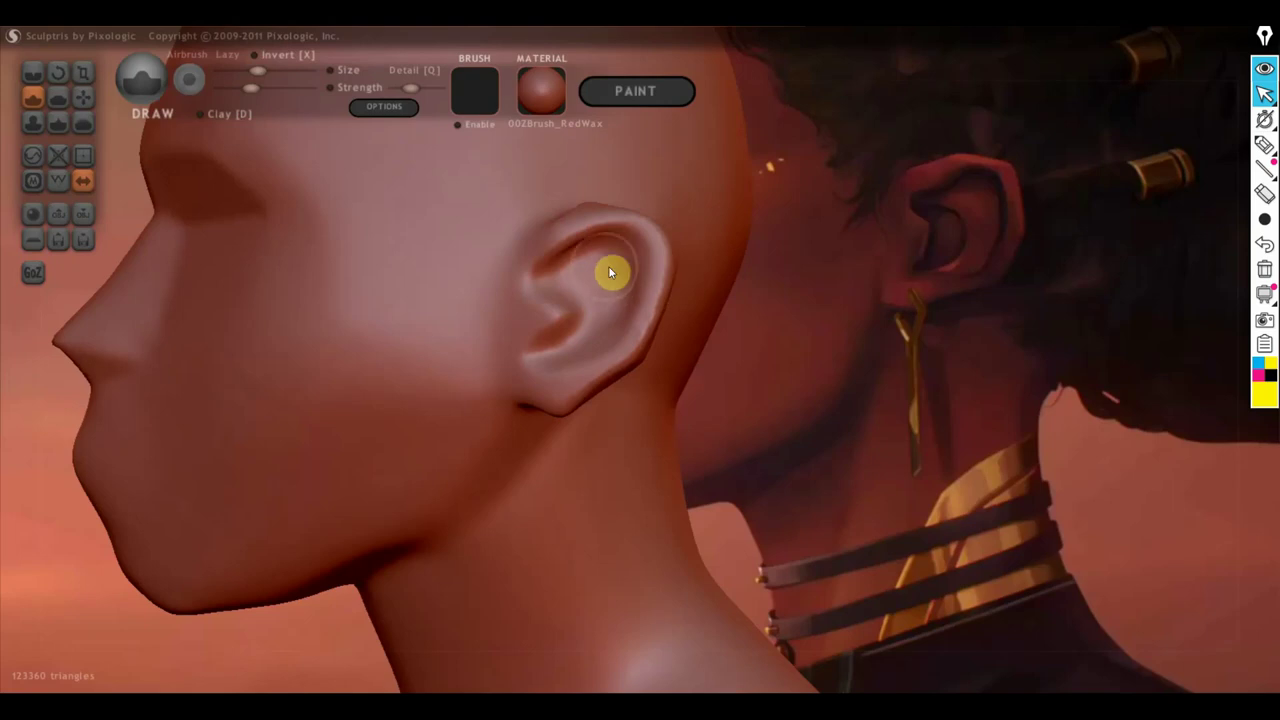
scroll(573, 316, "up", 2)
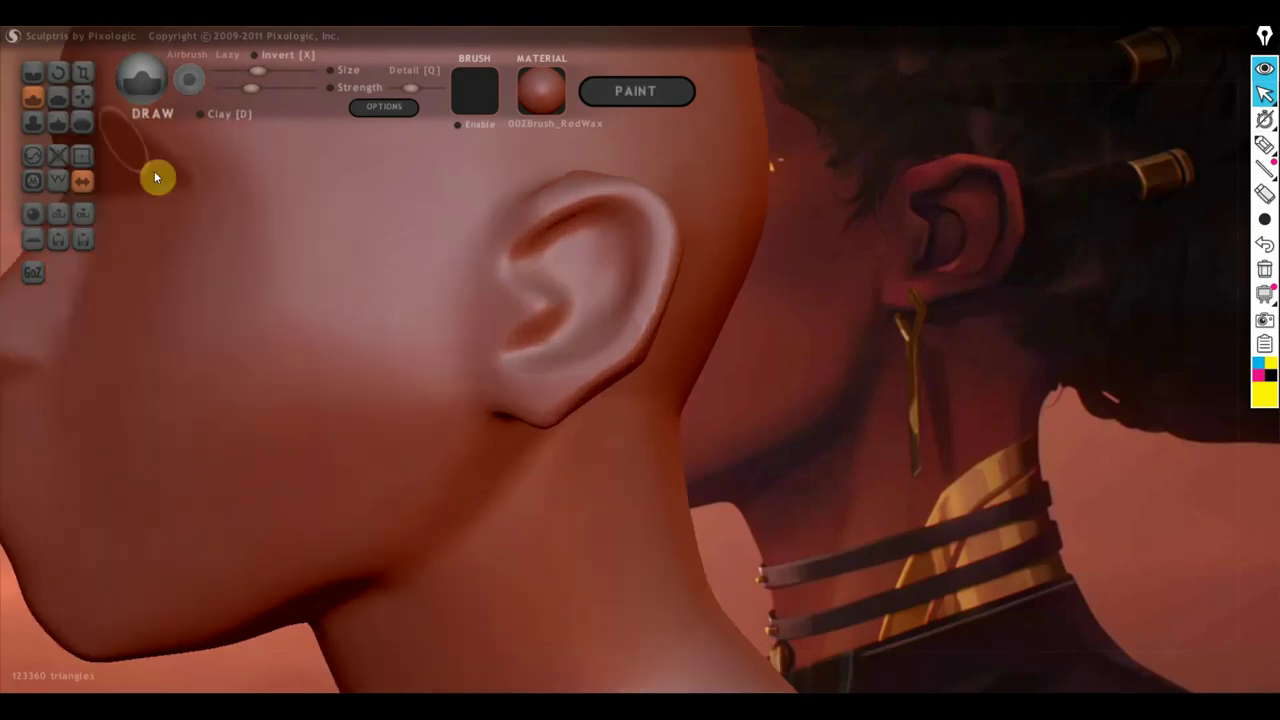
Step: Flatten the ear's inner bowl with a smaller Flatten brush
left_click(58, 97)
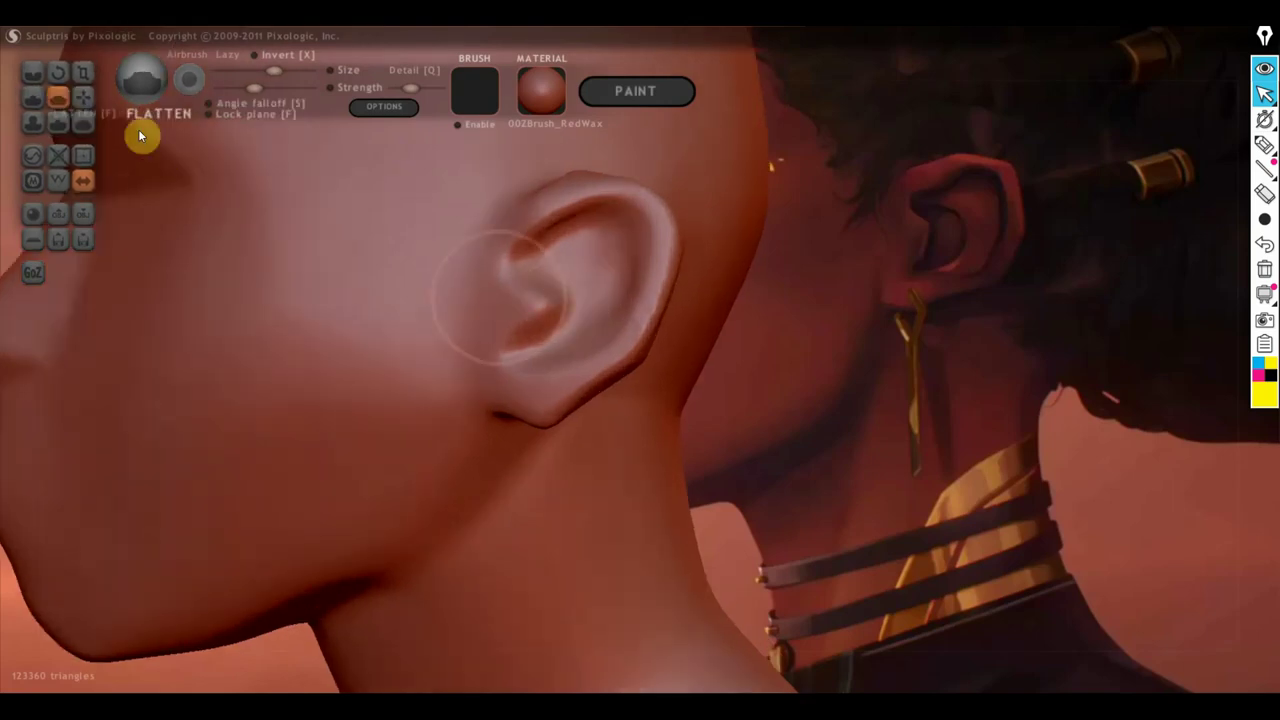
scroll(540, 323, "up", 2)
left_click_drag(257, 75, 245, 72)
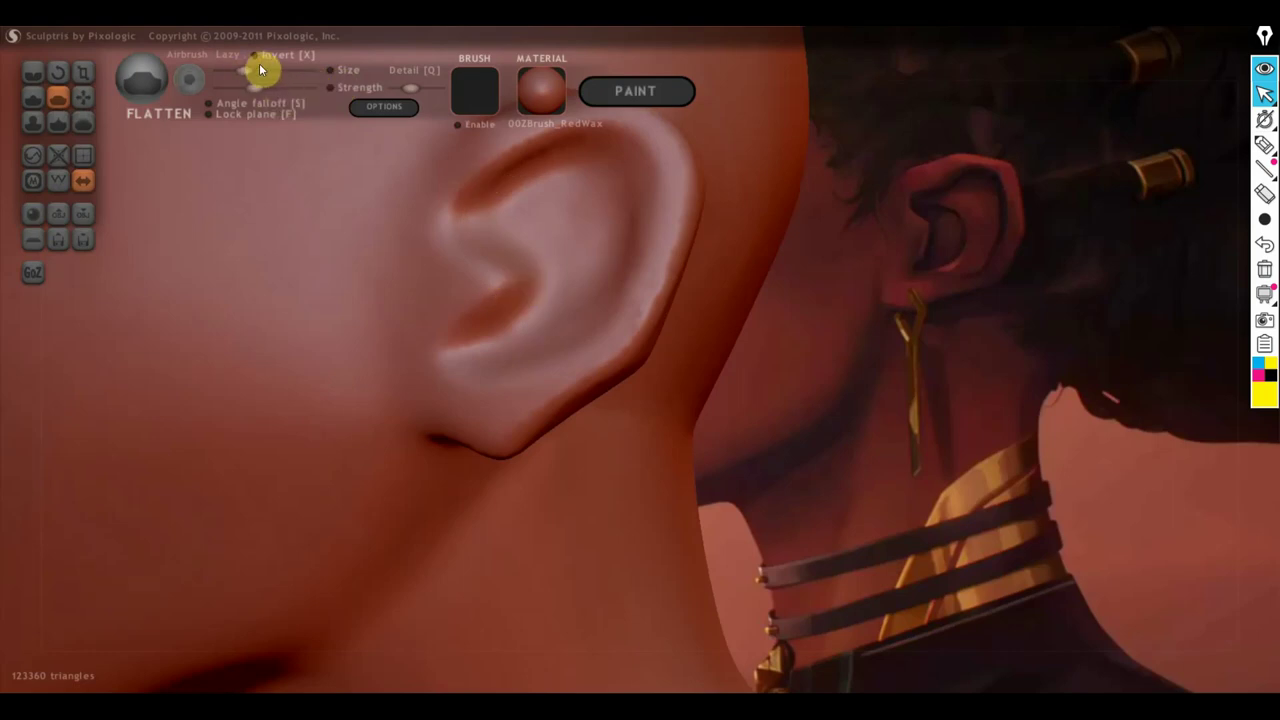
mouse_move(419, 289)
left_mouse_down()
mouse_move(443, 317)
mouse_move(449, 289)
mouse_move(496, 291)
left_mouse_up()
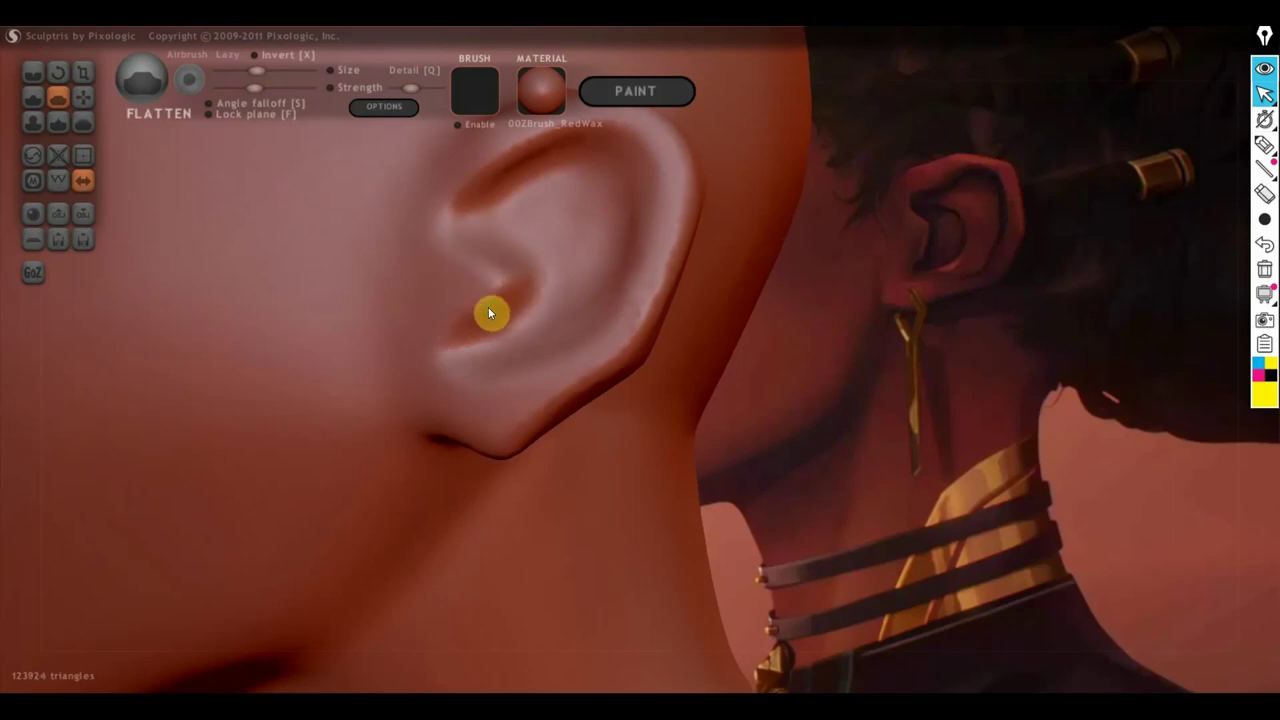
right_click_drag(488, 307, 426, 318)
scroll(475, 295, "up", 3)
mouse_move(476, 301)
left_mouse_down()
mouse_move(437, 263)
mouse_move(434, 291)
mouse_move(430, 257)
mouse_move(426, 283)
left_mouse_up()
mouse_move(426, 283)
right_mouse_down()
mouse_move(507, 291)
mouse_move(543, 340)
right_mouse_up()
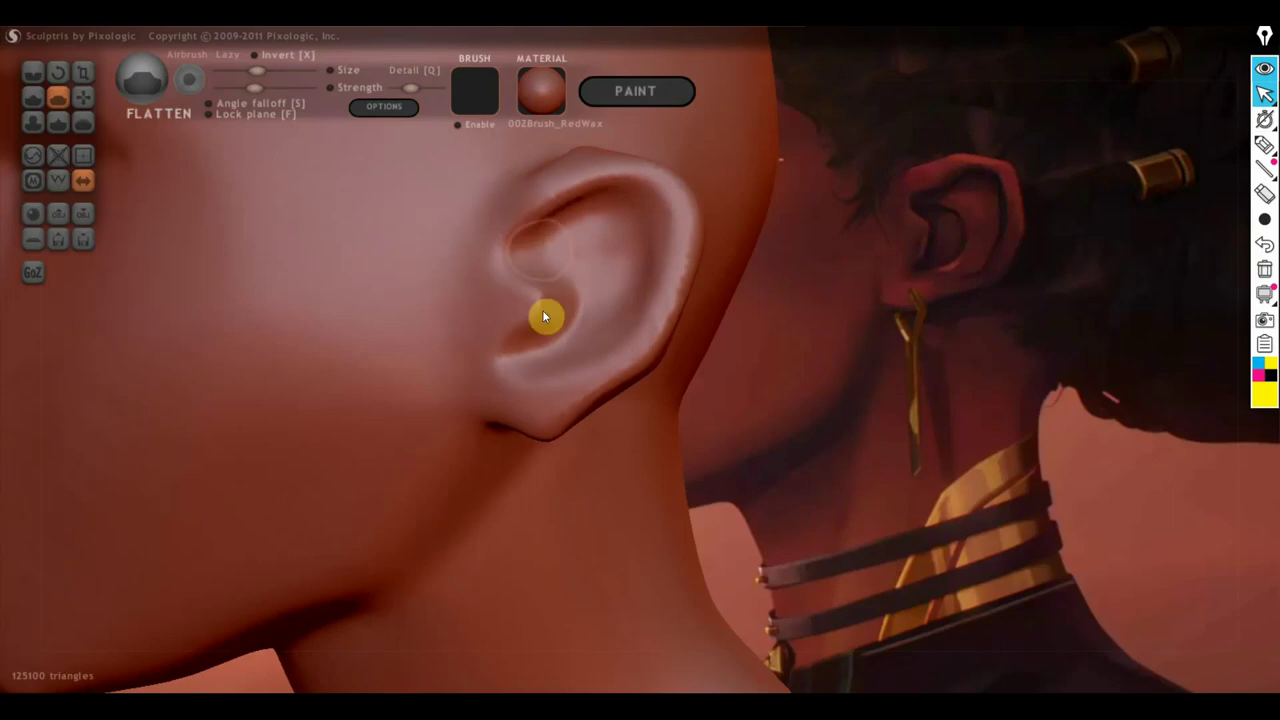
scroll(524, 278, "up", 3)
scroll(576, 282, "up", 2)
scroll(510, 293, "up", 2)
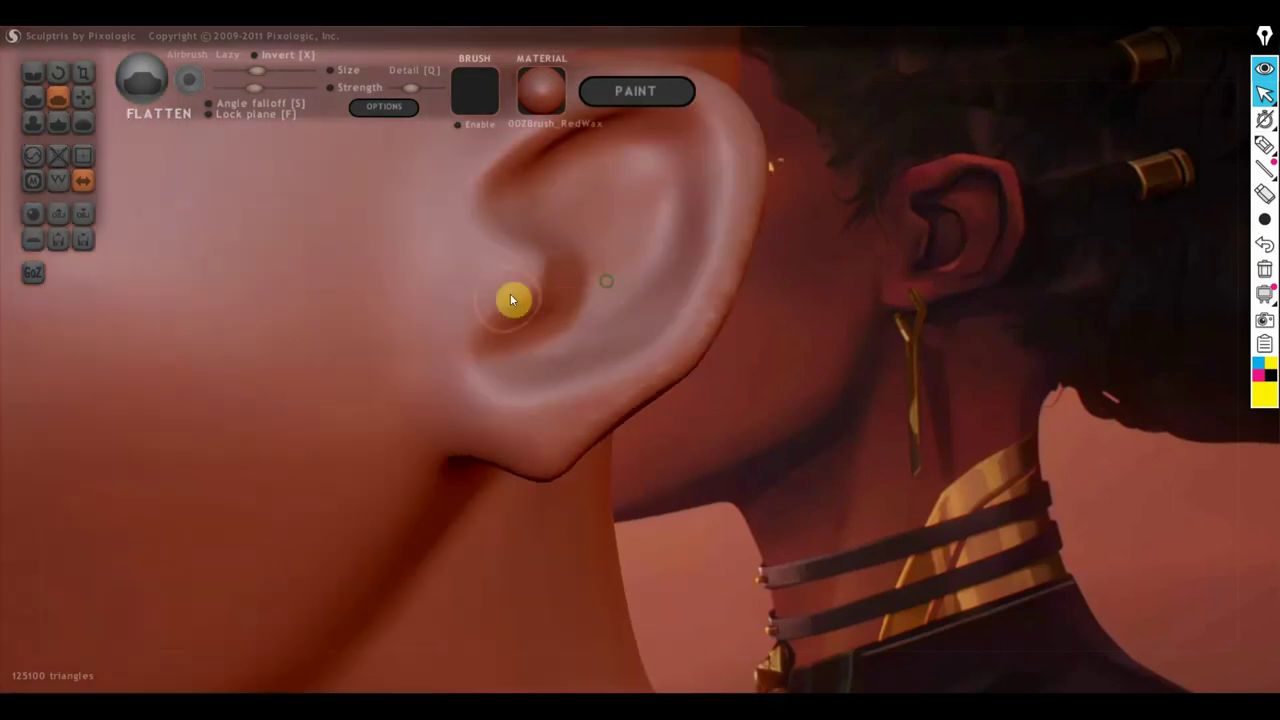
mouse_move(510, 293)
left_mouse_down()
mouse_move(486, 323)
mouse_move(469, 320)
left_mouse_up()
mouse_move(470, 327)
right_mouse_down()
mouse_move(380, 314)
mouse_move(420, 323)
right_mouse_up()
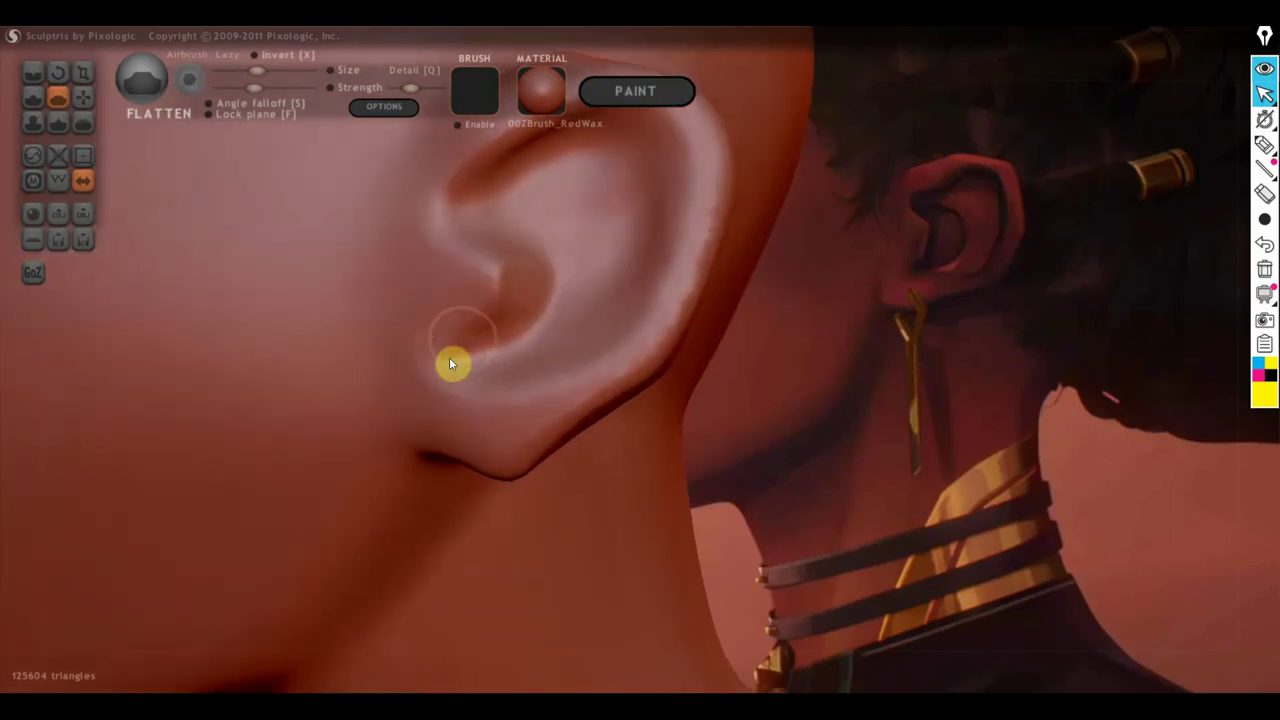
Step: Flatten the earlobe, back rim and upper rim of the ear into firmer planes
mouse_move(449, 363)
left_mouse_down()
mouse_move(489, 420)
mouse_move(440, 403)
mouse_move(457, 434)
mouse_move(508, 456)
mouse_move(635, 349)
left_mouse_up()
left_click_drag(670, 269, 660, 323)
right_click_drag(660, 323, 677, 278)
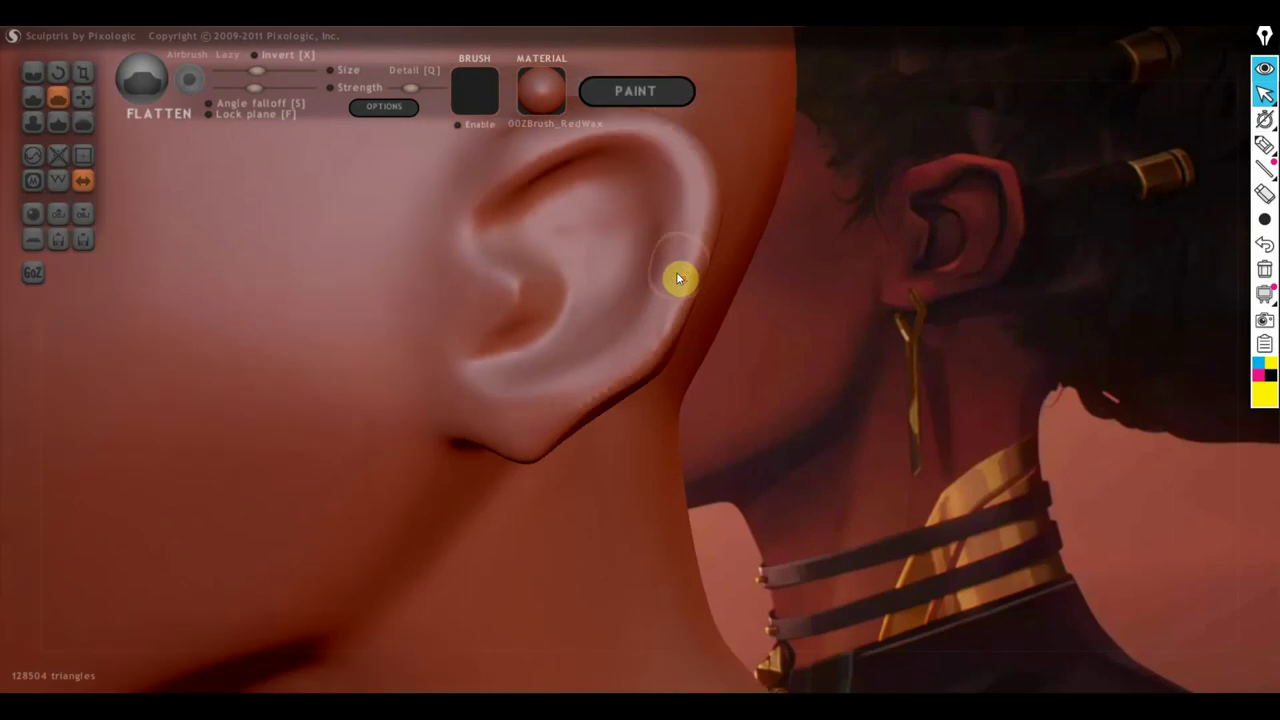
mouse_move(677, 278)
left_mouse_down()
mouse_move(686, 186)
mouse_move(711, 249)
left_mouse_up()
mouse_move(711, 249)
right_mouse_down()
mouse_move(677, 204)
mouse_move(658, 212)
mouse_move(853, 176)
mouse_move(878, 304)
right_mouse_up()
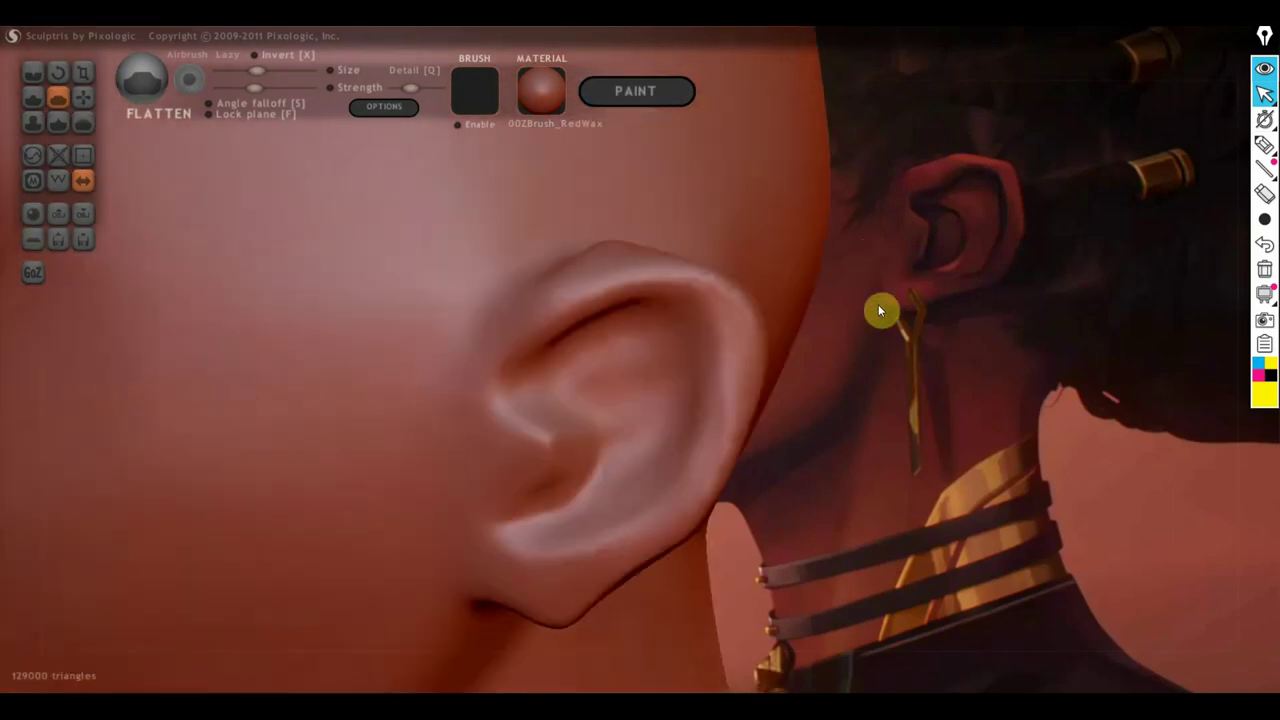
mouse_move(700, 300)
left_mouse_down()
mouse_move(528, 320)
mouse_move(649, 297)
left_mouse_up()
right_click_drag(649, 297, 680, 429)
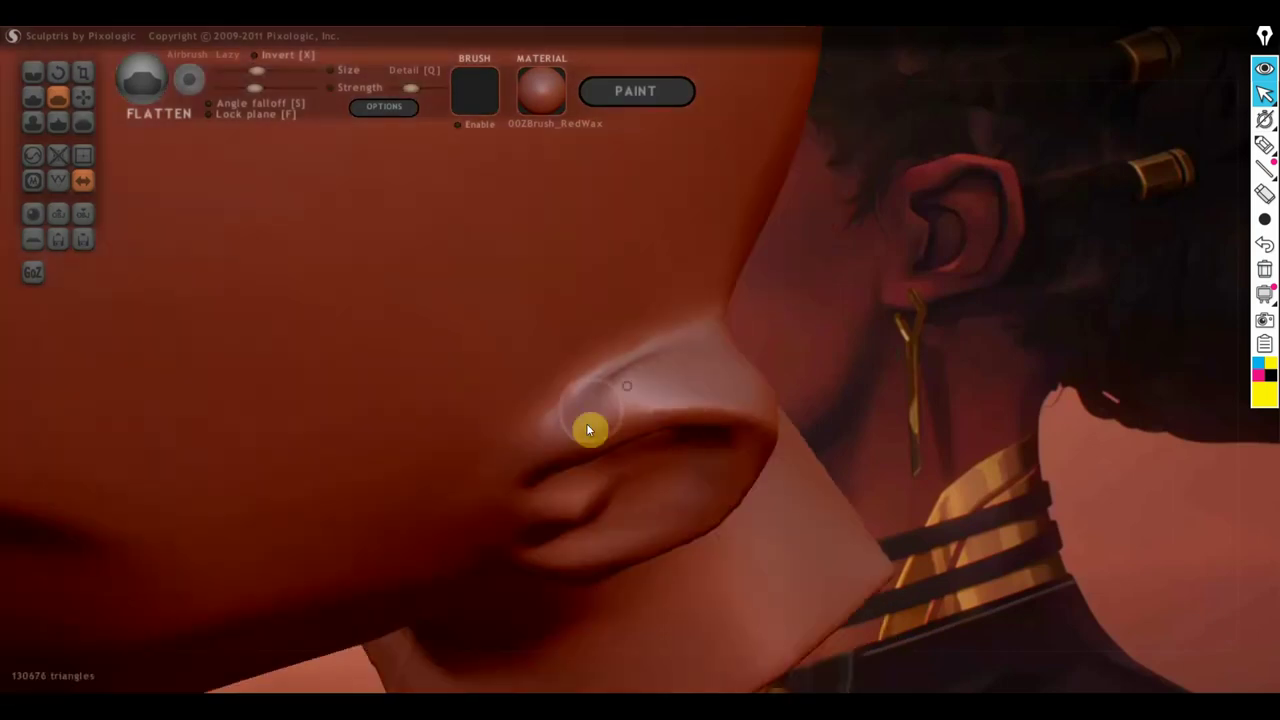
left_click_drag(586, 423, 607, 394)
mouse_move(579, 394)
right_mouse_down()
mouse_move(633, 342)
mouse_move(630, 308)
mouse_move(463, 280)
mouse_move(471, 300)
mouse_move(400, 297)
right_mouse_up()
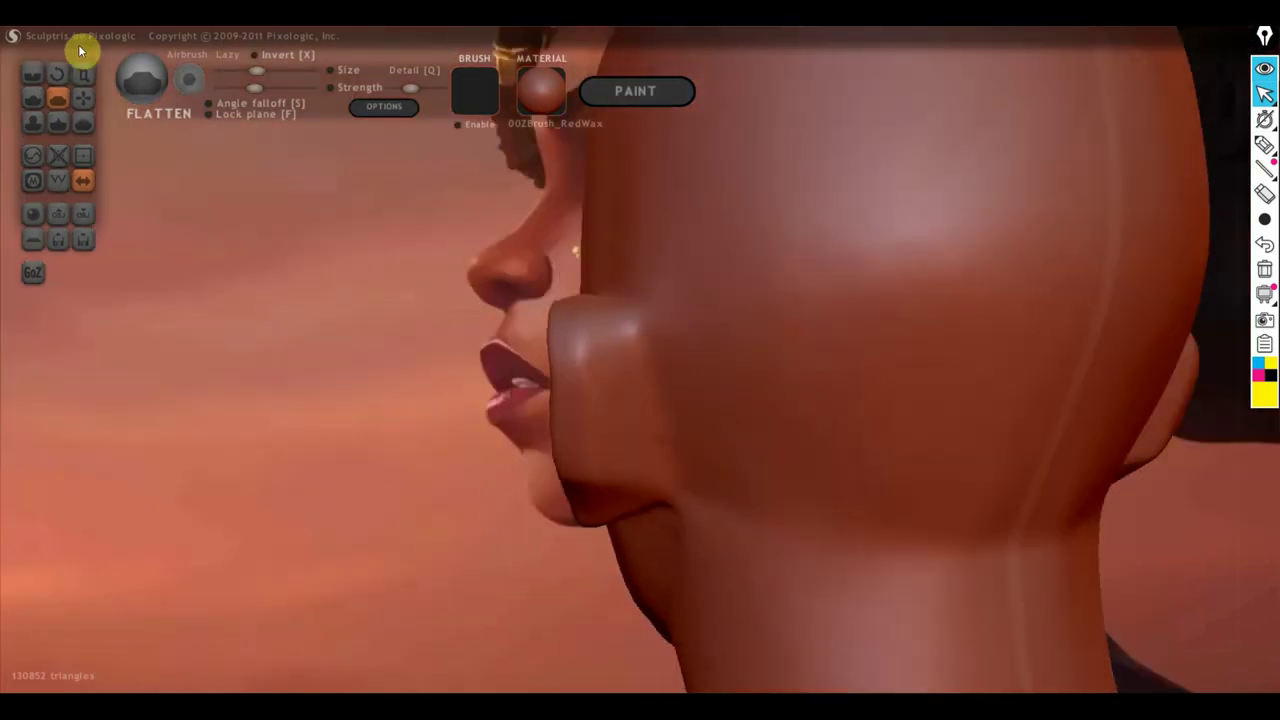
Step: Crease along the ear's edge and its lower part with the Crease brush
left_click(33, 72)
right_click_drag(589, 322, 566, 346)
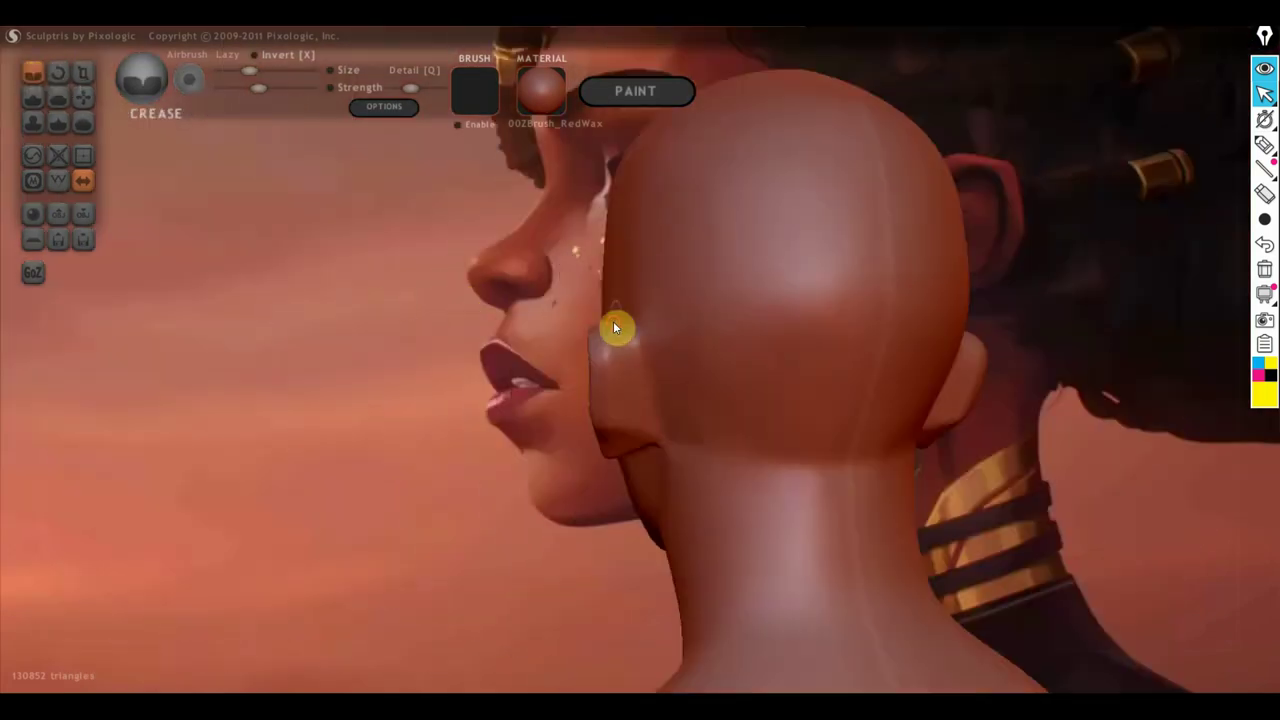
mouse_move(614, 328)
left_mouse_down()
mouse_move(628, 414)
mouse_move(637, 343)
mouse_move(623, 369)
mouse_move(634, 457)
mouse_move(636, 440)
left_mouse_up()
mouse_move(629, 352)
left_mouse_down()
mouse_move(649, 374)
mouse_move(655, 431)
left_mouse_up()
mouse_move(652, 438)
left_mouse_down()
mouse_move(649, 371)
mouse_move(630, 335)
left_mouse_up()
Step: Add further crease detail on the ear from new angles, ending in a left-facing profile
right_click_drag(654, 443, 689, 301)
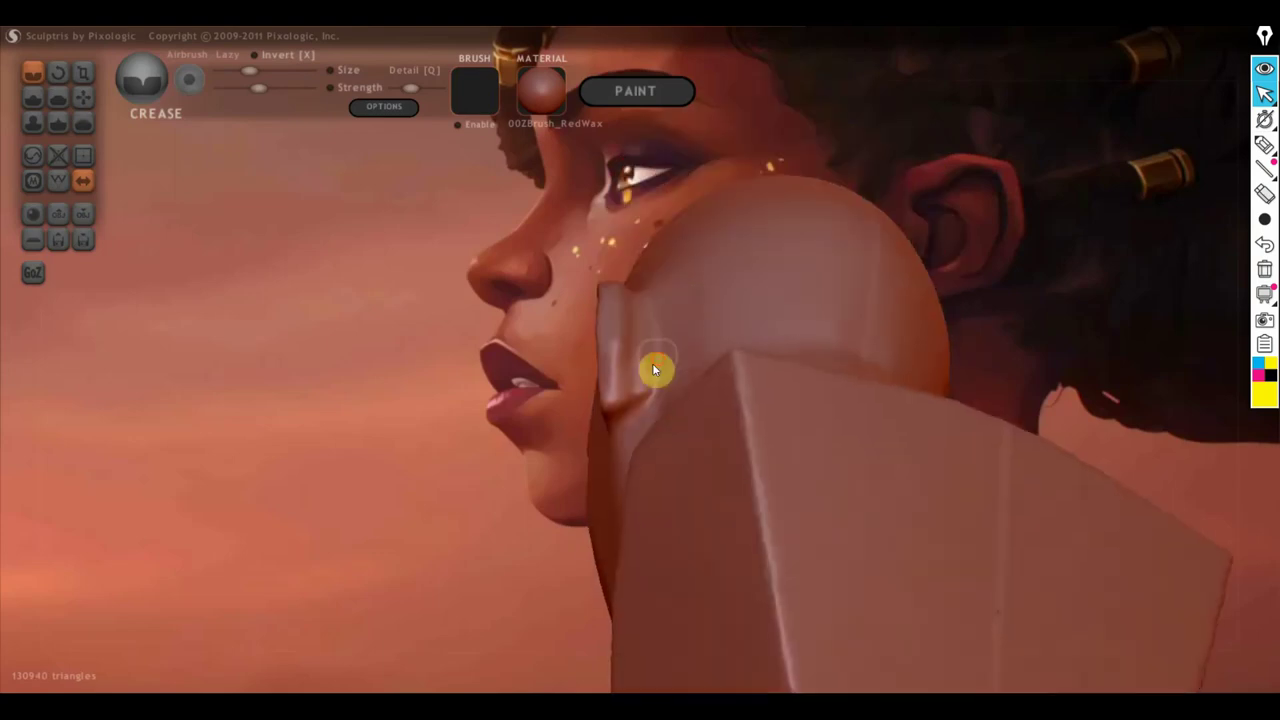
left_click_drag(651, 391, 640, 317)
left_click_drag(634, 402, 637, 323)
right_click_drag(650, 382, 626, 500)
right_click_drag(637, 429, 646, 449)
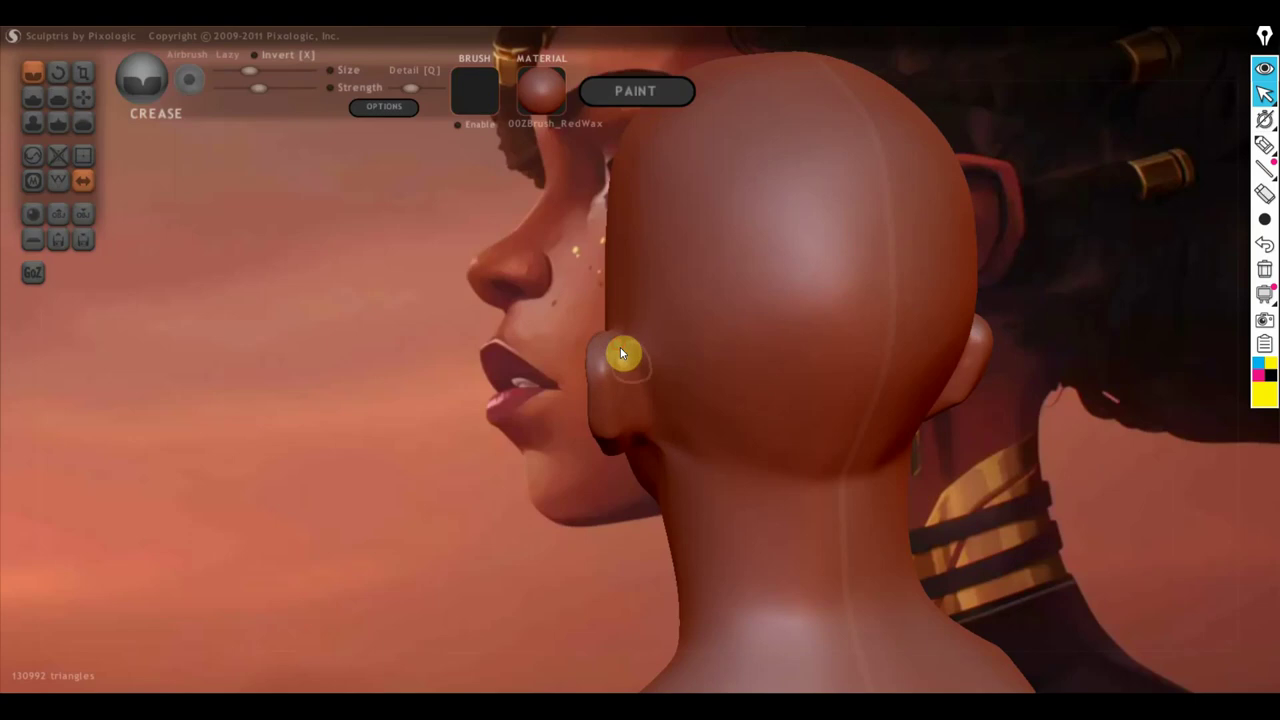
left_click_drag(623, 357, 643, 380)
right_click_drag(643, 380, 1019, 357)
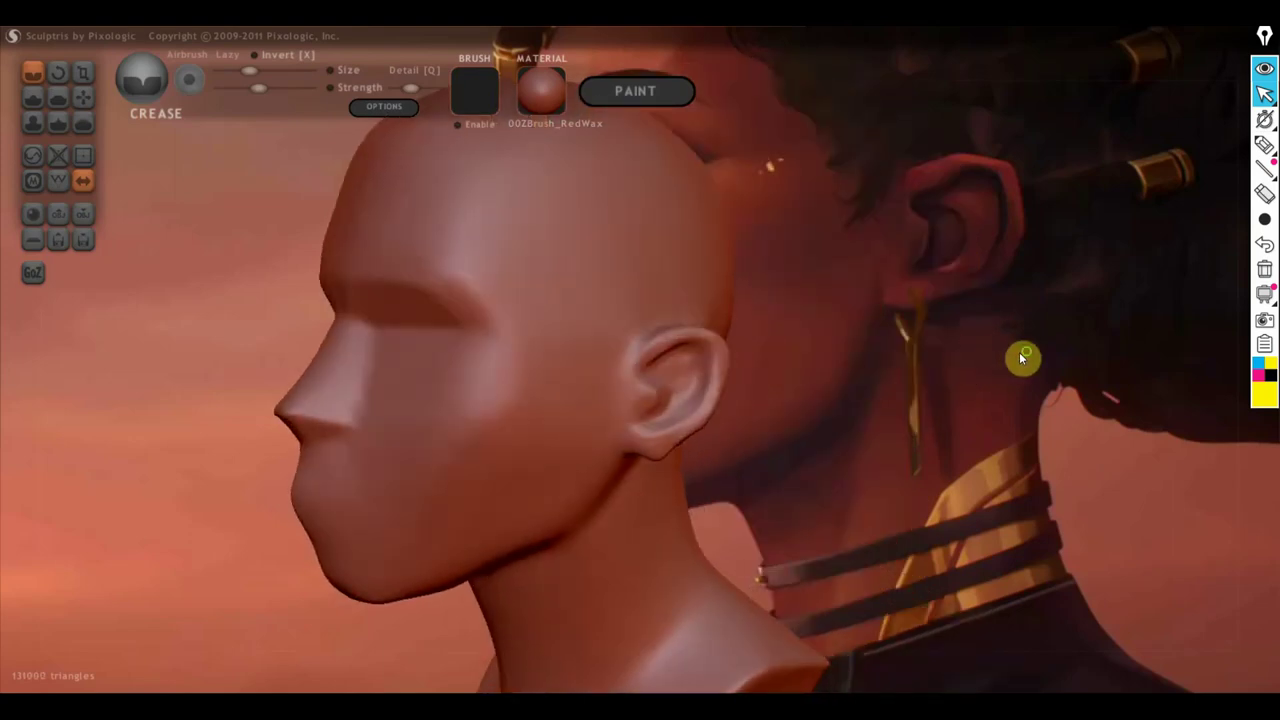
scroll(814, 382, "up", 2)
scroll(791, 380, "up", 2)
scroll(748, 364, "up", 2)
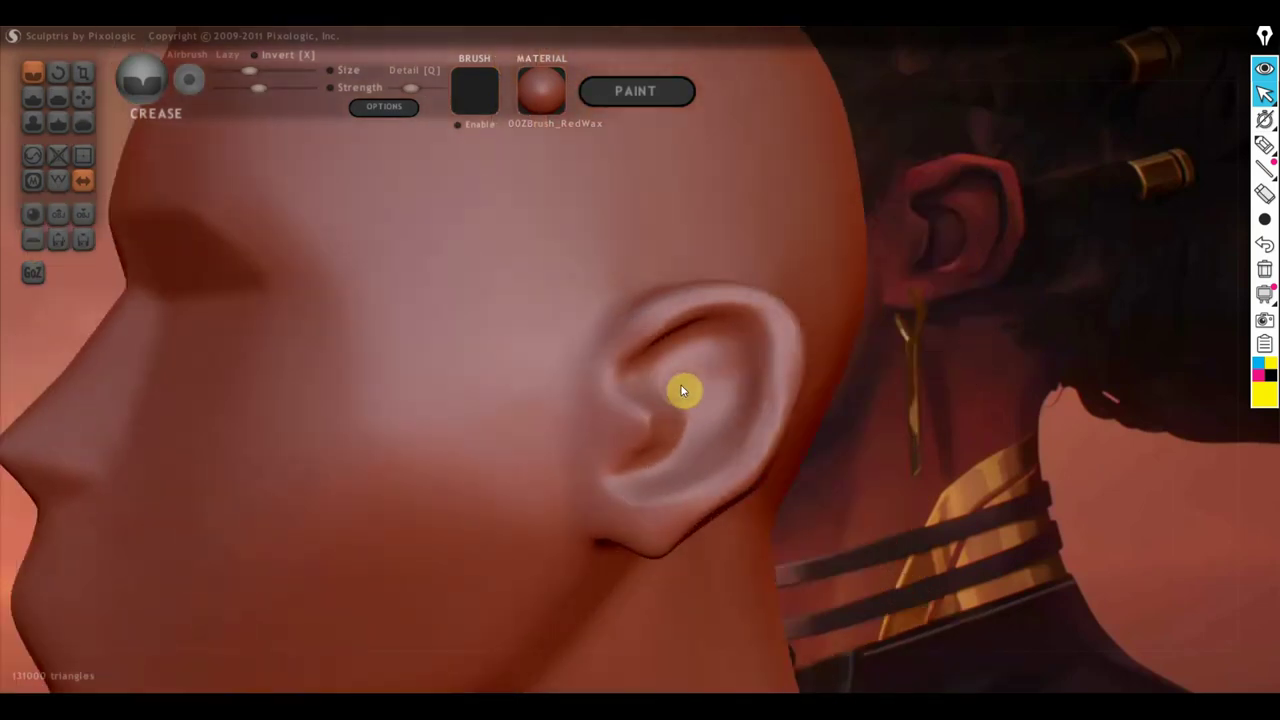
Step: With a smaller Grab brush, pull the earlobe down and refine the ear's back edge
left_click(83, 97)
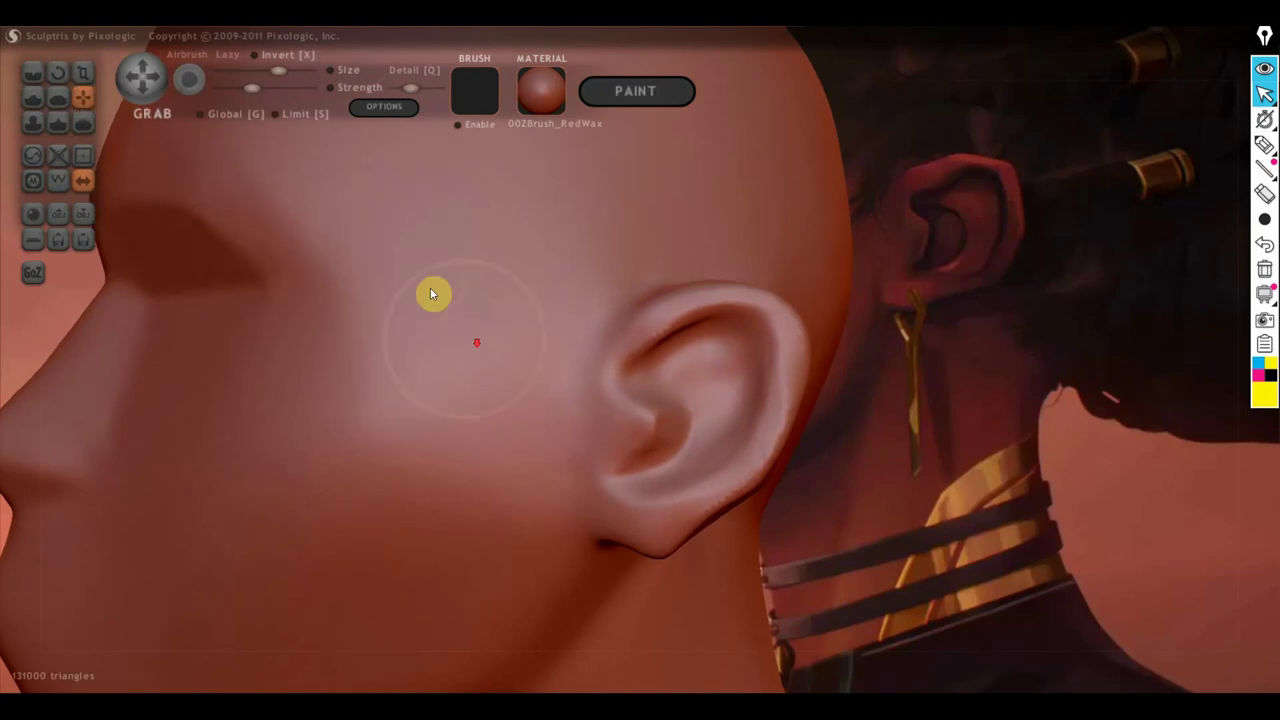
left_click(255, 72)
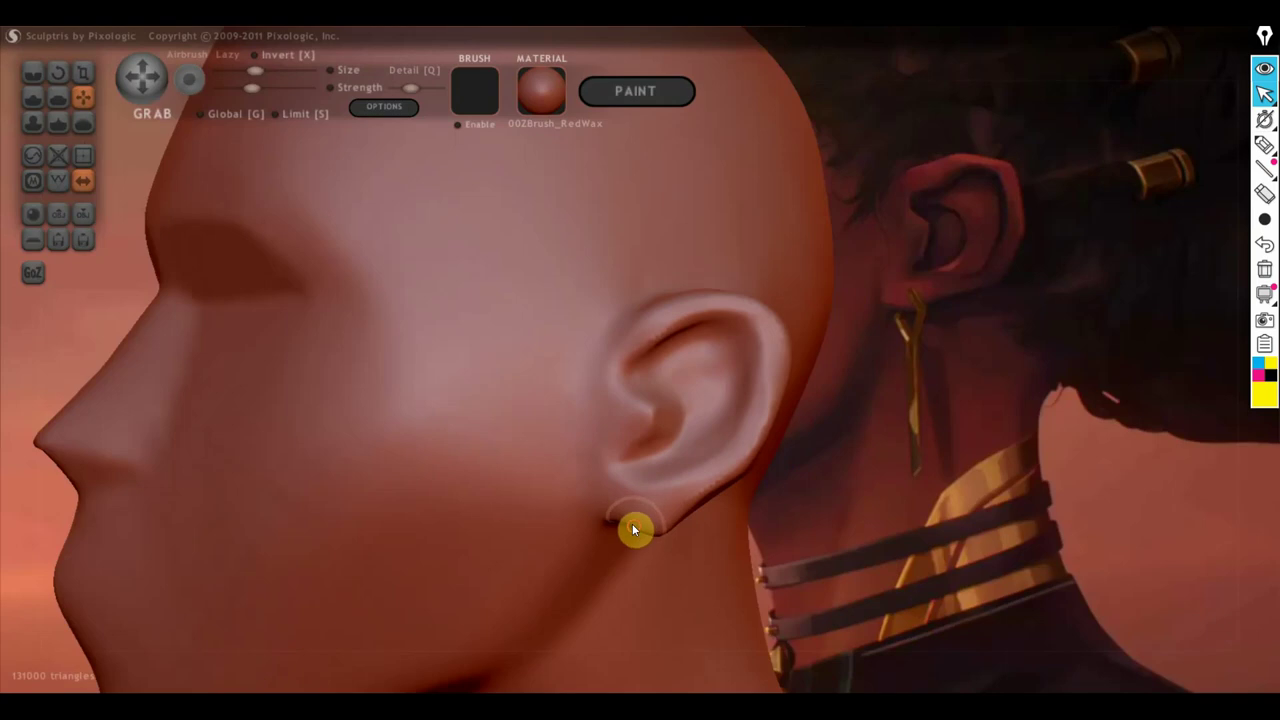
left_click_drag(632, 523, 626, 535)
mouse_move(729, 487)
left_mouse_down()
mouse_move(748, 482)
mouse_move(714, 494)
left_mouse_up()
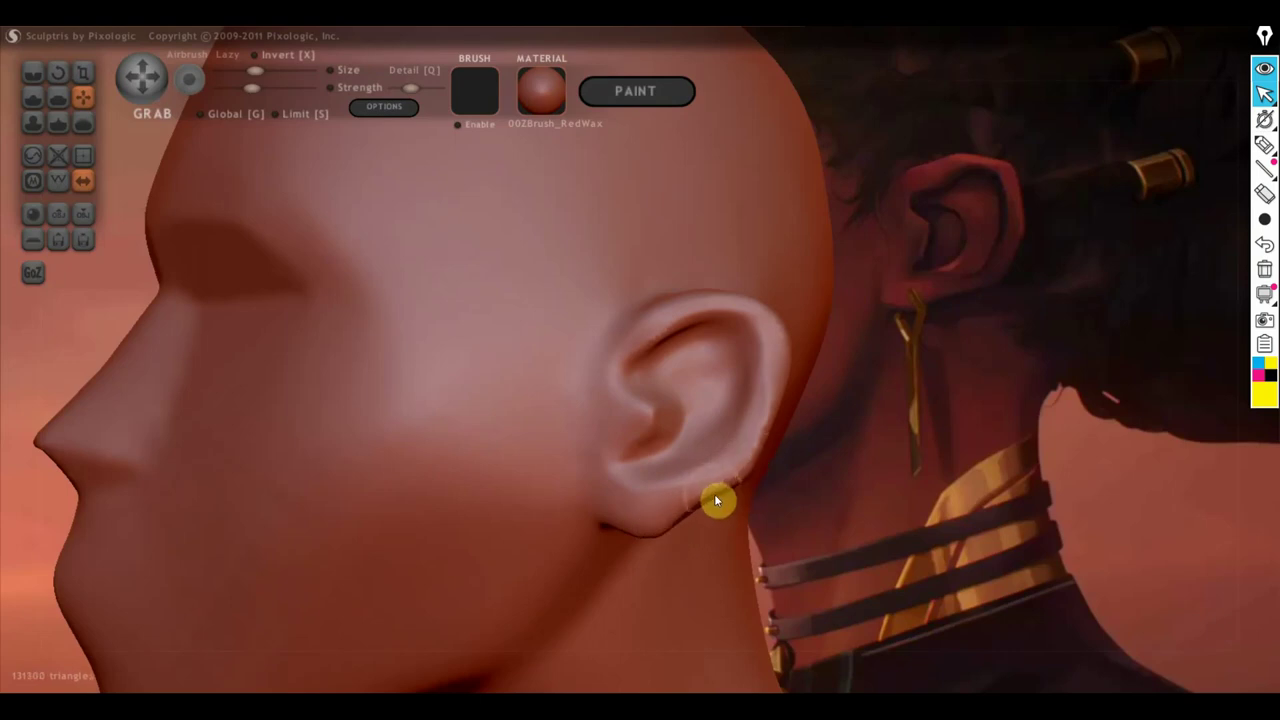
left_click_drag(769, 410, 783, 406)
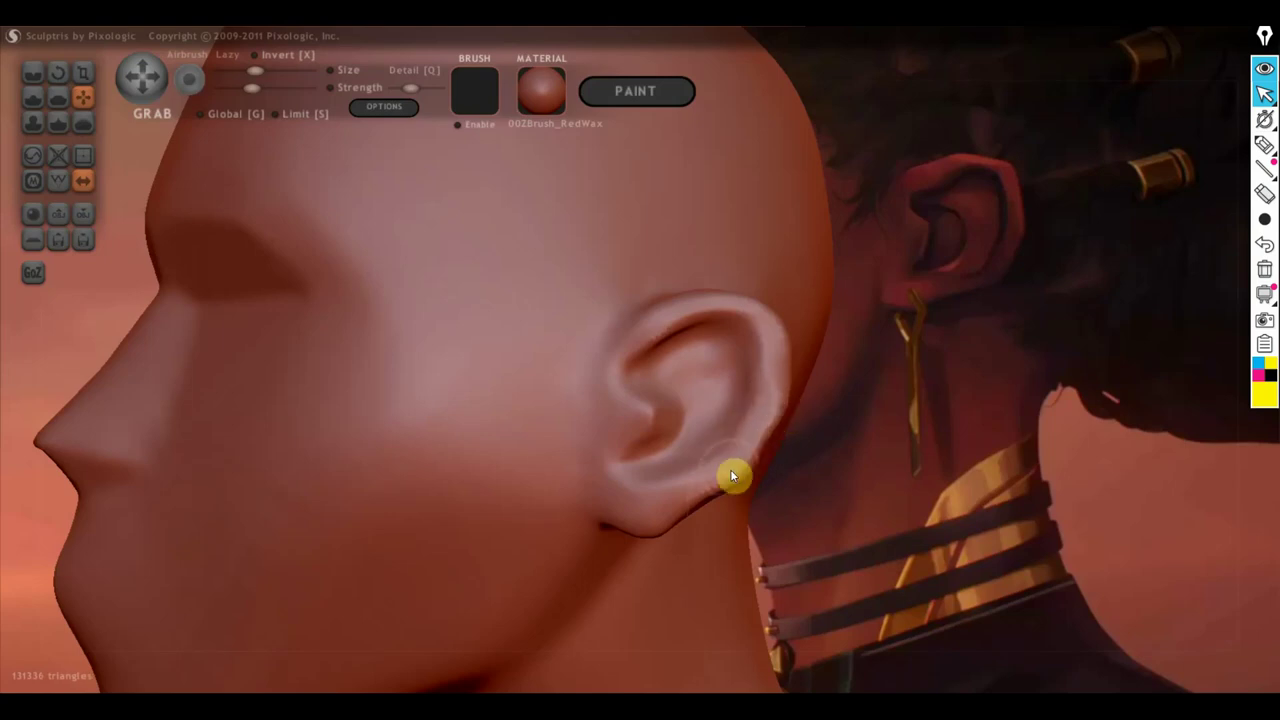
Step: Flatten the area behind the ear and smooth the lower ear with the Flatten brush
left_click(57, 97)
mouse_move(700, 430)
right_mouse_down()
mouse_move(520, 420)
mouse_move(597, 391)
right_mouse_up()
left_click_drag(583, 329, 599, 346)
right_click_drag(593, 468, 629, 420)
mouse_move(600, 415)
left_mouse_down()
mouse_move(571, 406)
mouse_move(574, 440)
mouse_move(563, 409)
mouse_move(552, 490)
left_mouse_up()
mouse_move(552, 490)
right_mouse_down()
mouse_move(705, 458)
mouse_move(794, 512)
mouse_move(714, 403)
right_mouse_up()
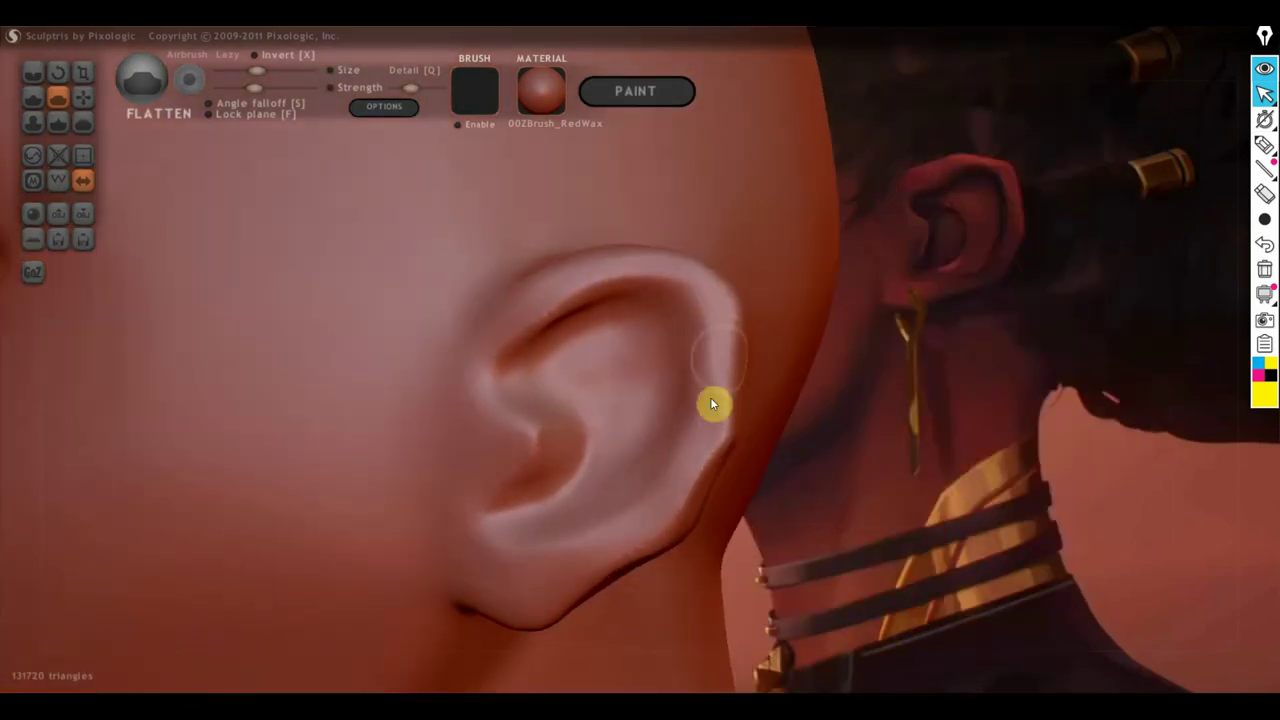
Step: Flatten and smooth the ear's outer rim from several angles, including underneath
left_click_drag(714, 403, 723, 423)
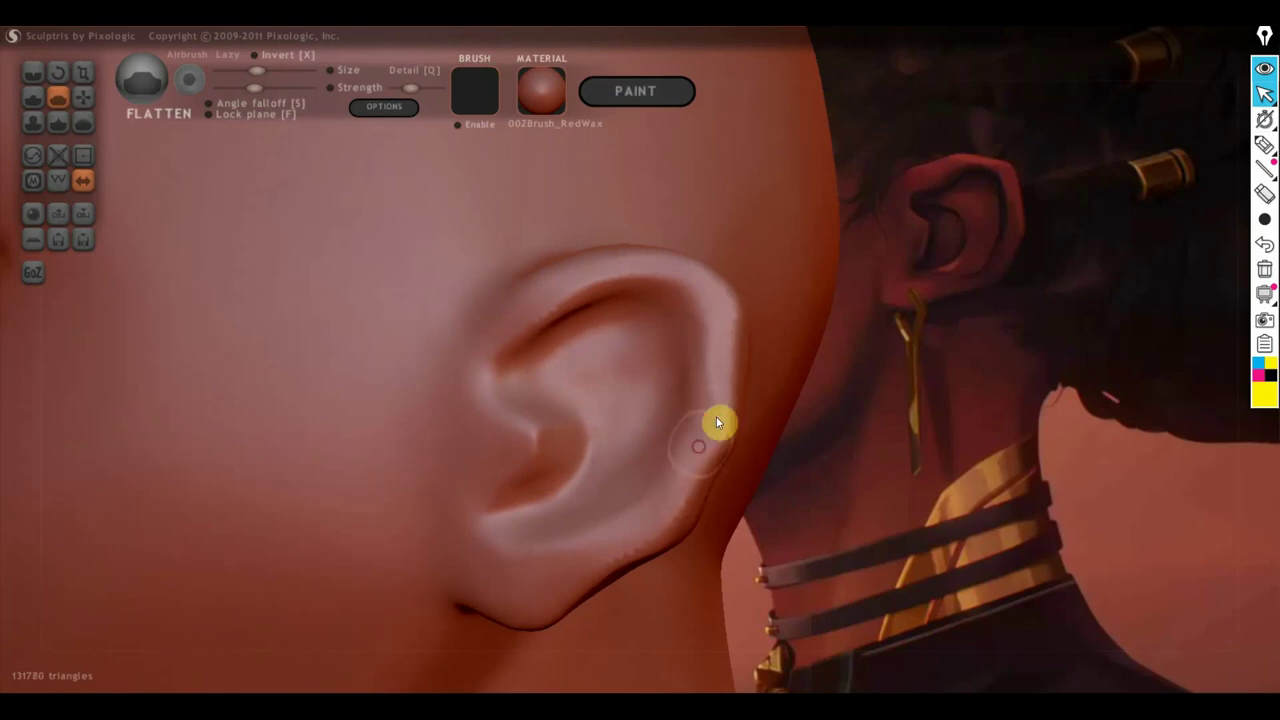
mouse_move(698, 492)
right_mouse_down()
mouse_move(607, 509)
mouse_move(690, 476)
mouse_move(720, 483)
mouse_move(722, 457)
mouse_move(718, 483)
mouse_move(846, 526)
right_mouse_up()
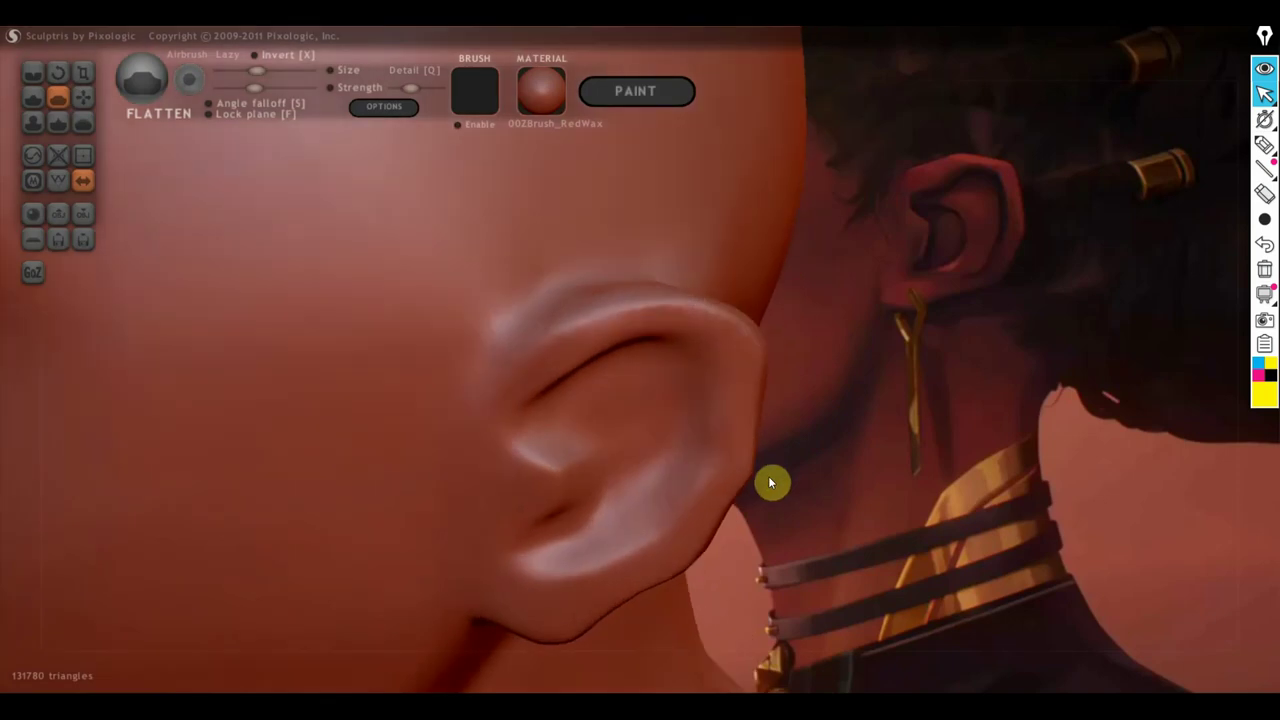
mouse_move(676, 391)
left_mouse_down()
mouse_move(630, 398)
mouse_move(666, 360)
mouse_move(646, 383)
mouse_move(700, 349)
mouse_move(703, 392)
left_mouse_up()
right_click_drag(702, 392, 571, 300)
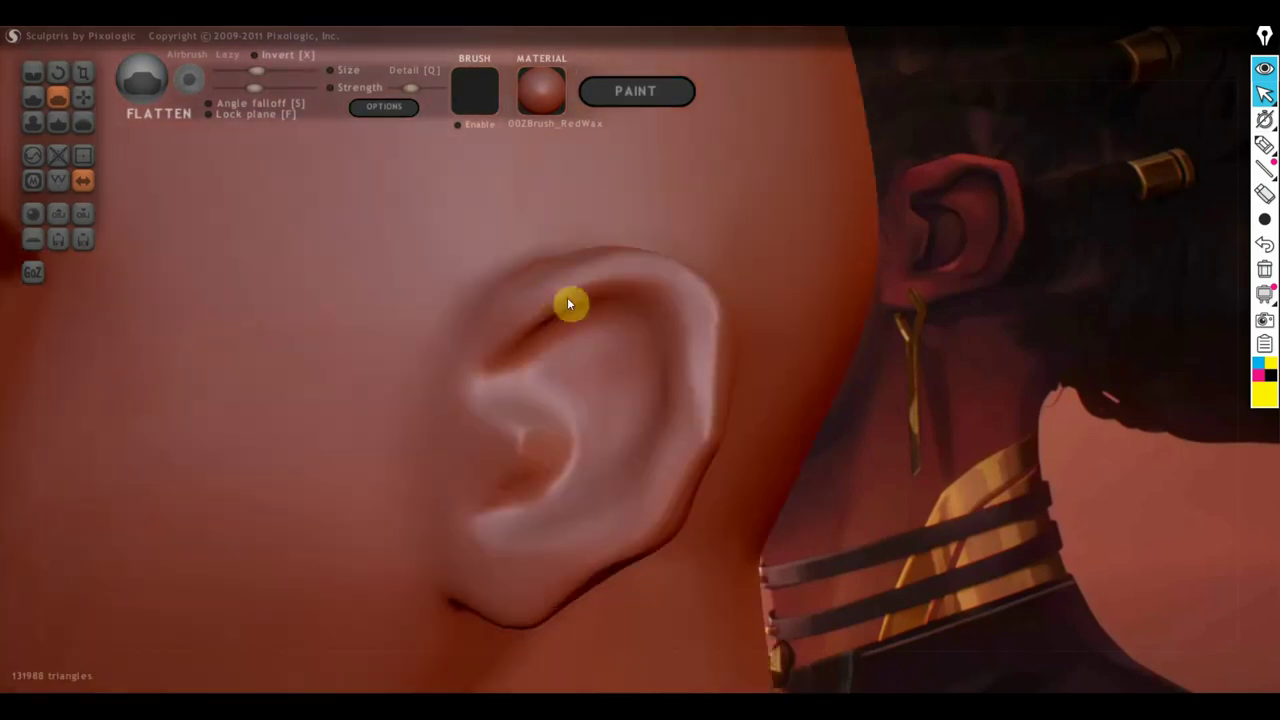
left_click_drag(557, 309, 634, 298)
right_click_drag(633, 298, 586, 389)
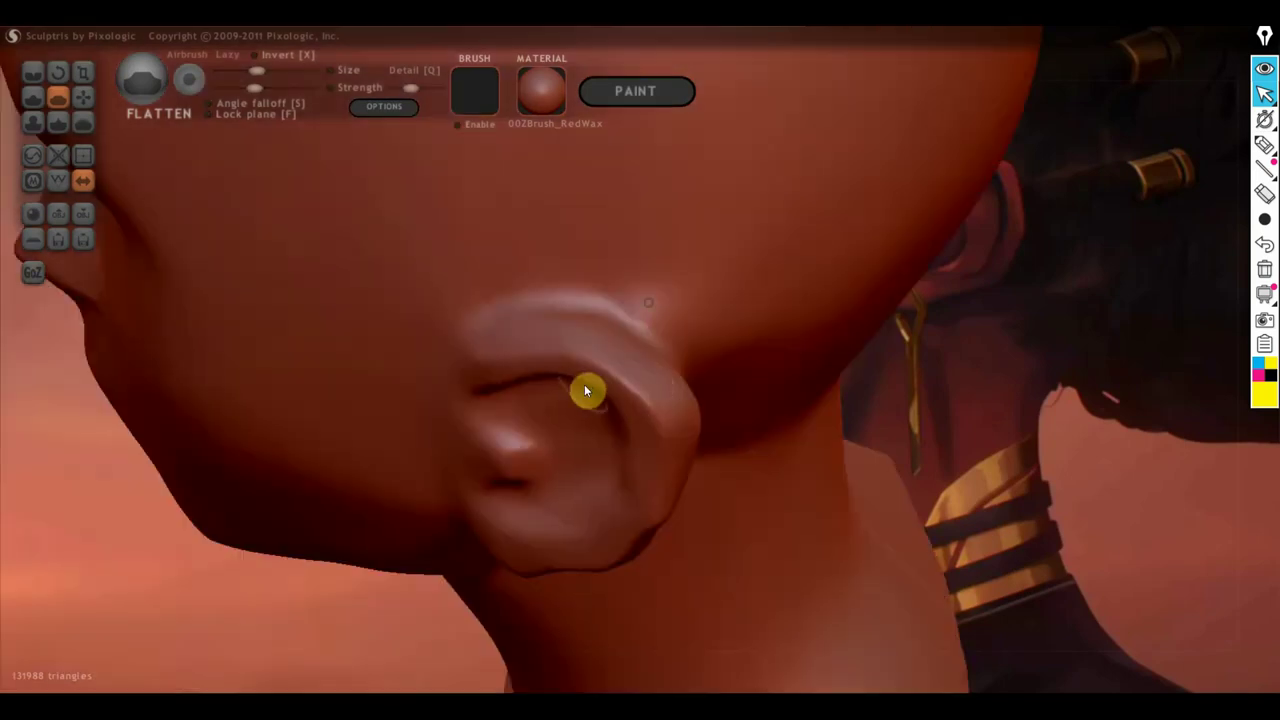
left_click_drag(594, 357, 680, 414)
mouse_move(674, 417)
right_mouse_down()
mouse_move(799, 364)
mouse_move(766, 349)
mouse_move(731, 417)
right_mouse_up()
mouse_move(604, 382)
left_mouse_down()
mouse_move(566, 406)
mouse_move(615, 463)
mouse_move(623, 434)
mouse_move(574, 400)
mouse_move(617, 463)
mouse_move(640, 458)
mouse_move(608, 500)
mouse_move(646, 400)
mouse_move(608, 463)
mouse_move(540, 406)
left_mouse_up()
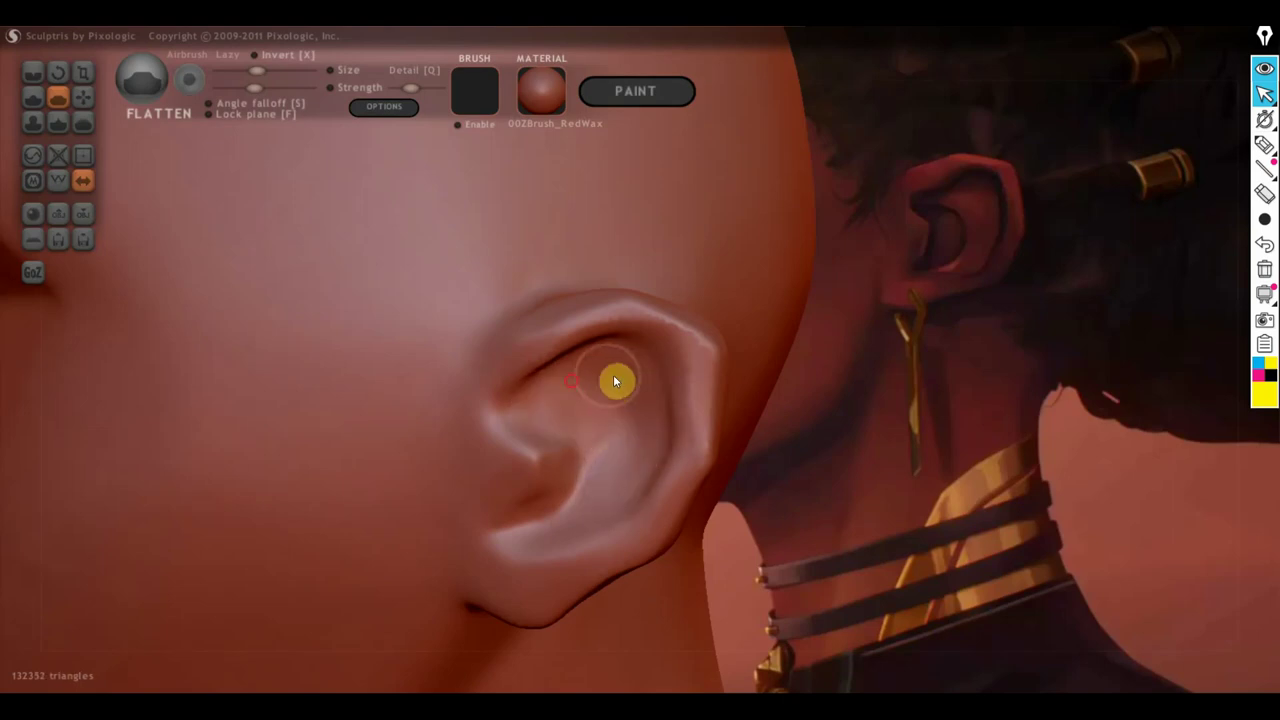
Step: Zoom in close on the ear and flatten its lower part
scroll(585, 496, "up", 2)
right_click_drag(585, 496, 662, 349, "alt")
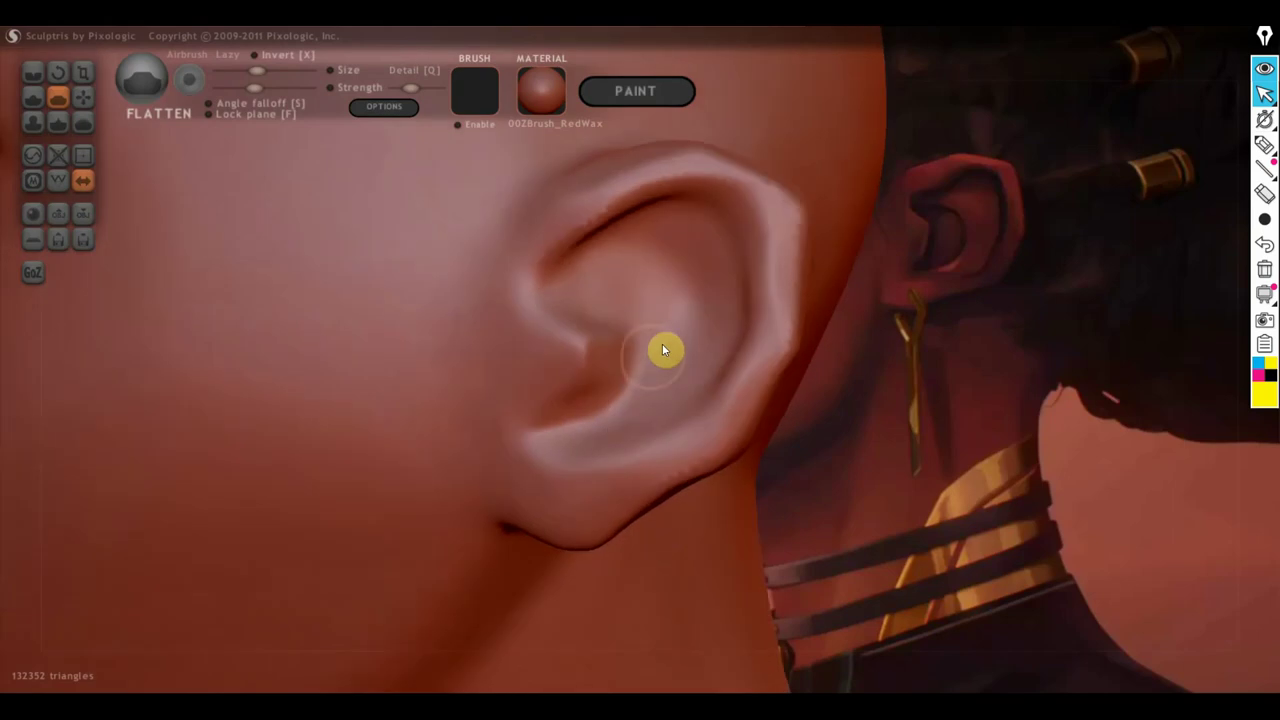
scroll(662, 349, "up", 1)
mouse_move(636, 382)
left_mouse_down()
mouse_move(571, 445)
mouse_move(585, 452)
mouse_move(549, 454)
mouse_move(666, 409)
mouse_move(550, 460)
mouse_move(660, 423)
mouse_move(603, 343)
mouse_move(606, 388)
left_mouse_up()
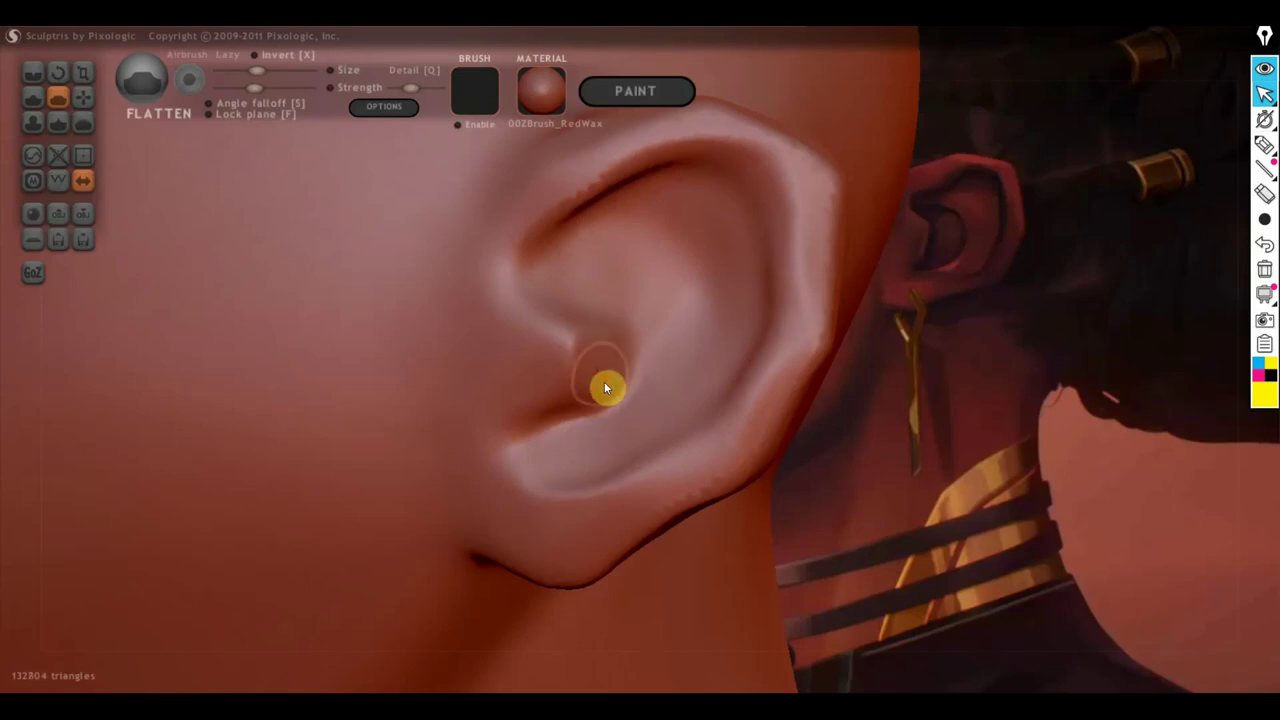
Step: Lift the lower inner fold of the ear upward with the Grab brush
left_click(86, 98)
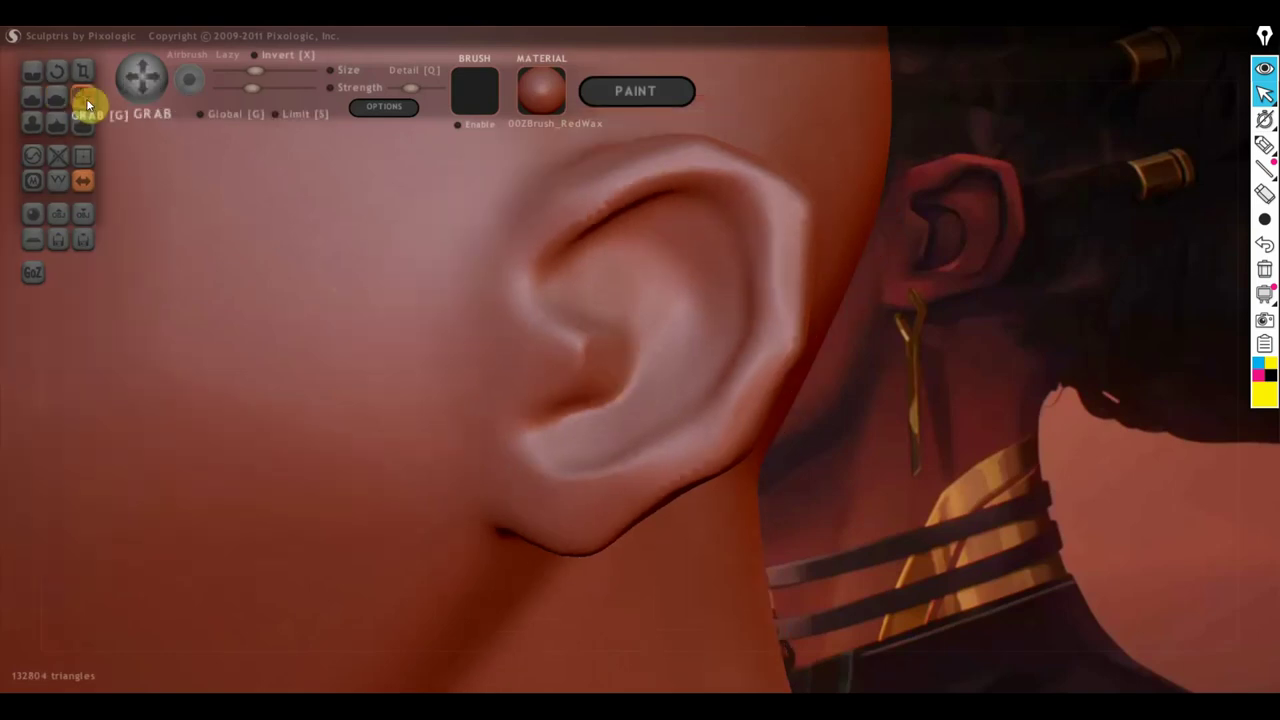
scroll(497, 401, "down", 3)
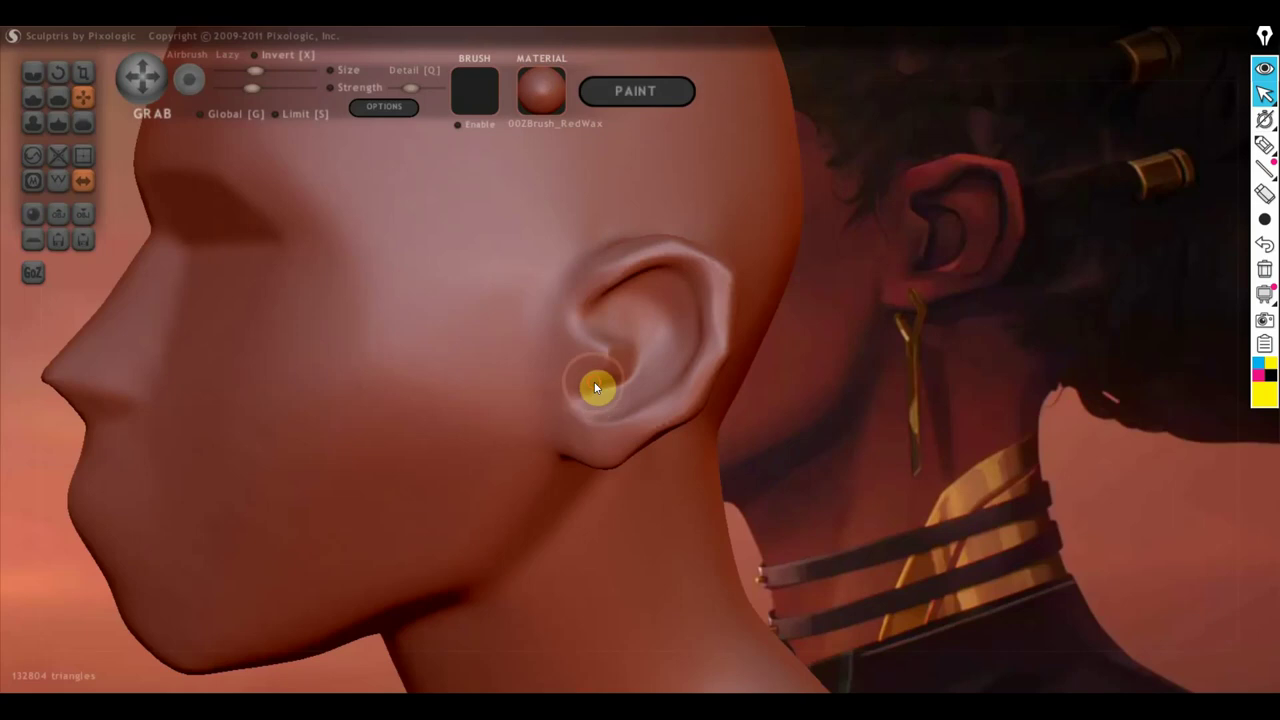
left_click_drag(602, 389, 603, 362)
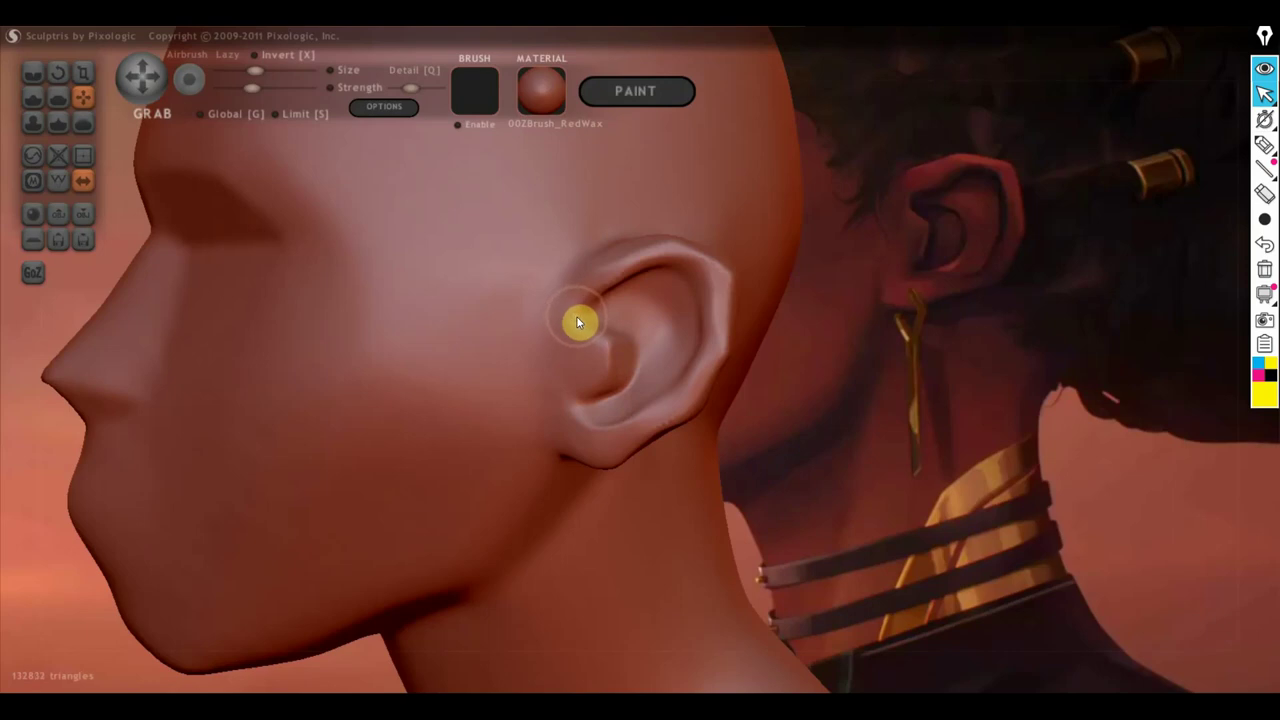
left_click_drag(580, 316, 576, 330)
Step: Carve Crease lines along the front of the ear and down its inner bowl
left_click(33, 72)
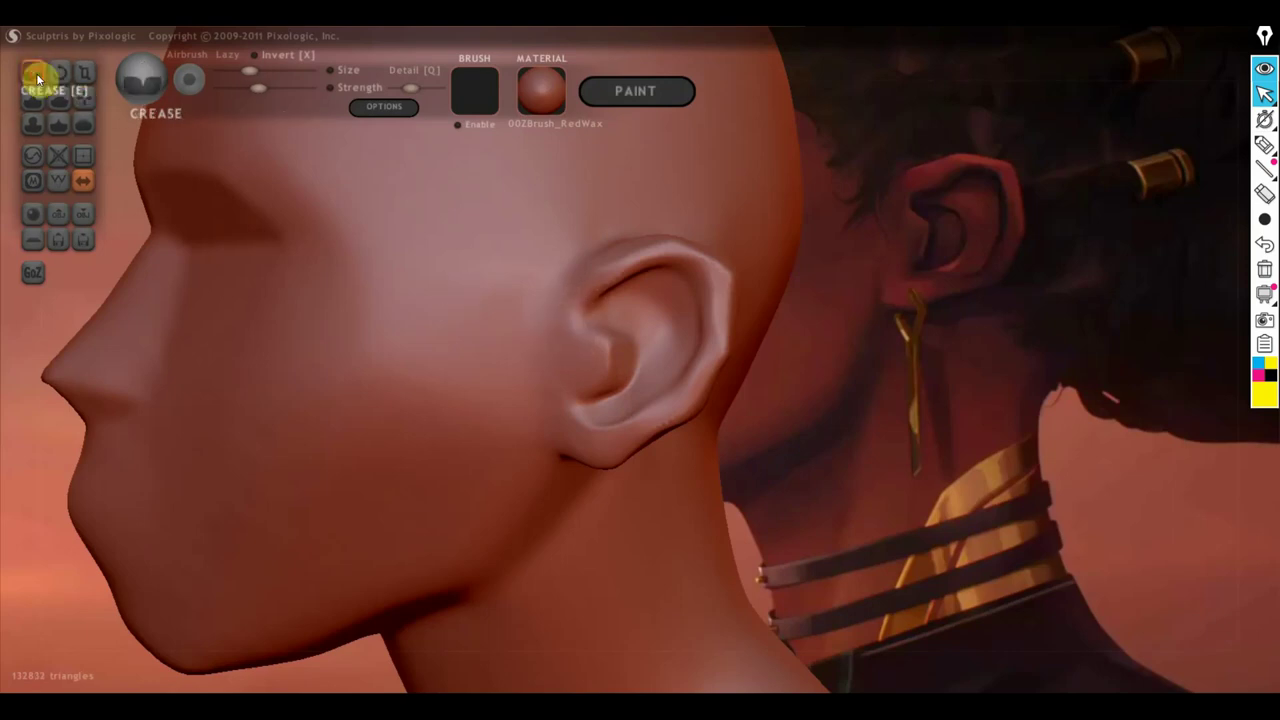
left_click(577, 265)
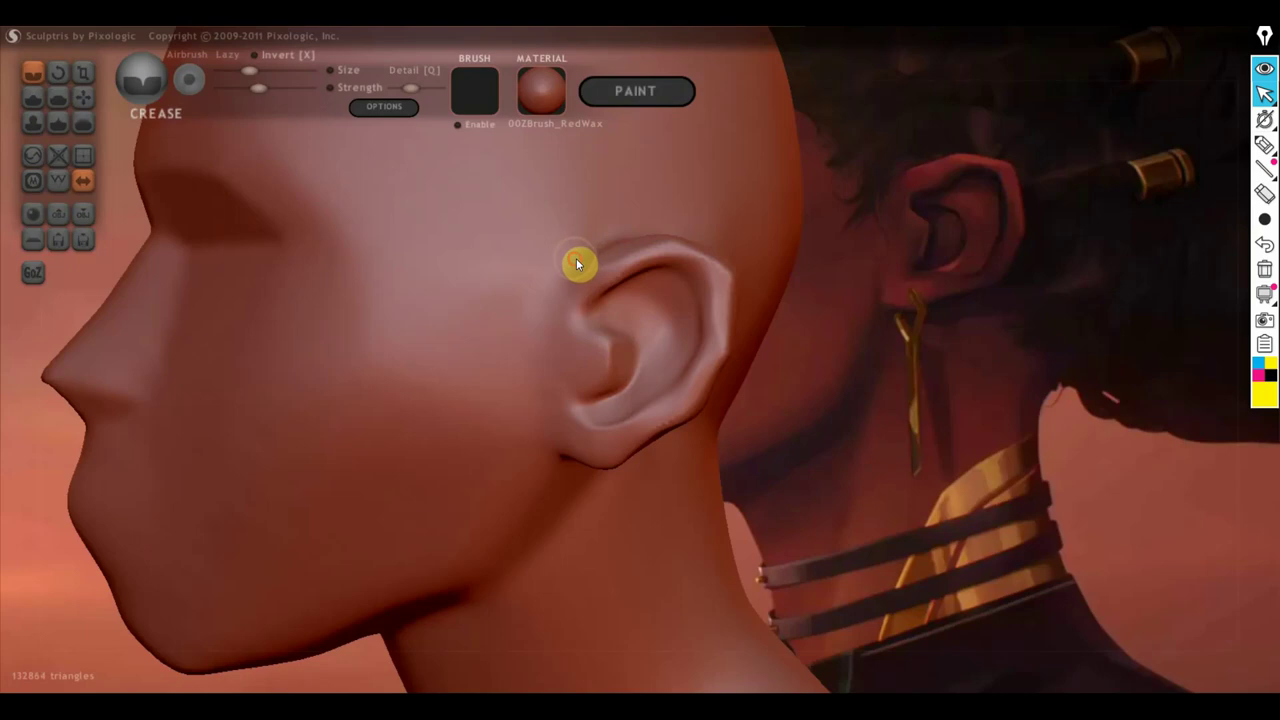
mouse_move(555, 291)
left_mouse_down()
mouse_move(542, 320)
mouse_move(543, 423)
mouse_move(564, 270)
left_mouse_up()
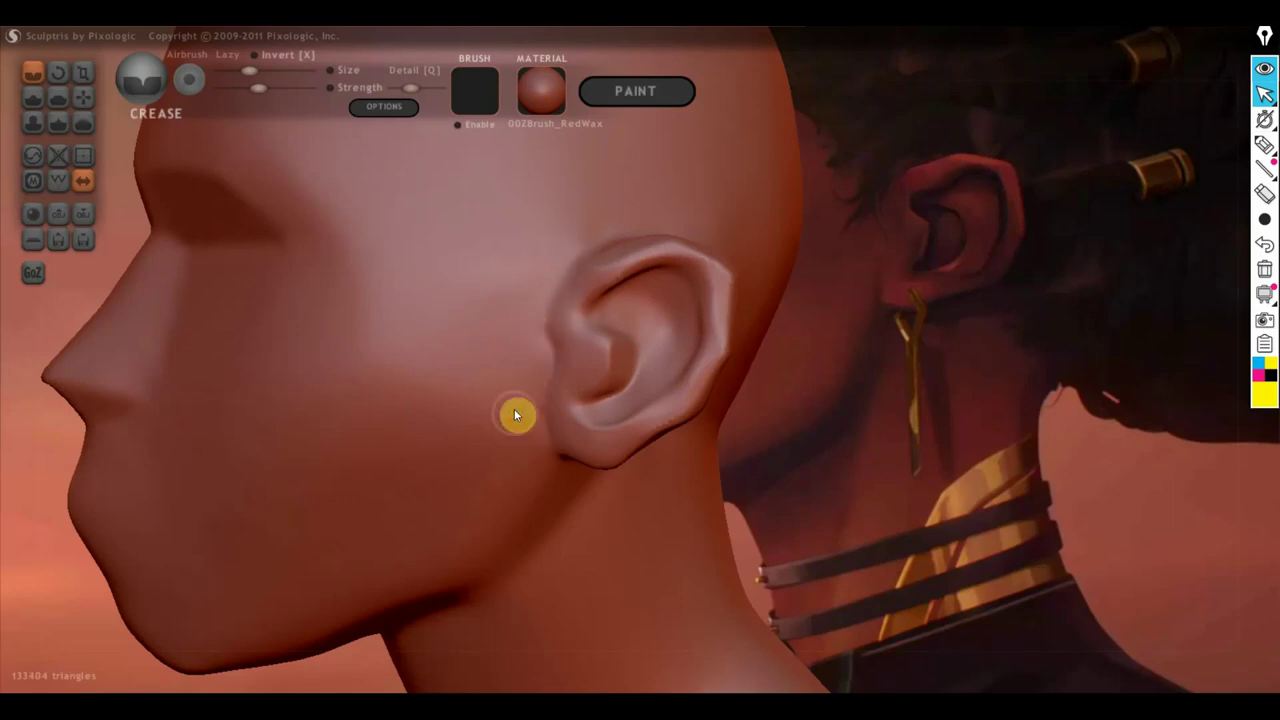
scroll(534, 486, "down", 5)
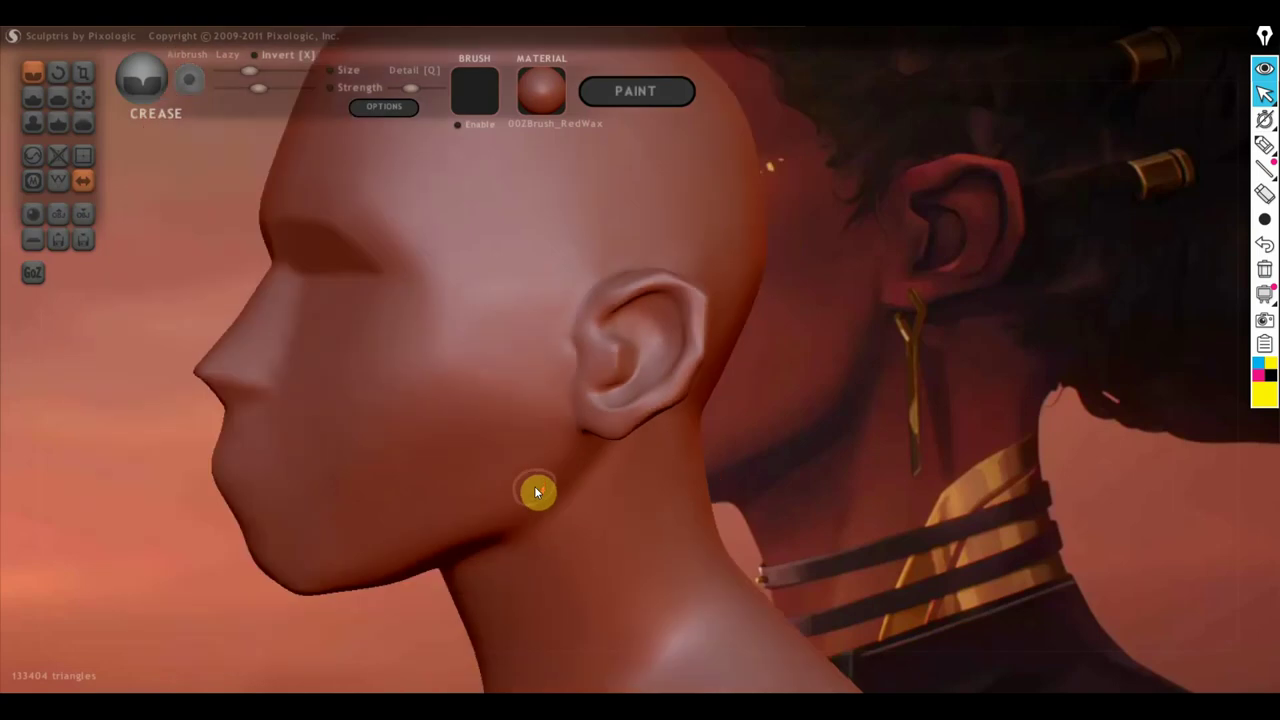
right_click_drag(545, 456, 541, 457)
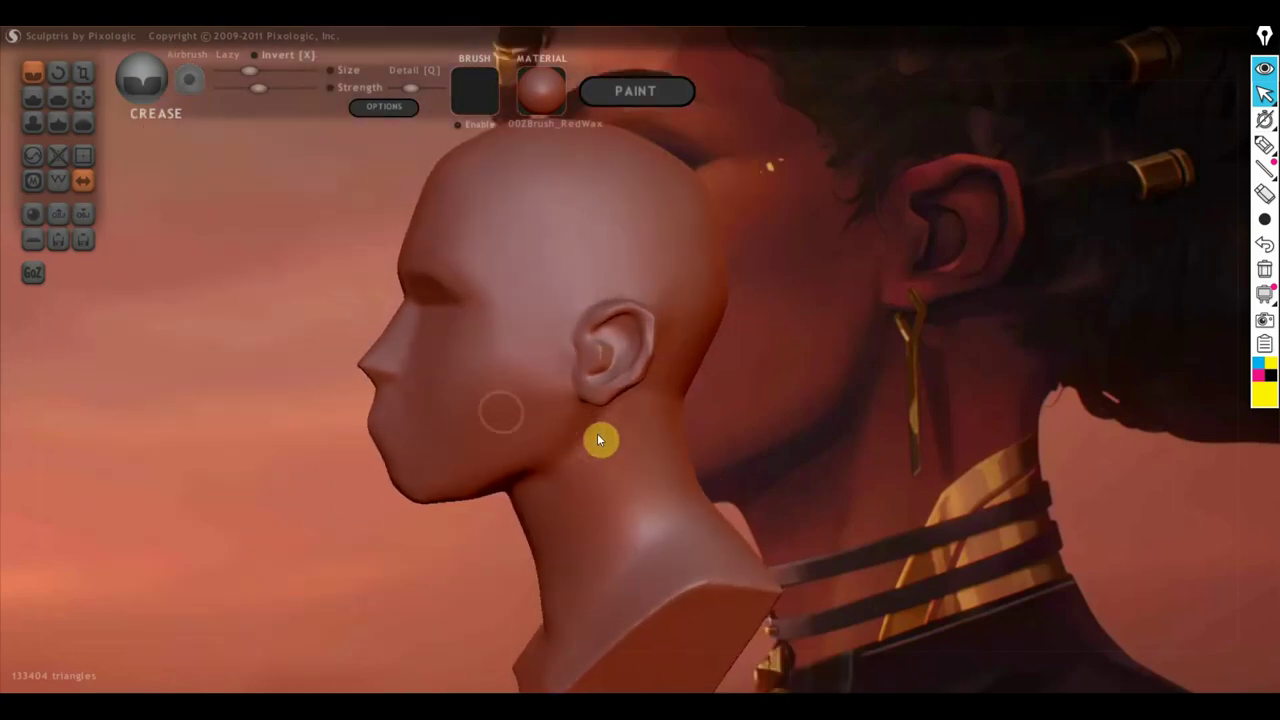
scroll(694, 366, "up", 4)
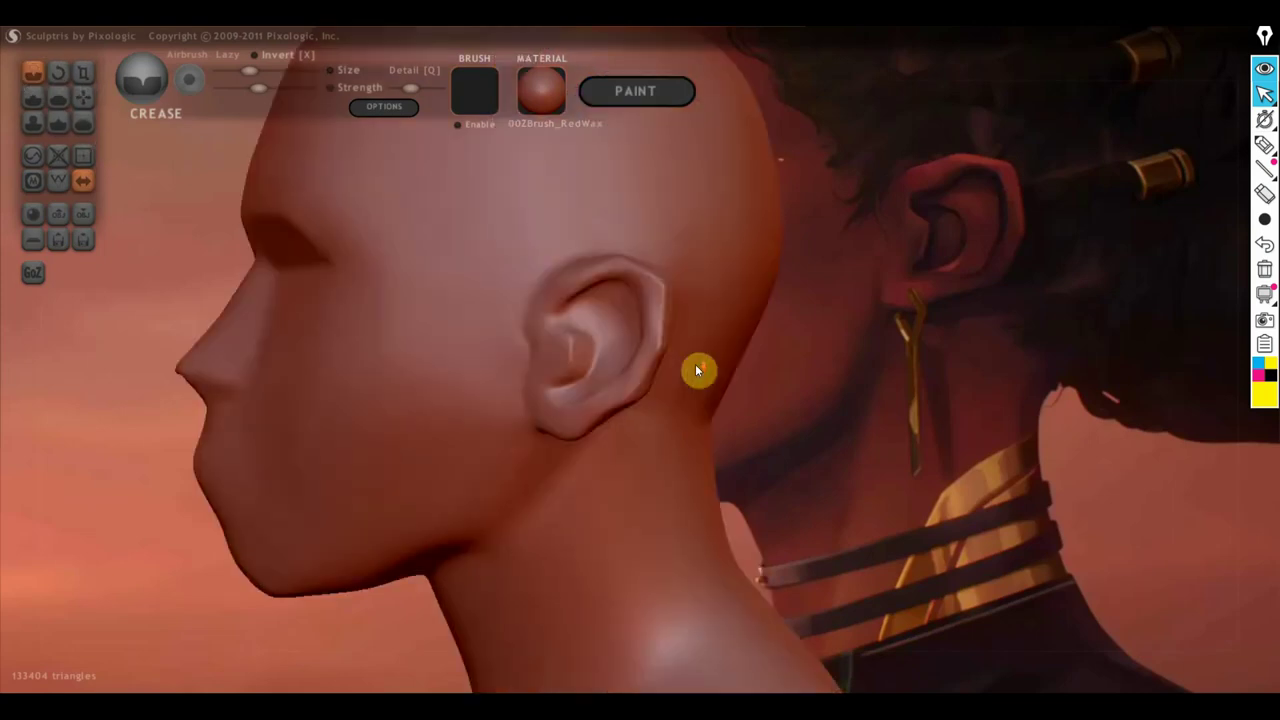
scroll(700, 340, "up", 1)
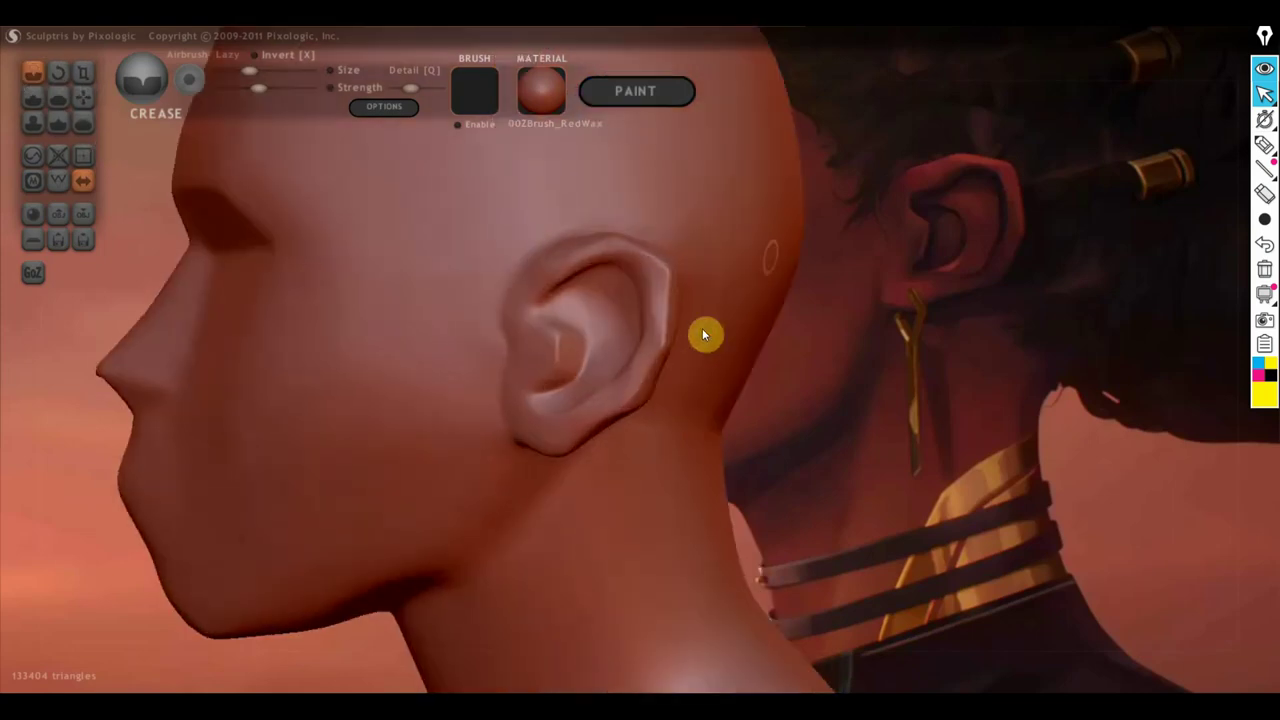
left_click(32, 70)
left_click(33, 75)
mouse_move(549, 306)
left_mouse_down()
mouse_move(582, 306)
mouse_move(603, 356)
mouse_move(549, 402)
mouse_move(581, 392)
mouse_move(600, 342)
mouse_move(586, 385)
mouse_move(555, 409)
left_mouse_up()
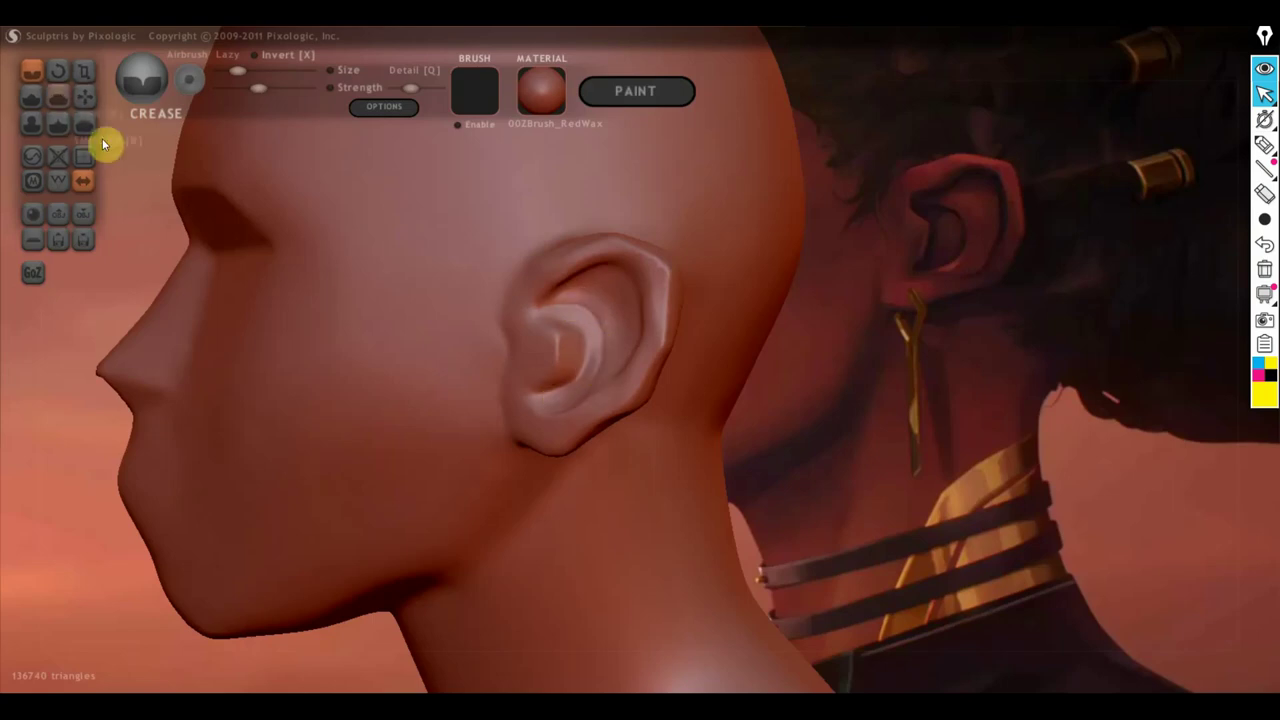
Step: Build up the upper inner ear with several Draw brush strokes
left_click(33, 96)
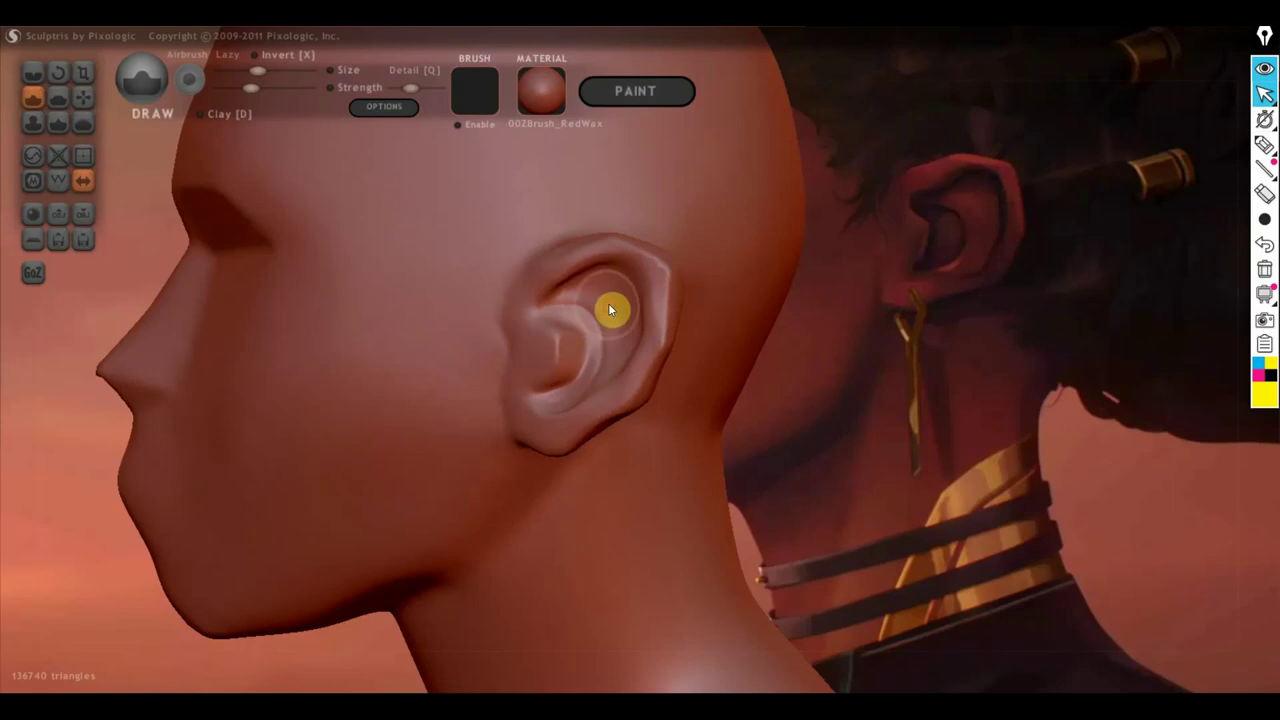
scroll(618, 345, "up", 2)
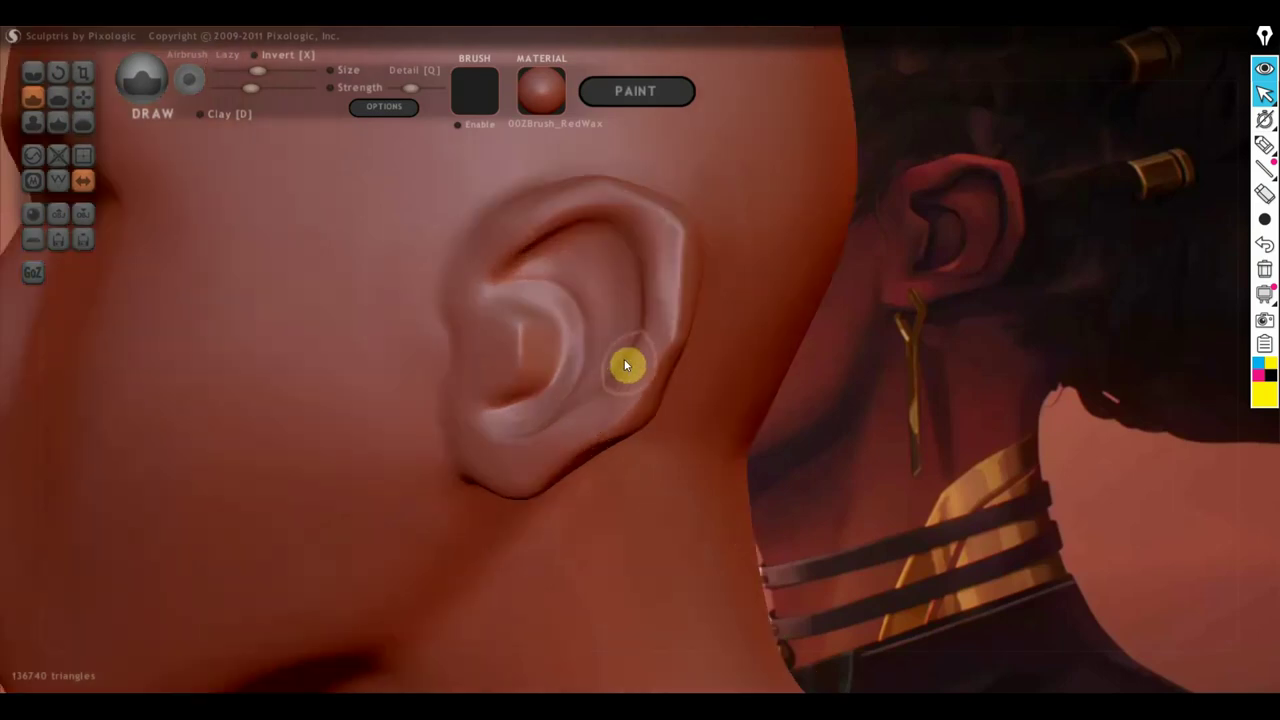
scroll(625, 366, "up", 1)
mouse_move(589, 320)
left_mouse_down()
mouse_move(586, 296)
mouse_move(511, 251)
left_mouse_up()
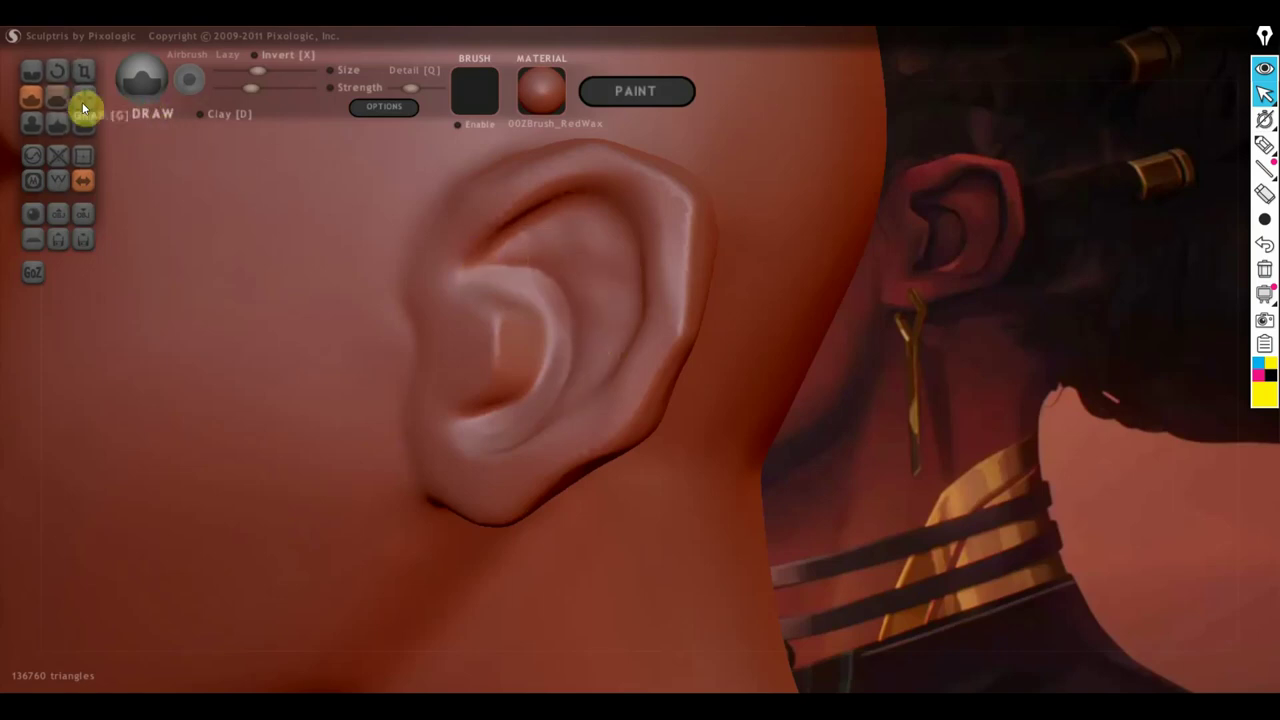
scroll(510, 260, "up", 2)
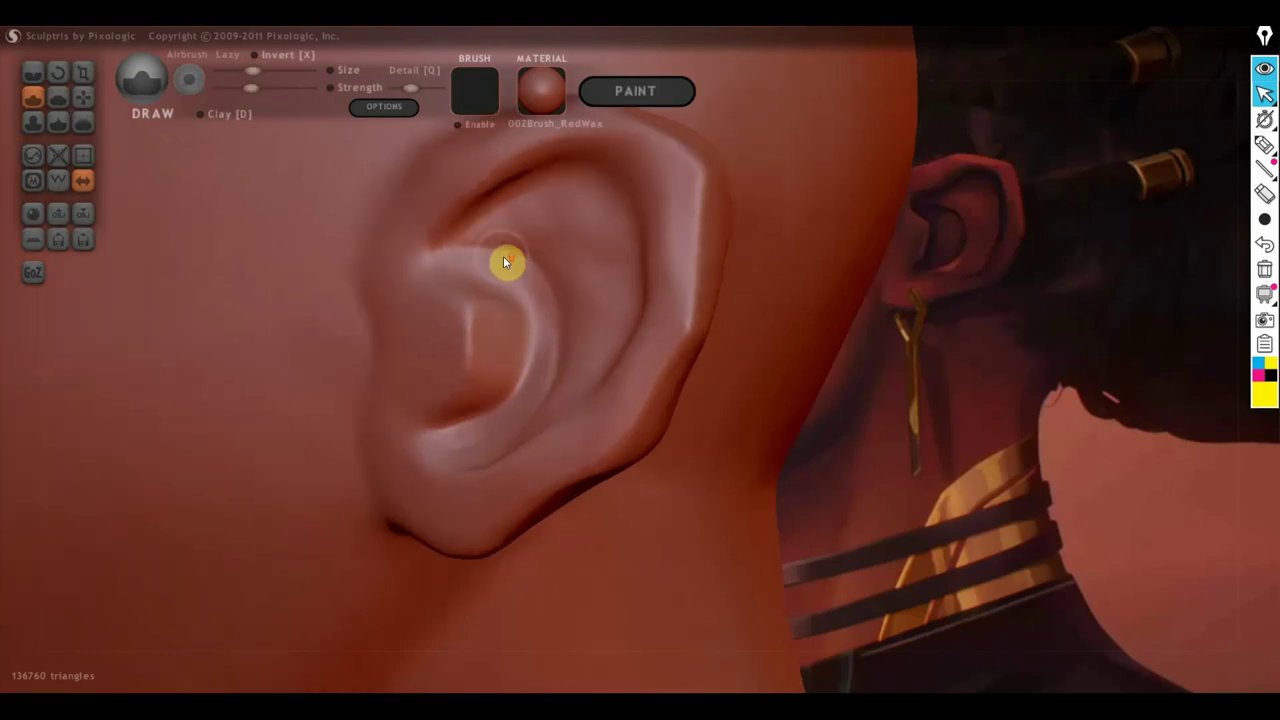
mouse_move(475, 247)
left_mouse_down()
mouse_move(508, 243)
mouse_move(549, 263)
mouse_move(568, 304)
left_mouse_up()
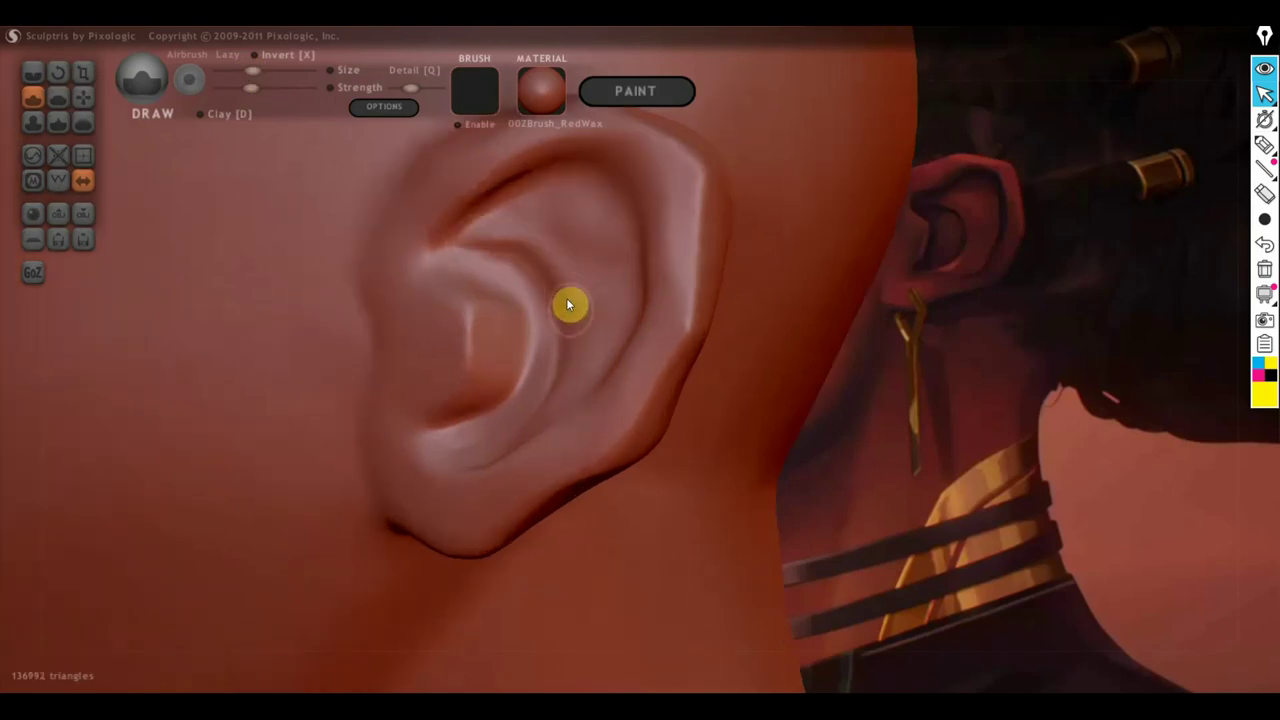
mouse_move(565, 367)
left_mouse_down()
mouse_move(552, 394)
mouse_move(572, 337)
left_mouse_up()
scroll(560, 320, "down", 2)
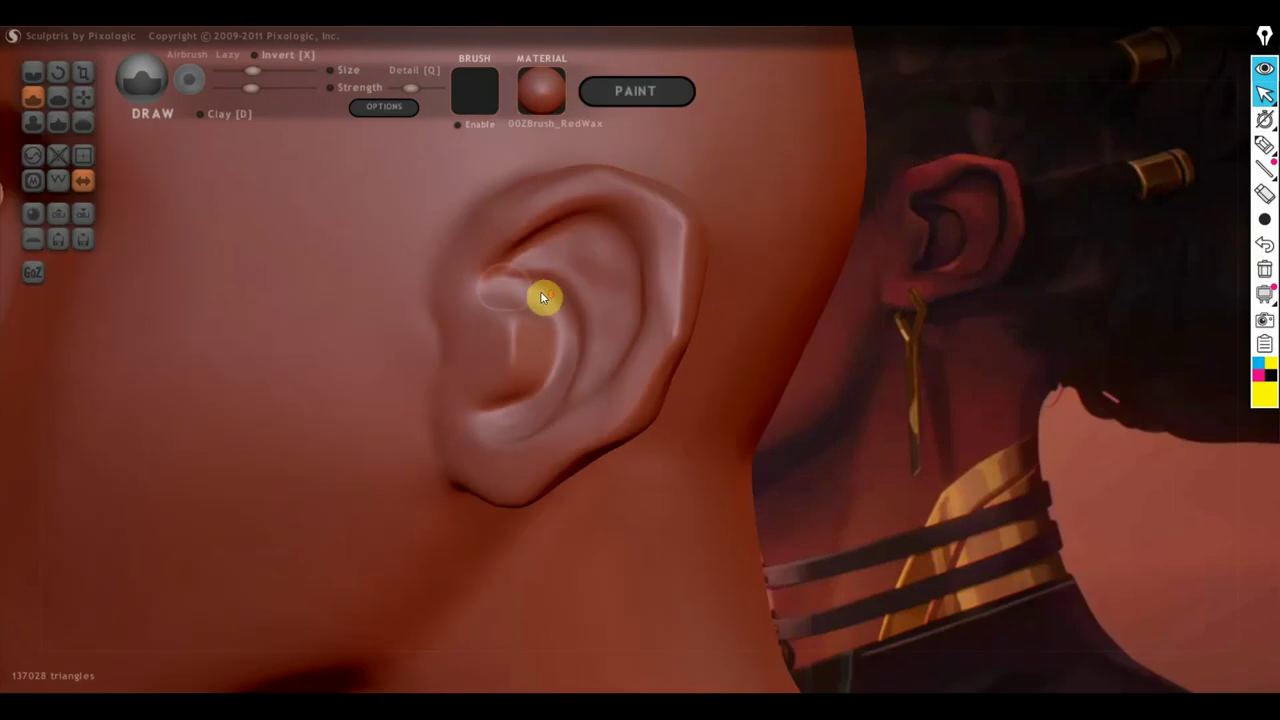
Step: Nudge the inner ear surface with Grab, add an upper-ear ridge with Draw, then undo it
left_click(84, 97)
scroll(516, 314, "up", 2)
scroll(530, 305, "down", 2)
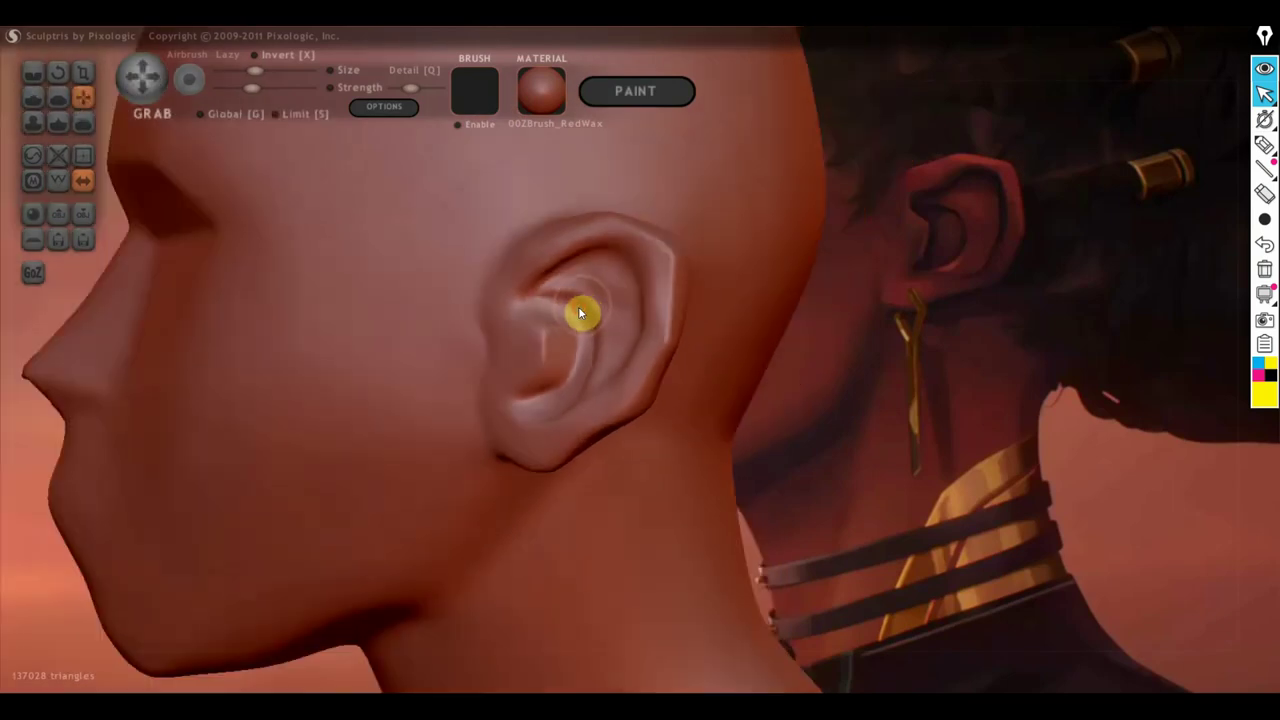
left_click_drag(607, 339, 607, 358)
left_click(33, 97)
scroll(519, 323, "up", 2)
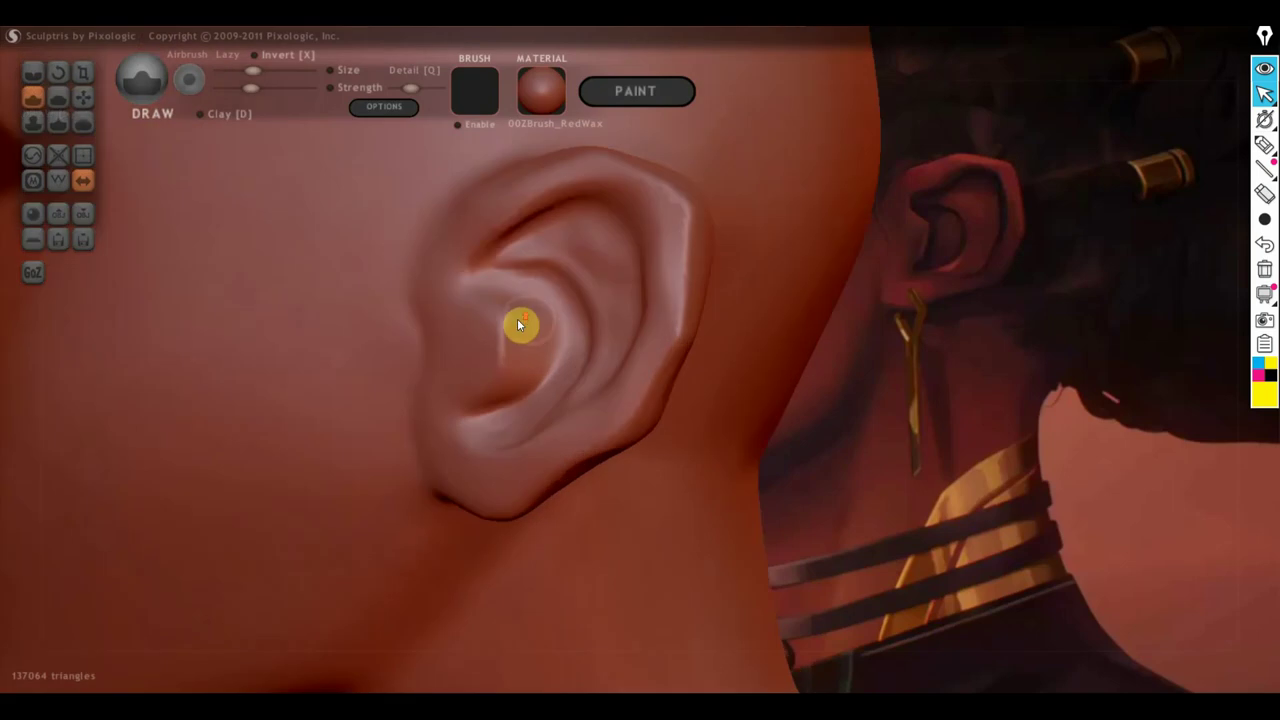
left_click_drag(593, 257, 554, 251)
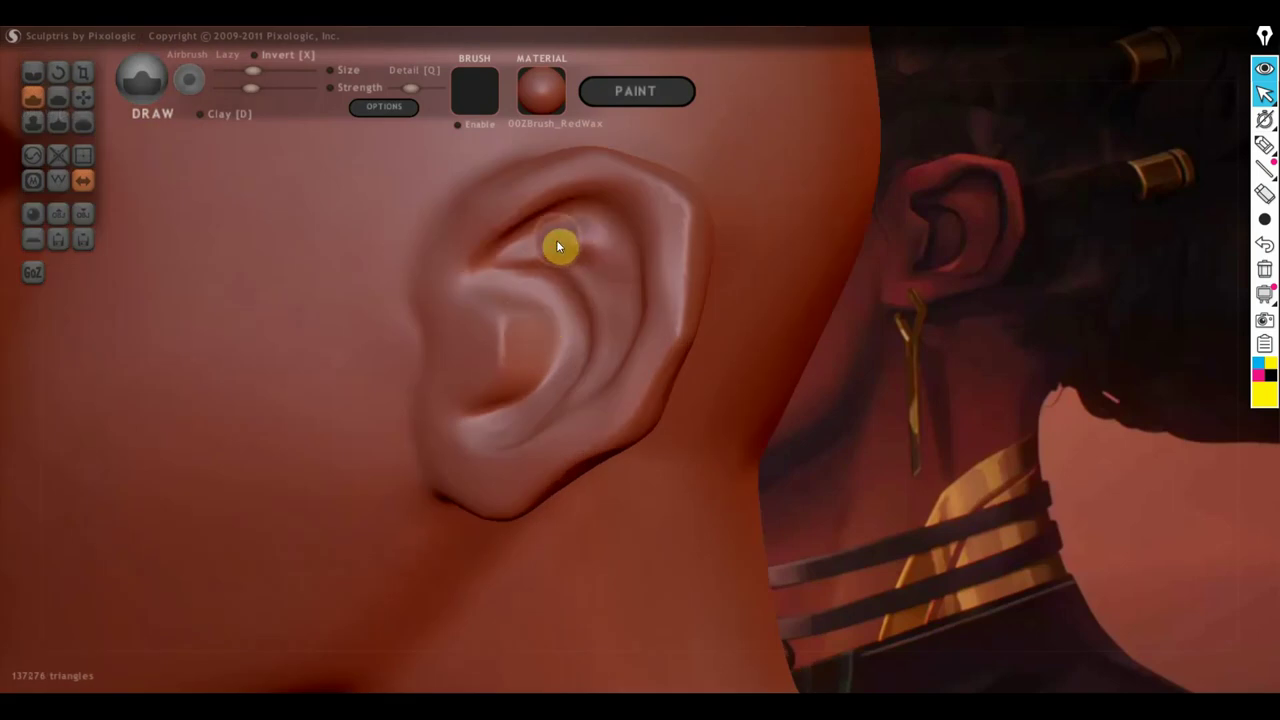
key("ctrl+z")
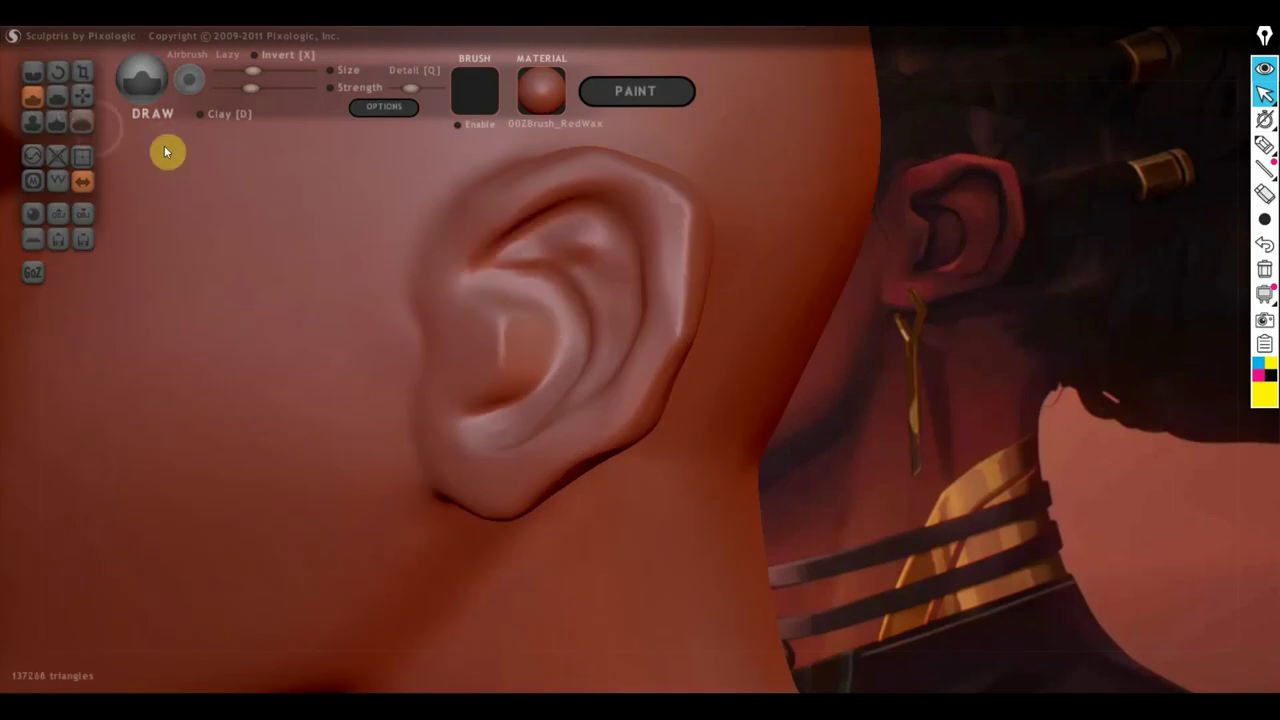
Step: Flatten the upper inner ear and the outer and lower ear rim
left_click(60, 99)
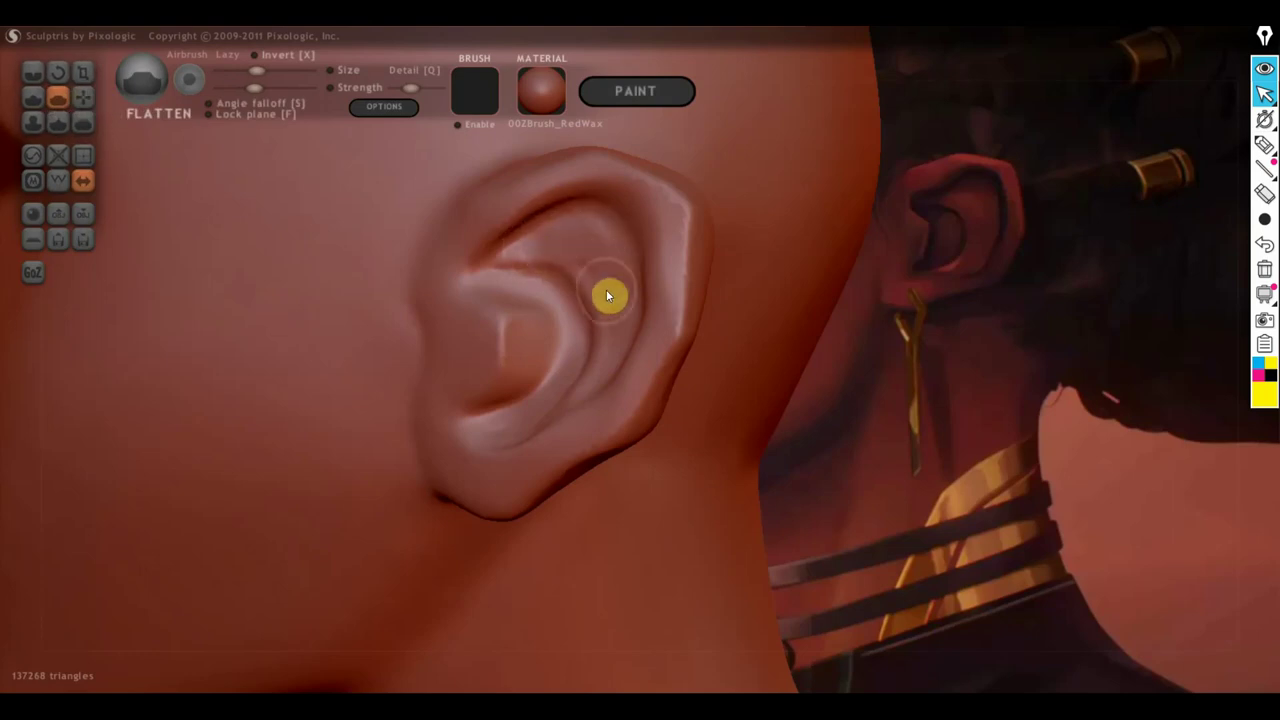
left_click_drag(606, 291, 626, 291)
scroll(596, 241, "up", 3)
scroll(752, 231, "up", 2)
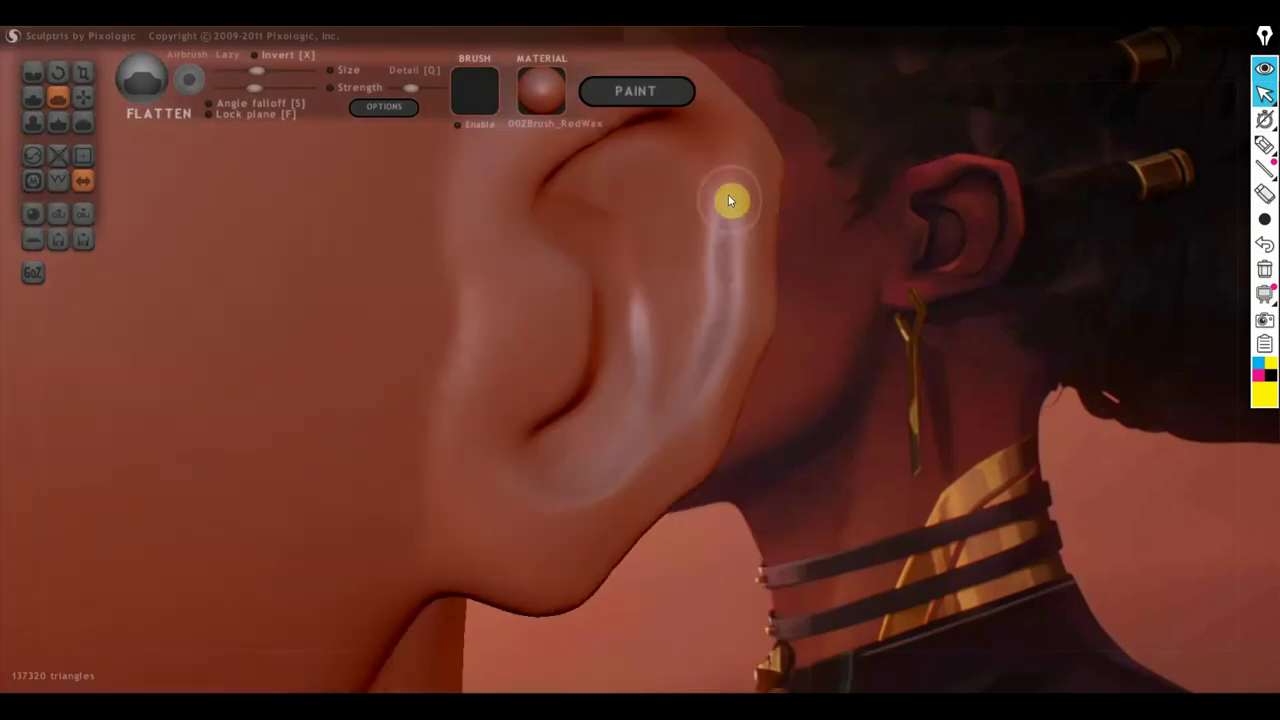
left_click_drag(712, 182, 707, 270)
scroll(704, 195, "up", 2)
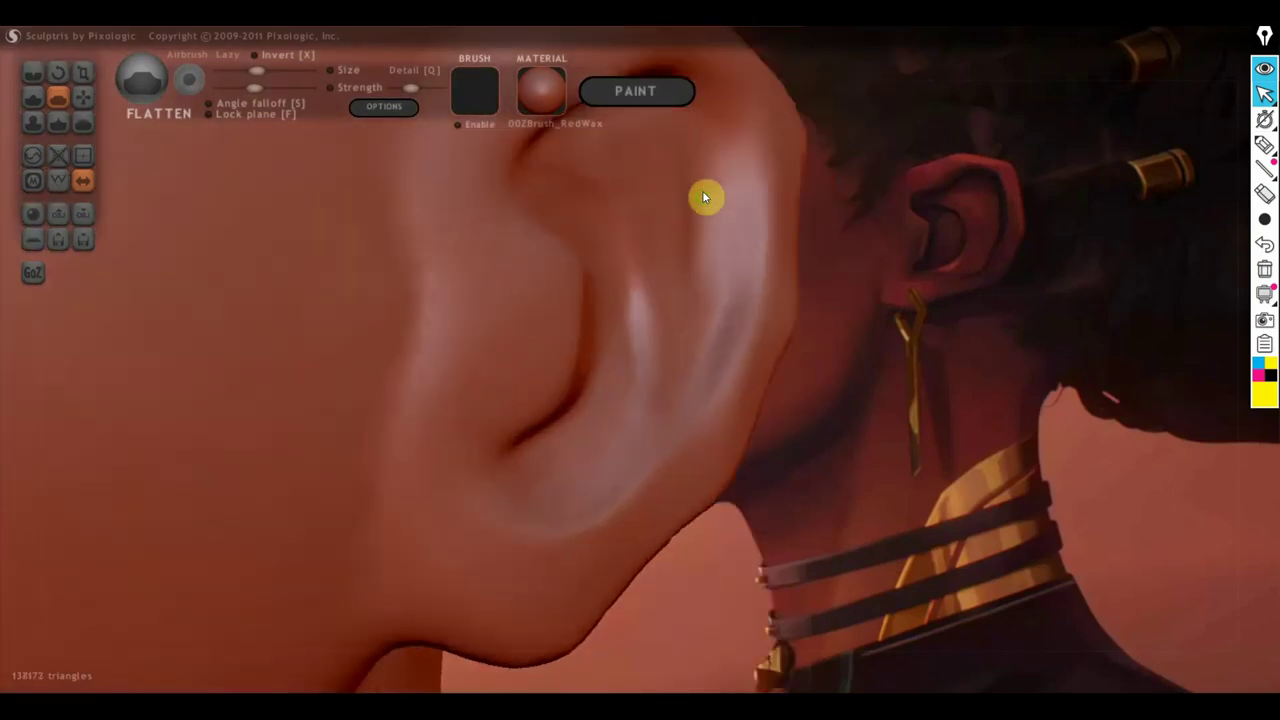
mouse_move(769, 186)
left_mouse_down()
mouse_move(674, 167)
mouse_move(677, 222)
left_mouse_up()
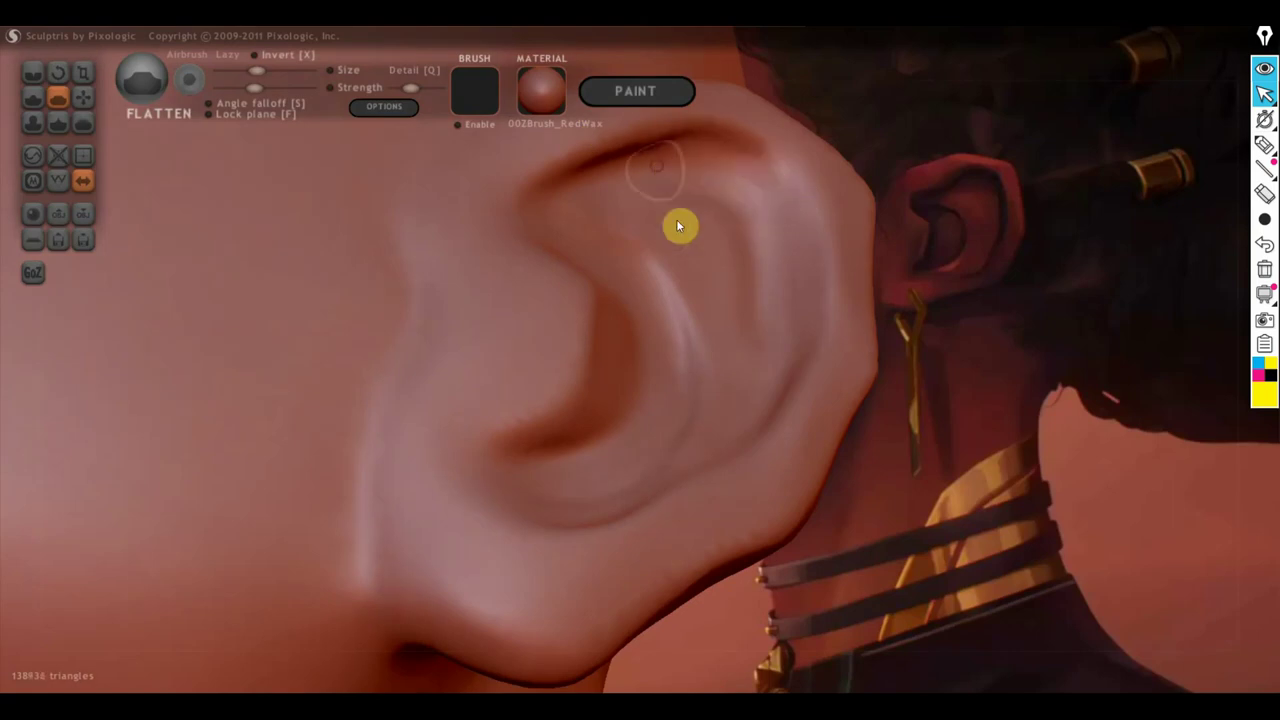
right_click_drag(677, 222, 800, 380)
left_click_drag(717, 286, 736, 240)
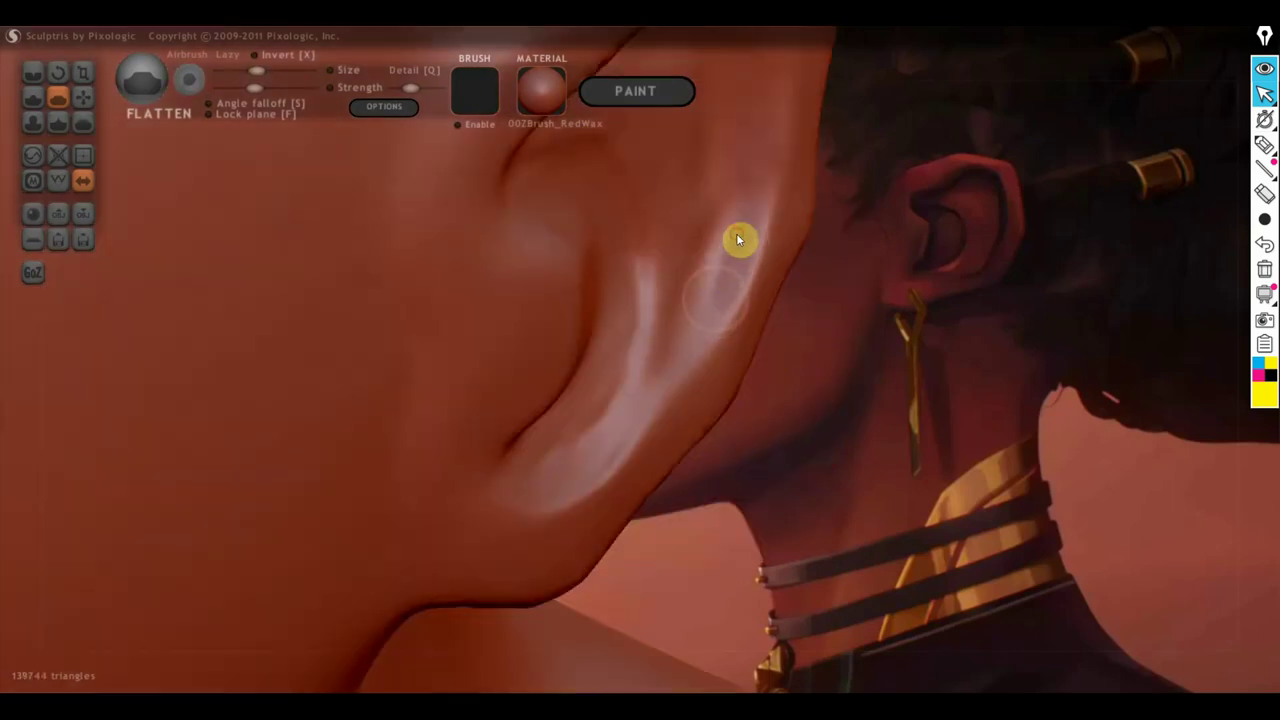
right_click_drag(689, 351, 744, 402)
left_click_drag(662, 327, 598, 447)
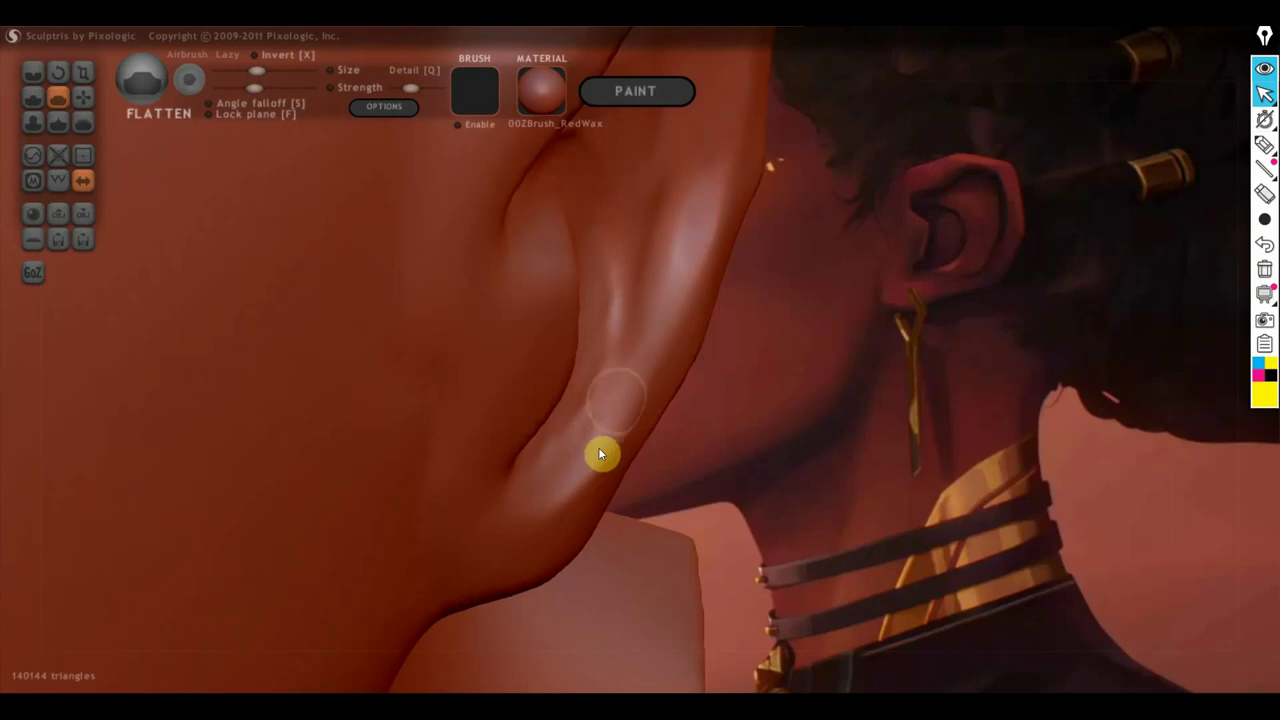
Step: Flatten and reshape the earlobe, then view the whole head profile
scroll(605, 431, "up", 2)
scroll(599, 436, "down", 2)
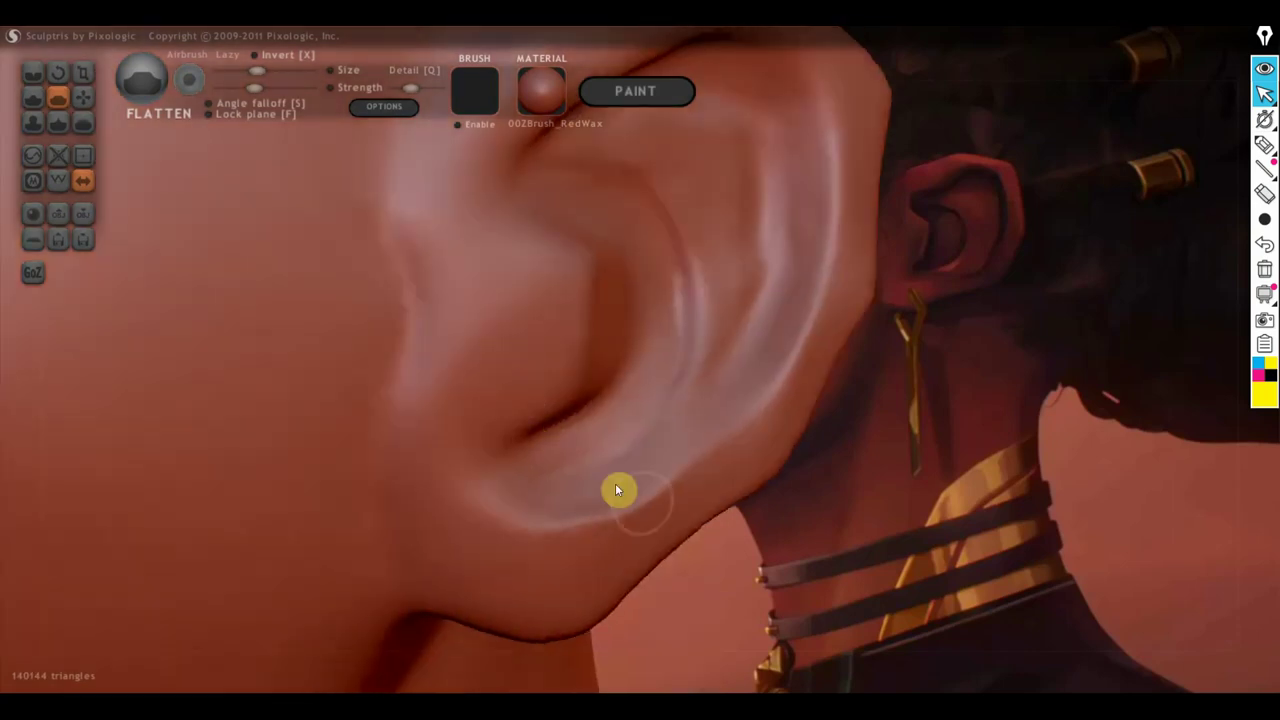
left_click_drag(590, 520, 510, 540)
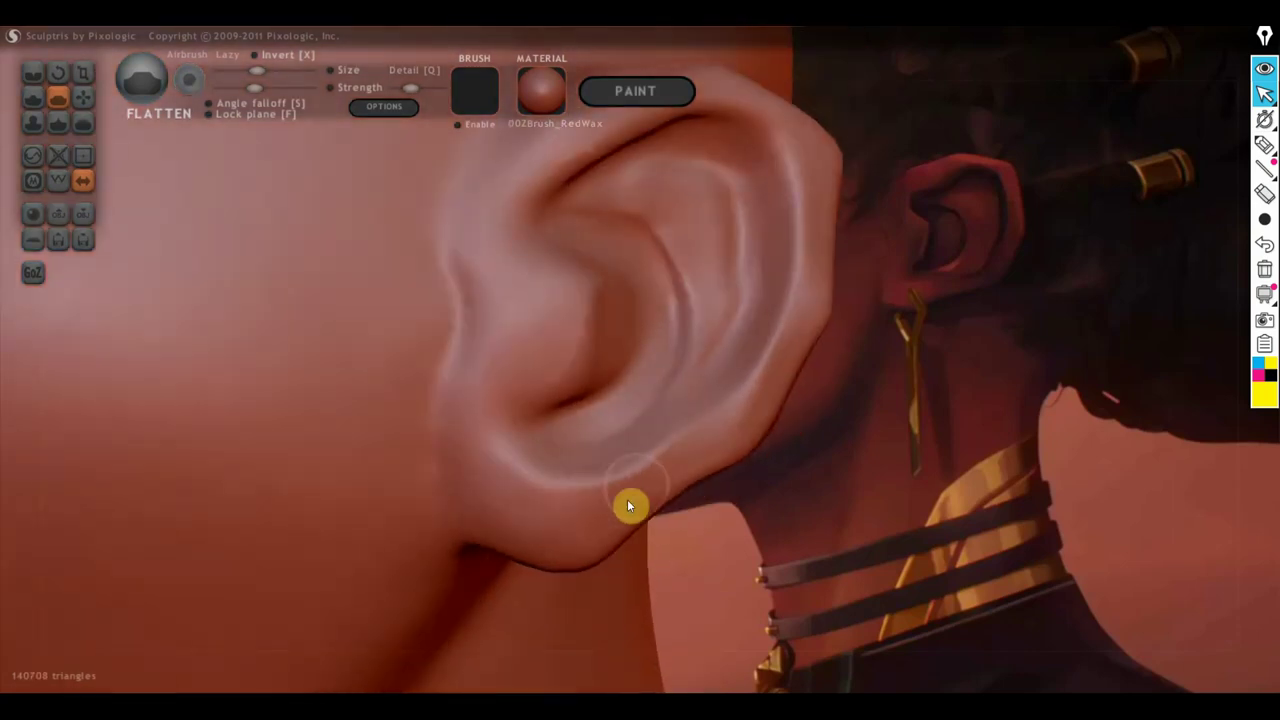
mouse_move(645, 445)
left_mouse_down()
mouse_move(502, 481)
mouse_move(629, 497)
mouse_move(609, 506)
mouse_move(510, 466)
mouse_move(499, 517)
mouse_move(497, 451)
mouse_move(523, 466)
mouse_move(491, 449)
mouse_move(477, 489)
mouse_move(523, 446)
mouse_move(529, 515)
mouse_move(569, 511)
left_mouse_up()
scroll(569, 497, "down", 3)
scroll(691, 466, "down", 3)
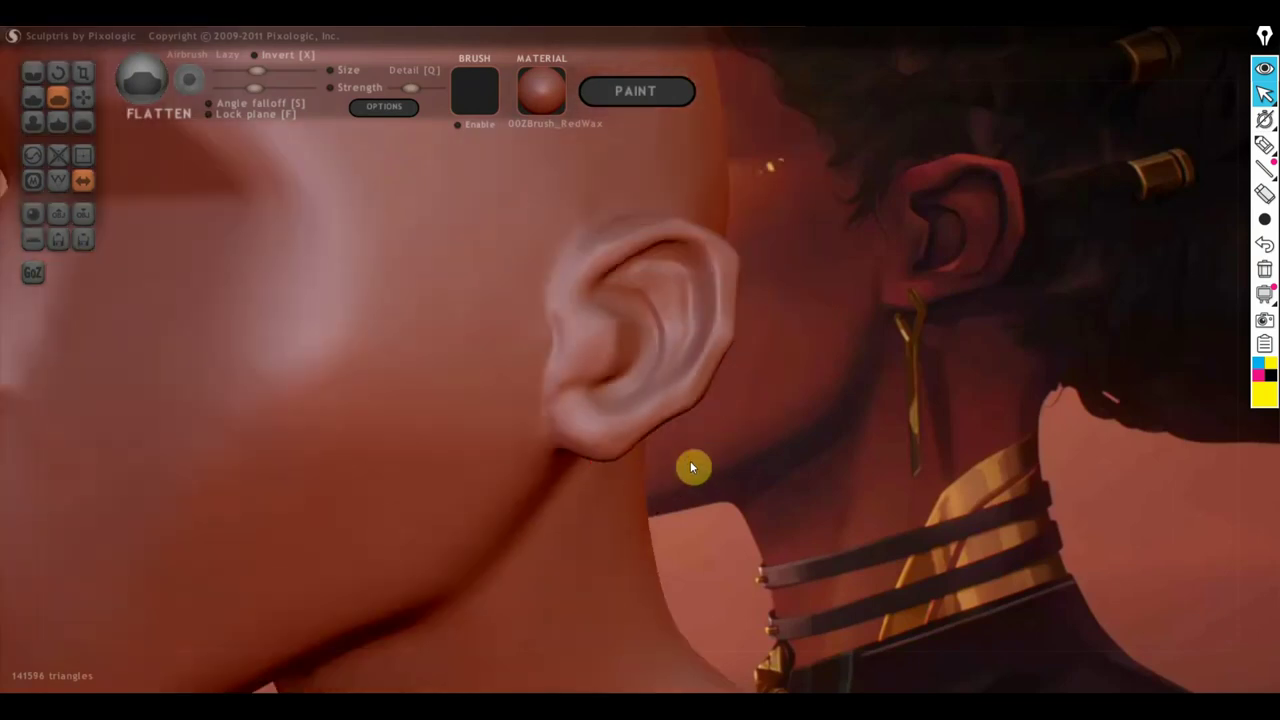
scroll(732, 457, "down", 3)
mouse_move(732, 457)
left_mouse_down()
mouse_move(706, 452)
mouse_move(969, 383)
mouse_move(928, 388)
mouse_move(955, 399)
left_mouse_up()
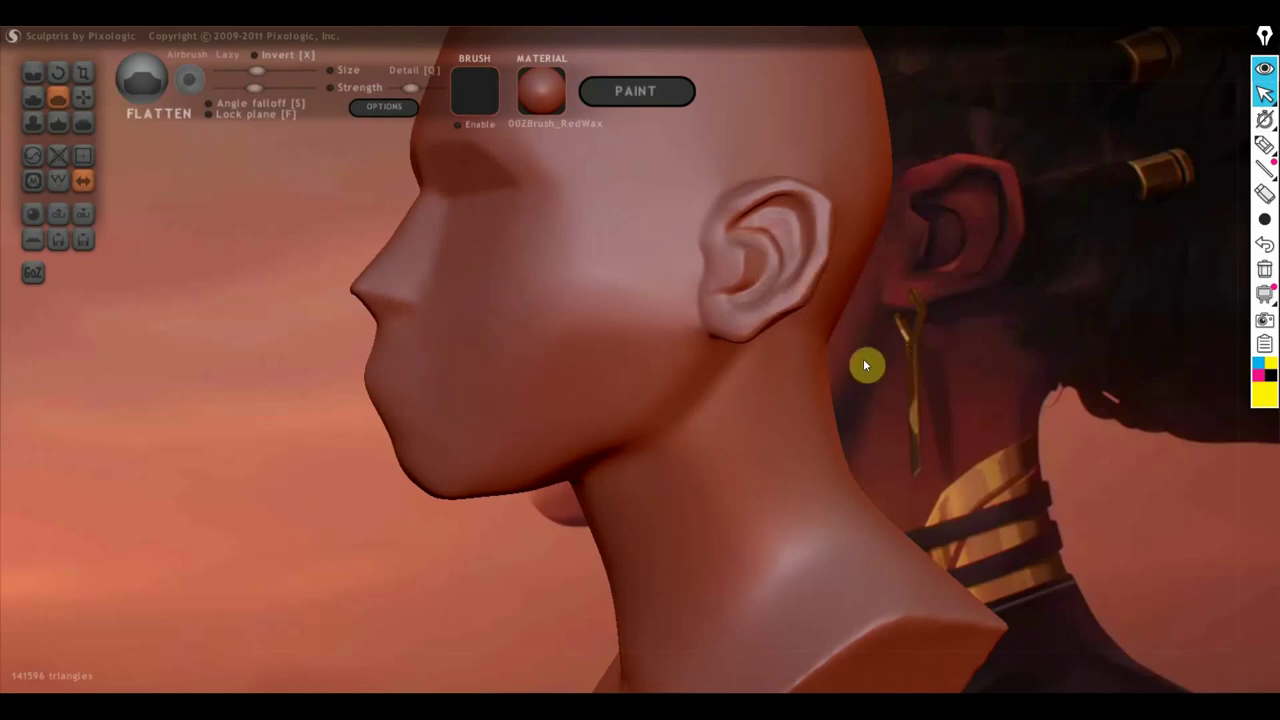
Step: Flatten and smooth the concha and its crease, checking the ear from nearby angles
scroll(900, 360, "up", 2)
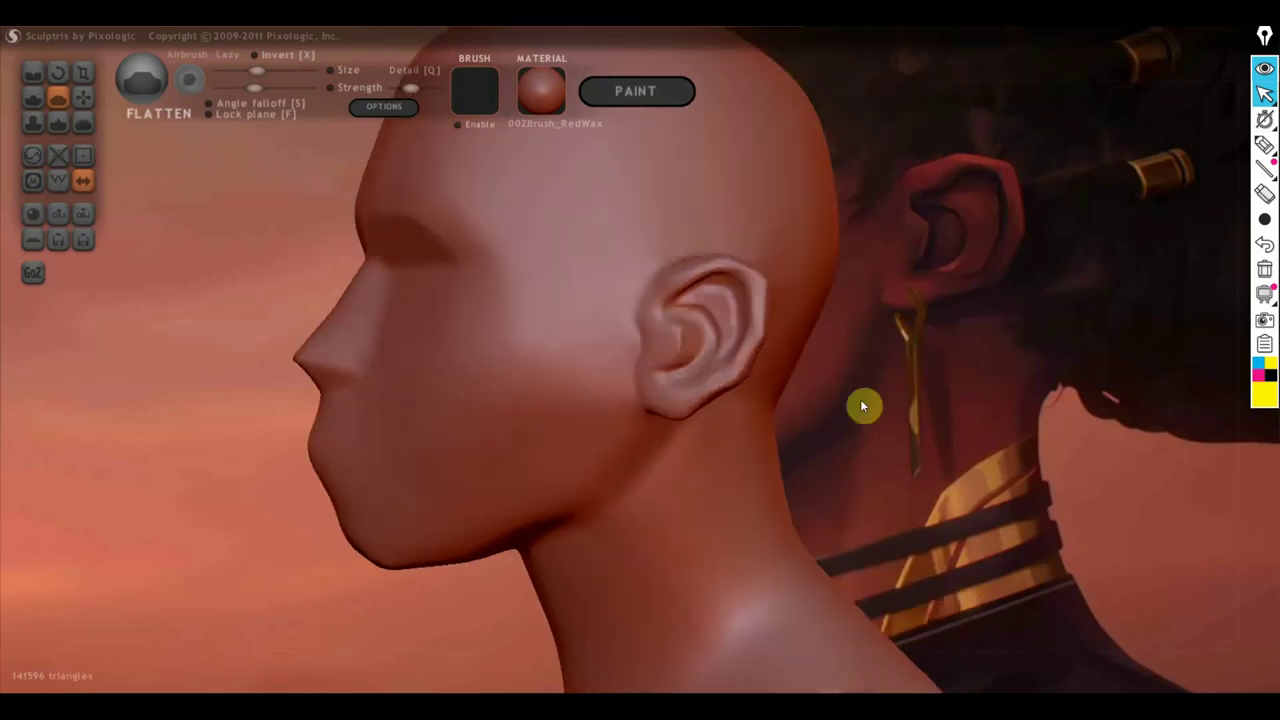
scroll(829, 449, "up", 5)
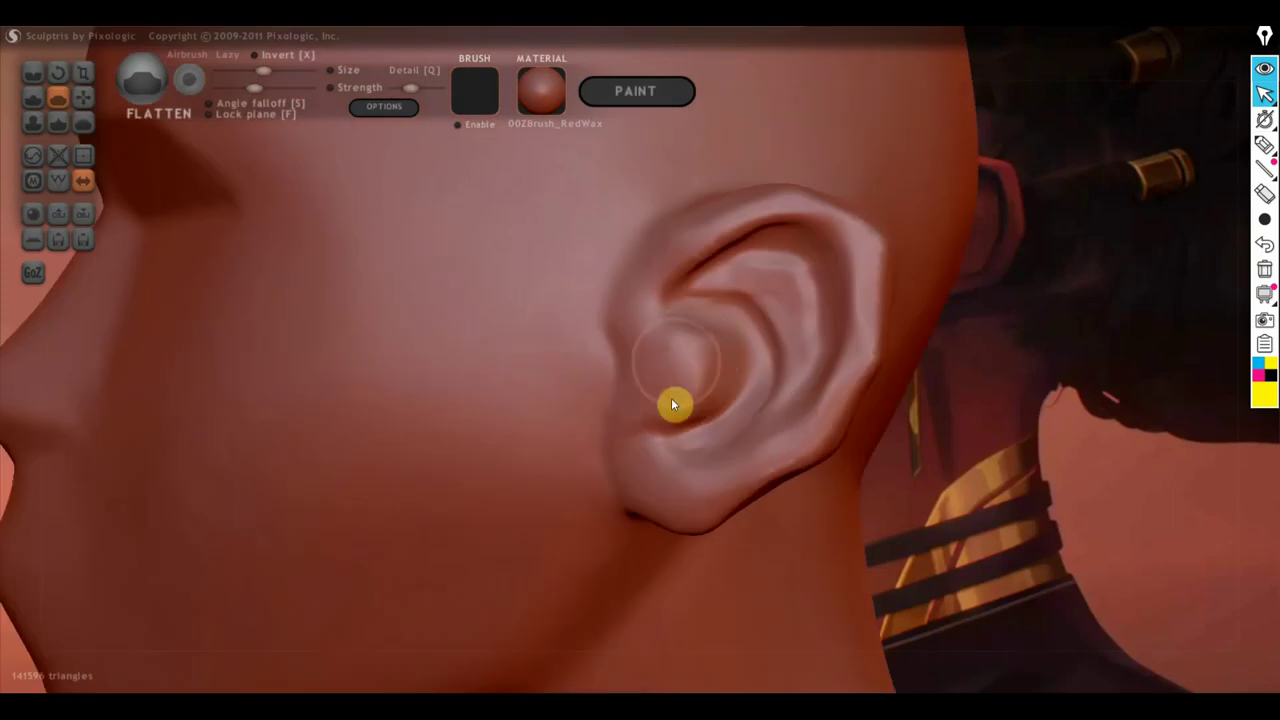
mouse_move(681, 366)
left_mouse_down()
mouse_move(663, 371)
mouse_move(689, 351)
mouse_move(666, 397)
mouse_move(680, 366)
mouse_move(711, 397)
mouse_move(720, 354)
mouse_move(717, 381)
left_mouse_up()
scroll(717, 380, "down", 3)
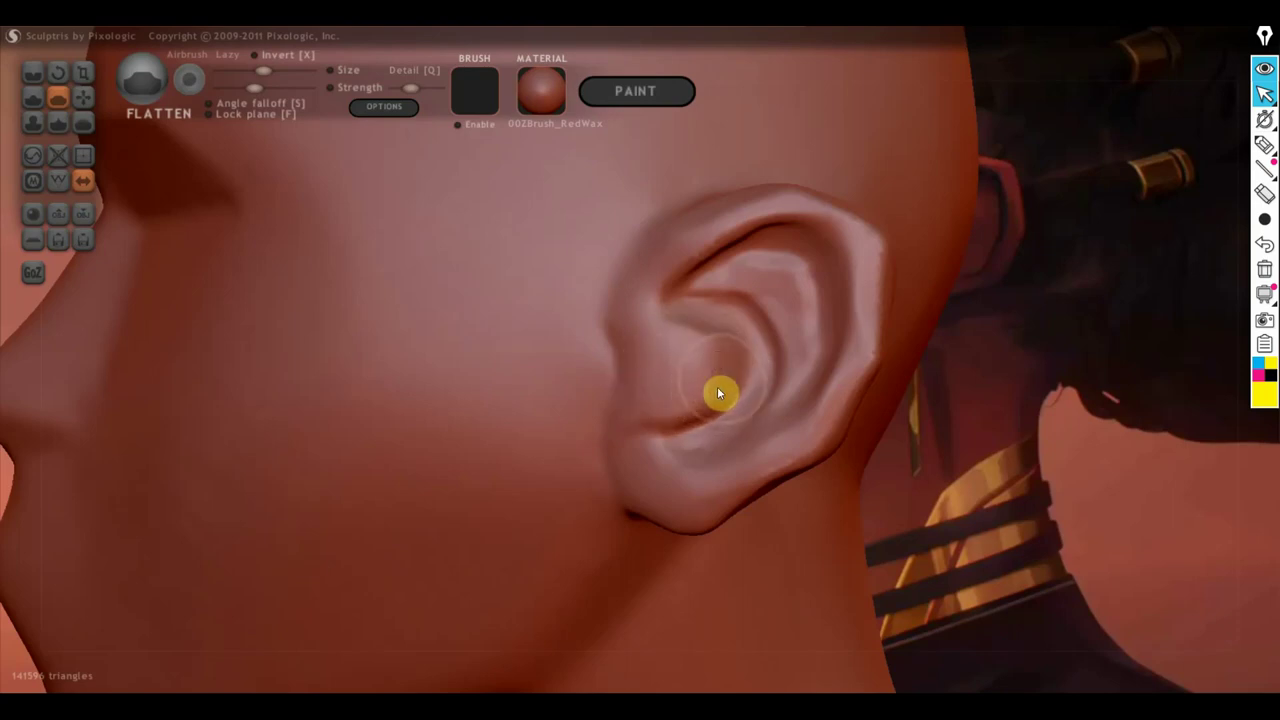
mouse_move(717, 386)
right_mouse_down()
mouse_move(814, 404)
mouse_move(705, 415)
right_mouse_up()
scroll(705, 405, "up", 3)
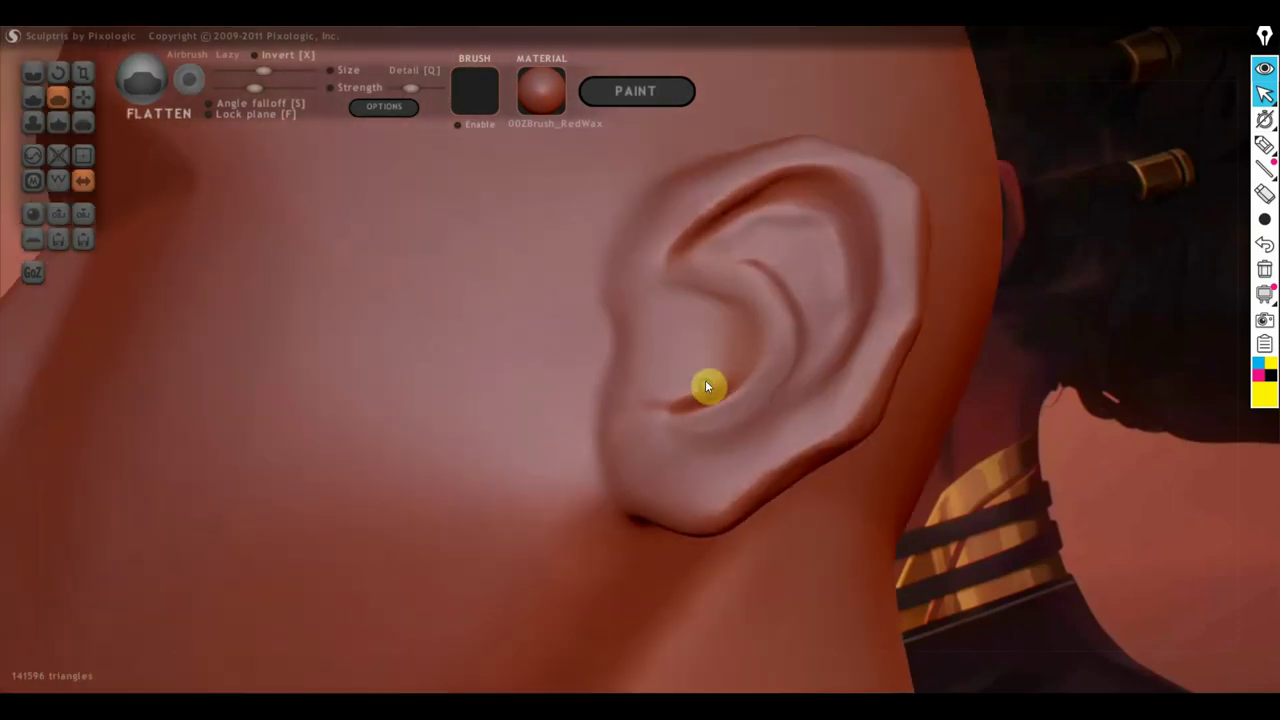
scroll(724, 372, "up", 2)
scroll(738, 372, "up", 3)
mouse_move(746, 366)
left_mouse_down()
mouse_move(800, 377)
mouse_move(711, 423)
mouse_move(826, 374)
mouse_move(727, 428)
mouse_move(797, 397)
mouse_move(791, 414)
left_mouse_up()
scroll(795, 420, "down", 2)
right_click_drag(803, 426, 868, 535)
scroll(860, 530, "down", 3)
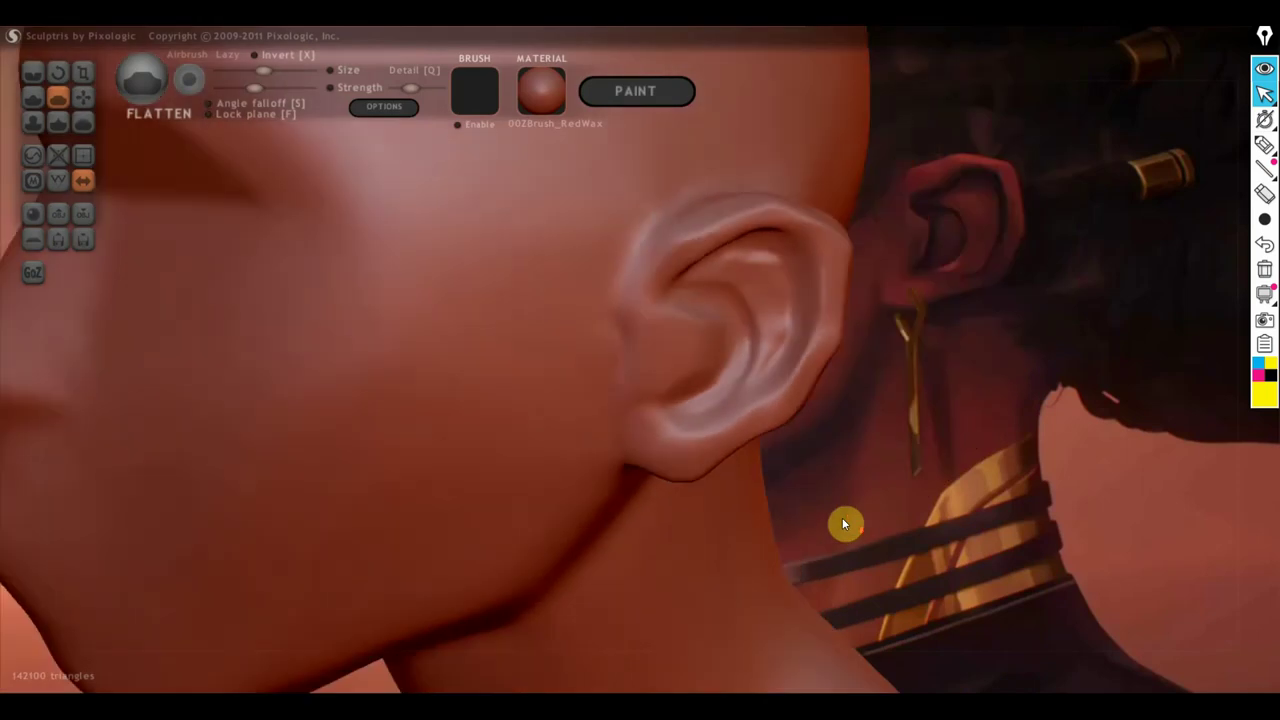
scroll(822, 500, "down", 1)
scroll(826, 497, "down", 1)
scroll(826, 492, "up", 1)
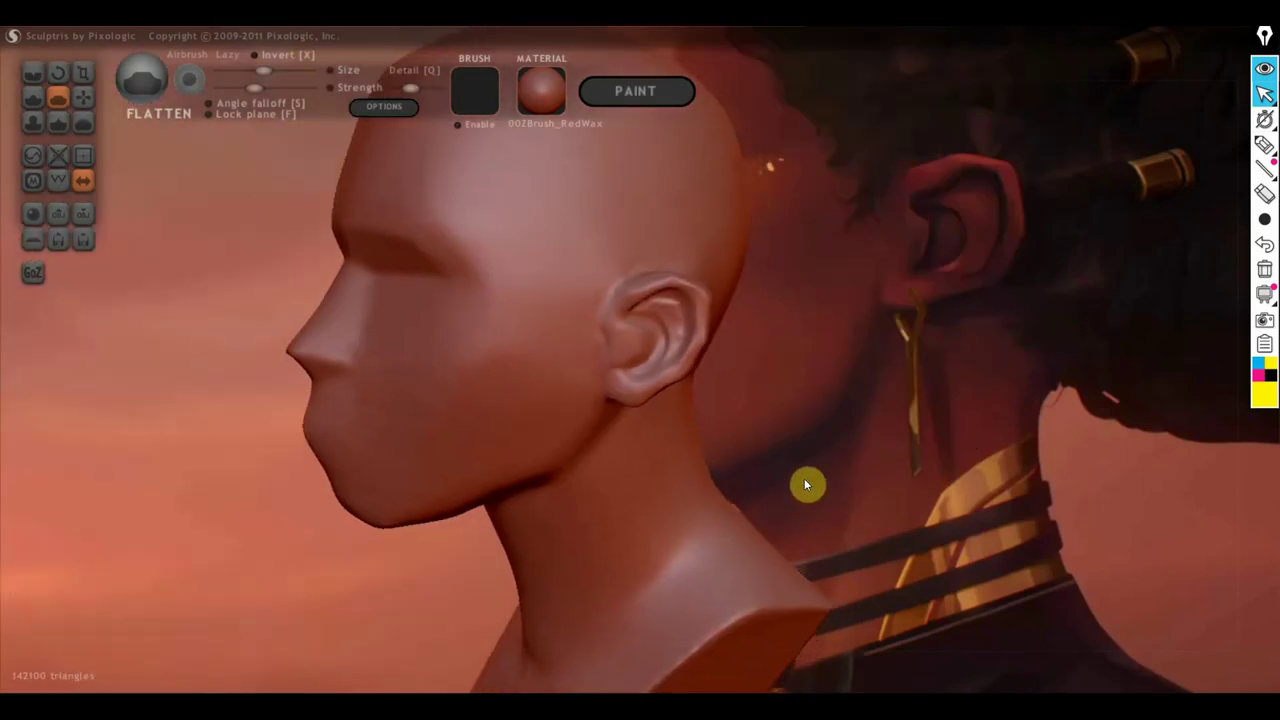
right_click_drag(806, 480, 784, 466)
Step: Grab-pull the inner ear, then place the bust beside the reference face at a matching angle
left_click(92, 96)
scroll(384, 289, "up", 2)
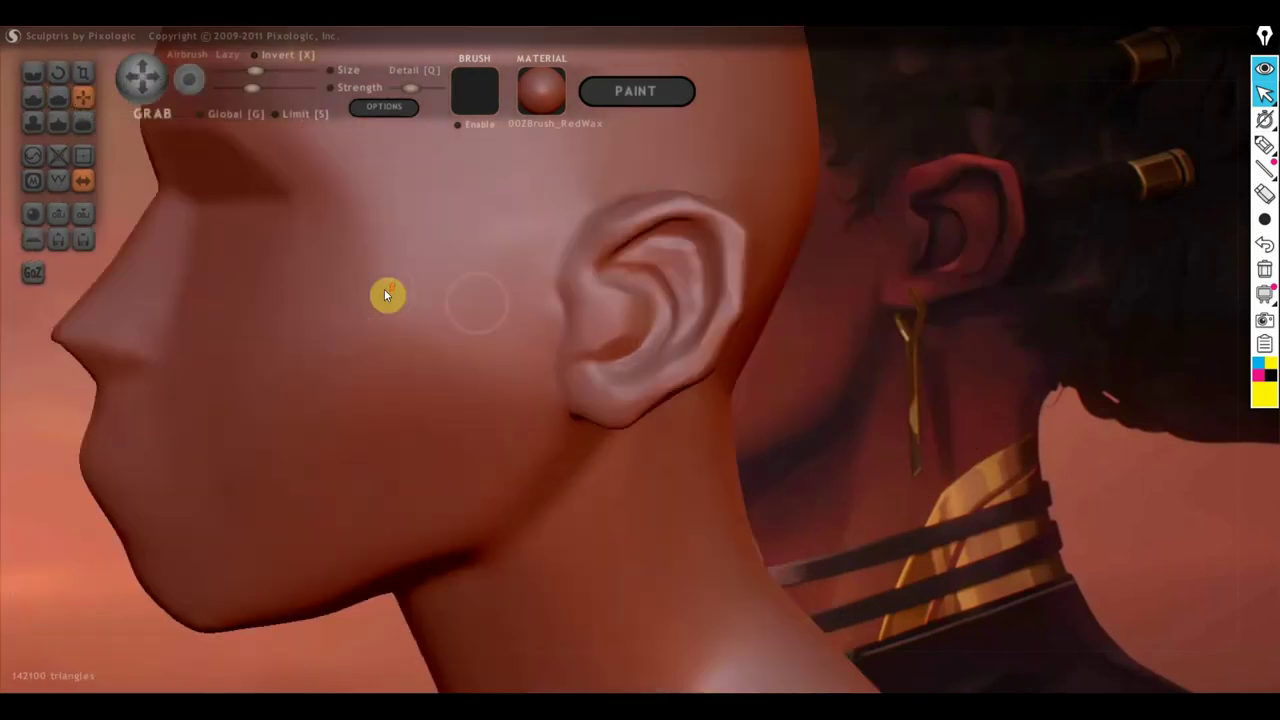
scroll(608, 333, "up", 1)
scroll(627, 338, "down", 1)
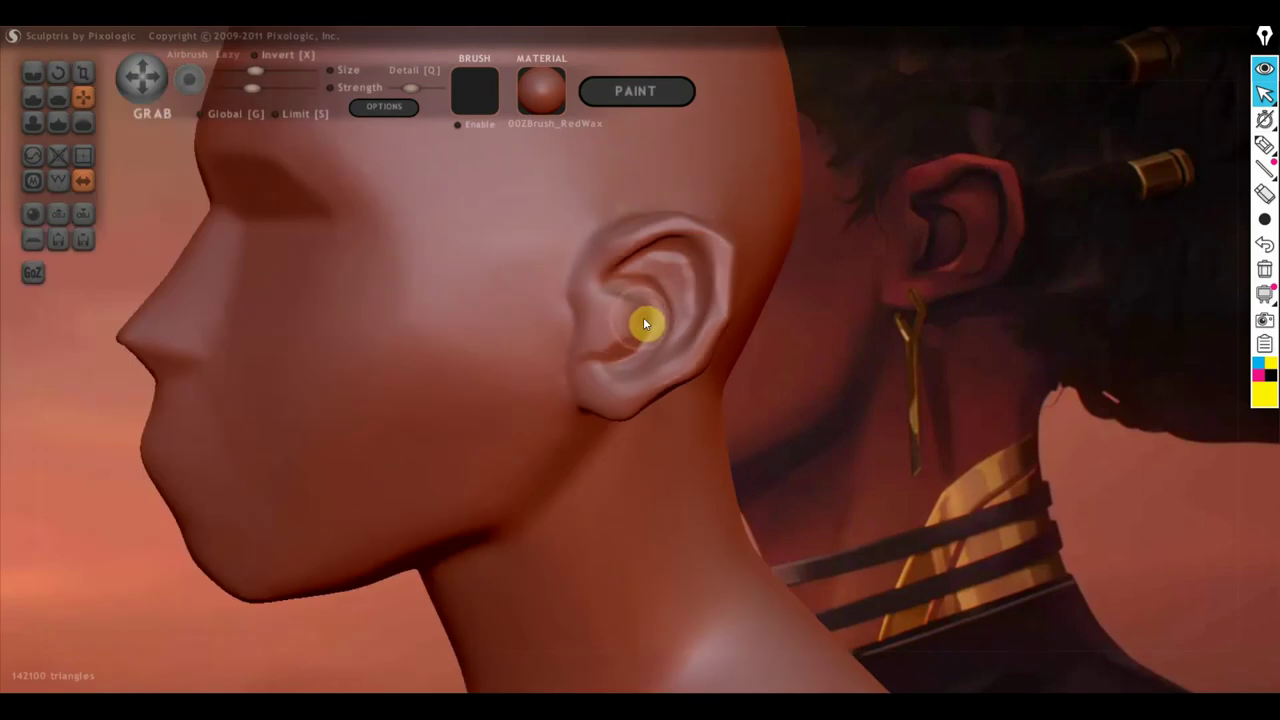
mouse_move(628, 319)
left_mouse_down()
mouse_move(656, 305)
mouse_move(670, 315)
left_mouse_up()
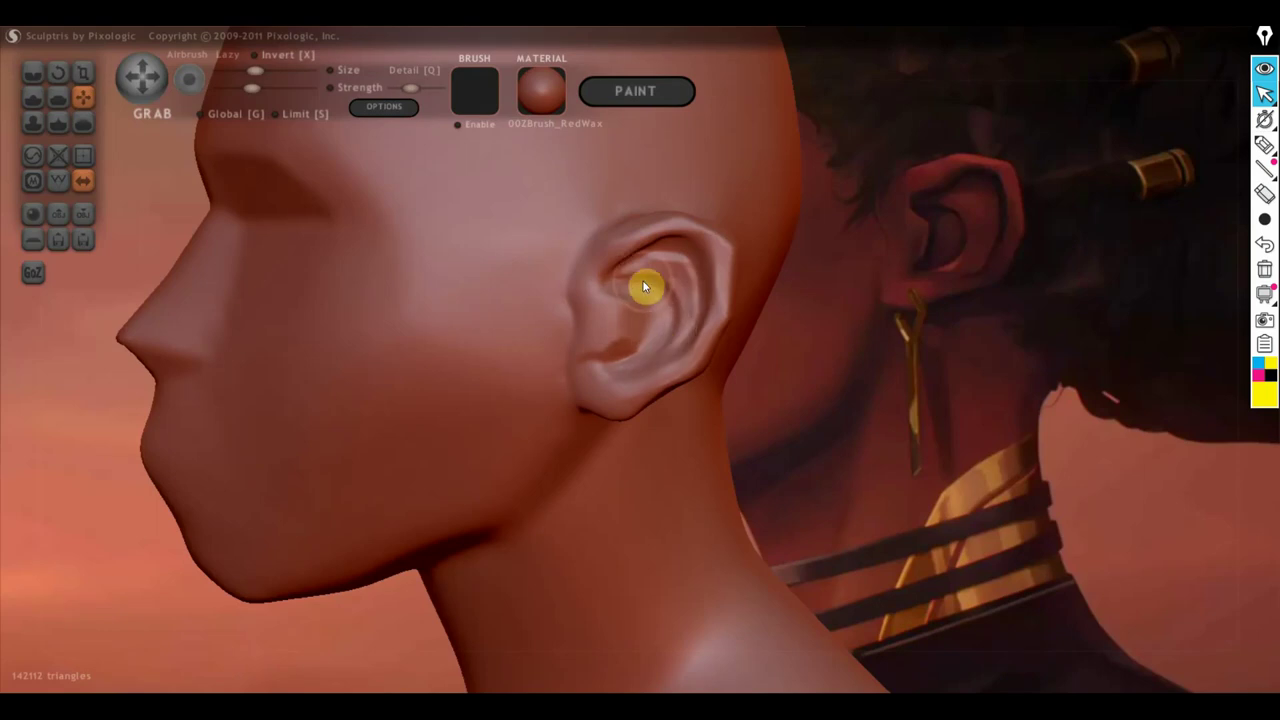
scroll(618, 283, "down", 3)
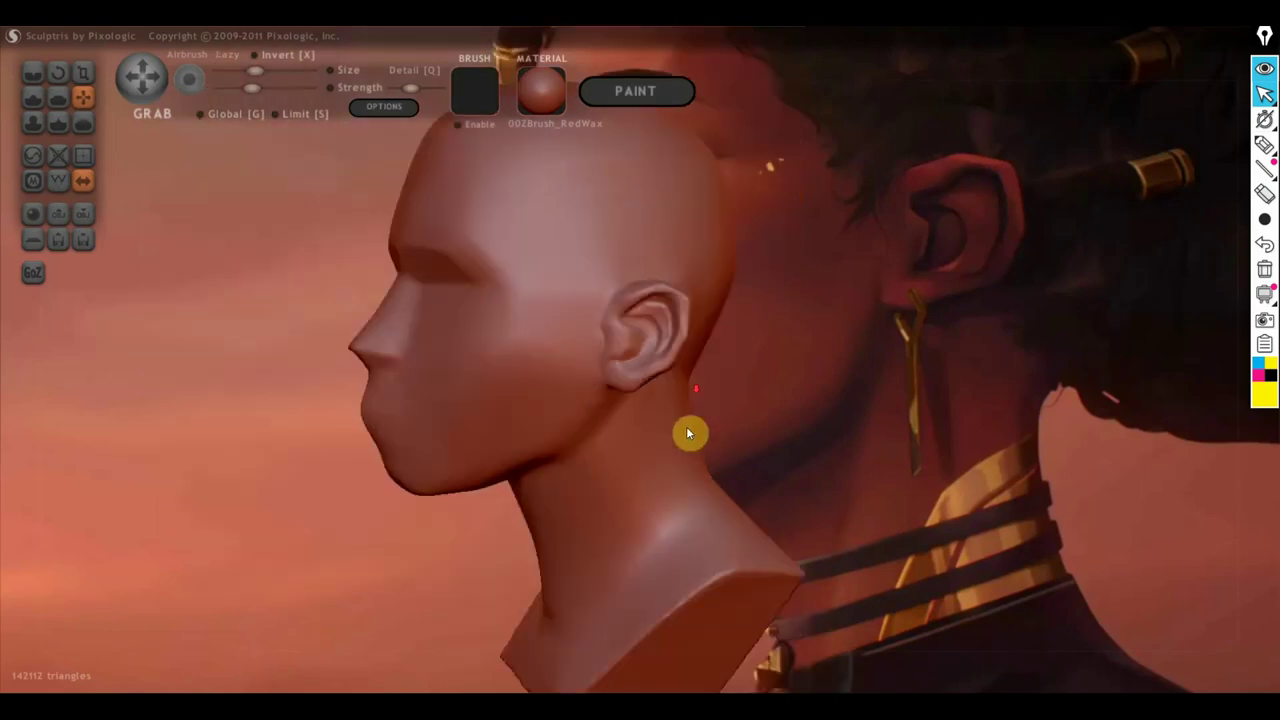
scroll(686, 426, "down", 2)
left_click_drag(699, 465, 711, 456, "alt")
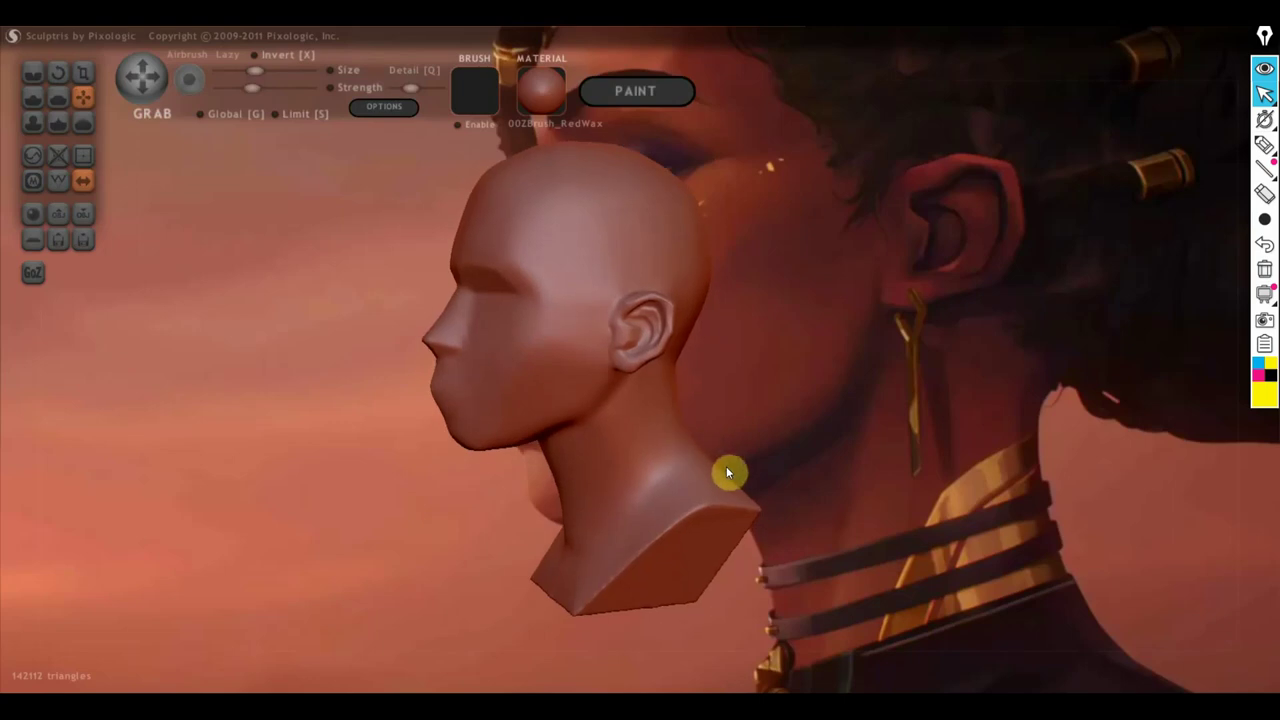
mouse_move(812, 476)
left_mouse_down("alt")
mouse_move(627, 480)
mouse_move(743, 480)
mouse_move(629, 514)
left_mouse_up("alt")
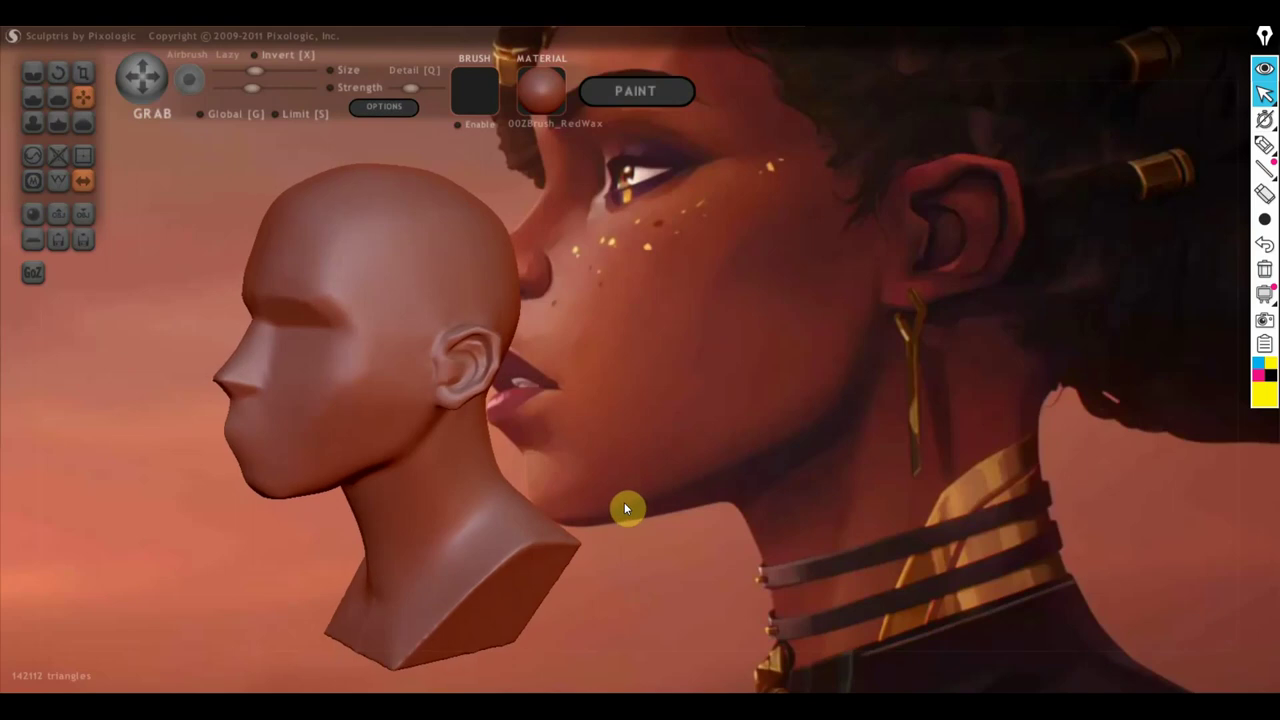
mouse_move(563, 203)
left_mouse_down()
mouse_move(671, 405)
mouse_move(597, 402)
mouse_move(585, 438)
mouse_move(522, 437)
left_mouse_up()
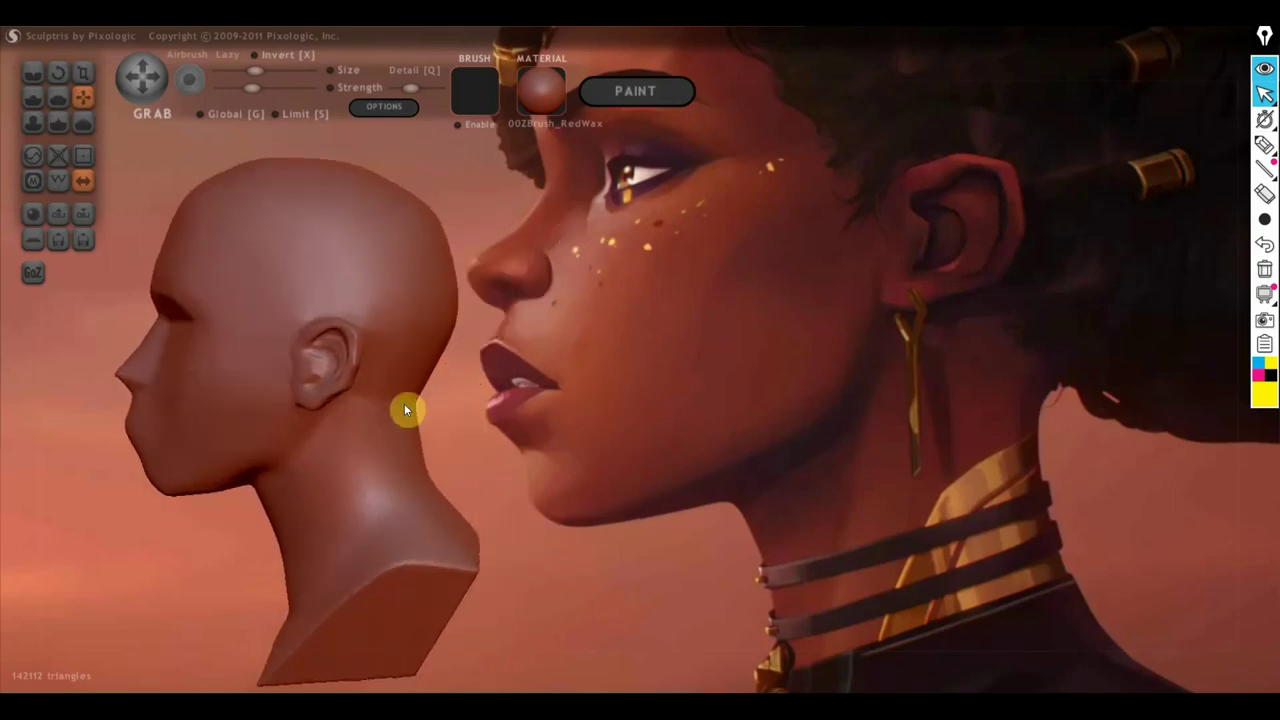
left_click_drag(404, 405, 478, 396)
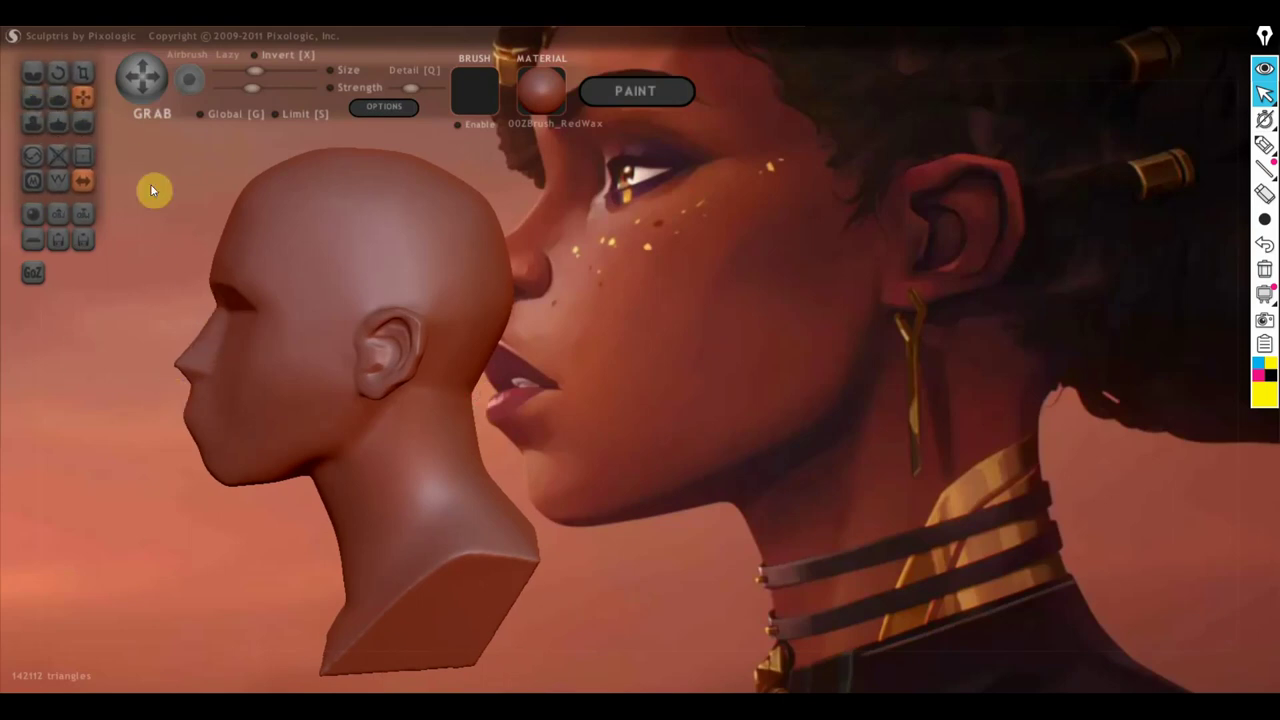
Step: Enlarge the Grab brush and pull the eye socket, under-eye area and left brow into shape
left_click_drag(255, 70, 266, 70)
mouse_move(228, 338)
left_mouse_down()
mouse_move(237, 324)
mouse_move(220, 318)
left_mouse_up()
mouse_move(221, 319)
left_mouse_down()
mouse_move(232, 294)
mouse_move(240, 329)
mouse_move(225, 277)
left_mouse_up()
right_click_drag(211, 283, 246, 303)
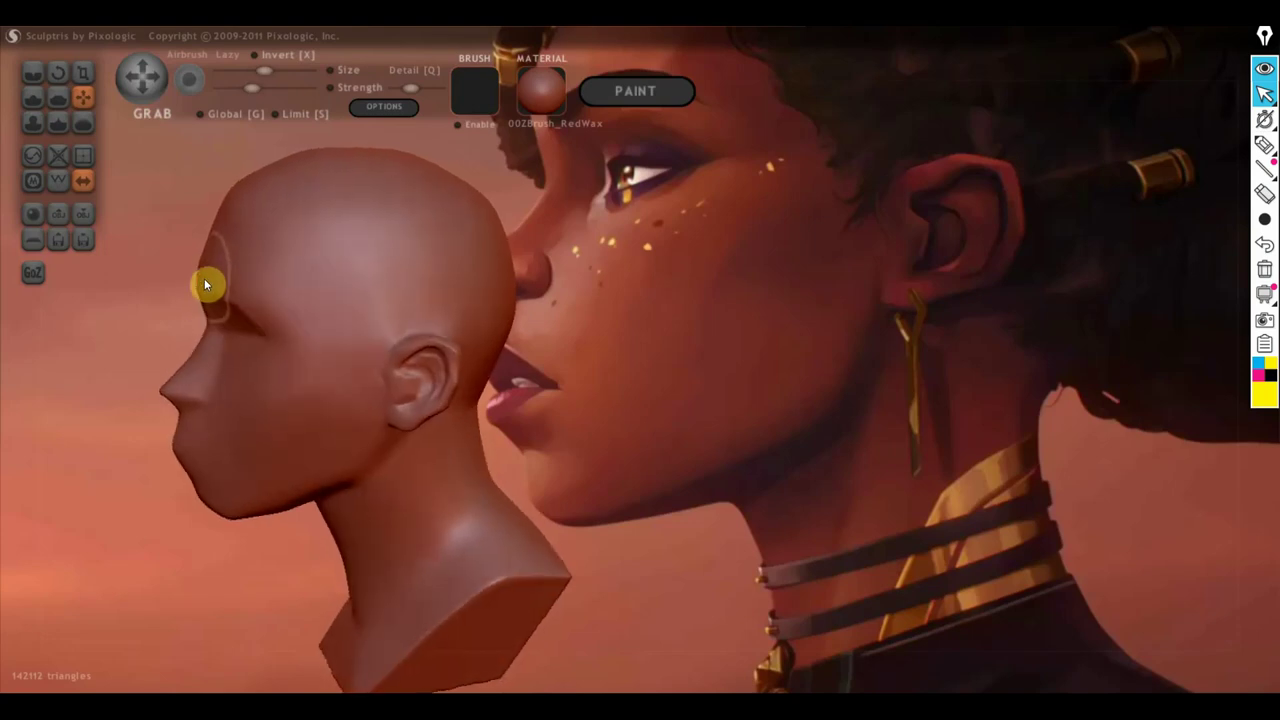
mouse_move(202, 284)
left_mouse_down()
mouse_move(220, 297)
mouse_move(206, 309)
mouse_move(209, 294)
mouse_move(228, 309)
left_mouse_up()
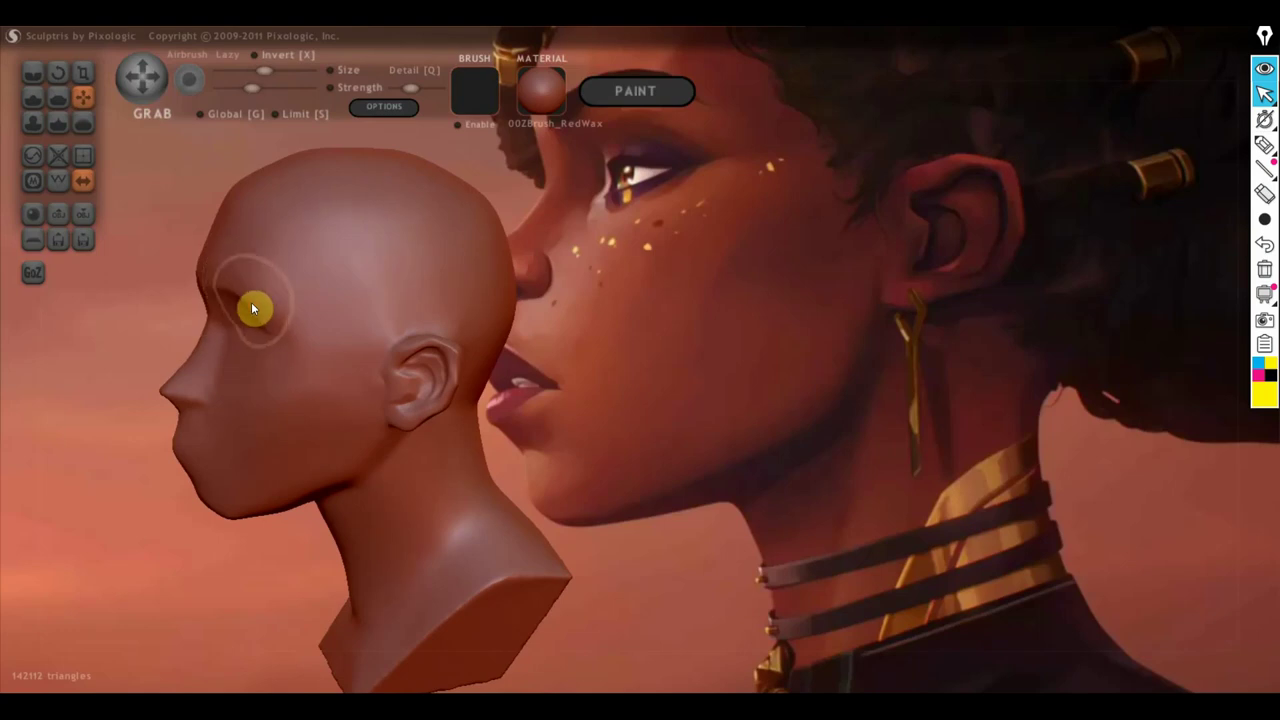
mouse_move(251, 302)
right_mouse_down()
mouse_move(282, 334)
mouse_move(493, 329)
mouse_move(478, 322)
right_mouse_up()
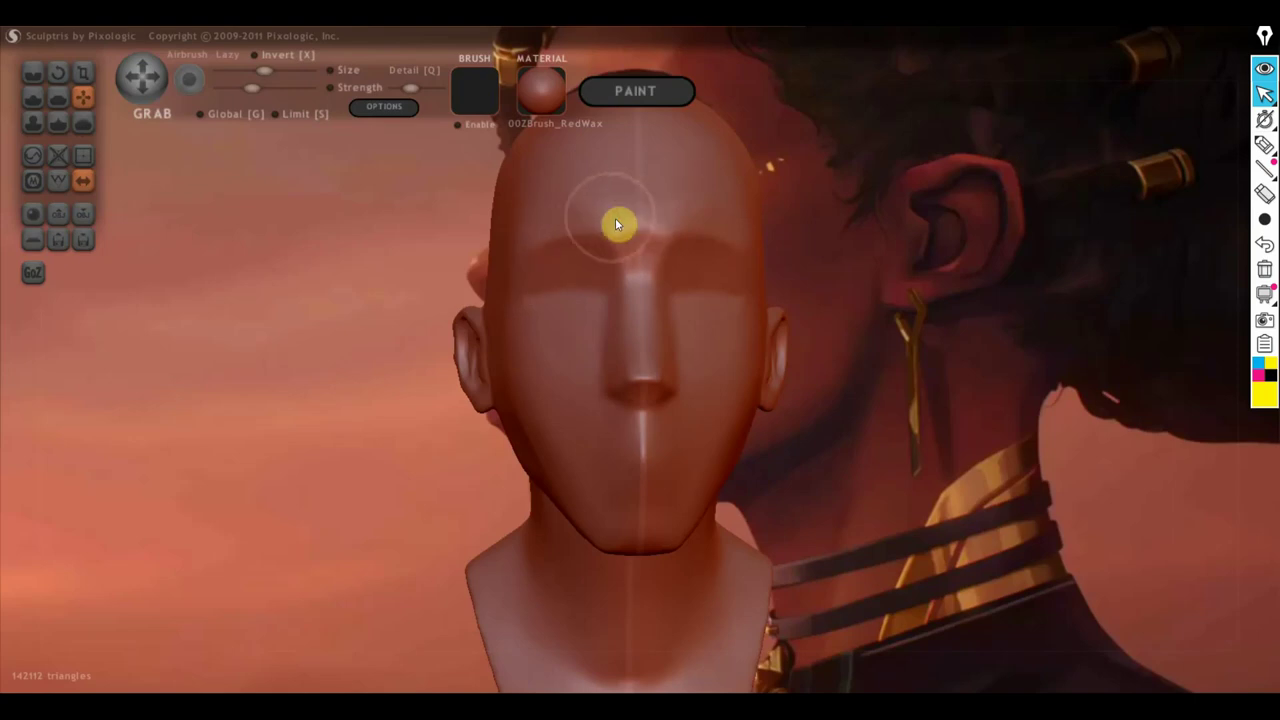
left_click_drag(623, 217, 543, 241)
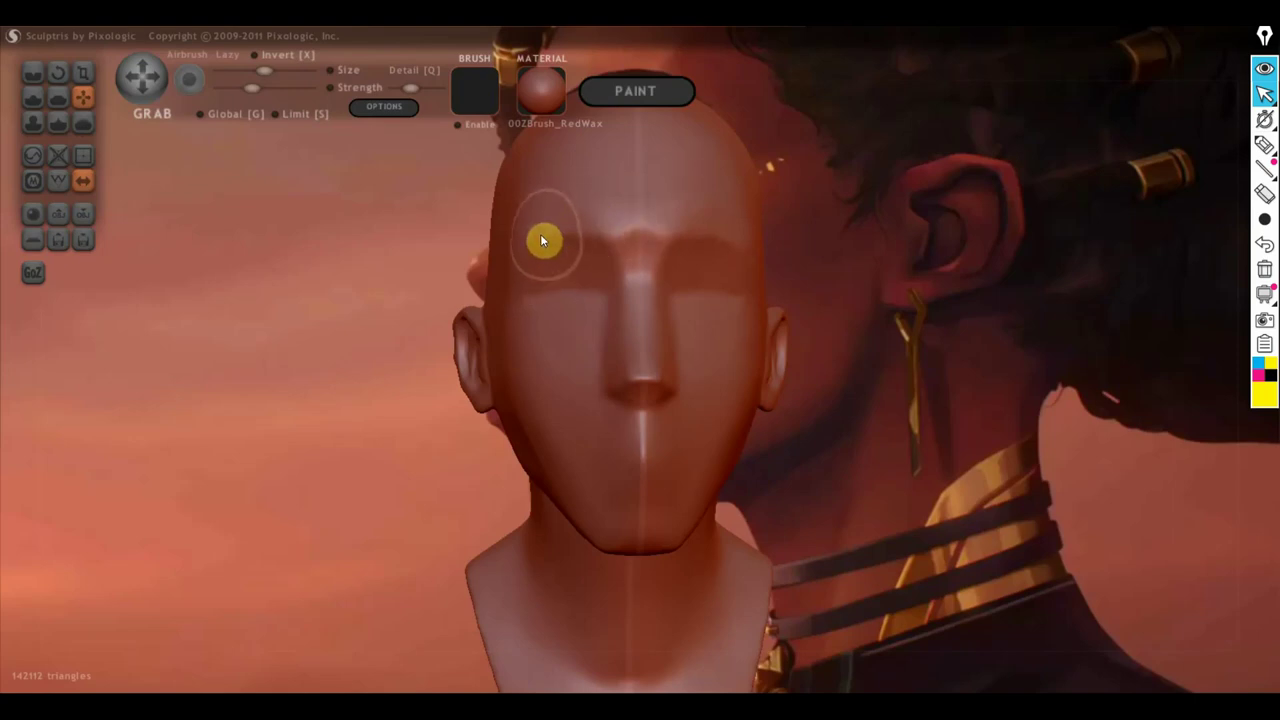
scroll(792, 350, "down", 3)
mouse_move(792, 350)
right_mouse_down("alt")
mouse_move(569, 302)
mouse_move(388, 333)
mouse_move(471, 343)
mouse_move(420, 340)
right_mouse_up("alt")
Step: Orbit the head between front and three-quarter views to compare it with the reference profile
left_click(32, 97)
scroll(196, 298, "up", 3)
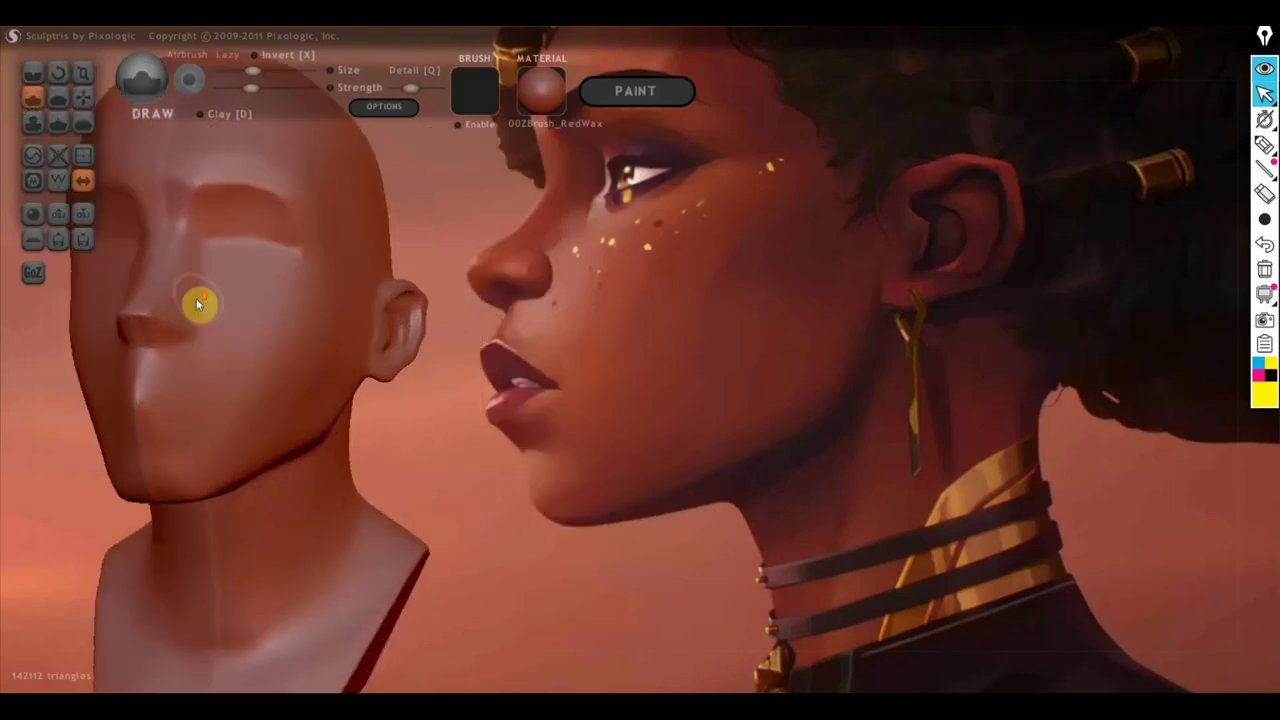
mouse_move(196, 298)
right_mouse_down()
mouse_move(260, 336)
mouse_move(342, 347)
right_mouse_up()
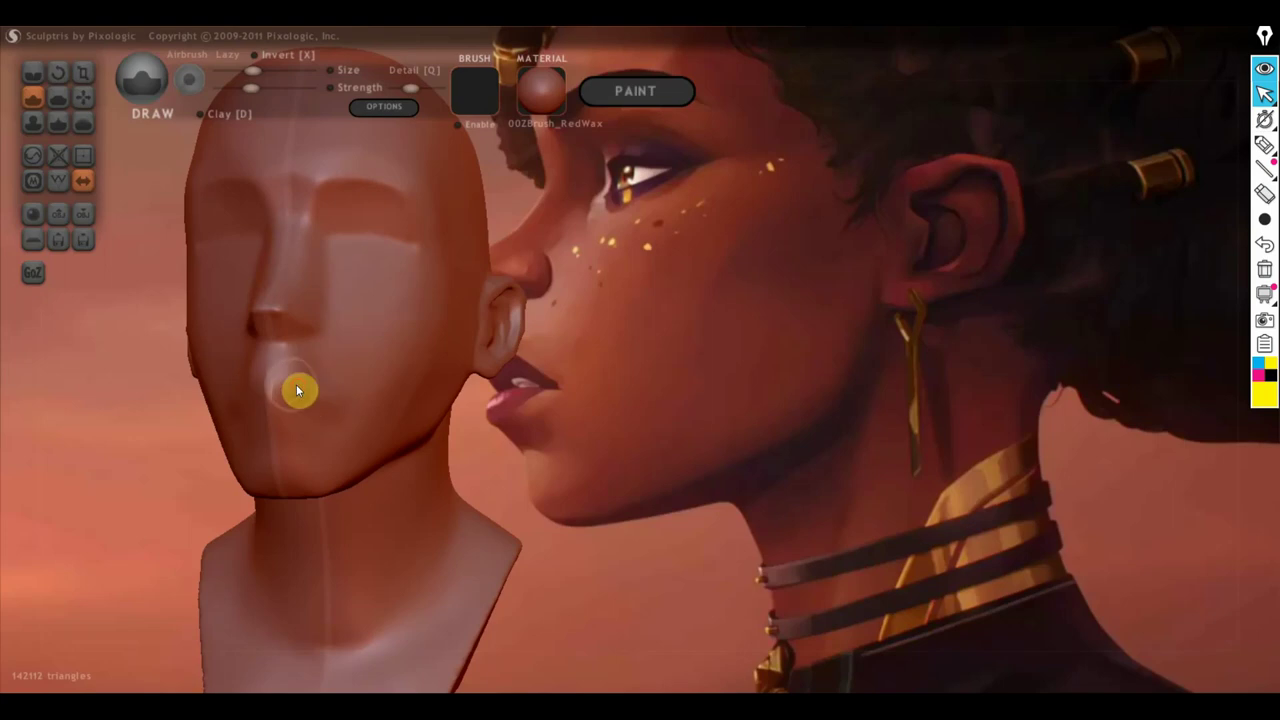
mouse_move(321, 396)
right_mouse_down()
mouse_move(186, 417)
mouse_move(346, 417)
right_mouse_up()
scroll(220, 417, "up", 3)
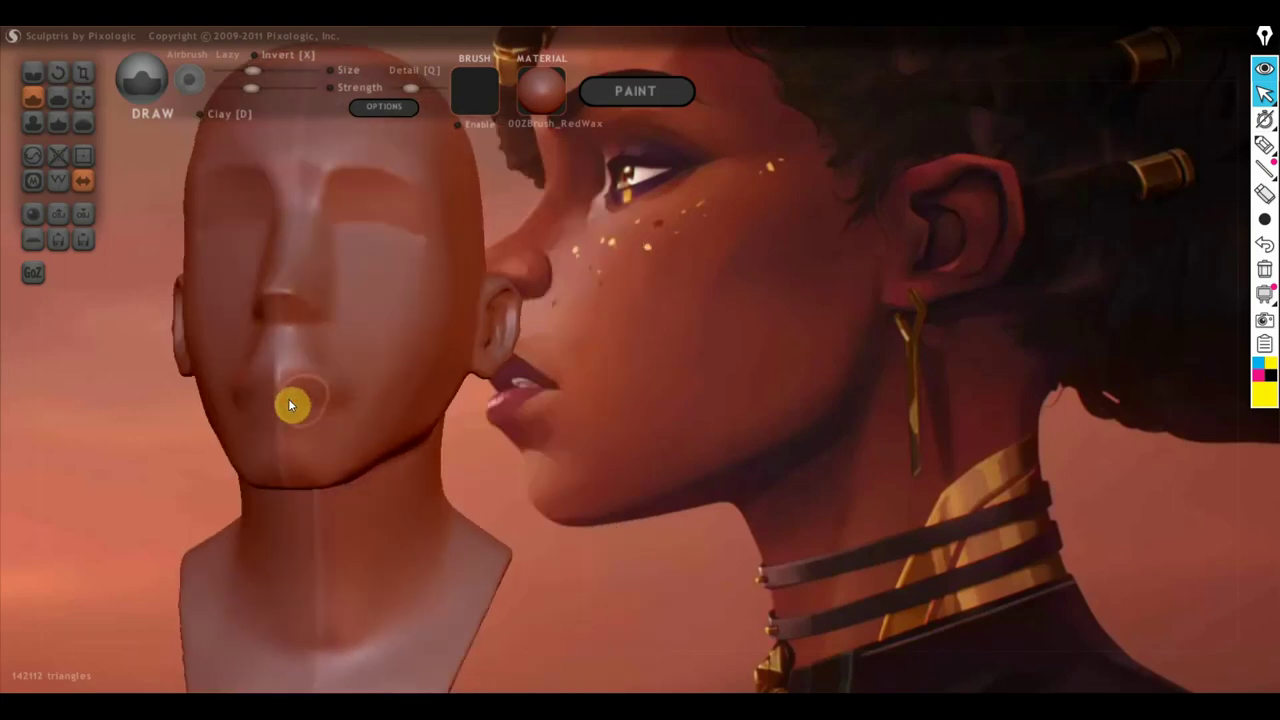
right_click_drag(338, 426, 157, 443)
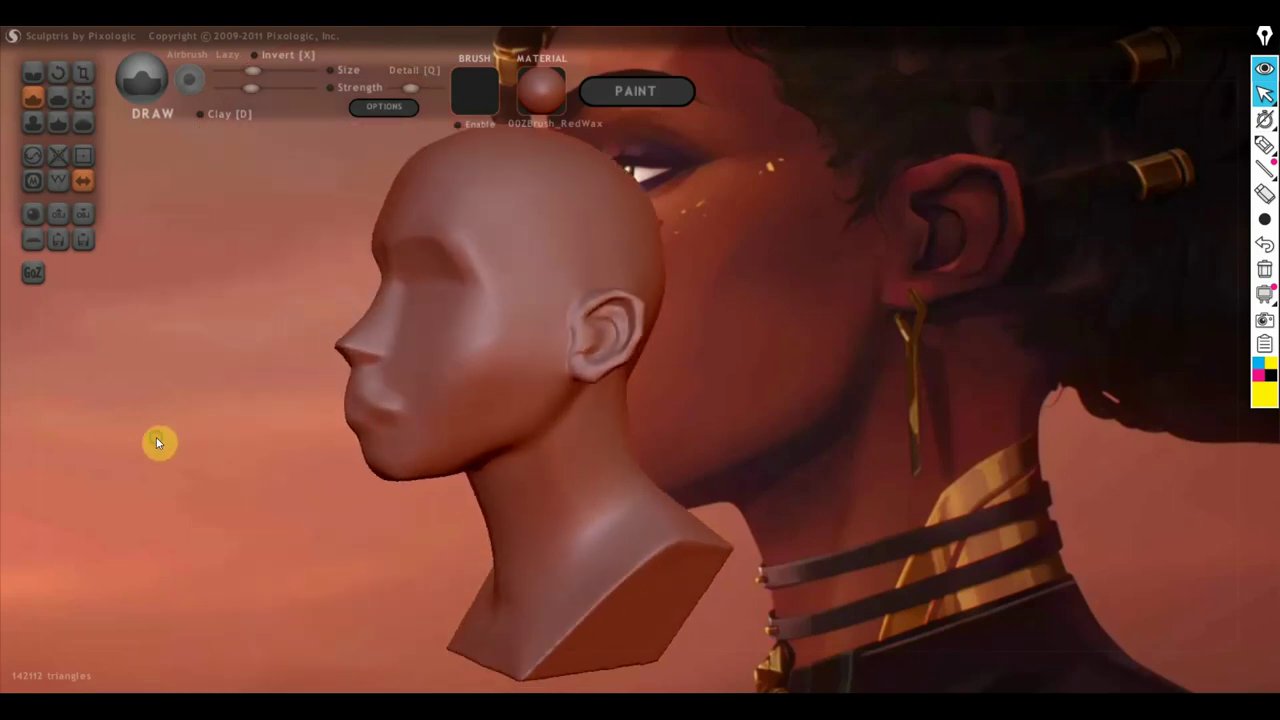
mouse_move(386, 430)
right_mouse_down()
mouse_move(129, 414)
mouse_move(460, 435)
right_mouse_up()
scroll(500, 425, "up", 2)
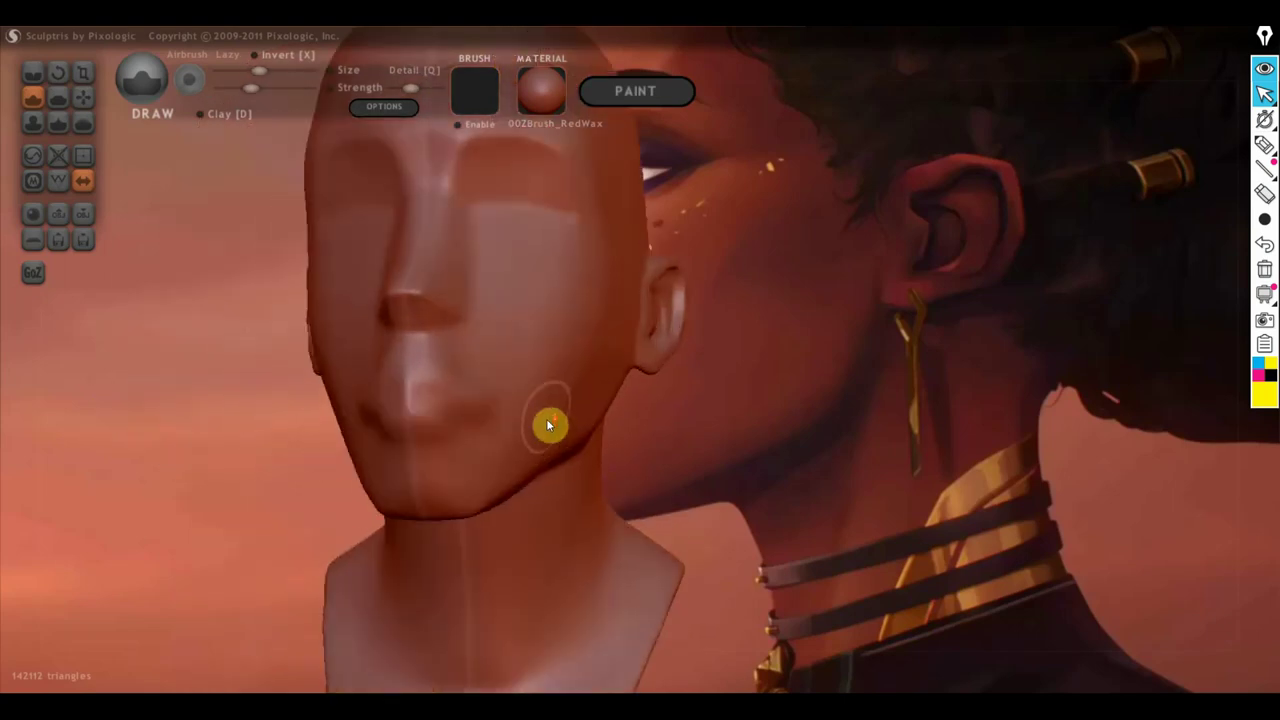
Step: Crease the line between the lips and a fold under the lower lip, then inspect the chin
left_click(33, 72)
right_click_drag(185, 183, 455, 400)
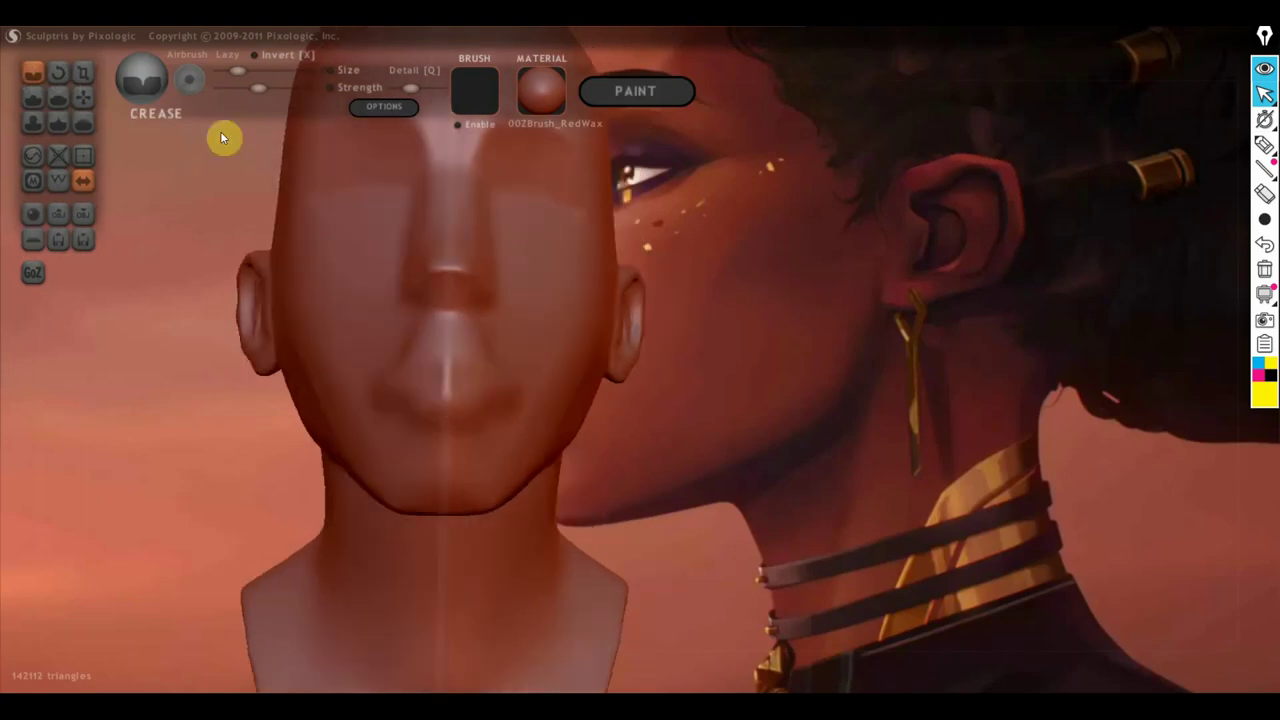
left_click_drag(244, 77, 250, 77)
left_click_drag(474, 380, 293, 362, "alt")
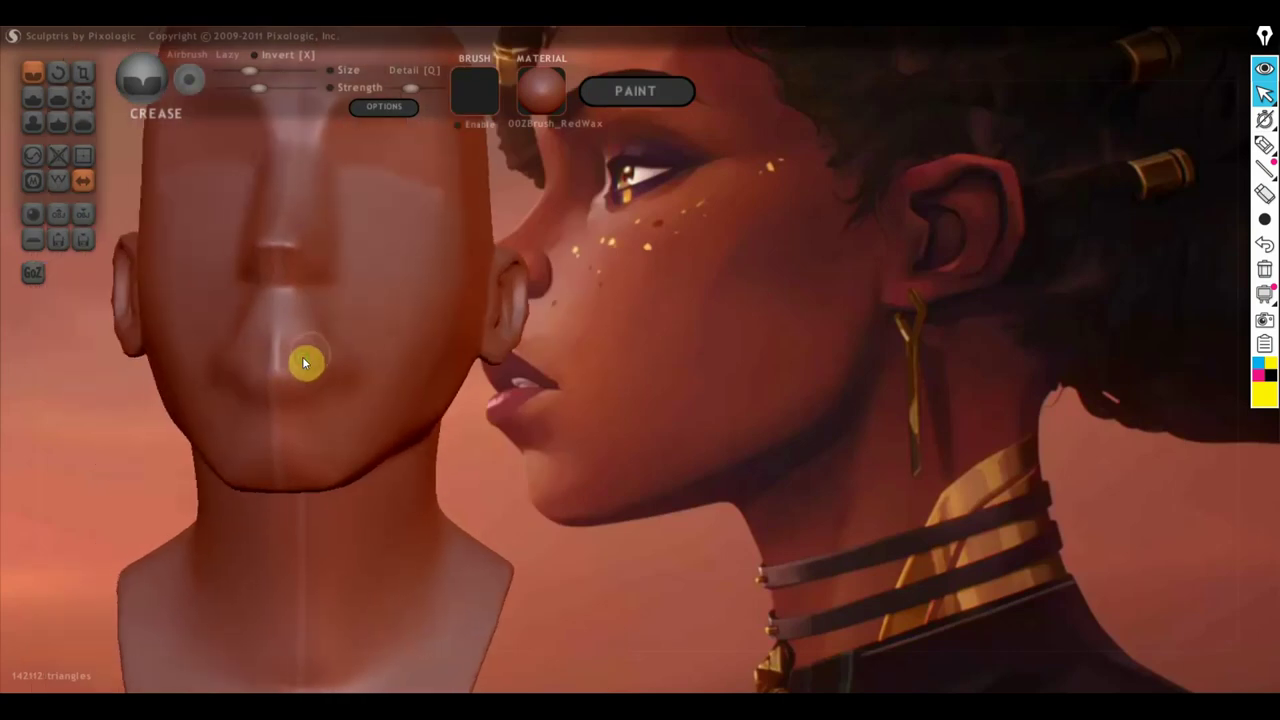
mouse_move(299, 358)
left_mouse_down()
mouse_move(228, 366)
mouse_move(326, 363)
mouse_move(340, 376)
left_mouse_up()
mouse_move(321, 360)
right_mouse_down()
mouse_move(333, 360)
mouse_move(196, 329)
mouse_move(268, 328)
mouse_move(200, 329)
right_mouse_up()
mouse_move(196, 320)
left_mouse_down()
mouse_move(277, 343)
mouse_move(320, 386)
left_mouse_up()
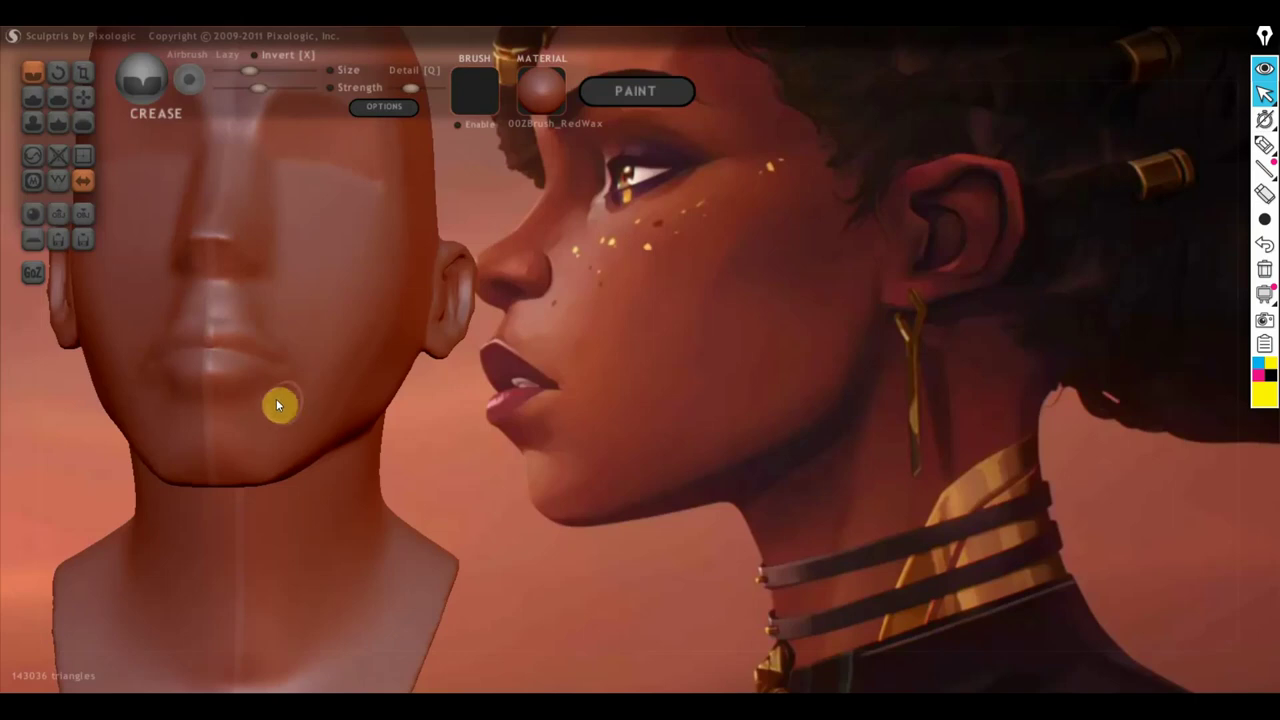
mouse_move(289, 371)
left_mouse_down()
mouse_move(254, 391)
mouse_move(189, 397)
left_mouse_up()
right_click_drag(260, 410, 383, 366)
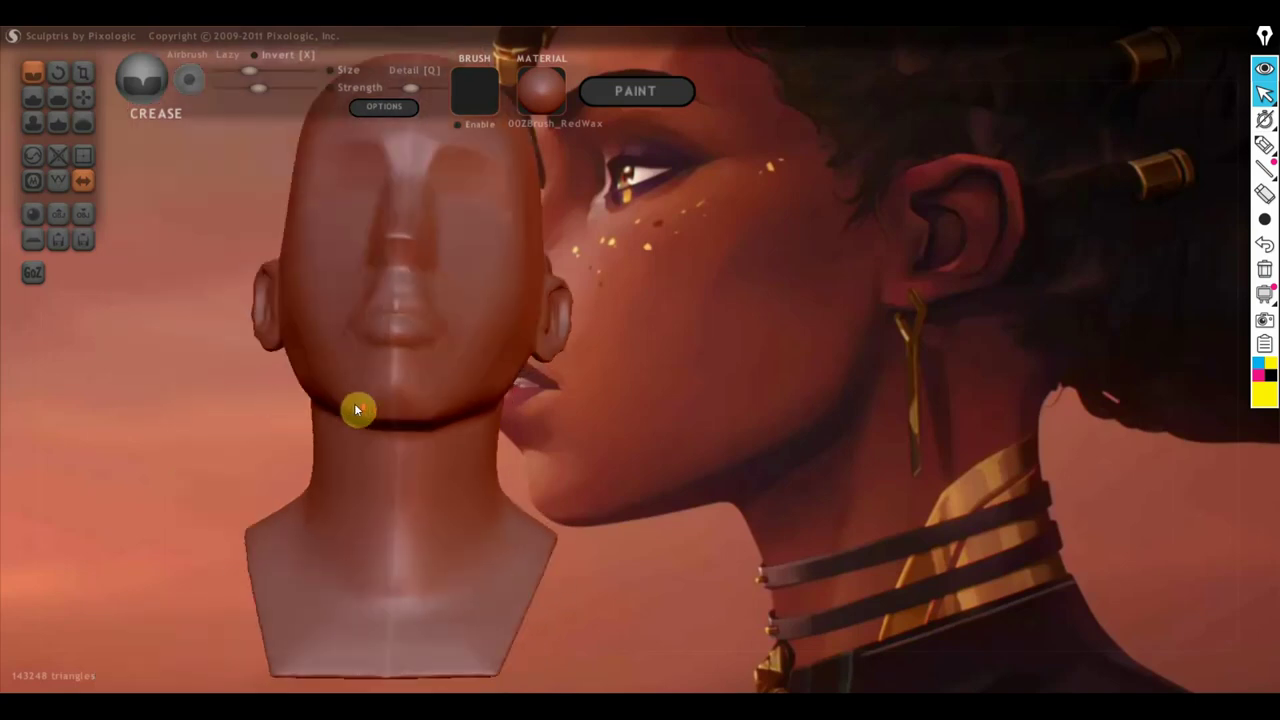
right_click_drag(272, 380, 429, 386)
right_click_drag(407, 434, 880, 380)
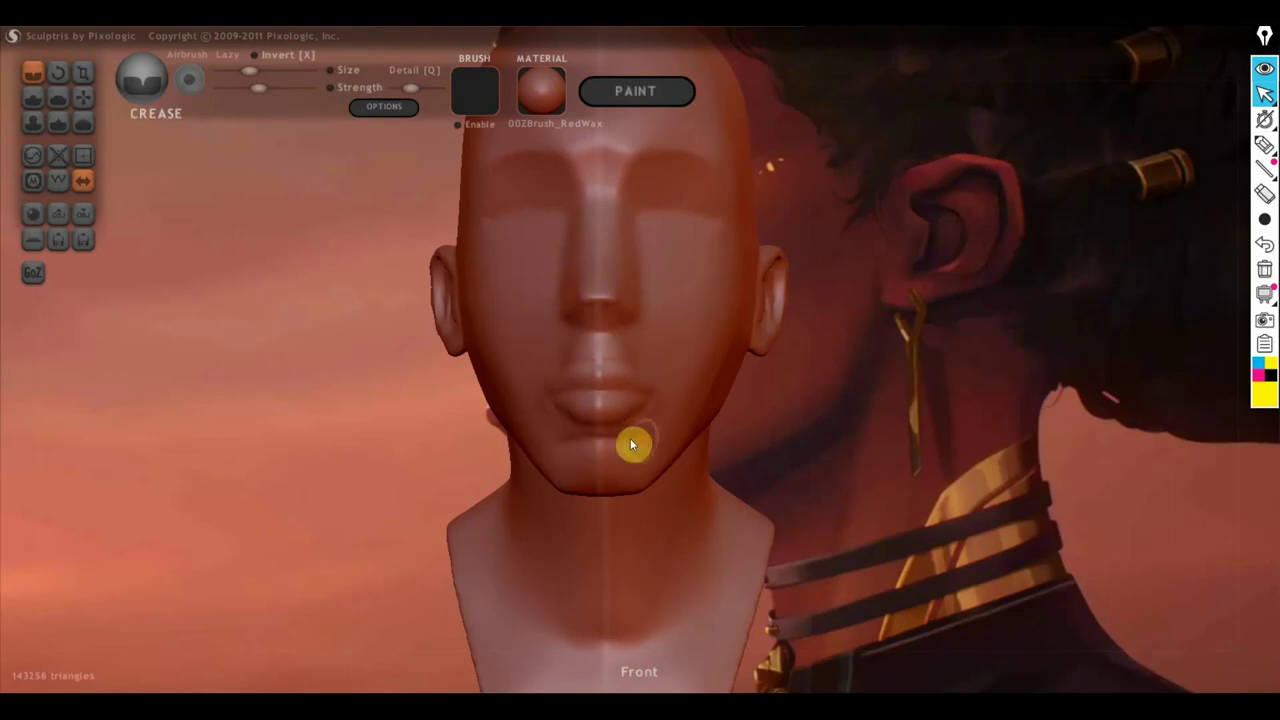
mouse_move(630, 444)
right_mouse_down()
mouse_move(666, 449)
mouse_move(571, 460)
mouse_move(636, 453)
right_mouse_up()
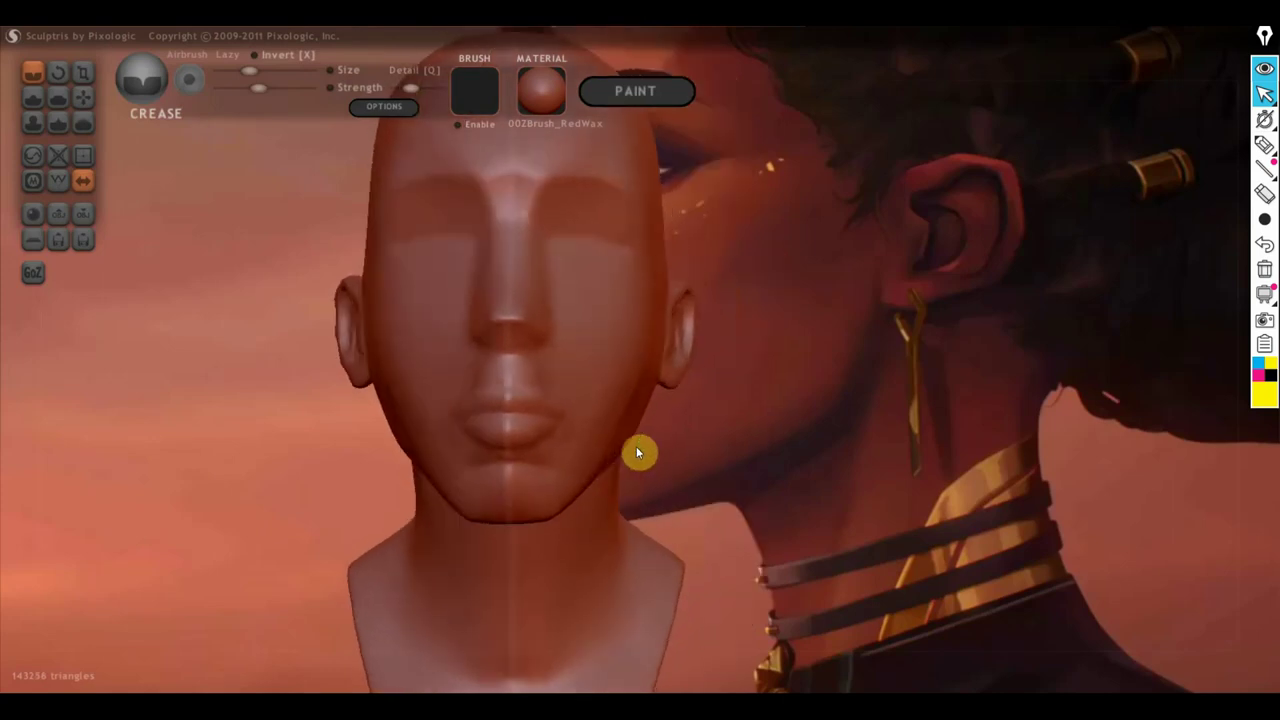
scroll(620, 430, "up", 4)
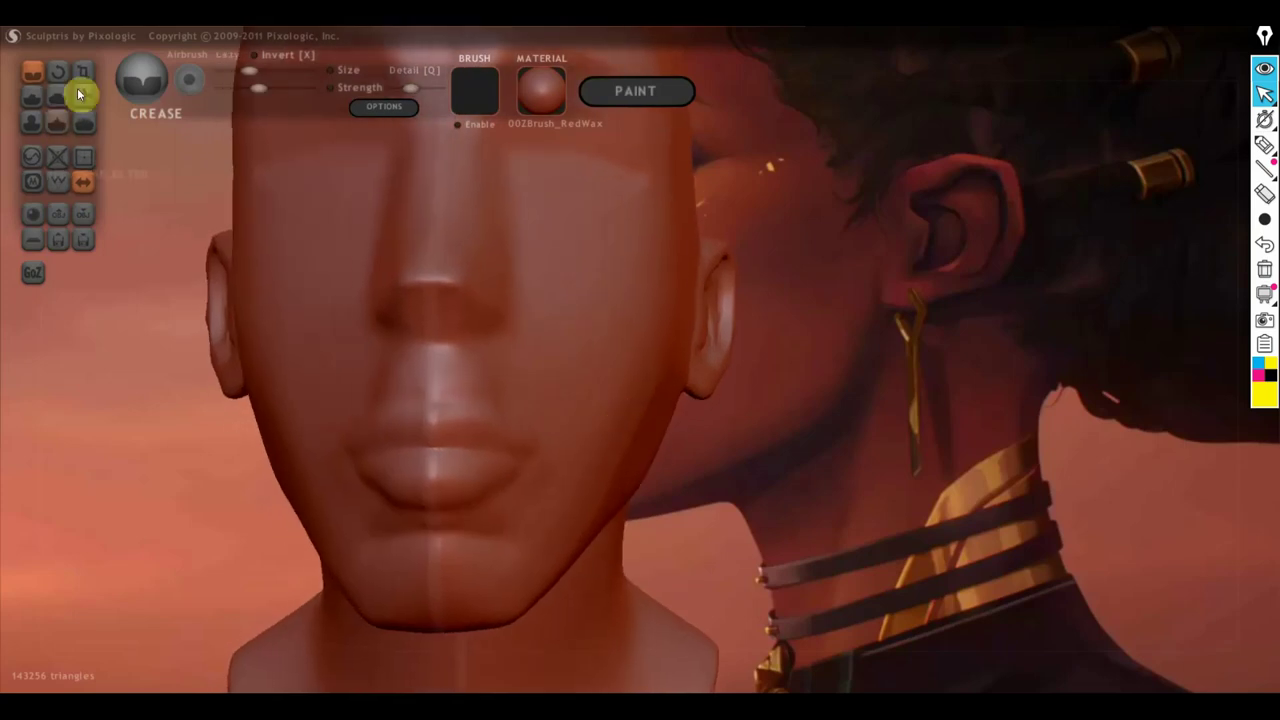
Step: Flatten the tip of the nose with the Flatten brush
left_click(57, 96)
mouse_move(321, 356)
right_mouse_down()
mouse_move(365, 383)
mouse_move(370, 304)
right_mouse_up()
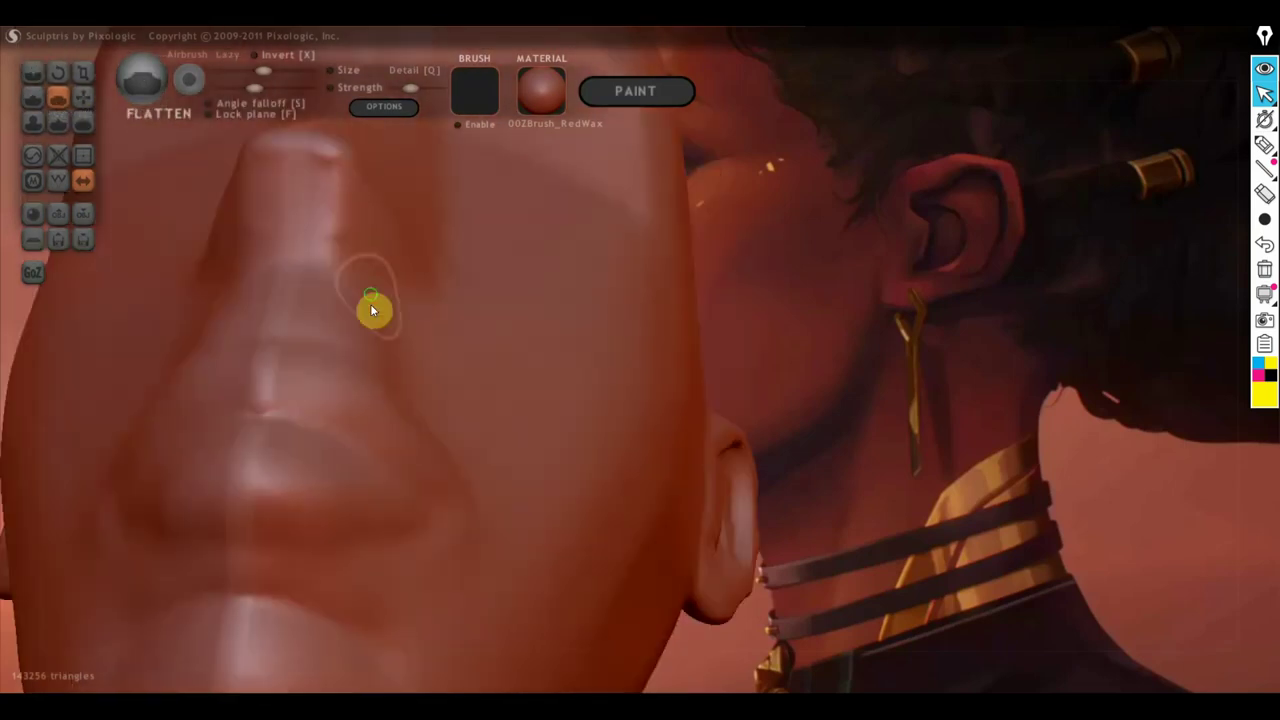
scroll(287, 361, "up", 3)
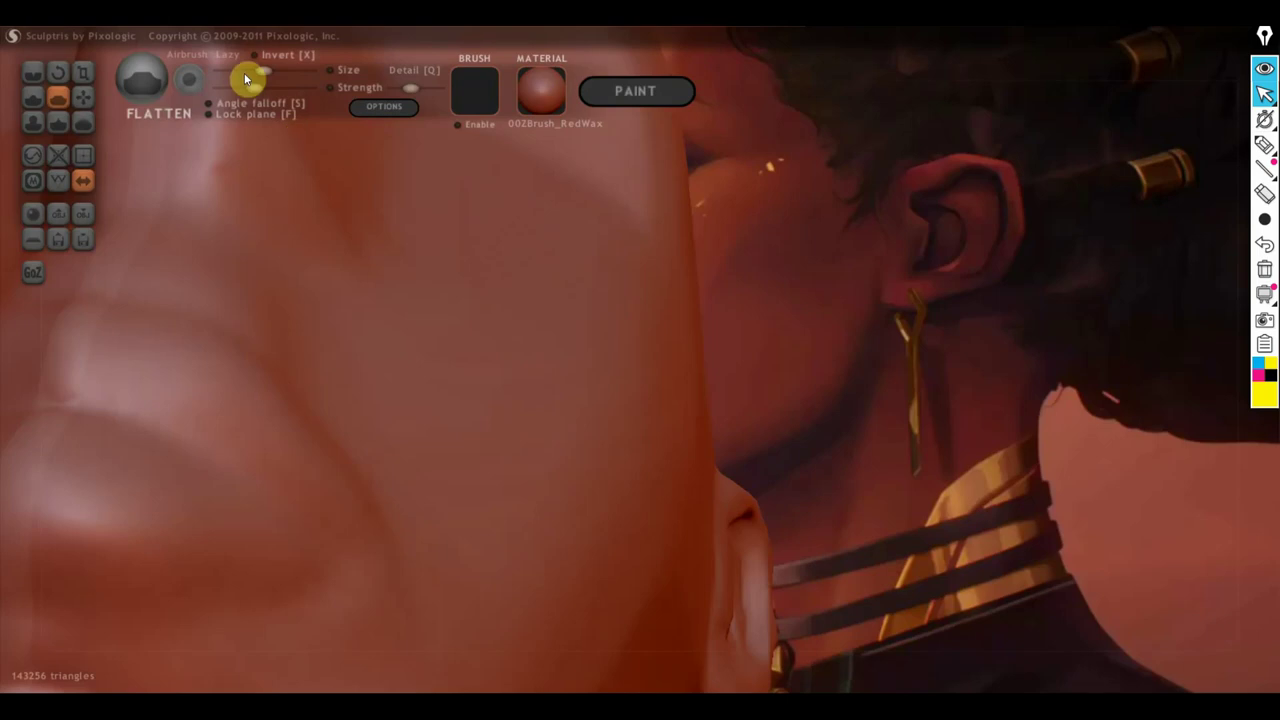
scroll(303, 397, "down", 3)
scroll(314, 429, "down", 2)
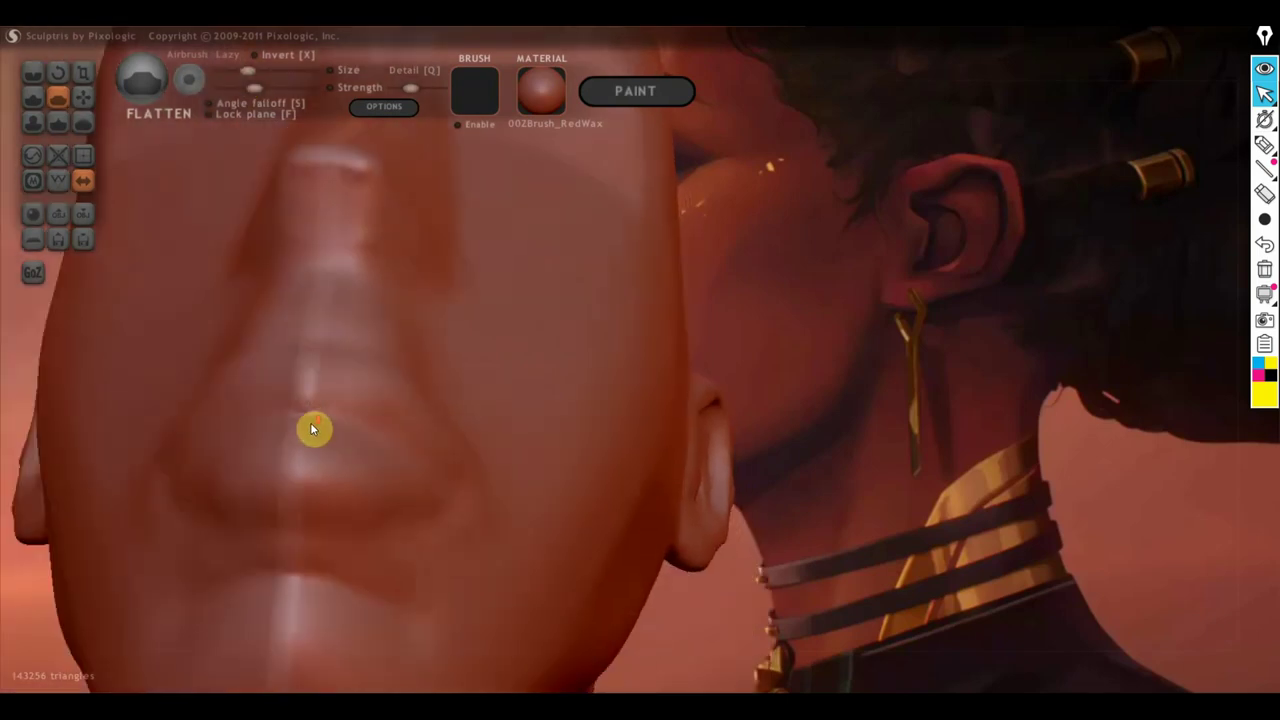
scroll(328, 407, "down", 2)
mouse_move(411, 378)
left_mouse_down()
mouse_move(444, 380)
mouse_move(415, 382)
mouse_move(426, 384)
left_mouse_up()
Step: Carve a groove and small philtrum dents into the upper lip, undoing one stray dent
mouse_move(426, 384)
right_mouse_down()
mouse_move(436, 419)
mouse_move(401, 358)
right_mouse_up()
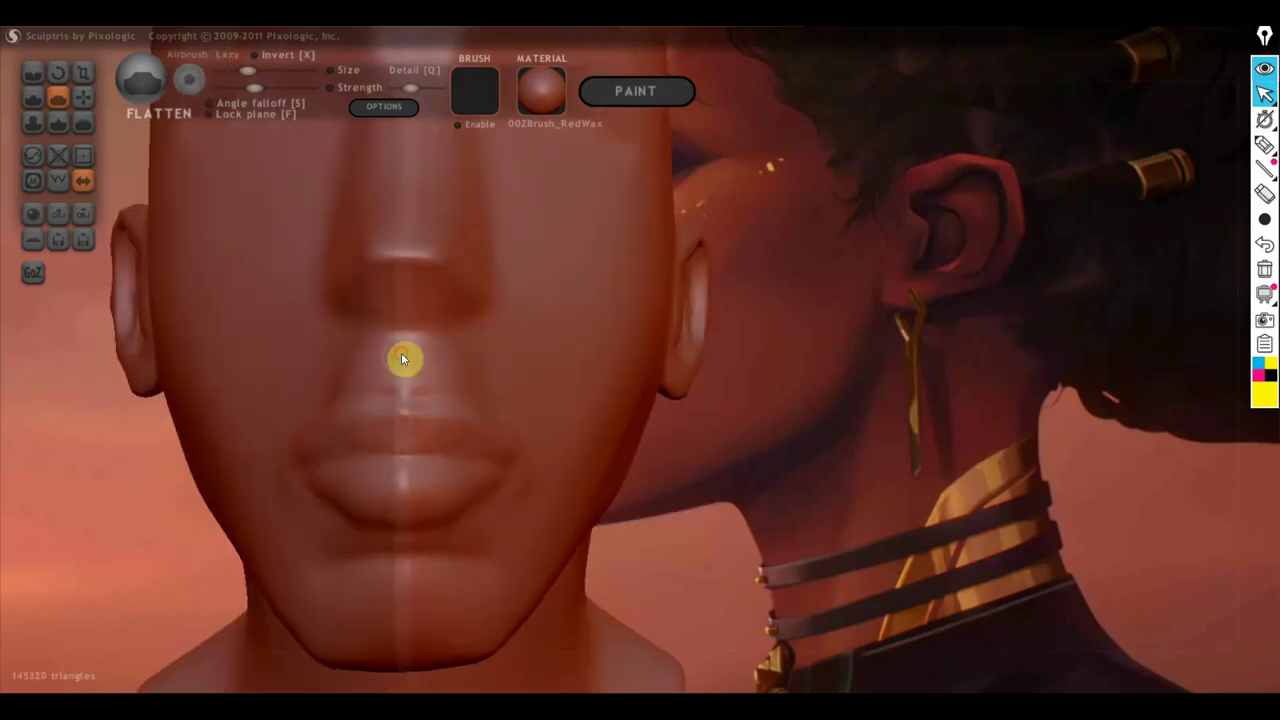
mouse_move(401, 358)
left_mouse_down()
mouse_move(434, 357)
mouse_move(449, 382)
left_mouse_up()
right_click_drag(390, 375, 388, 372)
left_click_drag(443, 384, 443, 379)
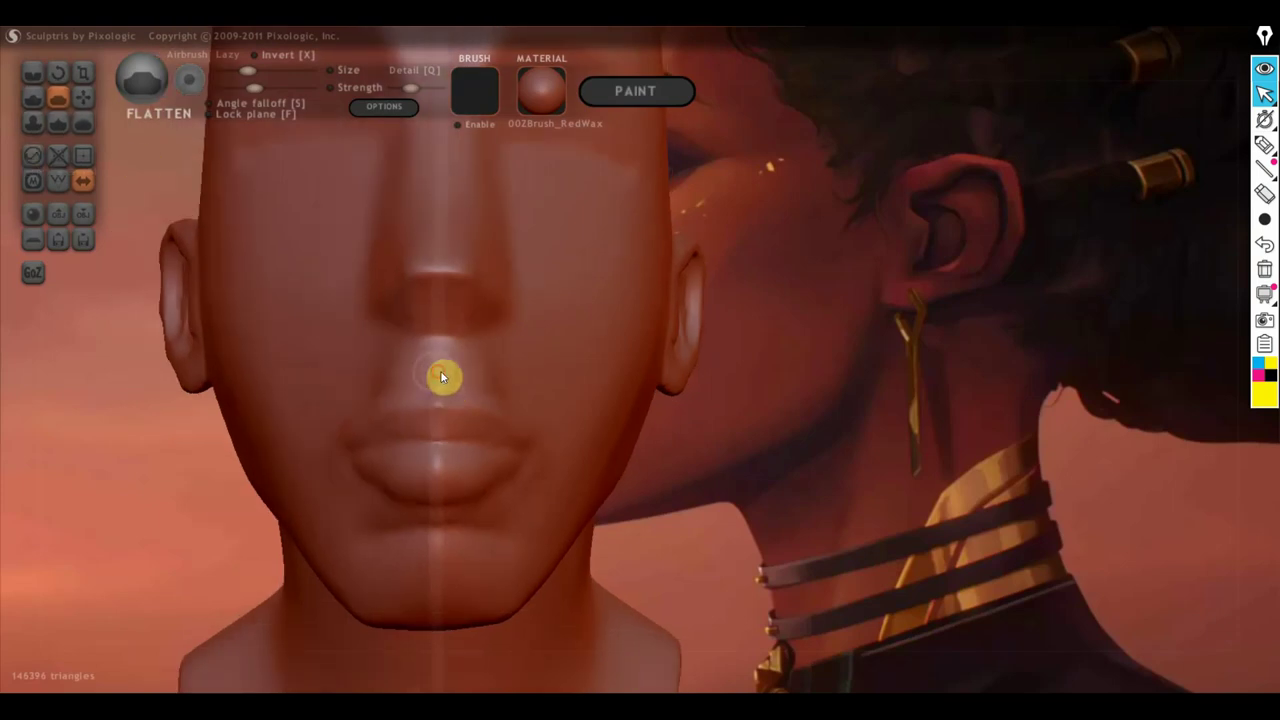
left_click_drag(437, 354, 440, 383)
key("ctrl+z")
left_click_drag(440, 372, 438, 379)
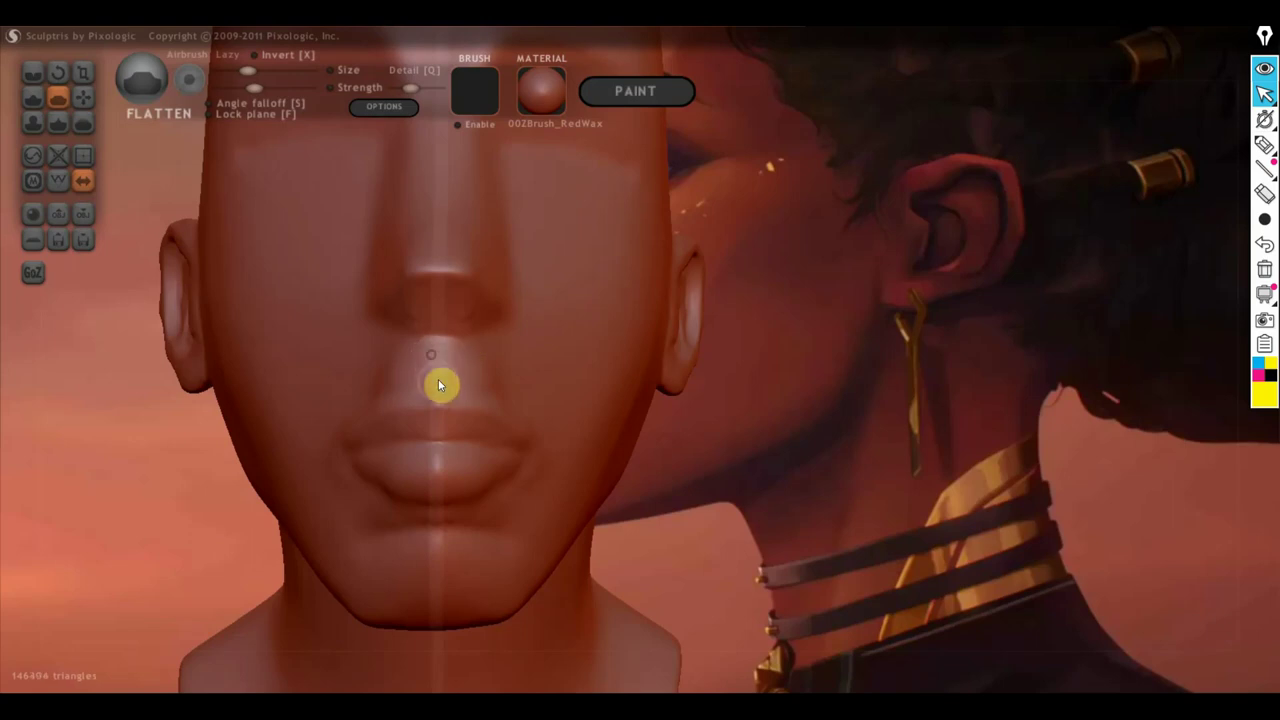
left_click(33, 97)
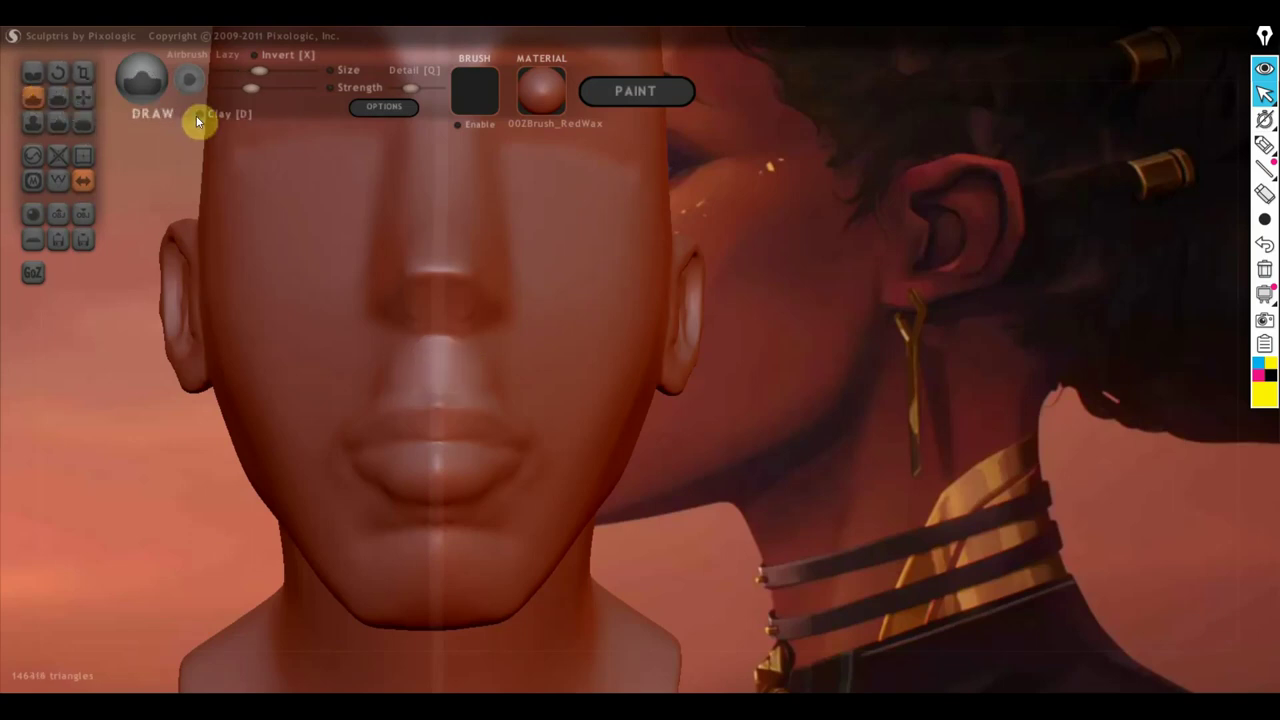
Step: Raise small Draw bumps on the philtrum and beside the upper lip
scroll(435, 380, "up", 2)
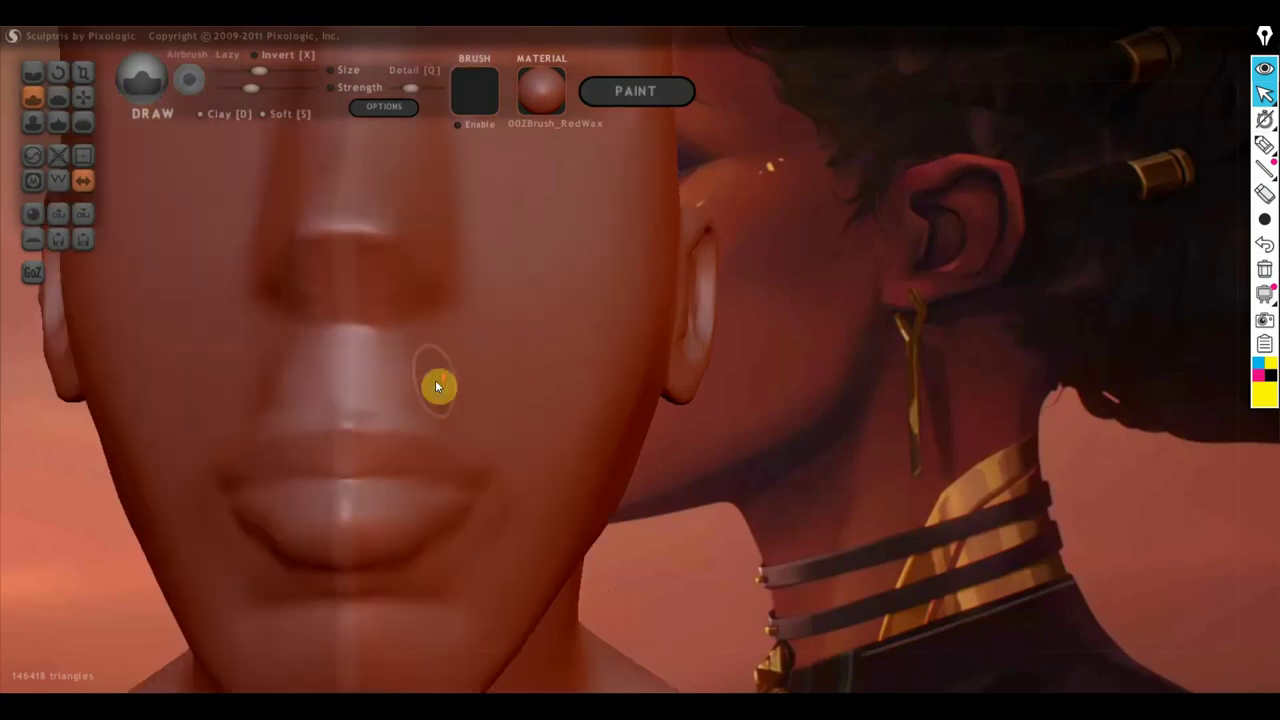
left_click_drag(348, 361, 349, 358)
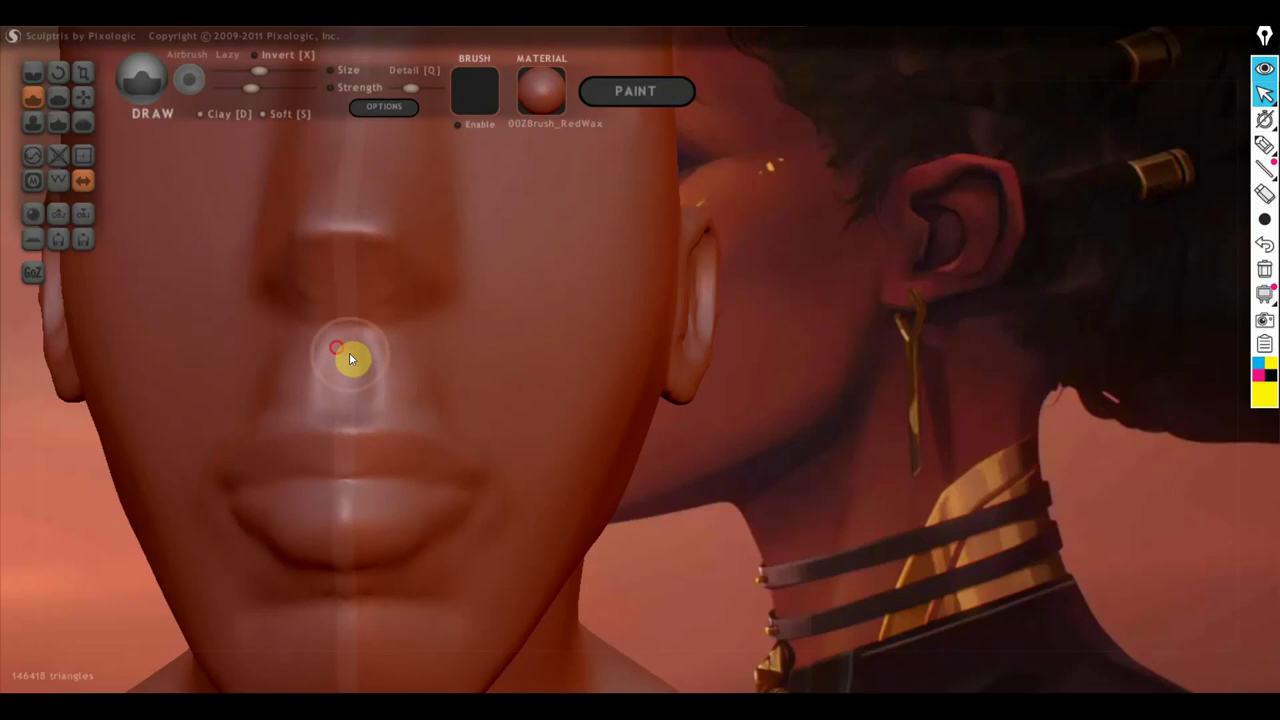
mouse_move(364, 364)
right_mouse_down()
mouse_move(500, 402)
mouse_move(448, 408)
mouse_move(306, 231)
right_mouse_up()
left_click(36, 93)
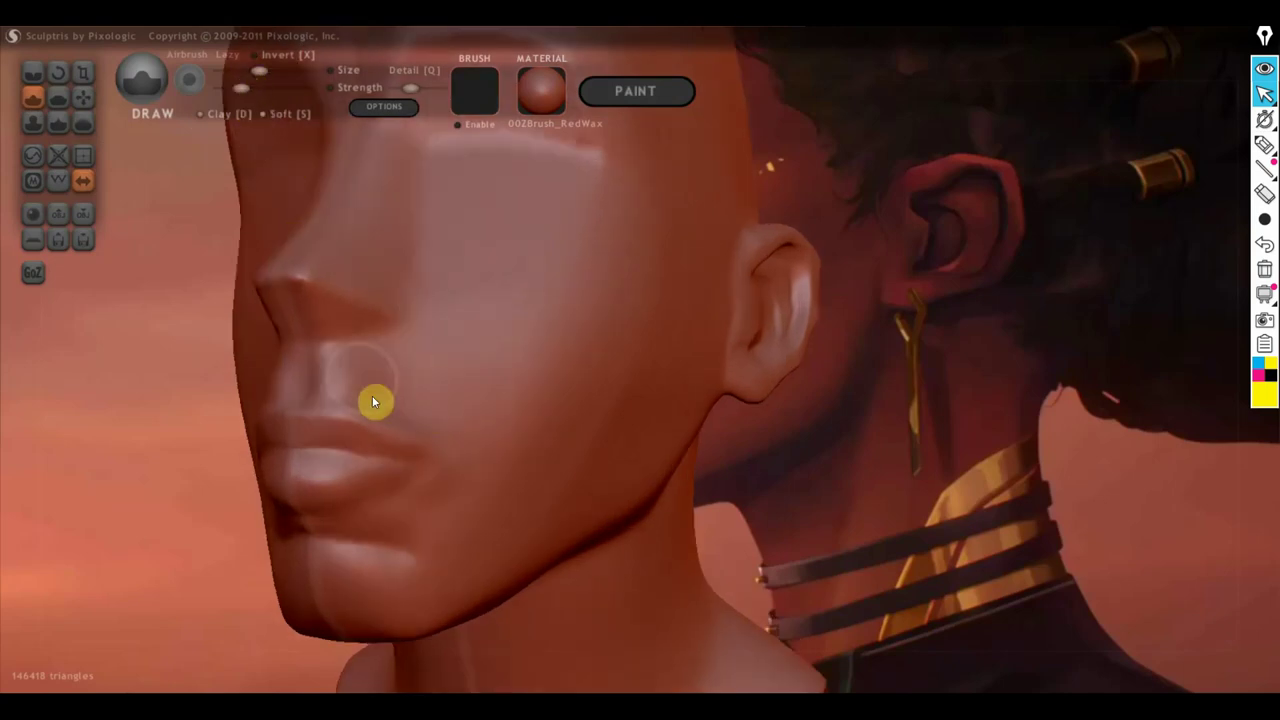
left_click_drag(372, 398, 366, 362)
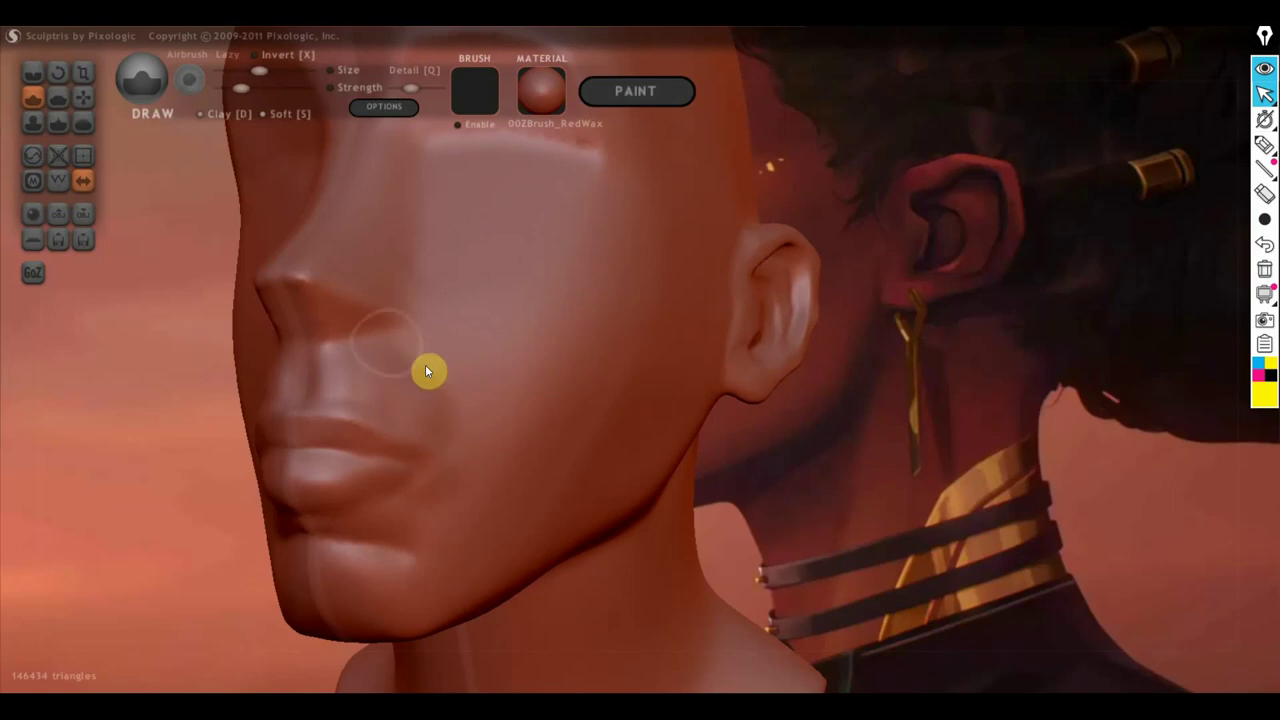
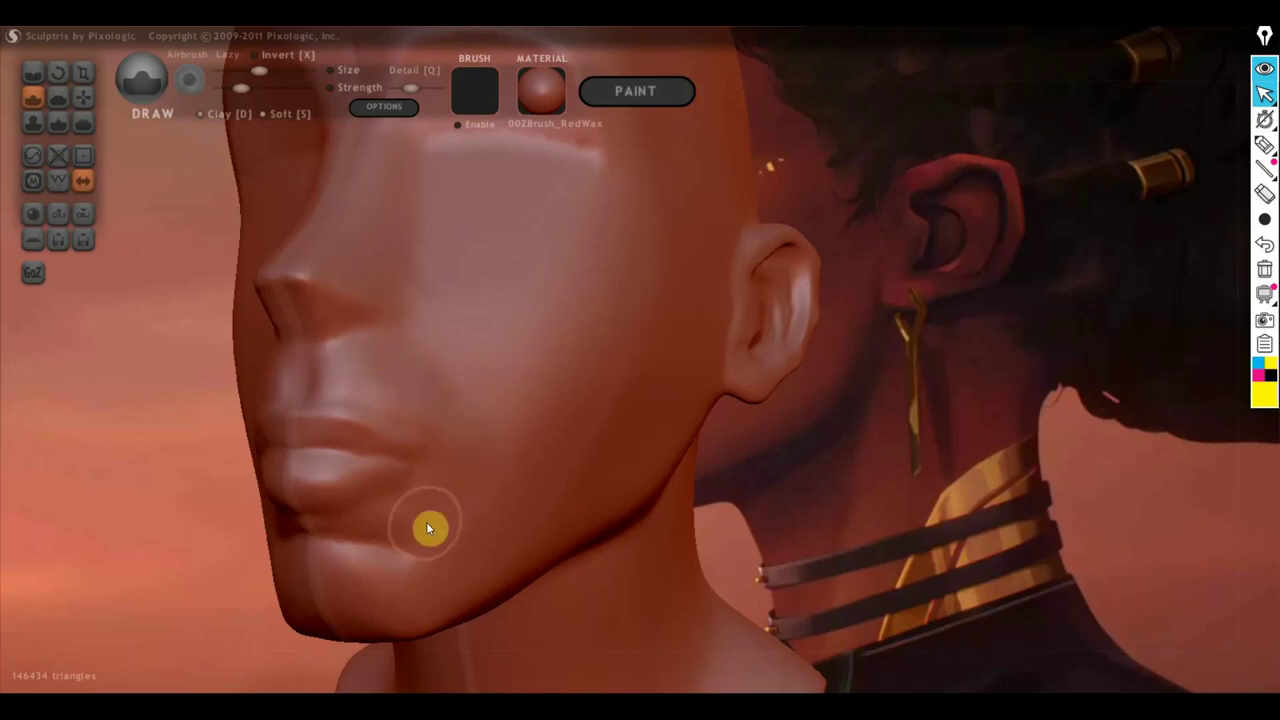
Step: Orbit and pan the bust into a three-quarter view left of the portrait reference
right_click_drag(426, 522, 473, 497)
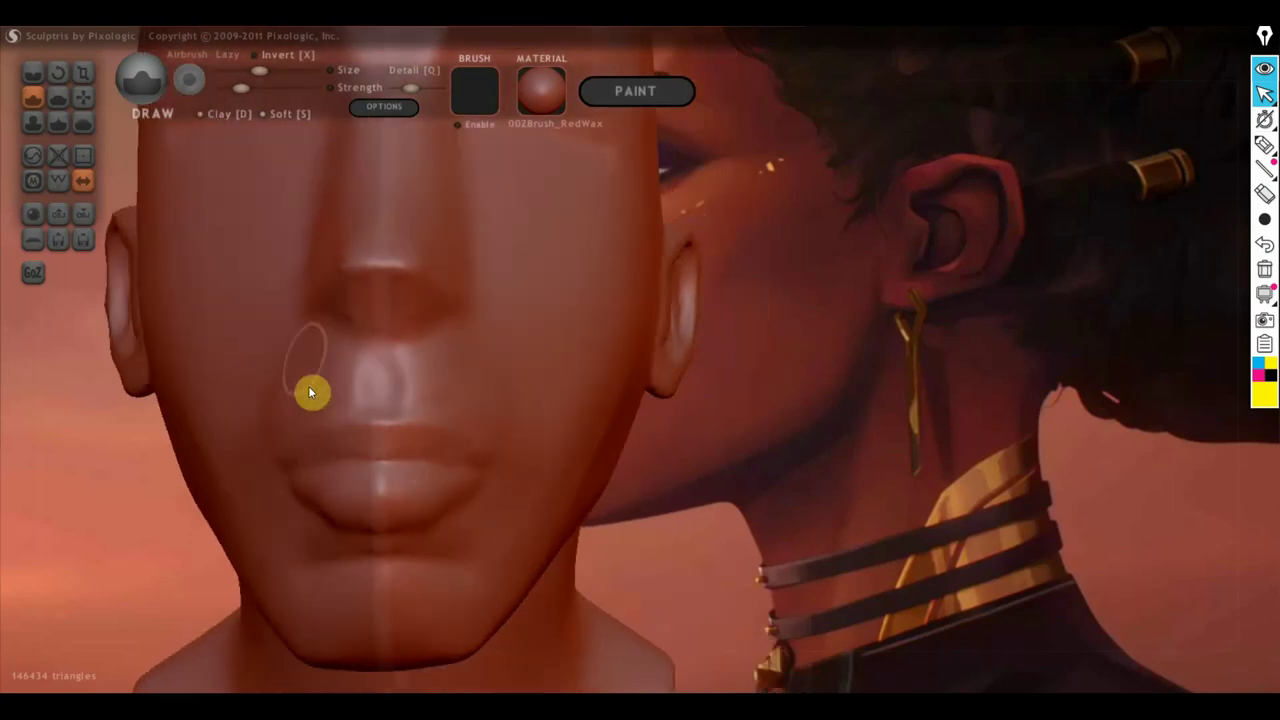
scroll(270, 405, "down", 2)
scroll(283, 403, "down", 1)
middle_click_drag(432, 400, 126, 389)
right_click_drag(364, 378, 477, 388)
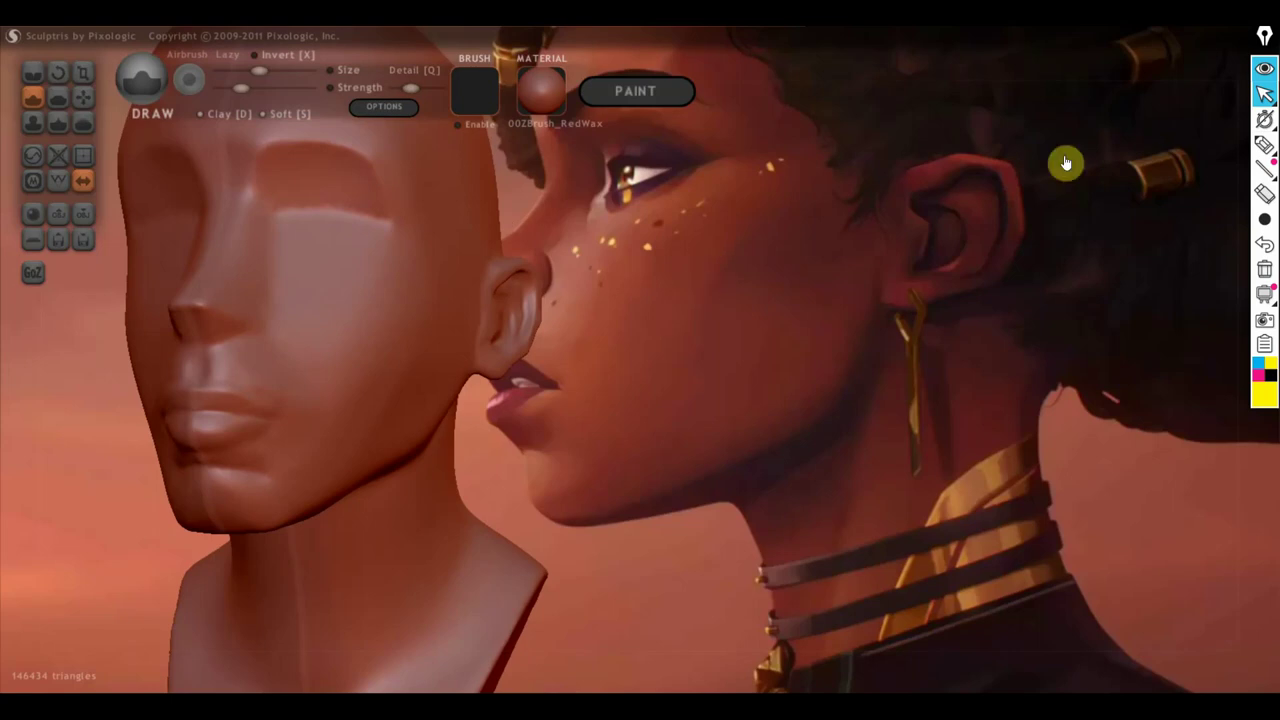
Step: Set up the screen-annotation marker with a small stroke size
left_click(1264, 147)
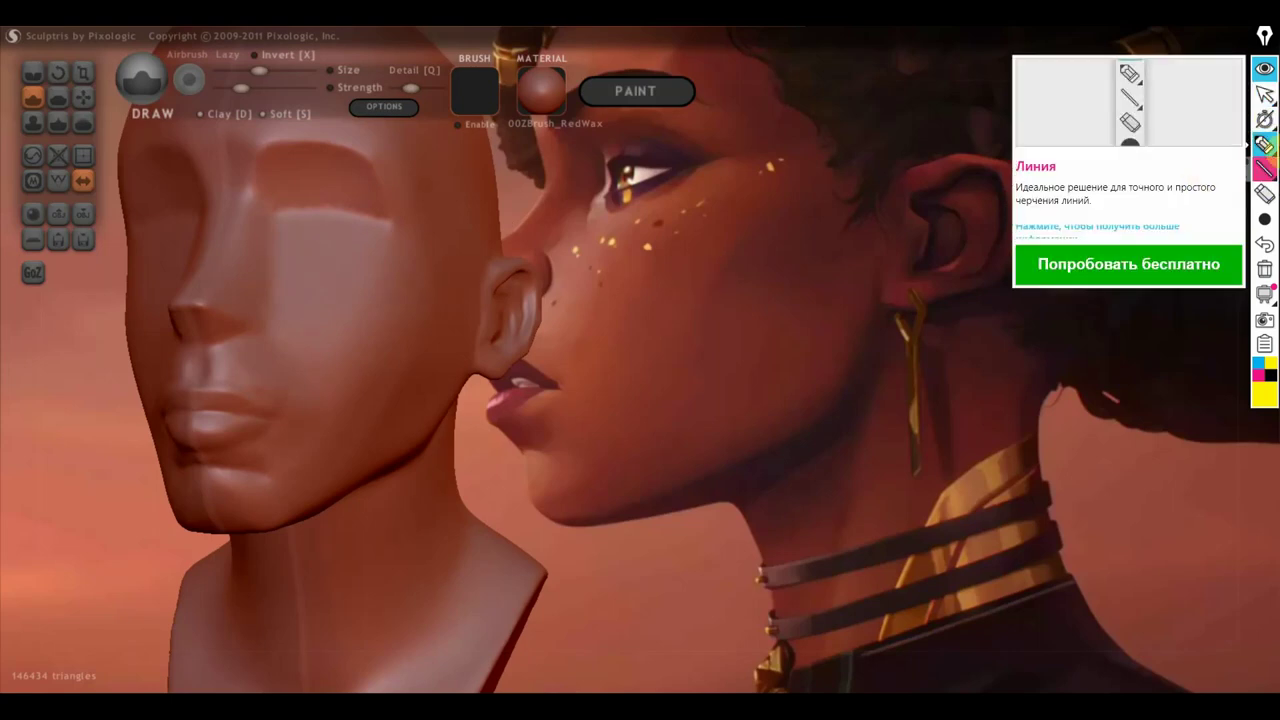
left_click(1264, 170)
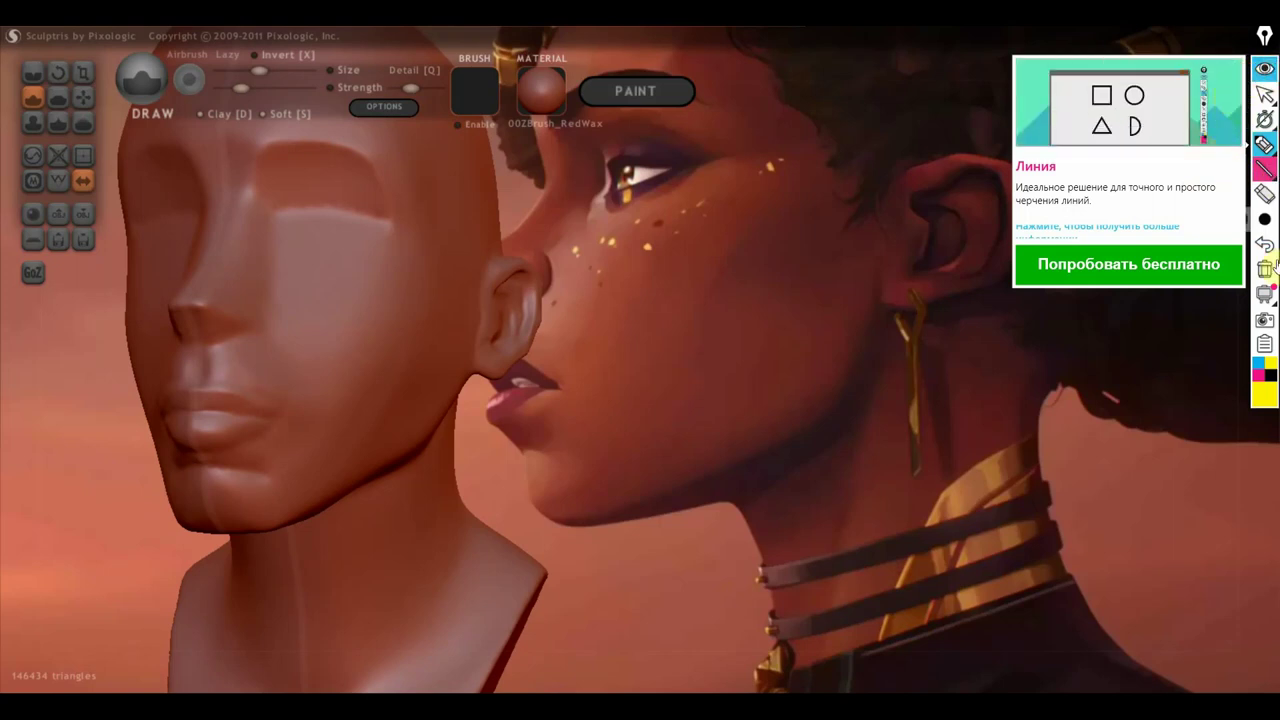
mouse_move(1264, 168)
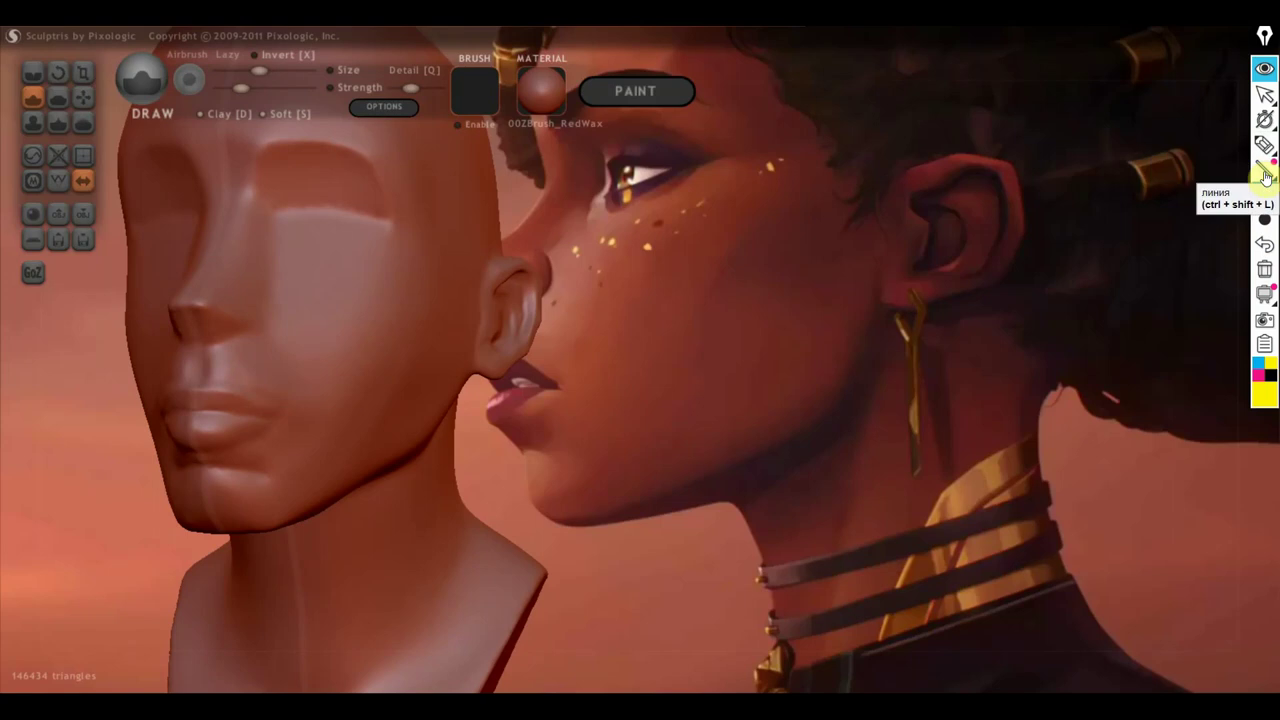
mouse_move(1264, 219)
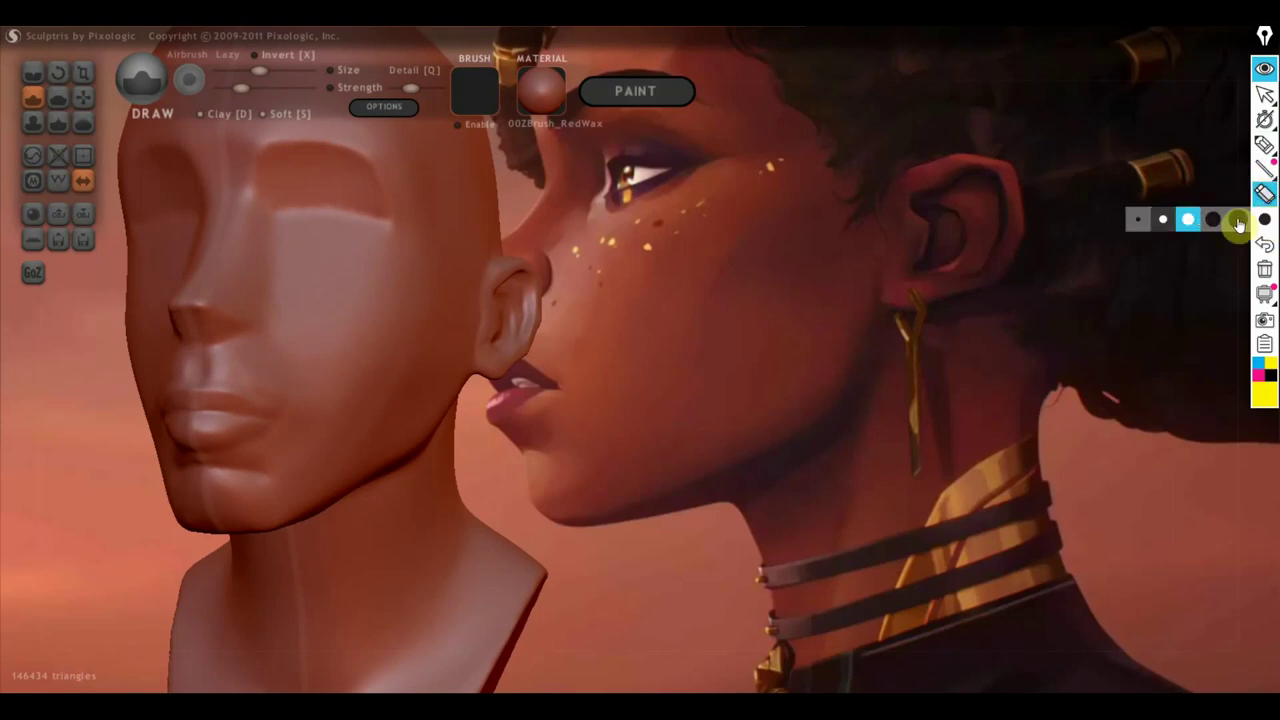
left_click(1172, 222)
mouse_move(1264, 145)
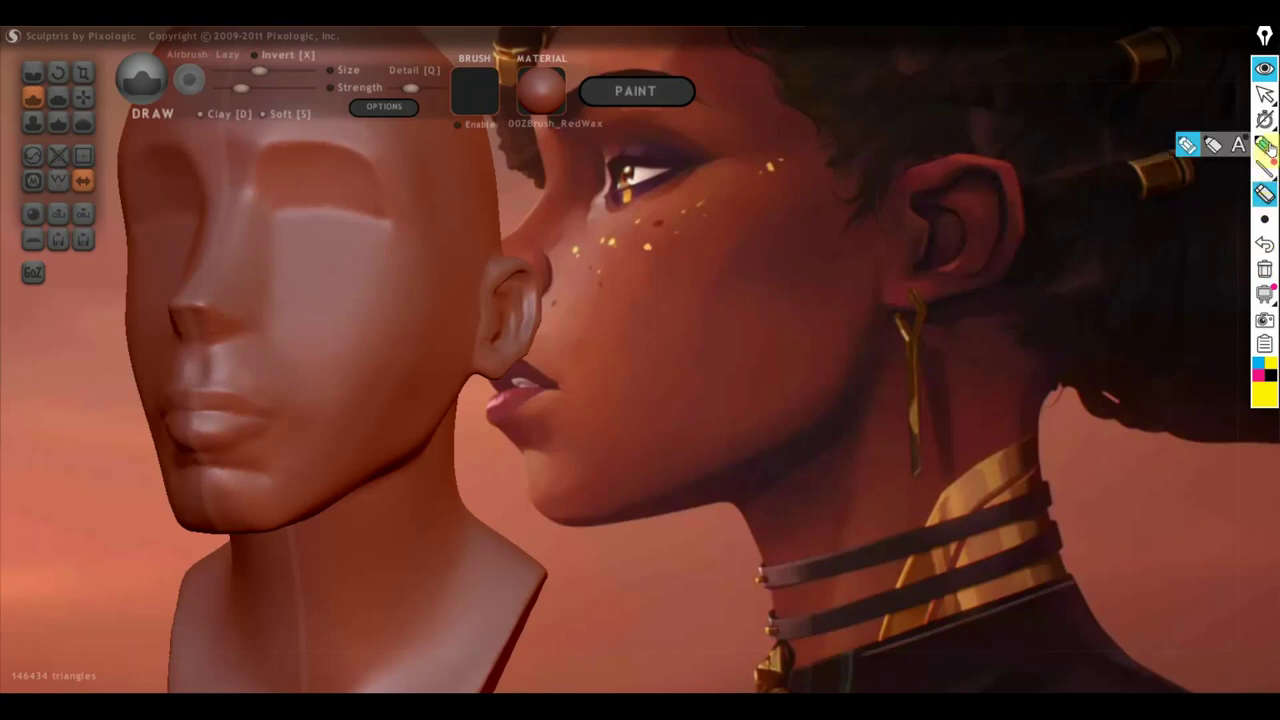
left_click(1186, 145)
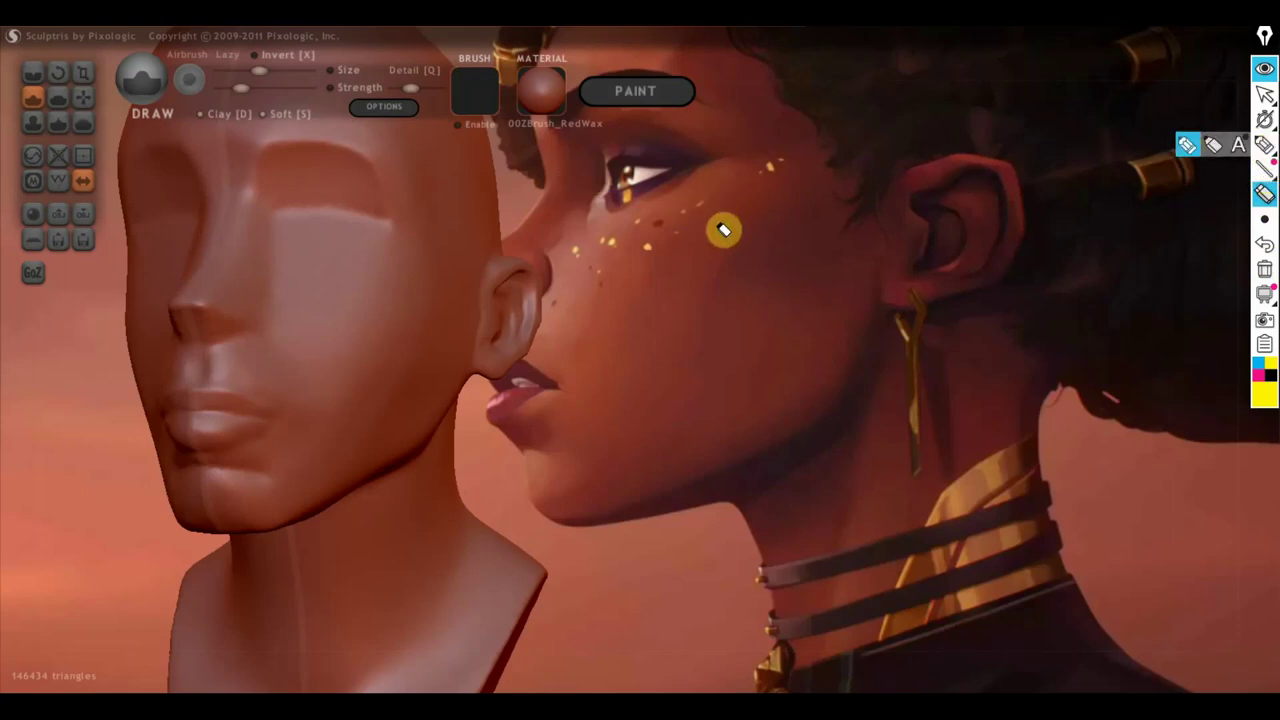
left_click(1264, 145)
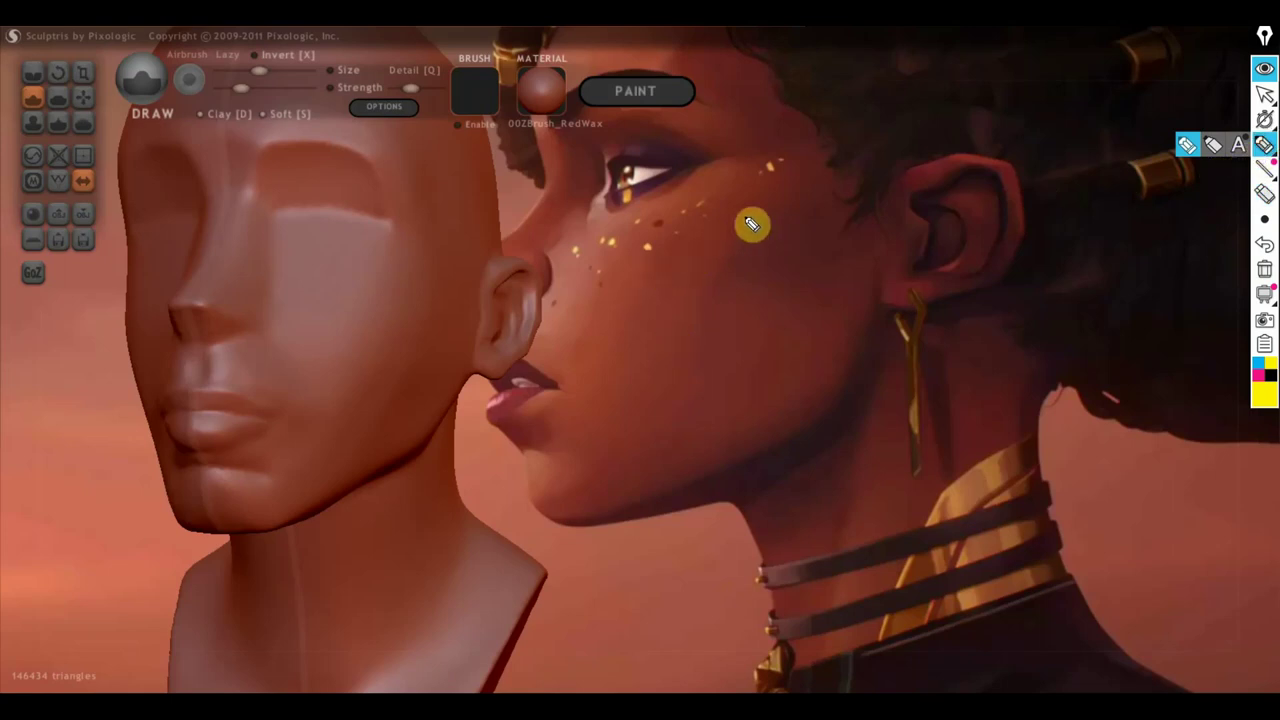
mouse_move(800, 167)
left_mouse_down()
mouse_move(683, 250)
mouse_move(590, 508)
mouse_move(751, 451)
mouse_move(834, 400)
mouse_move(866, 274)
left_mouse_up()
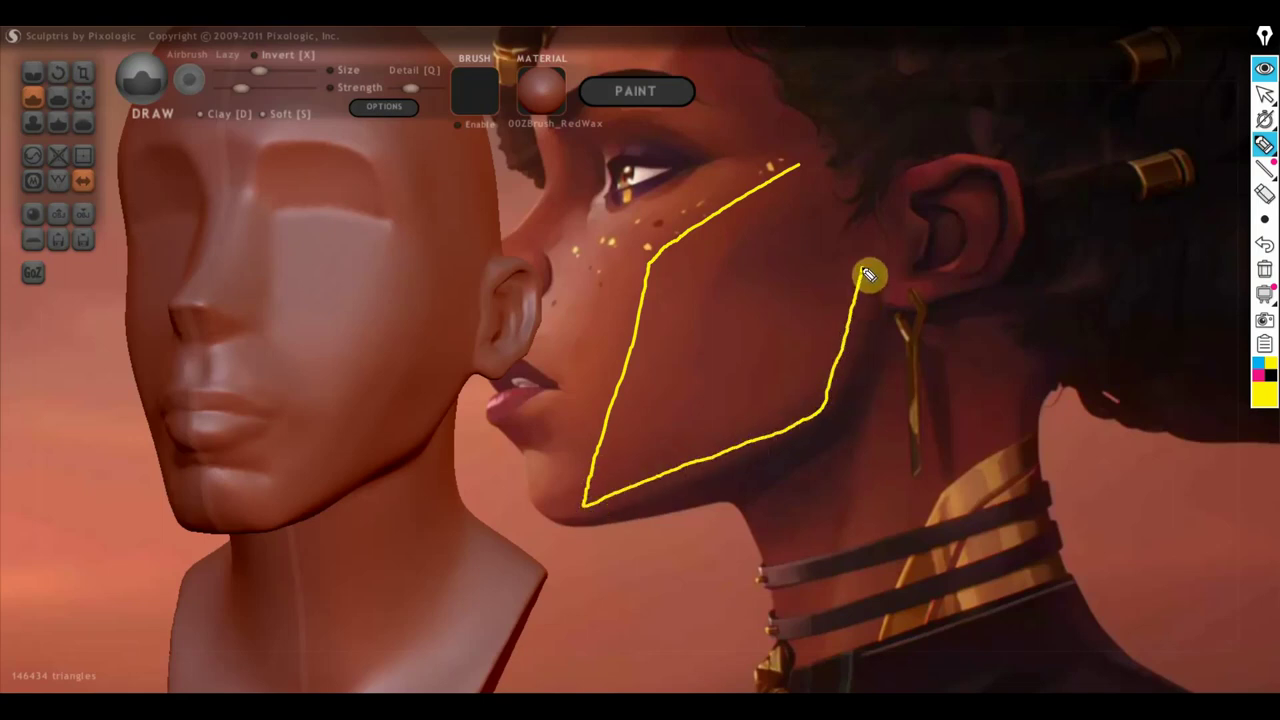
mouse_move(849, 172)
left_mouse_down()
mouse_move(834, 240)
mouse_move(706, 297)
mouse_move(643, 349)
left_mouse_up()
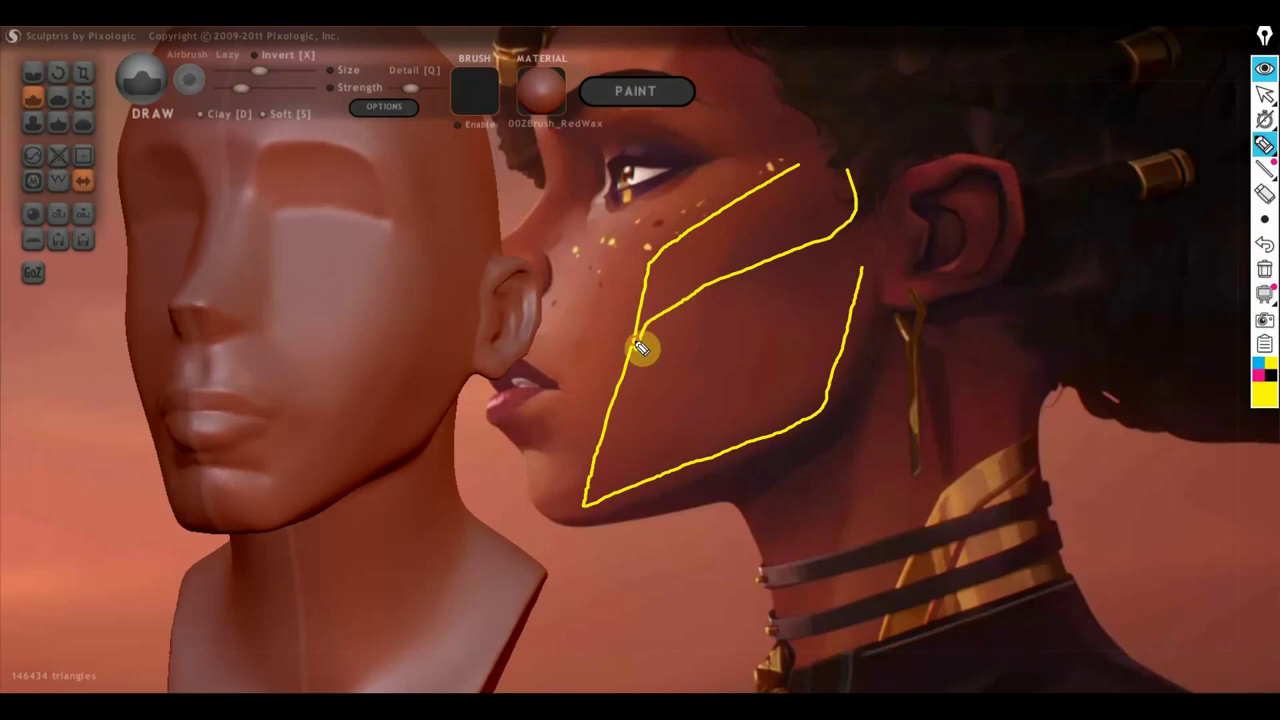
mouse_move(686, 266)
left_mouse_down()
mouse_move(651, 220)
mouse_move(666, 294)
left_mouse_up()
mouse_move(655, 215)
left_mouse_down()
mouse_move(694, 209)
mouse_move(729, 177)
mouse_move(779, 193)
mouse_move(789, 157)
mouse_move(851, 180)
left_mouse_up()
mouse_move(612, 215)
left_mouse_down()
mouse_move(664, 304)
mouse_move(629, 282)
left_mouse_up()
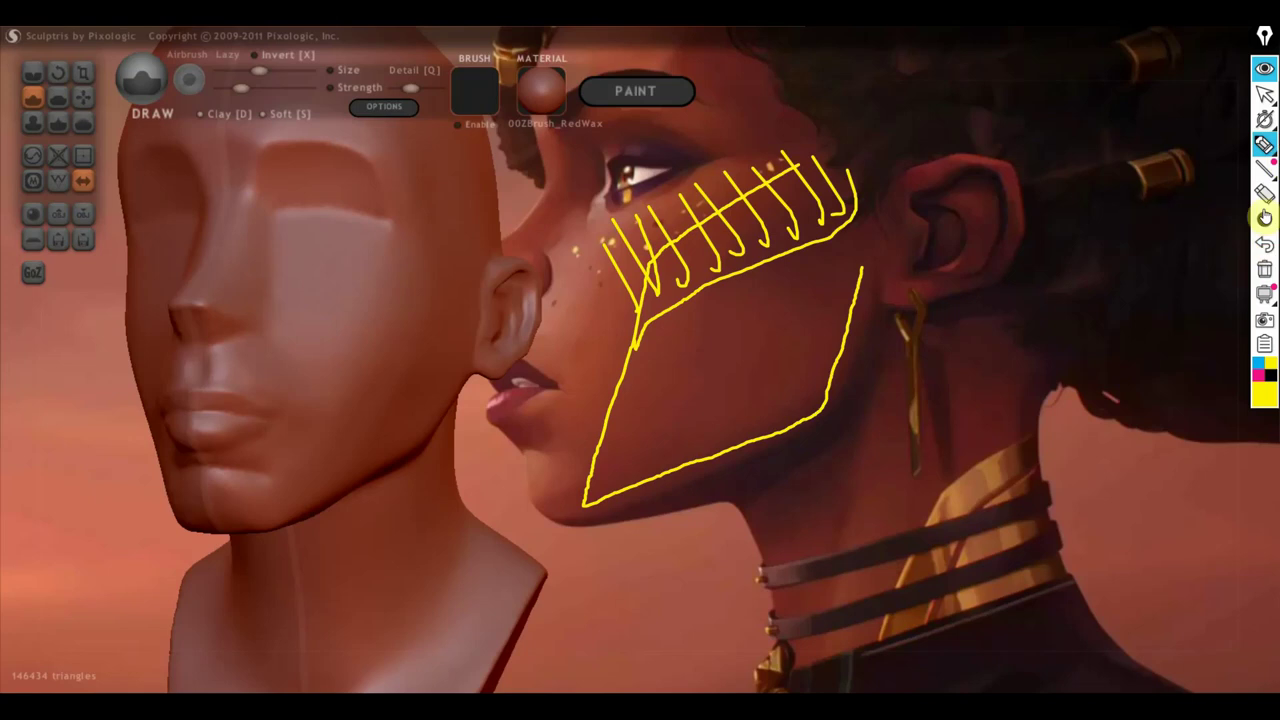
left_click(1264, 270)
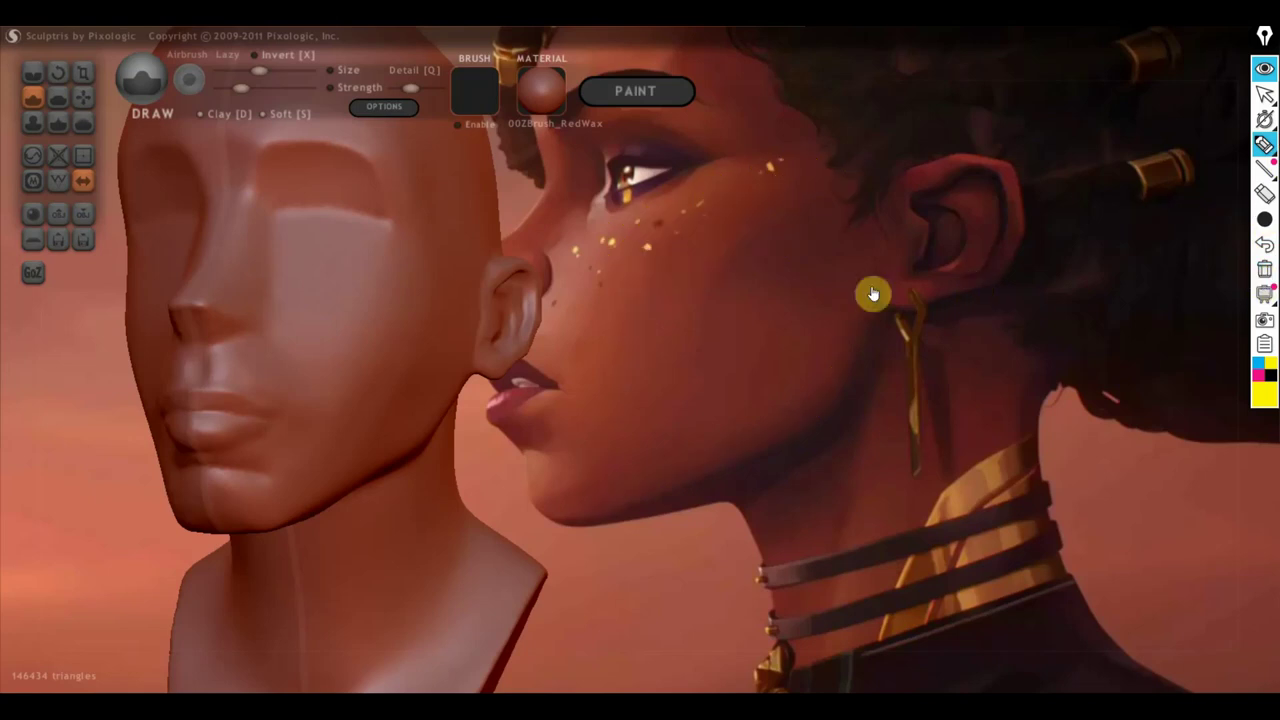
Step: Leave annotation mode and zoom in on the head, turned beside the portrait
left_click(1266, 72)
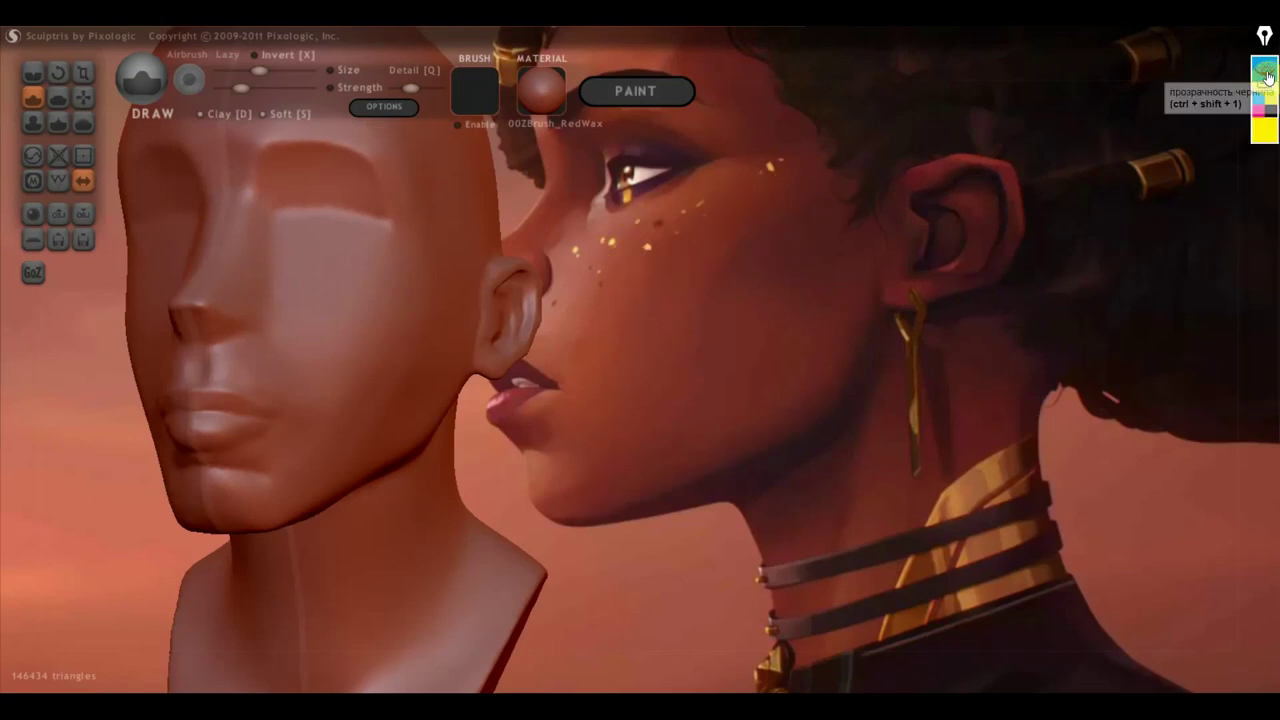
left_click(1264, 94)
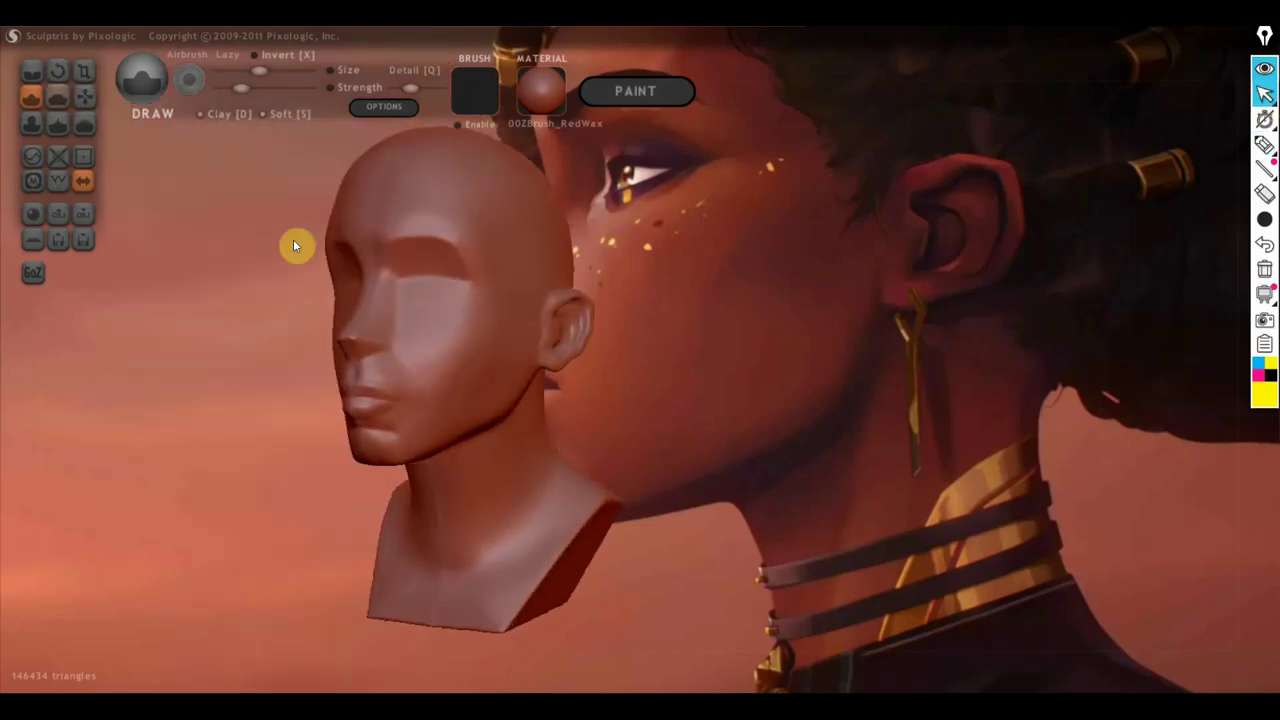
scroll(276, 235, "up", 2)
scroll(276, 235, "up", 2)
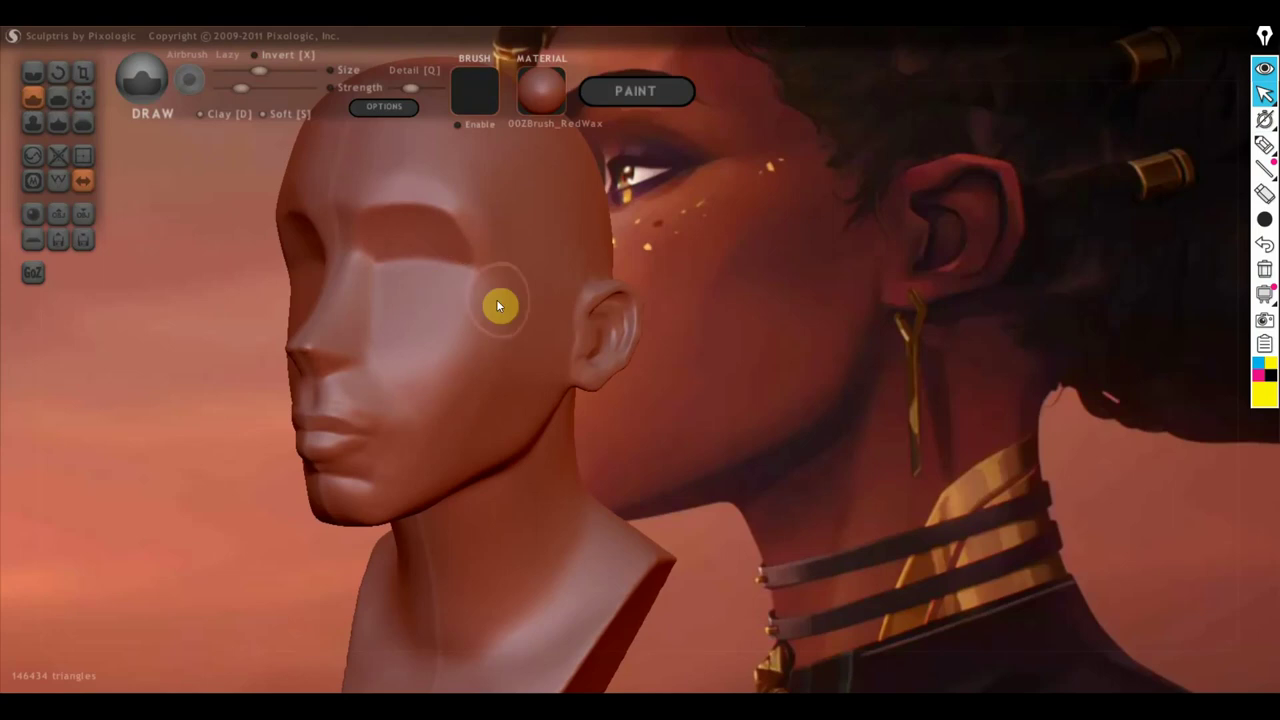
right_click_drag(498, 301, 500, 292)
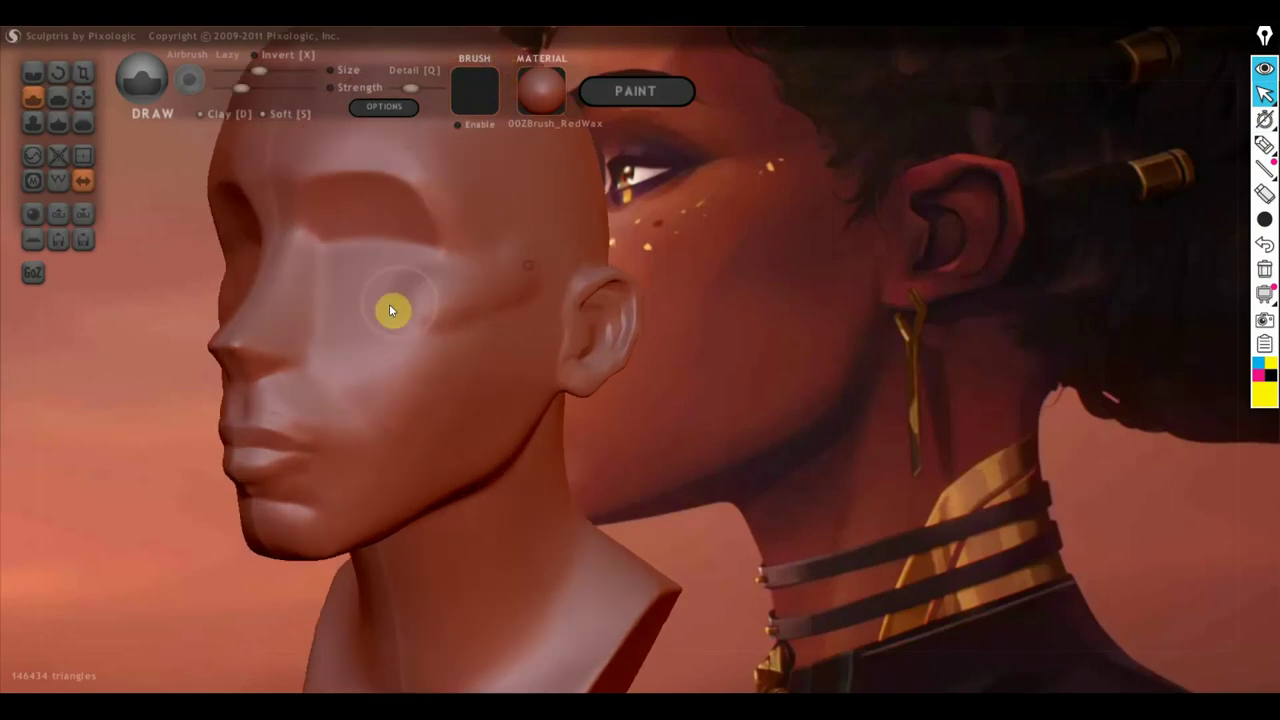
right_click_drag(411, 297, 372, 316)
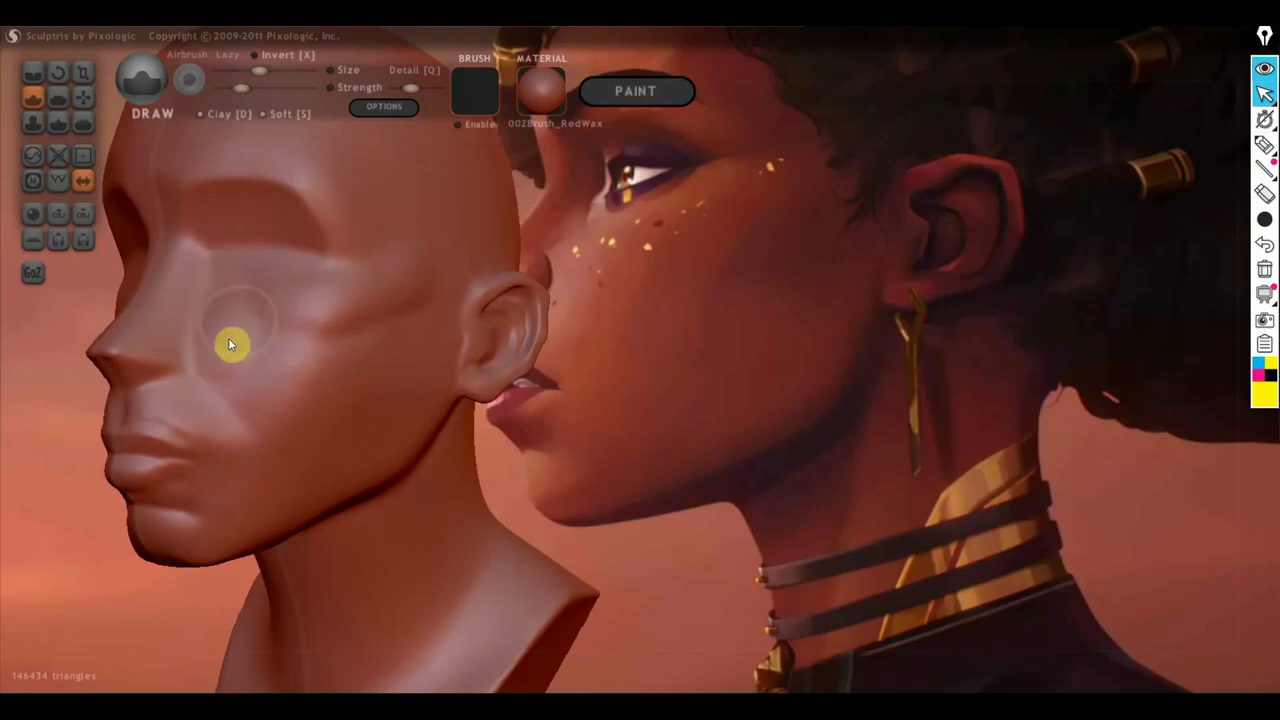
Step: Build up the cheek below the eye with Draw brush strokes
left_click_drag(228, 326, 268, 331)
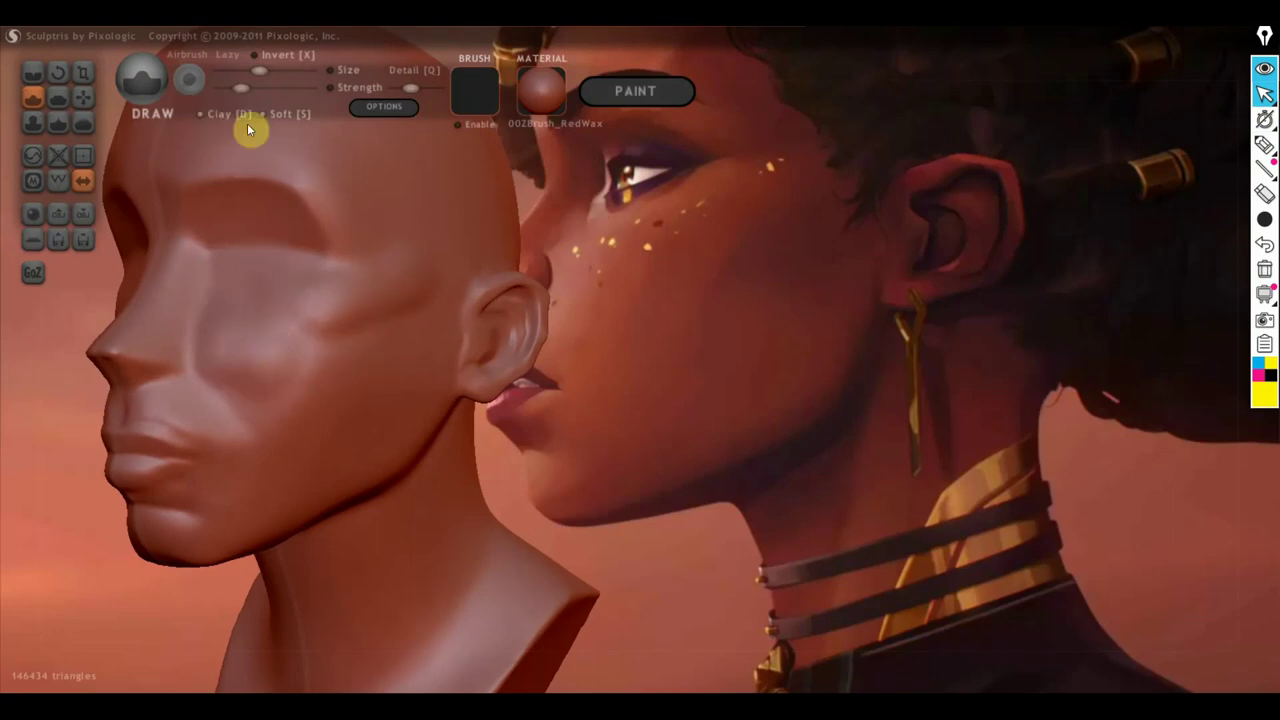
left_click_drag(308, 330, 308, 352)
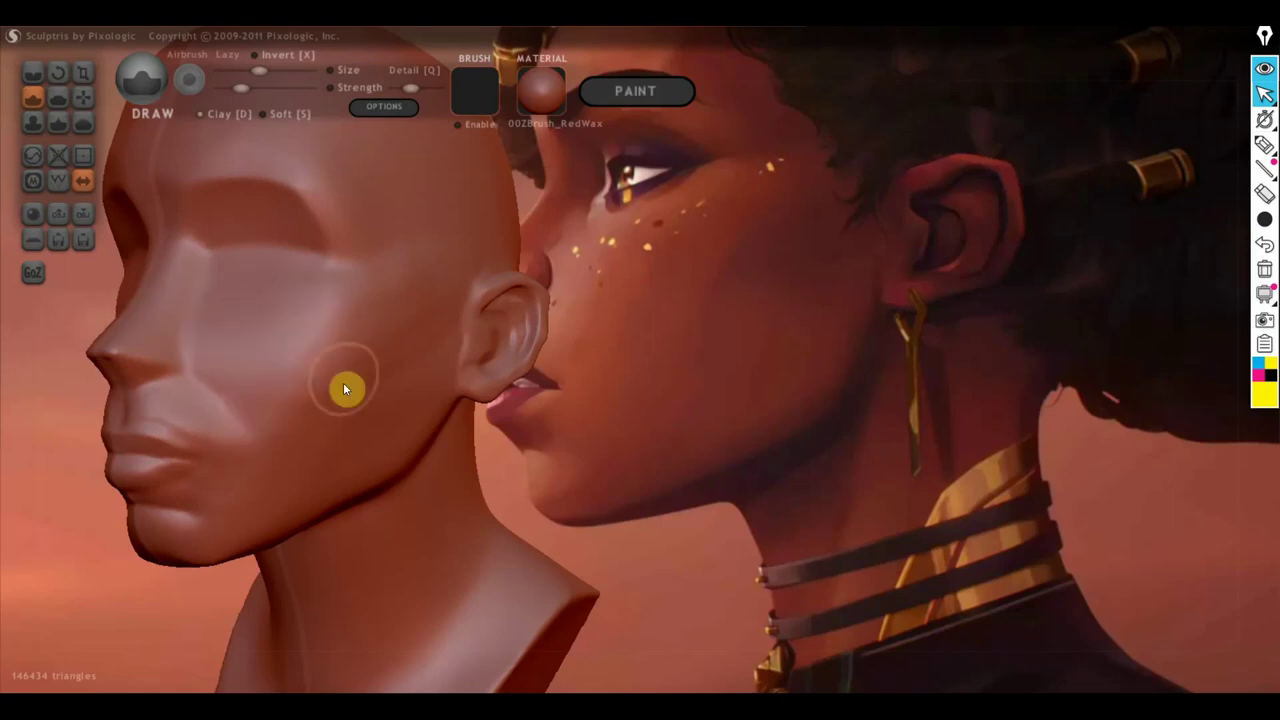
mouse_move(352, 418)
right_mouse_down()
mouse_move(378, 382)
mouse_move(285, 367)
mouse_move(392, 358)
mouse_move(385, 366)
right_mouse_up()
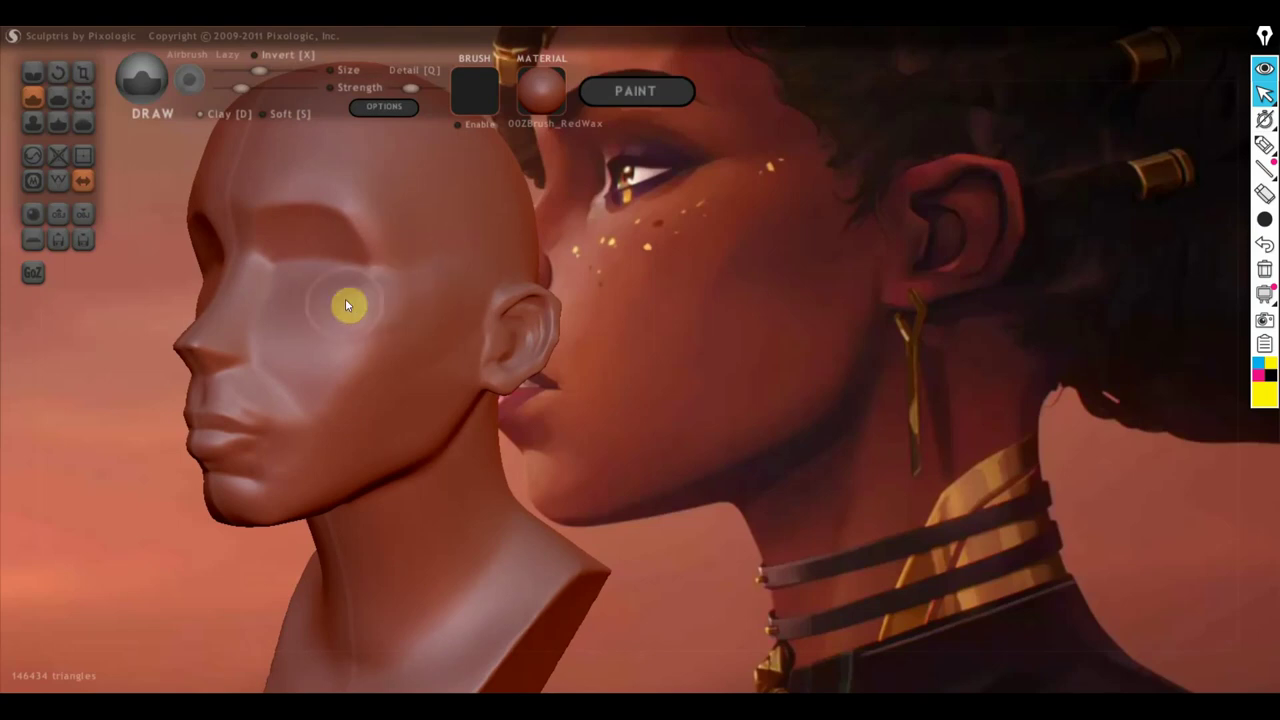
left_click(412, 316)
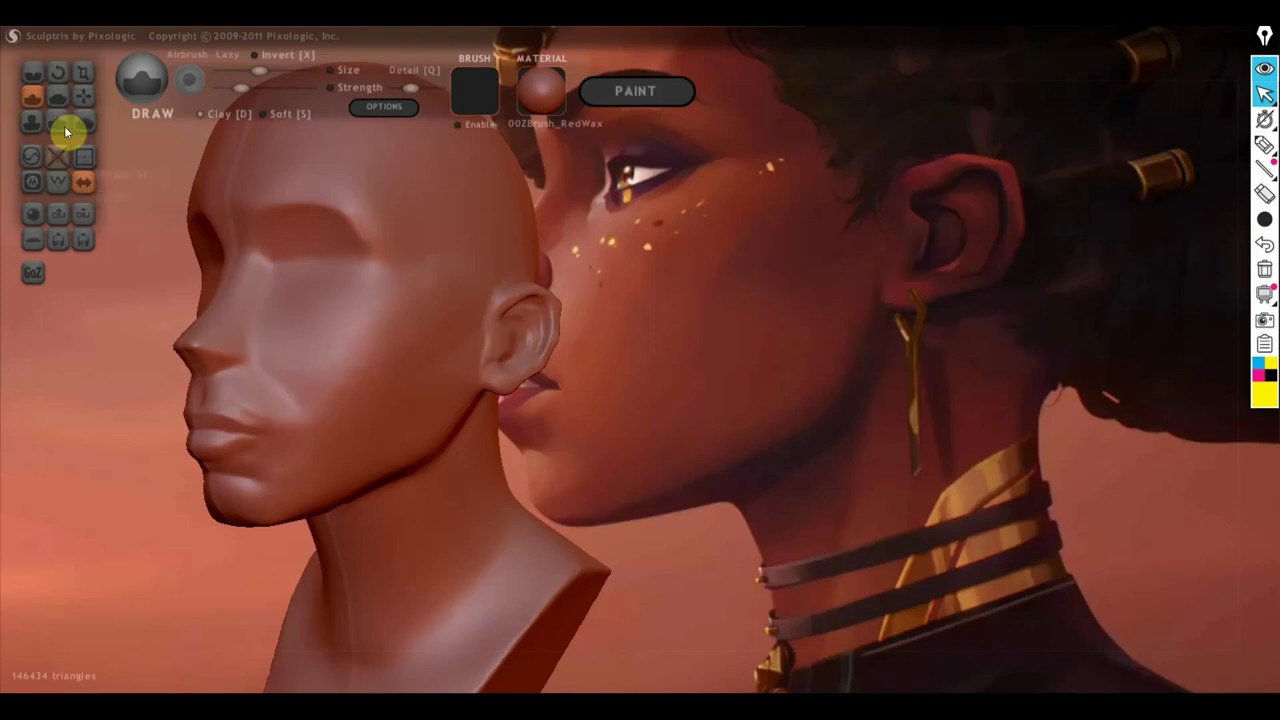
Step: Flatten the side of the cheek with an enlarged Flatten brush
left_click(60, 97)
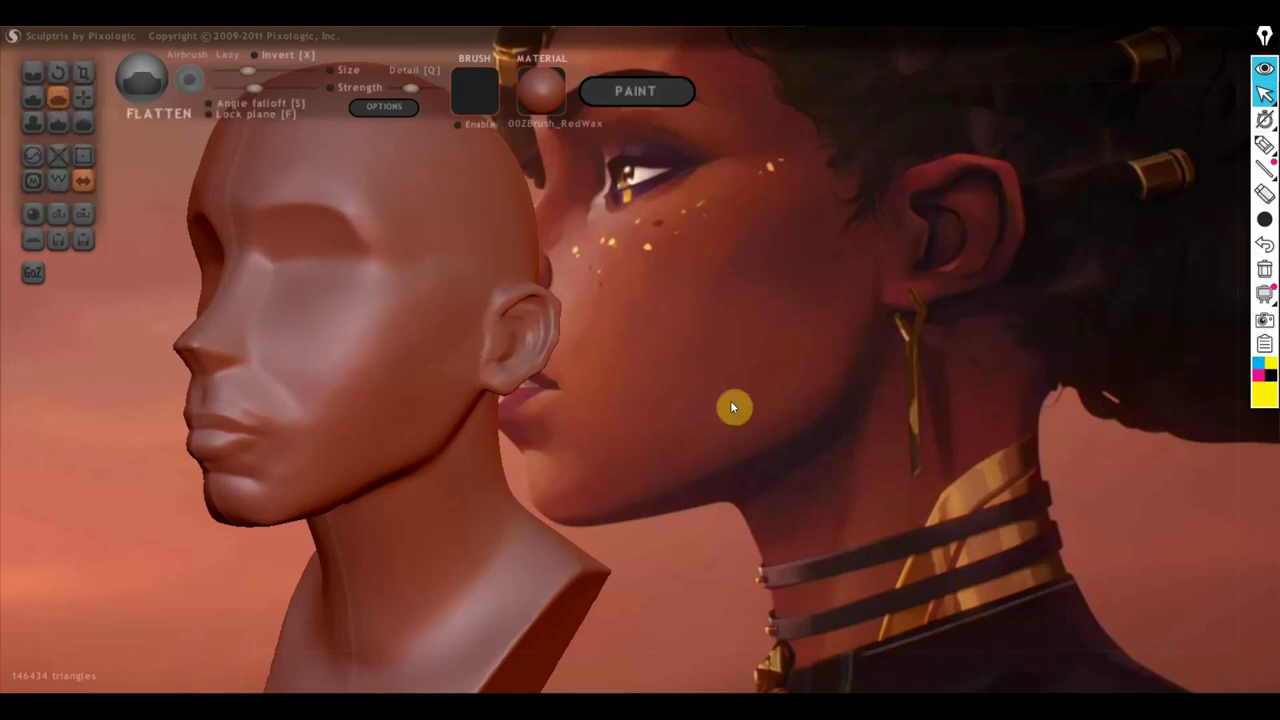
left_click(34, 78)
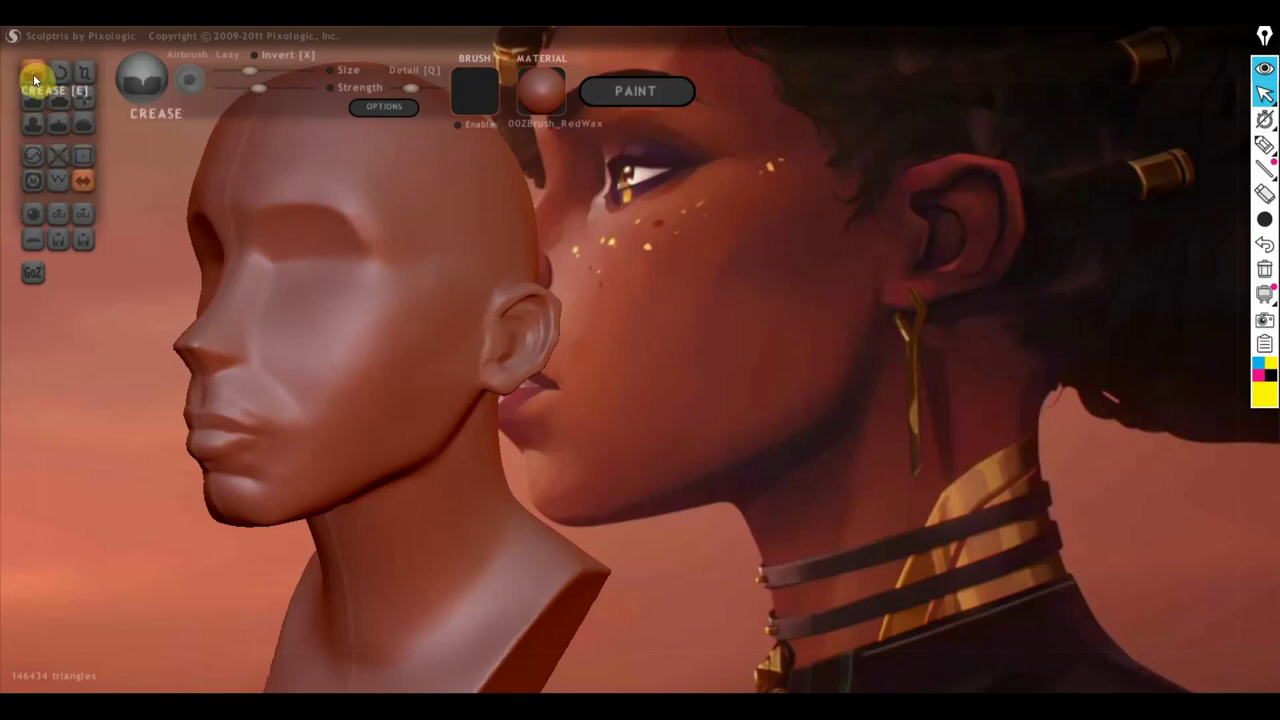
left_click(55, 104)
right_click_drag(430, 362, 426, 240)
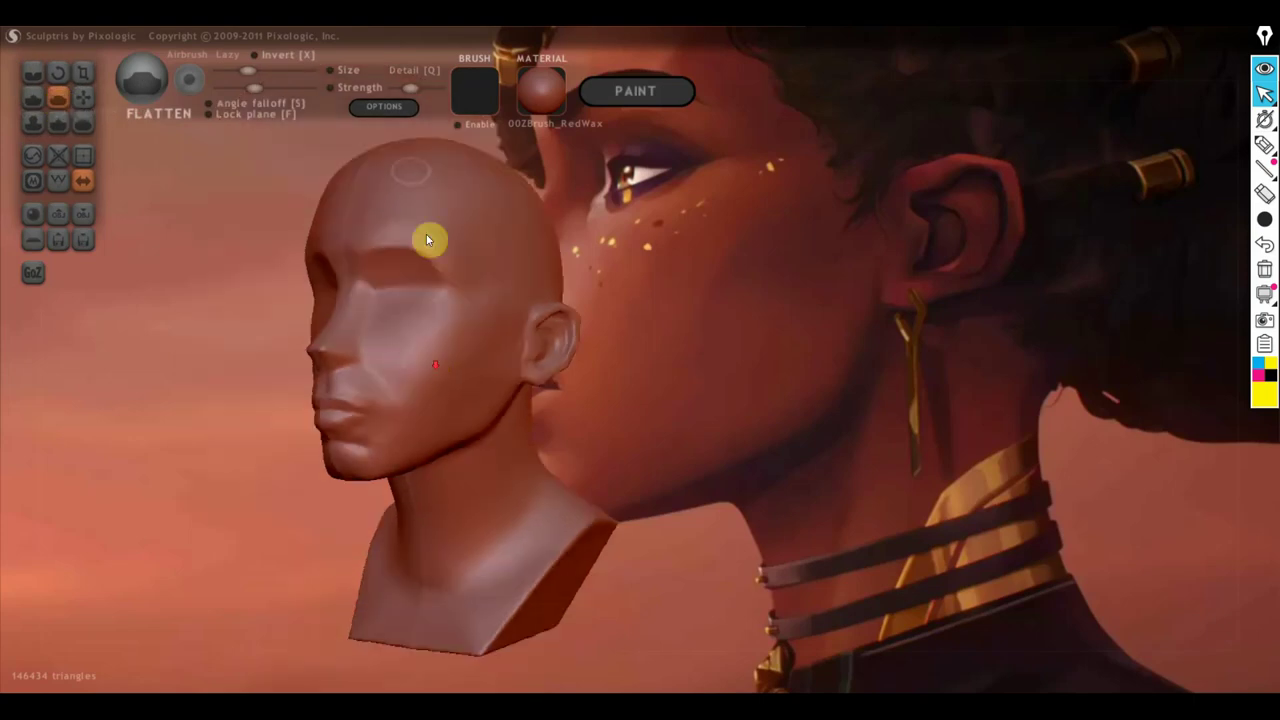
left_click(265, 75)
scroll(416, 346, "up", 3)
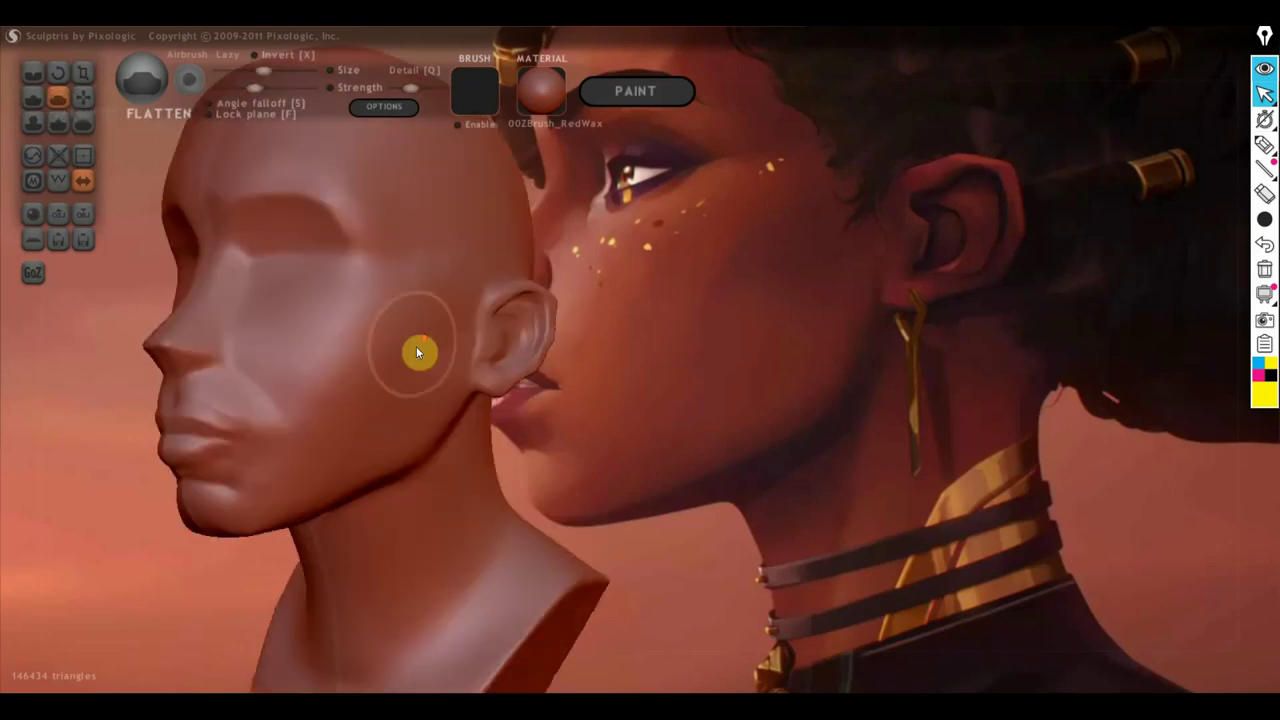
scroll(416, 346, "up", 2)
mouse_move(378, 352)
left_mouse_down()
mouse_move(380, 381)
mouse_move(337, 428)
mouse_move(361, 391)
left_mouse_up()
mouse_move(372, 331)
left_mouse_down()
mouse_move(363, 370)
mouse_move(309, 425)
mouse_move(403, 308)
mouse_move(306, 423)
mouse_move(320, 411)
left_mouse_up()
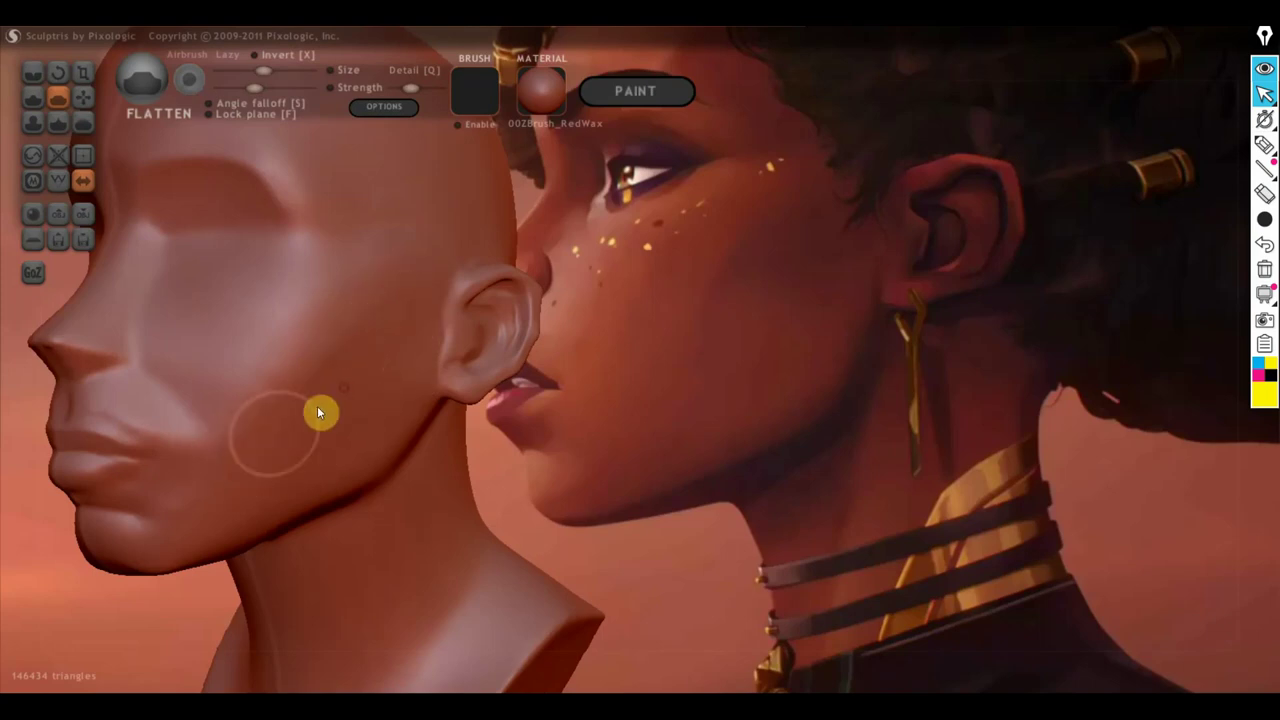
Step: Reselect the Draw brush and orbit the head to a front view
left_click(37, 100)
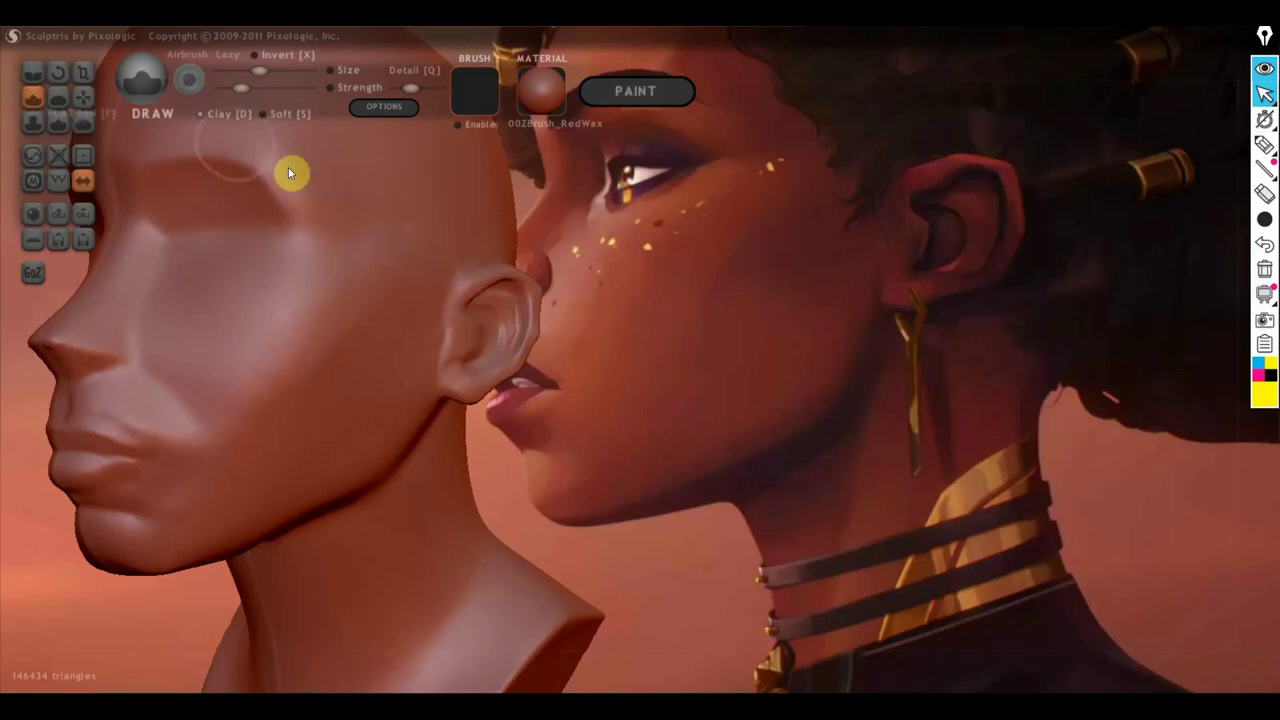
right_click_drag(333, 400, 324, 472)
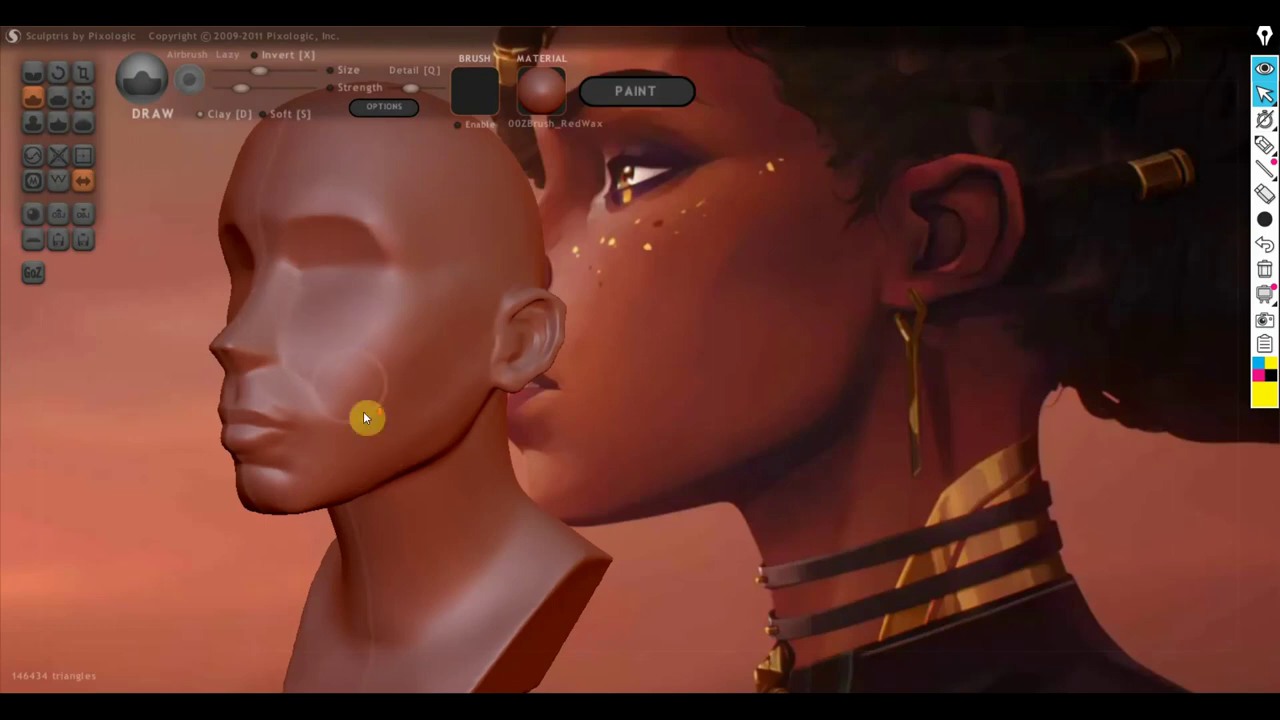
mouse_move(363, 411)
right_mouse_down()
mouse_move(516, 417)
mouse_move(331, 398)
mouse_move(480, 403)
right_mouse_up()
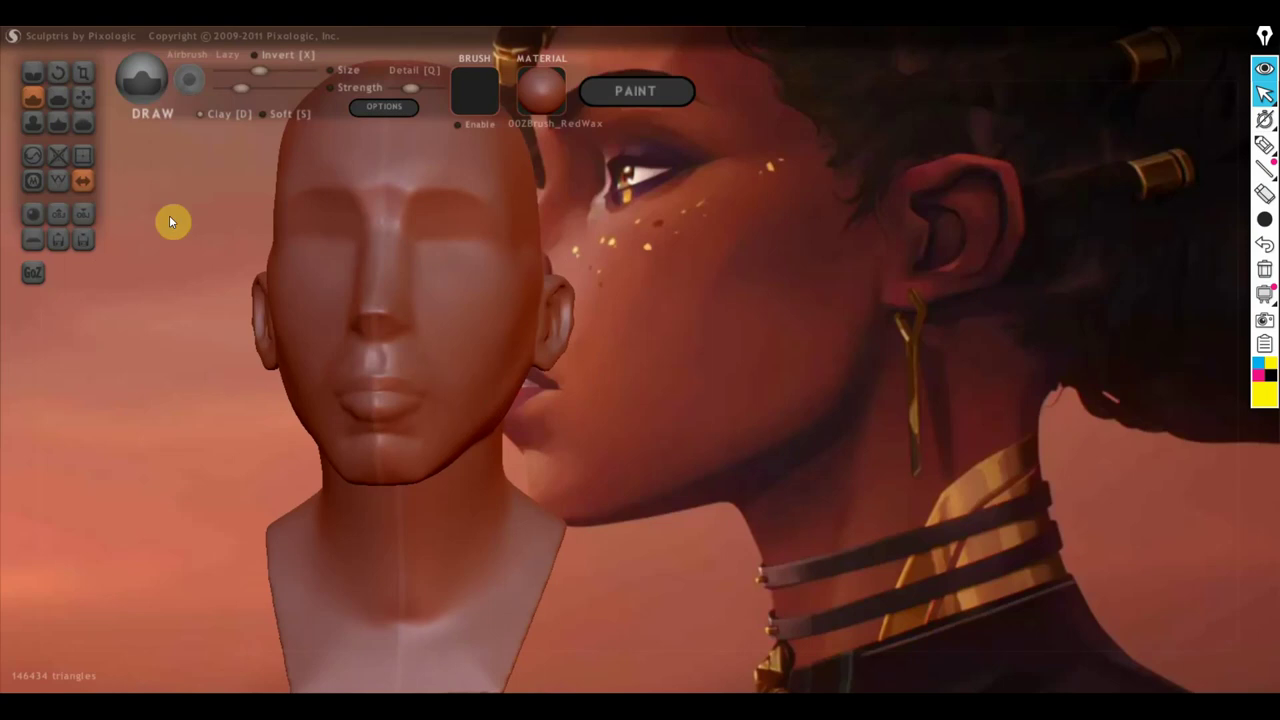
Step: Turn the head to a side view left of the reference, with Draw brush active
left_click(85, 97)
right_click_drag(250, 400, 514, 421)
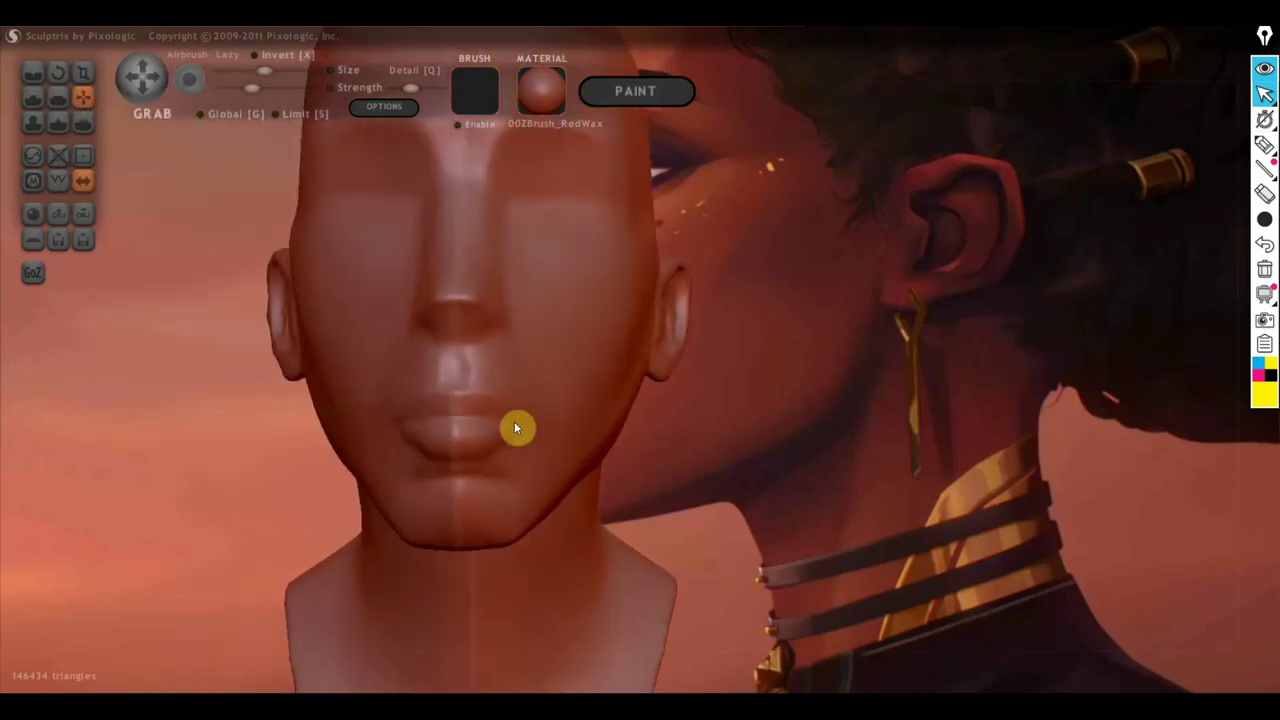
scroll(733, 459, "up", 2)
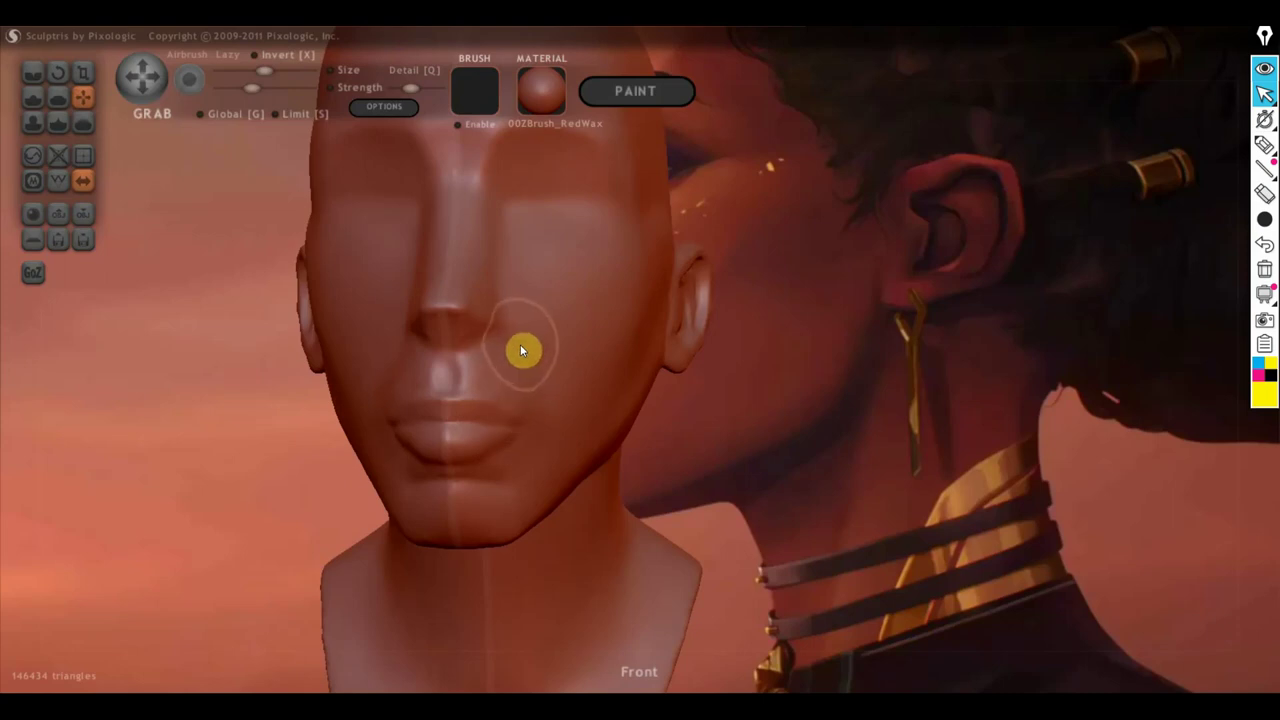
mouse_move(522, 344)
right_mouse_down("alt")
mouse_move(130, 369)
mouse_move(260, 366)
right_mouse_up("alt")
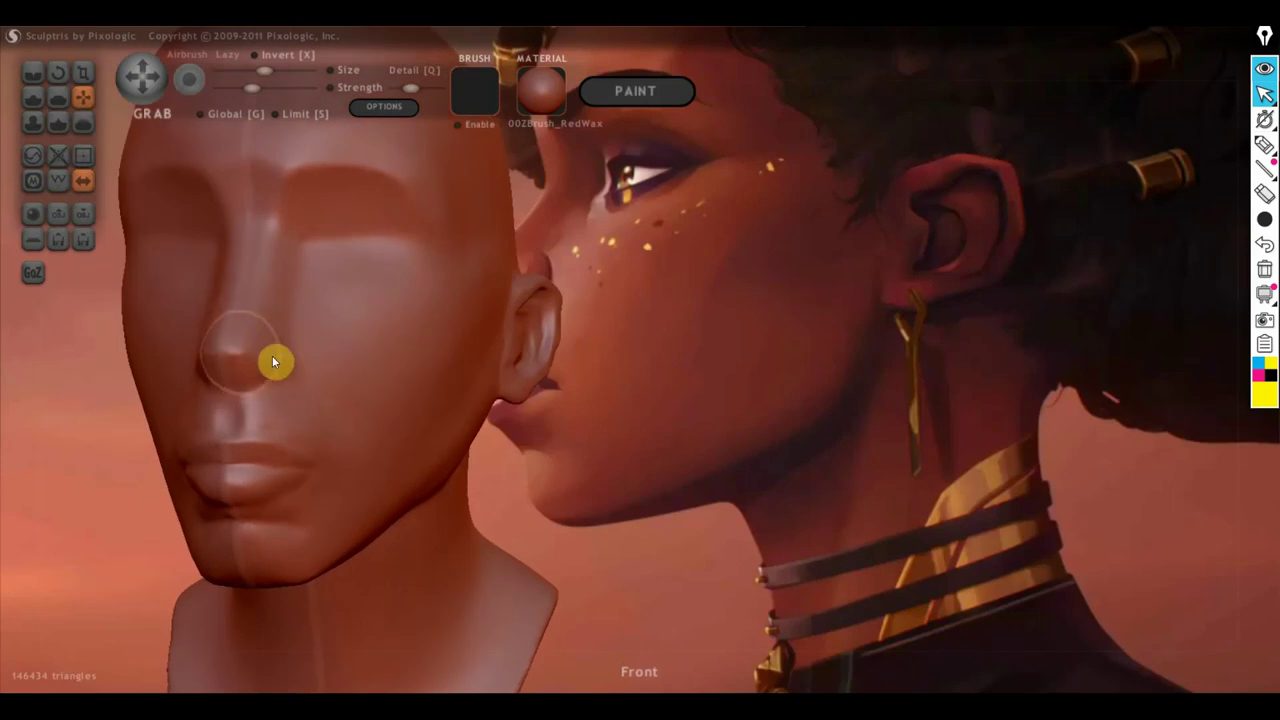
mouse_move(272, 362)
left_mouse_down("alt")
mouse_move(386, 351)
mouse_move(283, 363)
mouse_move(242, 320)
mouse_move(186, 323)
mouse_move(434, 309)
mouse_move(263, 331)
left_mouse_up("alt")
left_click(33, 96)
scroll(186, 340, "up", 3)
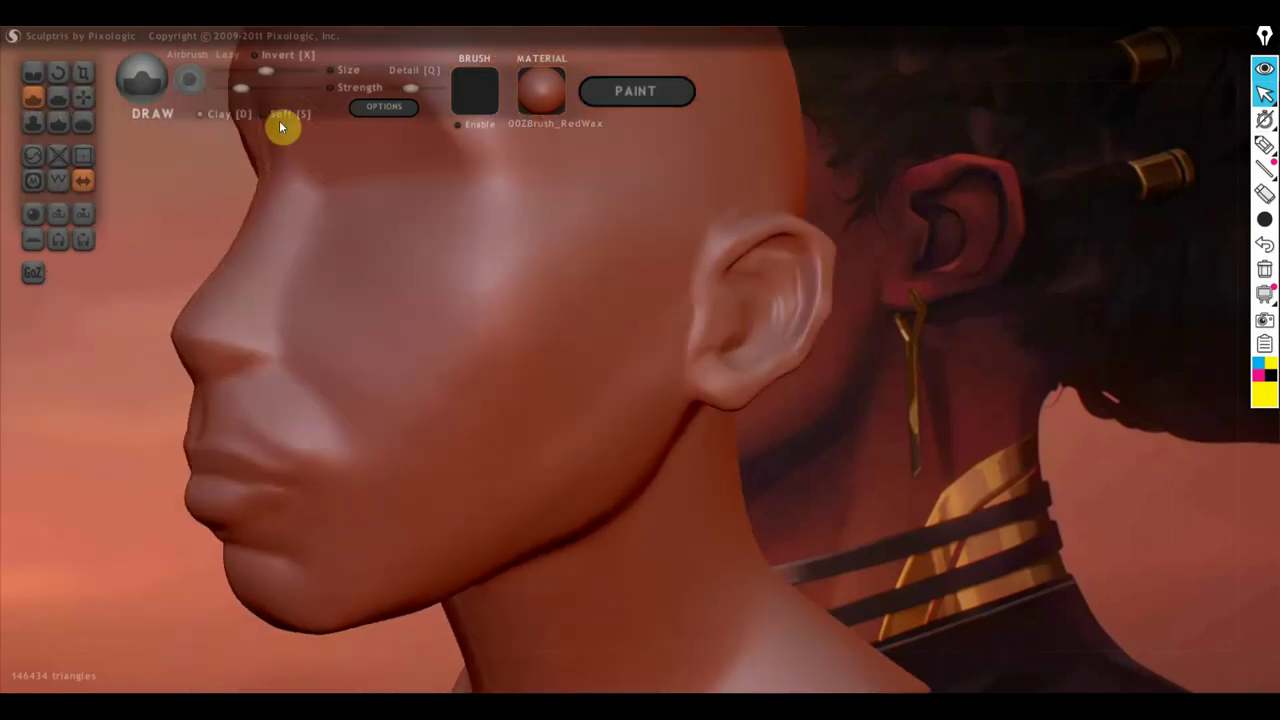
Step: Crease lines along the nostril edge and down the nose bridge
left_click(29, 77)
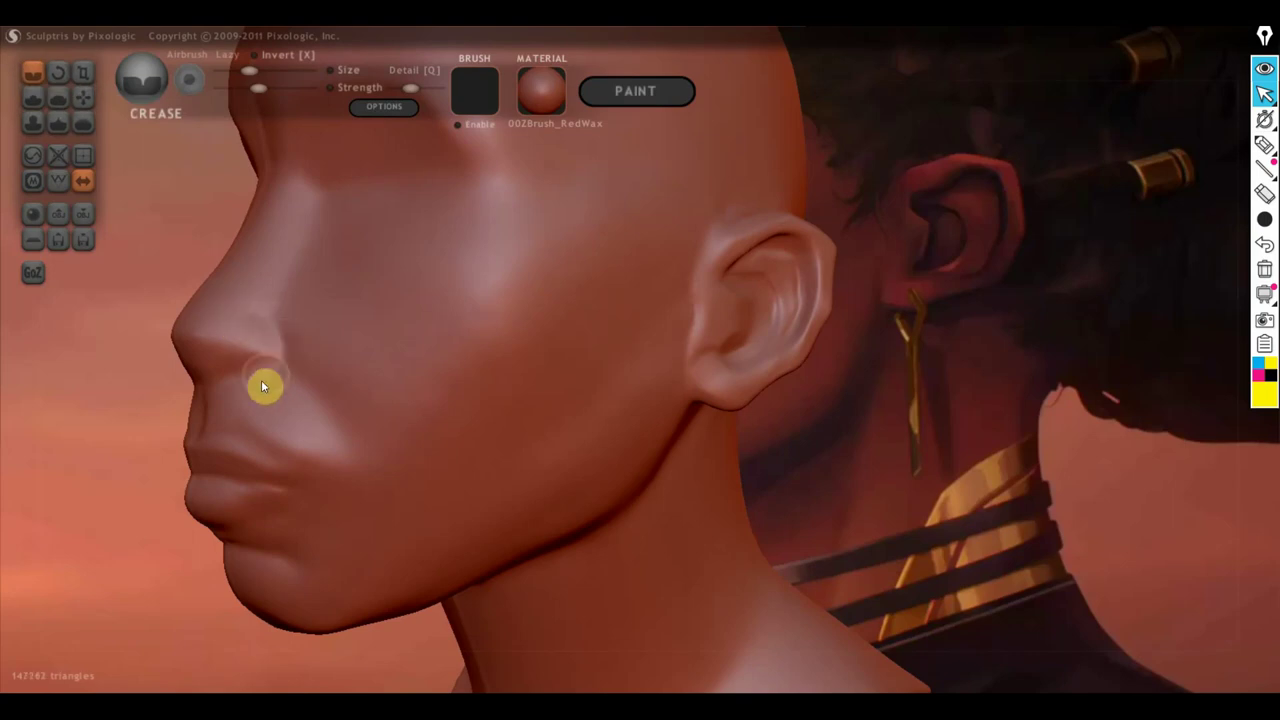
mouse_move(263, 387)
left_mouse_down()
mouse_move(237, 394)
mouse_move(284, 368)
left_mouse_up()
mouse_move(254, 320)
left_mouse_down("alt")
mouse_move(314, 363)
mouse_move(466, 380)
mouse_move(556, 372)
left_mouse_up("alt")
mouse_move(556, 372)
right_mouse_down("alt")
mouse_move(166, 383)
mouse_move(338, 405)
right_mouse_up("alt")
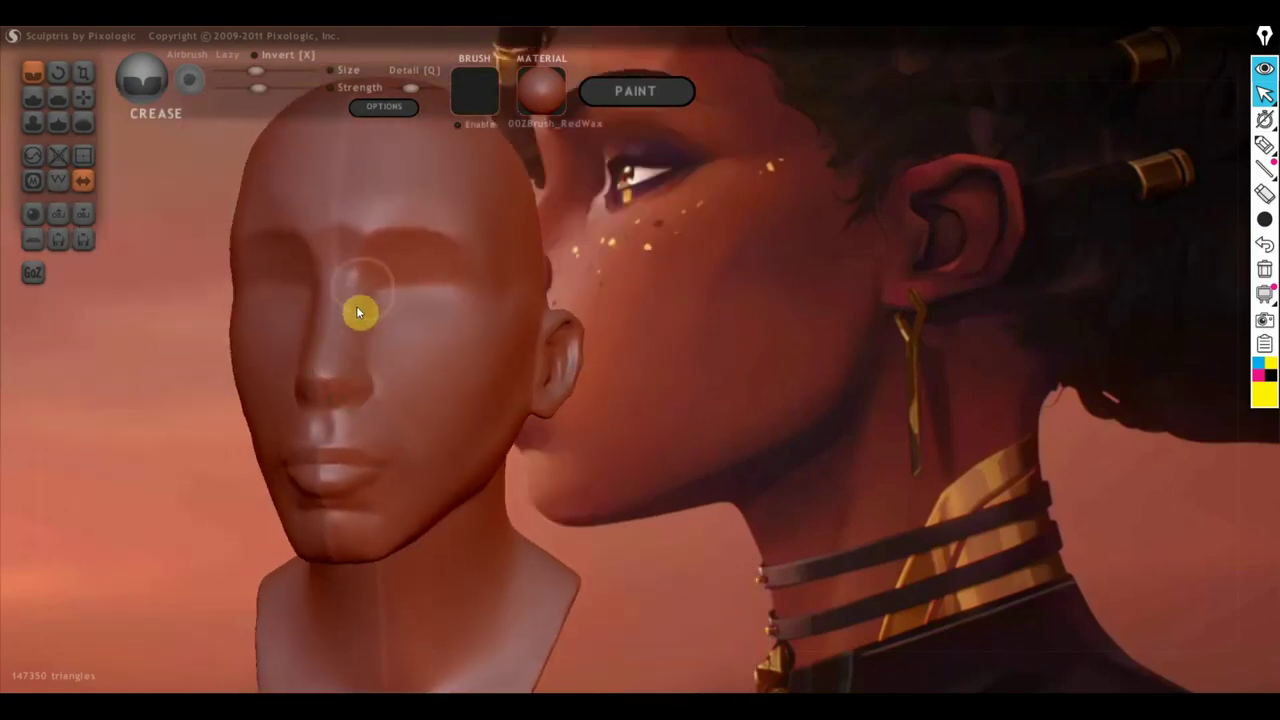
left_click_drag(363, 296, 363, 354)
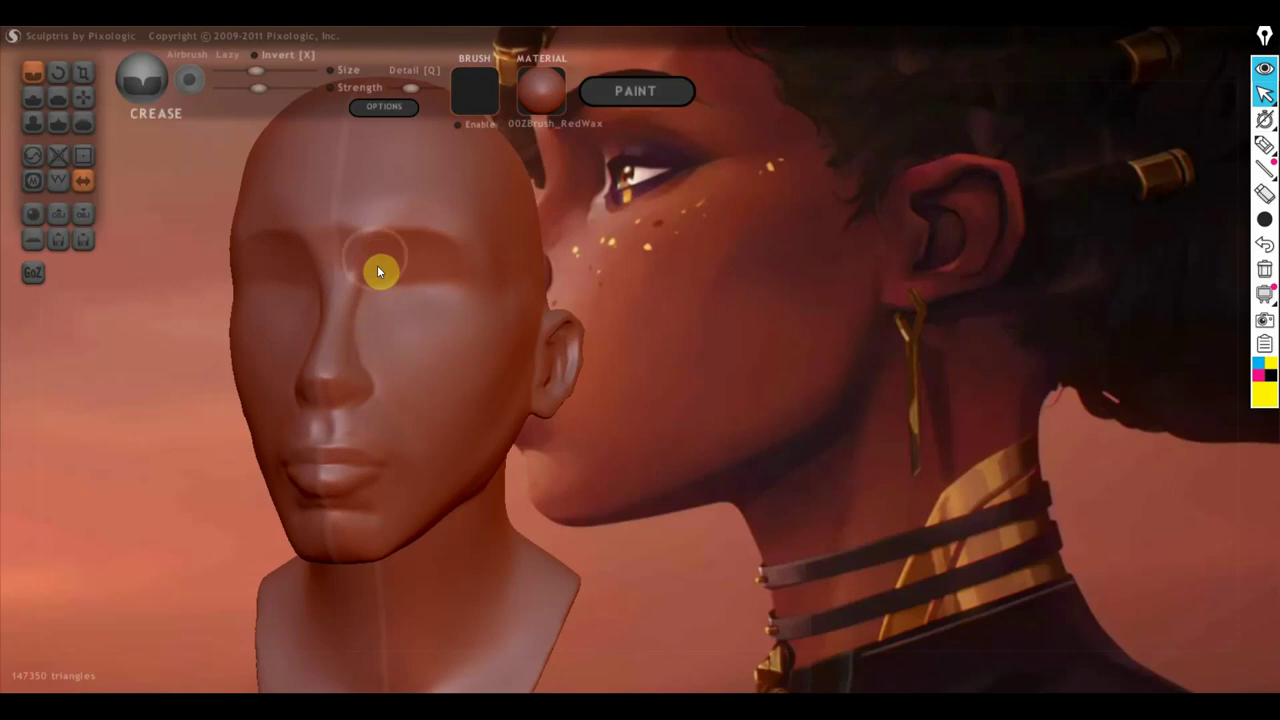
left_click_drag(372, 252, 370, 308)
Step: Crease a ridge along the side of the nose bridge from a three-quarter view
right_click_drag(366, 329, 314, 346)
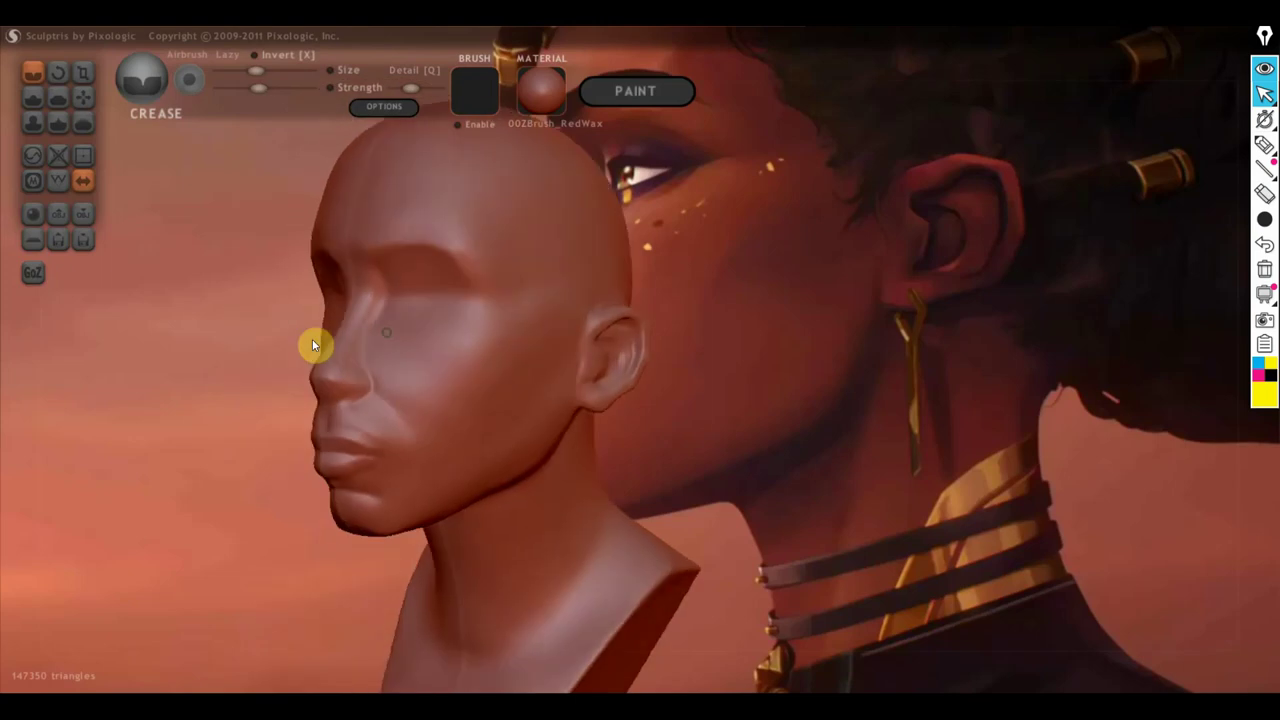
scroll(373, 322, "up", 3)
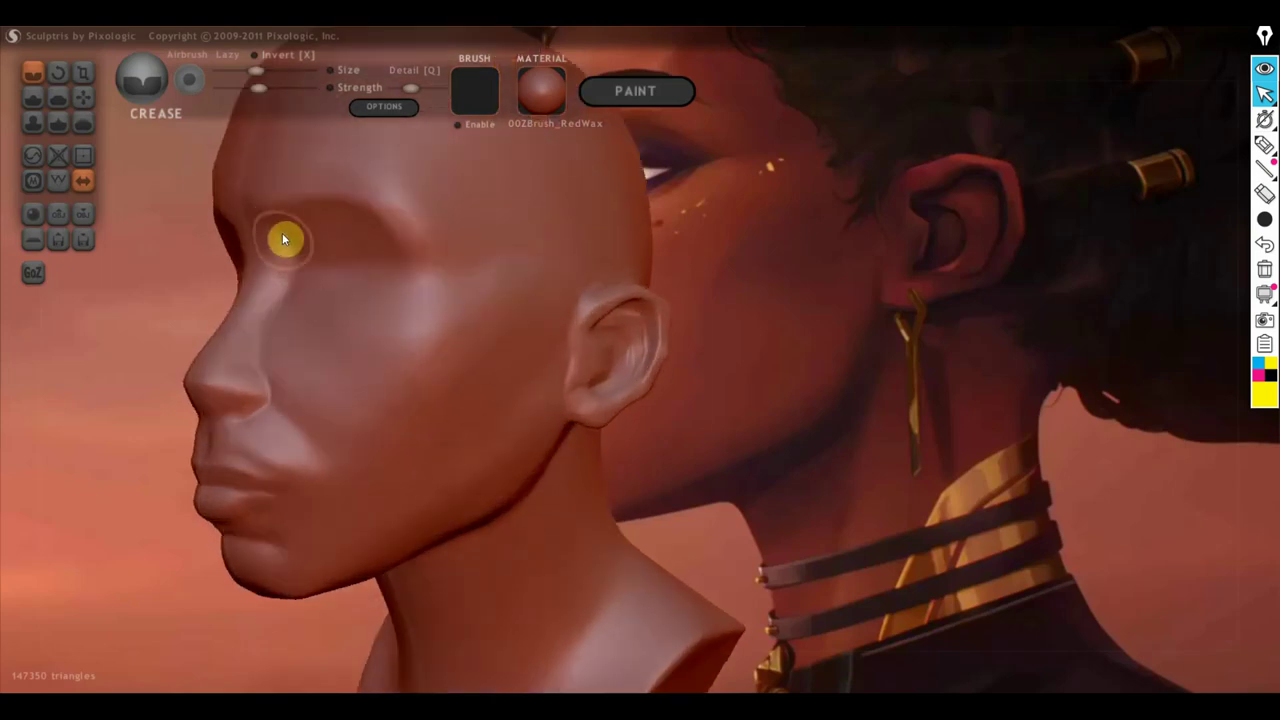
left_click_drag(305, 257, 257, 343)
scroll(330, 422, "down", 4)
mouse_move(346, 423)
right_mouse_down()
mouse_move(491, 409)
mouse_move(356, 429)
mouse_move(372, 404)
right_mouse_up()
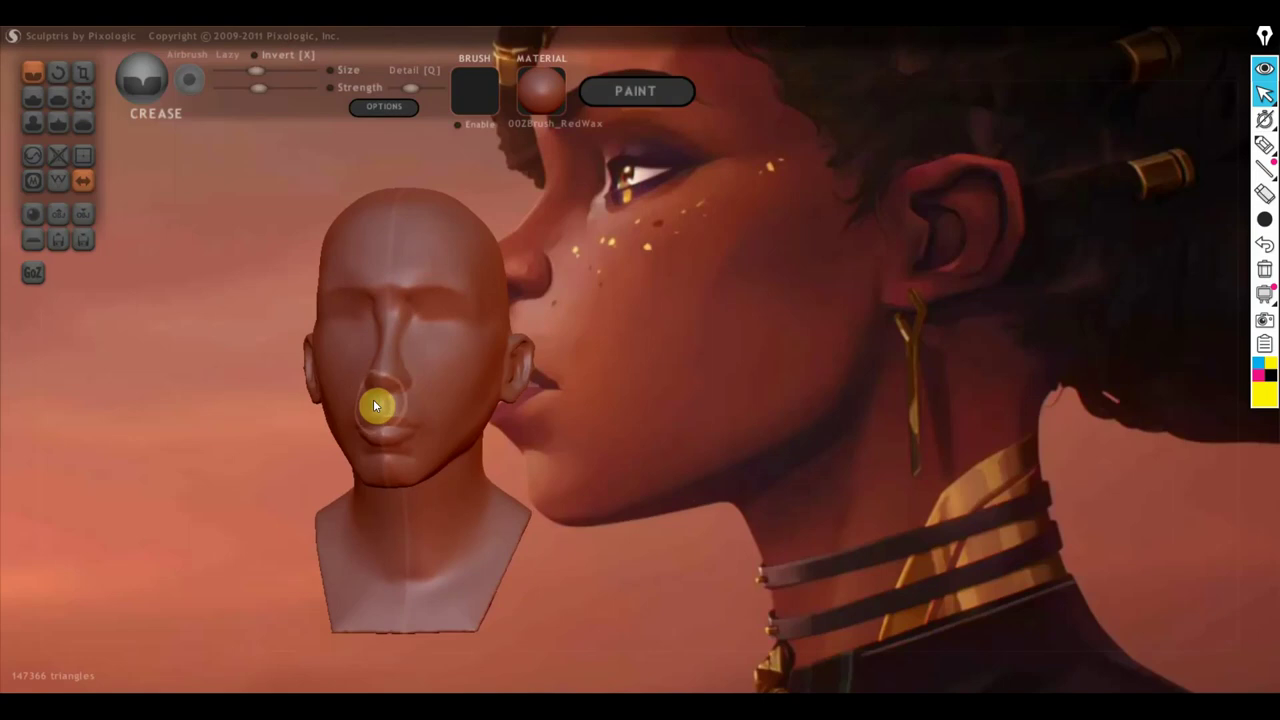
scroll(371, 402, "up", 3)
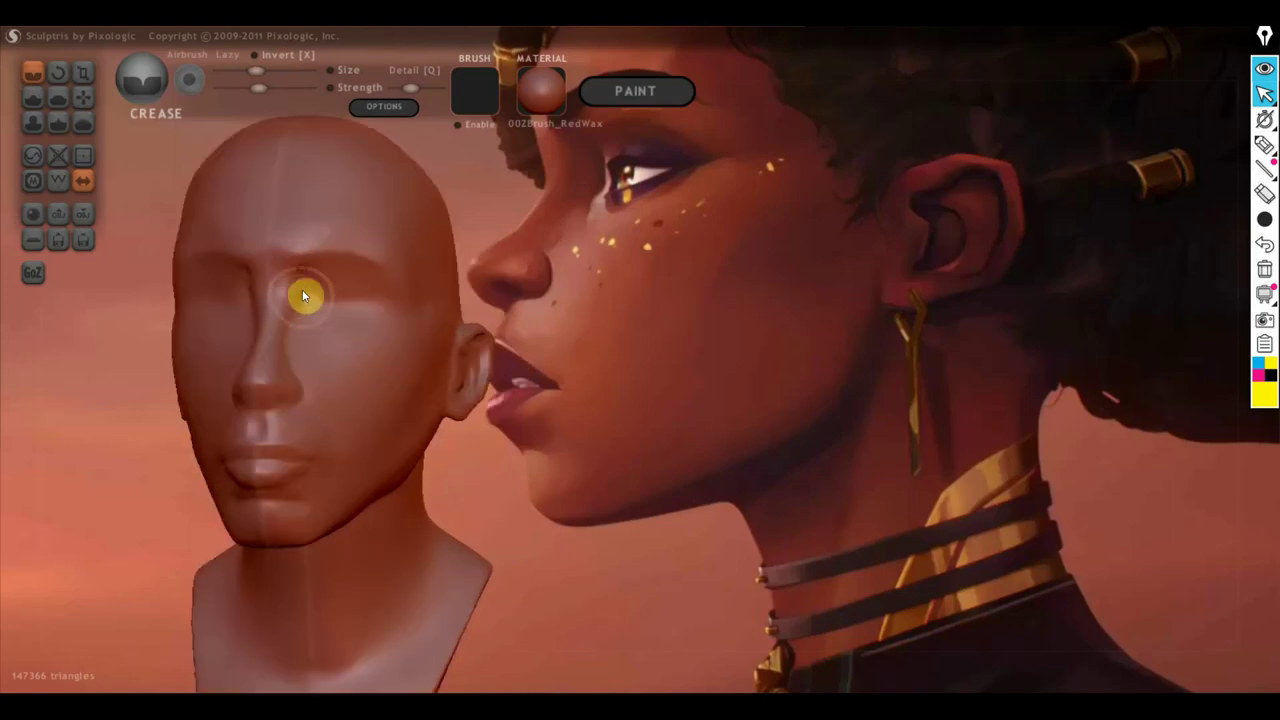
mouse_move(293, 310)
right_mouse_down()
mouse_move(320, 351)
mouse_move(420, 367)
mouse_move(349, 354)
right_mouse_up()
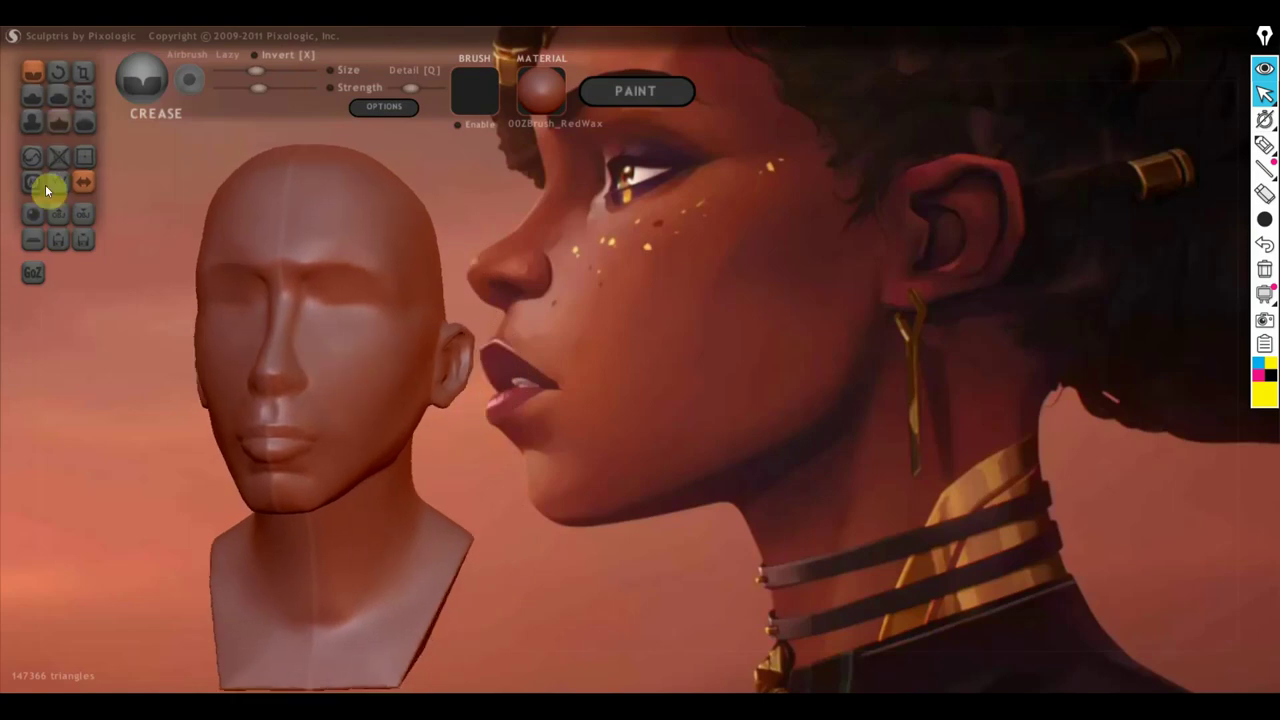
Step: Reselect the Draw brush and reposition the head in the viewport
left_click(47, 108)
scroll(160, 309, "up", 3)
mouse_move(160, 309)
right_mouse_down("alt")
mouse_move(254, 380)
mouse_move(308, 375)
right_mouse_up("alt")
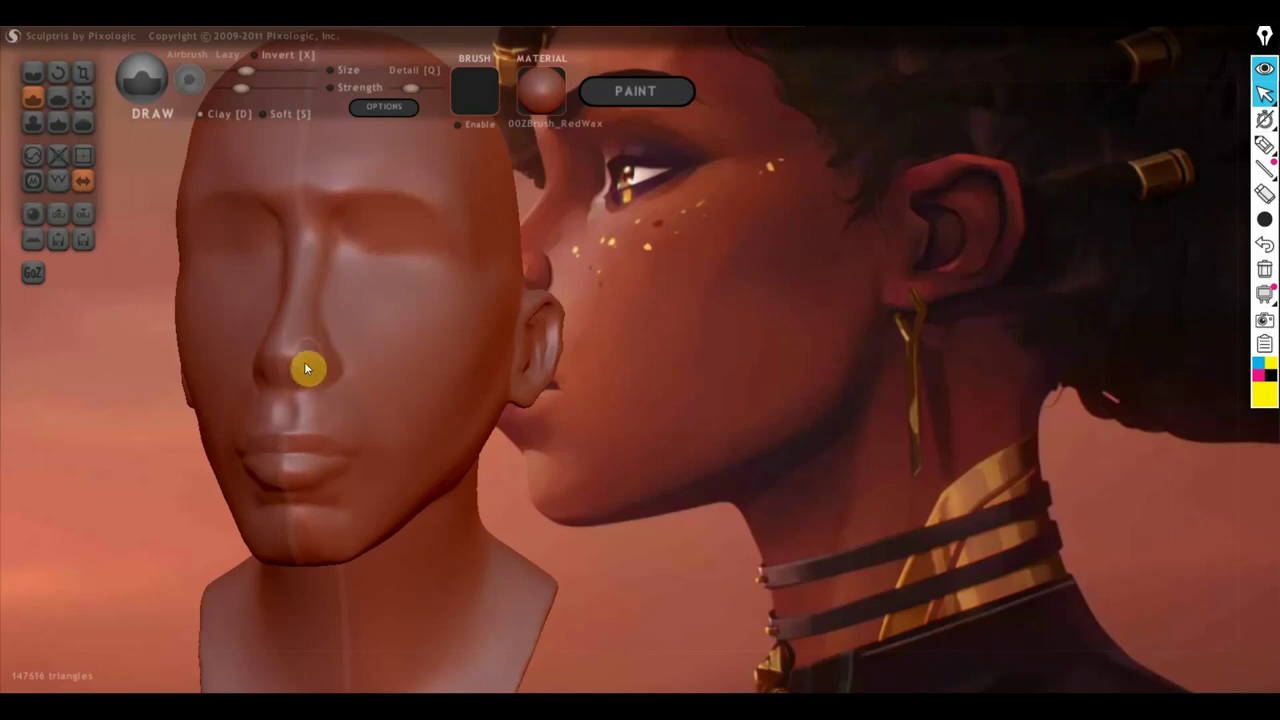
Step: Toggle the Draw brush's Soft option and work in close on the nose base
mouse_move(376, 376)
right_mouse_down()
mouse_move(191, 374)
mouse_move(277, 391)
mouse_move(143, 389)
right_mouse_up()
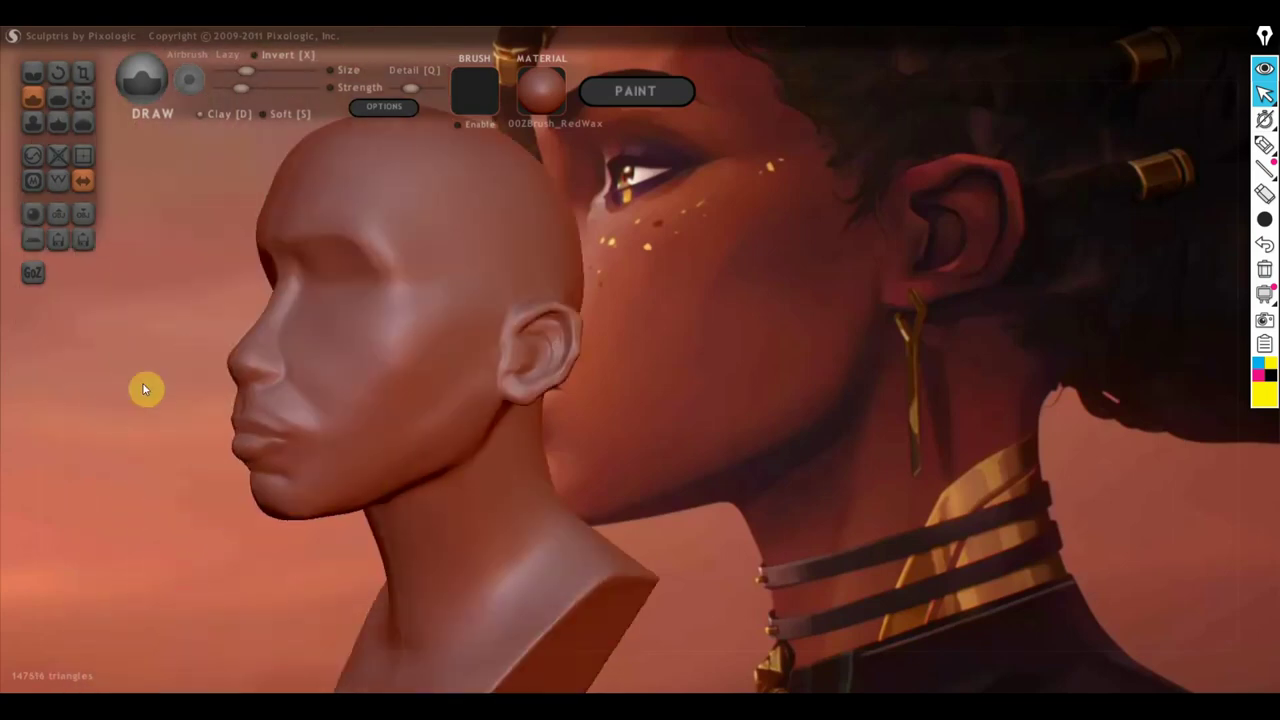
left_click(202, 113)
right_click_drag(202, 113, 300, 305)
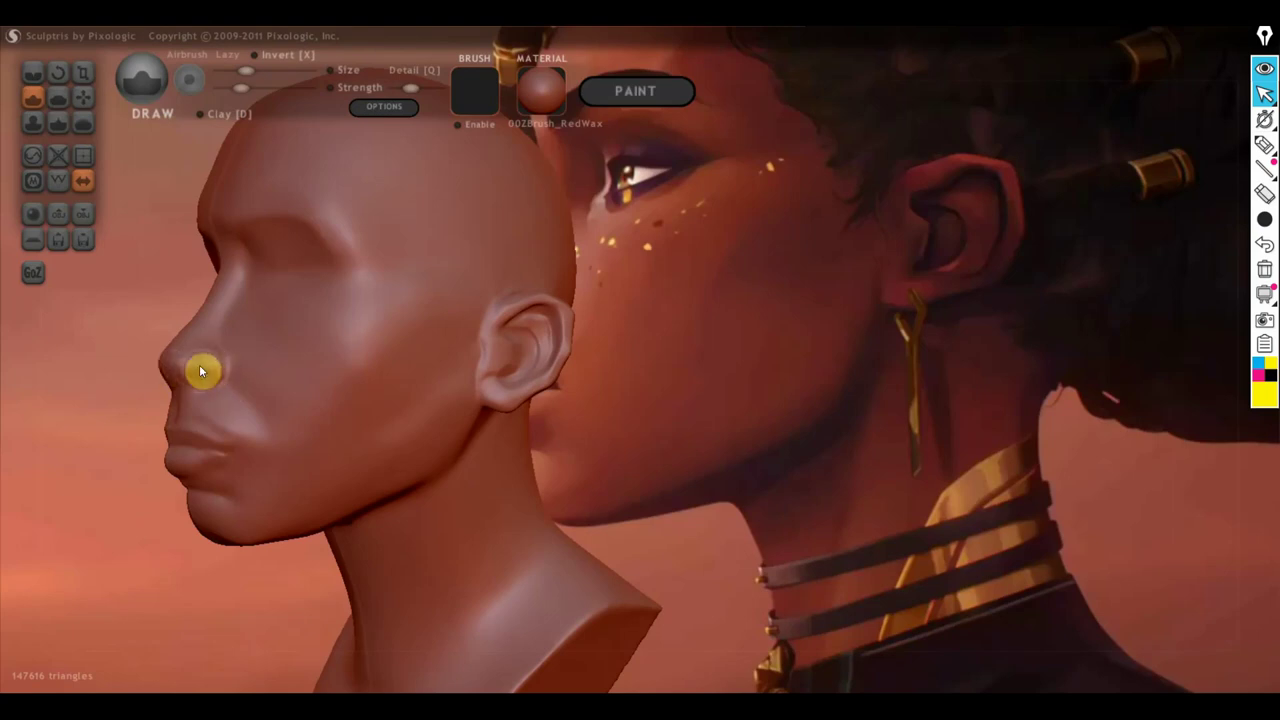
right_click_drag(205, 366, 439, 424)
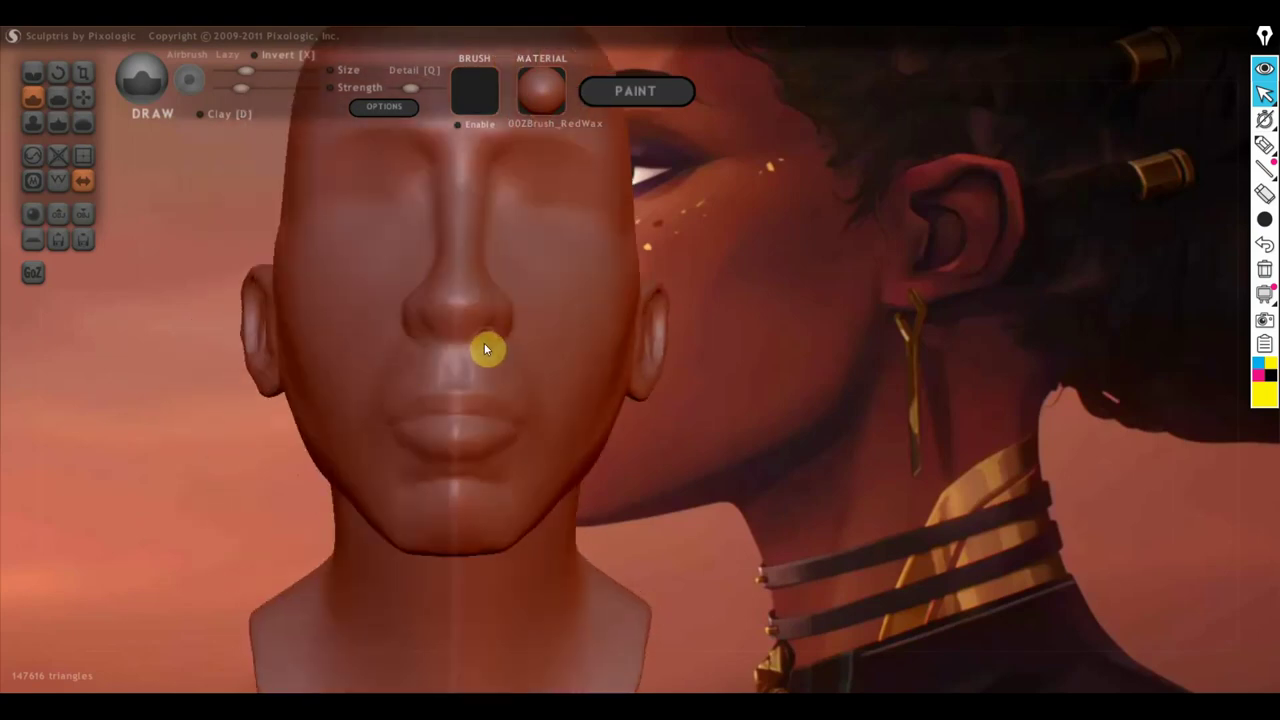
mouse_move(482, 344)
right_mouse_down("alt")
mouse_move(134, 363)
mouse_move(374, 342)
mouse_move(322, 348)
mouse_move(249, 300)
mouse_move(251, 323)
mouse_move(354, 293)
right_mouse_up("alt")
scroll(328, 330, "up", 1)
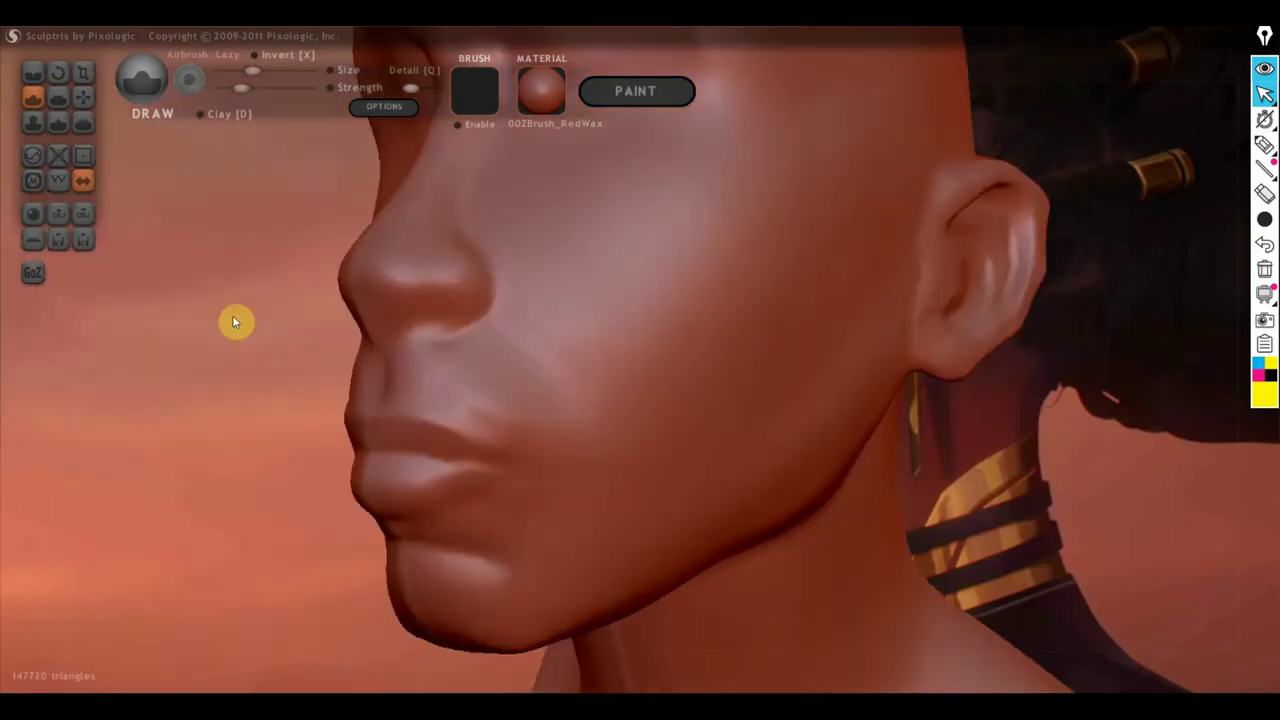
scroll(232, 315, "up", 1)
scroll(399, 341, "up", 1)
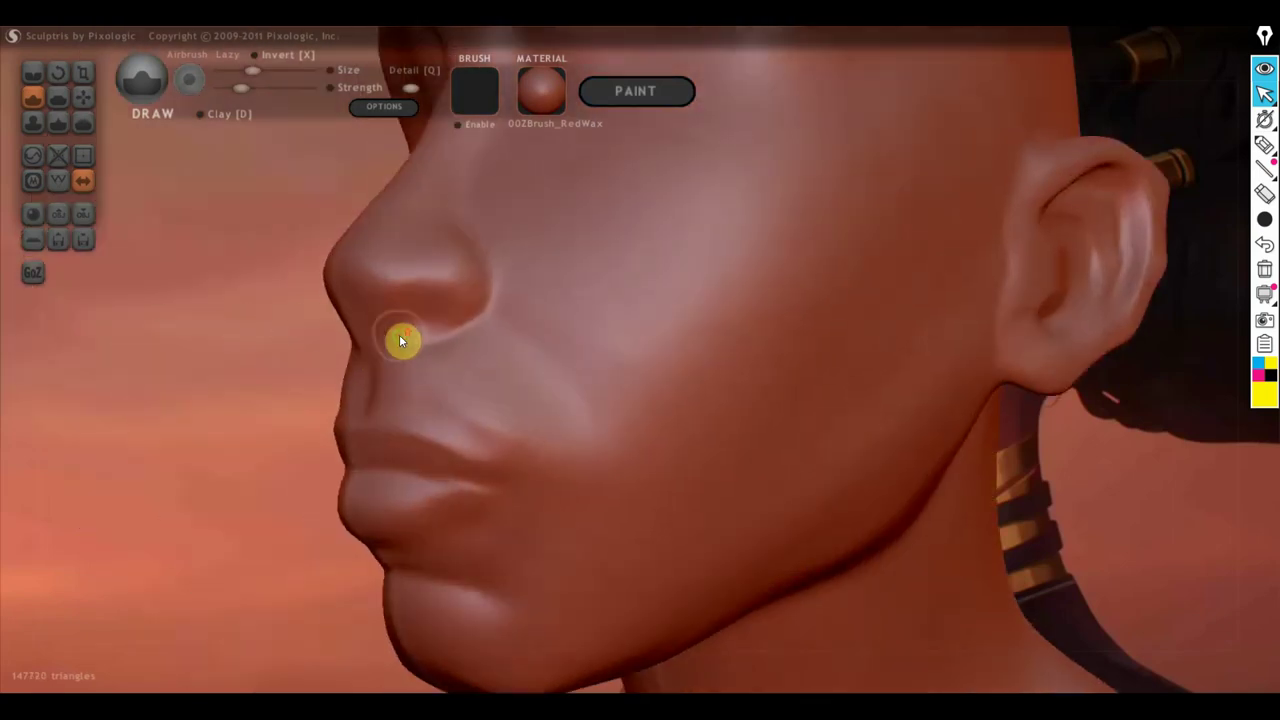
right_click_drag(399, 341, 517, 320, "alt")
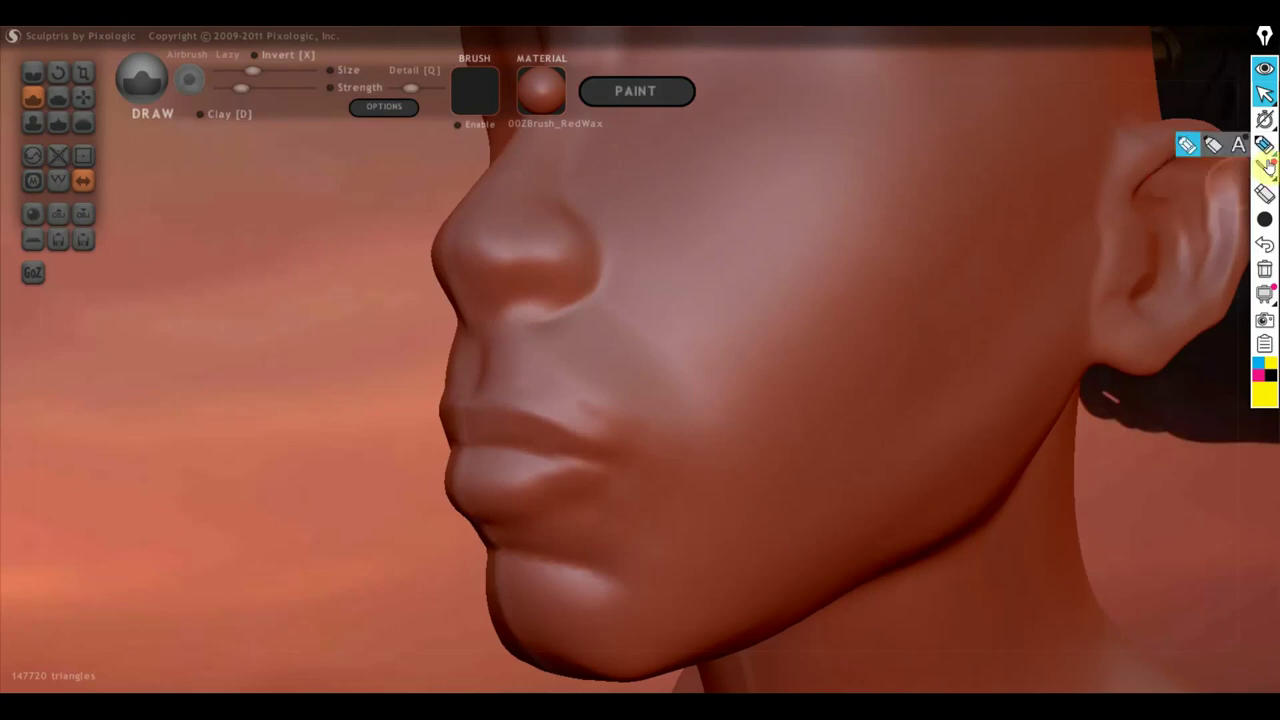
Step: Highlight the nose front and nostril with annotation marks, then clear them
left_click(1265, 145)
left_click_drag(440, 275, 470, 343)
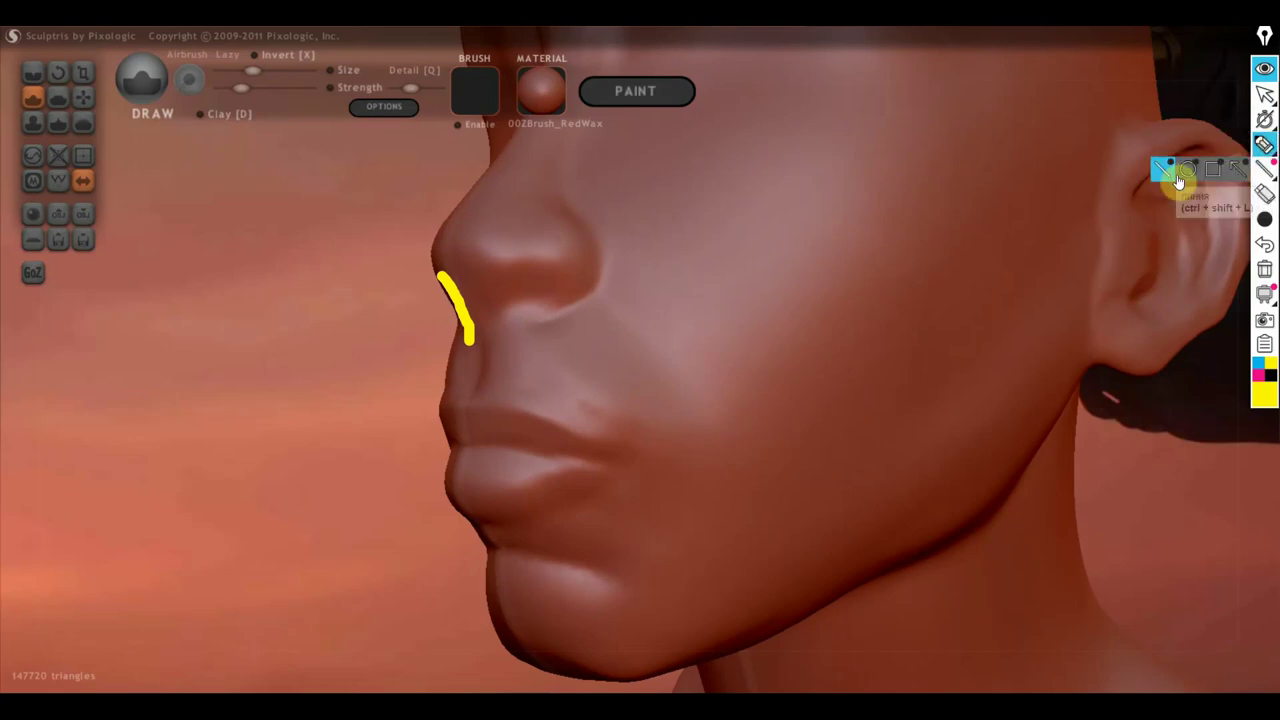
mouse_move(1265, 219)
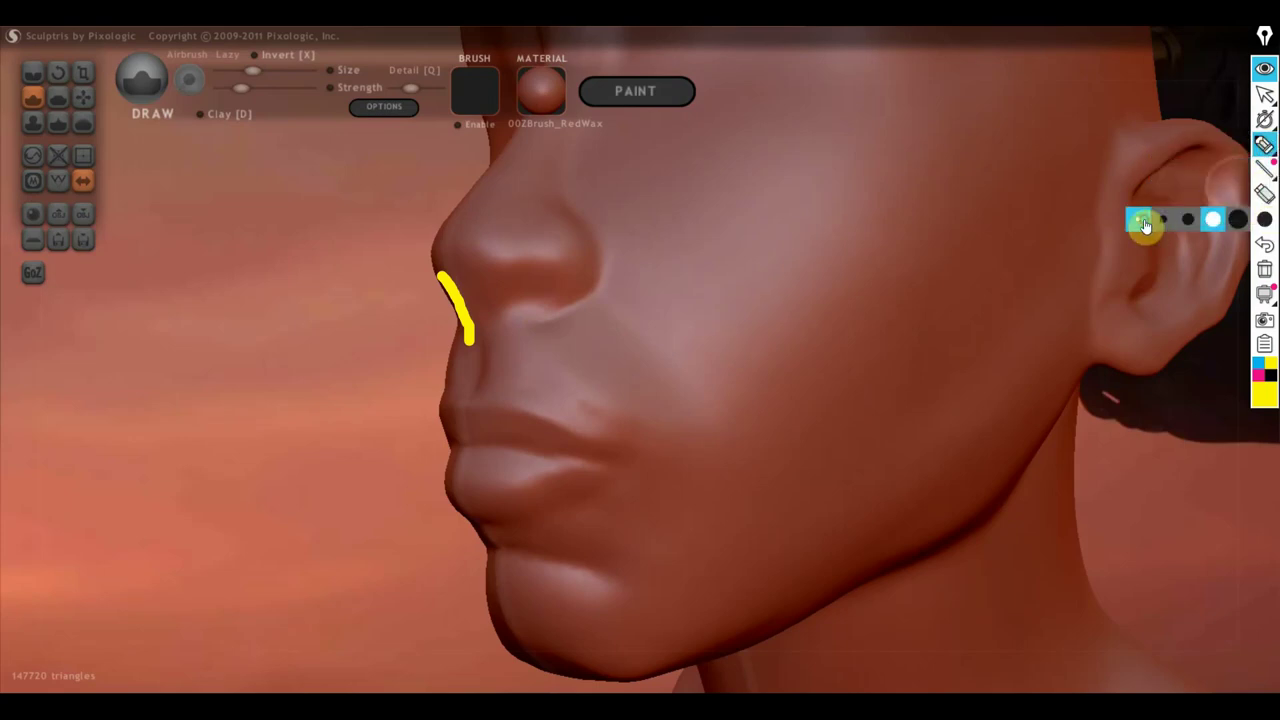
left_click(1143, 222)
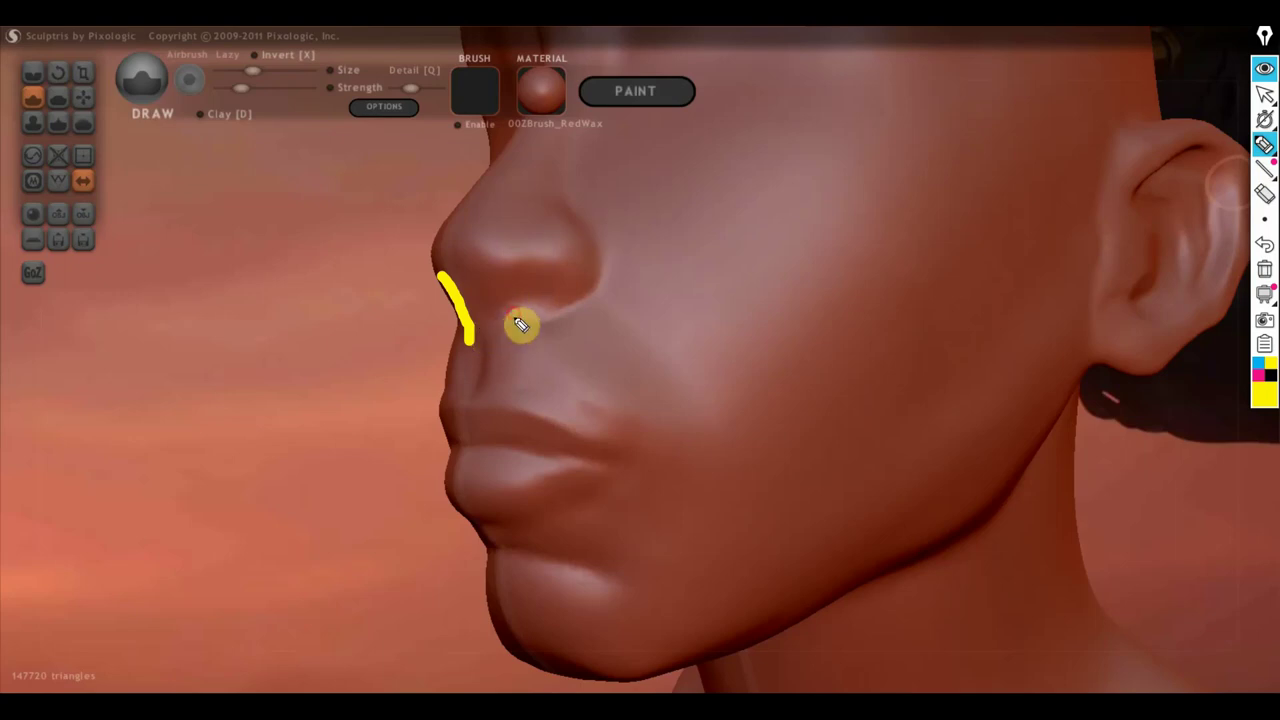
mouse_move(513, 313)
left_mouse_down()
mouse_move(551, 321)
mouse_move(515, 313)
left_mouse_up()
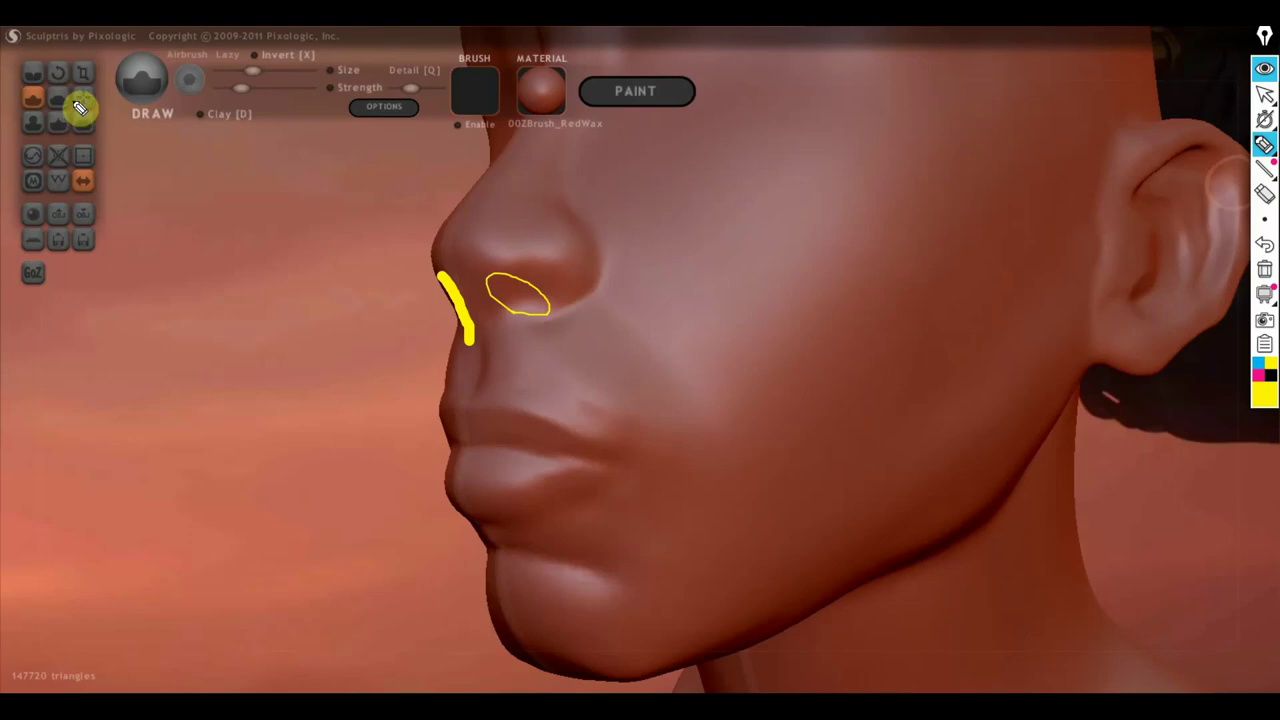
left_click(1264, 270)
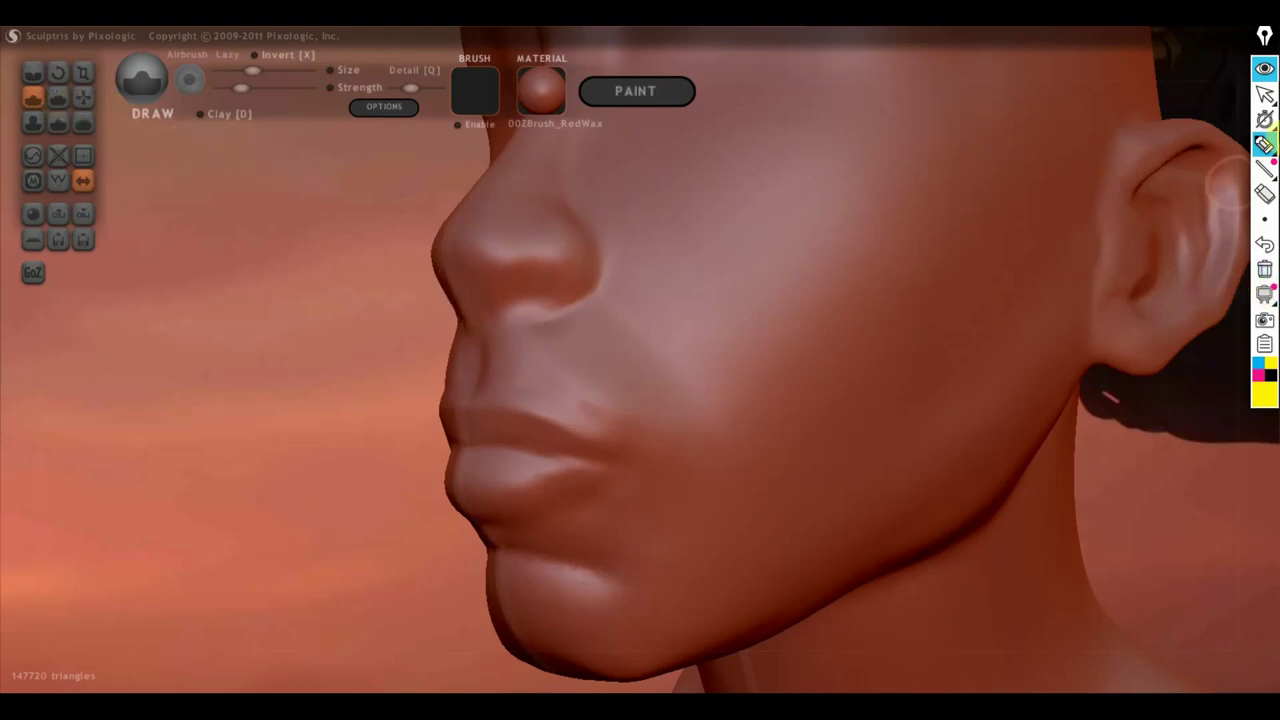
left_click(1264, 93)
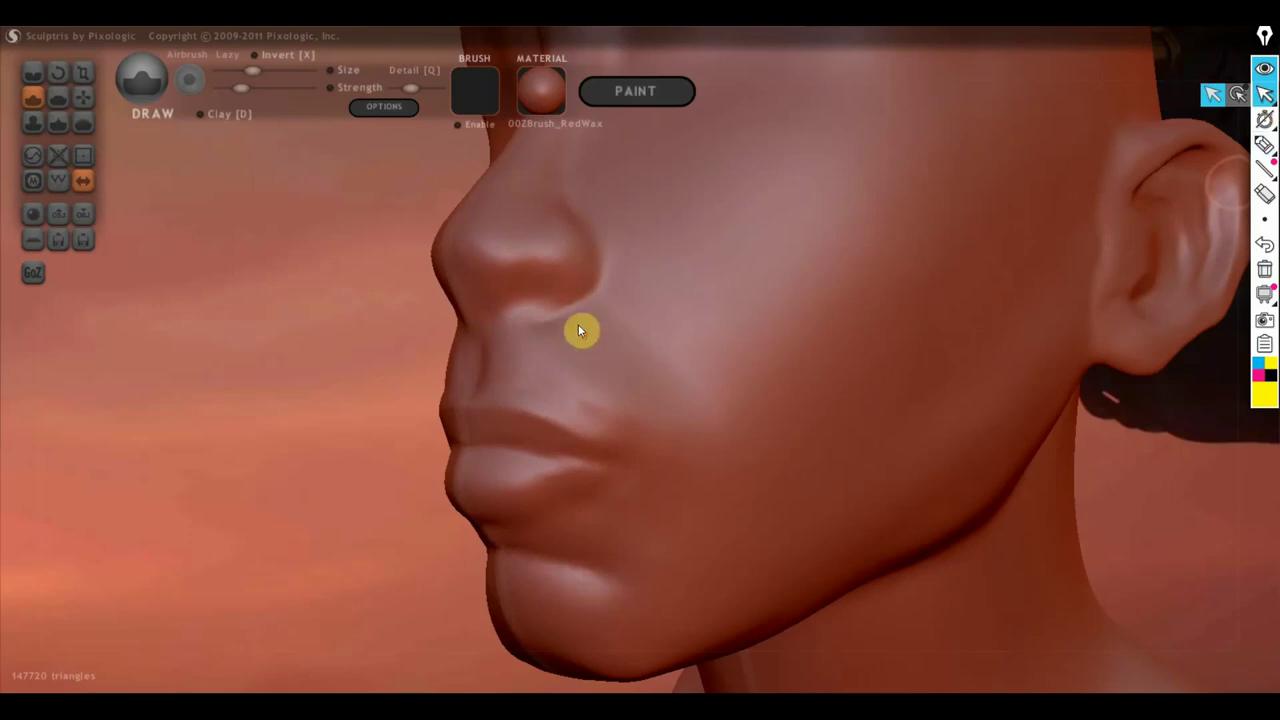
Step: Deepen both nostril openings with Draw brush strokes from the side and below
scroll(707, 372, "up", 3)
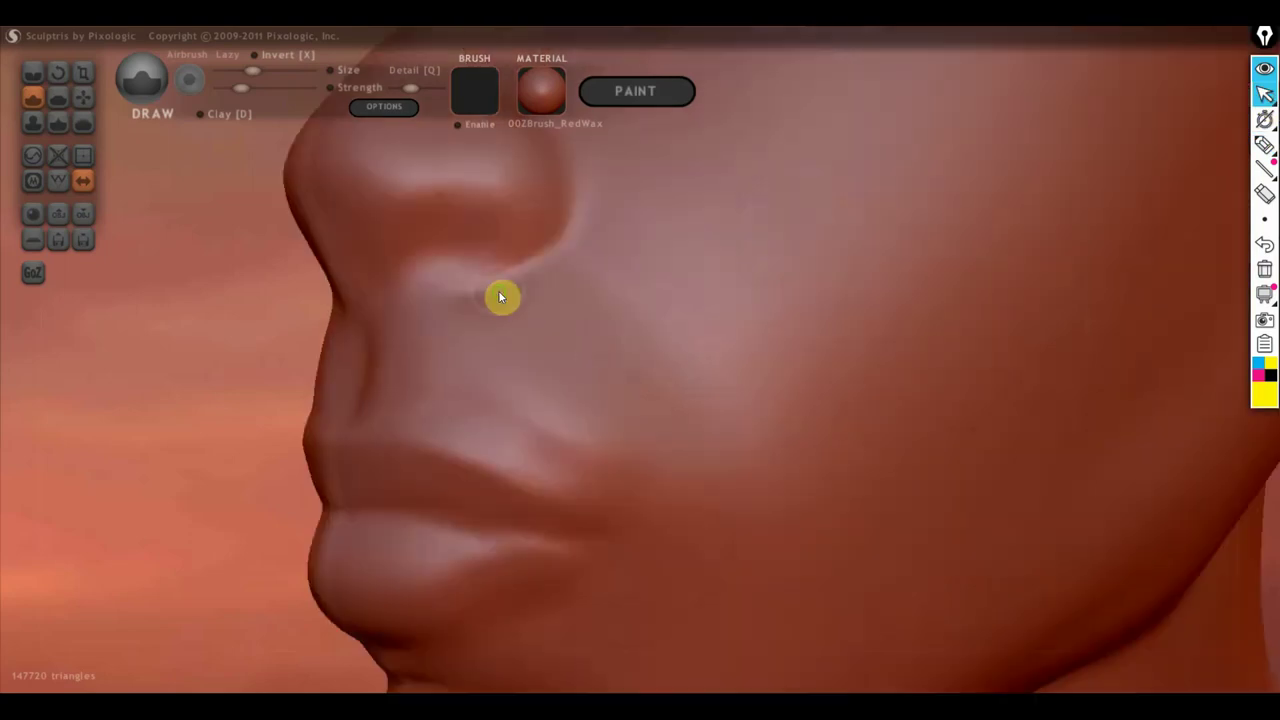
right_click_drag(498, 290, 474, 238)
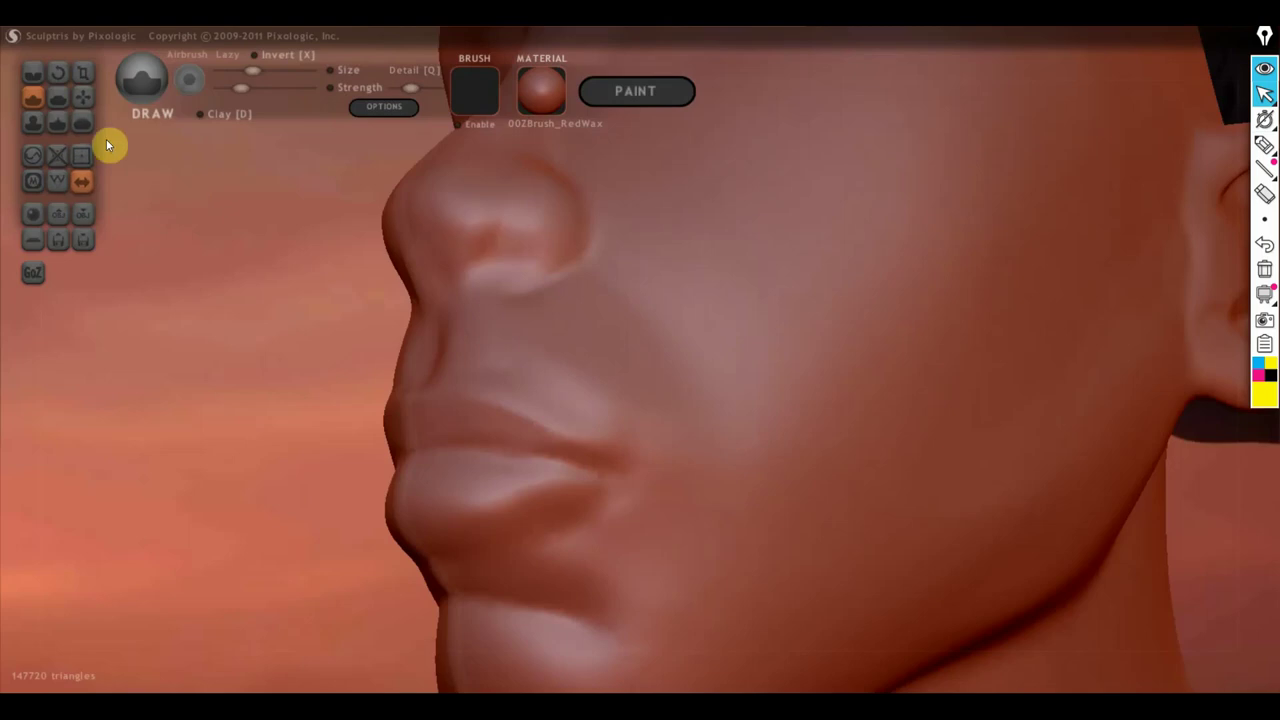
left_click(30, 100)
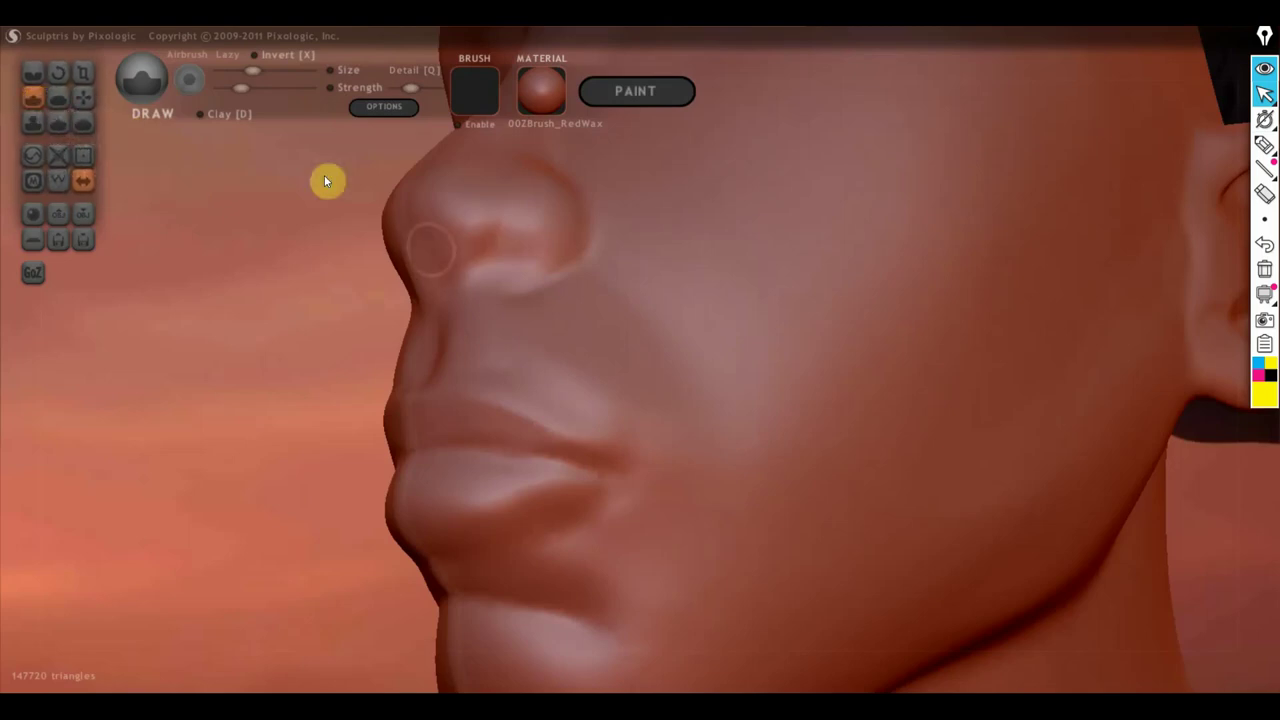
mouse_move(472, 244)
left_mouse_down()
mouse_move(491, 268)
mouse_move(462, 243)
left_mouse_up()
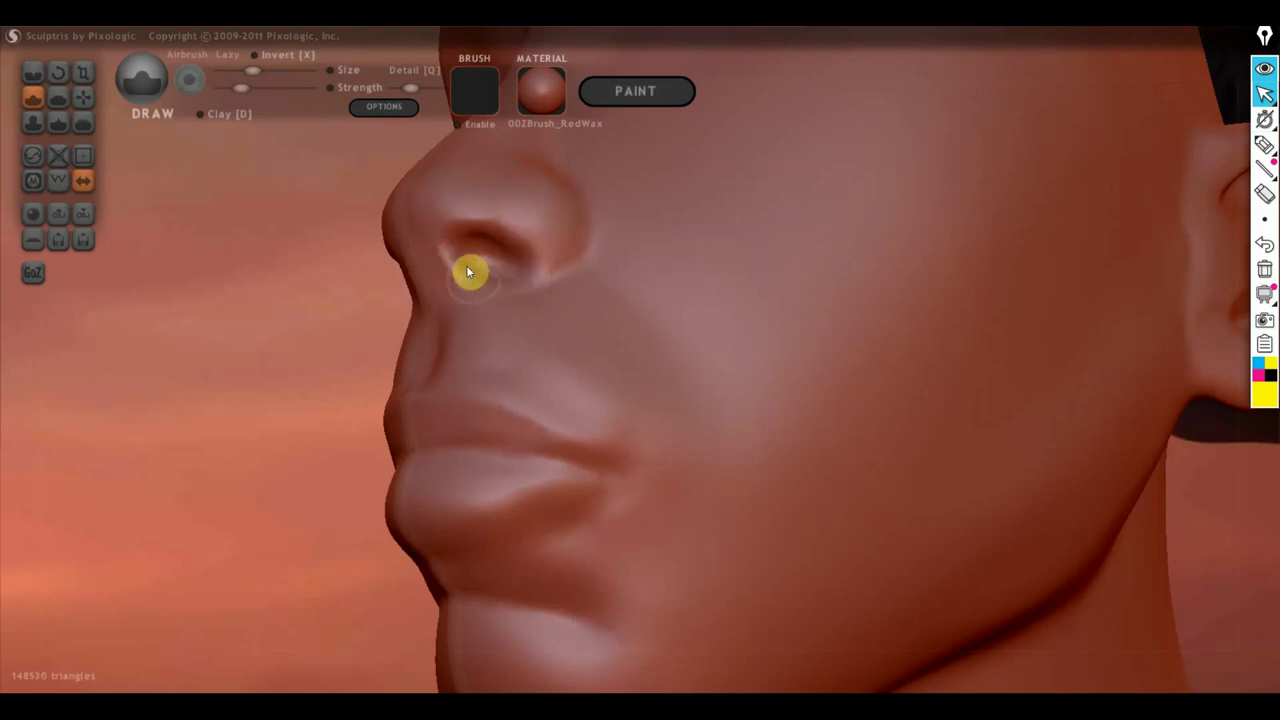
right_click_drag(510, 264, 645, 235)
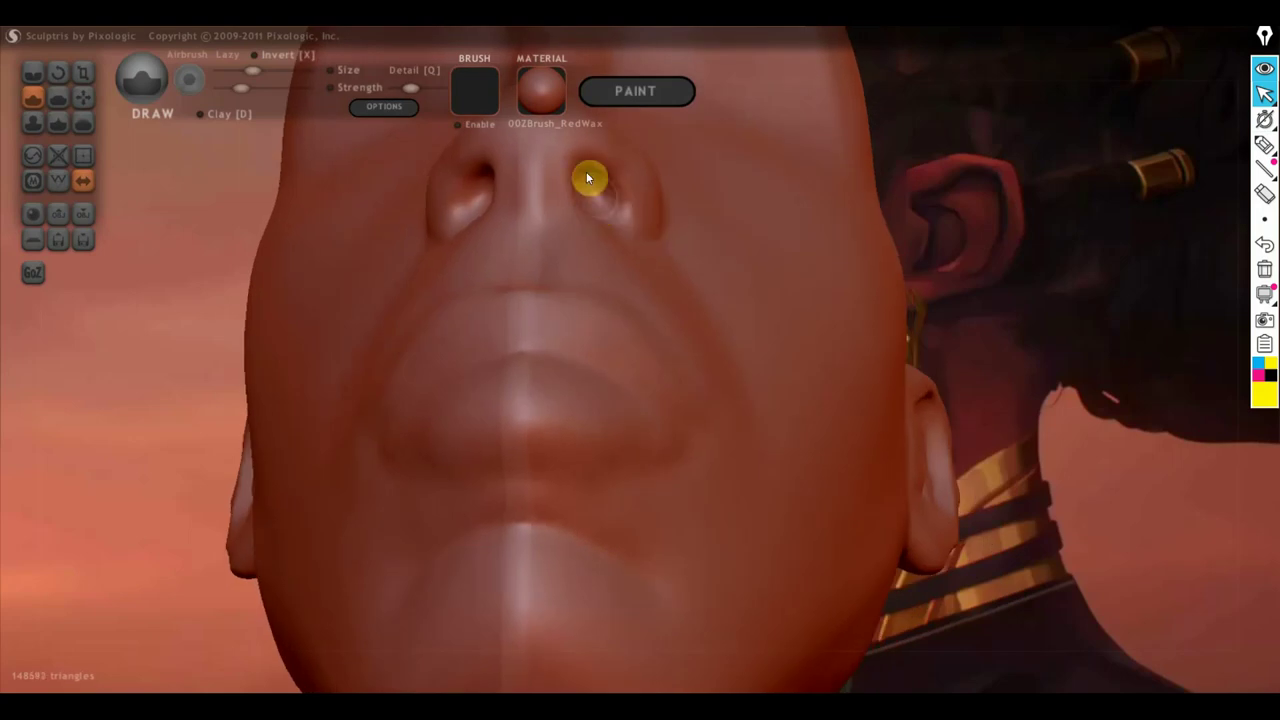
mouse_move(611, 243)
right_mouse_down()
mouse_move(591, 320)
mouse_move(618, 325)
mouse_move(670, 292)
right_mouse_up()
scroll(618, 325, "down", 3)
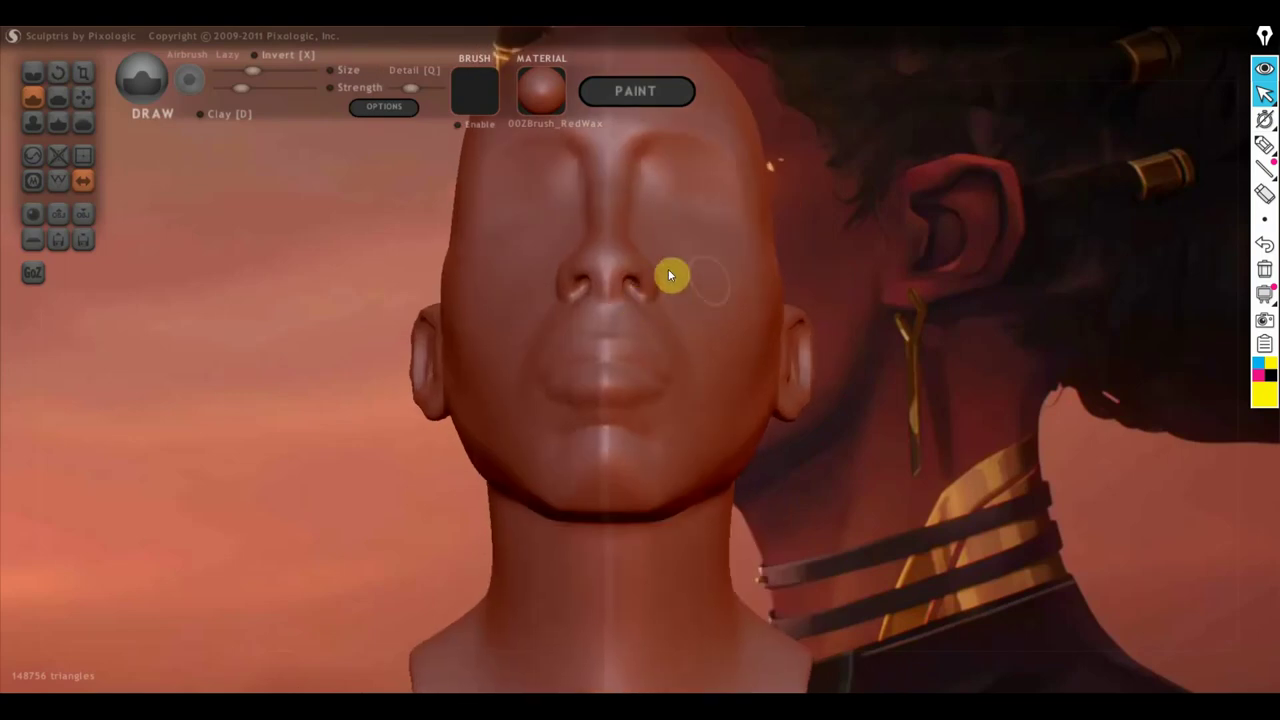
scroll(649, 297, "up", 2)
mouse_move(649, 299)
right_mouse_down()
mouse_move(656, 443)
mouse_move(651, 394)
mouse_move(831, 426)
right_mouse_up()
scroll(653, 428, "up", 2)
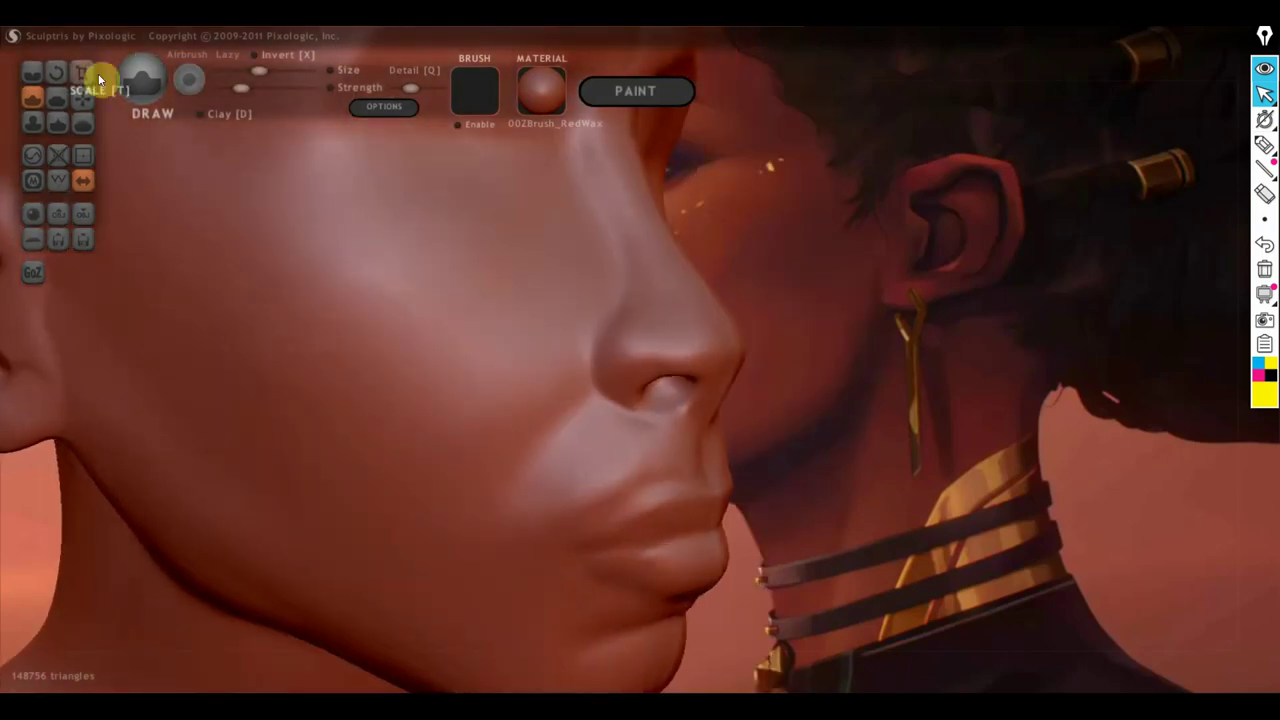
Step: Orbit the head to an exact front view and zoom out to show it whole
left_click(30, 72)
scroll(506, 351, "up", 2)
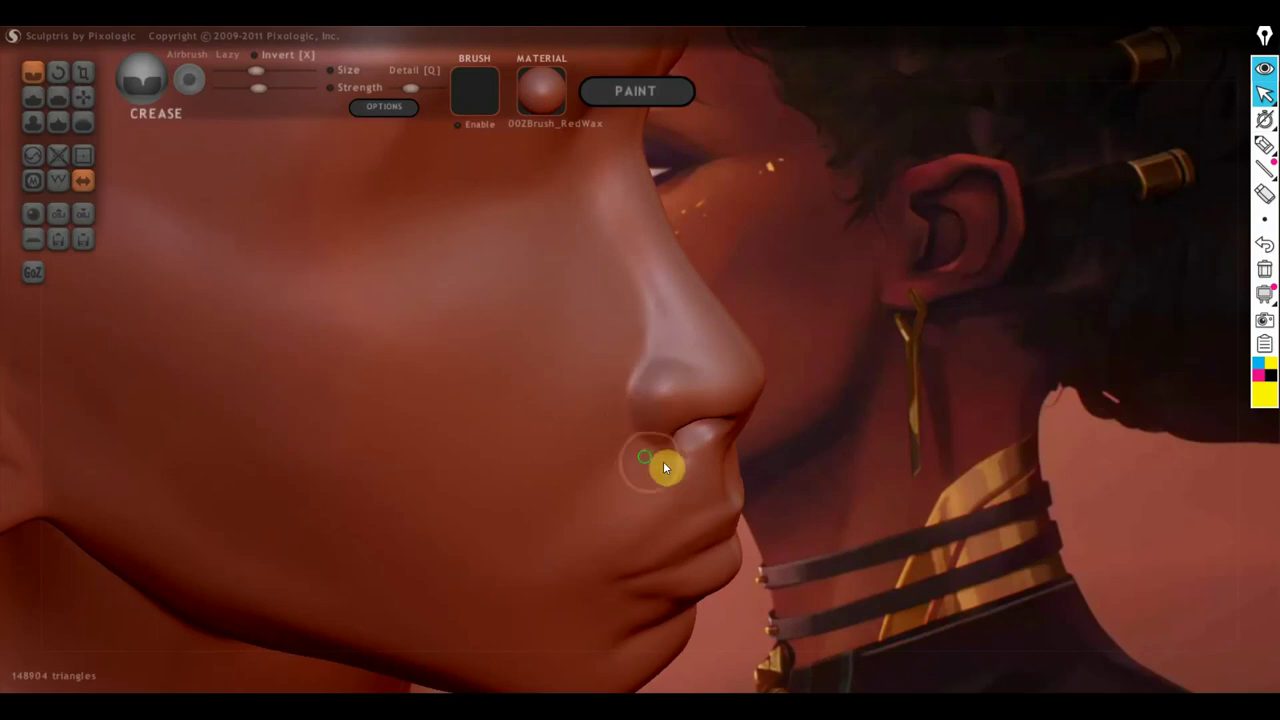
right_click_drag(663, 462, 495, 381)
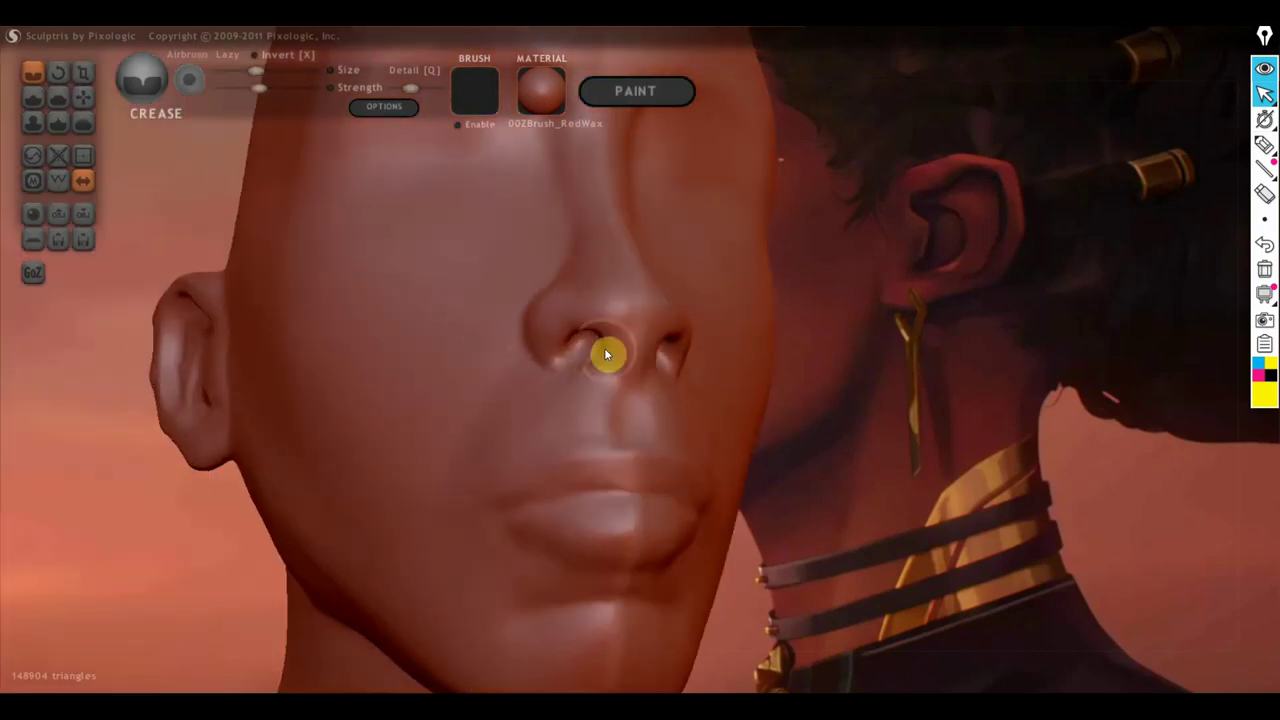
scroll(614, 394, "down", 2)
mouse_move(614, 394)
right_mouse_down()
mouse_move(534, 403)
mouse_move(608, 403)
mouse_move(720, 367)
right_mouse_up()
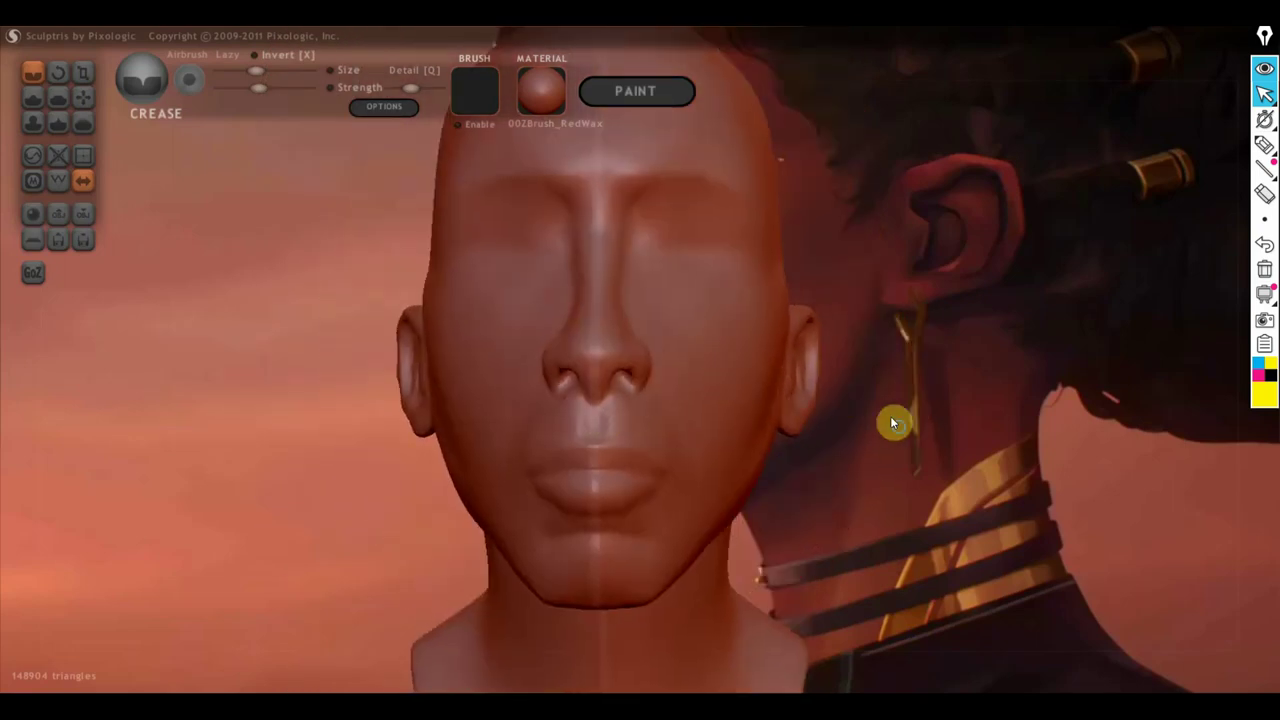
mouse_move(890, 416)
right_mouse_down("shift")
mouse_move(890, 427)
mouse_move(786, 446)
right_mouse_up("shift")
scroll(850, 475, "down", 3)
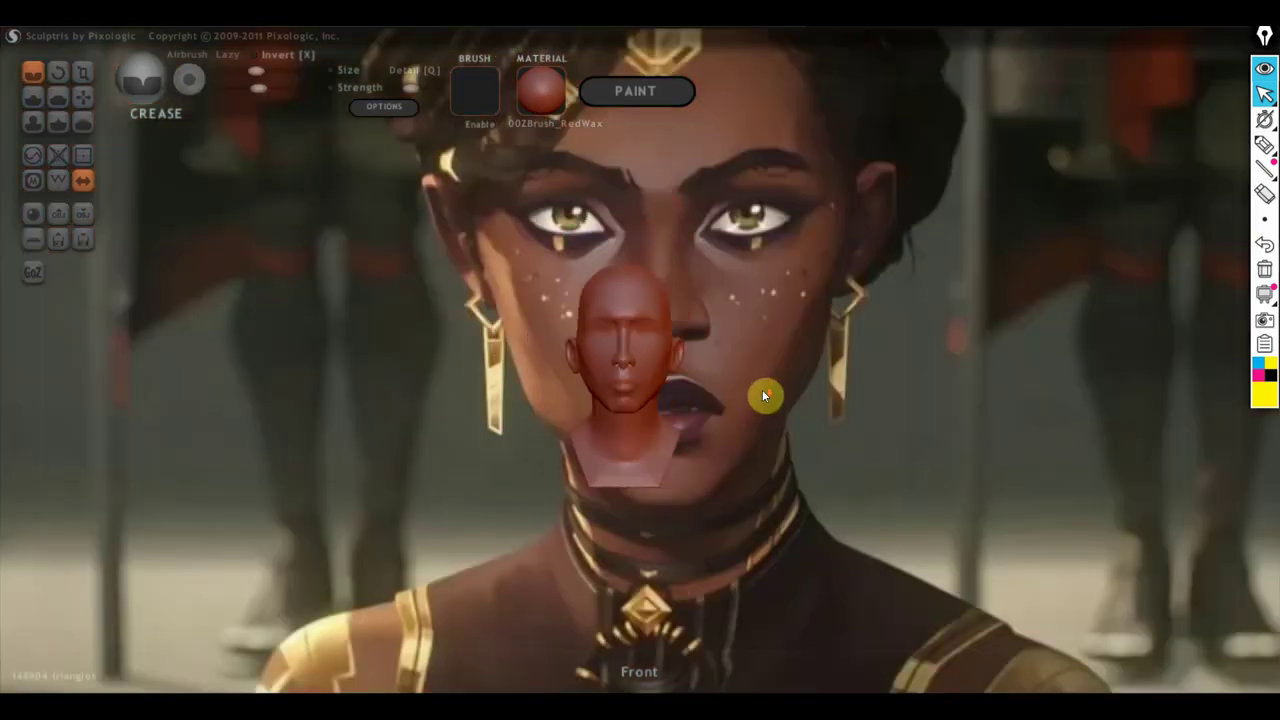
Step: Move the small head aside and trace the portrait's left cheek line with a thicker highlighter
right_click_drag(823, 394, 514, 386)
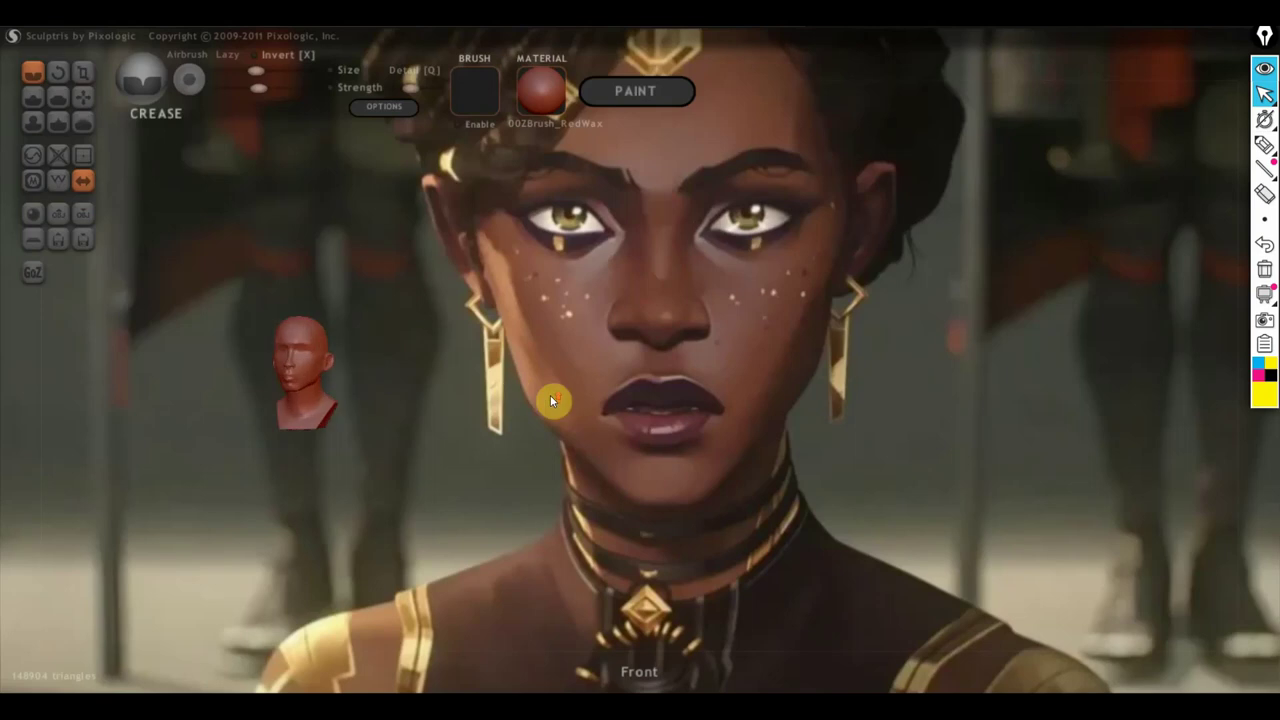
left_click_drag(797, 397, 656, 445)
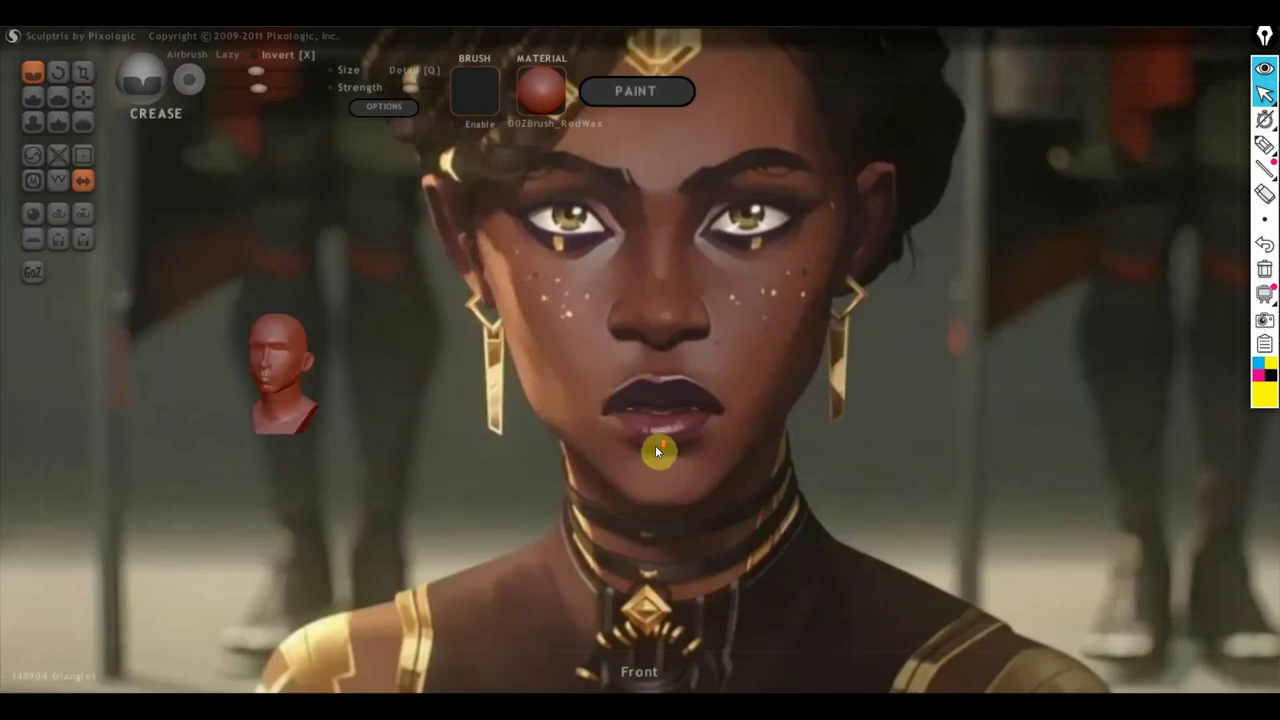
left_click(1265, 143)
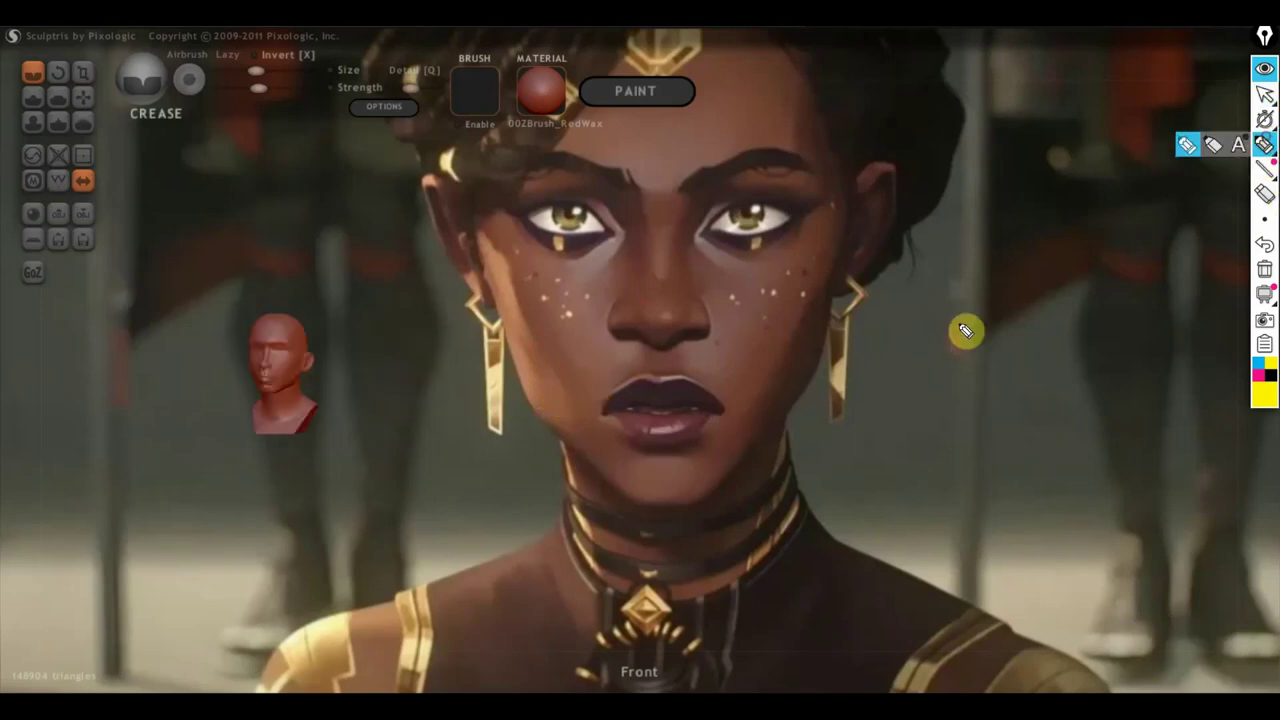
left_click_drag(506, 340, 547, 412)
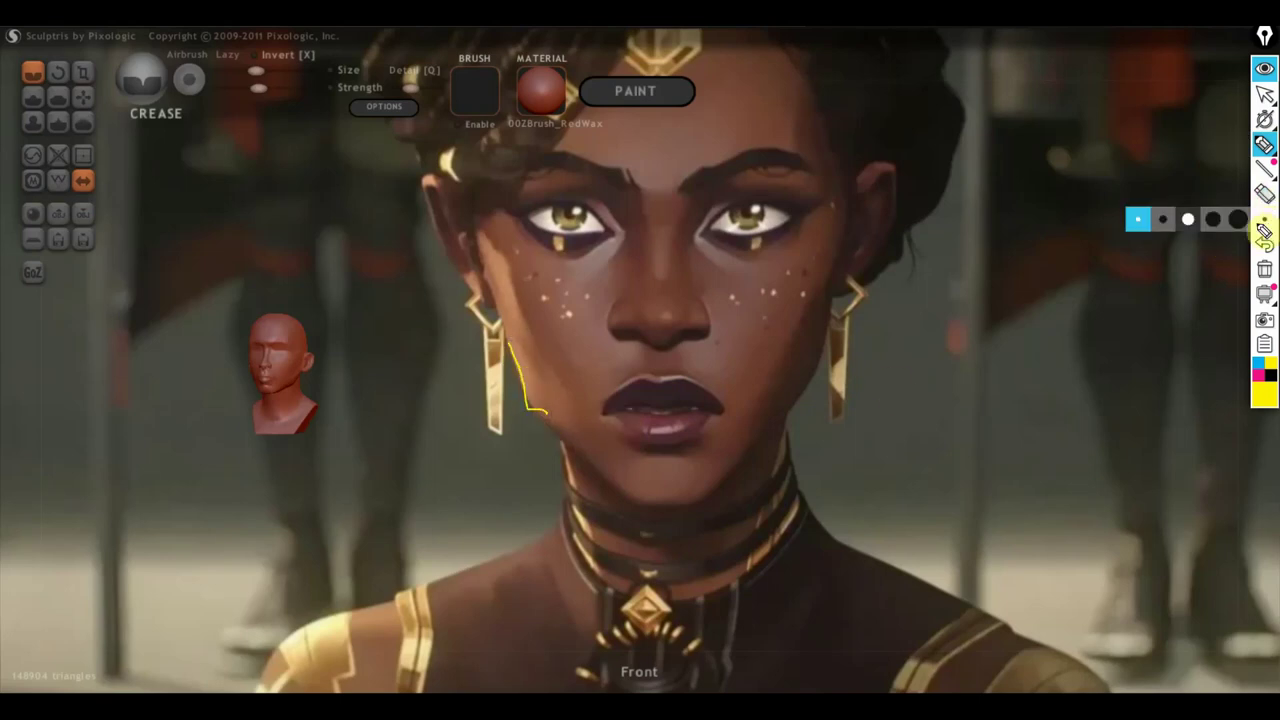
left_click(1162, 221)
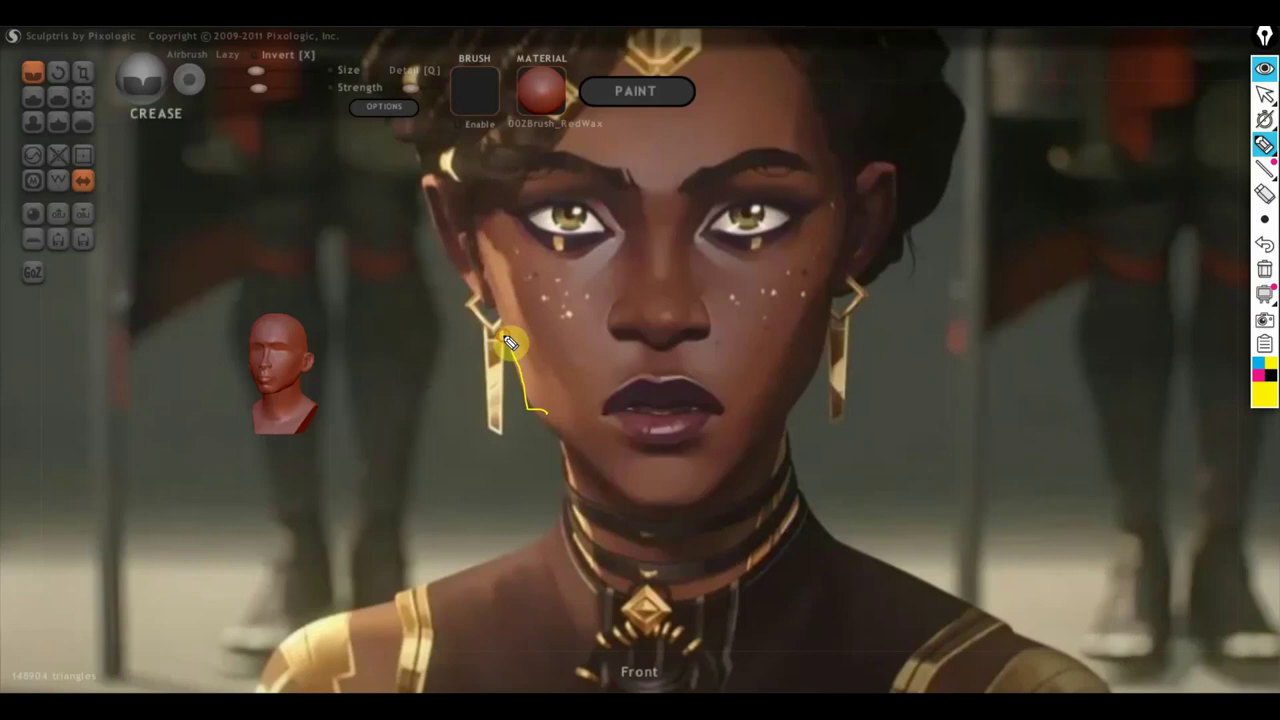
mouse_move(506, 340)
left_mouse_down()
mouse_move(525, 412)
mouse_move(586, 457)
left_mouse_up()
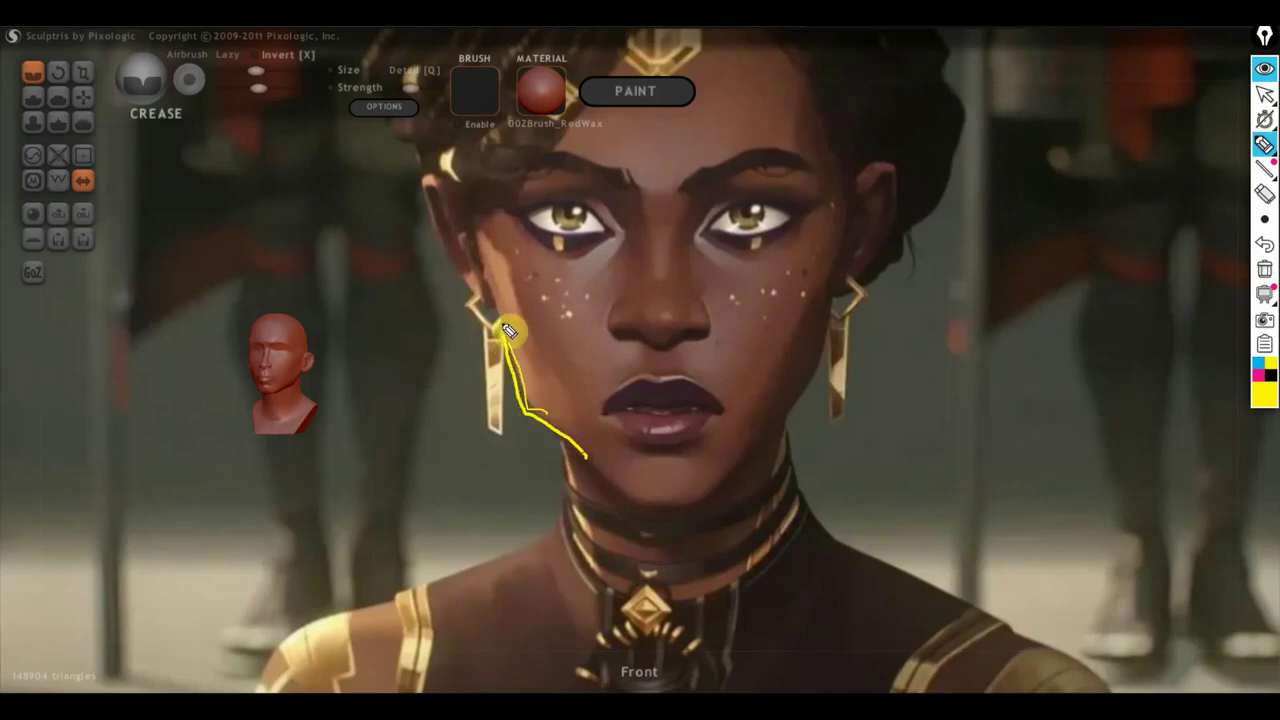
Step: Draw guide lines over the jaw, eye corner, centre line, eyebrow and hairline
left_click_drag(494, 300, 586, 457)
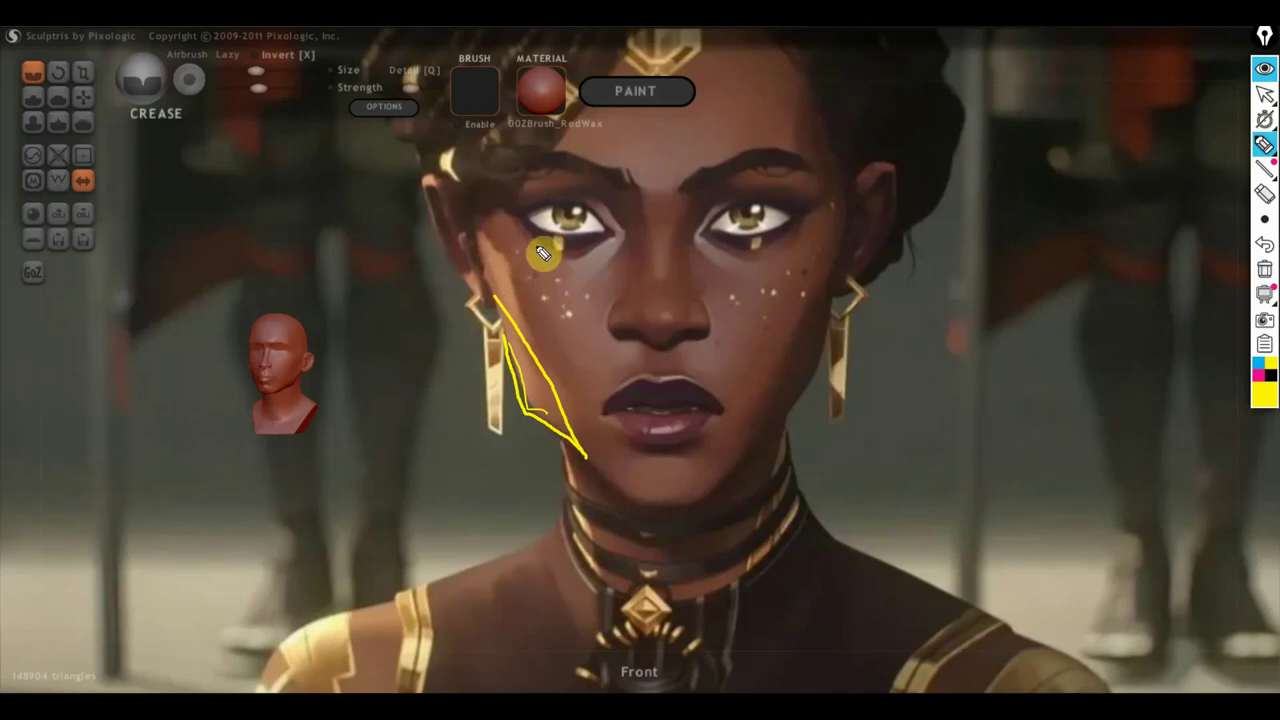
mouse_move(512, 201)
left_mouse_down()
mouse_move(521, 228)
mouse_move(609, 236)
mouse_move(612, 220)
mouse_move(614, 242)
left_mouse_up()
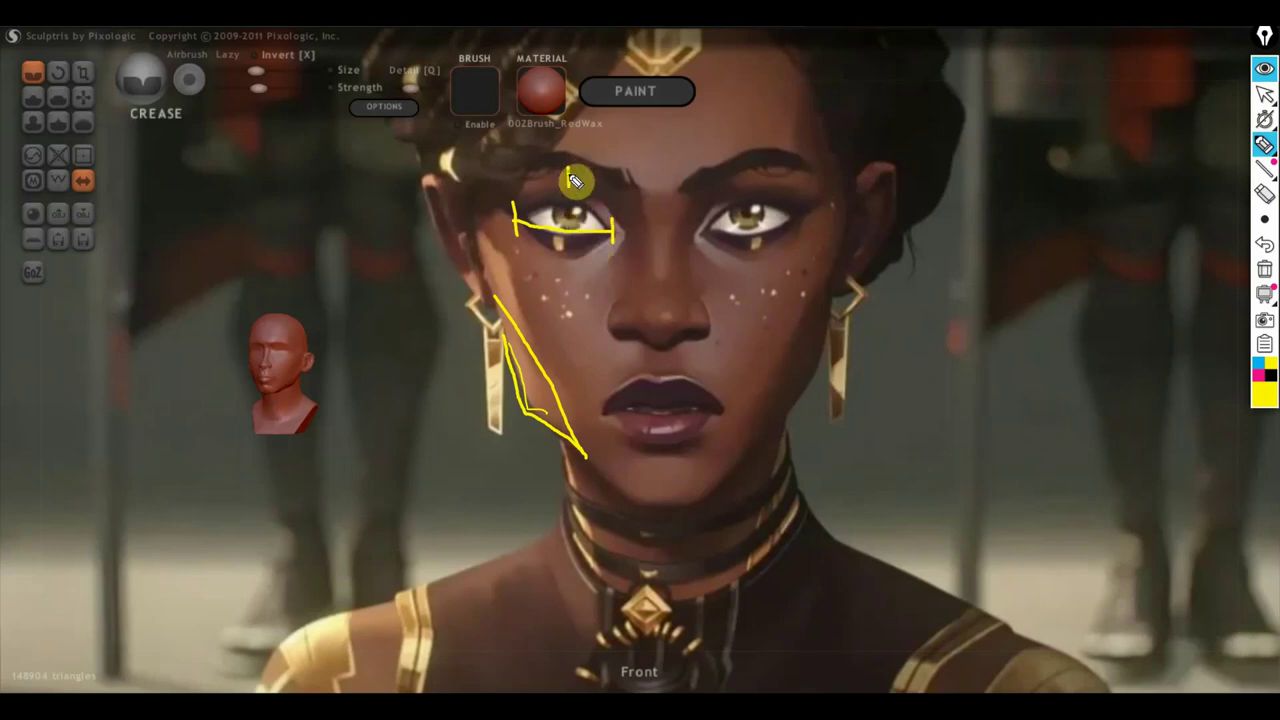
left_click_drag(568, 170, 585, 458)
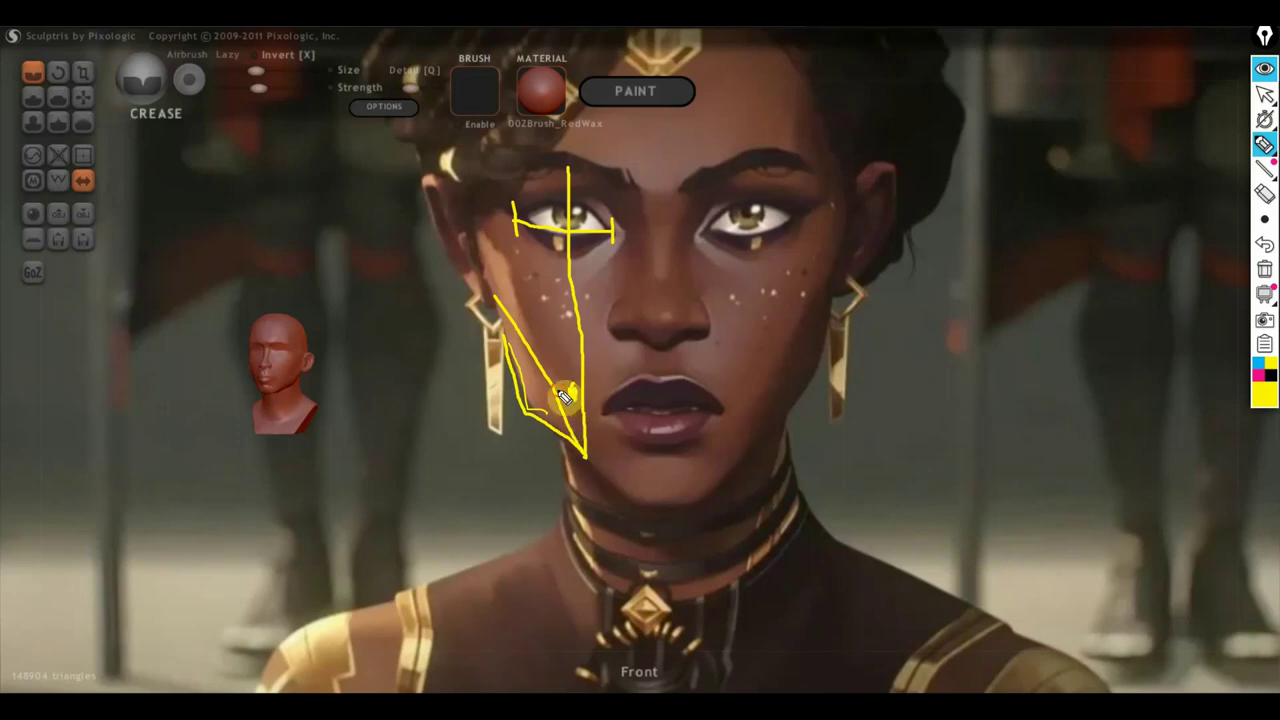
left_click_drag(565, 394, 578, 392)
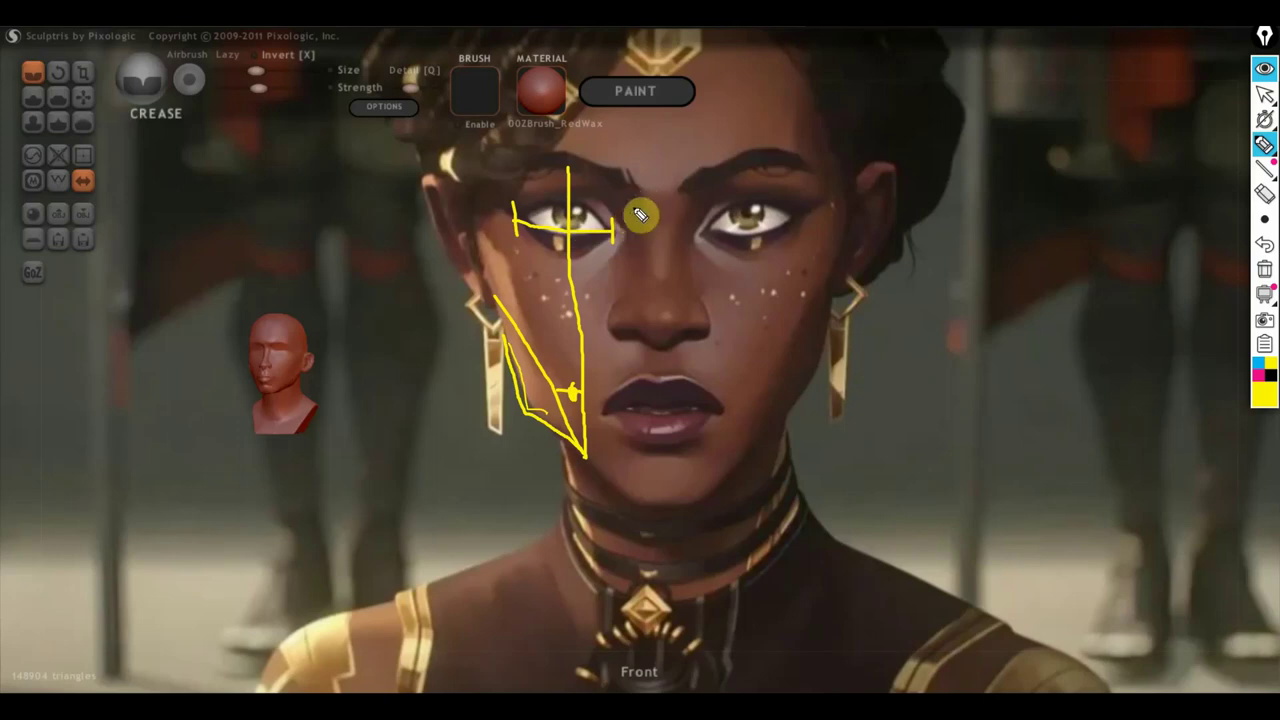
mouse_move(538, 149)
left_mouse_down()
mouse_move(633, 188)
mouse_move(645, 265)
mouse_move(610, 338)
mouse_move(642, 347)
mouse_move(638, 522)
left_mouse_up()
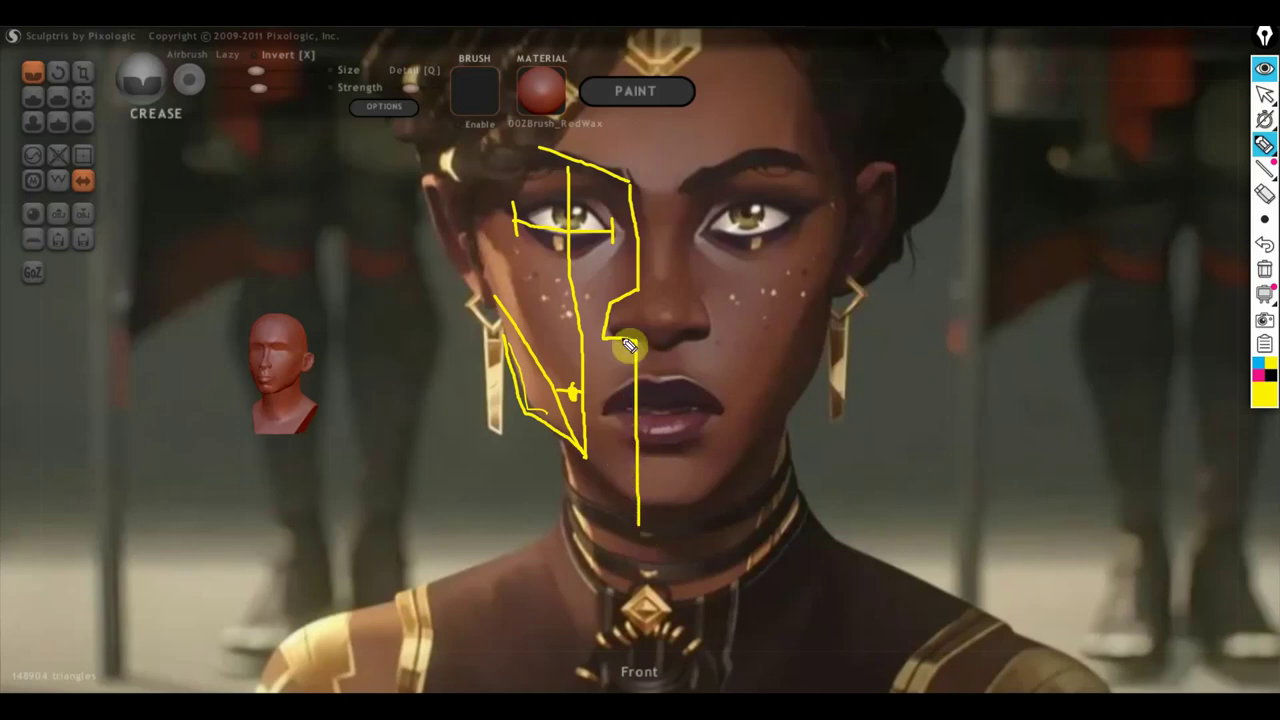
mouse_move(612, 358)
left_mouse_down()
mouse_move(608, 463)
mouse_move(719, 499)
left_mouse_up()
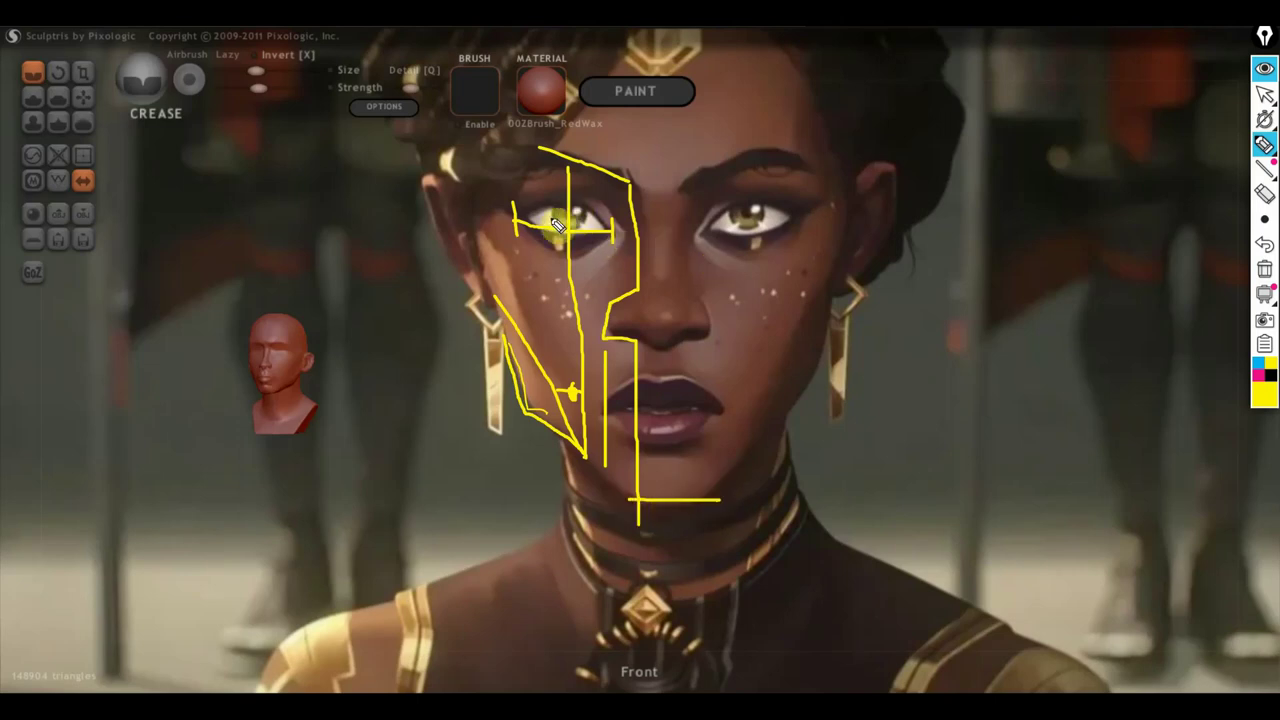
left_click_drag(416, 172, 506, 183)
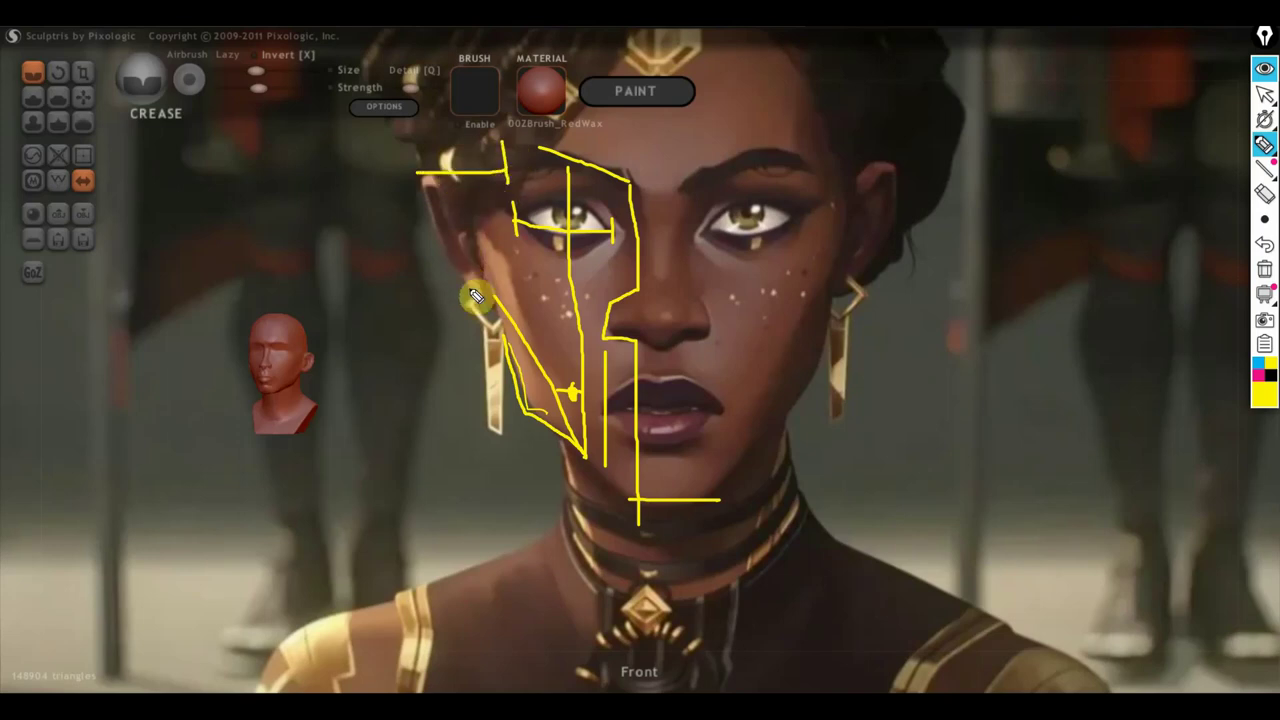
Step: Draw horizontal guides across the cheek, nose, lips and chin of the portrait
left_click_drag(450, 302, 612, 302)
mouse_move(662, 508)
left_mouse_down()
mouse_move(662, 455)
mouse_move(682, 447)
left_mouse_up()
left_click_drag(612, 411, 702, 411)
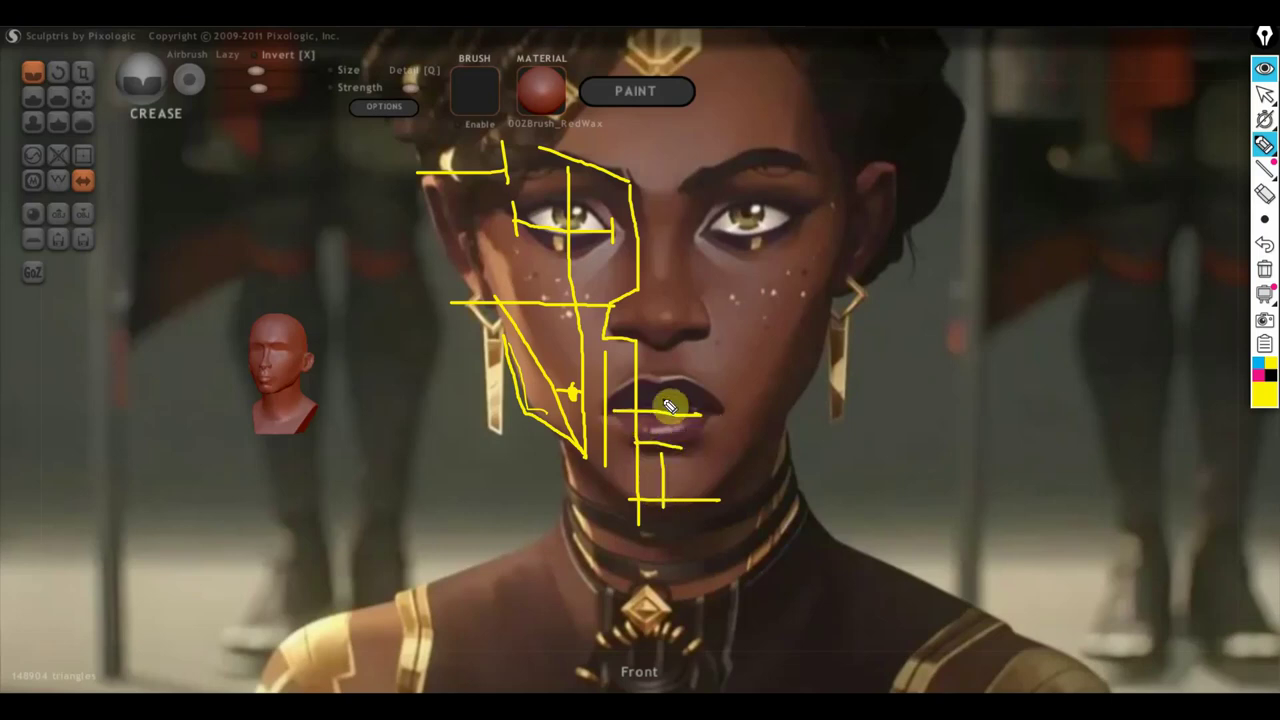
mouse_move(622, 378)
left_mouse_down()
mouse_move(702, 378)
mouse_move(658, 341)
left_mouse_up()
left_click_drag(662, 412, 662, 452)
left_click_drag(624, 343, 690, 343)
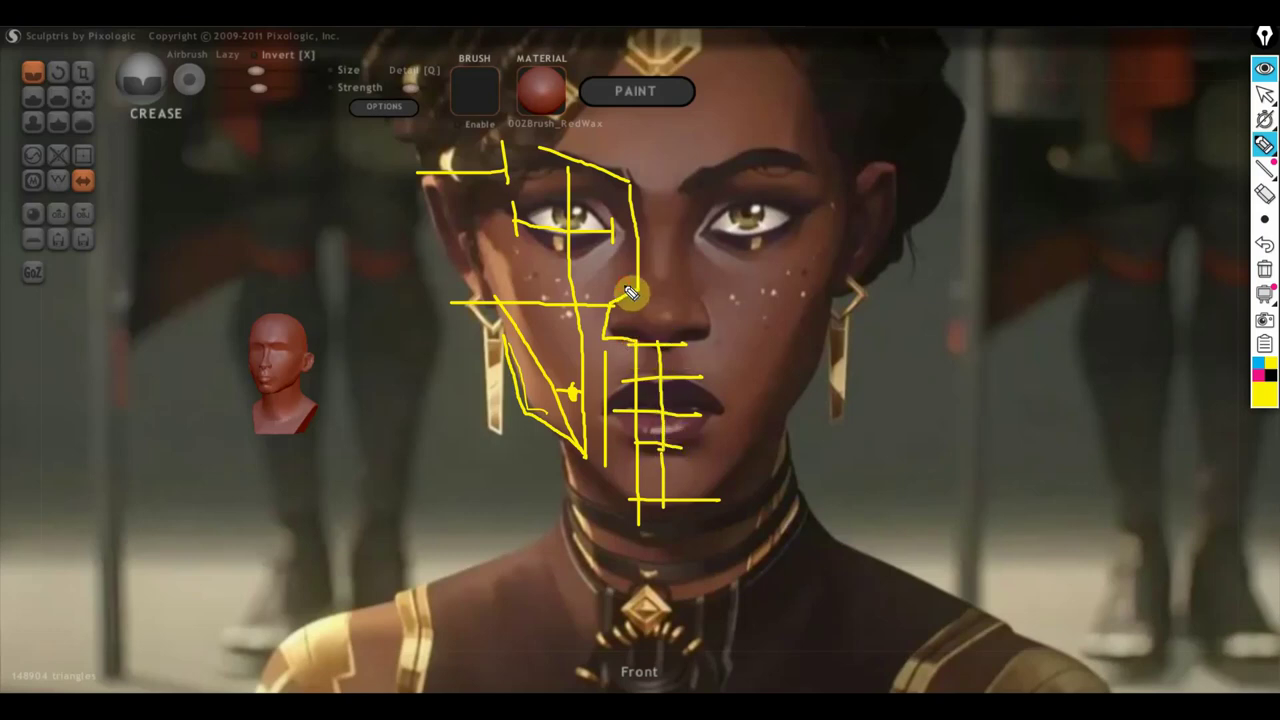
left_click_drag(630, 292, 714, 291)
mouse_move(617, 187)
left_mouse_down()
mouse_move(706, 190)
mouse_move(662, 289)
mouse_move(664, 346)
left_mouse_up()
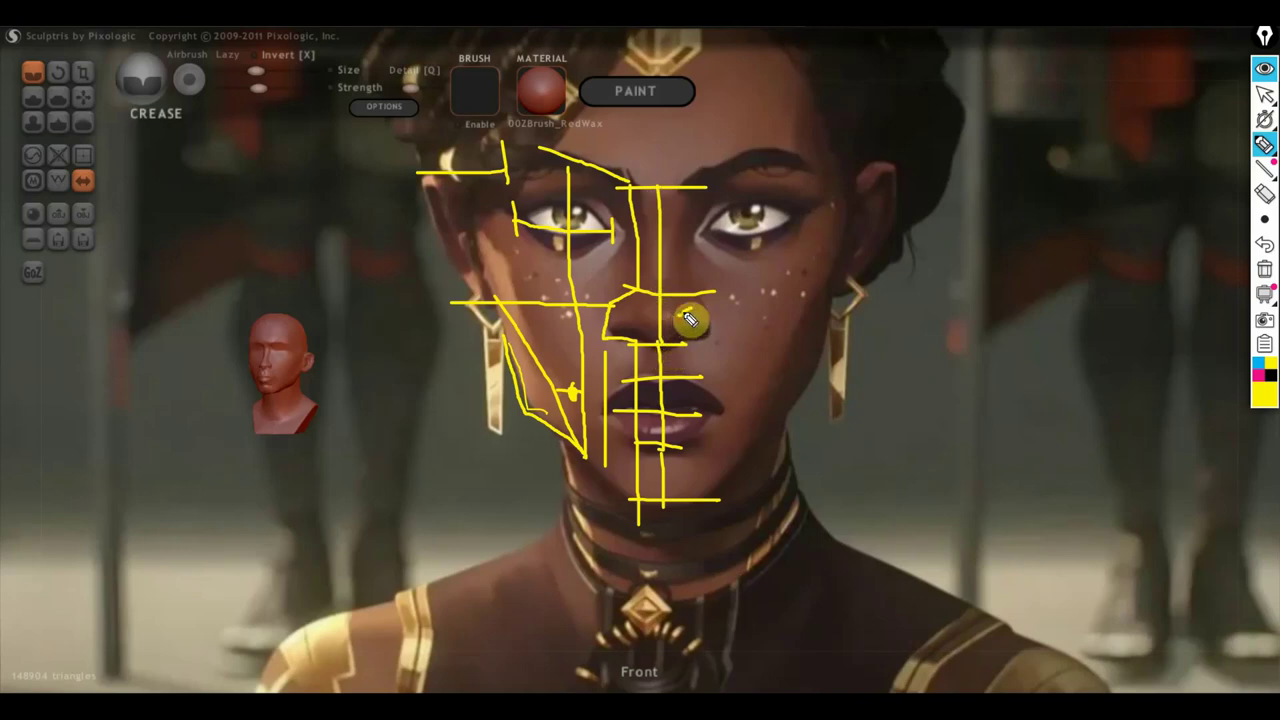
Step: Number the face divisions 1 to 5 and outline the cheekbone beside the eye
left_click_drag(681, 316, 703, 372)
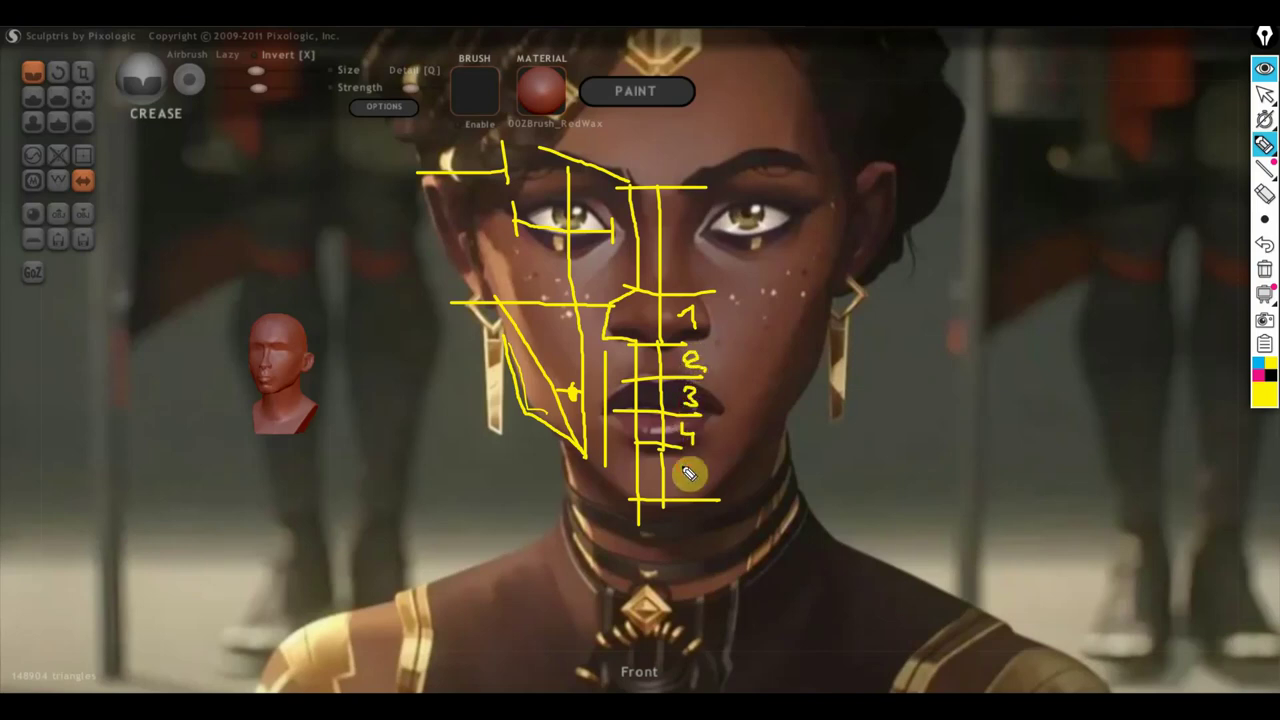
mouse_move(684, 463)
left_mouse_down()
mouse_move(682, 485)
mouse_move(700, 461)
left_mouse_up()
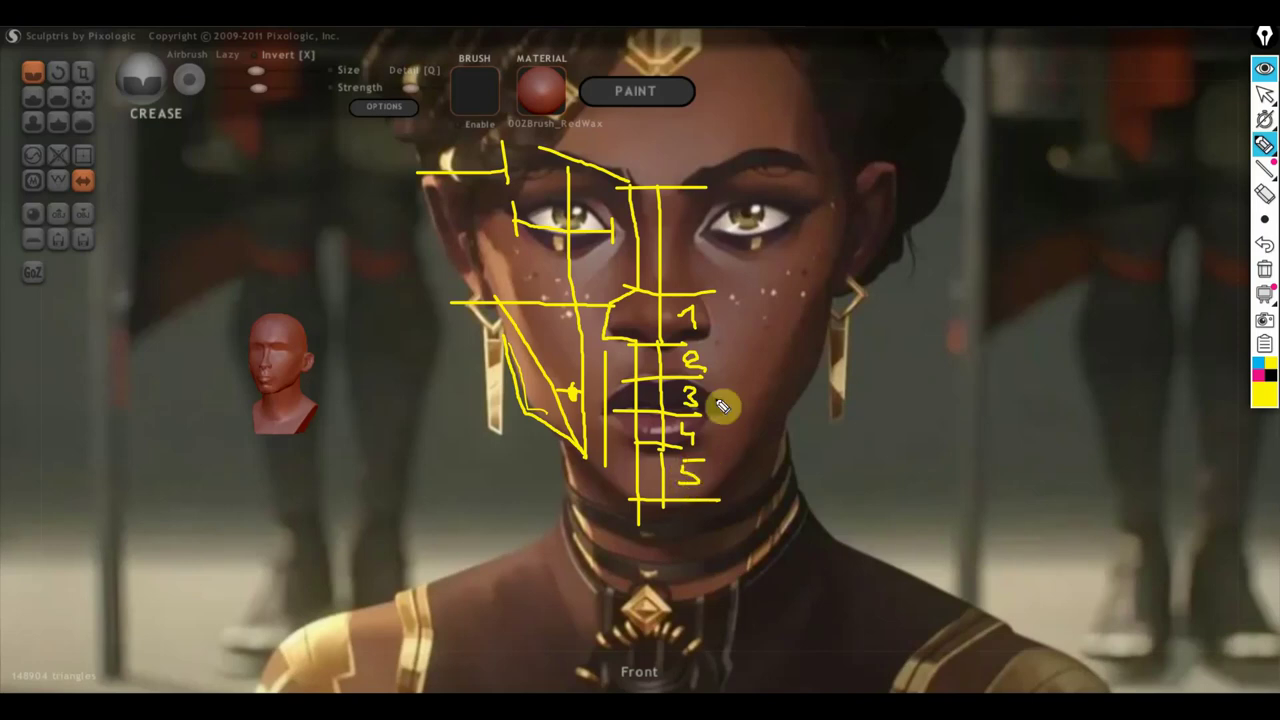
left_click_drag(687, 220, 678, 266)
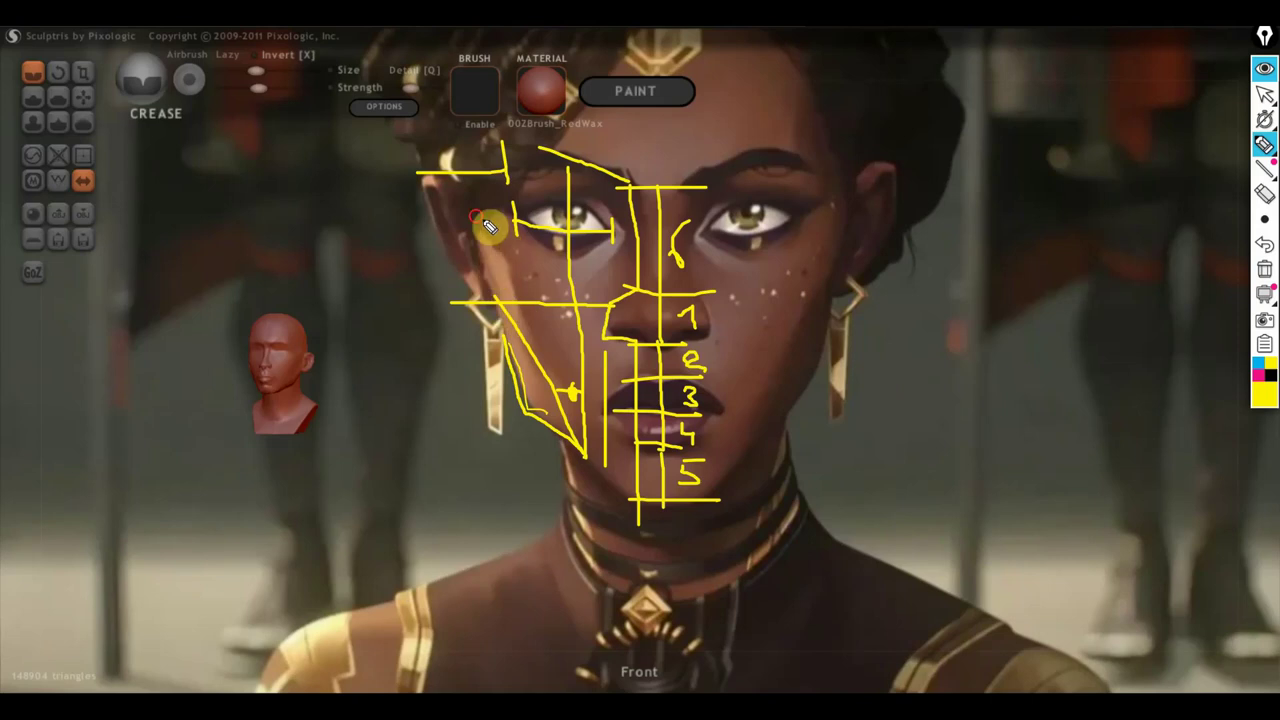
mouse_move(478, 218)
left_mouse_down()
mouse_move(505, 282)
mouse_move(537, 256)
mouse_move(526, 285)
mouse_move(516, 210)
mouse_move(531, 255)
mouse_move(520, 295)
left_mouse_up()
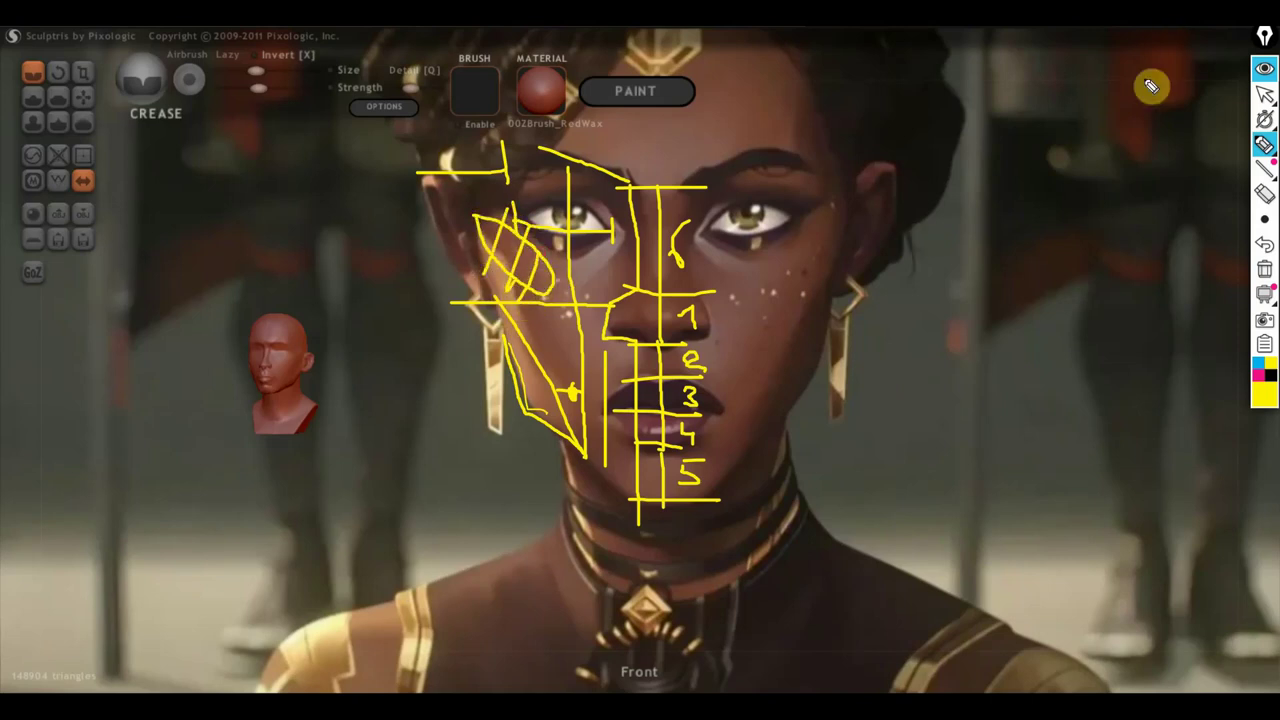
left_click(1265, 94)
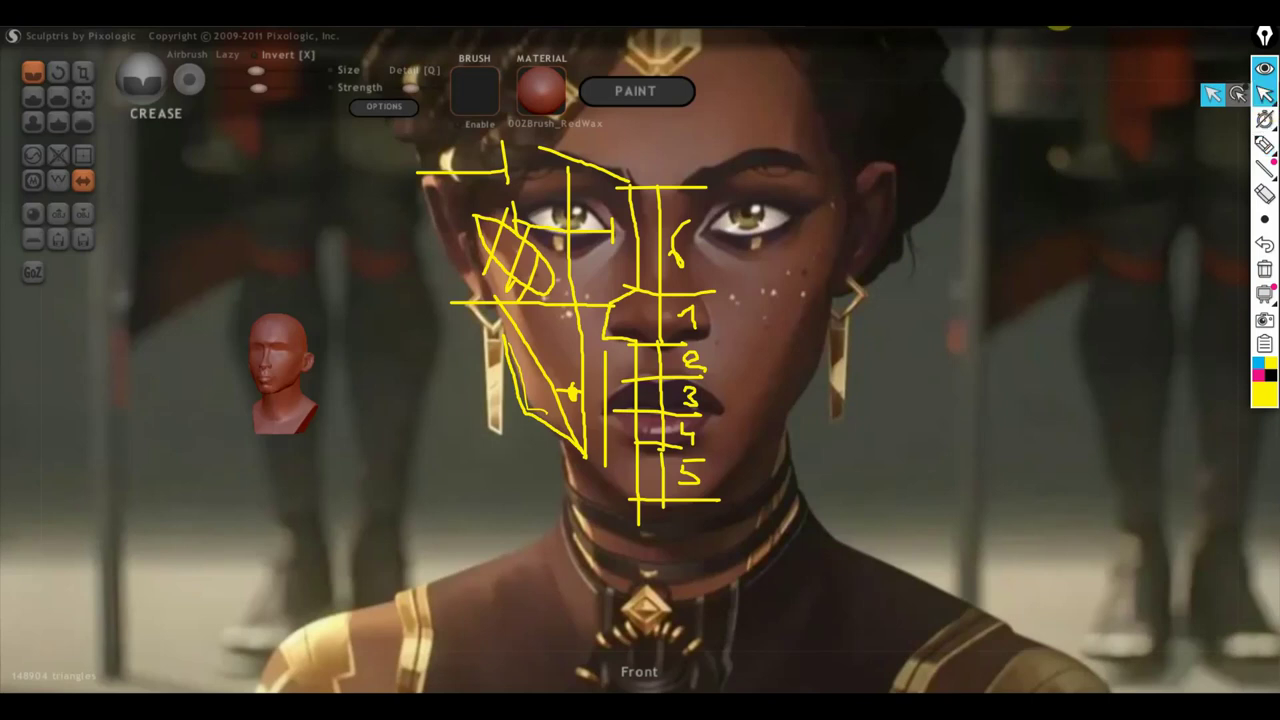
Step: Capture and save a region screenshot of the annotated face, then erase all yellow guide lines
key("Print")
mouse_move(171, 64)
left_mouse_down()
mouse_move(1069, 556)
mouse_move(1133, 618)
left_mouse_up()
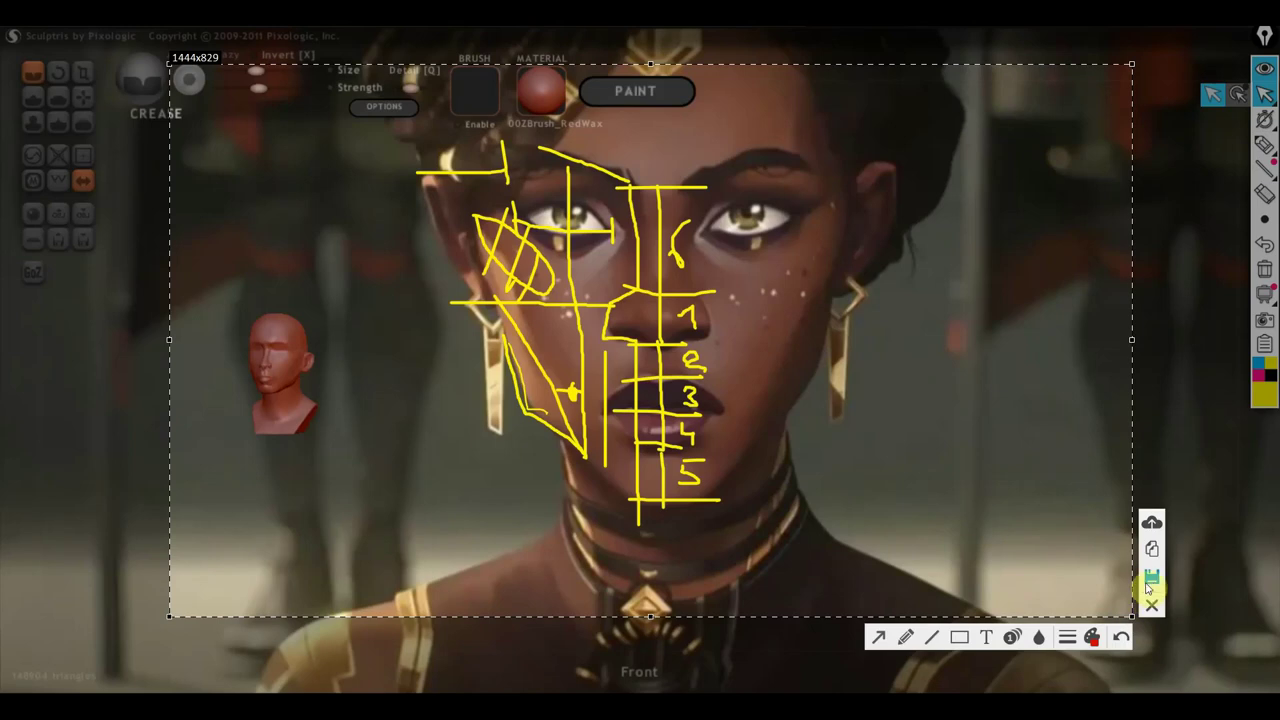
key("ctrl+s")
left_click(883, 518)
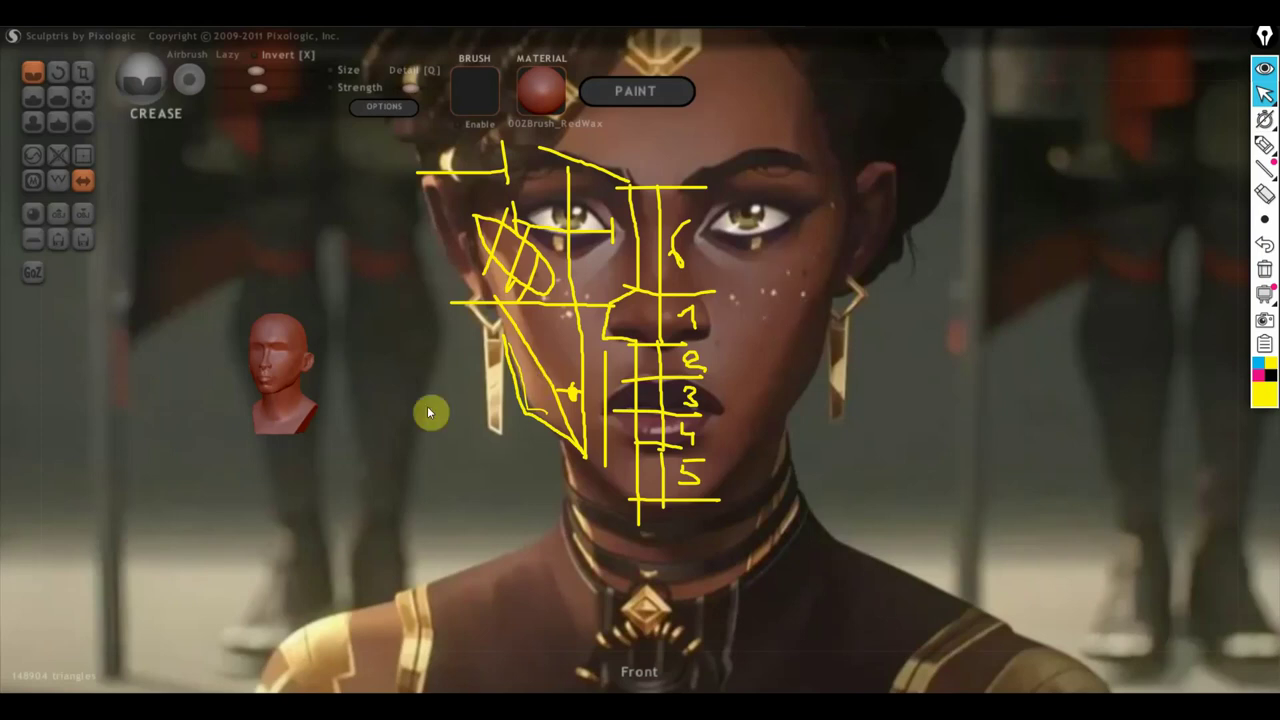
left_click(1265, 270)
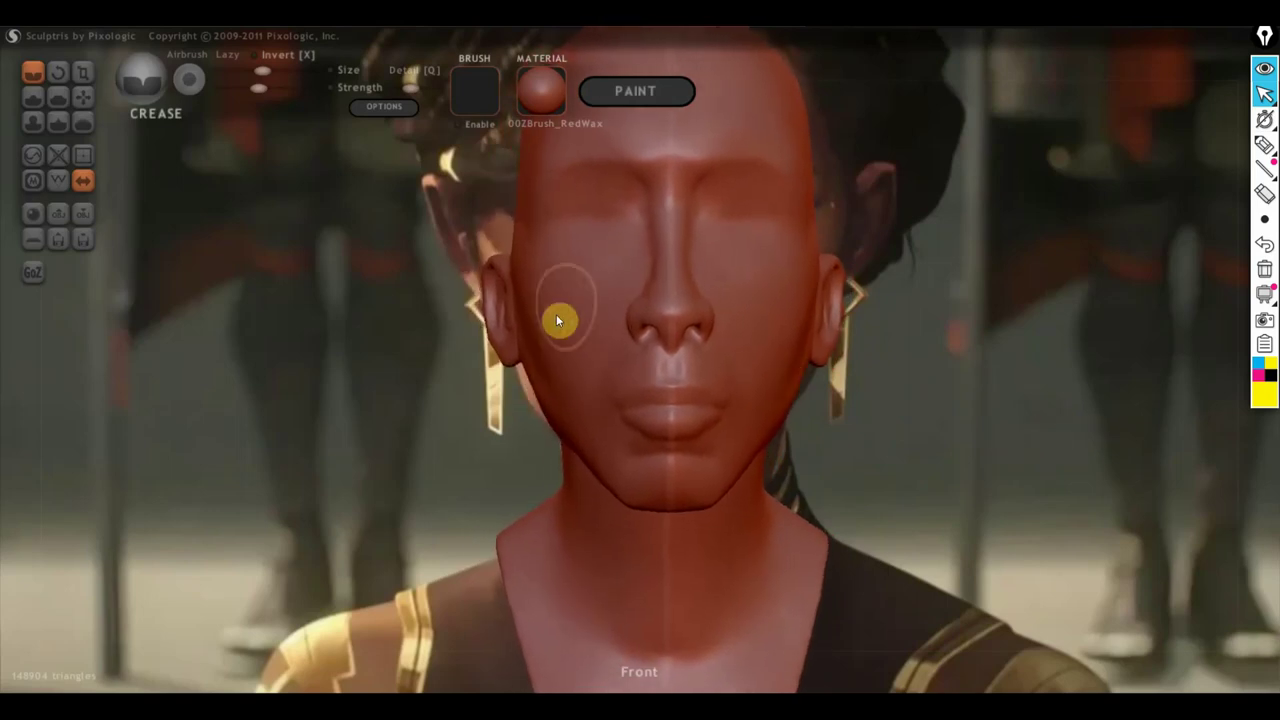
Step: Enlarge the Grab brush and pull both ears upward symmetrically, undoing a stray pull across the face
left_click(70, 94)
left_click(82, 97)
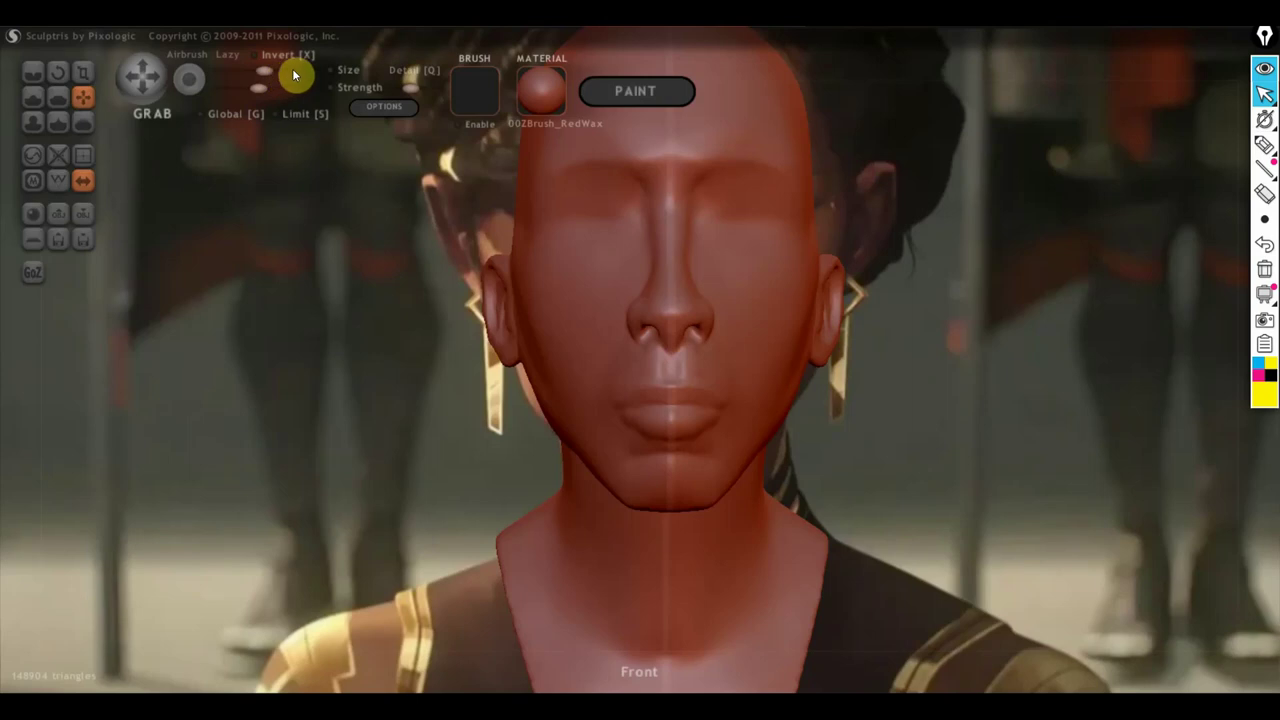
left_click_drag(293, 75, 303, 76)
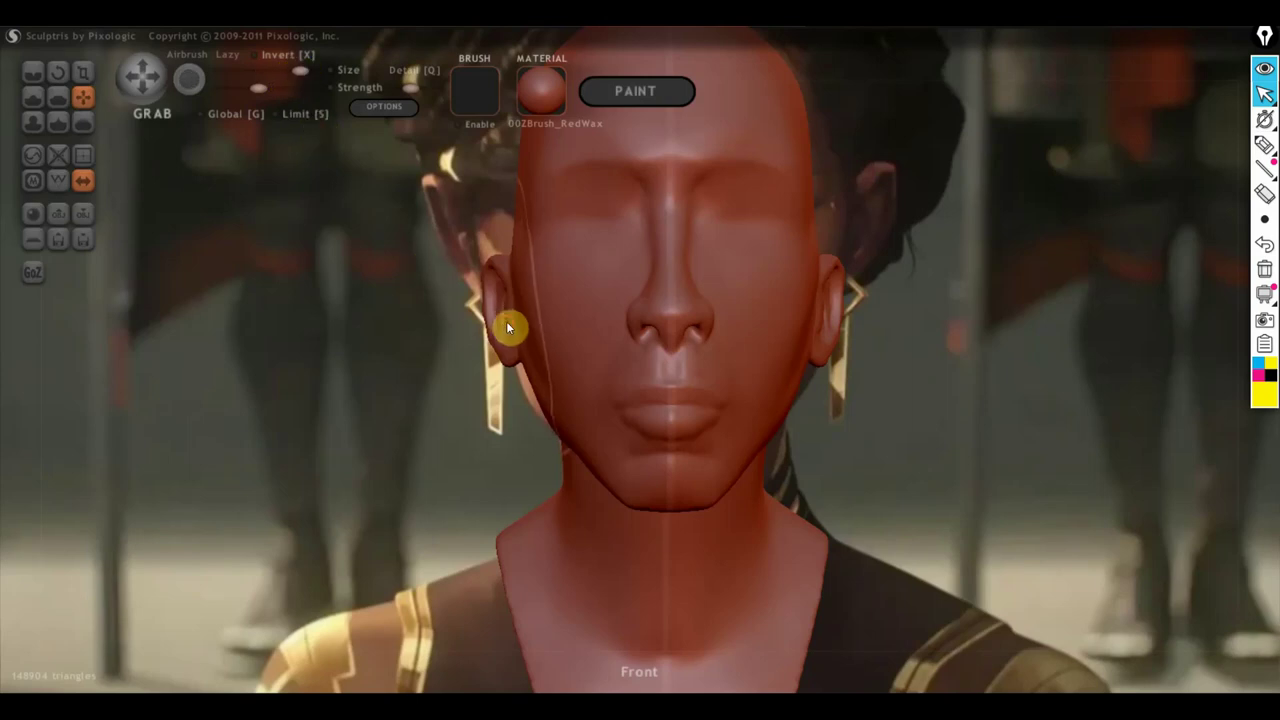
mouse_move(506, 321)
left_mouse_down()
mouse_move(496, 271)
mouse_move(515, 176)
left_mouse_up()
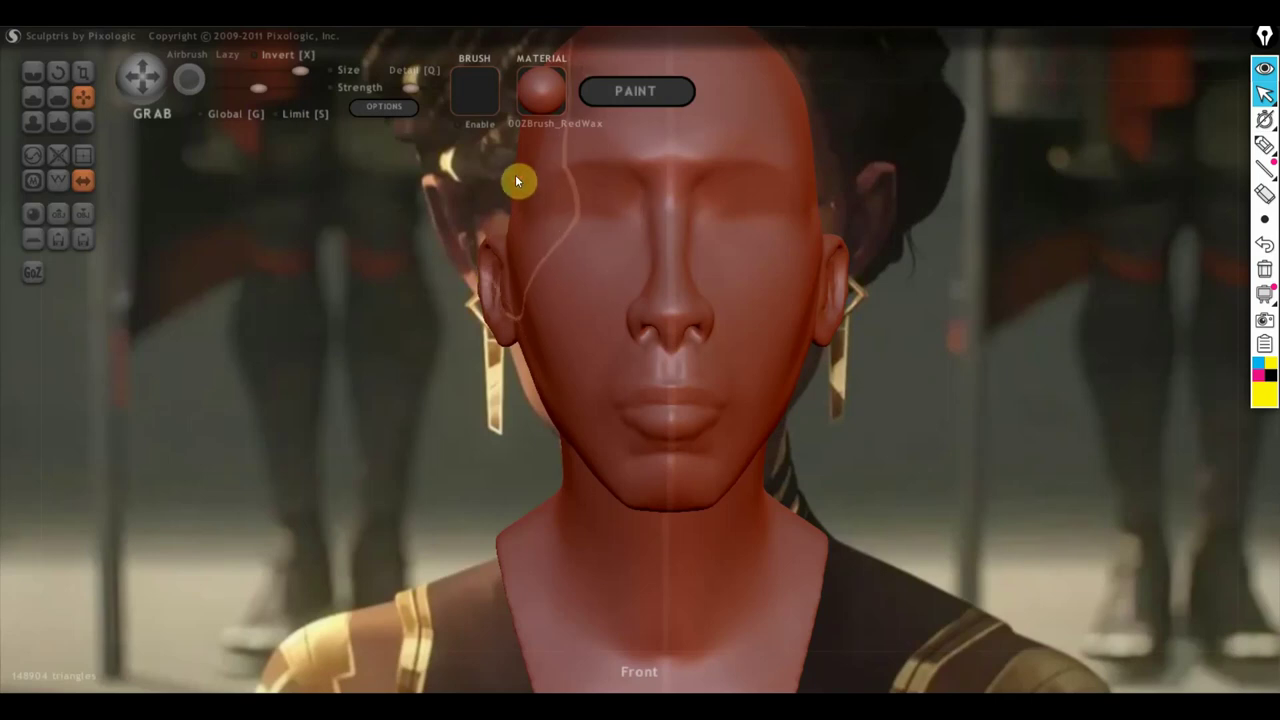
mouse_move(492, 180)
left_mouse_down()
mouse_move(557, 217)
mouse_move(594, 137)
mouse_move(786, 269)
mouse_move(597, 386)
left_mouse_up()
key("ctrl+z")
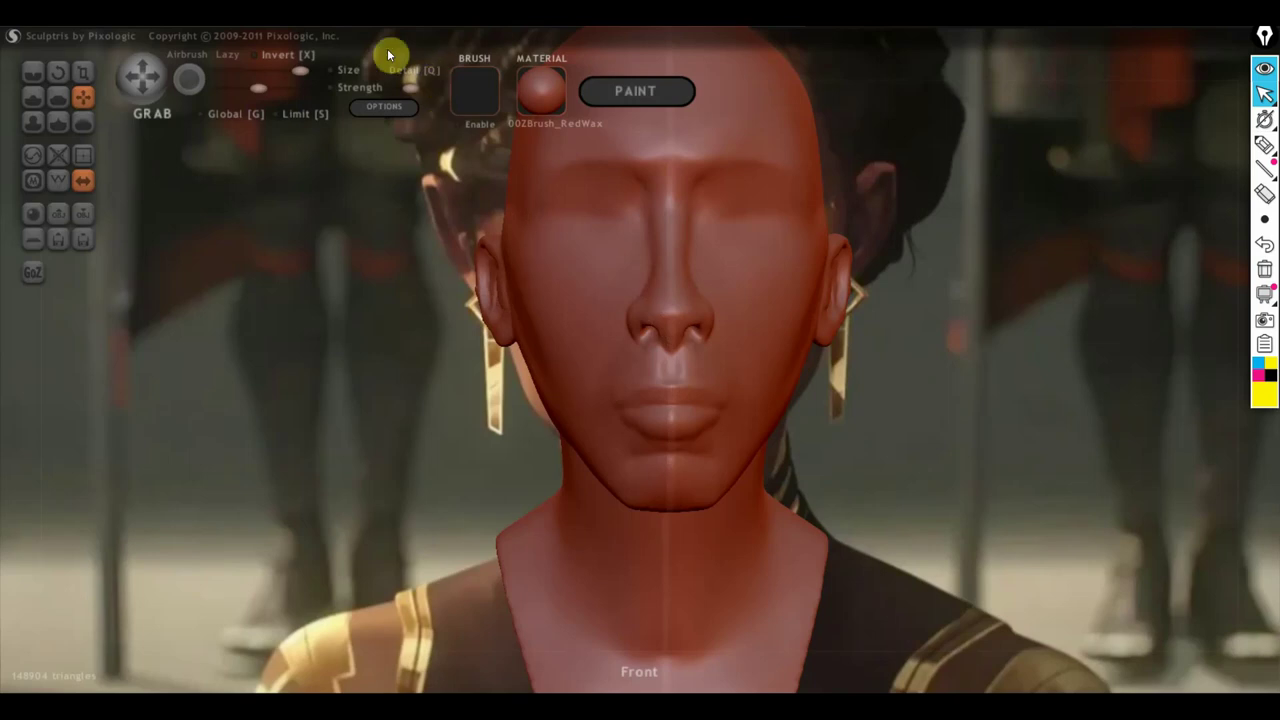
Step: With a smaller Grab brush, lift and widen the ears and reshape the lobes, undoing one over-stretch
left_click_drag(299, 72, 285, 72)
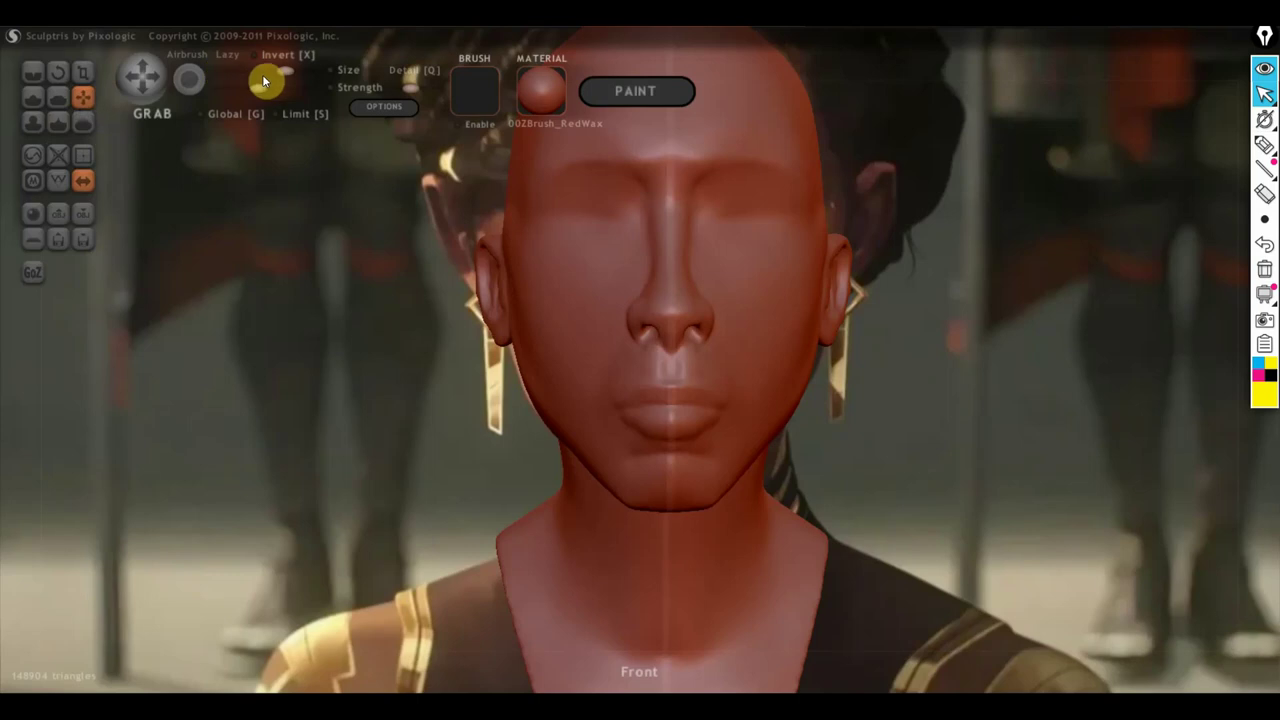
left_click_drag(263, 80, 272, 68)
left_click_drag(481, 259, 476, 203)
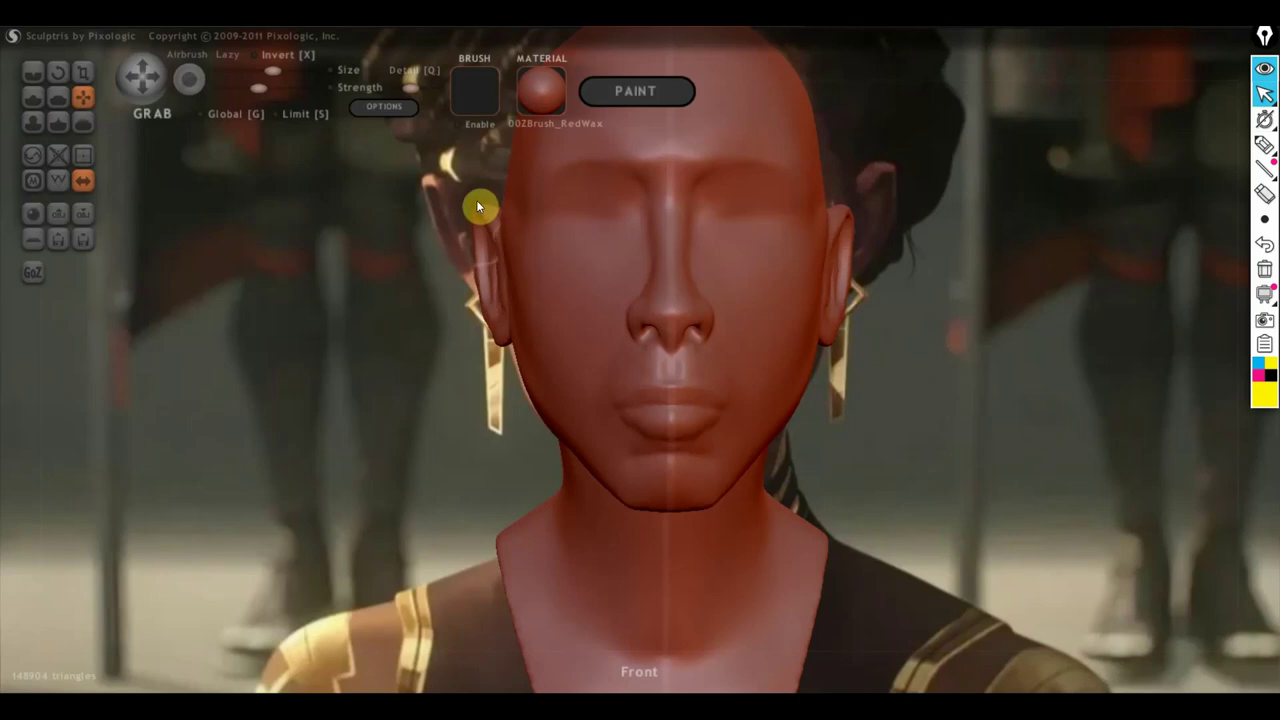
key("ctrl+z")
left_click_drag(496, 338, 491, 316)
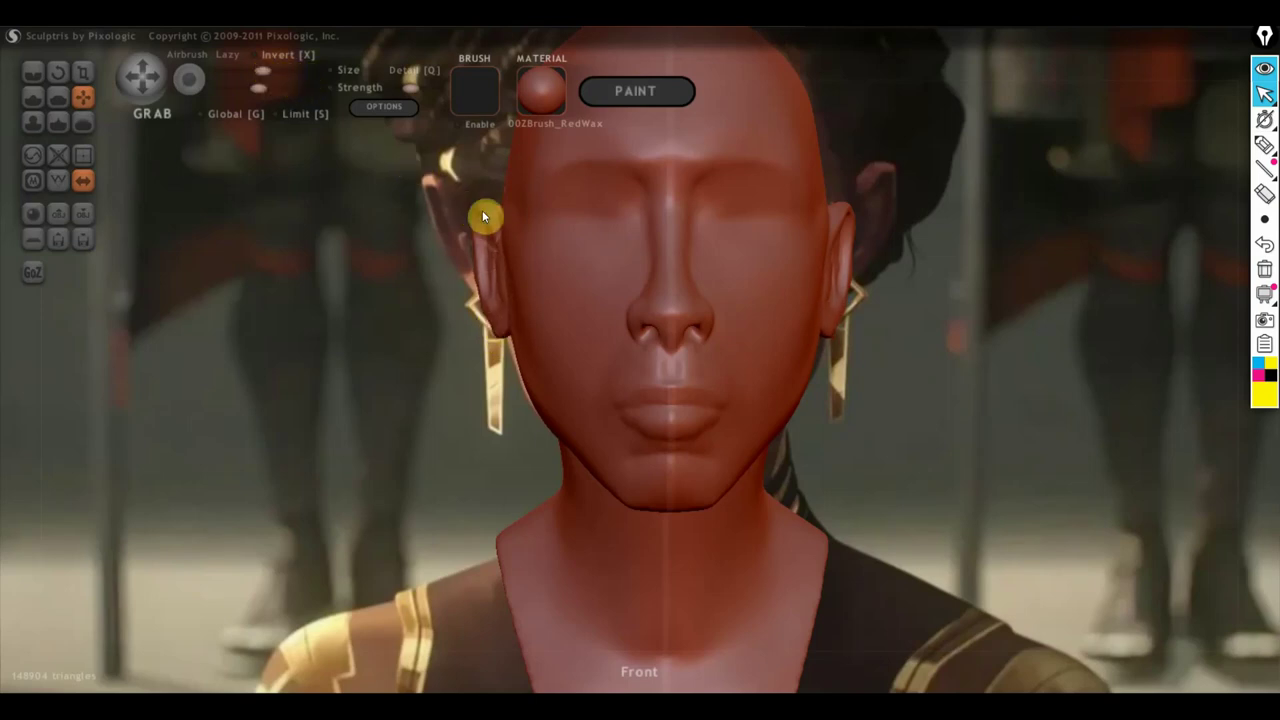
left_click_drag(482, 211, 478, 193)
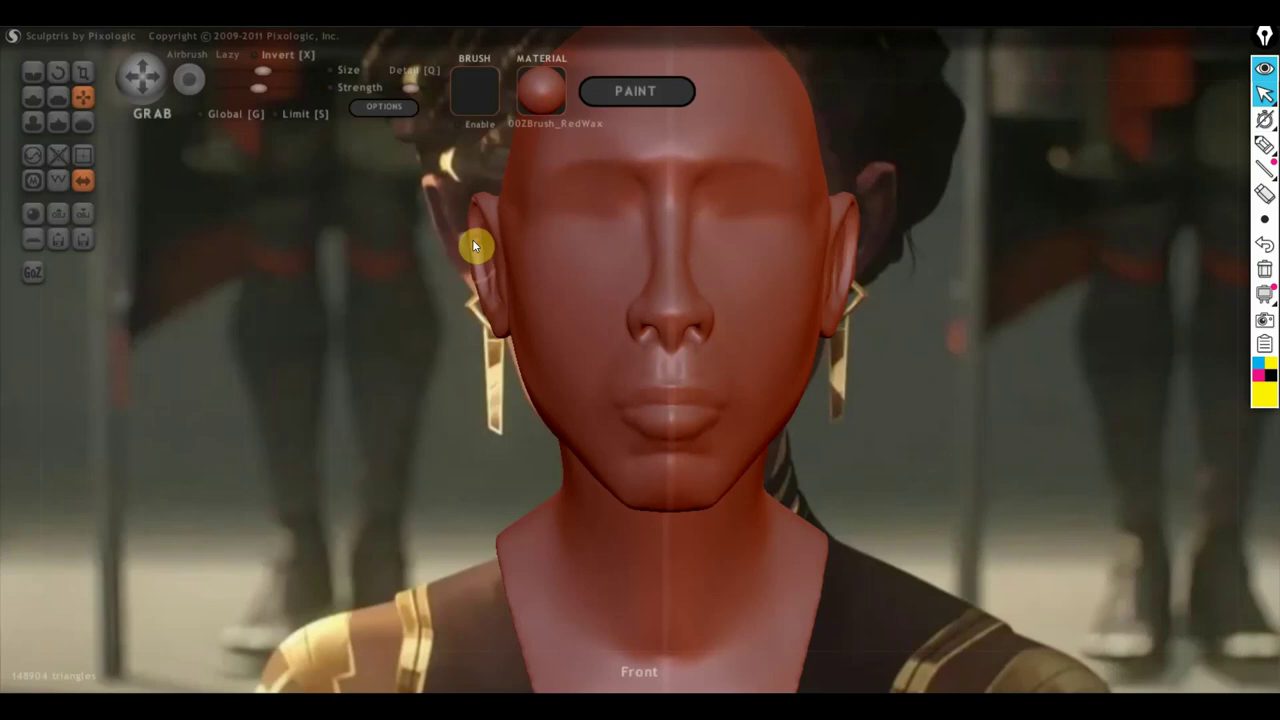
left_click_drag(475, 247, 504, 208)
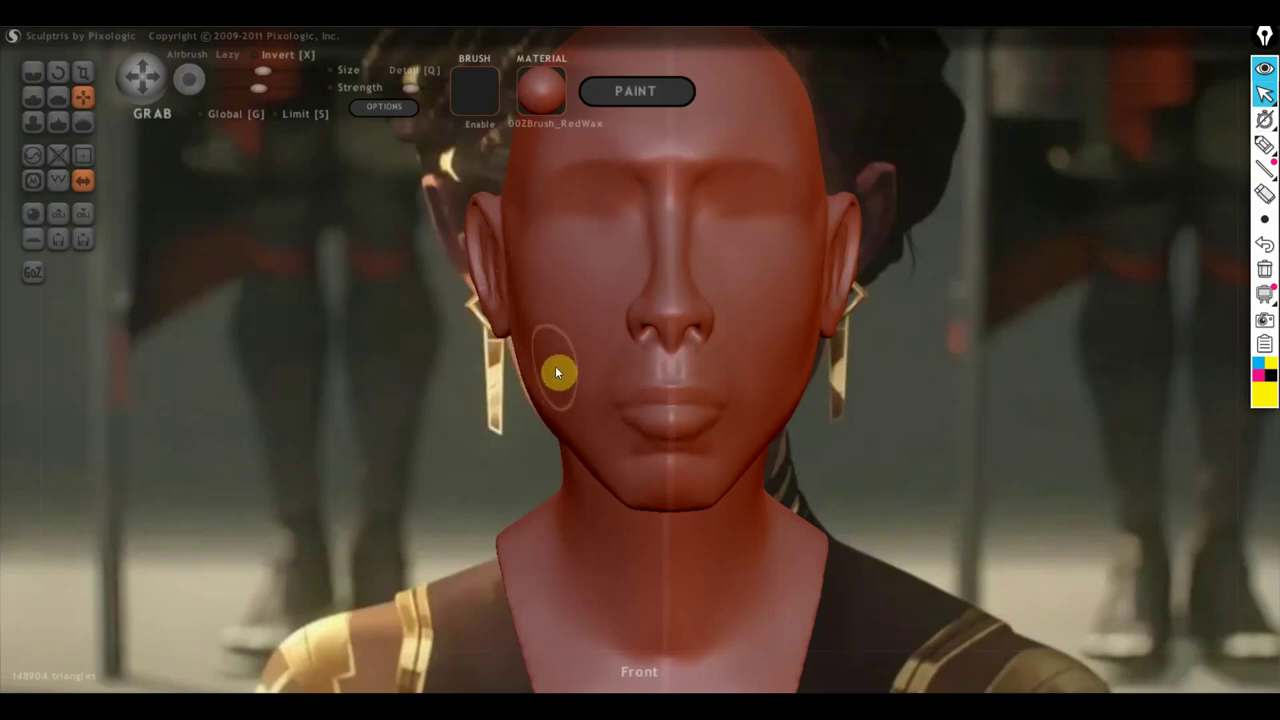
mouse_move(1003, 420)
left_mouse_down()
mouse_move(1007, 472)
mouse_move(884, 477)
left_mouse_up()
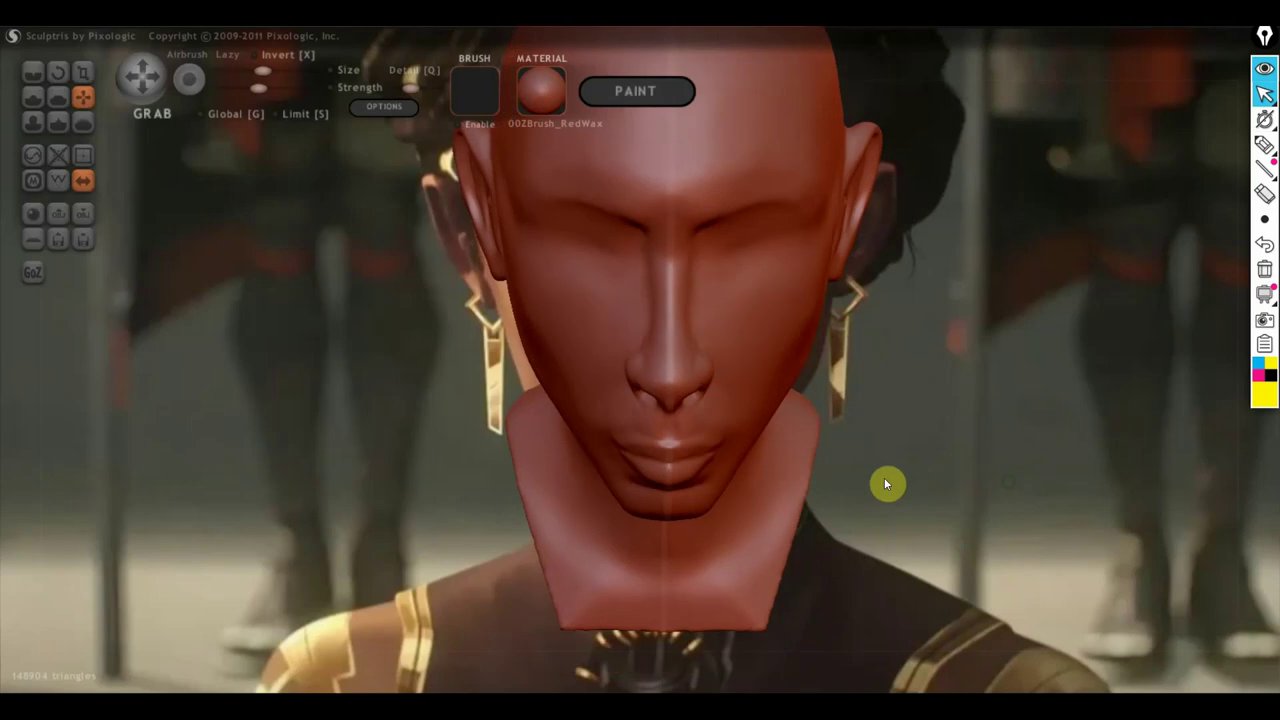
left_click_drag(740, 443, 780, 406)
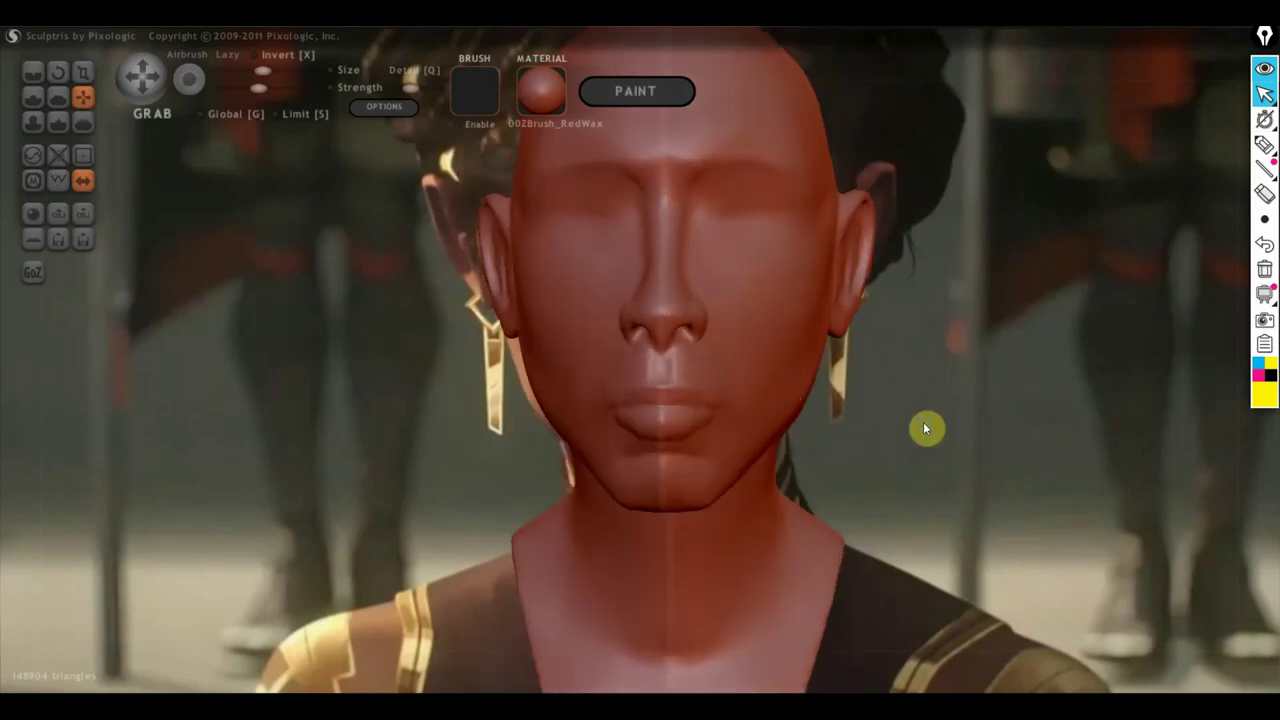
mouse_move(923, 422)
left_mouse_down("shift")
mouse_move(932, 417)
mouse_move(601, 424)
left_mouse_up("shift")
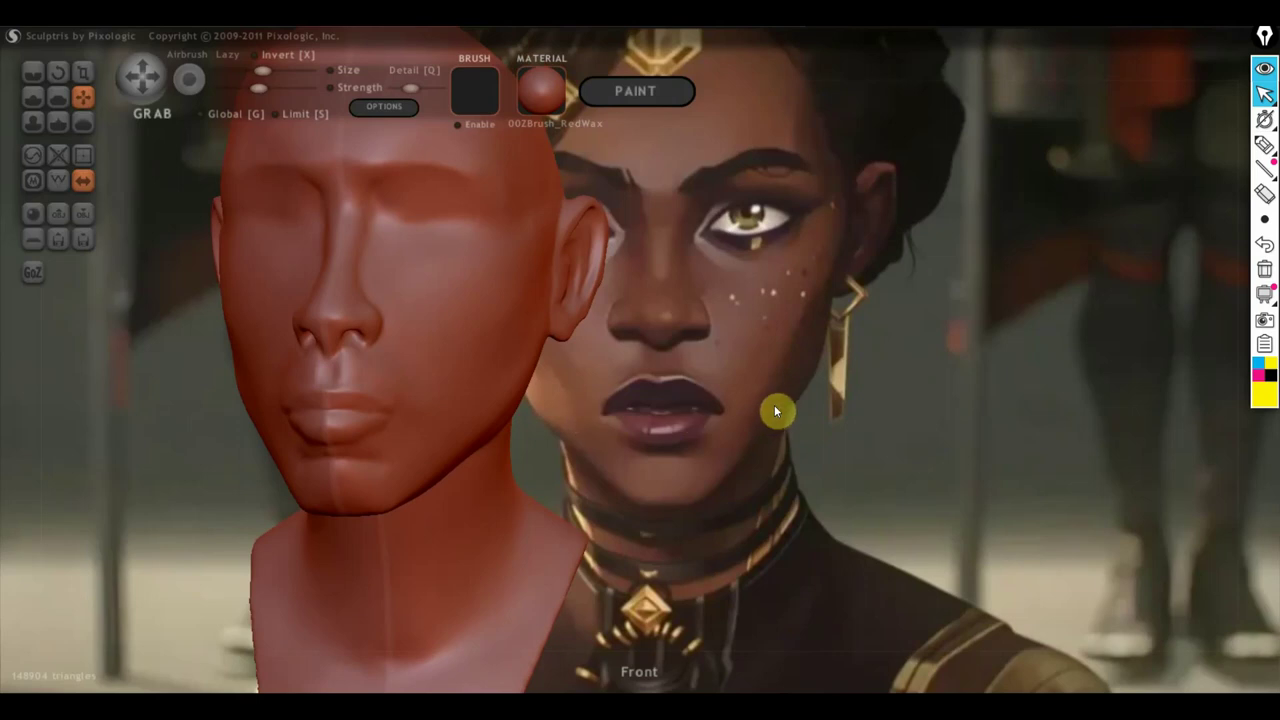
left_click_drag(811, 414, 1037, 397, "alt")
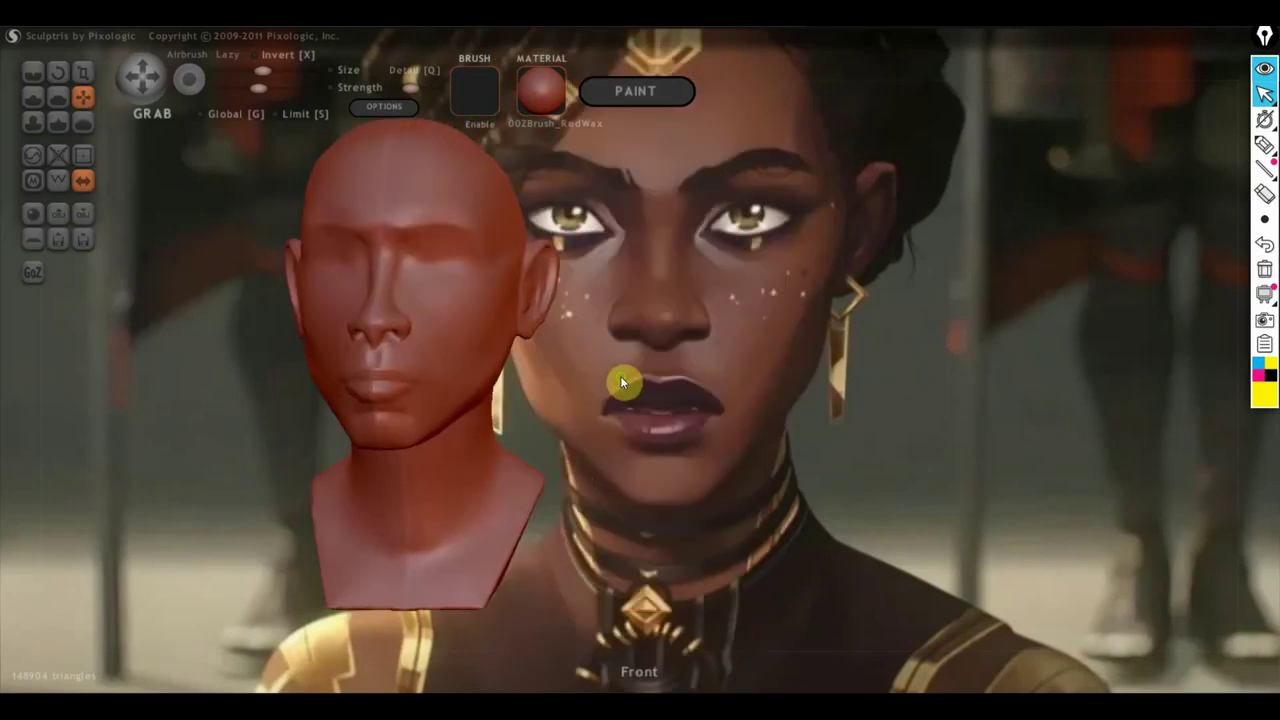
mouse_move(742, 418)
left_mouse_down()
mouse_move(646, 428)
mouse_move(748, 470)
left_mouse_up()
mouse_move(628, 449)
left_mouse_down()
mouse_move(718, 463)
mouse_move(718, 483)
left_mouse_up()
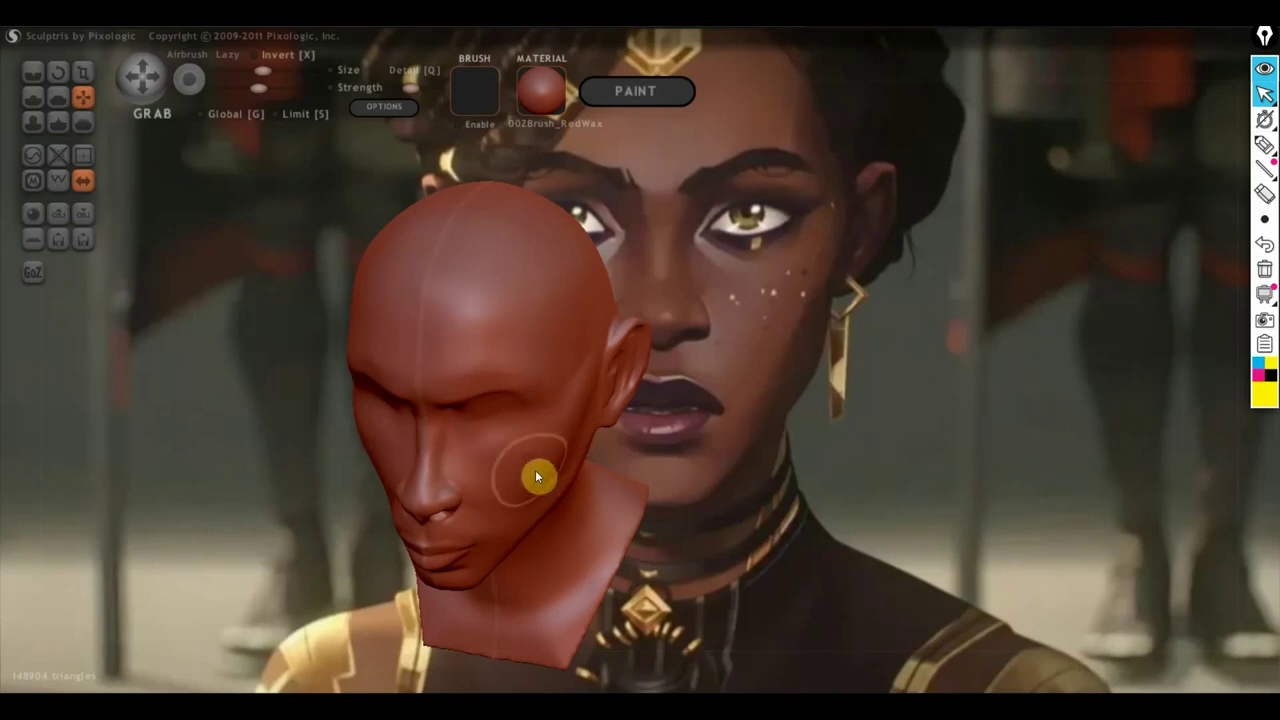
mouse_move(548, 467)
right_mouse_down()
mouse_move(570, 455)
mouse_move(583, 491)
right_mouse_up()
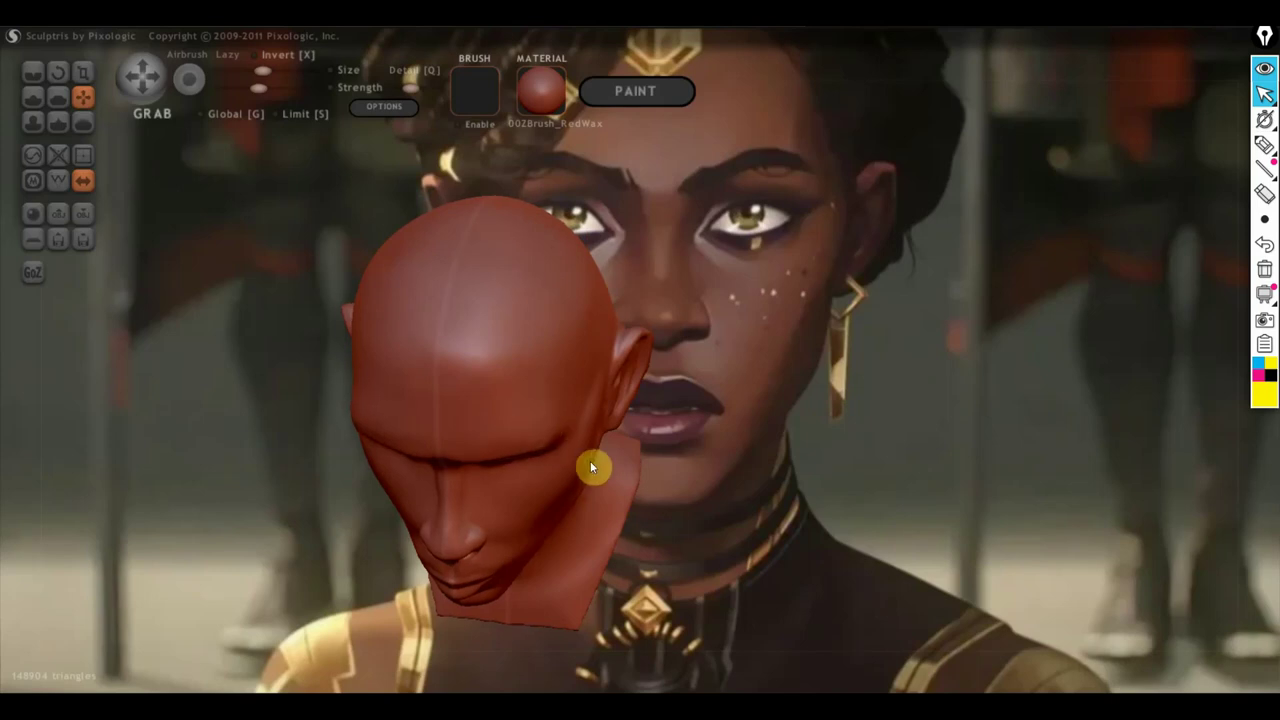
mouse_move(591, 543)
right_mouse_down()
mouse_move(555, 487)
mouse_move(503, 466)
mouse_move(494, 383)
mouse_move(578, 369)
mouse_move(620, 394)
mouse_move(829, 391)
right_mouse_up()
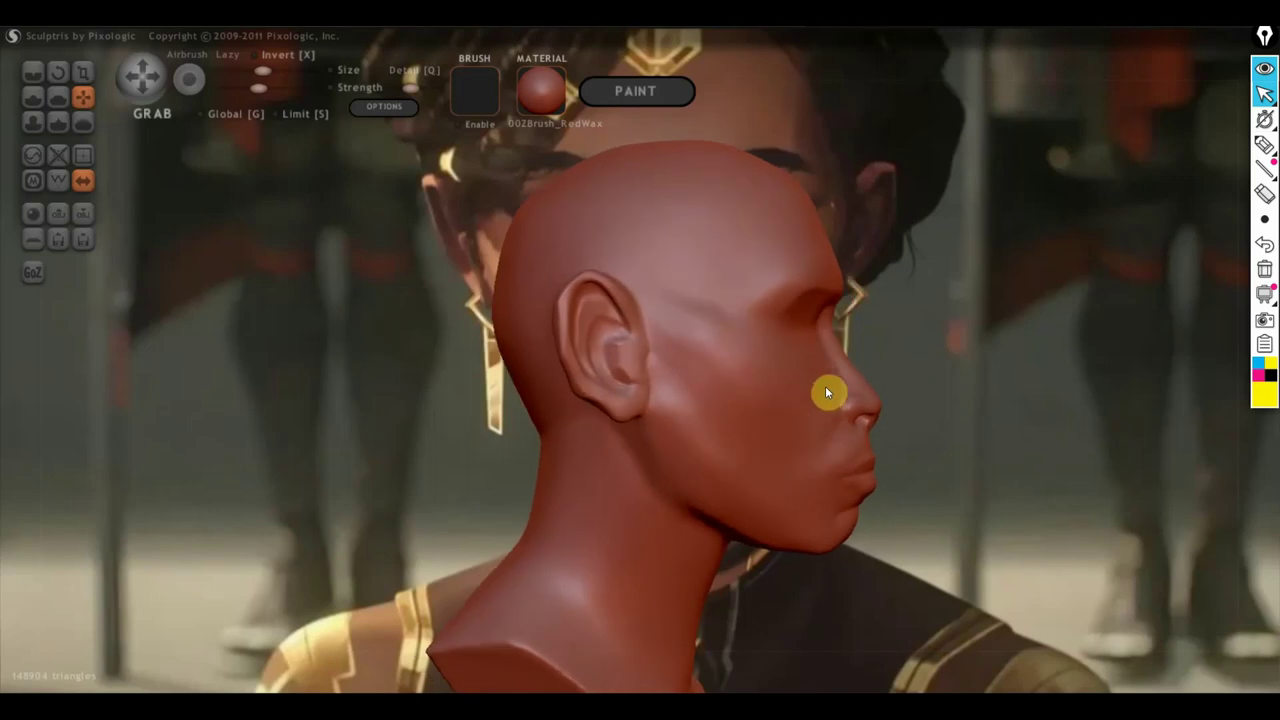
mouse_move(948, 367)
right_mouse_down("alt")
mouse_move(633, 387)
mouse_move(552, 361)
right_mouse_up("alt")
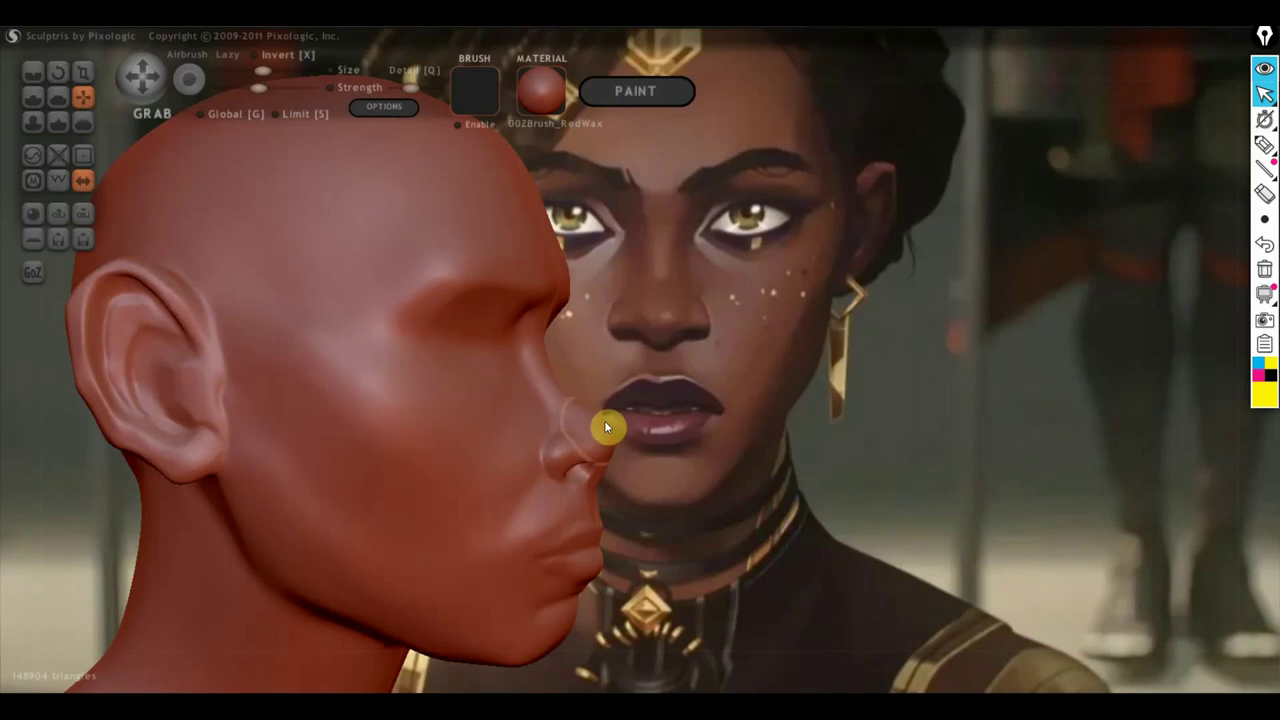
mouse_move(608, 440)
right_mouse_down()
mouse_move(686, 423)
mouse_move(482, 418)
right_mouse_up()
scroll(481, 418, "up", 3)
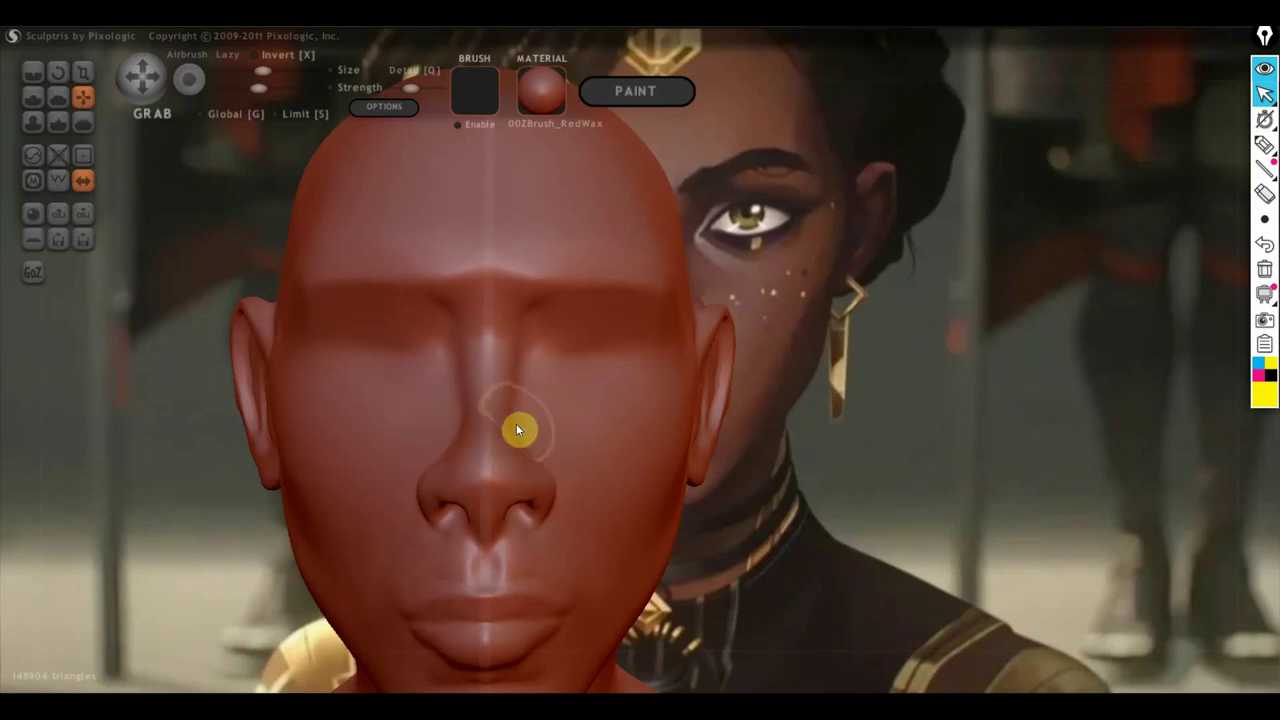
Step: Shrink the Grab brush and reshape the upper lip and philtrum
scroll(530, 421, "down", 2)
scroll(620, 430, "down", 1)
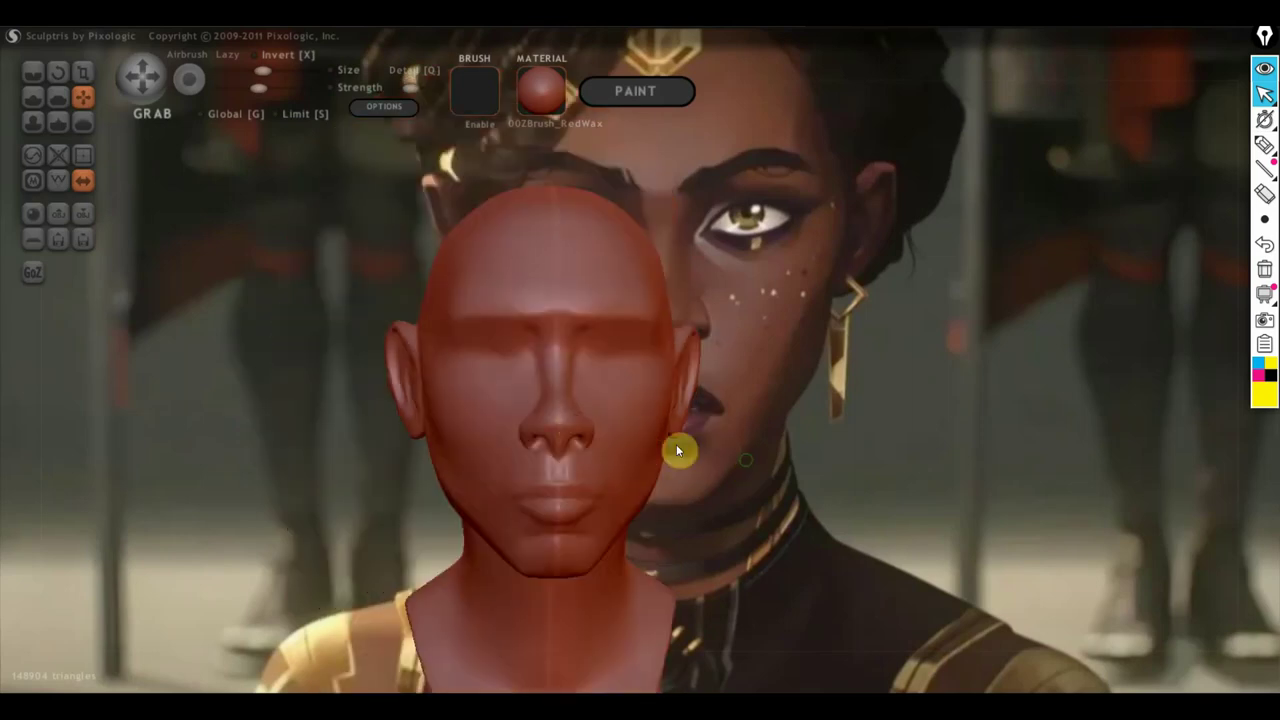
mouse_move(676, 451)
left_mouse_down("alt")
mouse_move(529, 423)
mouse_move(634, 423)
left_mouse_up("alt")
scroll(594, 440, "up", 2)
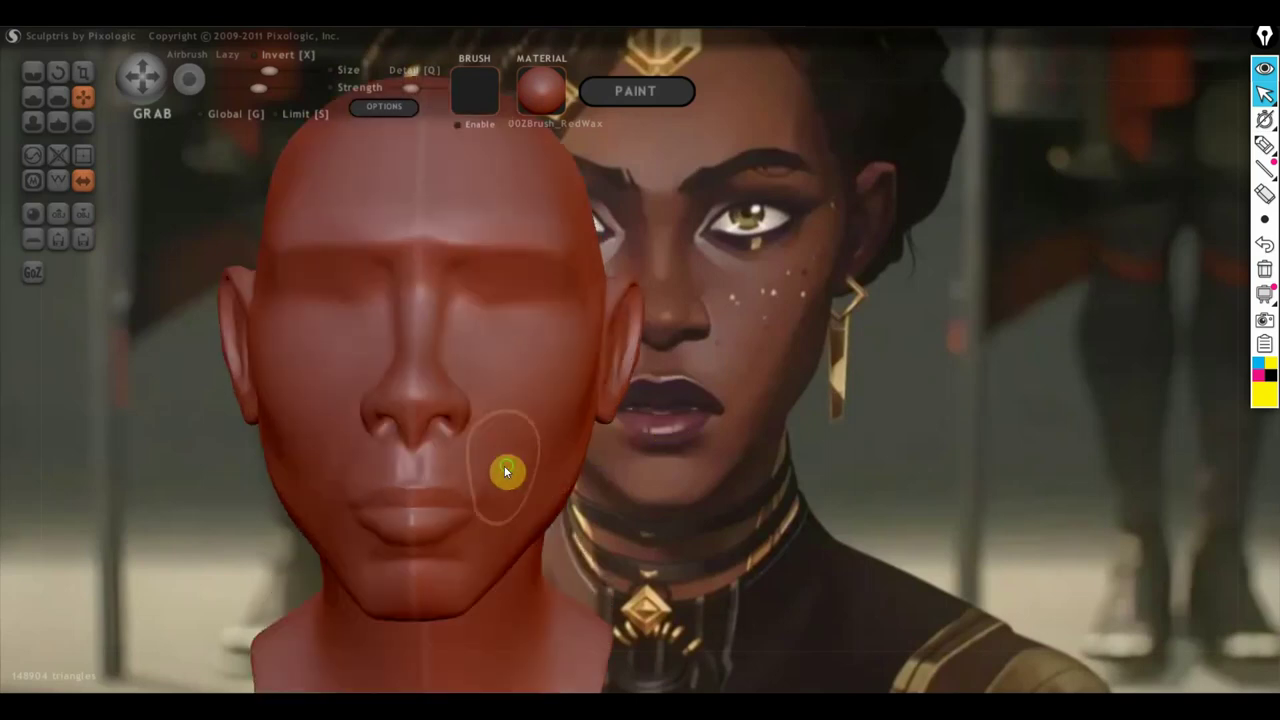
scroll(505, 472, "up", 1)
scroll(580, 429, "up", 1)
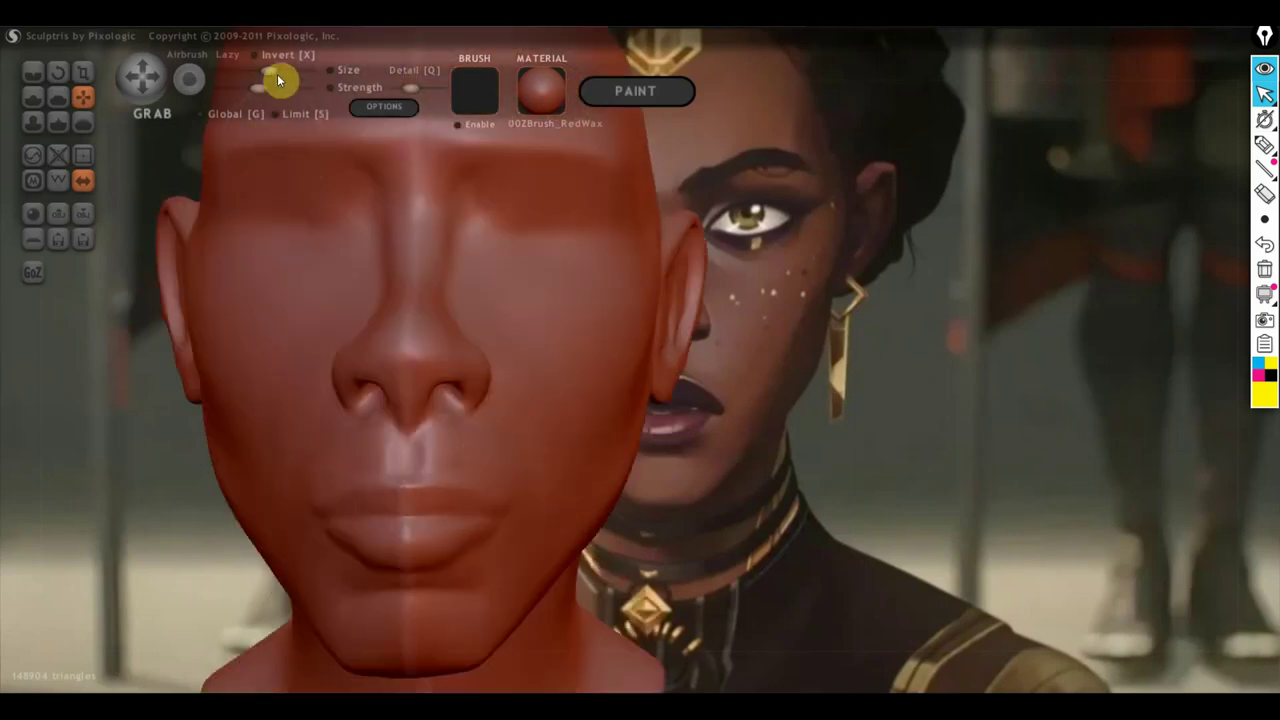
left_click_drag(278, 80, 268, 80)
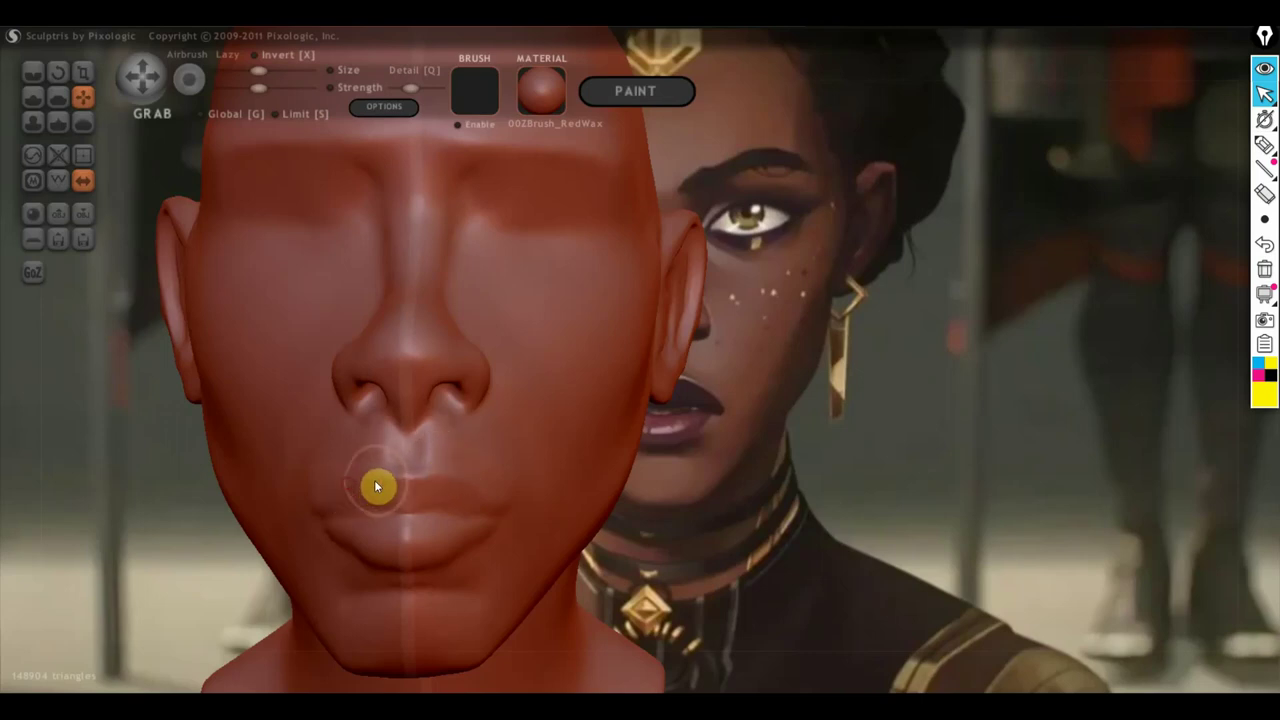
left_click_drag(376, 487, 371, 477)
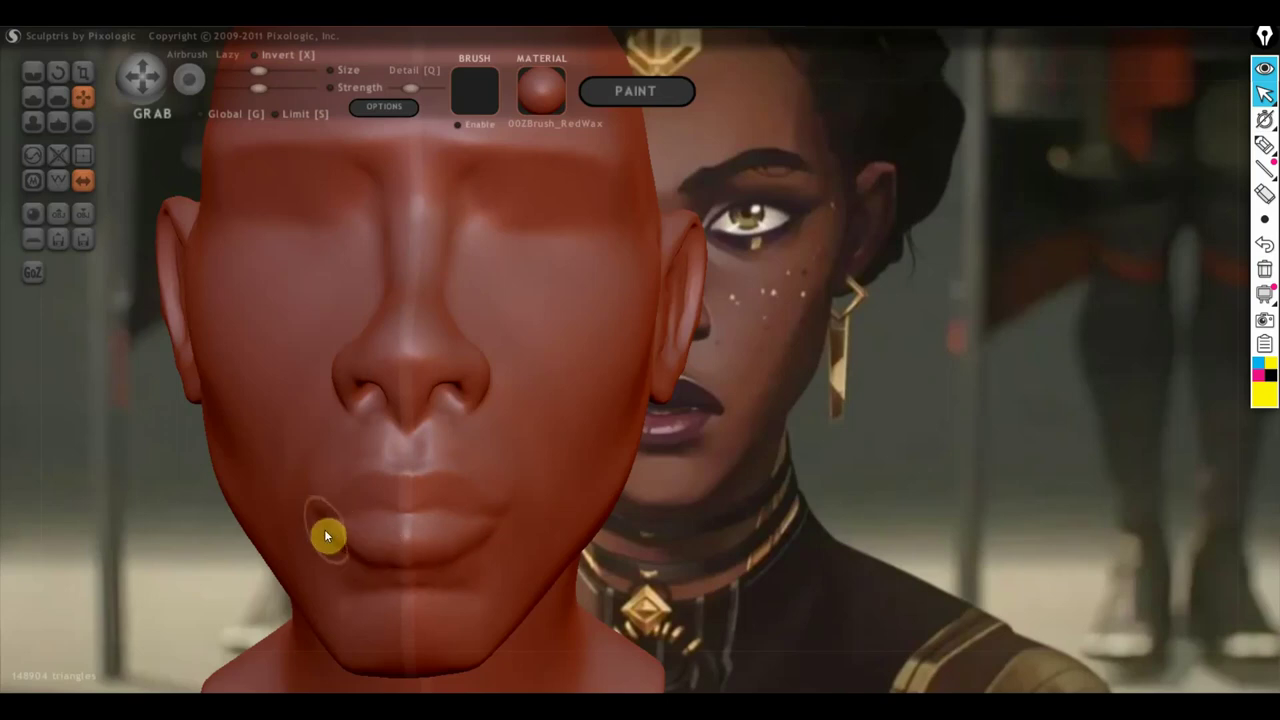
Step: Orbit and zoom between profile and front views to check the reshaped mouth
scroll(414, 563, "down", 2)
right_click_drag(480, 569, 223, 563)
scroll(560, 545, "up", 3)
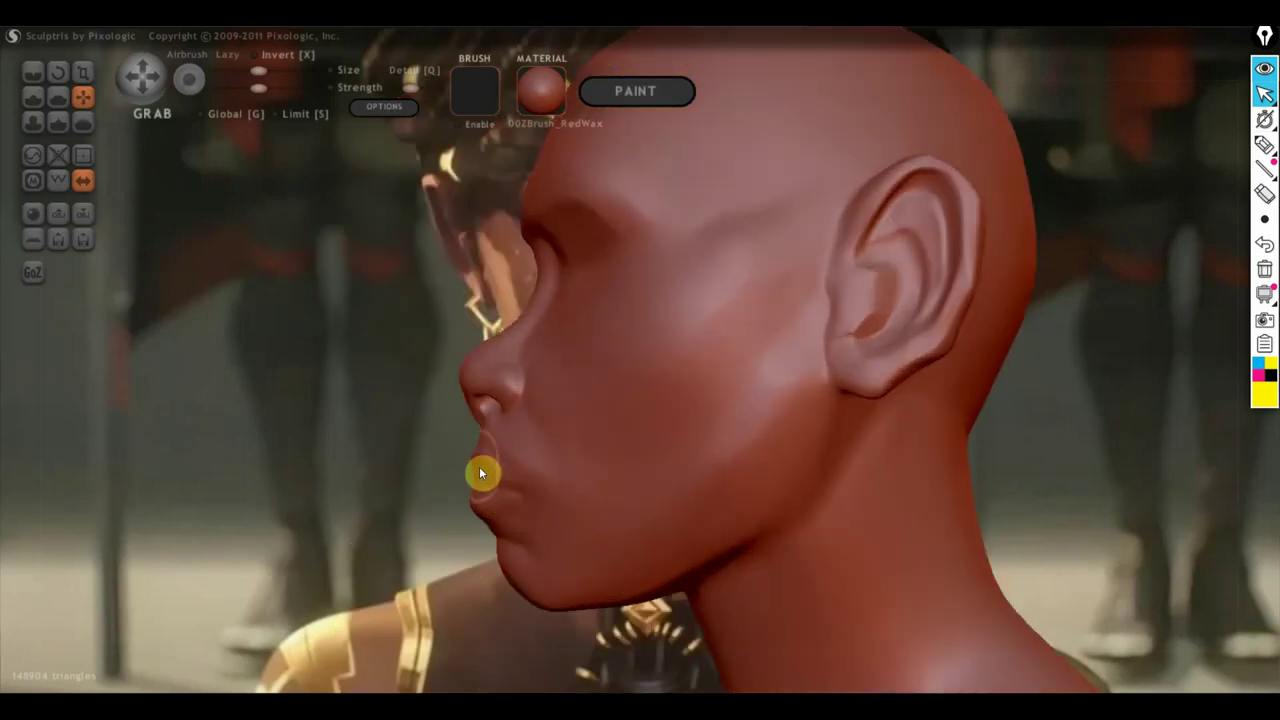
scroll(480, 475, "up", 1)
scroll(440, 495, "up", 2)
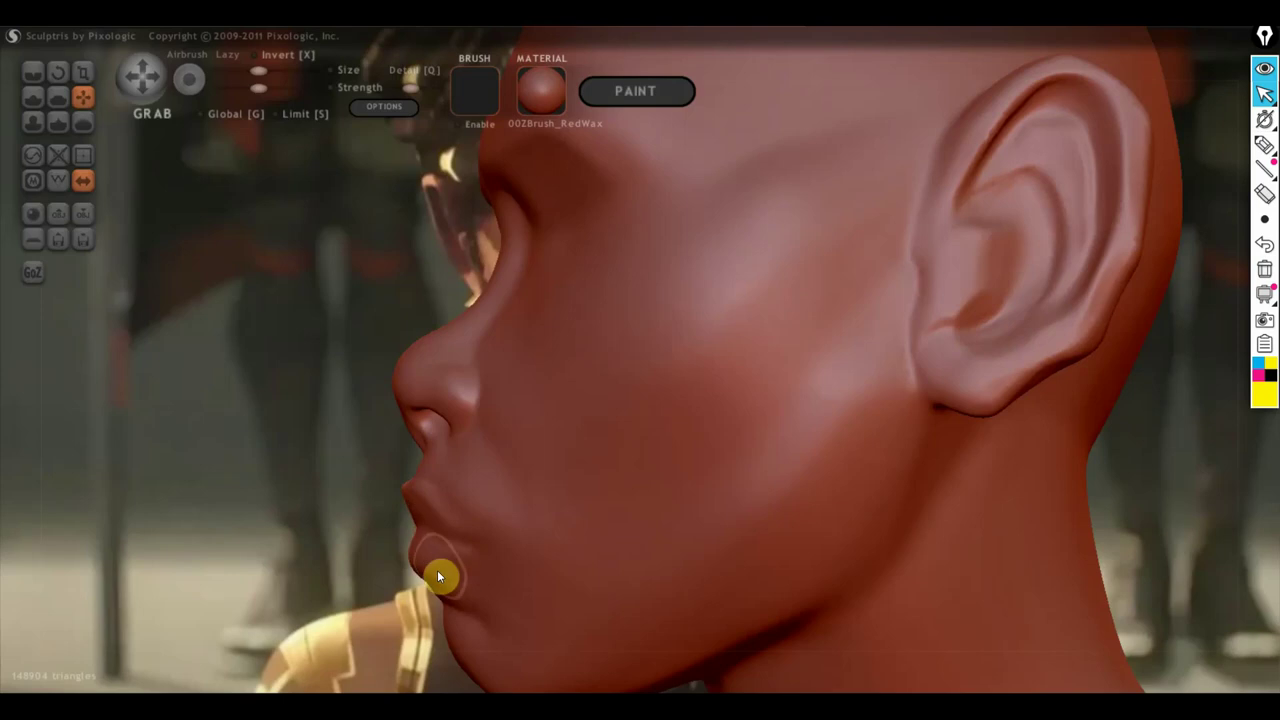
mouse_move(504, 601)
right_mouse_down()
mouse_move(806, 556)
mouse_move(468, 510)
right_mouse_up()
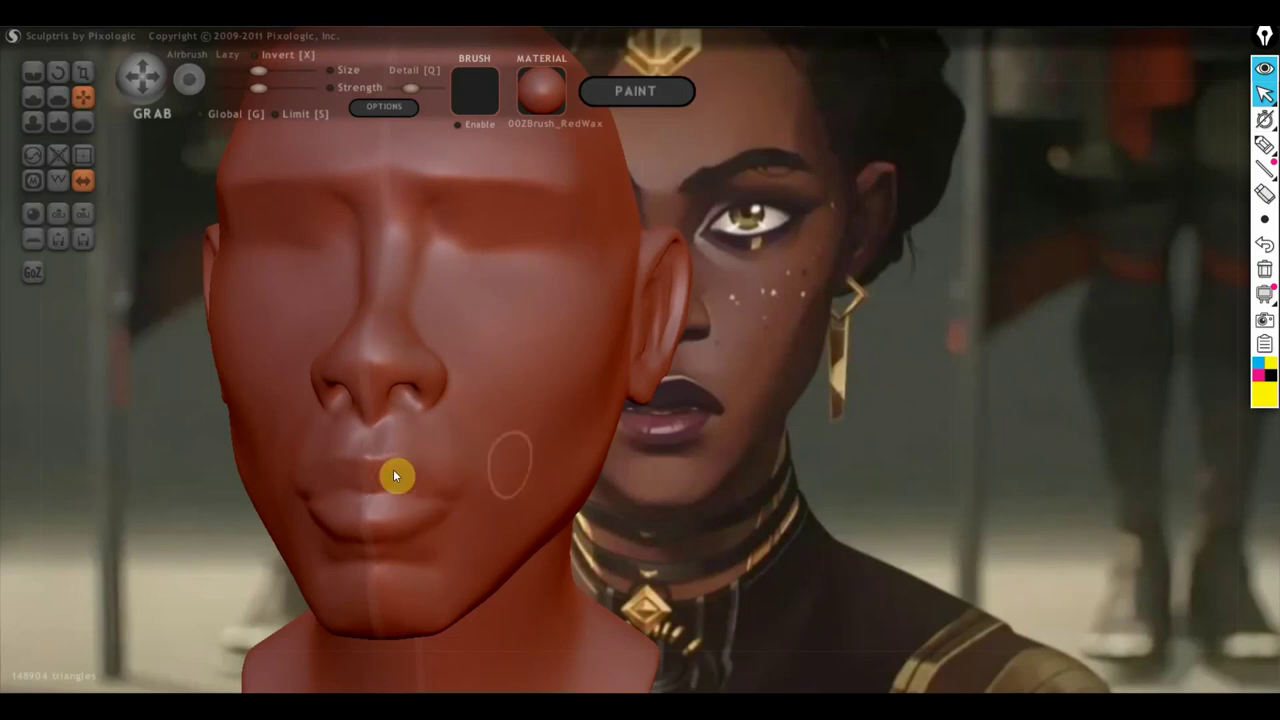
right_click_drag(394, 477, 640, 450)
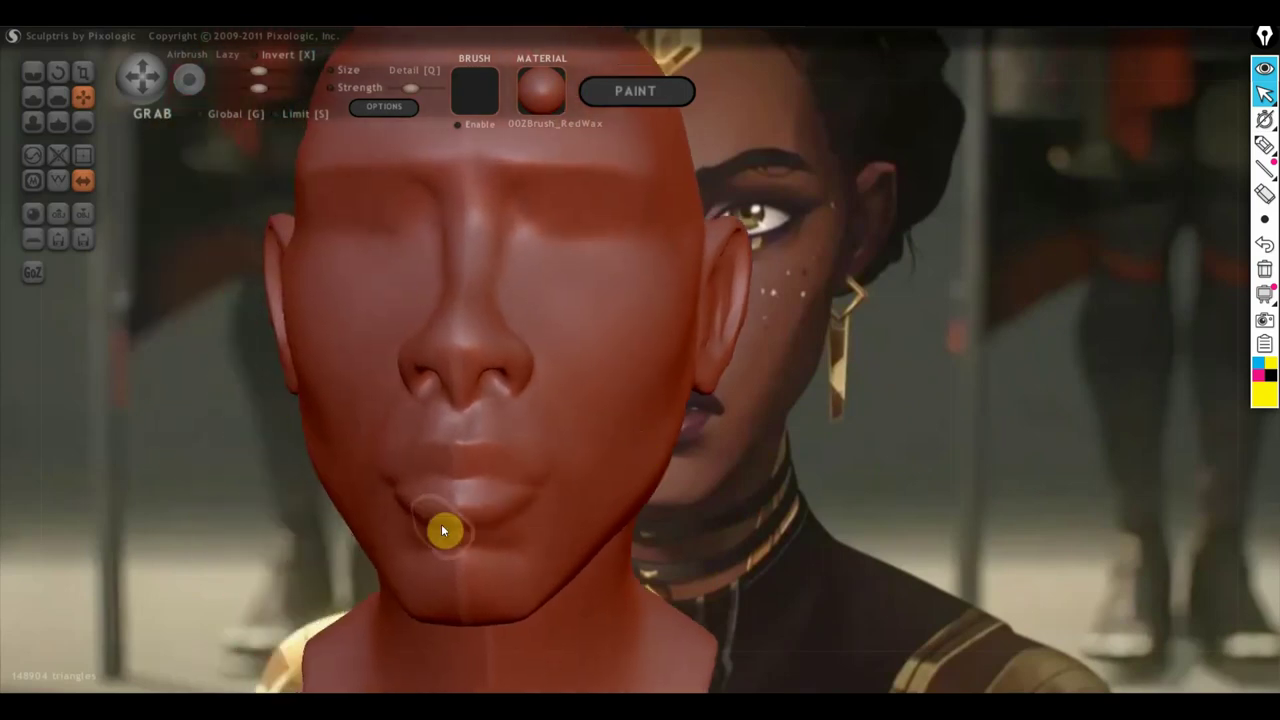
right_click_drag(443, 529, 228, 515)
scroll(480, 510, "up", 2)
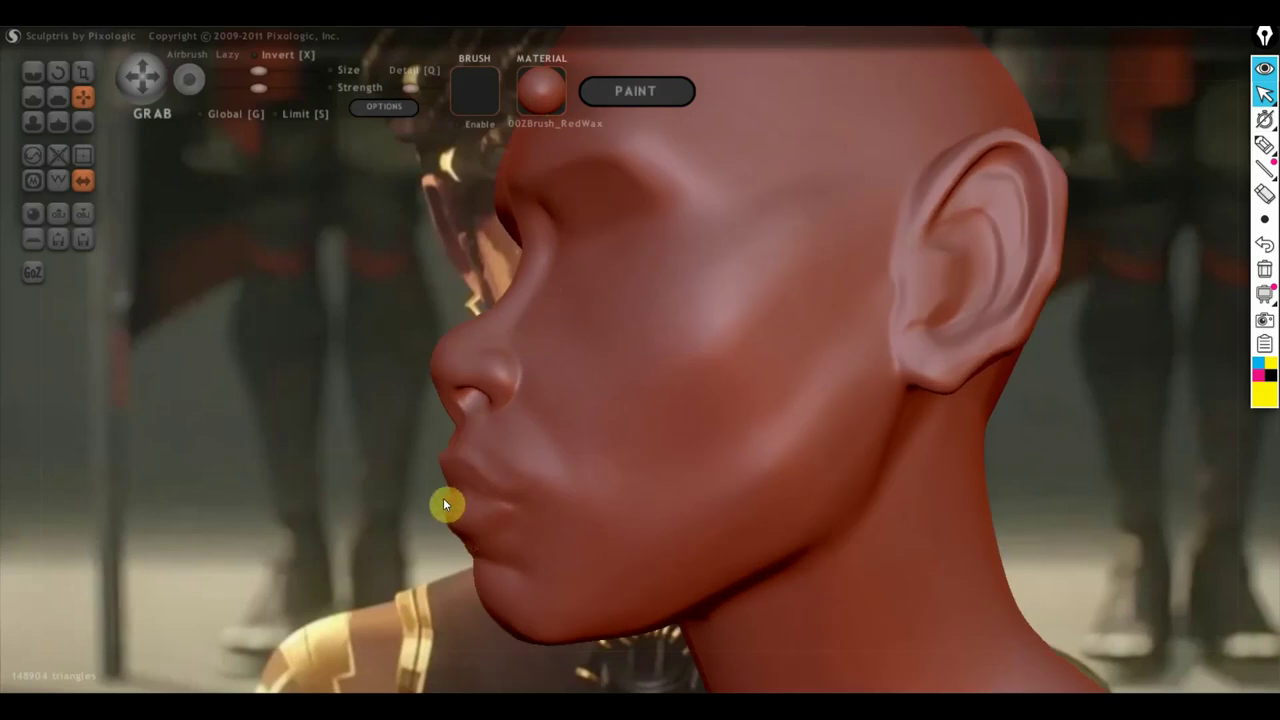
mouse_move(453, 467)
right_mouse_down()
mouse_move(511, 489)
mouse_move(711, 500)
mouse_move(731, 517)
right_mouse_up()
scroll(517, 429, "down", 2)
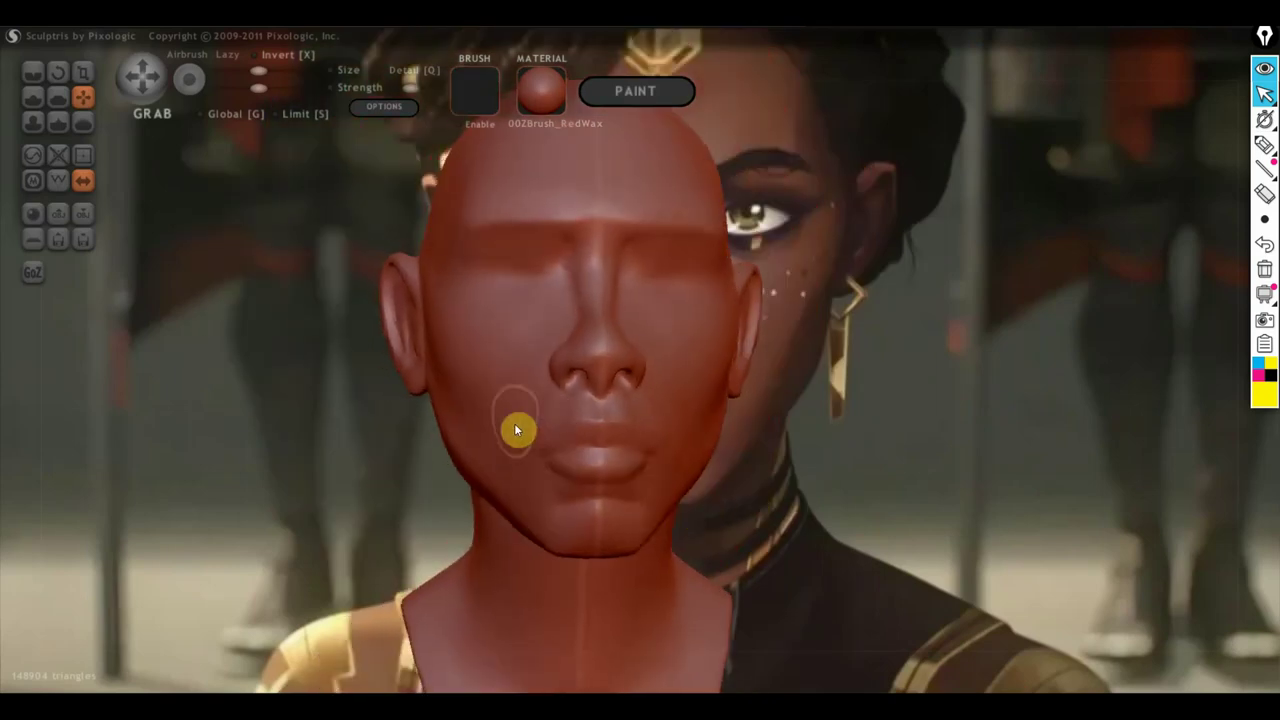
scroll(536, 425, "down", 2)
right_click_drag(536, 425, 278, 427, "alt")
scroll(388, 430, "up", 1)
mouse_move(388, 430)
right_mouse_down()
mouse_move(277, 428)
mouse_move(443, 434)
mouse_move(431, 506)
mouse_move(560, 543)
right_mouse_up()
scroll(534, 540, "up", 2)
scroll(560, 543, "up", 1)
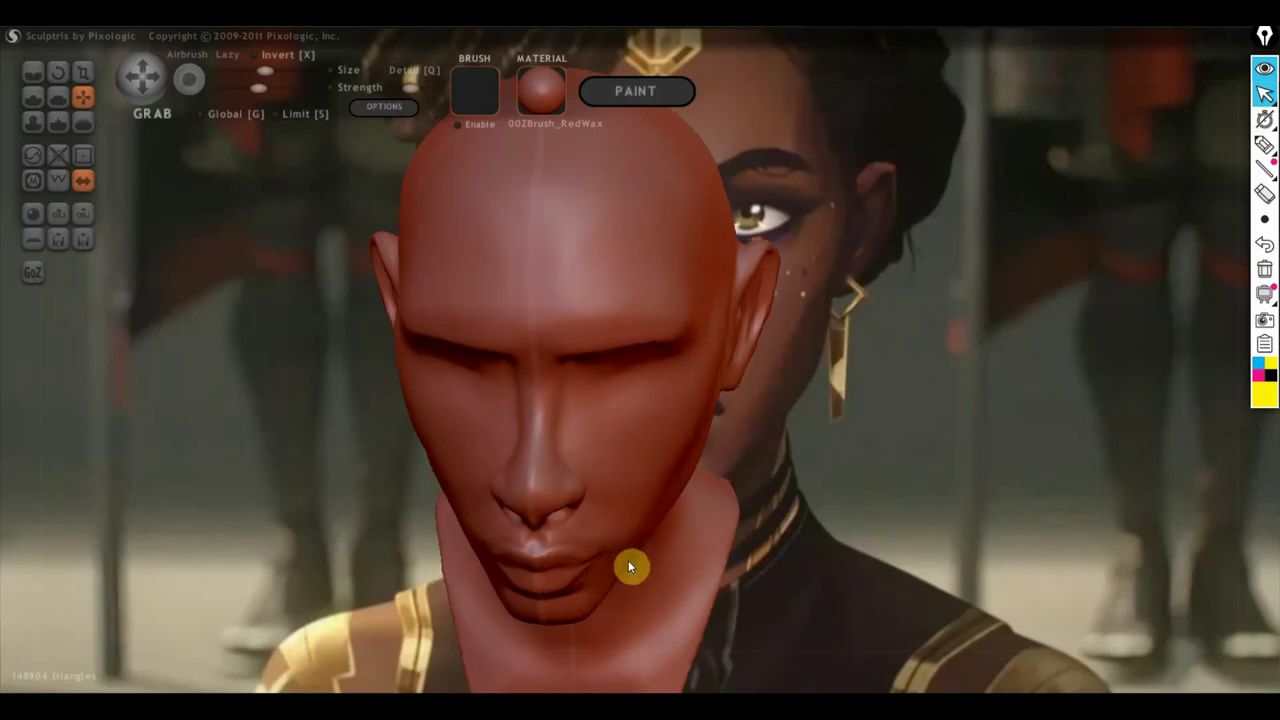
right_click_drag(628, 560, 614, 551)
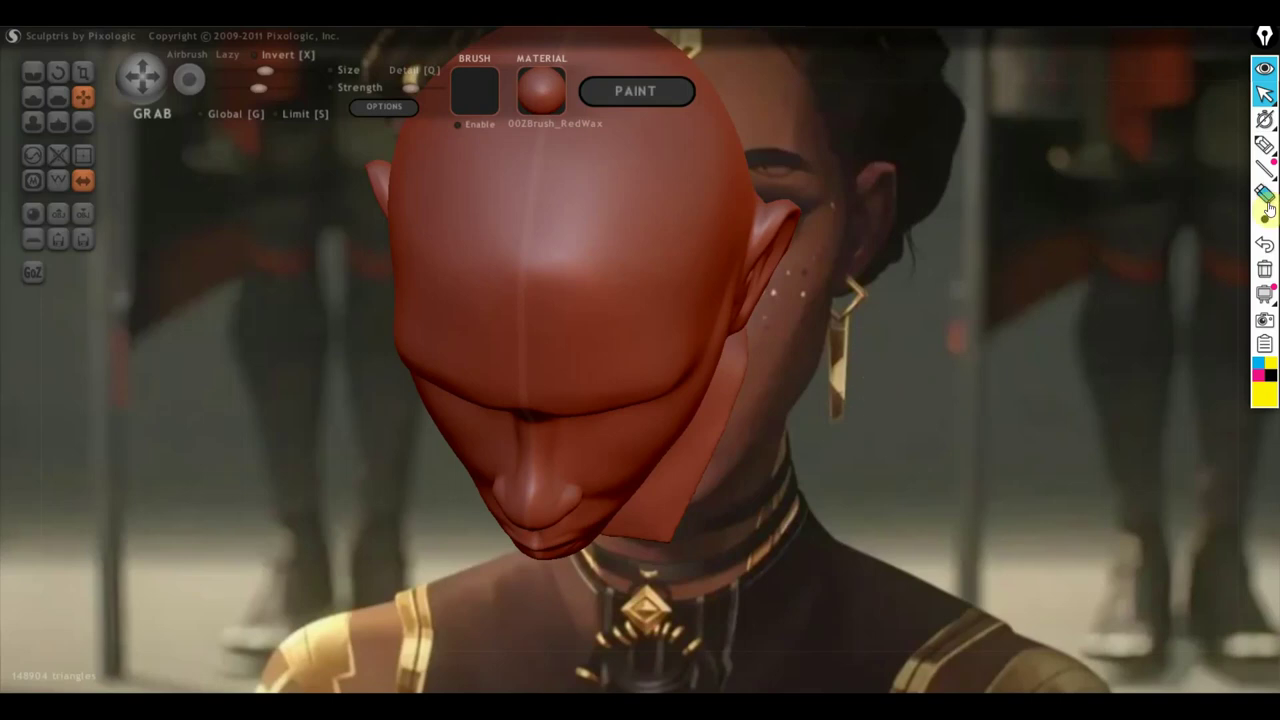
Step: Sketch yellow guide lines for the new jawline, then clear them
left_click(1265, 148)
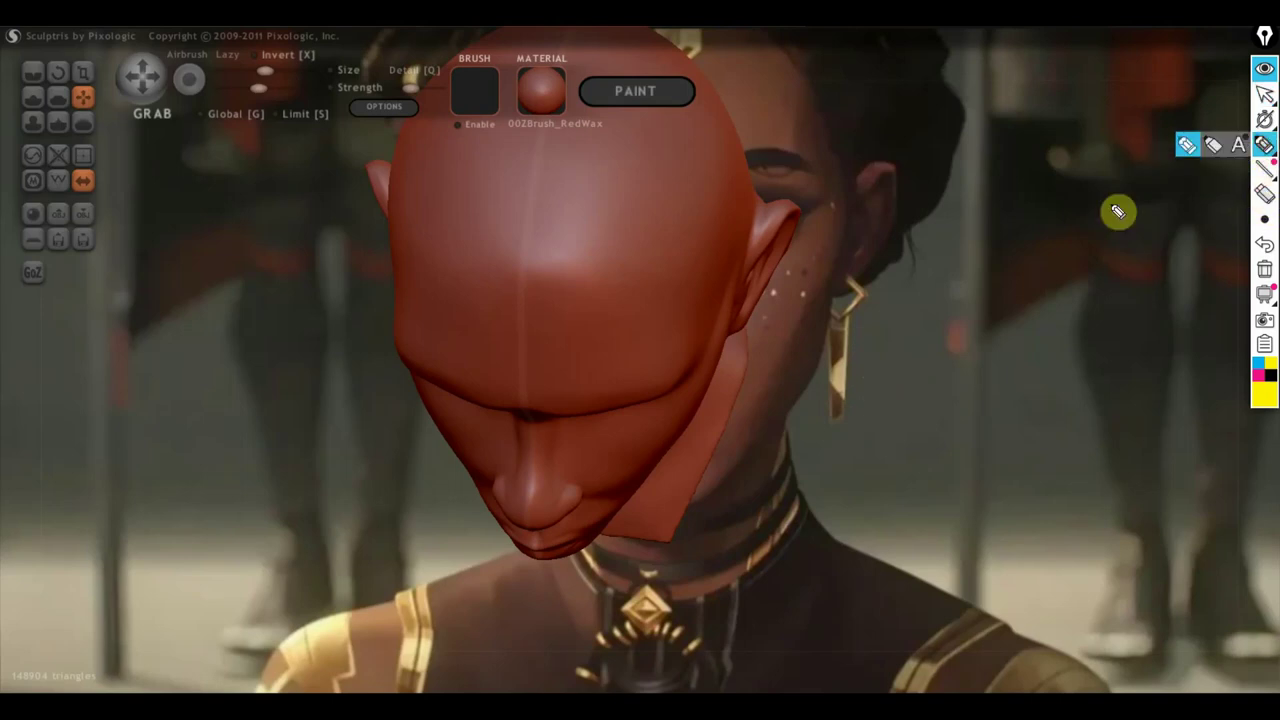
left_click_drag(557, 420, 712, 374)
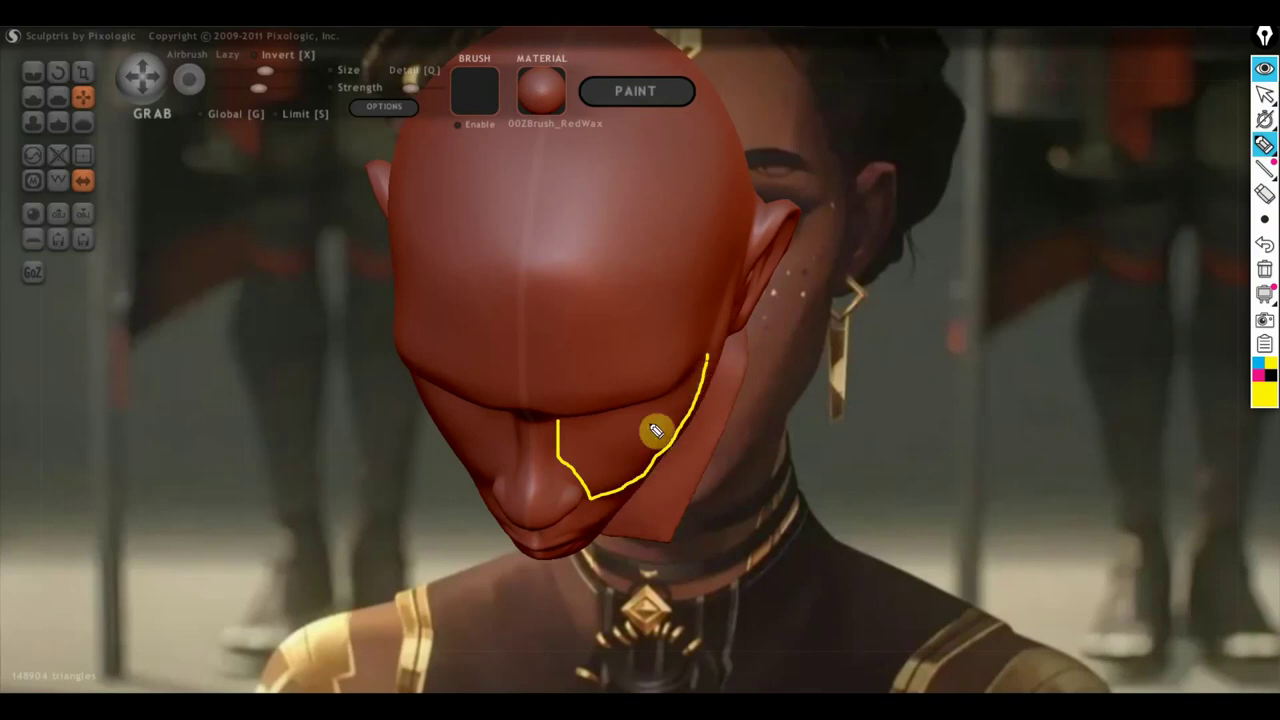
left_click_drag(650, 416, 605, 522)
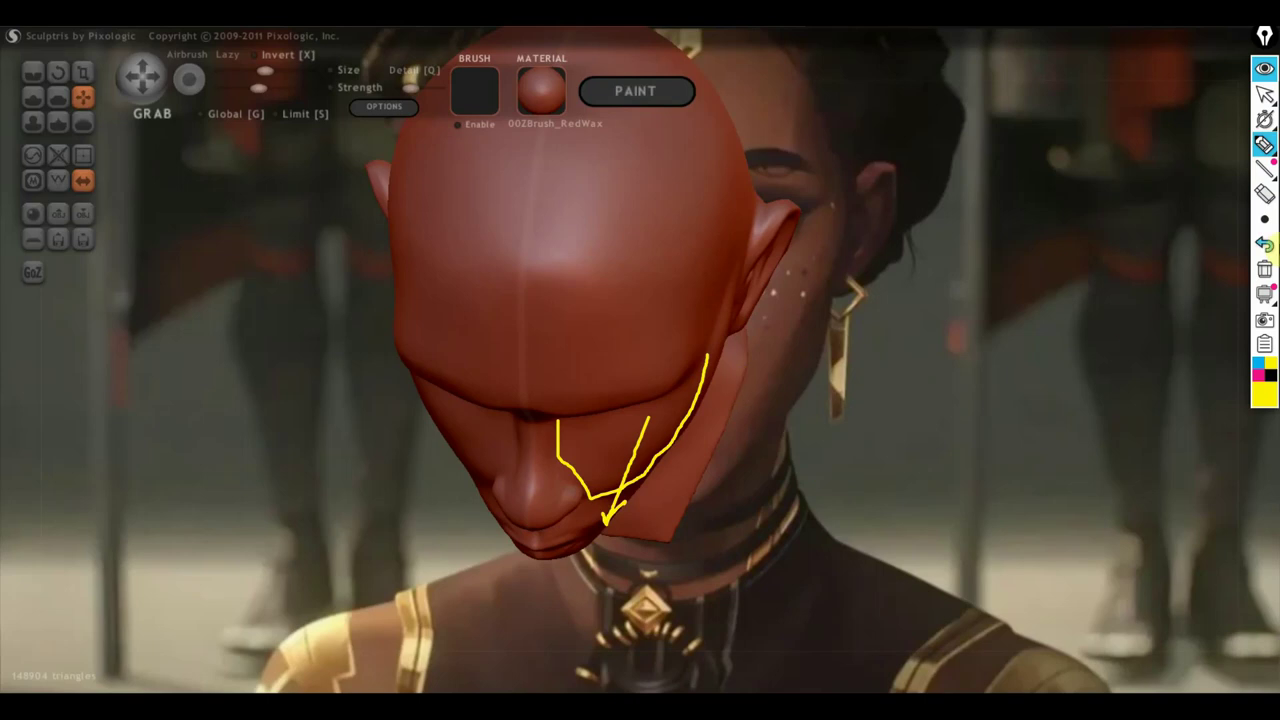
left_click(1264, 269)
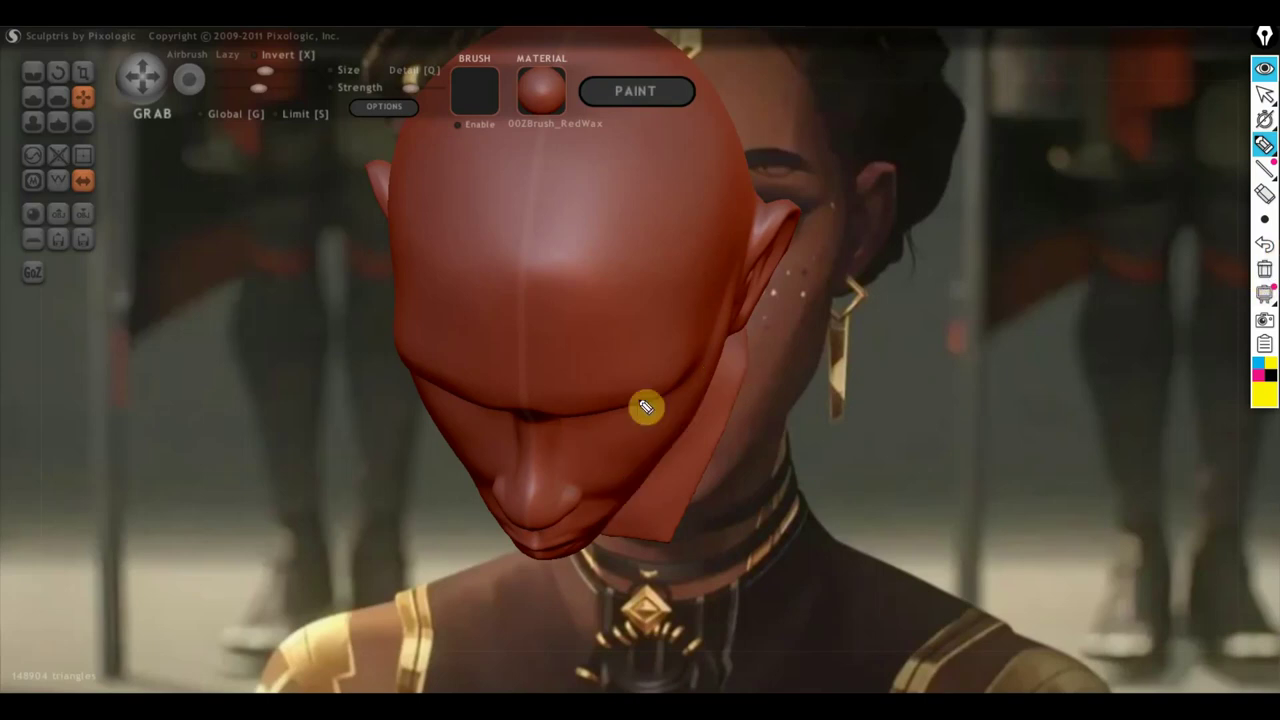
Step: Back in sculpting, pull the jaw and chin inward and return to front view
left_click(1264, 93)
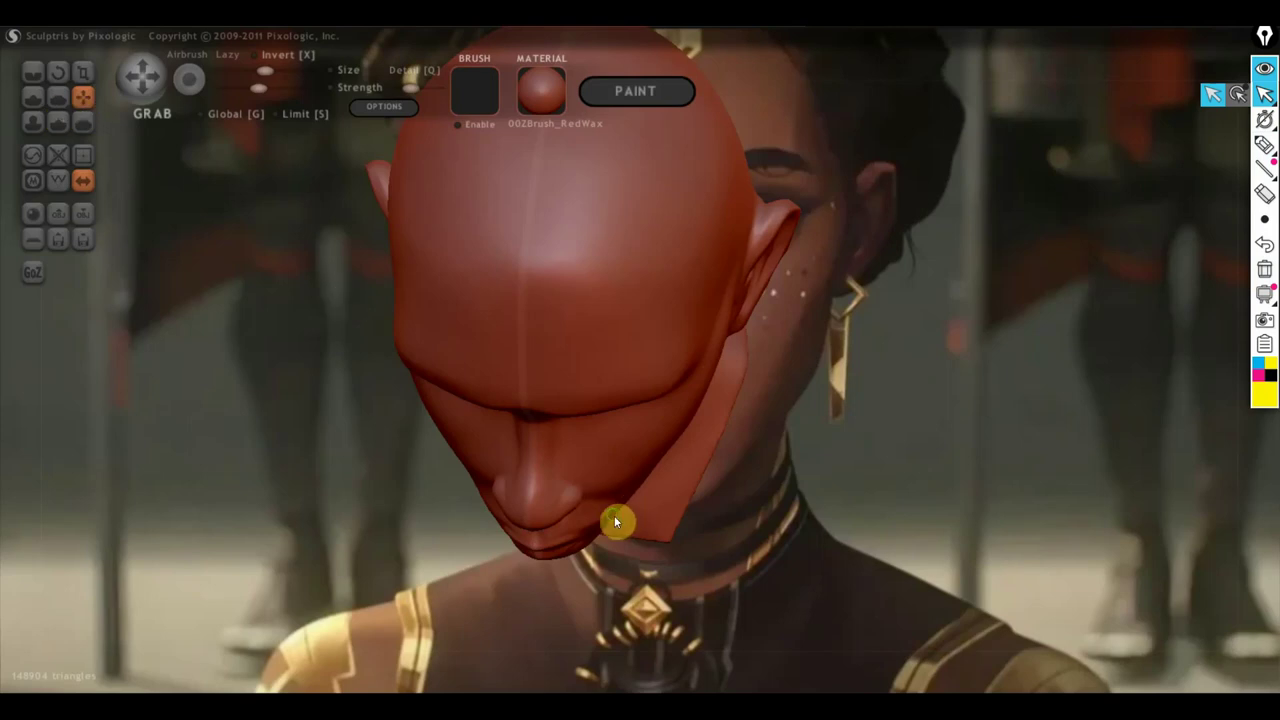
left_click_drag(620, 557, 665, 485)
mouse_move(669, 485)
right_mouse_down()
mouse_move(797, 505)
mouse_move(844, 490)
right_mouse_up()
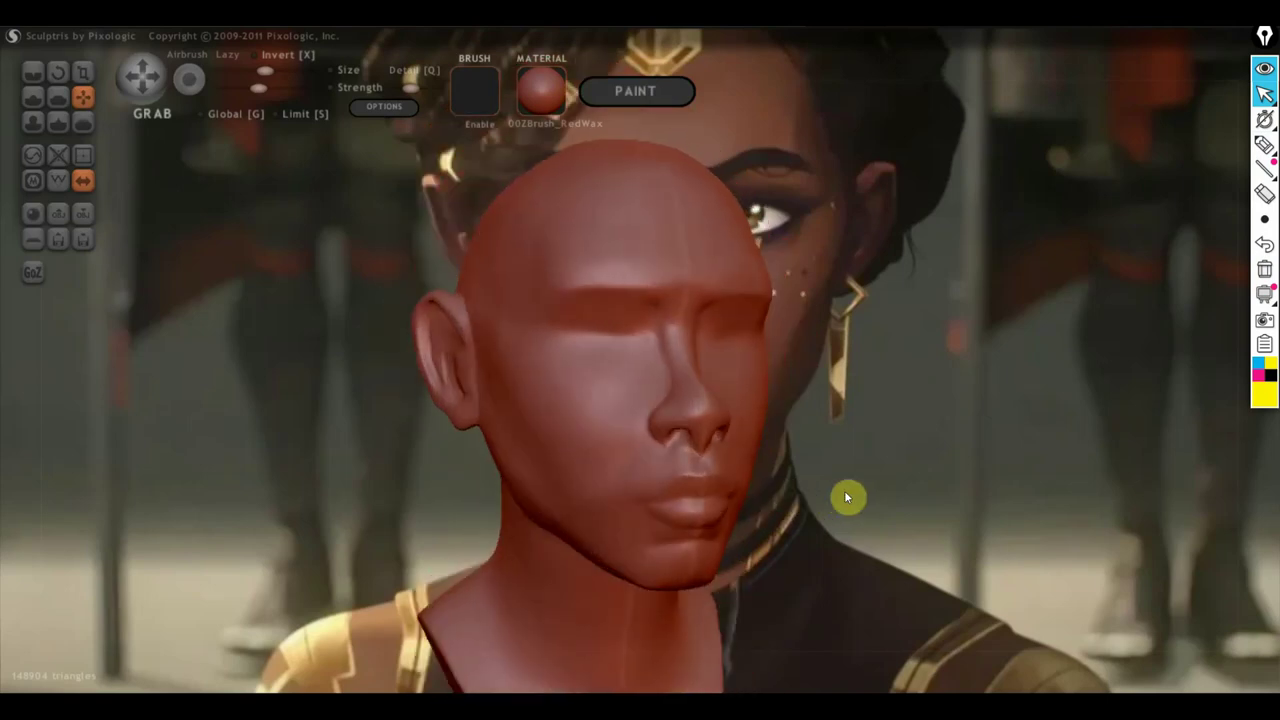
Step: Try a diagonal Crease line down the side of the cheek, then undo it
key("c")
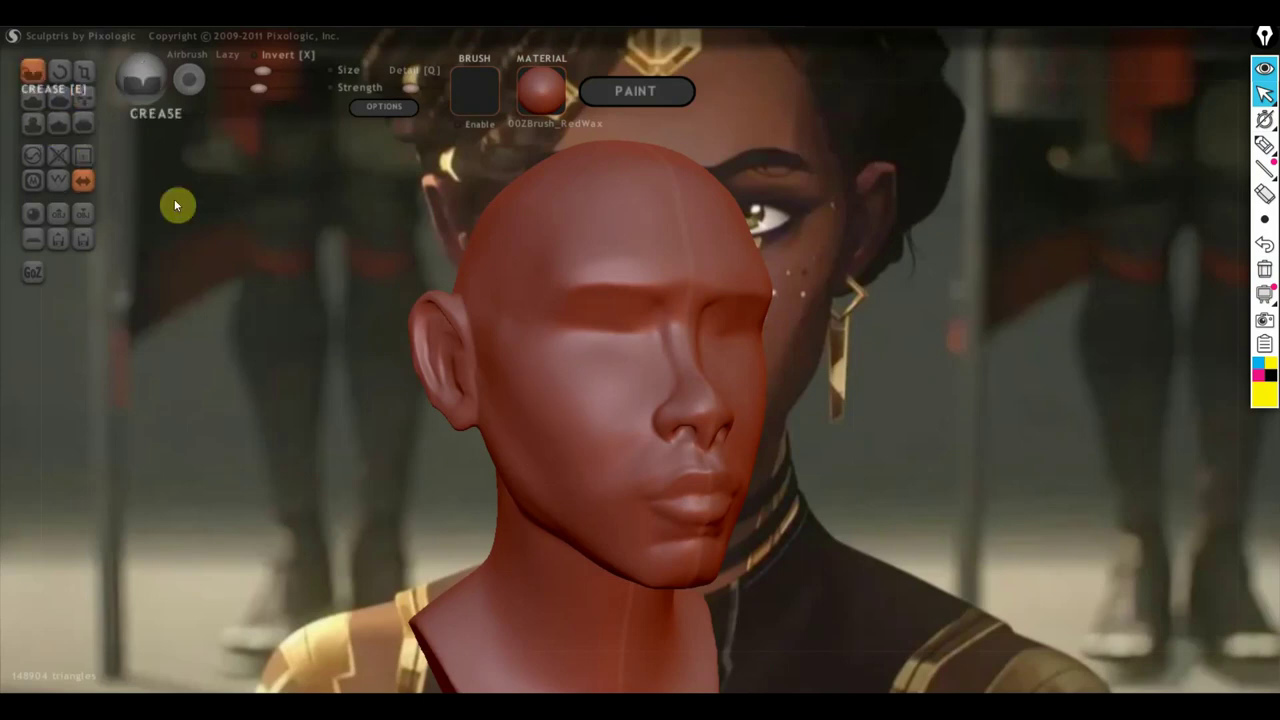
mouse_move(174, 199)
right_mouse_down()
mouse_move(252, 345)
mouse_move(414, 419)
mouse_move(372, 363)
right_mouse_up()
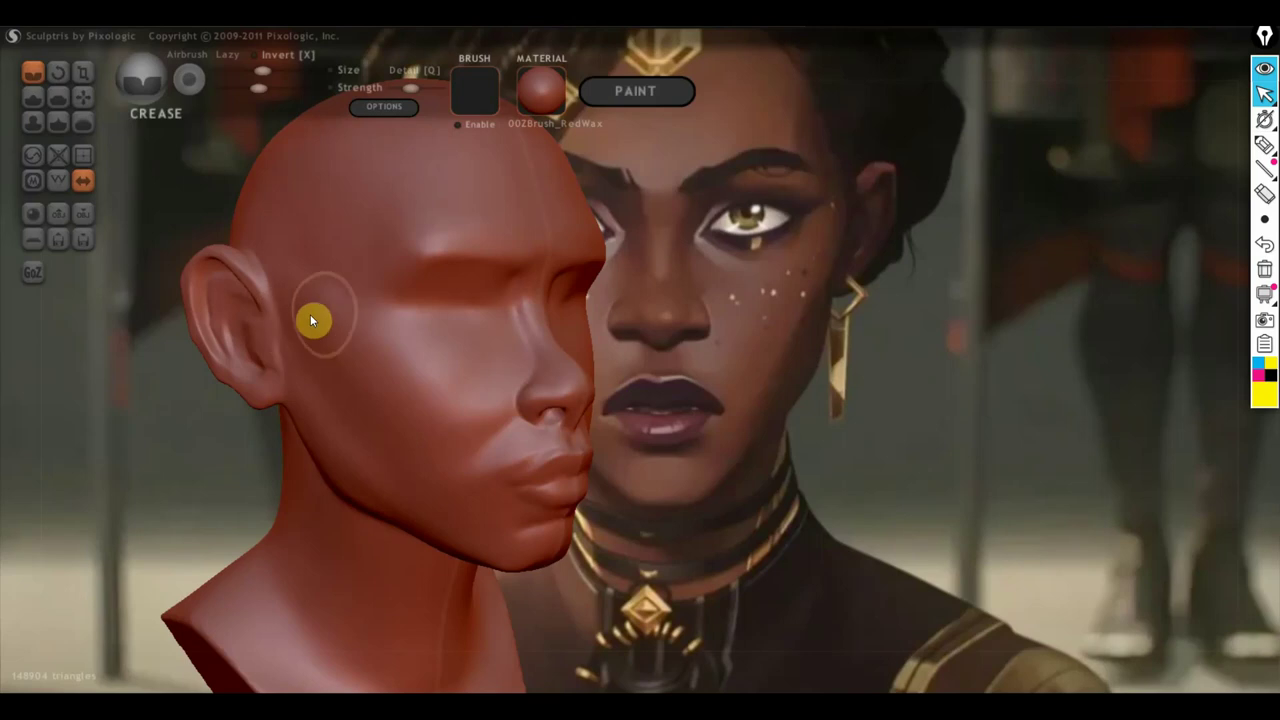
left_click_drag(331, 309, 430, 441)
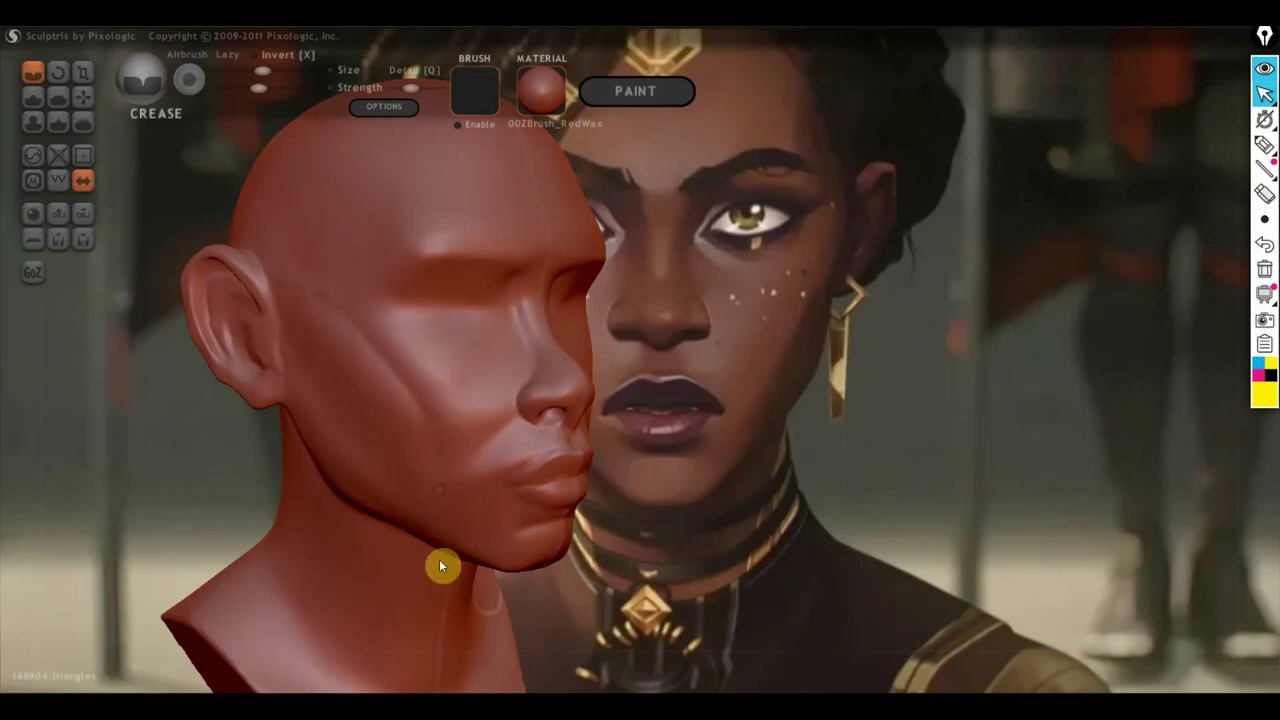
mouse_move(439, 559)
left_mouse_down()
mouse_move(418, 569)
mouse_move(496, 559)
left_mouse_up()
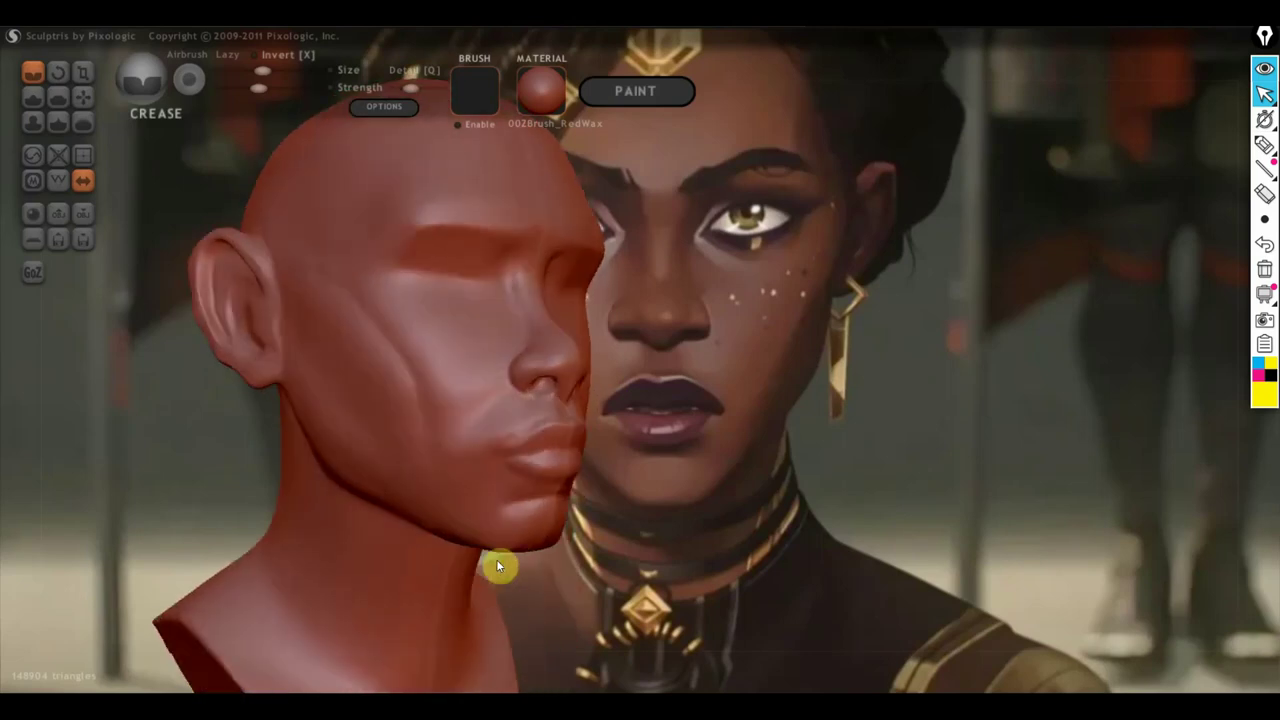
key("ctrl+z")
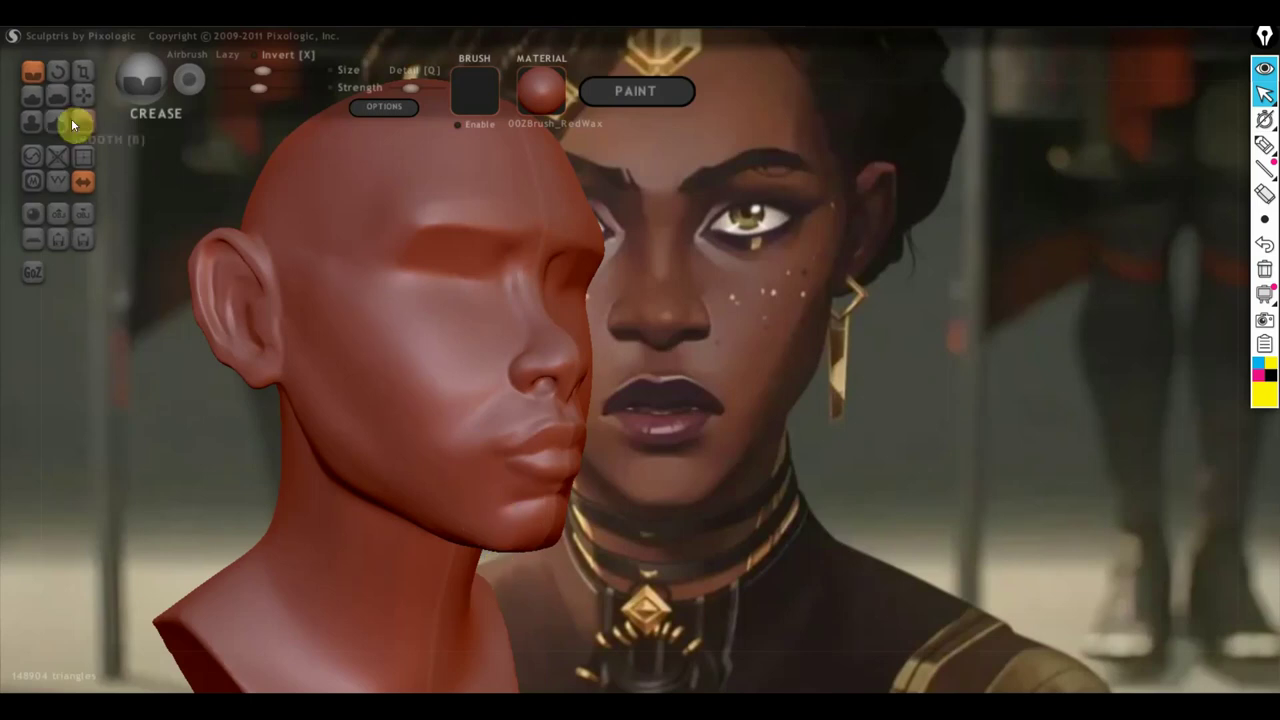
Step: Flatten the lower, middle and upper cheek planes and near the mouth with the Flatten brush
left_click(57, 97)
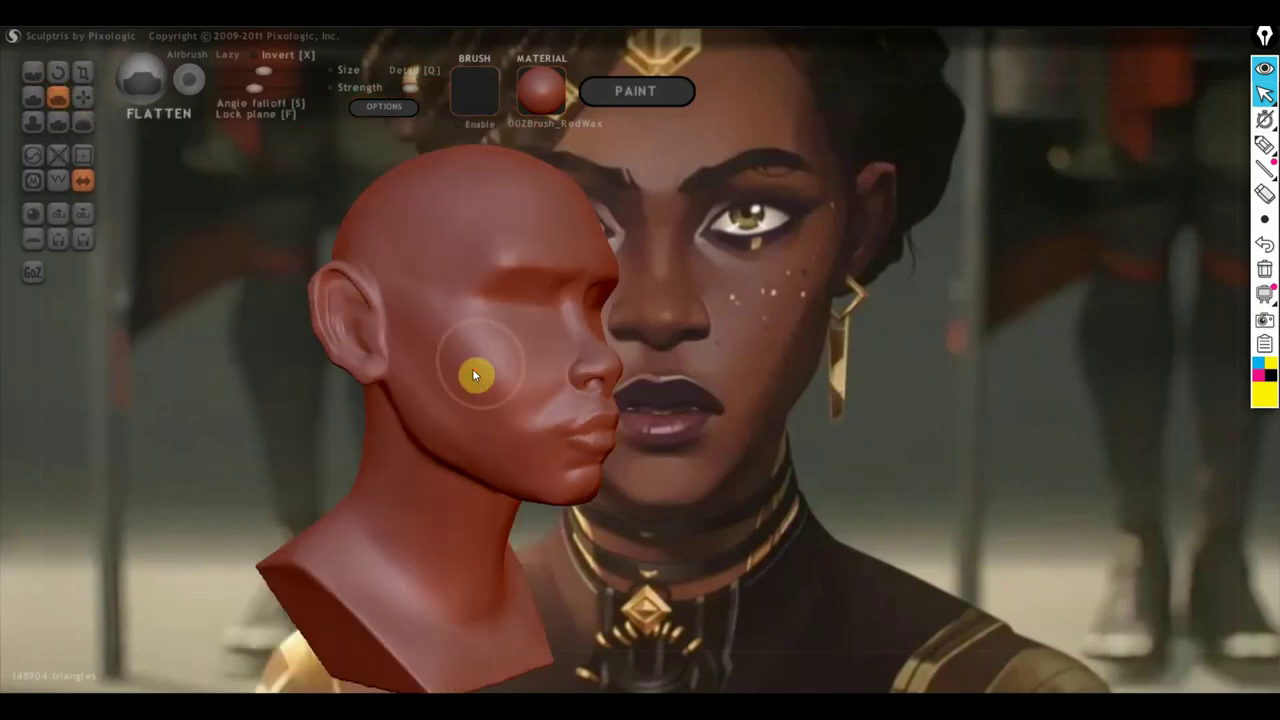
scroll(474, 375, "up", 2)
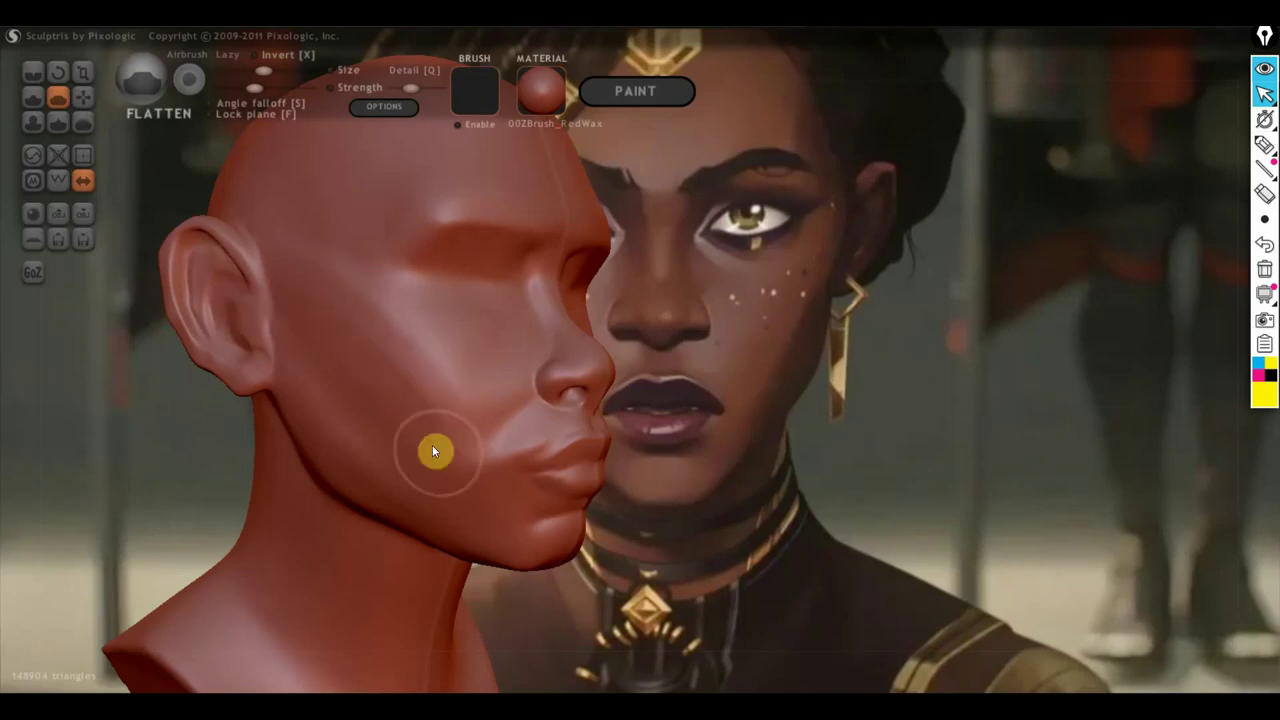
left_click(338, 325)
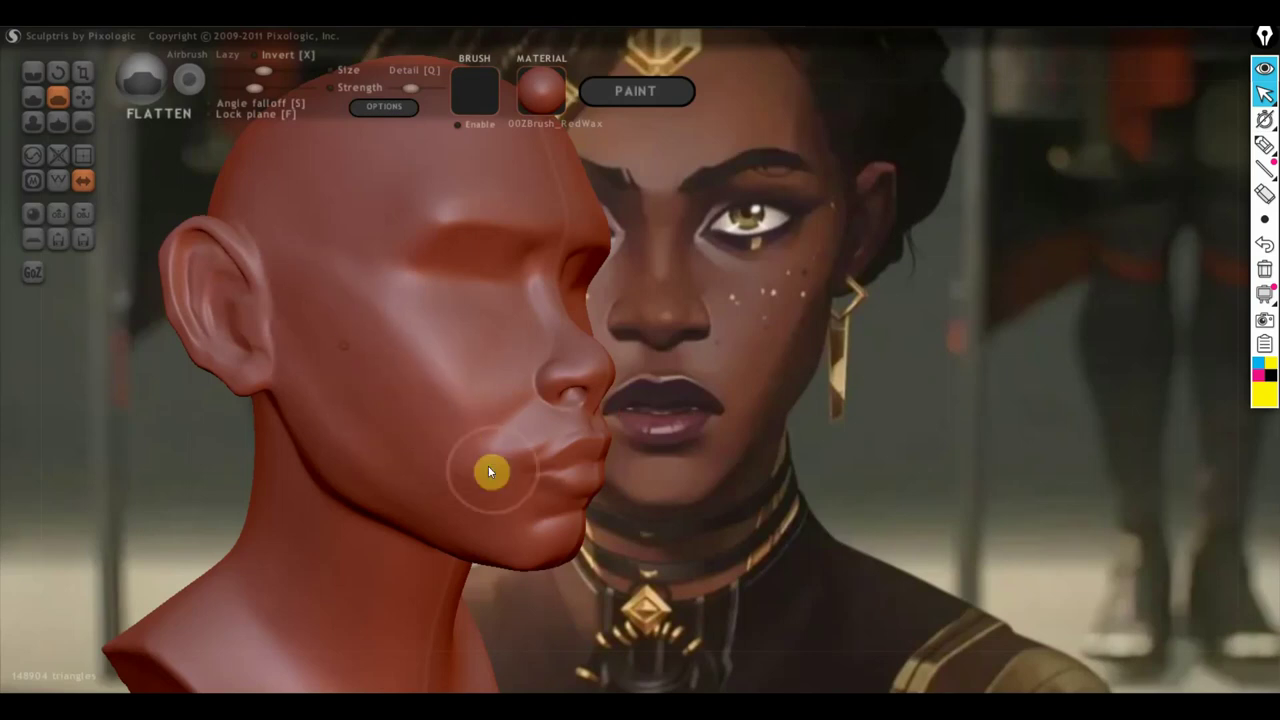
left_click(455, 380)
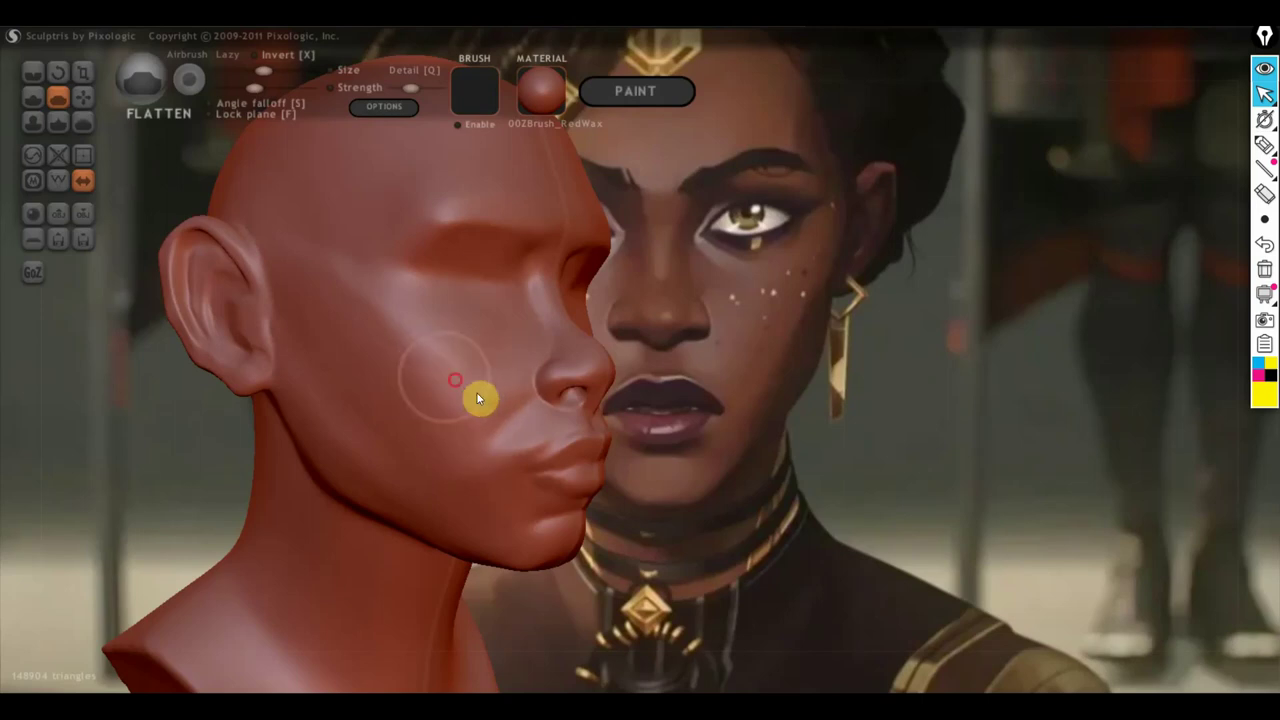
left_click(480, 342)
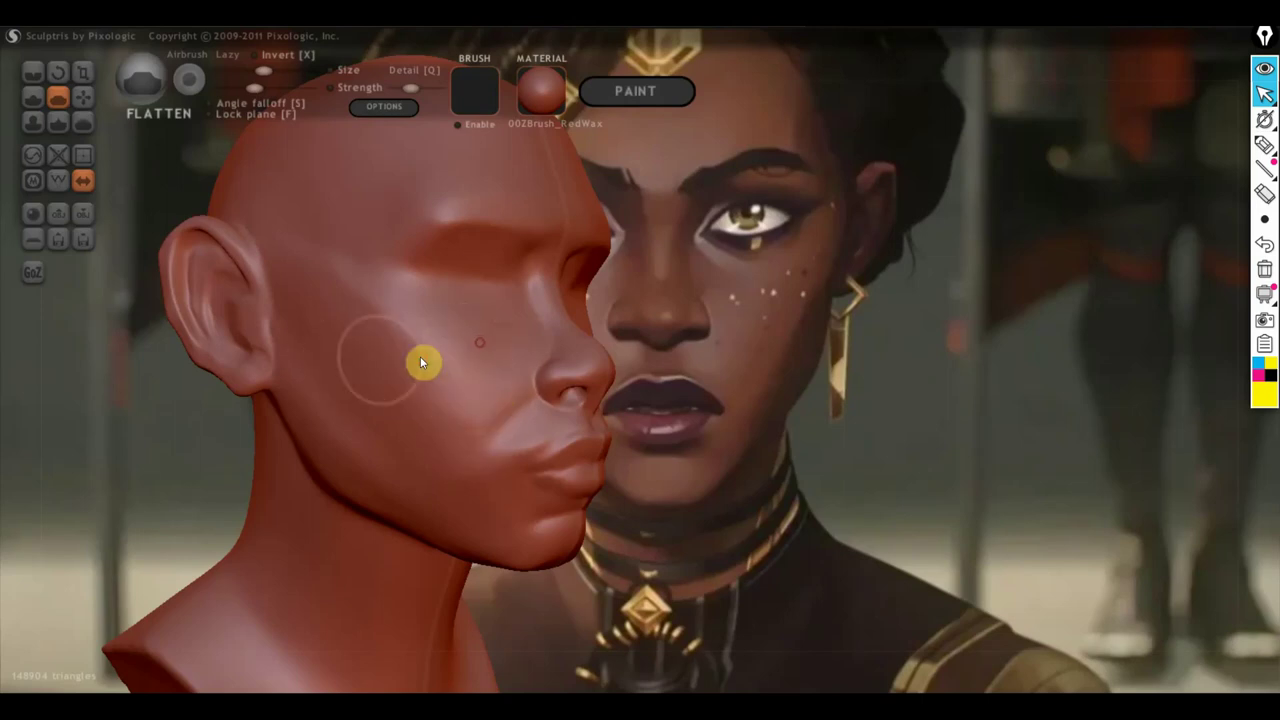
left_click(356, 292)
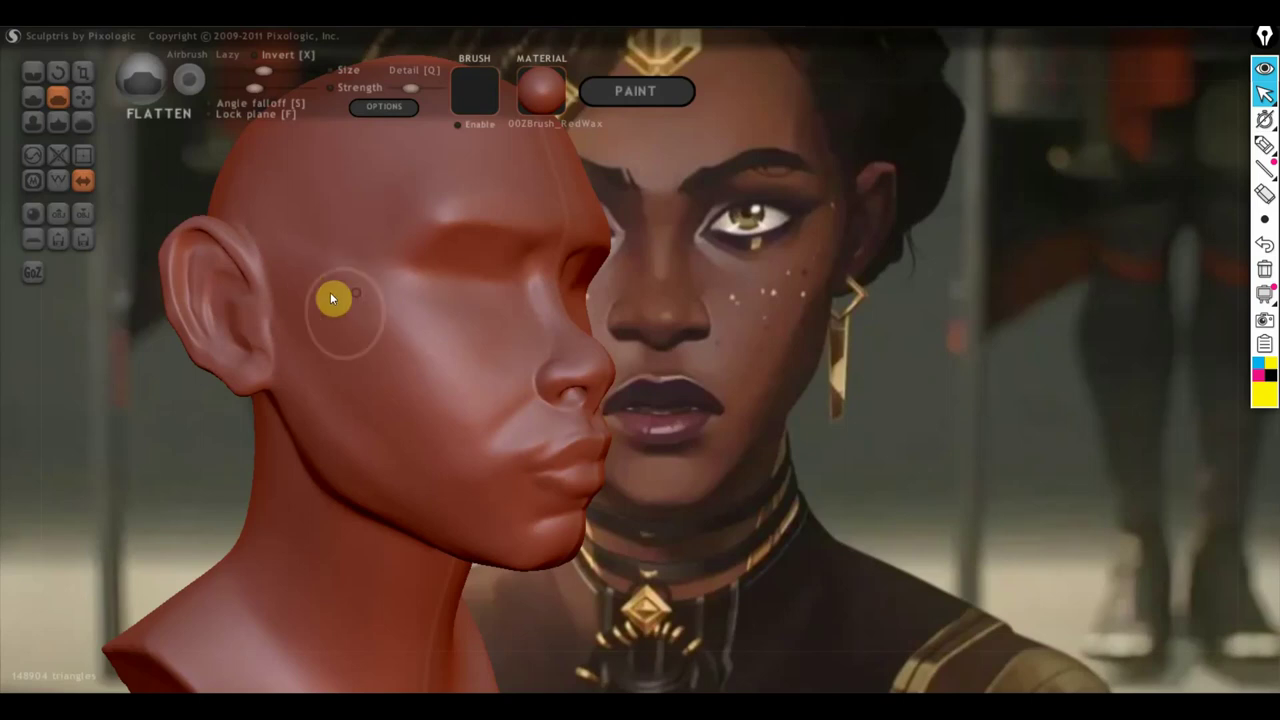
mouse_move(330, 292)
left_mouse_down()
mouse_move(354, 319)
mouse_move(262, 327)
left_mouse_up()
mouse_move(378, 336)
left_mouse_down()
mouse_move(452, 360)
mouse_move(446, 382)
mouse_move(518, 345)
left_mouse_up()
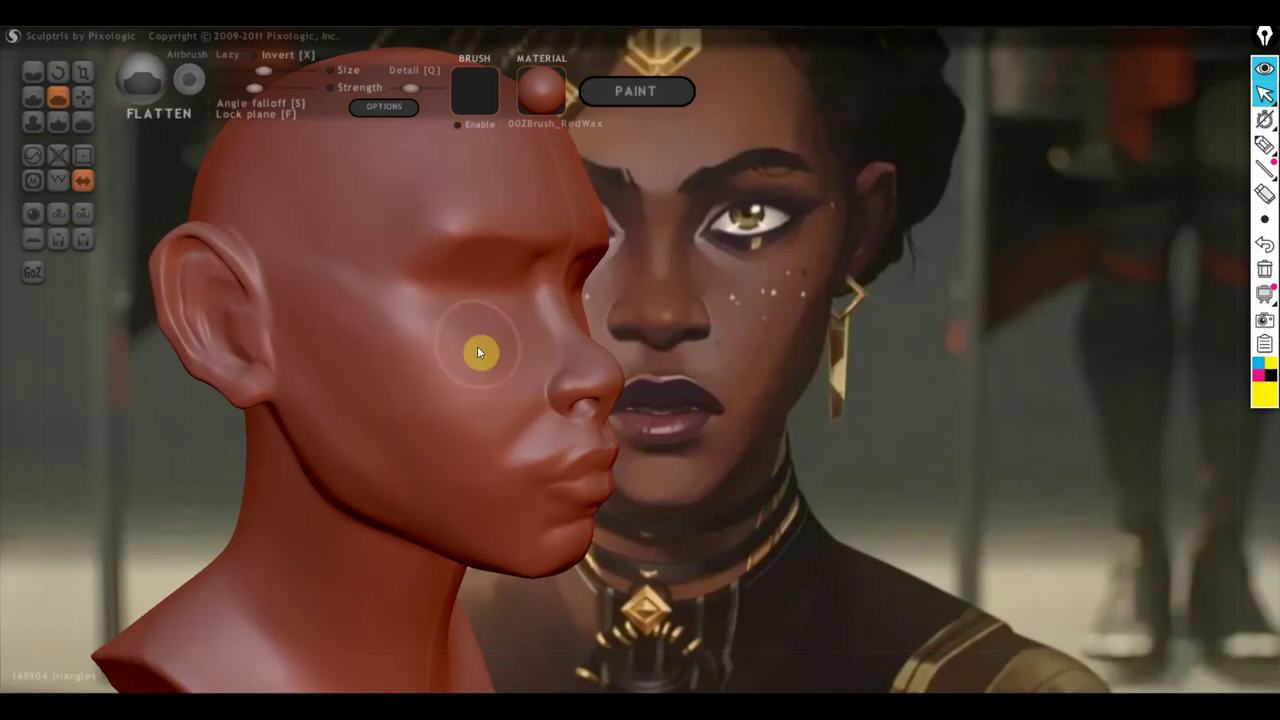
mouse_move(454, 456)
left_mouse_down()
mouse_move(478, 434)
mouse_move(210, 405)
mouse_move(80, 420)
left_mouse_up()
mouse_move(549, 443)
left_mouse_down()
mouse_move(309, 411)
mouse_move(376, 437)
left_mouse_up()
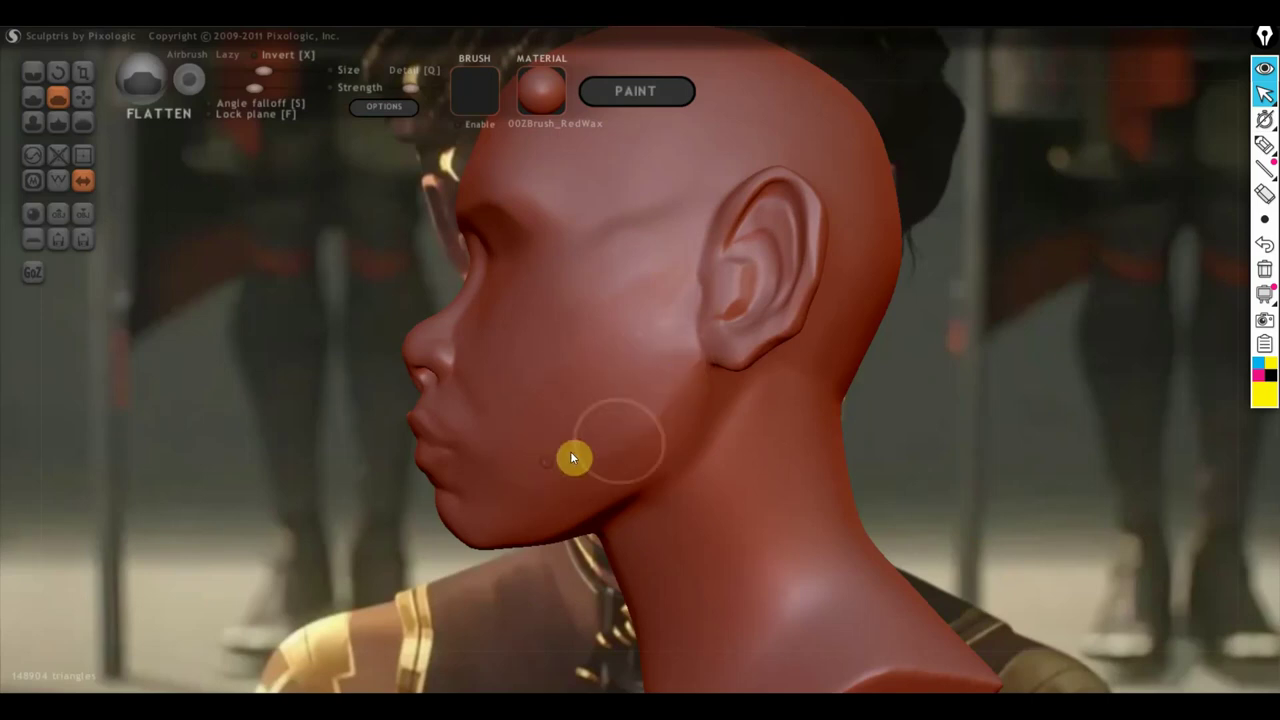
right_click_drag(693, 526, 954, 512, "shift")
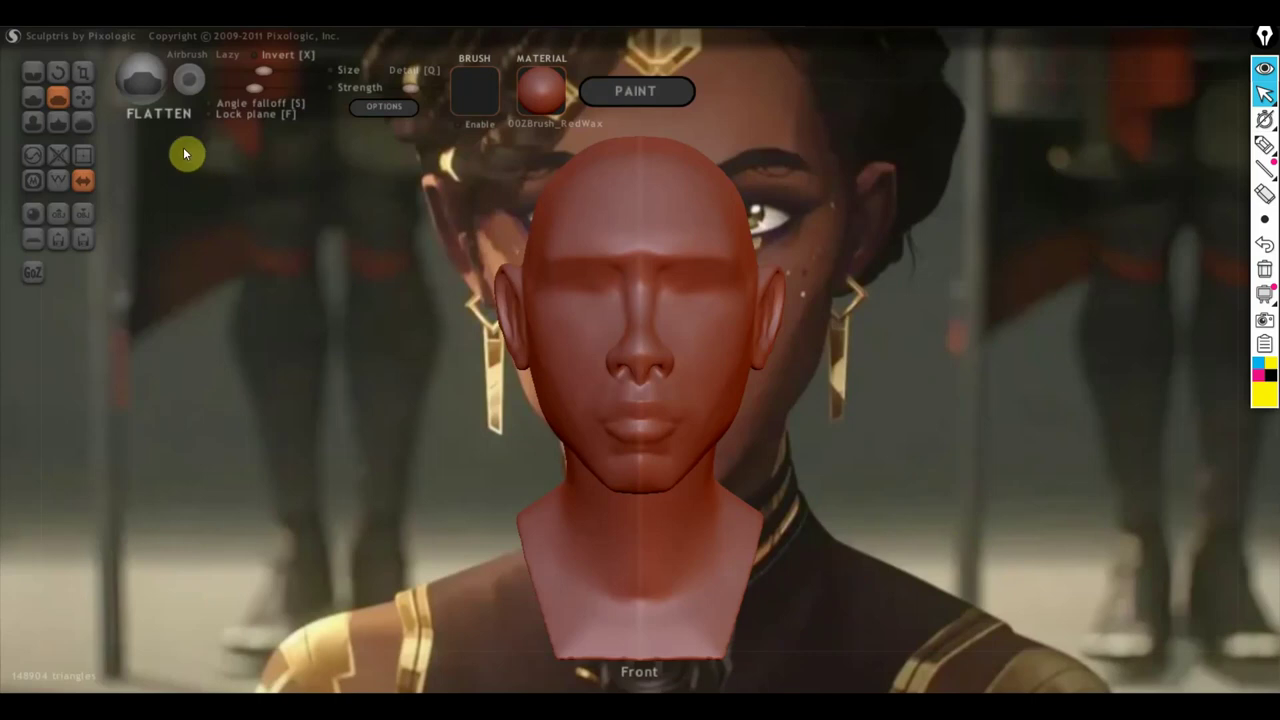
left_click(83, 96)
scroll(575, 480, "down", 3)
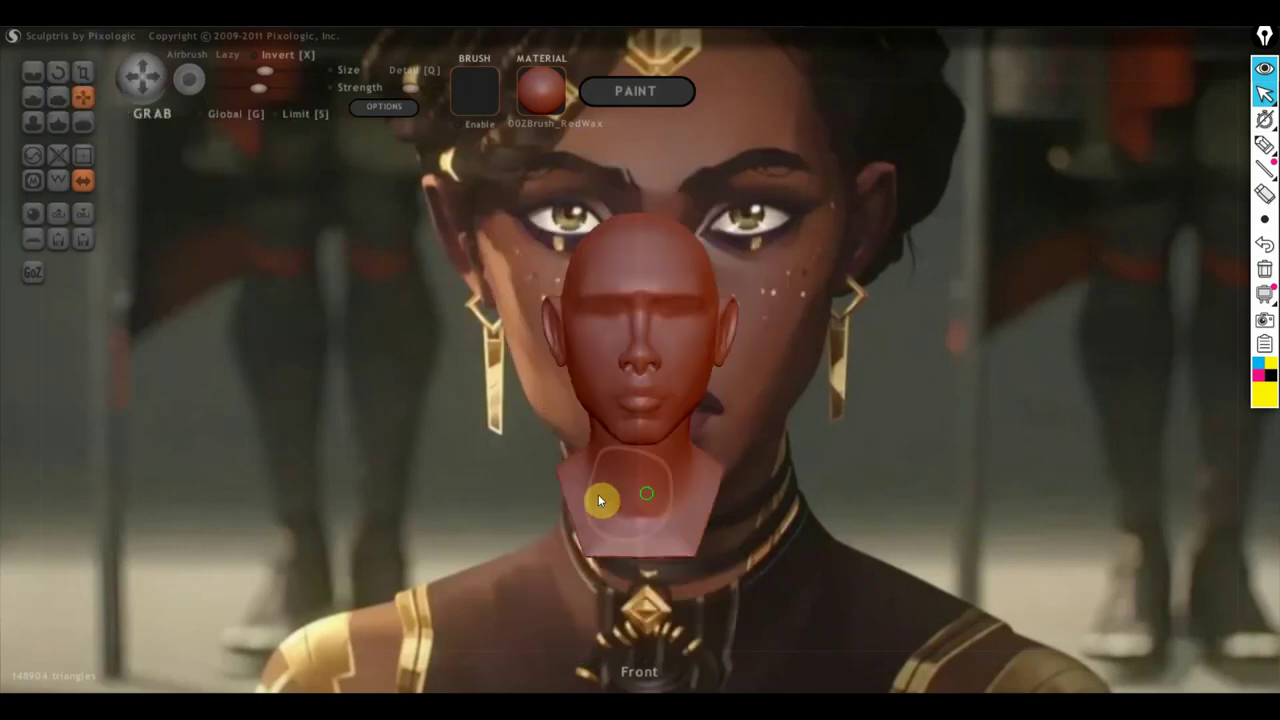
right_click_drag(600, 500, 765, 505)
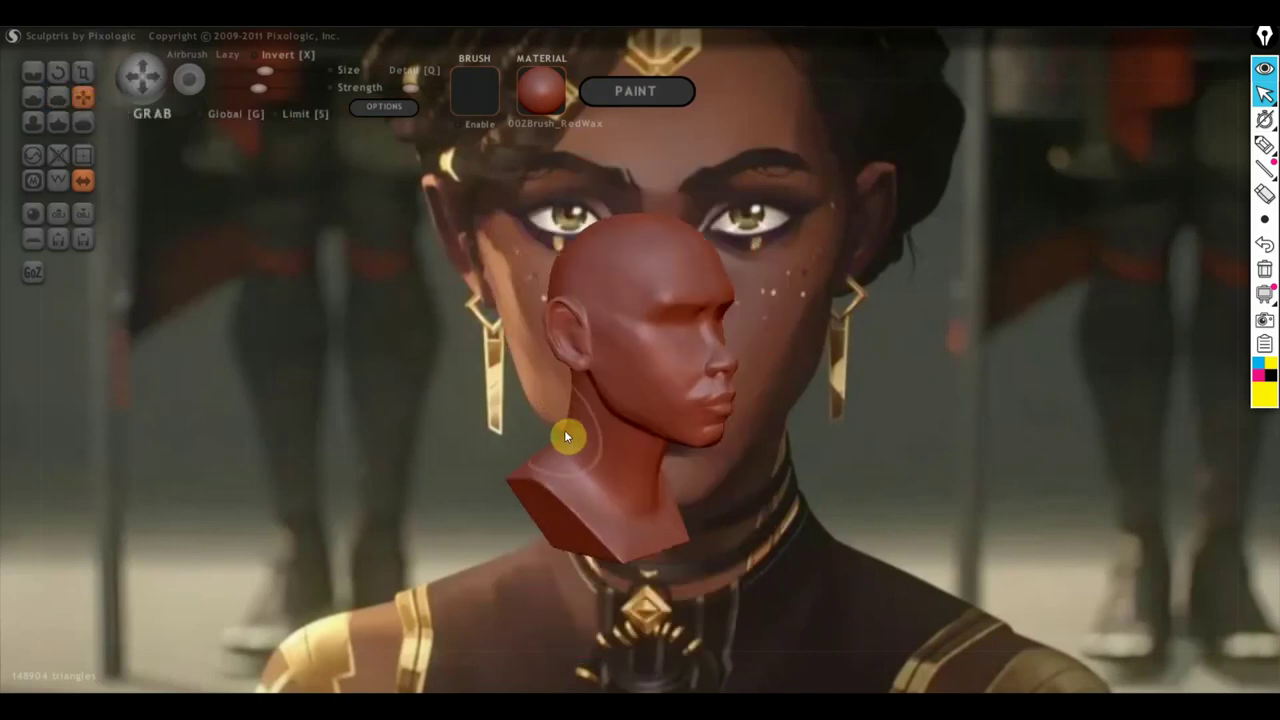
right_click_drag(578, 436, 702, 513)
right_click_drag(830, 524, 648, 495)
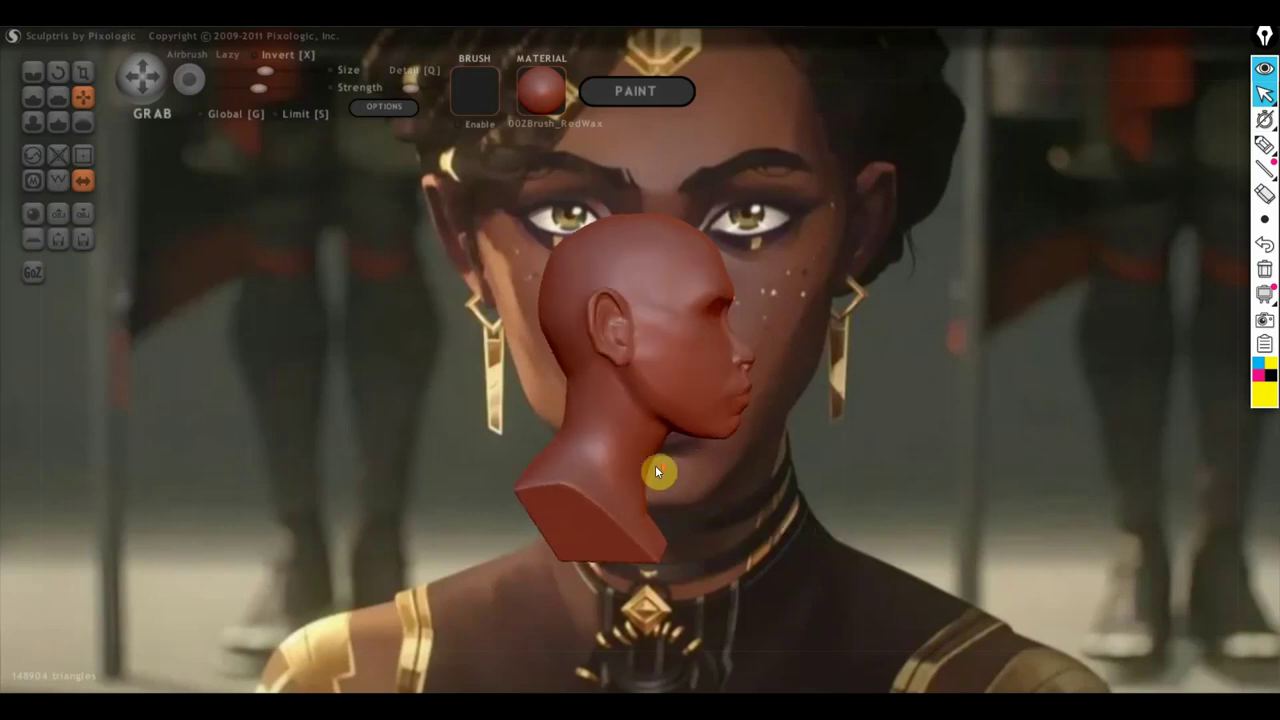
scroll(655, 468, "up", 3)
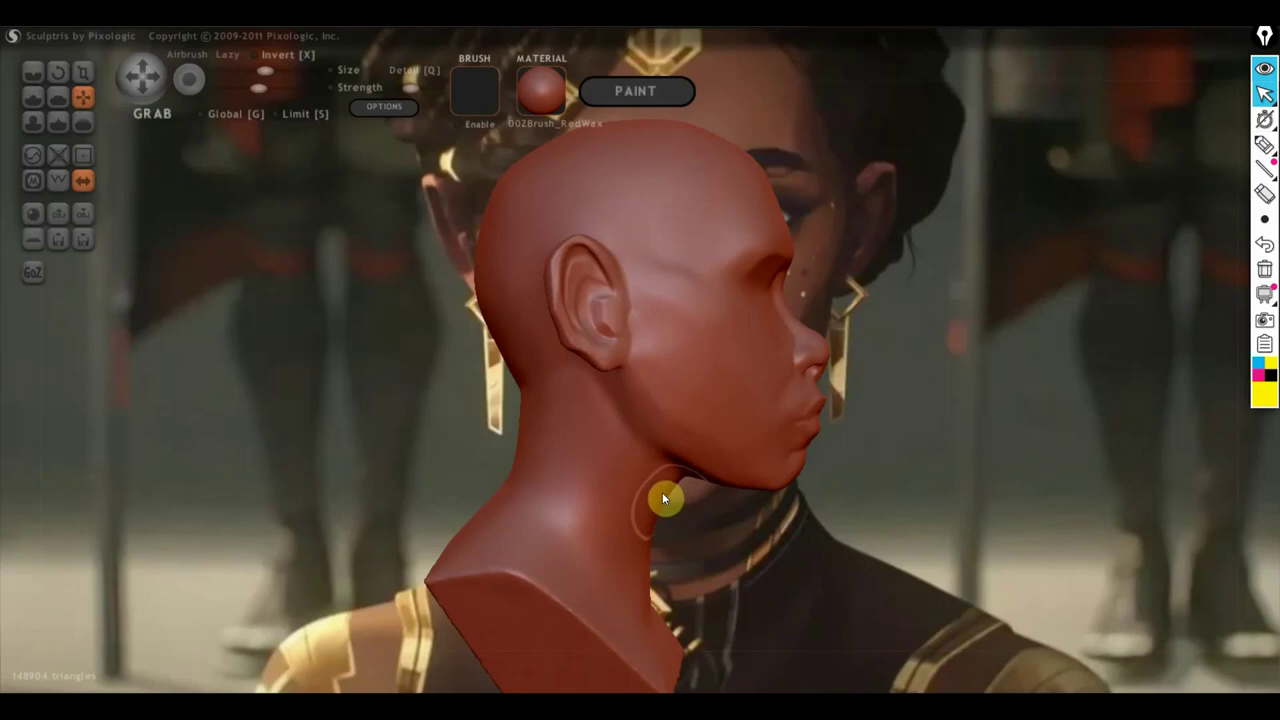
right_click_drag(675, 505, 647, 548)
scroll(625, 400, "up", 3)
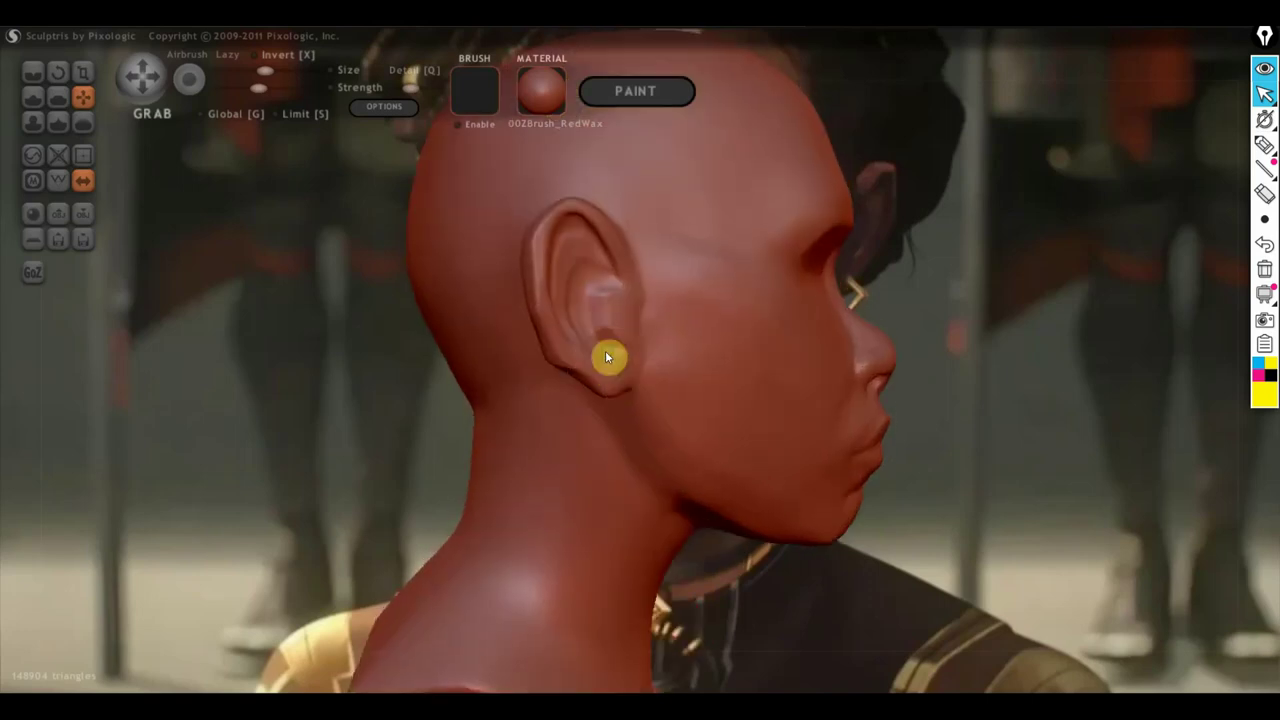
right_click_drag(605, 350, 583, 335)
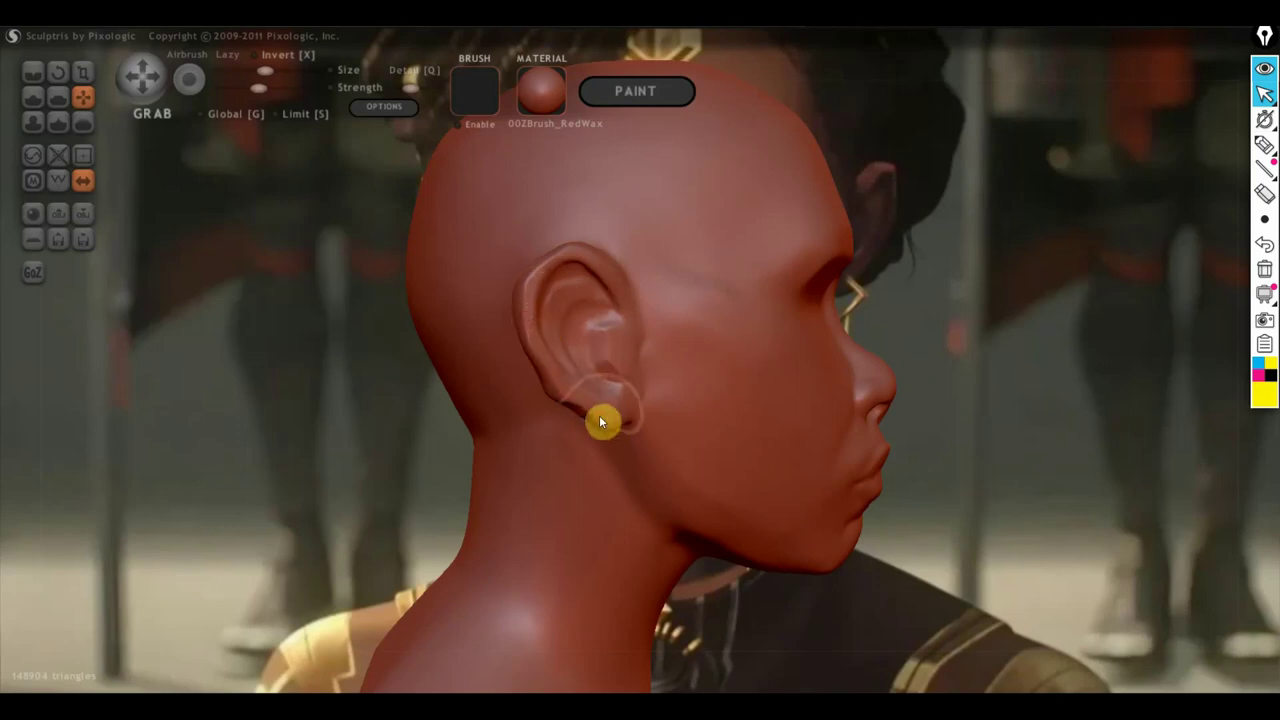
mouse_move(606, 415)
right_mouse_down()
mouse_move(581, 429)
mouse_move(363, 426)
right_mouse_up()
scroll(540, 420, "down", 2)
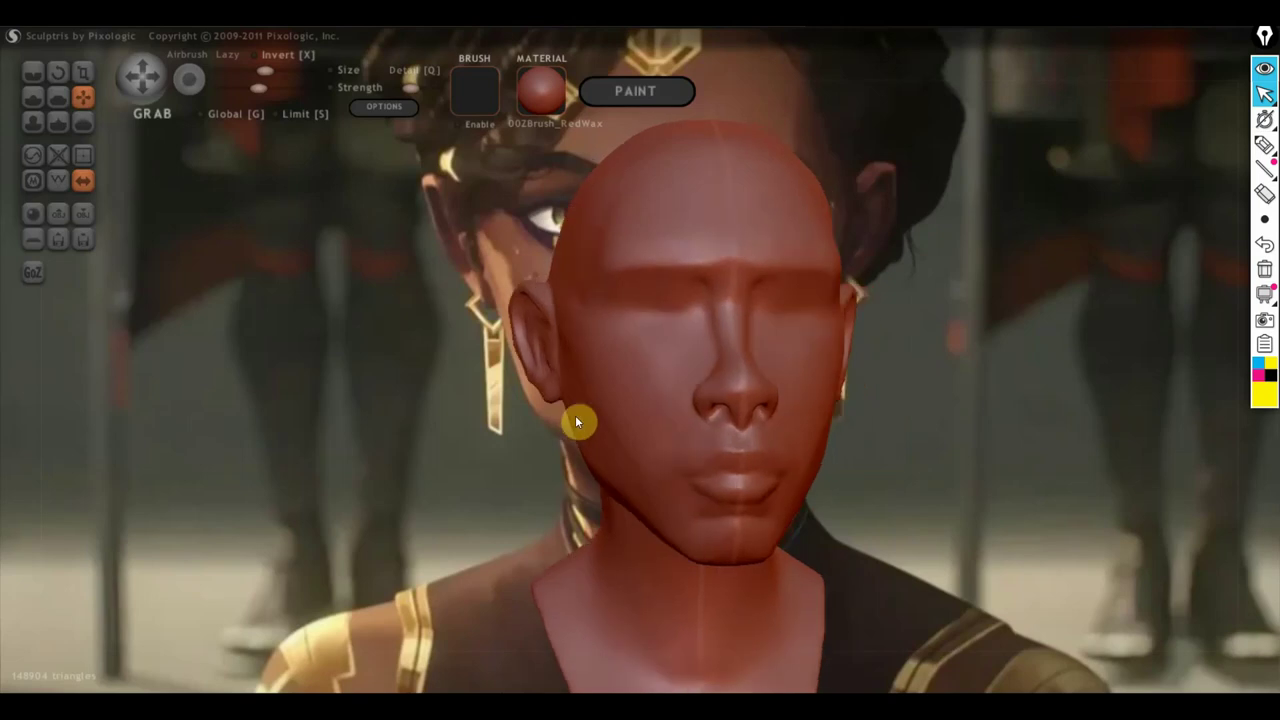
right_click_drag(575, 420, 700, 406)
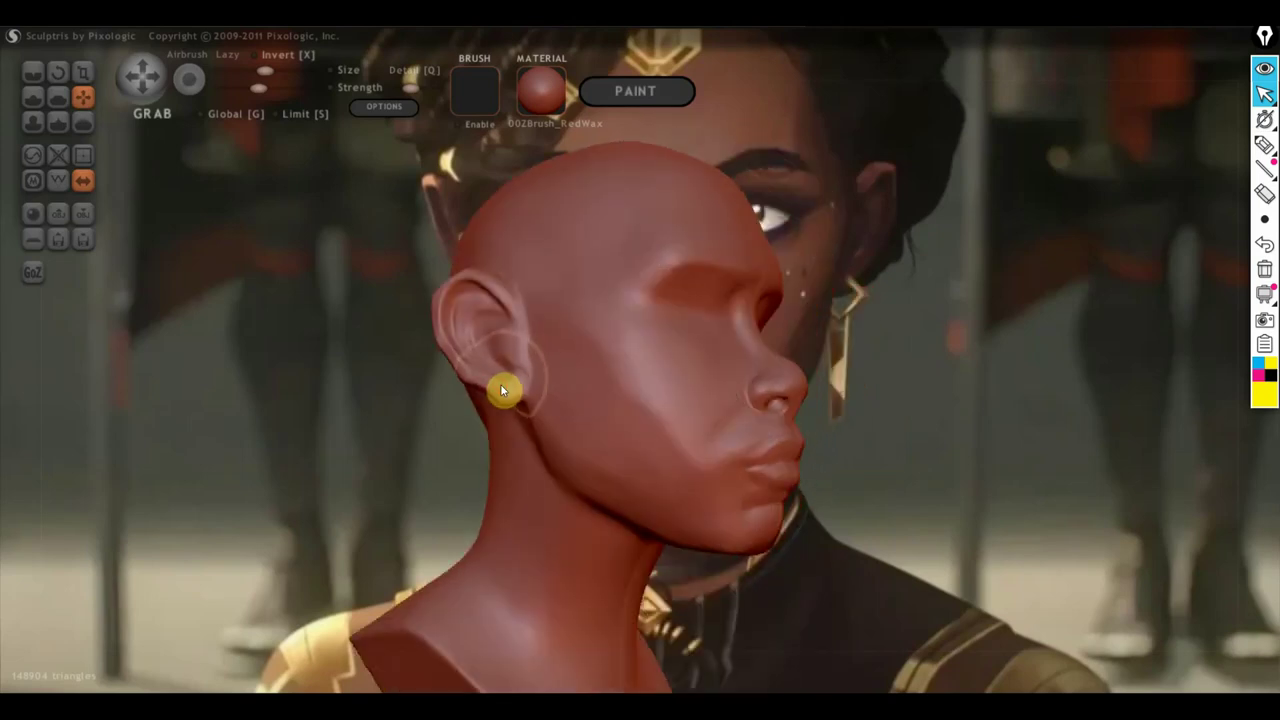
right_click_drag(446, 331, 582, 368)
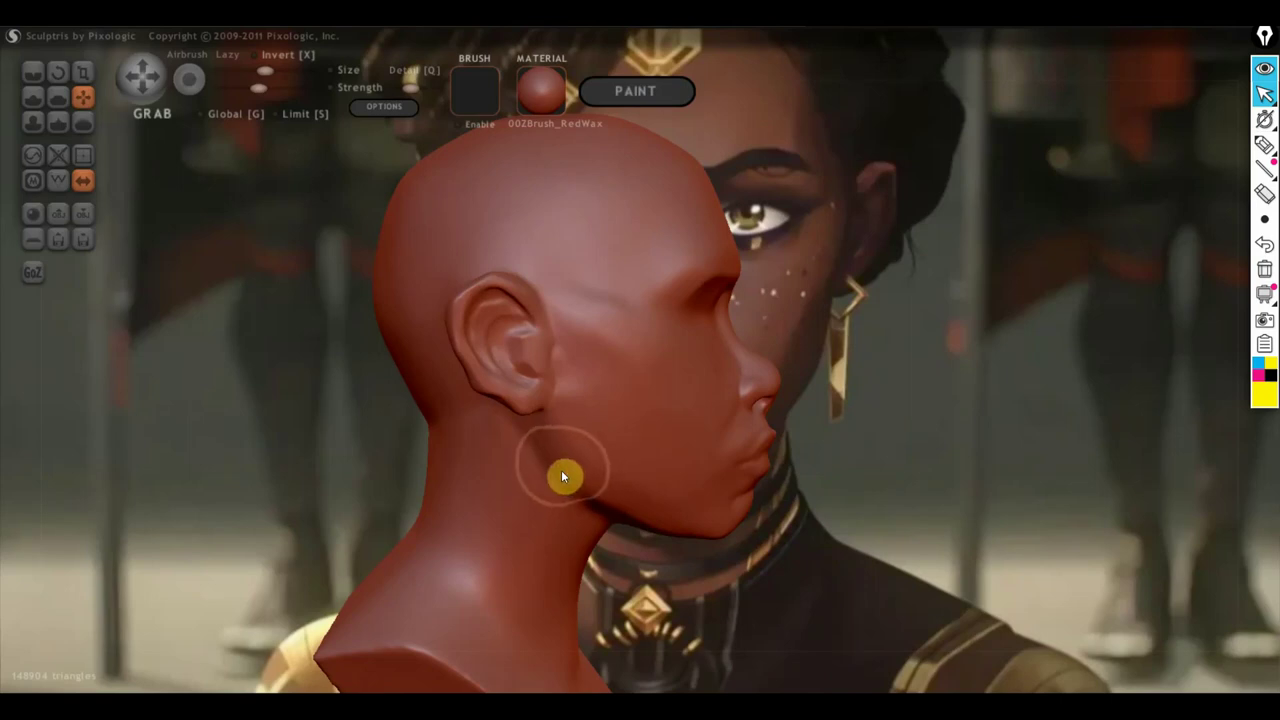
mouse_move(622, 497)
right_mouse_down()
mouse_move(622, 466)
mouse_move(613, 506)
mouse_move(427, 512)
right_mouse_up()
mouse_move(964, 477)
right_mouse_down("alt")
mouse_move(578, 469)
mouse_move(659, 408)
right_mouse_up("alt")
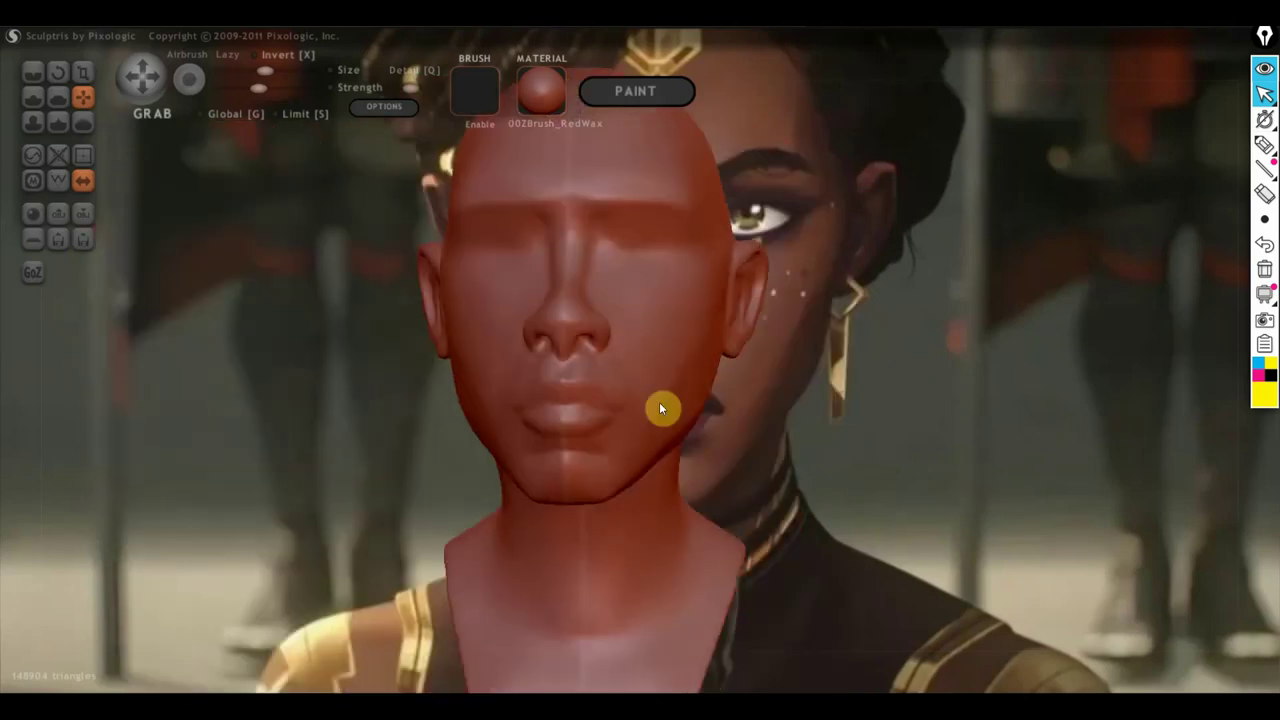
scroll(720, 405, "up", 1)
scroll(768, 426, "up", 1)
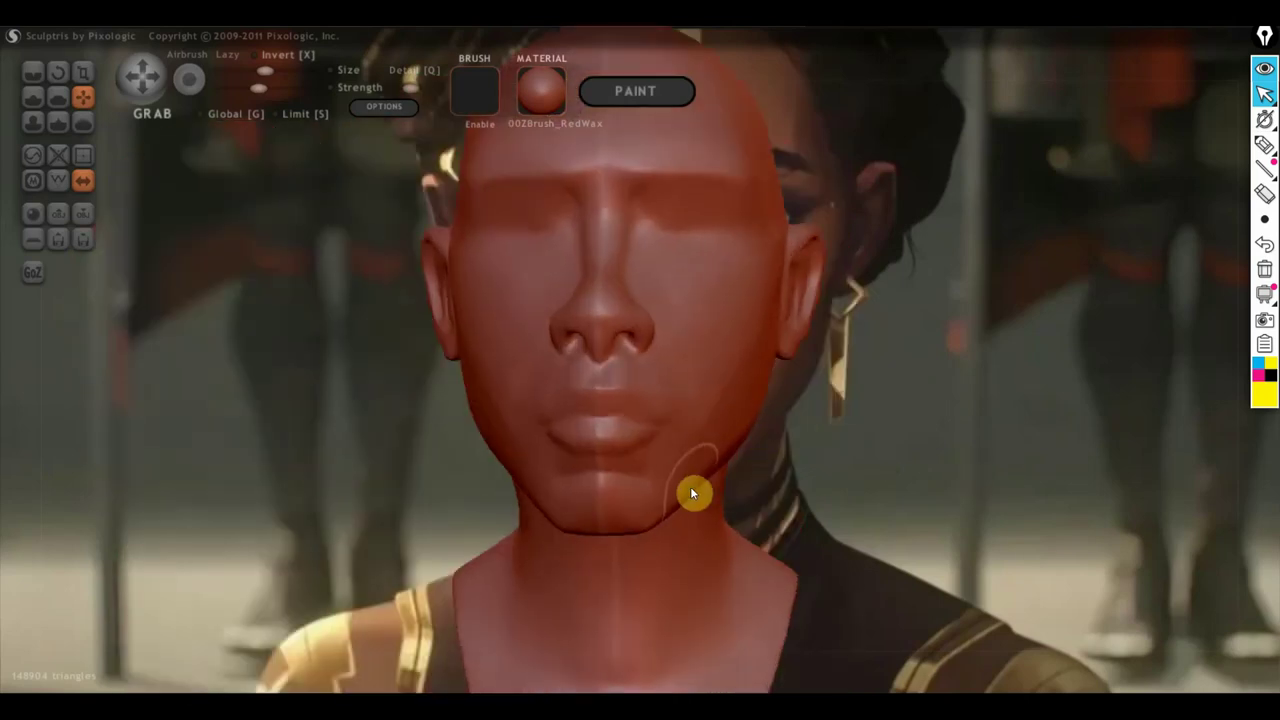
mouse_move(686, 483)
right_mouse_down()
mouse_move(704, 487)
mouse_move(605, 528)
right_mouse_up()
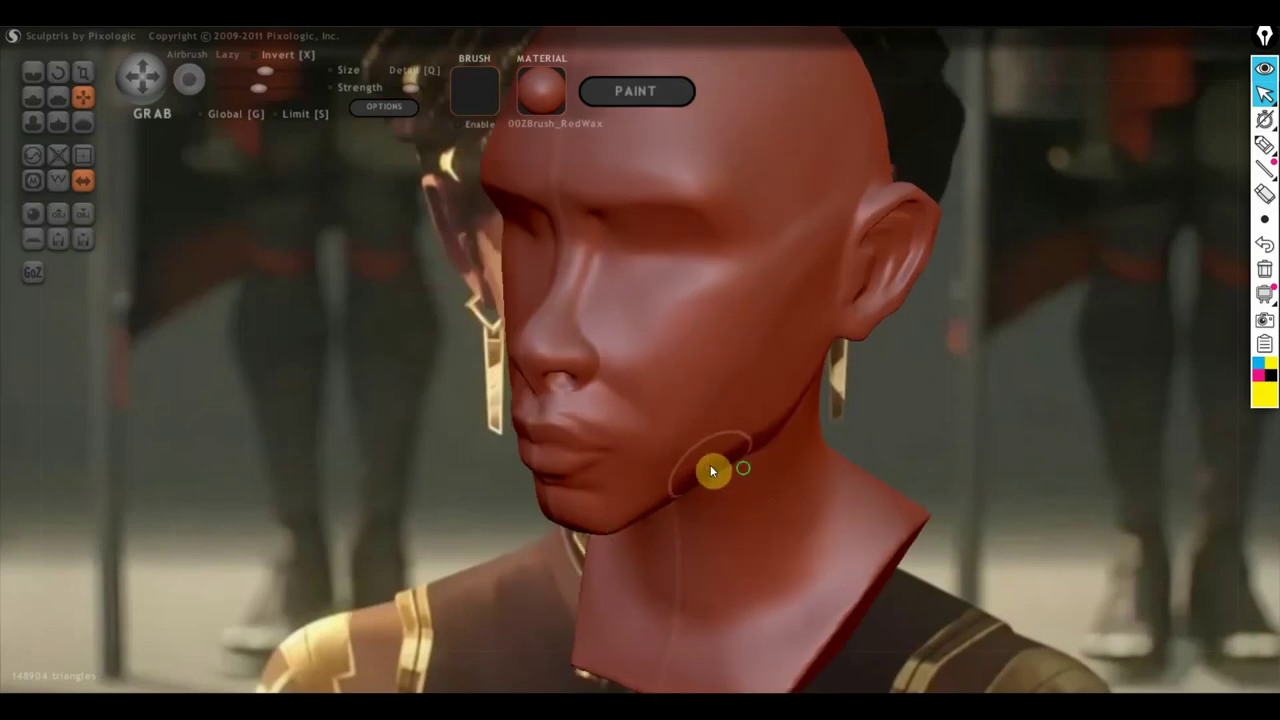
right_click_drag(710, 466, 854, 435)
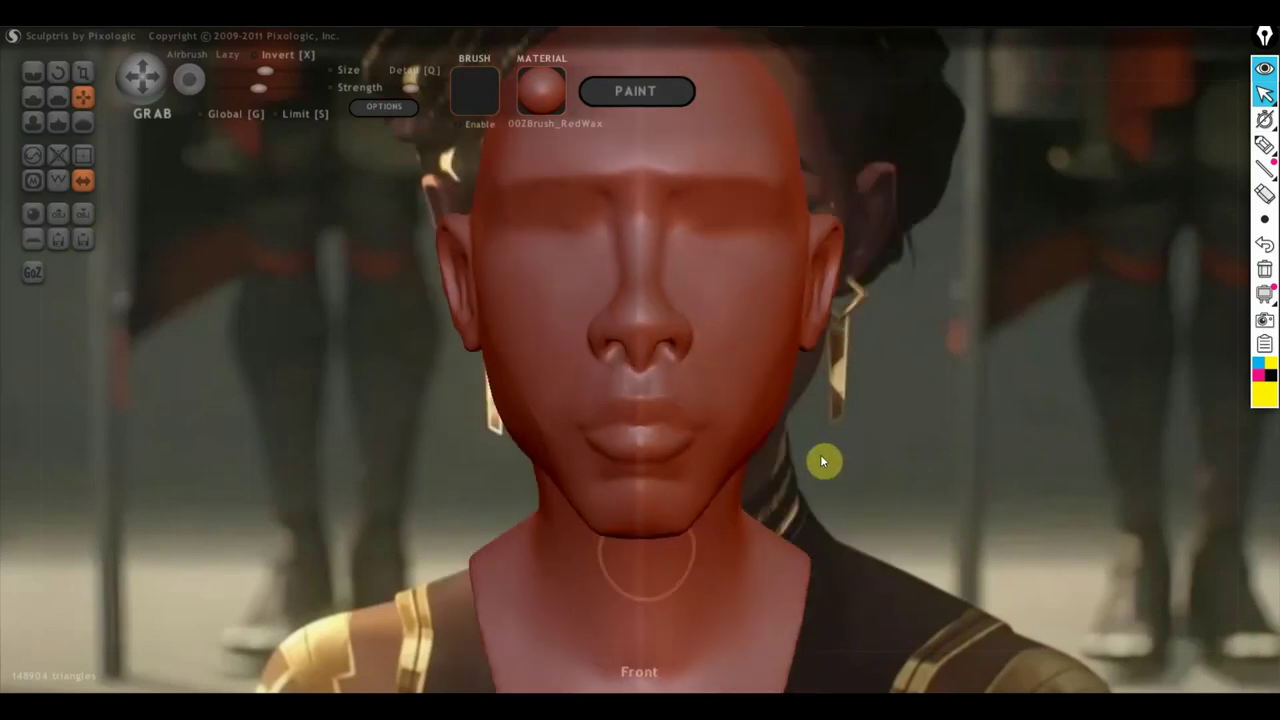
mouse_move(878, 479)
right_mouse_down()
mouse_move(503, 440)
mouse_move(851, 474)
right_mouse_up()
right_click_drag(733, 493, 708, 553)
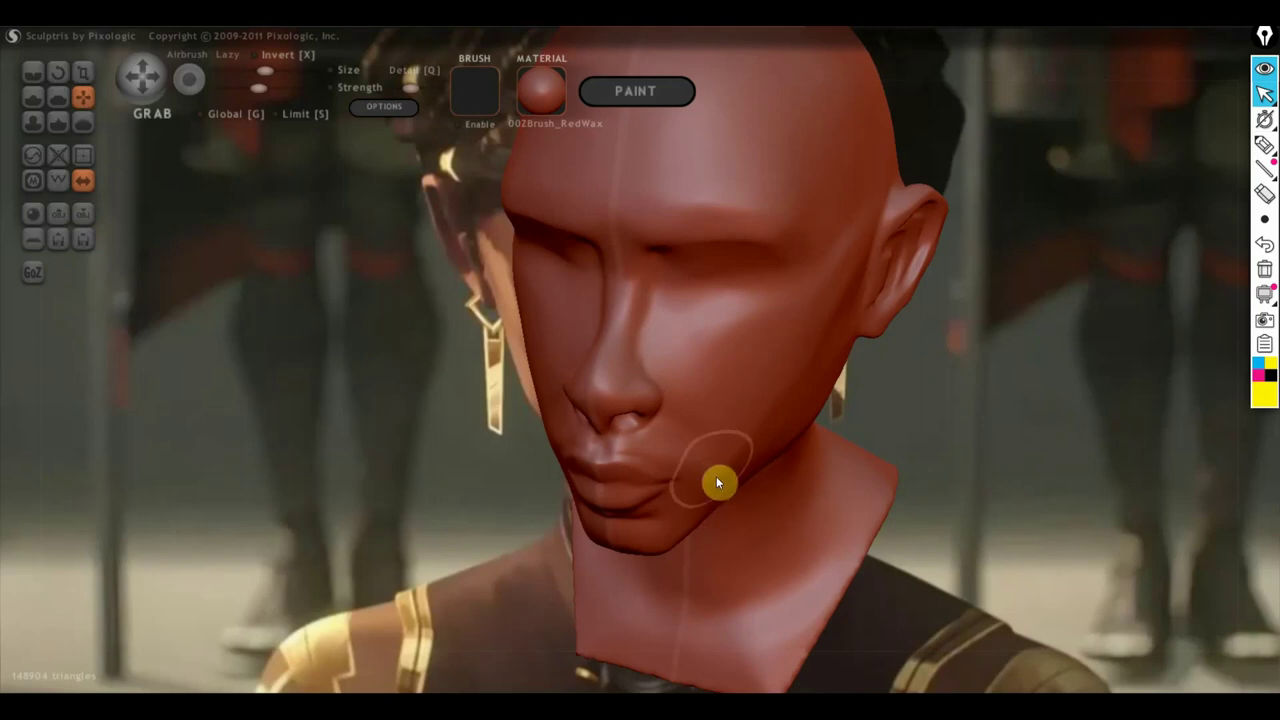
mouse_move(716, 476)
right_mouse_down()
mouse_move(738, 473)
mouse_move(763, 226)
right_mouse_up()
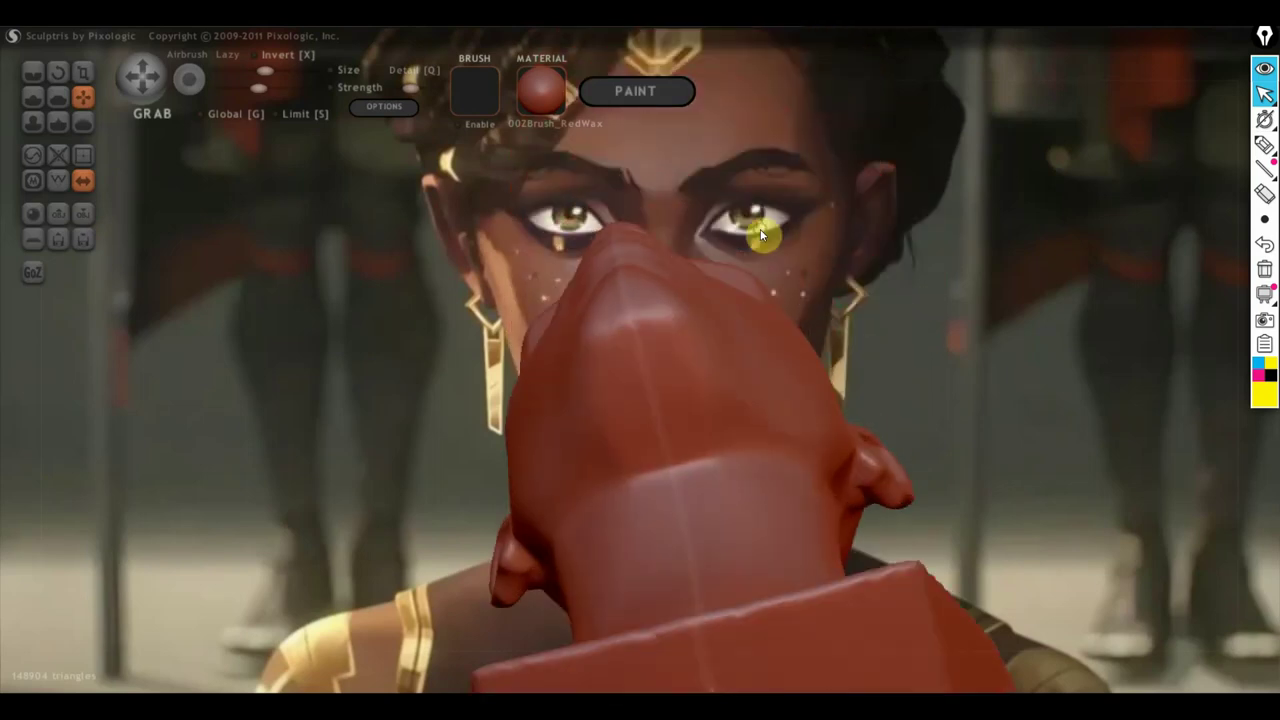
mouse_move(729, 350)
right_mouse_down()
mouse_move(777, 346)
mouse_move(906, 451)
mouse_move(930, 515)
right_mouse_up()
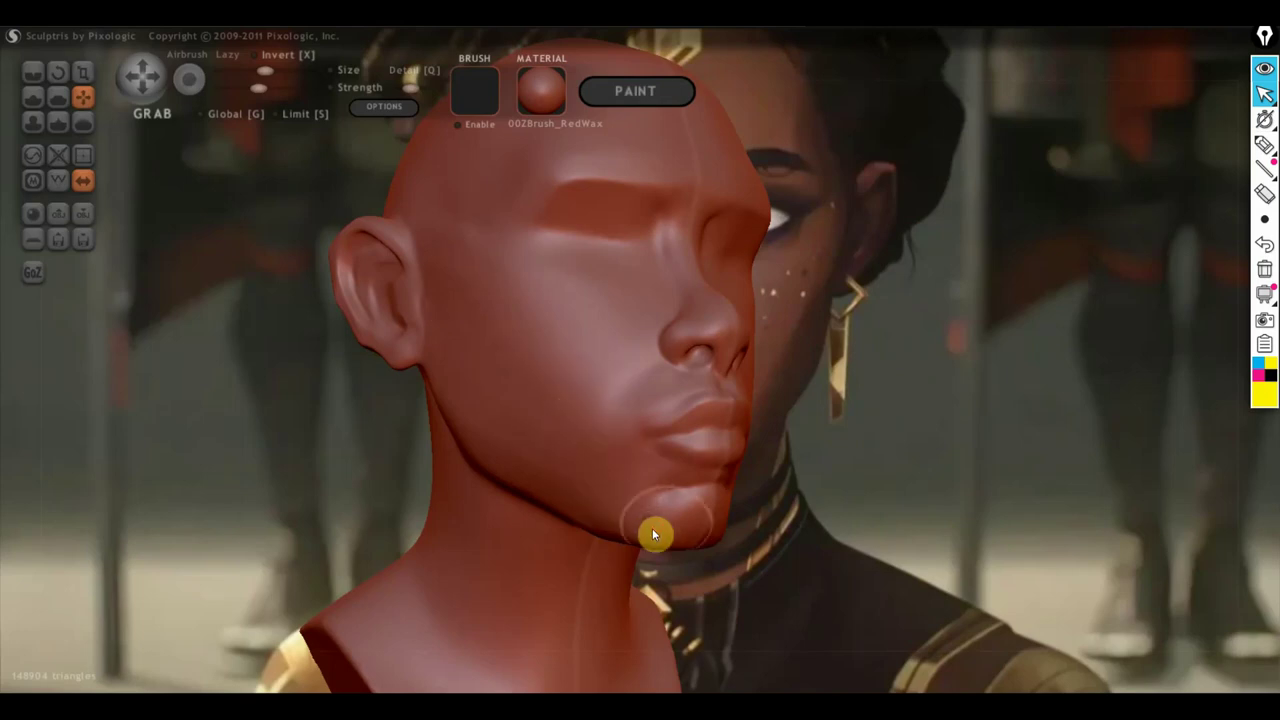
mouse_move(684, 553)
left_mouse_down()
mouse_move(732, 548)
mouse_move(607, 519)
mouse_move(690, 509)
mouse_move(830, 523)
mouse_move(856, 538)
left_mouse_up()
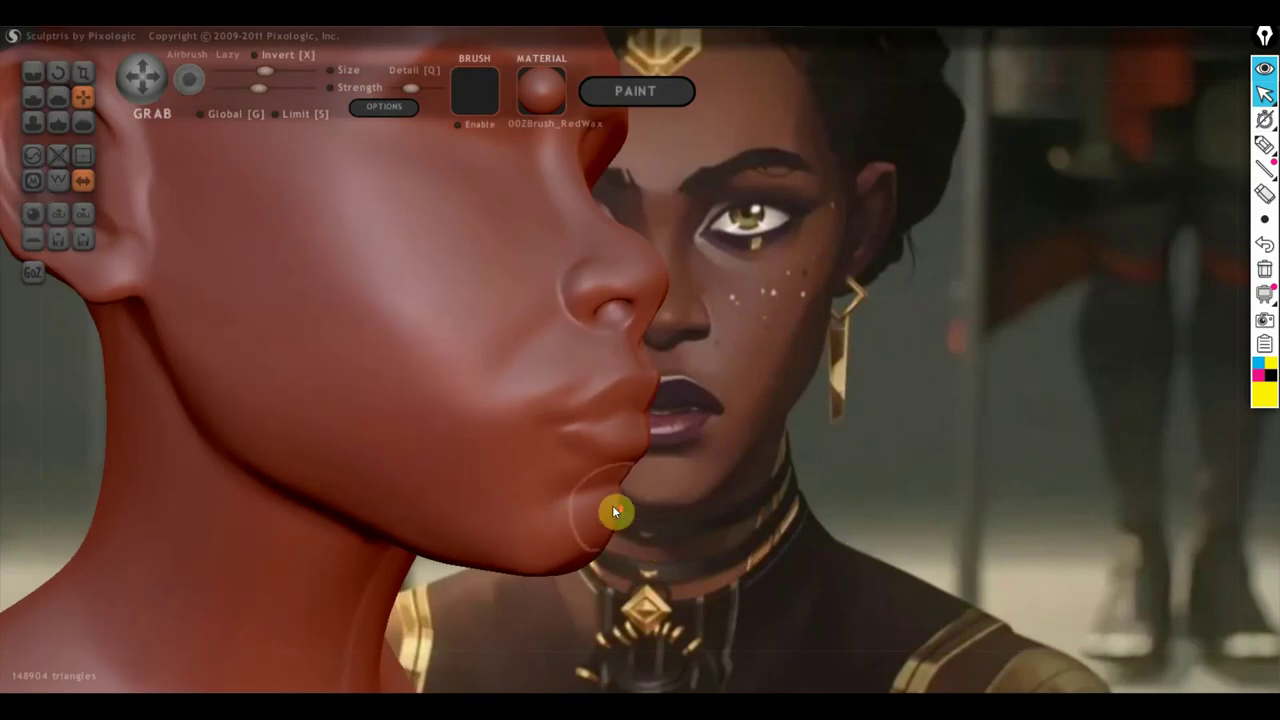
scroll(612, 505, "up", 2)
mouse_move(635, 510)
left_mouse_down()
mouse_move(670, 494)
mouse_move(487, 336)
mouse_move(472, 357)
left_mouse_up()
Step: Use the Flatten brush to plane the chin's underside and the crease below the lower lip
left_click(58, 96)
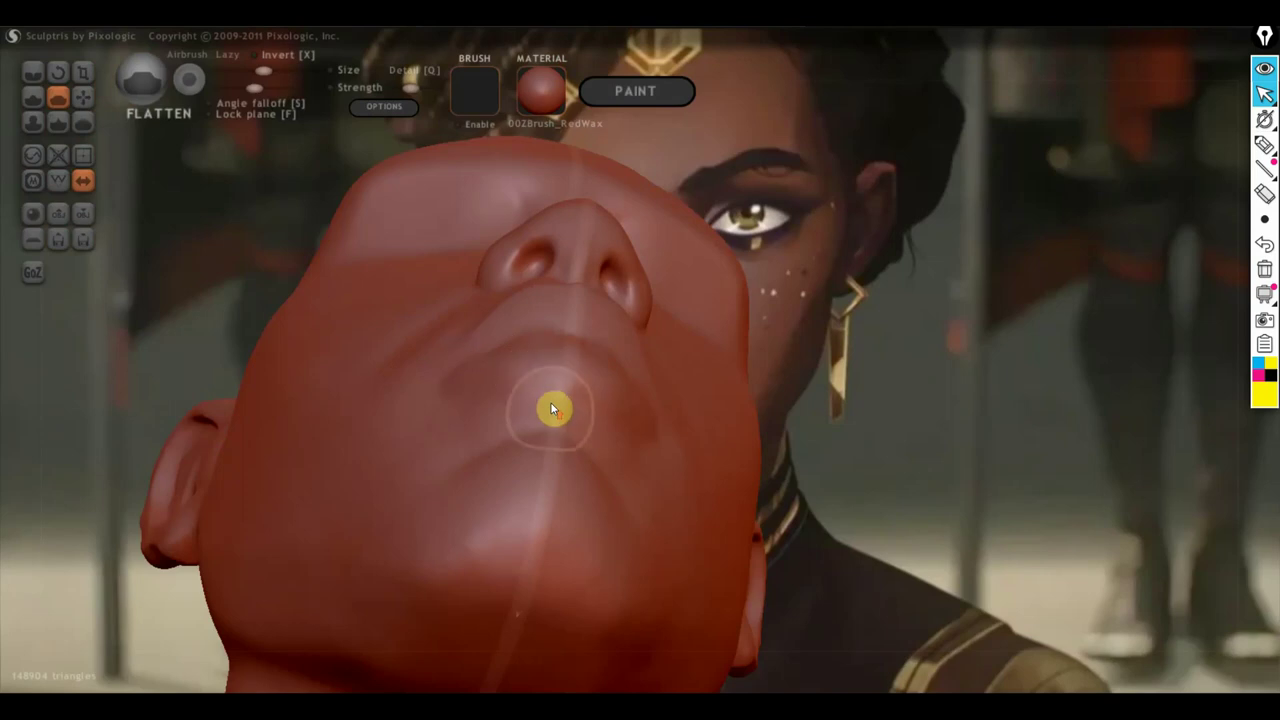
scroll(550, 411, "up", 3)
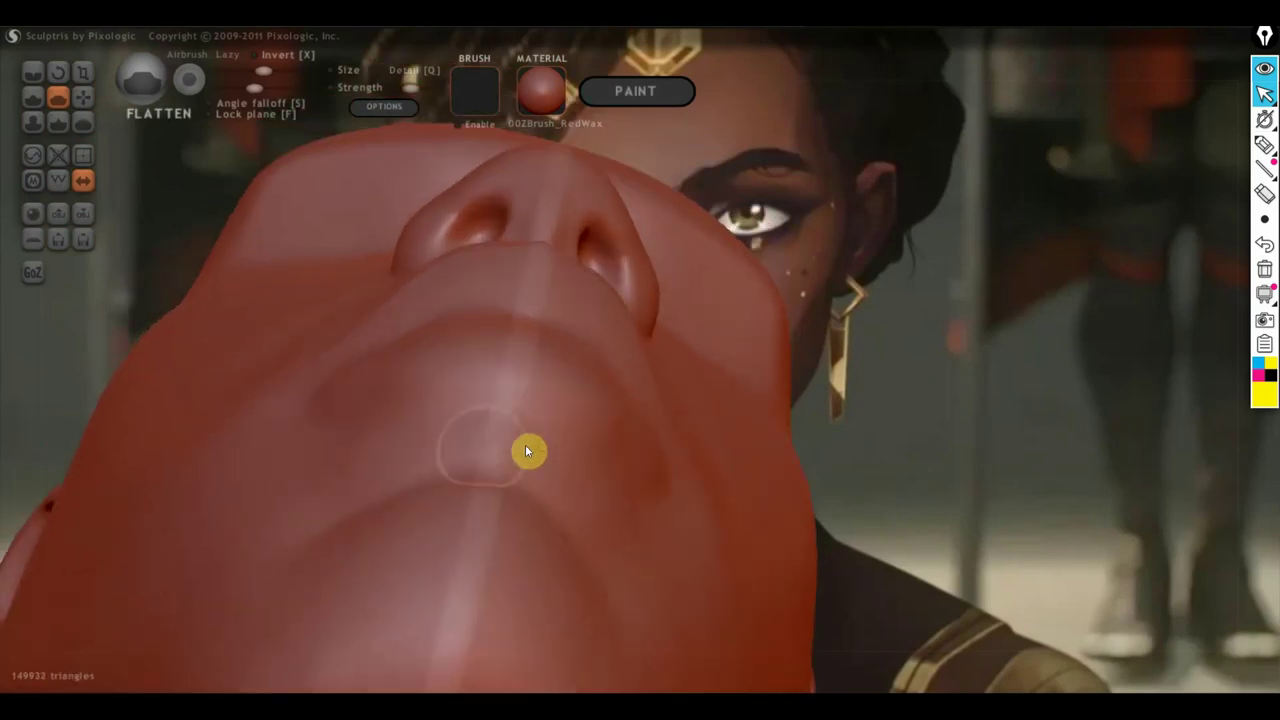
mouse_move(527, 449)
left_mouse_down()
mouse_move(370, 456)
mouse_move(432, 520)
mouse_move(309, 474)
mouse_move(503, 431)
mouse_move(351, 471)
mouse_move(506, 463)
mouse_move(591, 509)
mouse_move(558, 456)
mouse_move(391, 449)
mouse_move(606, 531)
mouse_move(638, 530)
mouse_move(466, 531)
mouse_move(617, 543)
left_mouse_up()
mouse_move(617, 543)
right_mouse_down()
mouse_move(666, 531)
mouse_move(393, 597)
mouse_move(312, 658)
right_mouse_up()
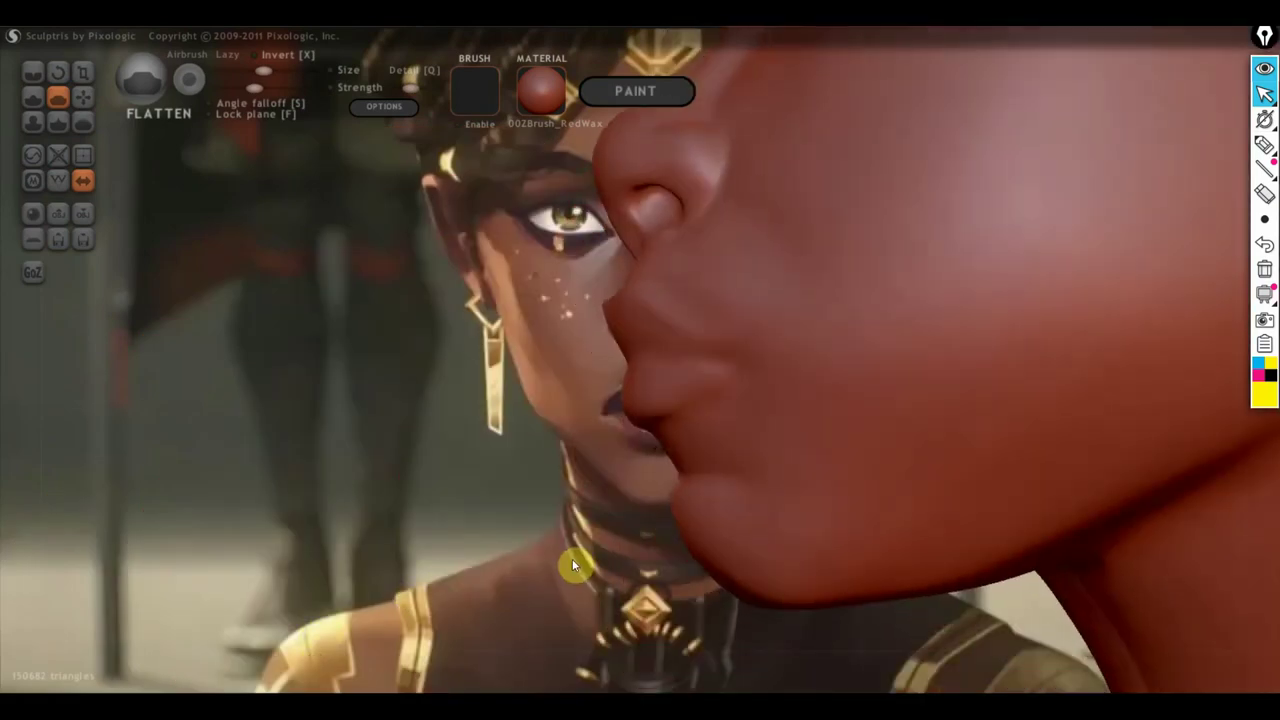
mouse_move(572, 558)
right_mouse_down()
mouse_move(702, 535)
mouse_move(669, 531)
mouse_move(717, 597)
mouse_move(684, 573)
right_mouse_up()
mouse_move(684, 573)
left_mouse_down()
mouse_move(591, 575)
mouse_move(557, 533)
mouse_move(560, 555)
left_mouse_up()
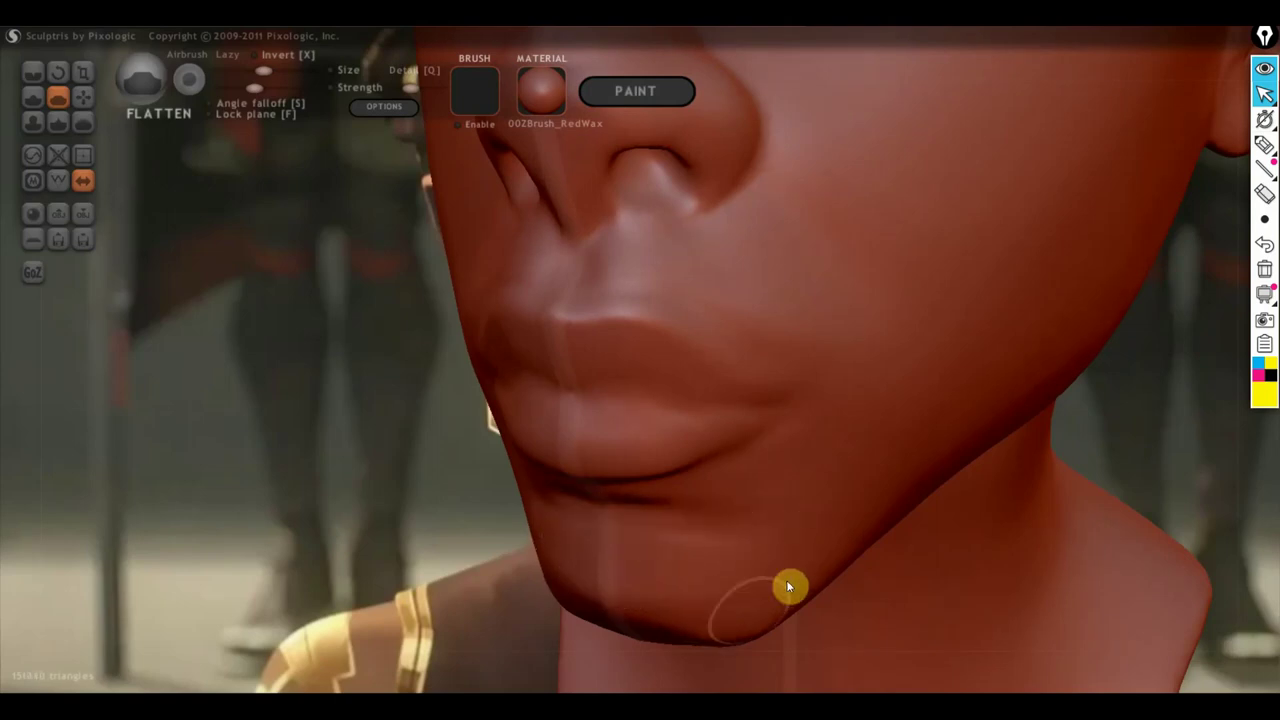
right_click_drag(789, 586, 848, 489)
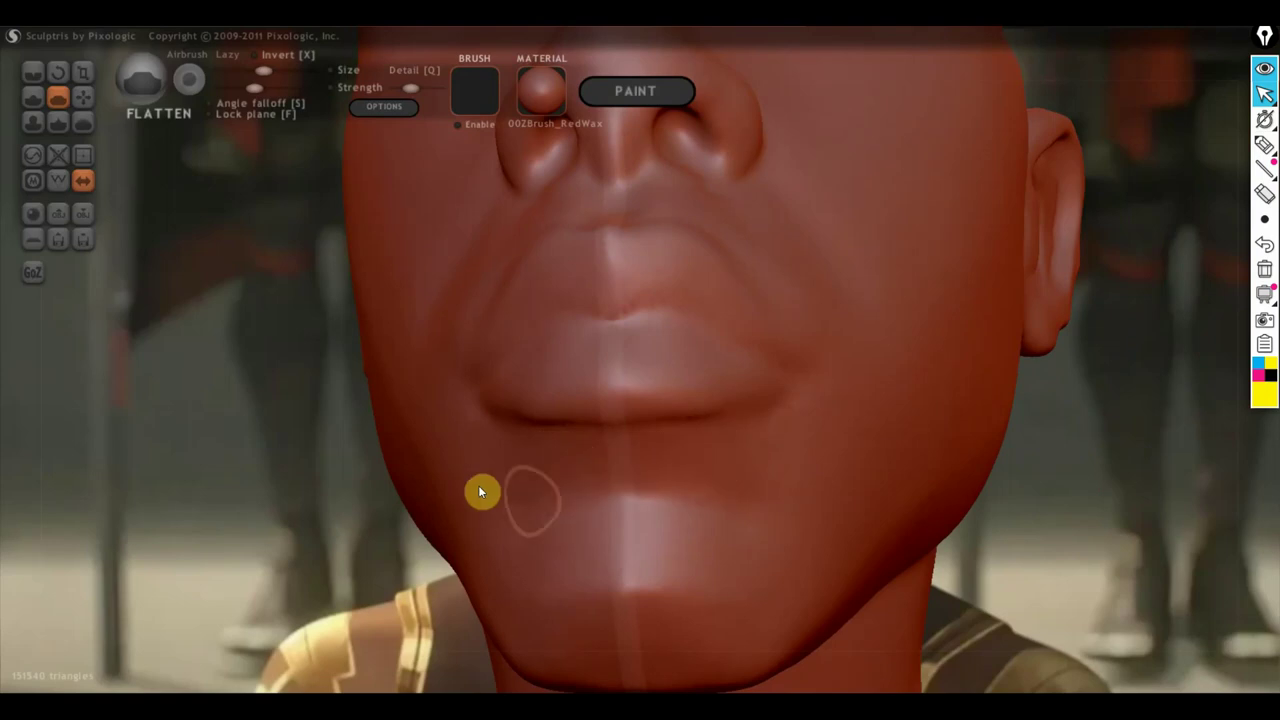
mouse_move(483, 491)
right_mouse_down()
mouse_move(499, 533)
mouse_move(507, 508)
mouse_move(642, 512)
mouse_move(669, 557)
mouse_move(654, 540)
mouse_move(683, 514)
mouse_move(884, 528)
mouse_move(1114, 511)
right_mouse_up()
scroll(645, 511, "down", 1)
scroll(660, 518, "down", 3)
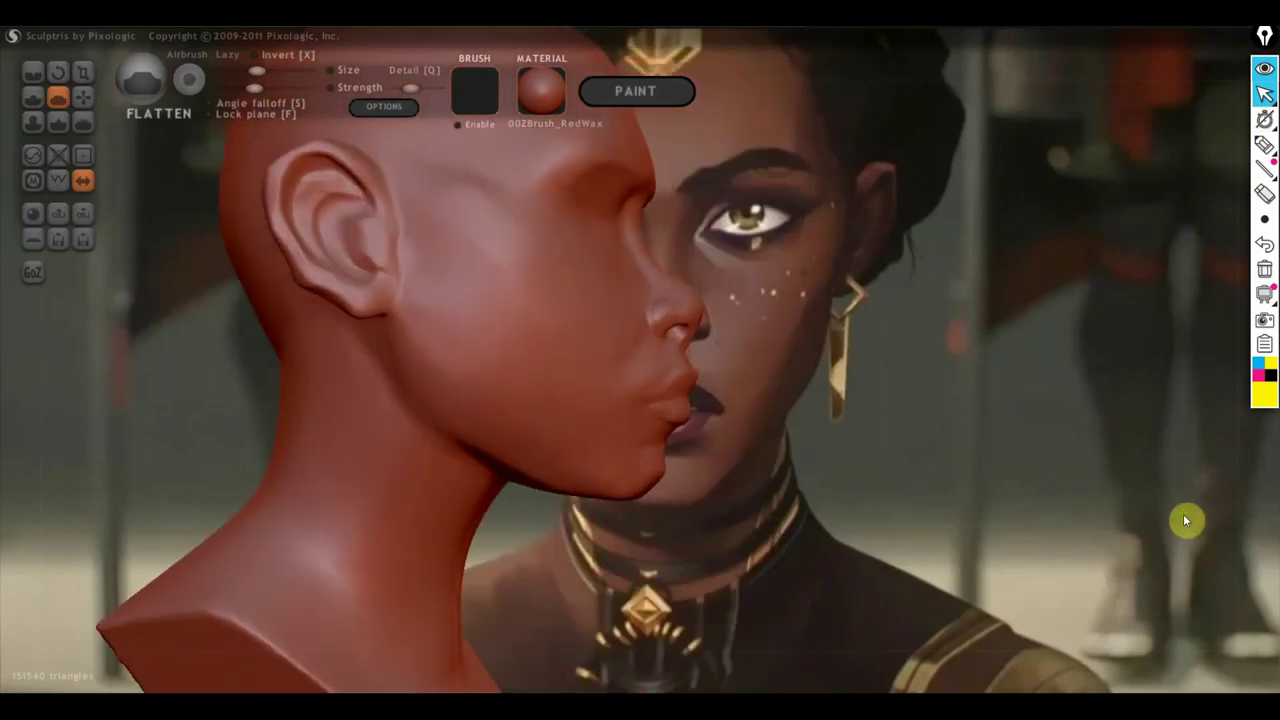
scroll(891, 490, "up", 3)
right_click_drag(857, 480, 700, 466)
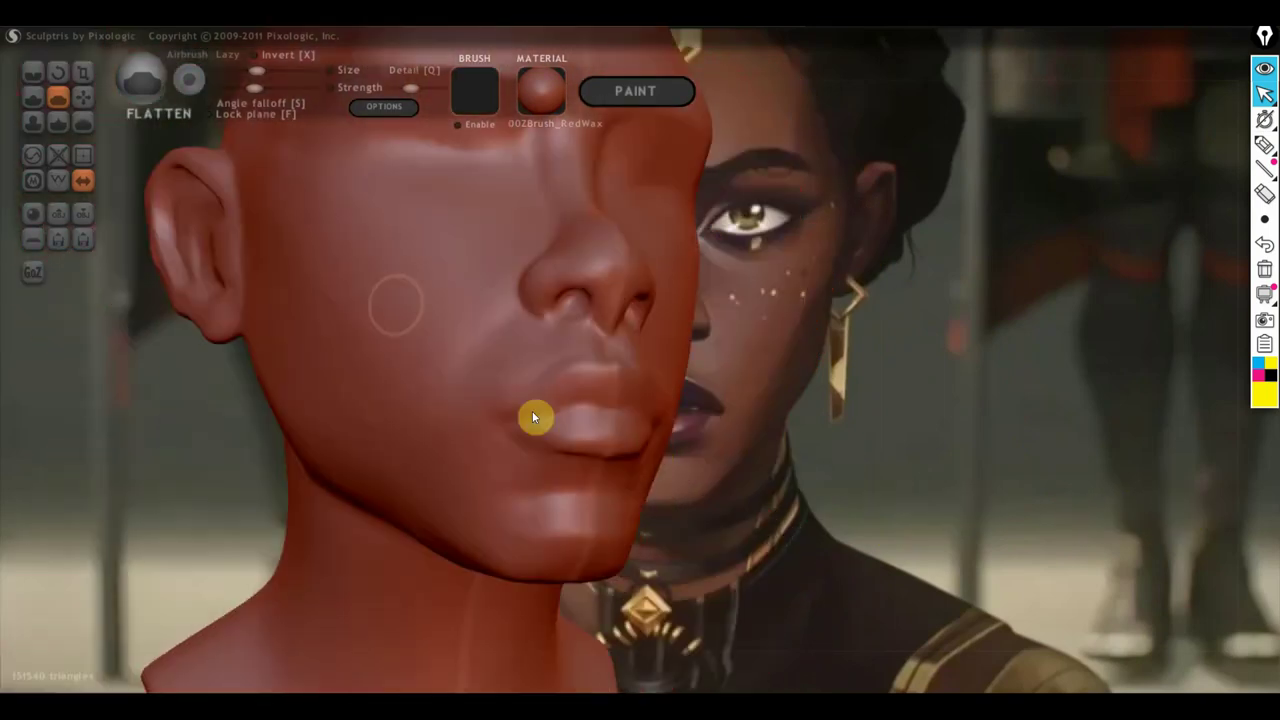
Step: With the Draw brush, build up the upper lip and define the cupid's bow at its centre
left_click(33, 96)
scroll(518, 418, "up", 2)
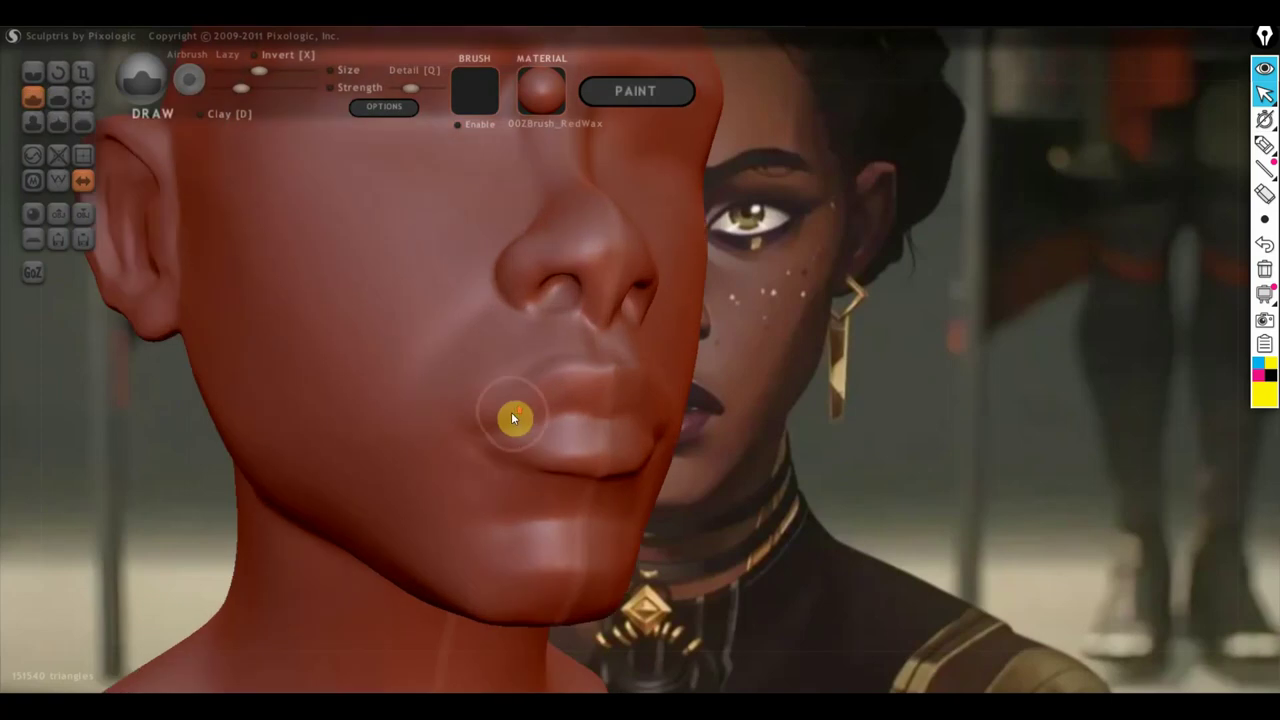
scroll(518, 418, "up", 2)
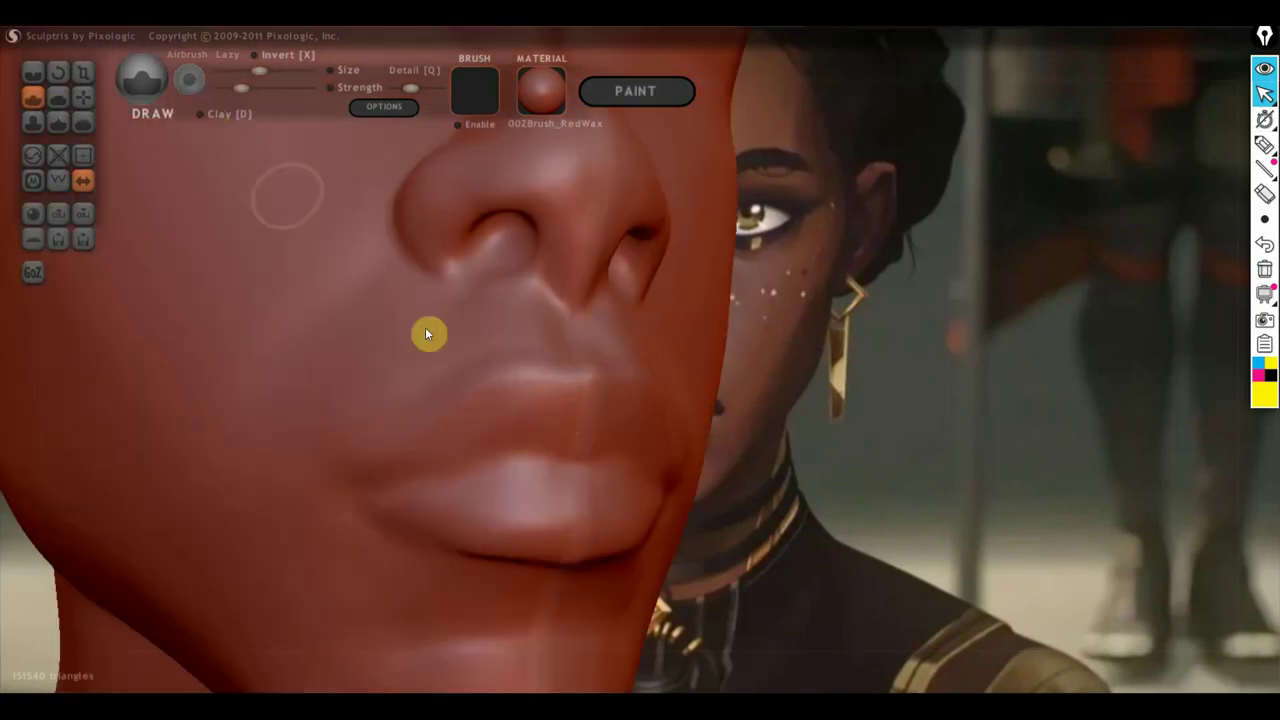
left_click_drag(520, 428, 531, 414)
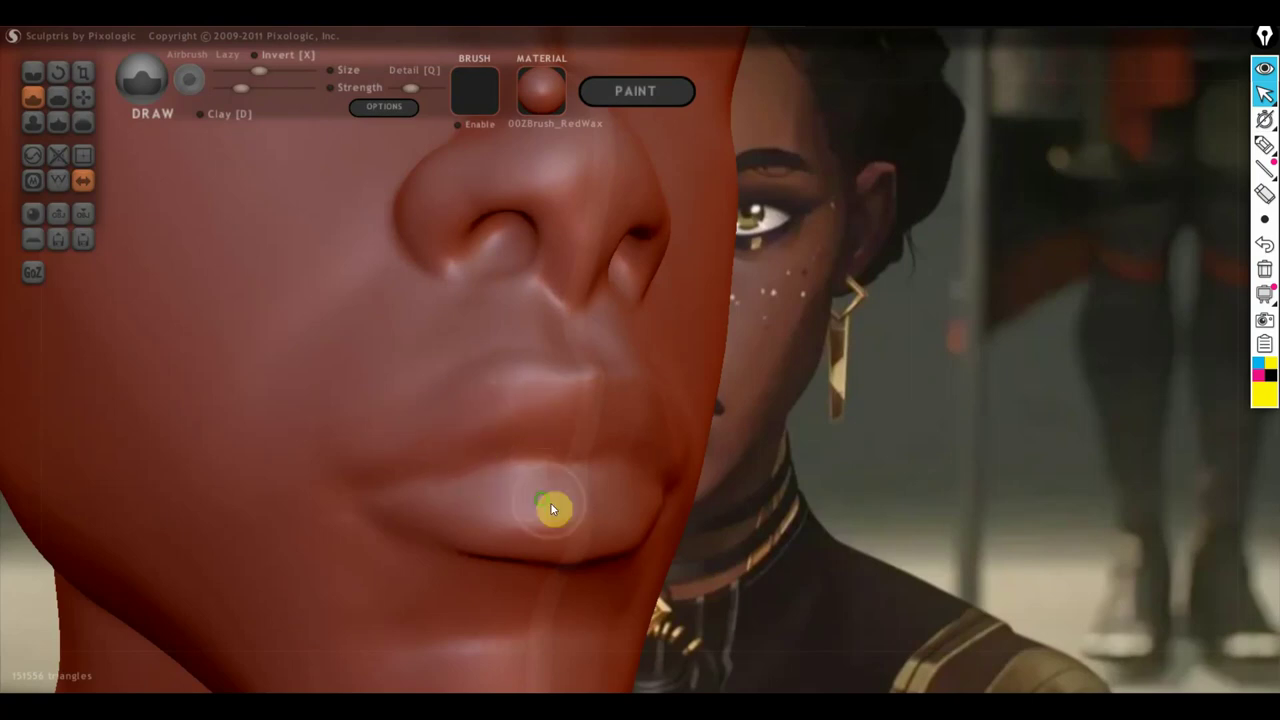
right_click_drag(550, 502, 518, 462)
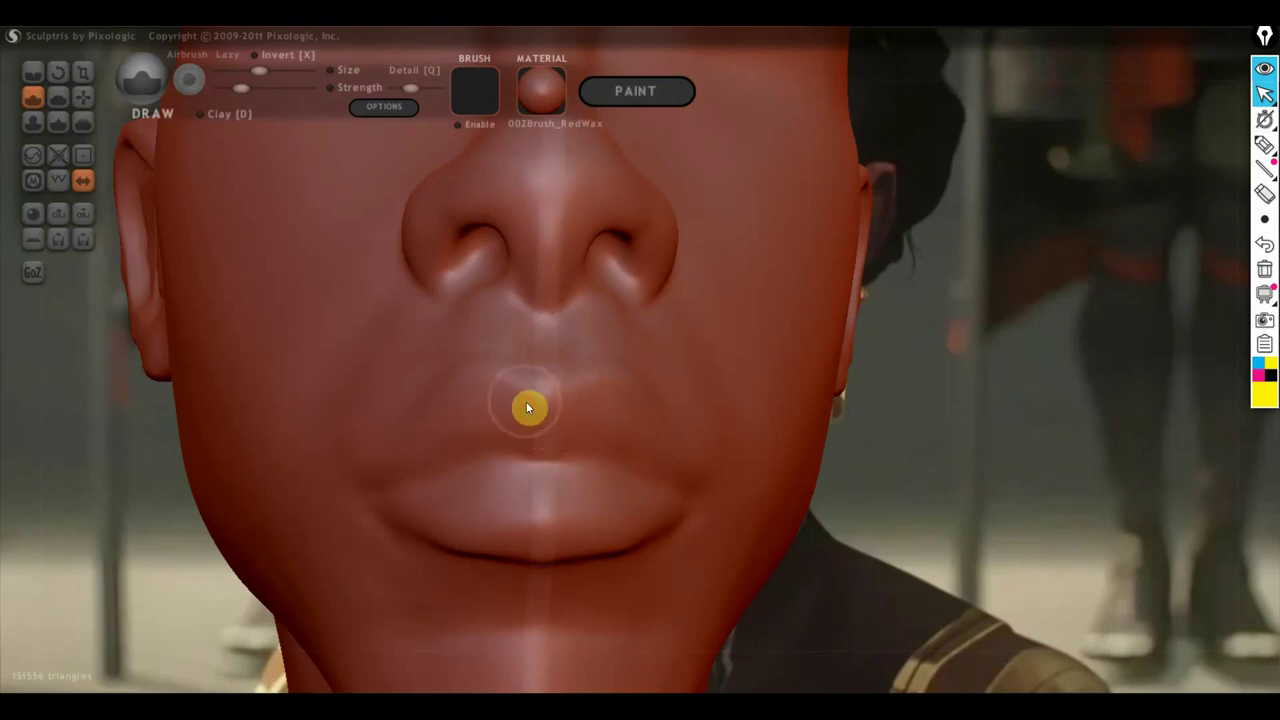
mouse_move(521, 420)
left_mouse_down()
mouse_move(514, 409)
mouse_move(514, 431)
left_mouse_up()
Step: Add small Draw volume strokes to the lower lip
mouse_move(590, 457)
right_mouse_down()
mouse_move(423, 460)
mouse_move(457, 480)
mouse_move(537, 449)
right_mouse_up()
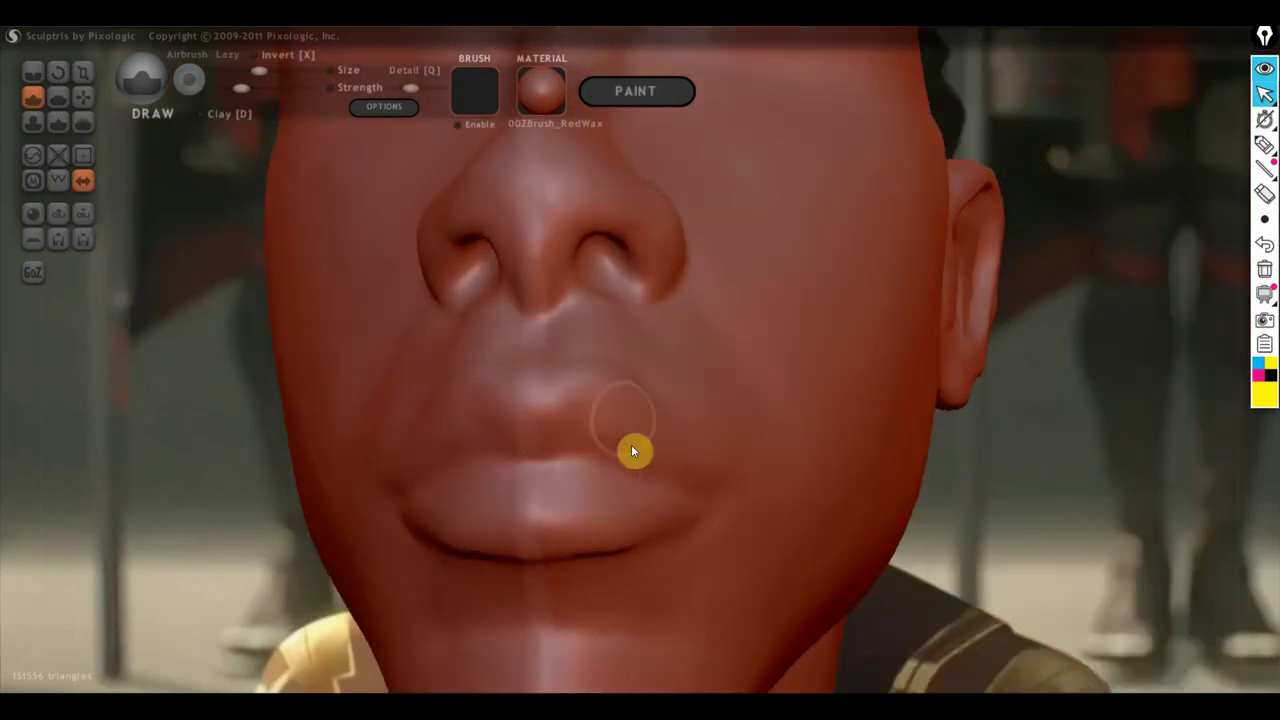
right_click_drag(643, 457, 614, 491)
scroll(632, 553, "up", 3)
right_click_drag(632, 553, 700, 460)
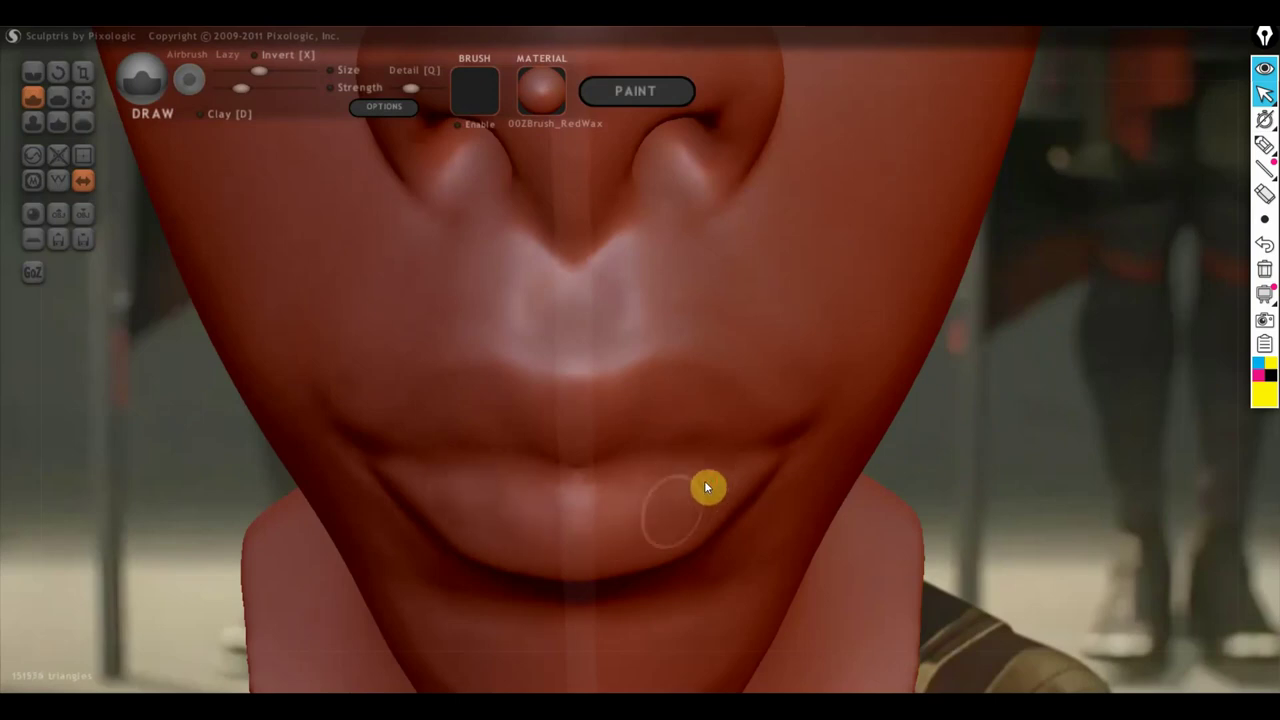
mouse_move(704, 480)
left_mouse_down()
mouse_move(686, 516)
mouse_move(736, 486)
mouse_move(676, 497)
left_mouse_up()
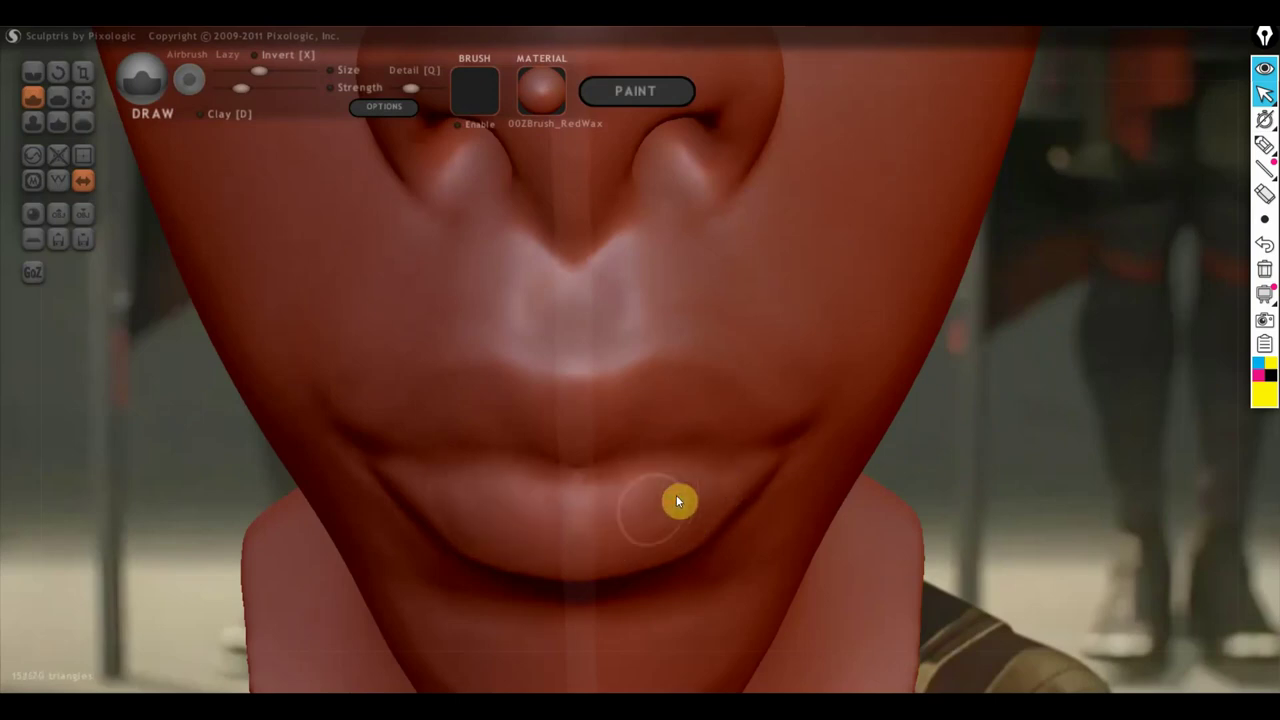
right_click_drag(716, 506, 673, 392)
Step: Carve a groove along the lower lip with the Crease brush
left_click(36, 76)
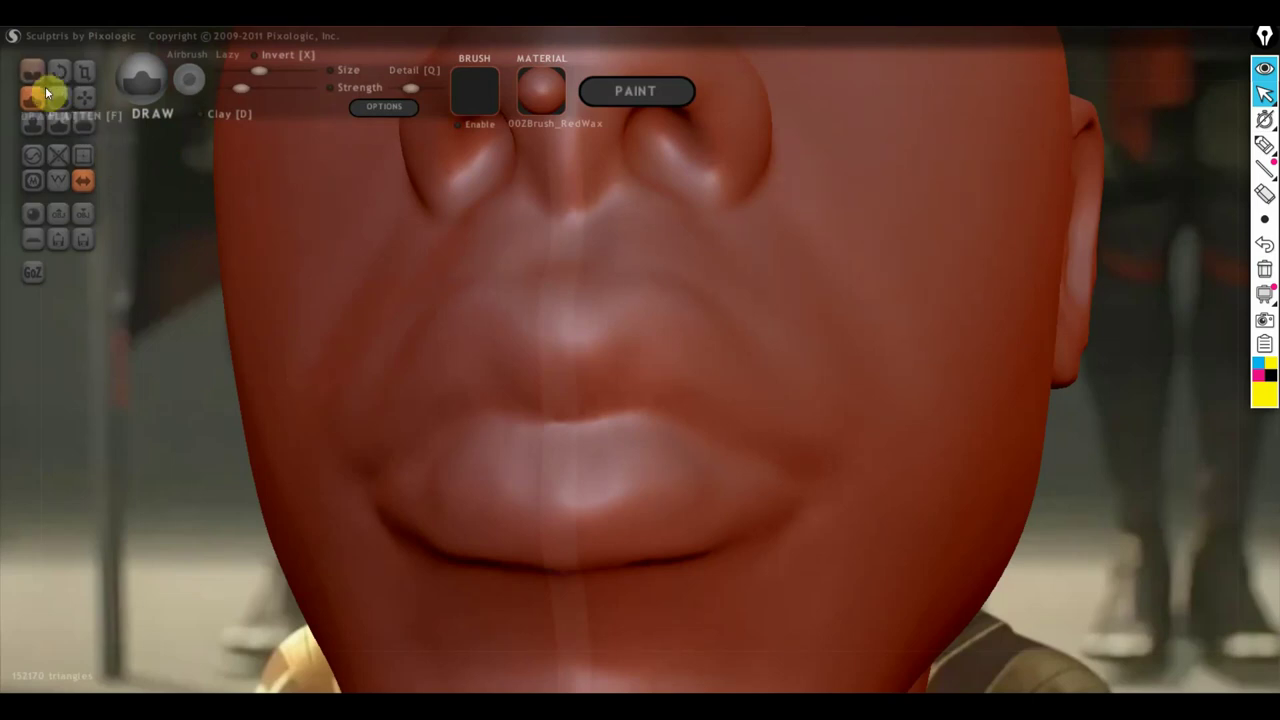
mouse_move(158, 197)
right_mouse_down()
mouse_move(488, 359)
mouse_move(604, 465)
right_mouse_up()
scroll(662, 439, "up", 3)
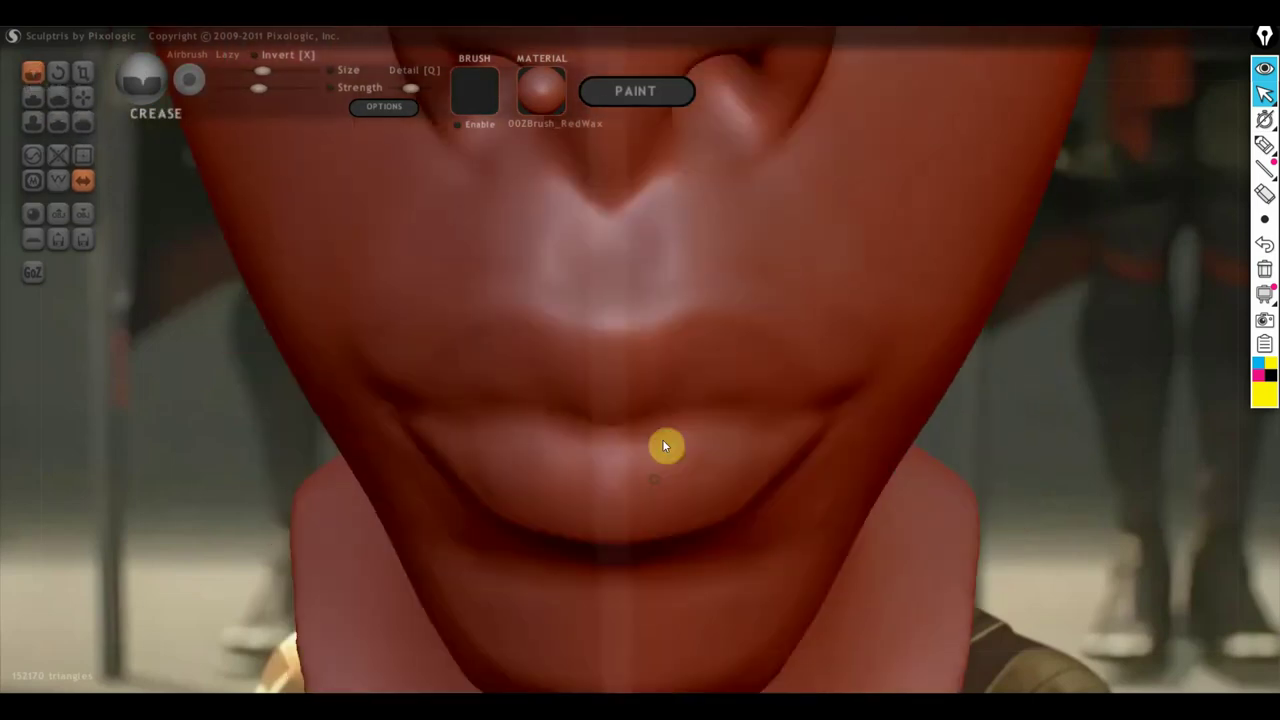
scroll(732, 416, "up", 1)
mouse_move(743, 411)
left_mouse_down()
mouse_move(654, 437)
mouse_move(660, 489)
mouse_move(755, 472)
left_mouse_up()
right_click_drag(800, 420, 766, 397)
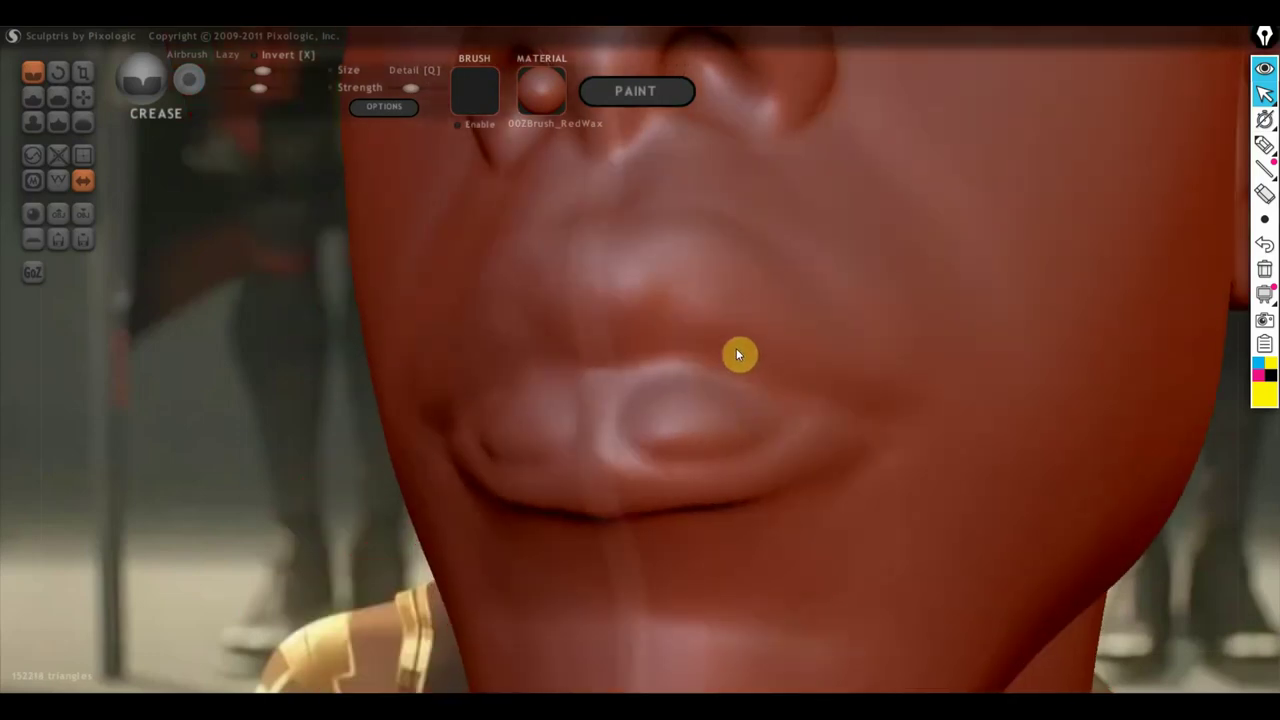
right_click_drag(737, 354, 676, 445)
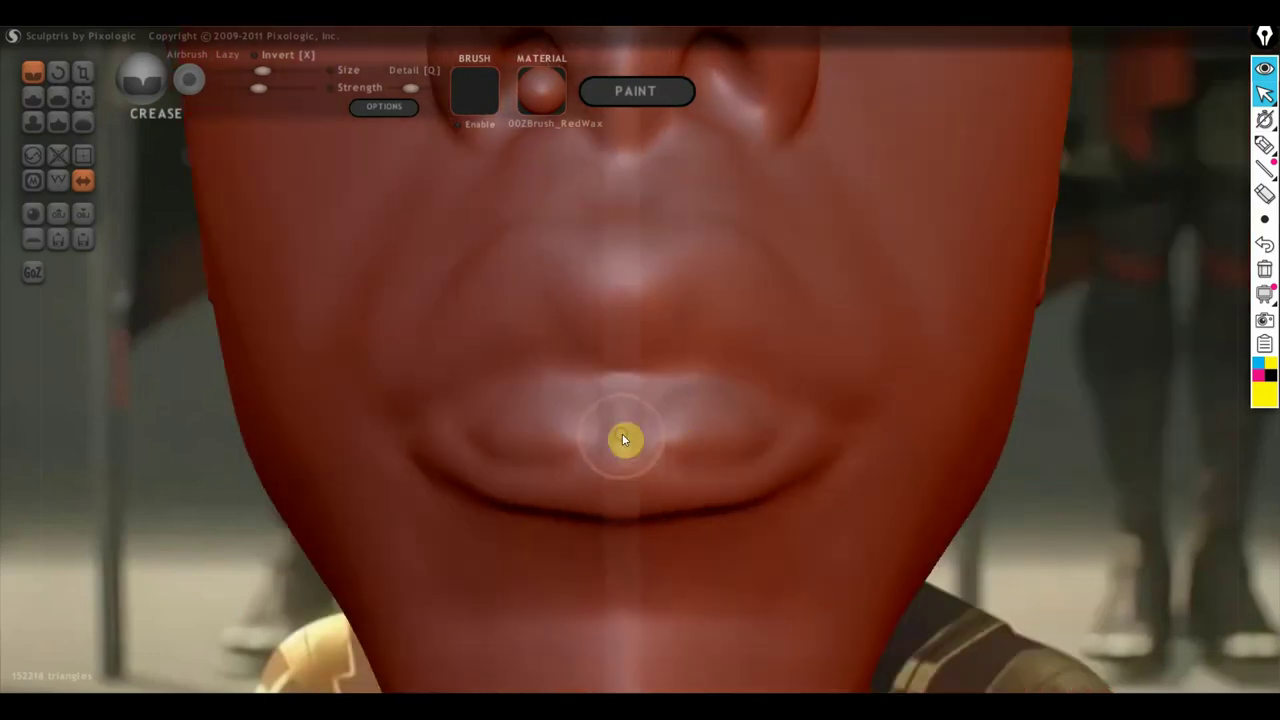
Step: Smooth the lower lip crease into a subtle groove and lightly refine the lip surface
mouse_move(595, 401)
left_mouse_down("shift")
mouse_move(594, 466)
mouse_move(449, 457)
left_mouse_up("shift")
scroll(560, 447, "down", 2)
scroll(600, 430, "down", 2)
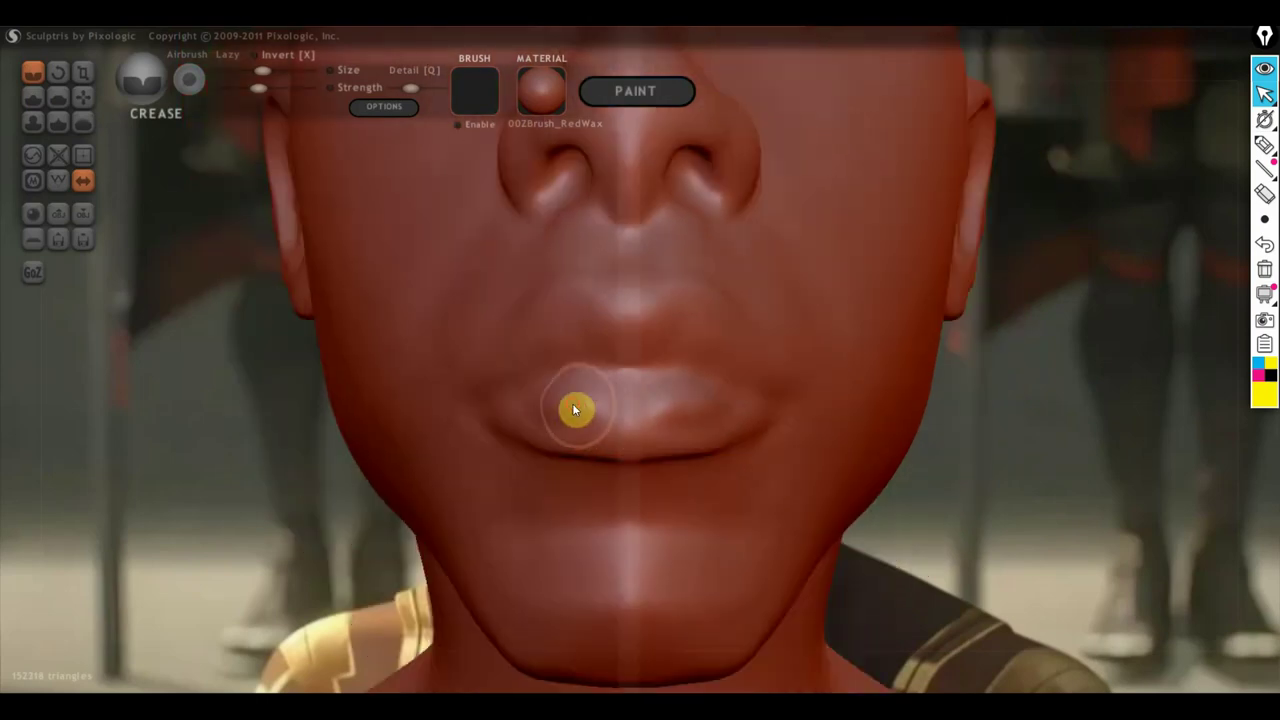
right_click_drag(685, 448, 851, 465)
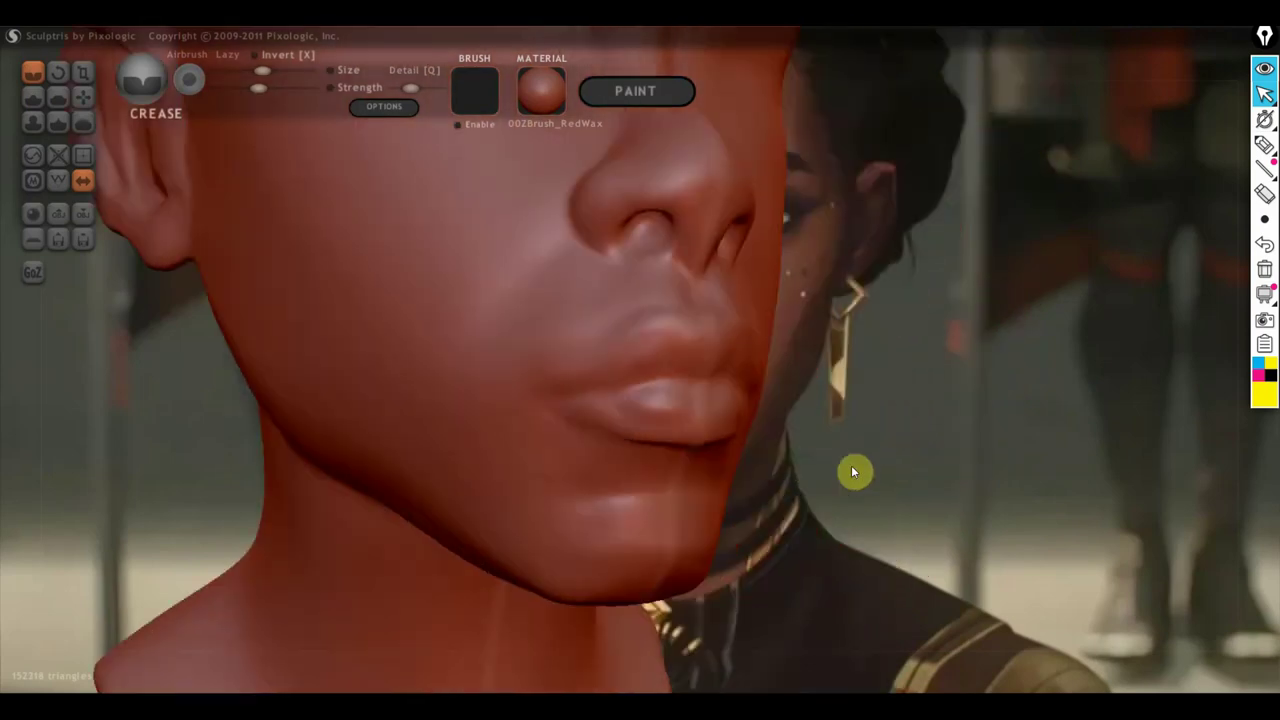
scroll(706, 465, "up", 2)
mouse_move(706, 465)
left_mouse_down("shift")
mouse_move(688, 423)
mouse_move(628, 431)
mouse_move(666, 446)
mouse_move(652, 445)
left_mouse_up("shift")
mouse_move(711, 477)
right_mouse_down()
mouse_move(543, 466)
mouse_move(720, 466)
mouse_move(815, 426)
mouse_move(754, 388)
right_mouse_up()
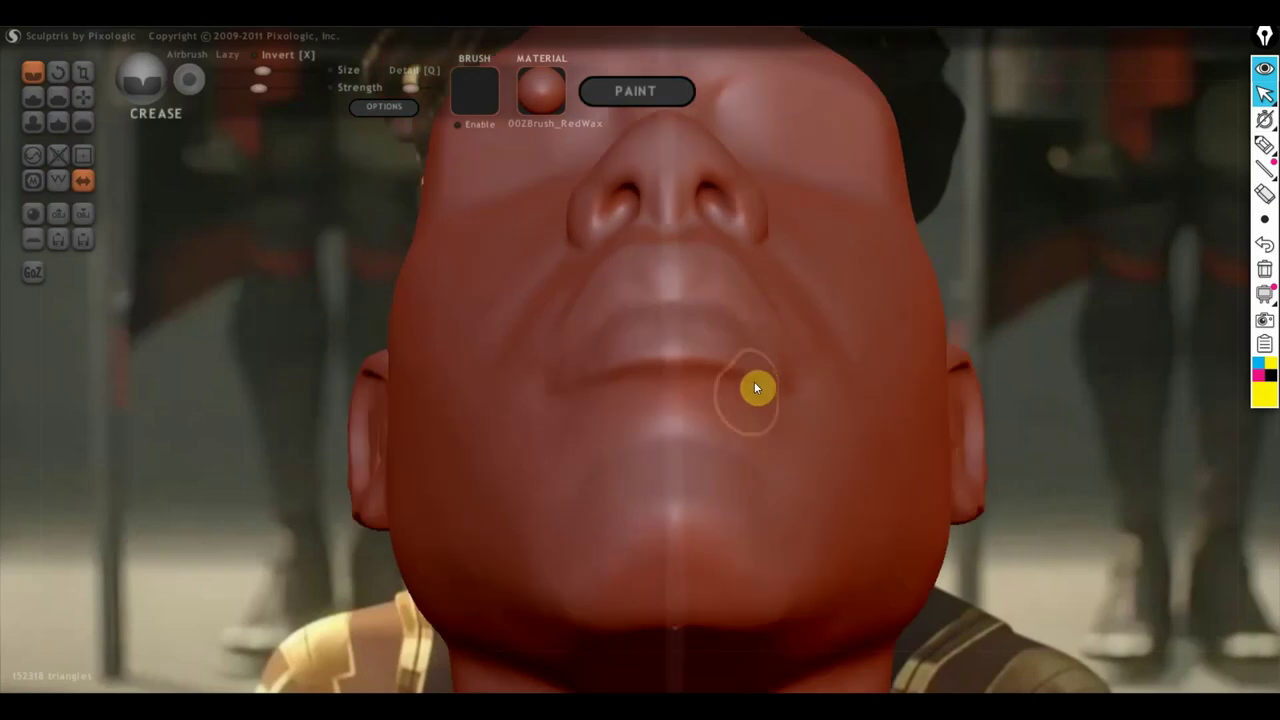
mouse_move(566, 430)
right_mouse_down()
mouse_move(629, 460)
mouse_move(716, 465)
mouse_move(723, 438)
right_mouse_up()
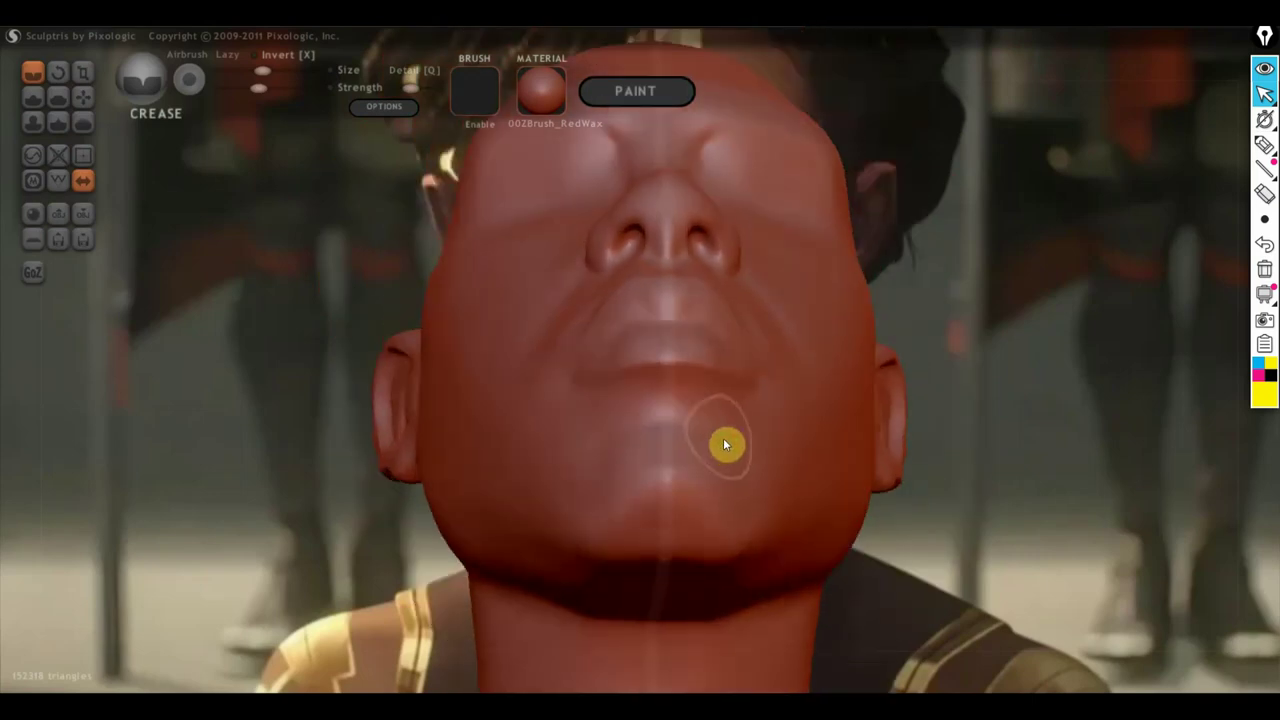
Step: Select the Grab brush and orbit the head to a lower view showing its left side
left_click(83, 96)
right_click_drag(497, 257, 608, 344)
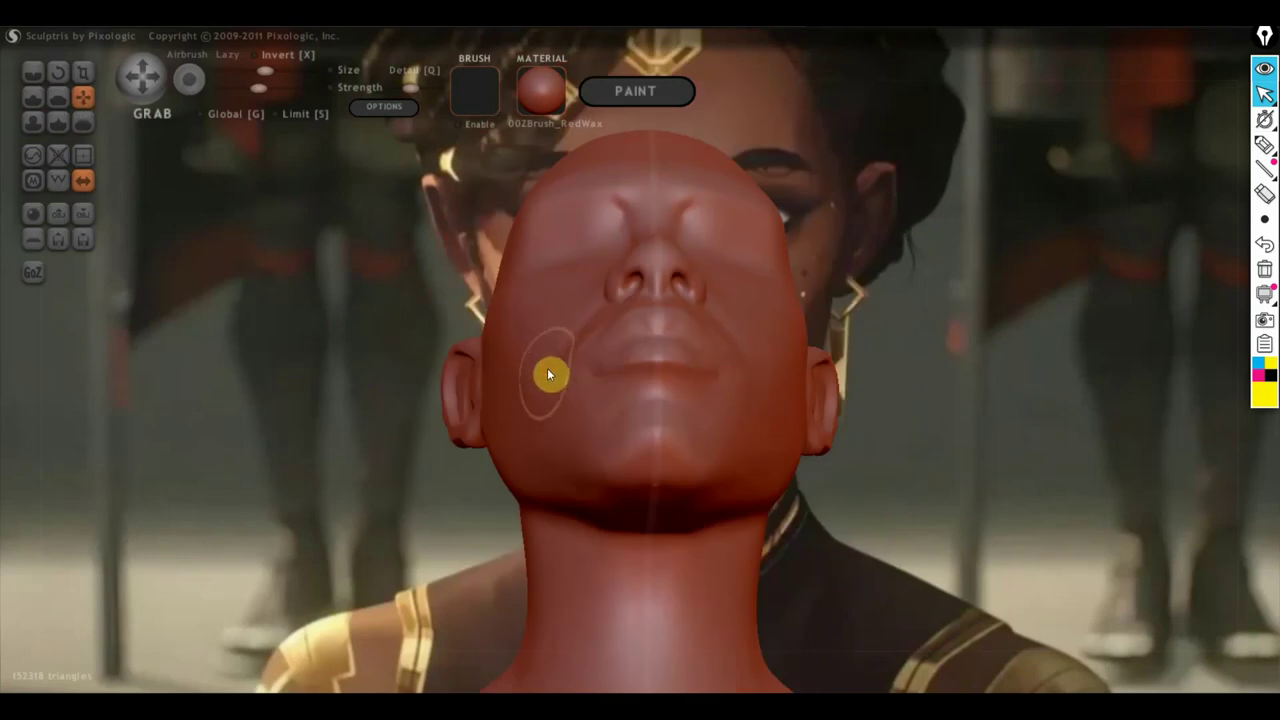
right_click_drag(536, 376, 566, 380)
mouse_move(584, 502)
right_mouse_down()
mouse_move(569, 489)
mouse_move(586, 470)
mouse_move(534, 436)
mouse_move(570, 477)
mouse_move(580, 423)
right_mouse_up()
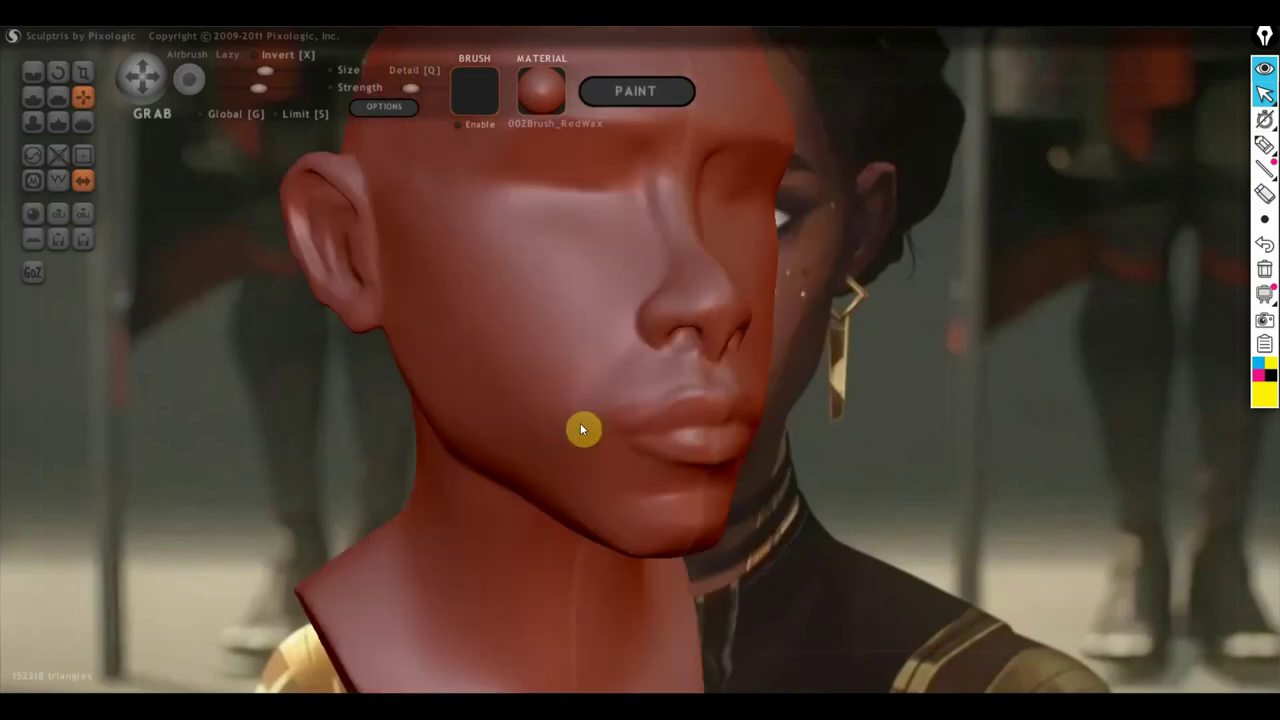
Step: Draw yellow marks on the cheek, nasolabial line, under the mouth corner, upper lip and nostril
left_click(1264, 145)
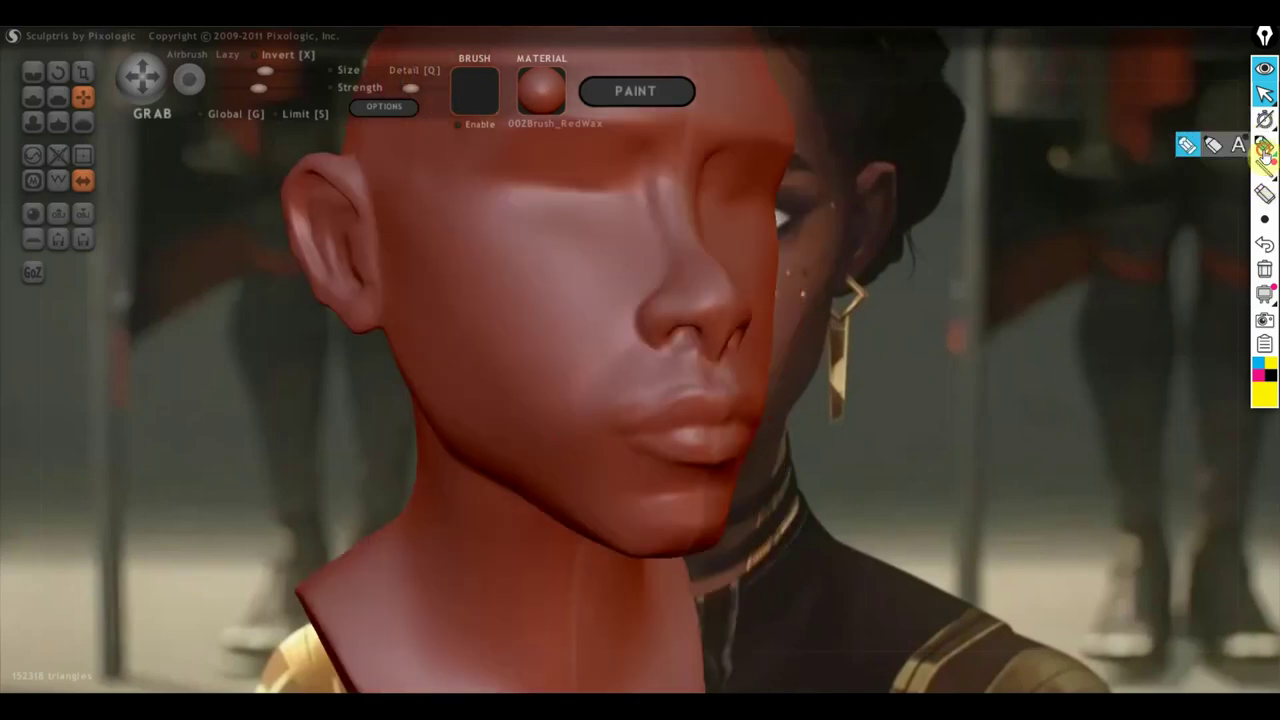
mouse_move(590, 402)
left_mouse_down()
mouse_move(566, 418)
mouse_move(609, 466)
mouse_move(590, 404)
left_mouse_up()
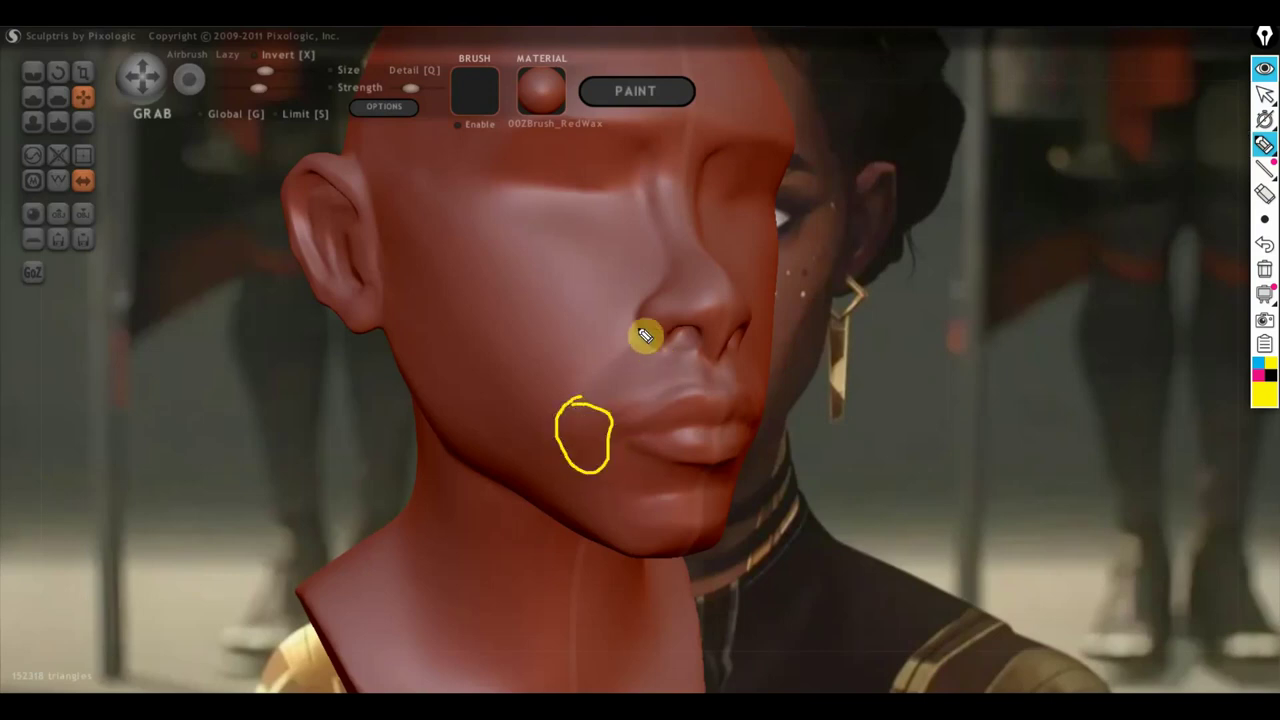
left_click_drag(634, 327, 580, 383)
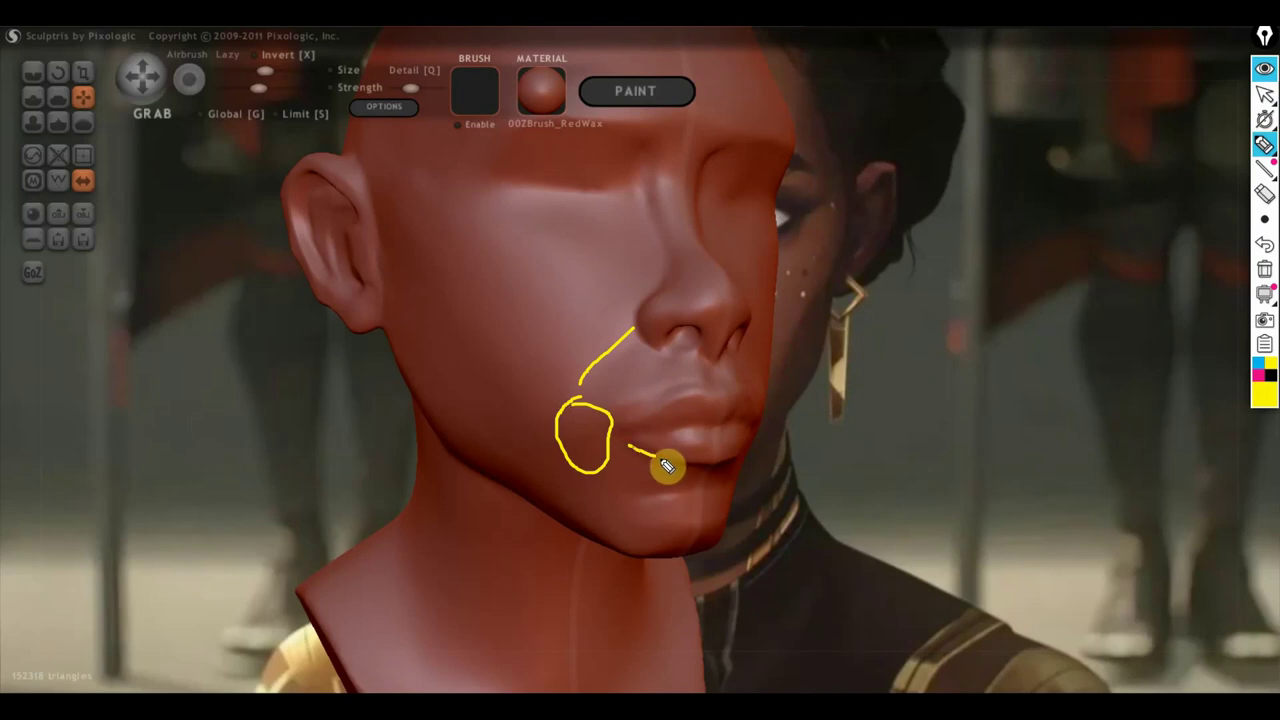
mouse_move(630, 447)
left_mouse_down()
mouse_move(674, 494)
mouse_move(623, 457)
mouse_move(664, 492)
left_mouse_up()
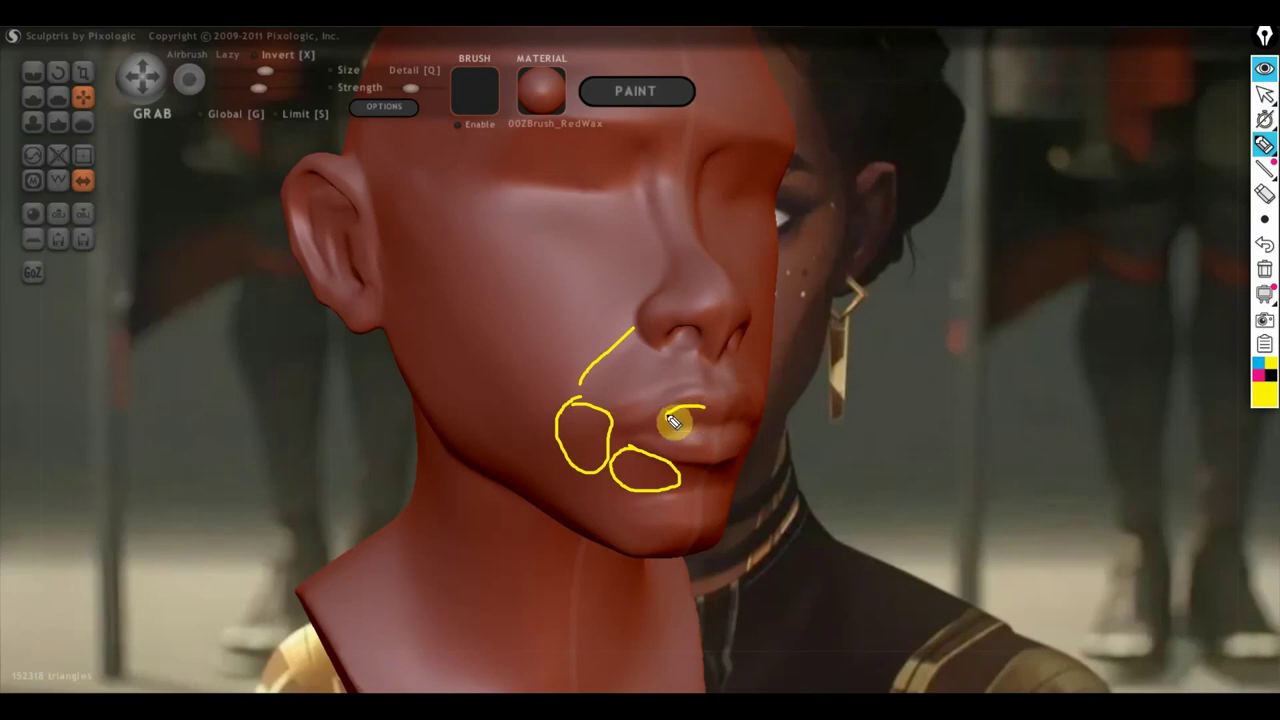
mouse_move(691, 409)
left_mouse_down()
mouse_move(705, 416)
mouse_move(705, 443)
left_mouse_up()
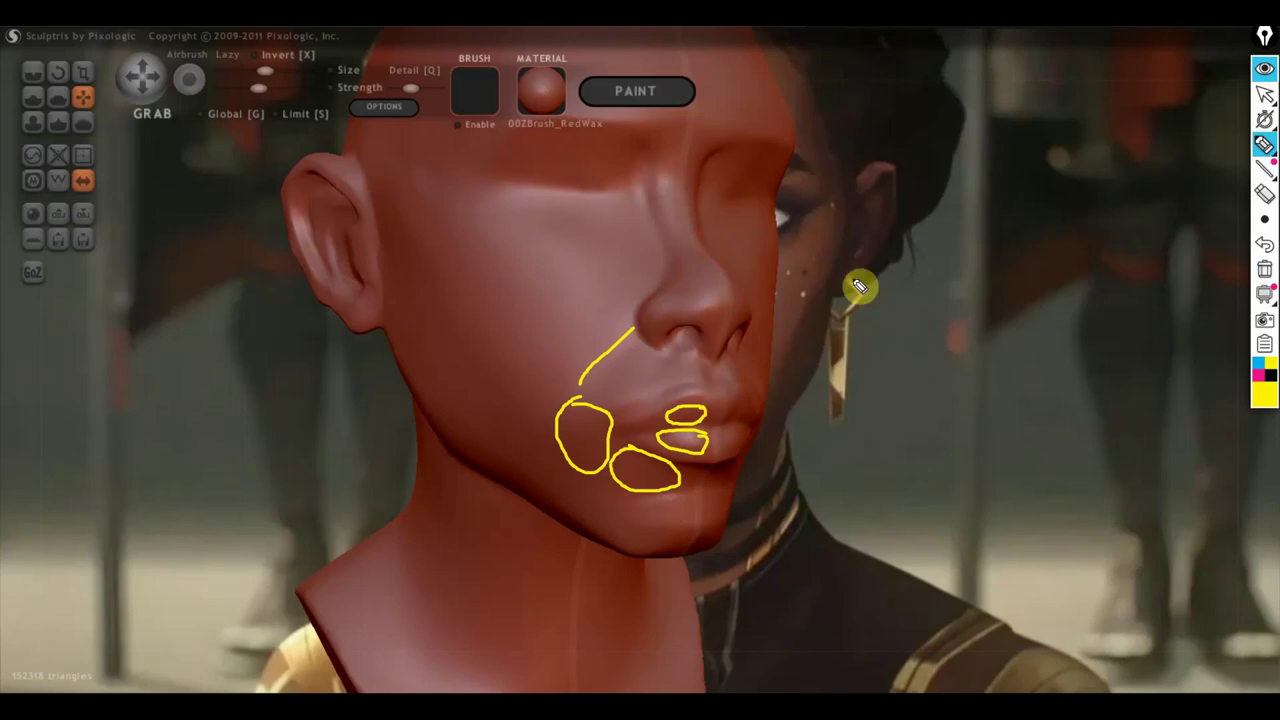
mouse_move(665, 270)
left_mouse_down()
mouse_move(709, 281)
mouse_move(668, 272)
mouse_move(727, 313)
left_mouse_up()
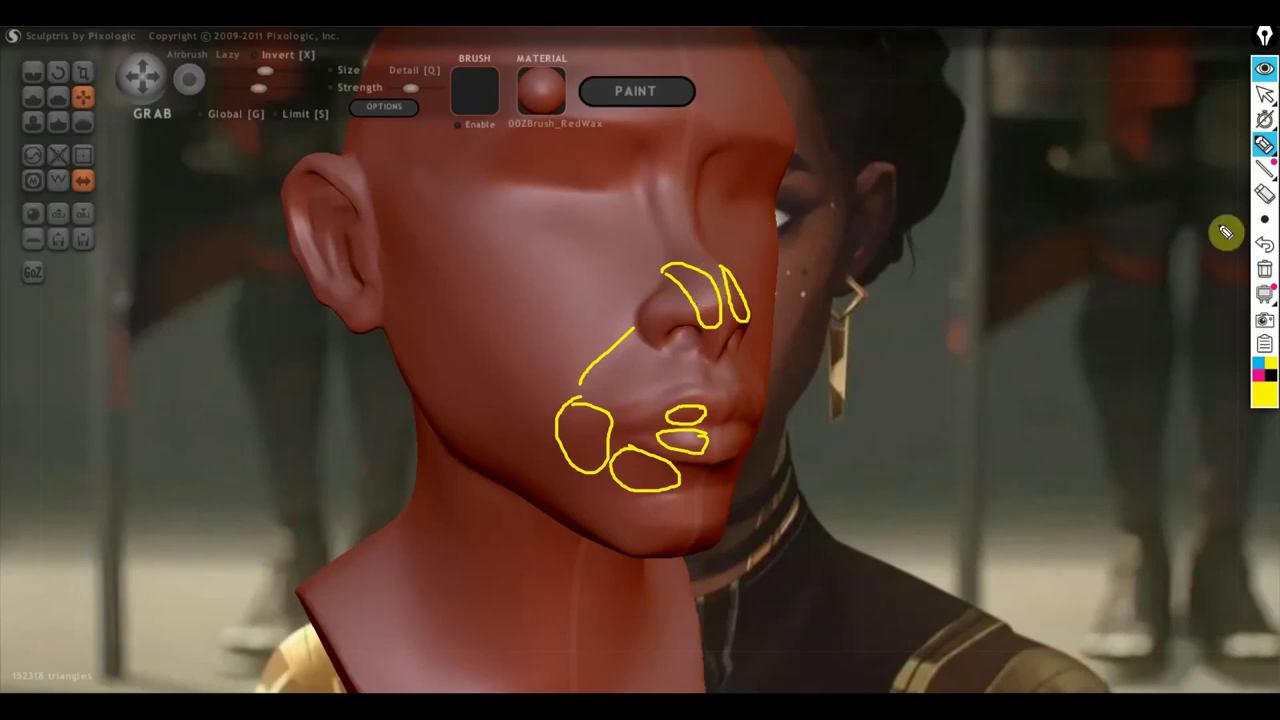
Step: Clear the yellow guide marks and turn the head to a straight front view
left_click(1267, 96)
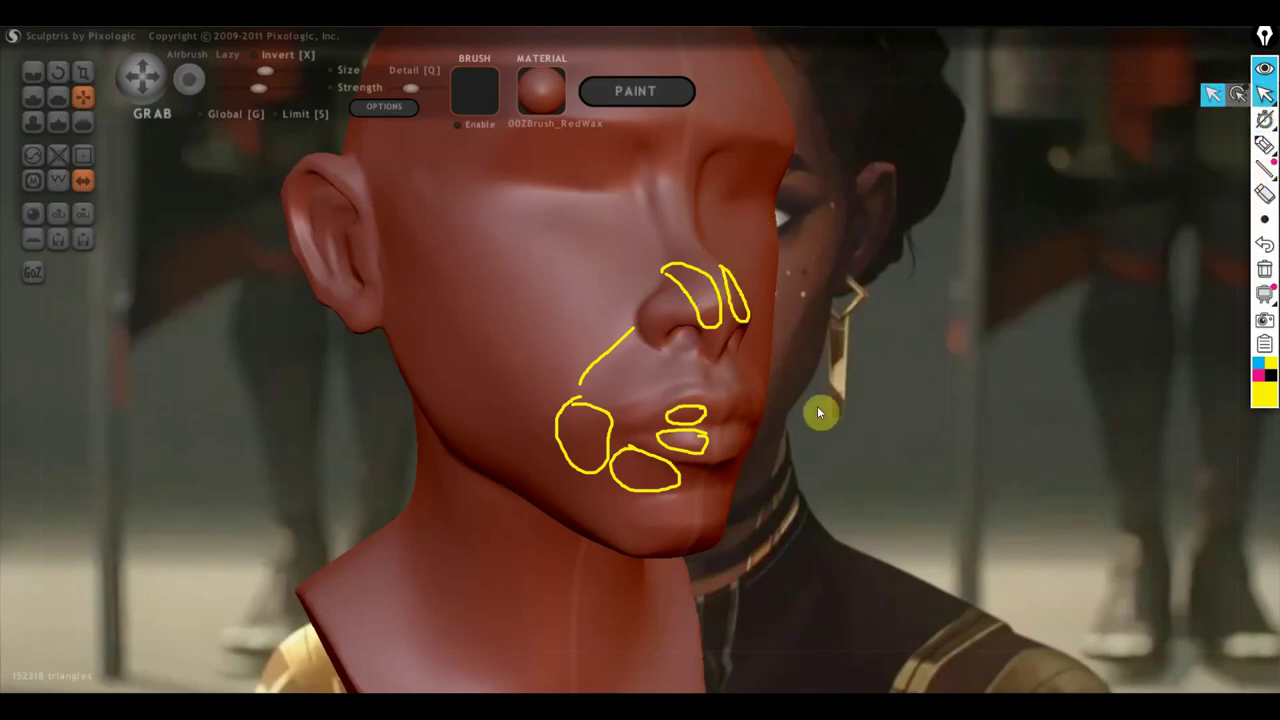
left_click(1264, 270)
left_click_drag(953, 370, 801, 370)
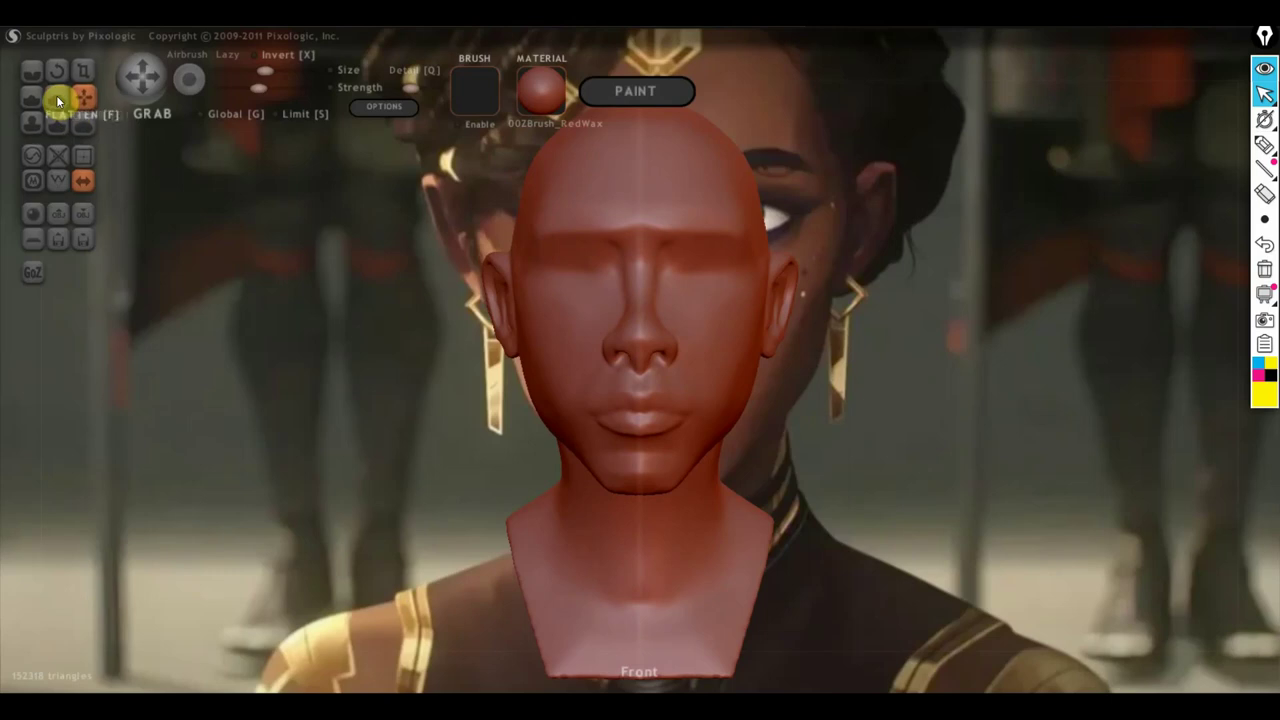
mouse_move(795, 374)
left_mouse_down()
mouse_move(863, 394)
mouse_move(863, 491)
mouse_move(743, 451)
left_mouse_up()
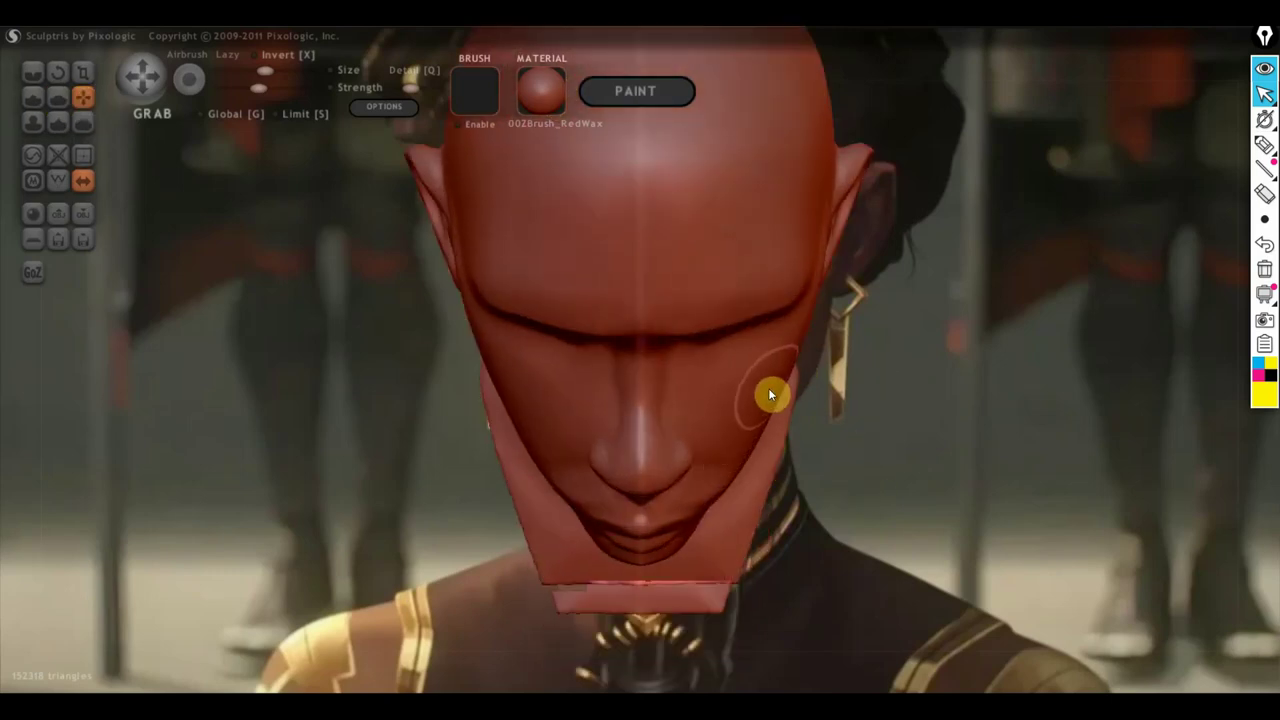
mouse_move(776, 388)
left_mouse_down()
mouse_move(812, 417)
mouse_move(810, 297)
left_mouse_up()
Step: Zoom and turn the head slightly, then rotate to a left-facing profile against the reference
scroll(810, 297, "down", 2)
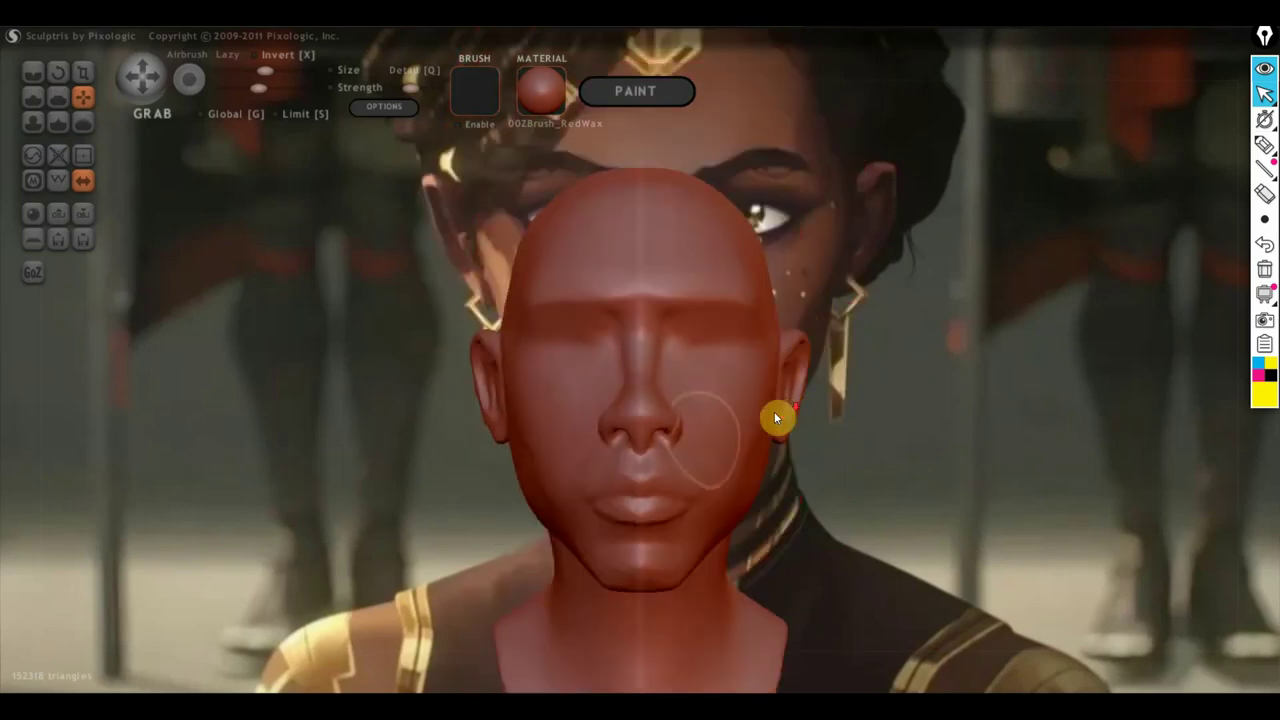
scroll(537, 450, "down", 1)
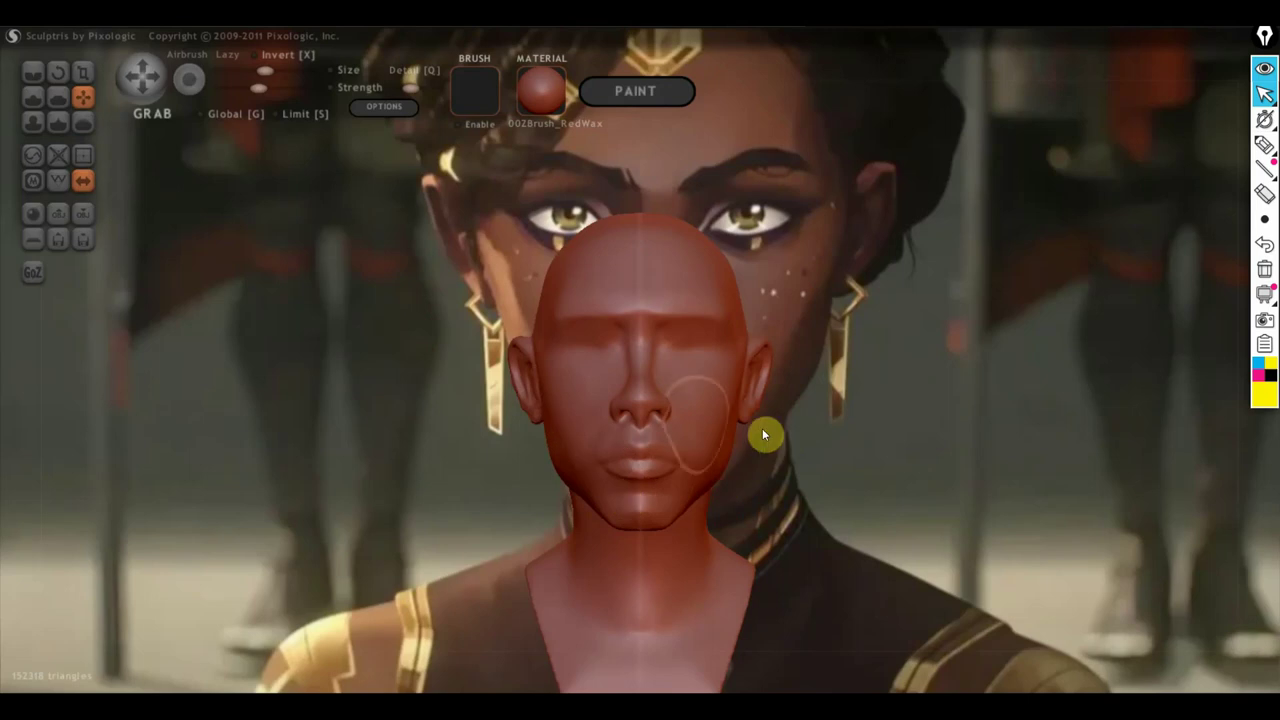
mouse_move(760, 462)
left_mouse_down()
mouse_move(788, 472)
mouse_move(711, 483)
mouse_move(883, 480)
mouse_move(852, 482)
mouse_move(925, 500)
mouse_move(694, 436)
left_mouse_up()
scroll(856, 478, "up", 3)
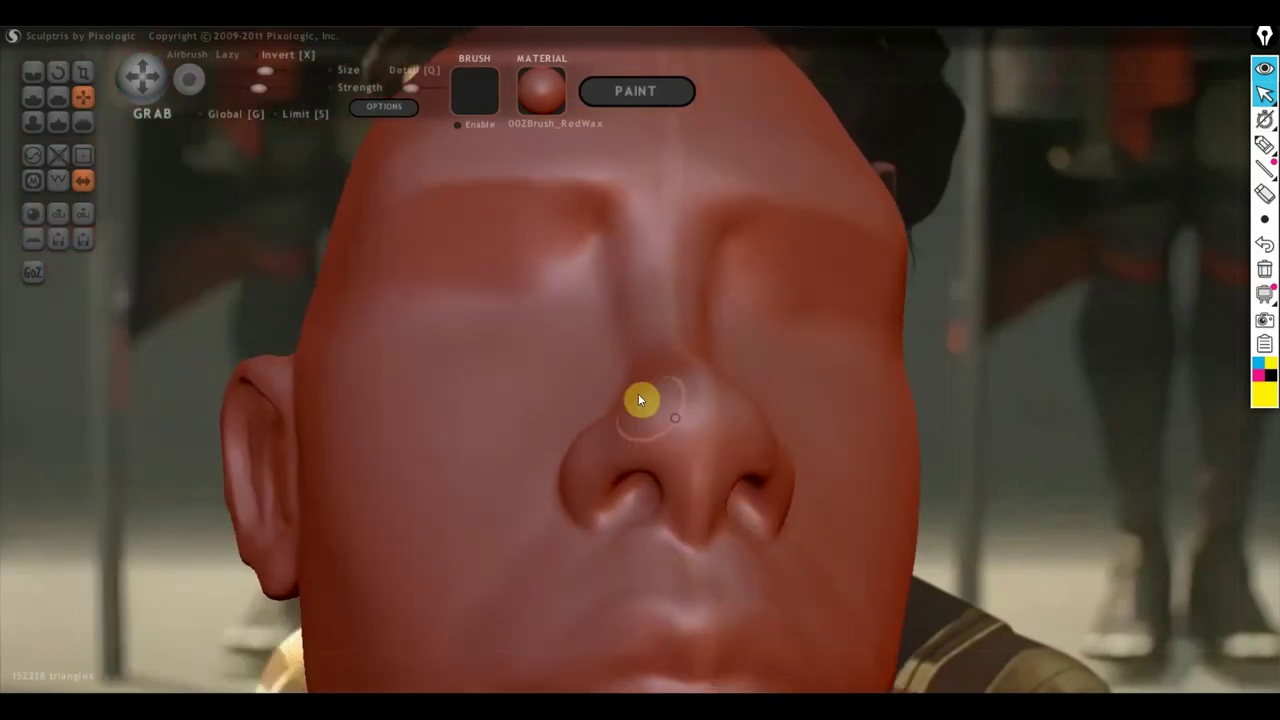
scroll(670, 460, "down", 2)
scroll(720, 545, "down", 2)
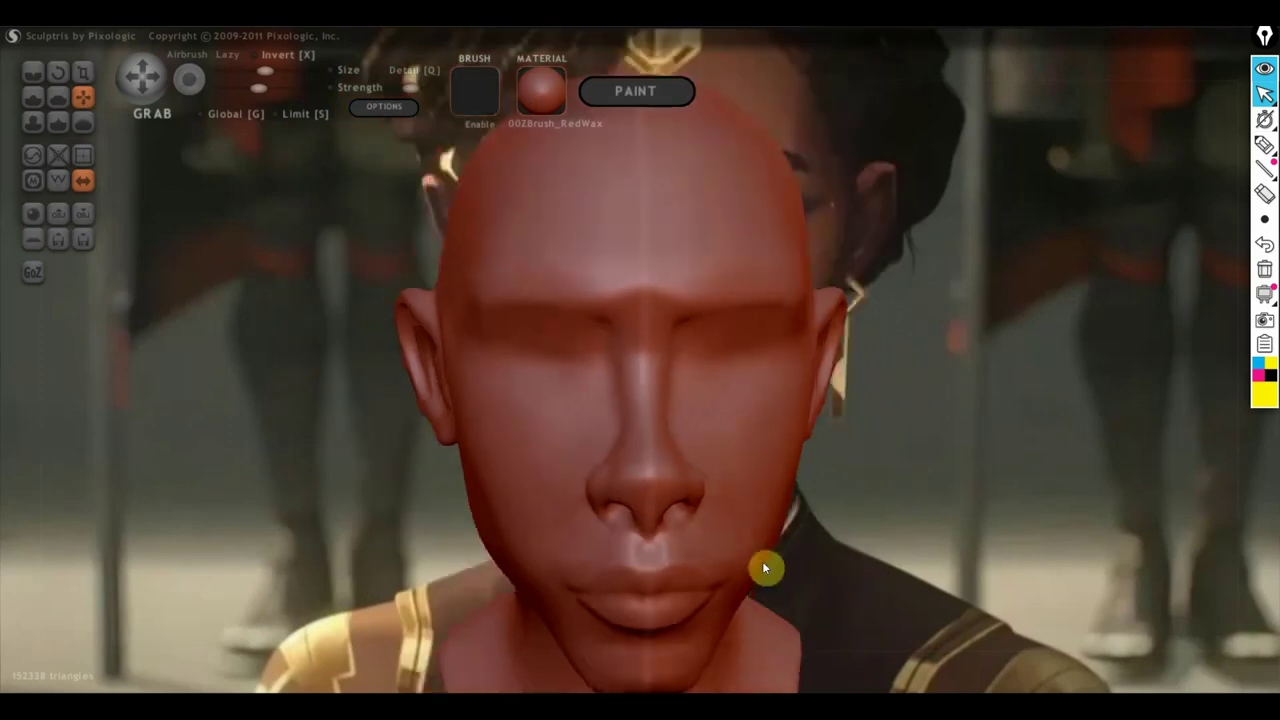
scroll(775, 540, "up", 2)
mouse_move(791, 506)
left_mouse_down()
mouse_move(778, 465)
mouse_move(490, 430)
left_mouse_up()
Step: Move the head beside the reference portrait and settle on a three-quarter view
scroll(490, 430, "up", 2)
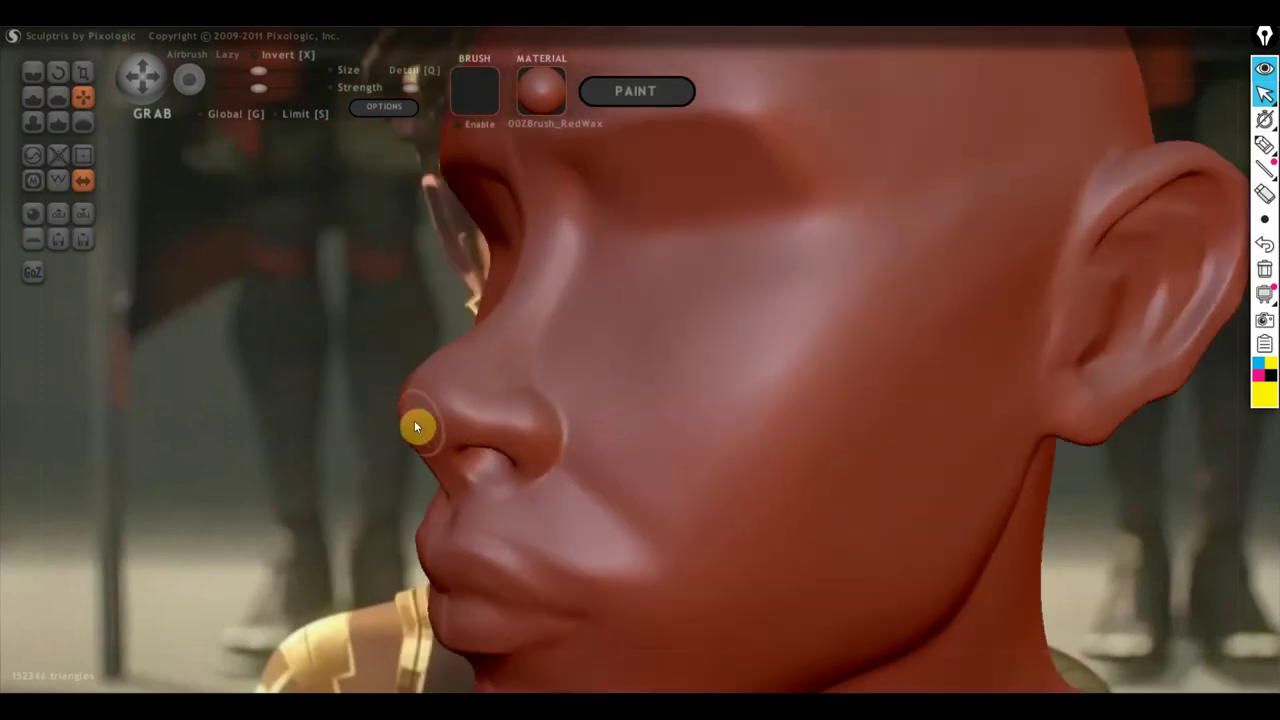
right_click_drag(446, 438, 557, 524)
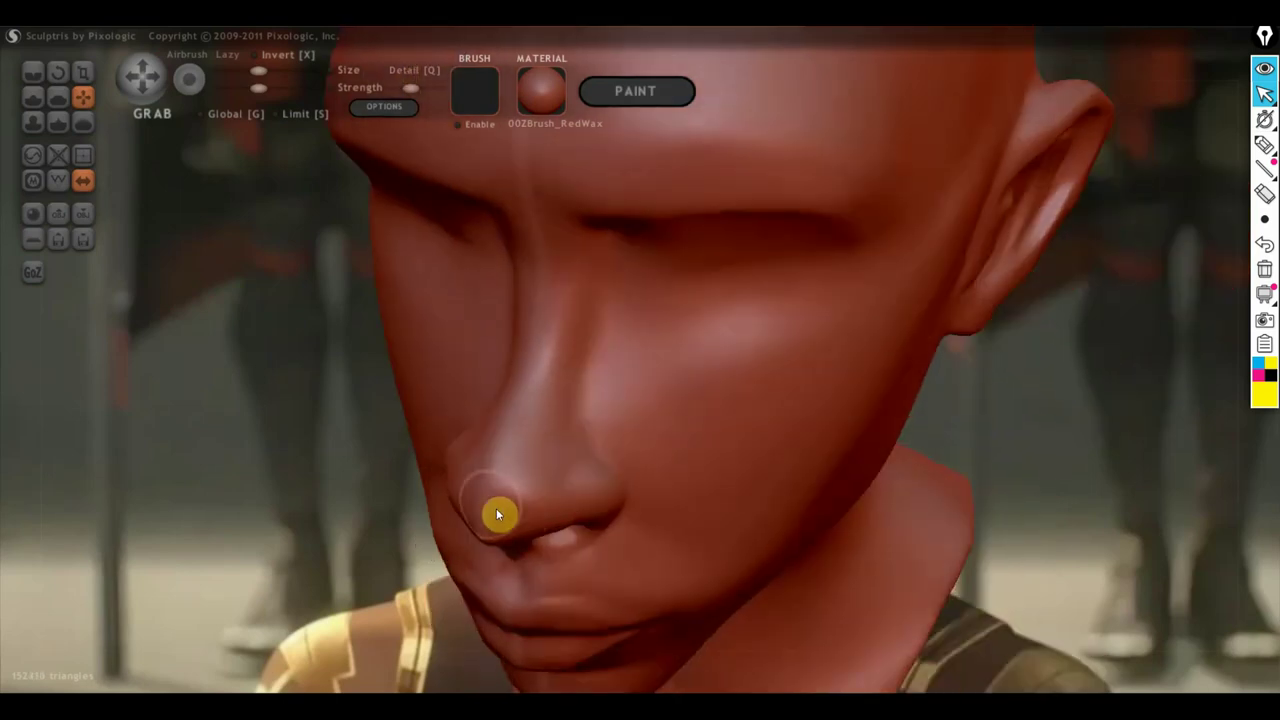
mouse_move(693, 451)
right_mouse_down()
mouse_move(766, 458)
mouse_move(852, 362)
right_mouse_up()
scroll(840, 420, "down", 3)
mouse_move(837, 405)
right_mouse_down("alt")
mouse_move(650, 427)
mouse_move(377, 419)
mouse_move(489, 402)
mouse_move(557, 364)
right_mouse_up("alt")
scroll(503, 397, "up", 2)
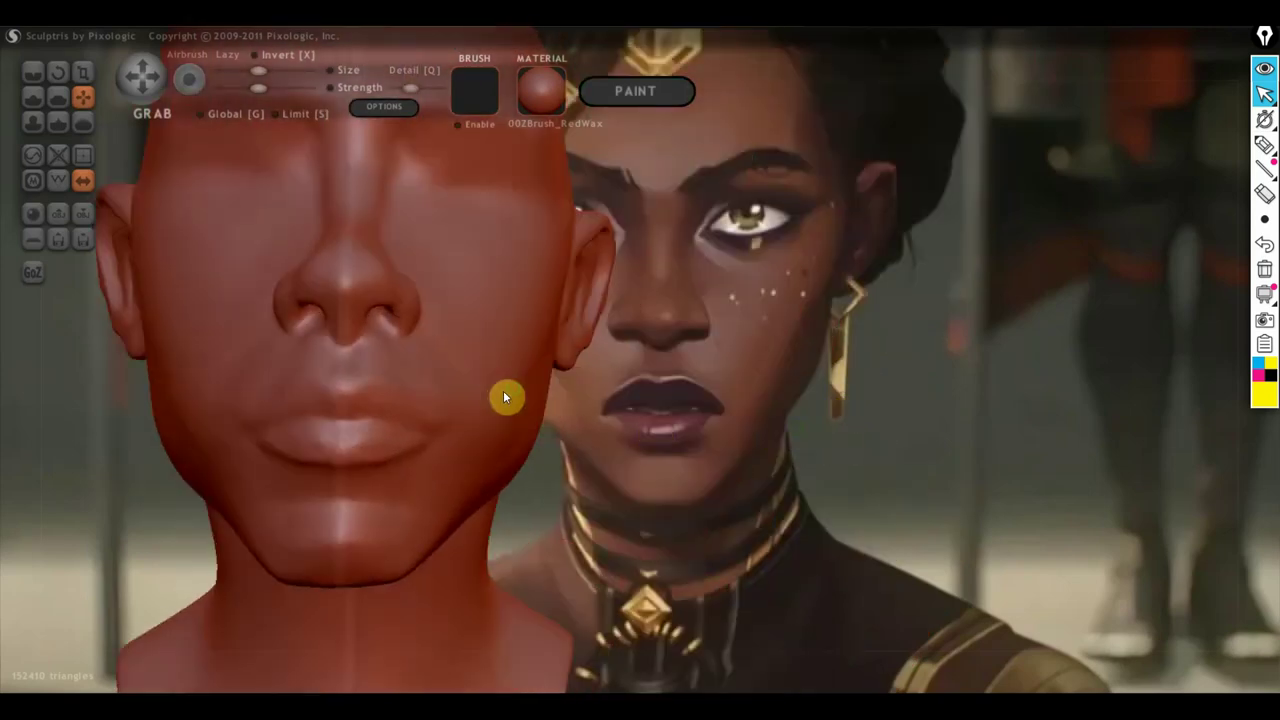
mouse_move(503, 397)
right_mouse_down()
mouse_move(632, 392)
mouse_move(380, 400)
right_mouse_up()
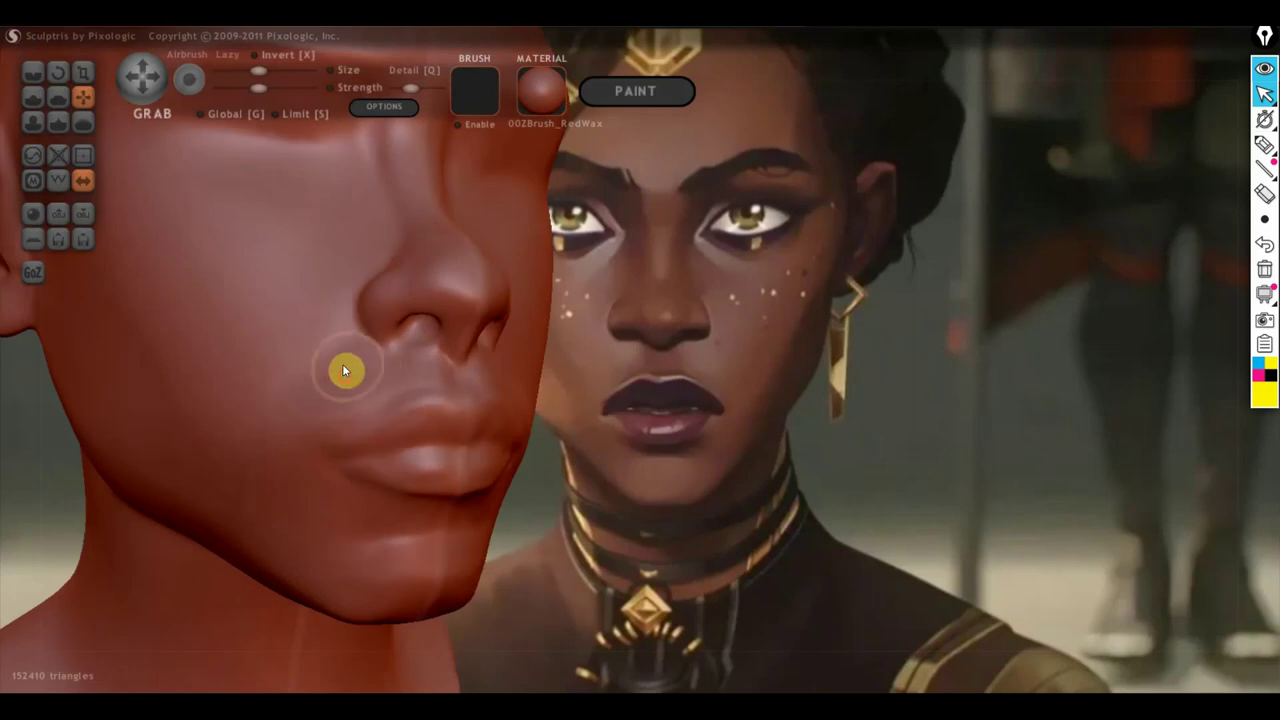
Step: Deepen the nasolabial crease from beside the nose to the mouth with the Crease brush
left_click(32, 72)
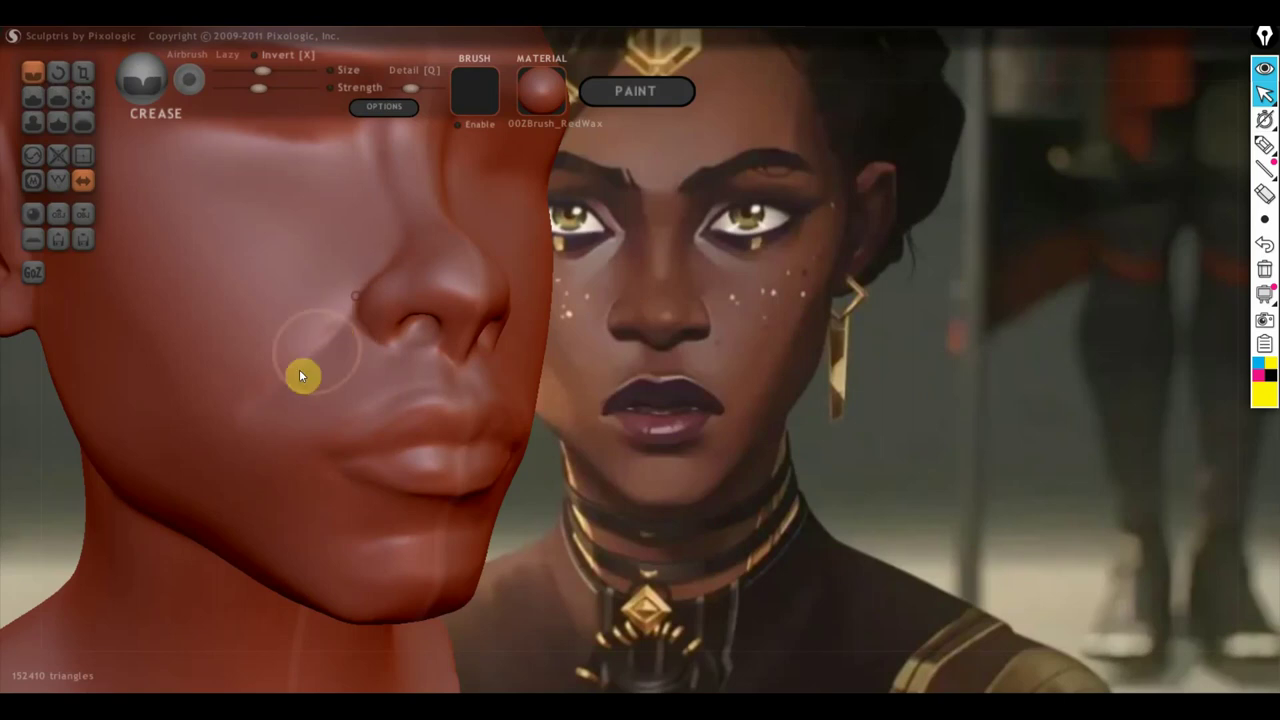
mouse_move(123, 349)
right_mouse_down()
mouse_move(277, 437)
mouse_move(474, 446)
mouse_move(717, 499)
right_mouse_up()
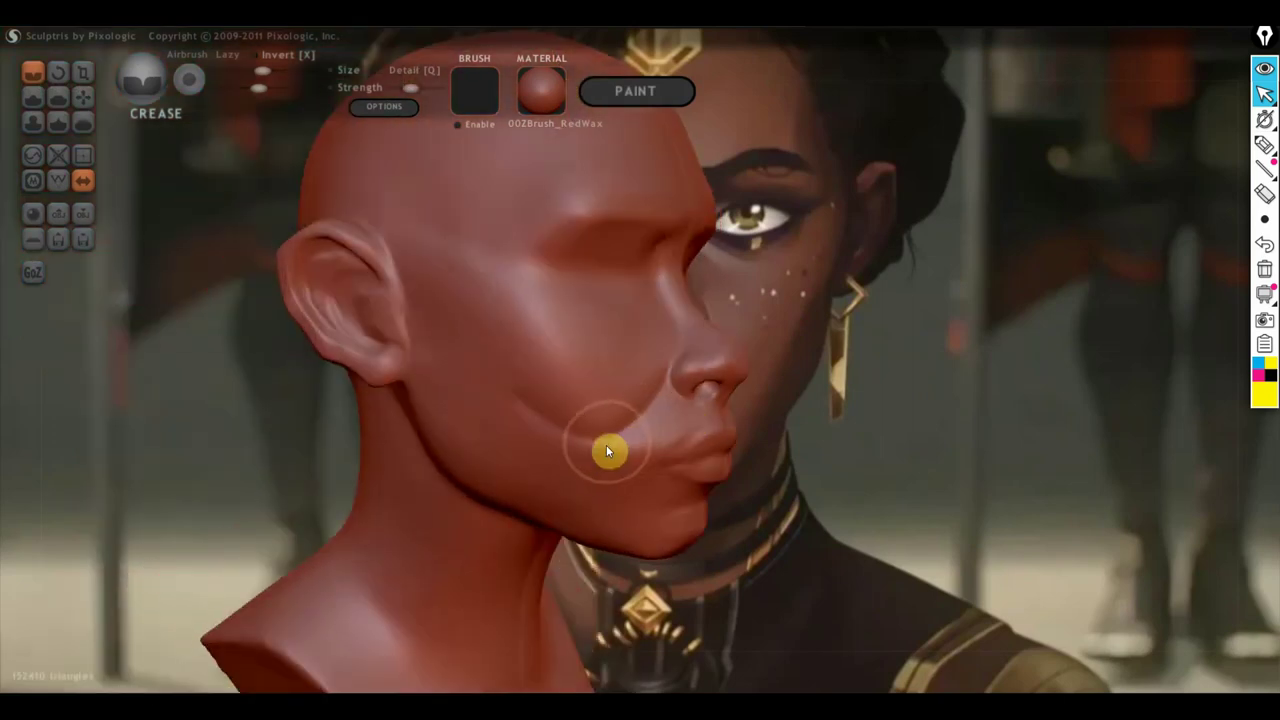
right_click_drag(734, 539, 691, 510)
scroll(694, 511, "up", 2)
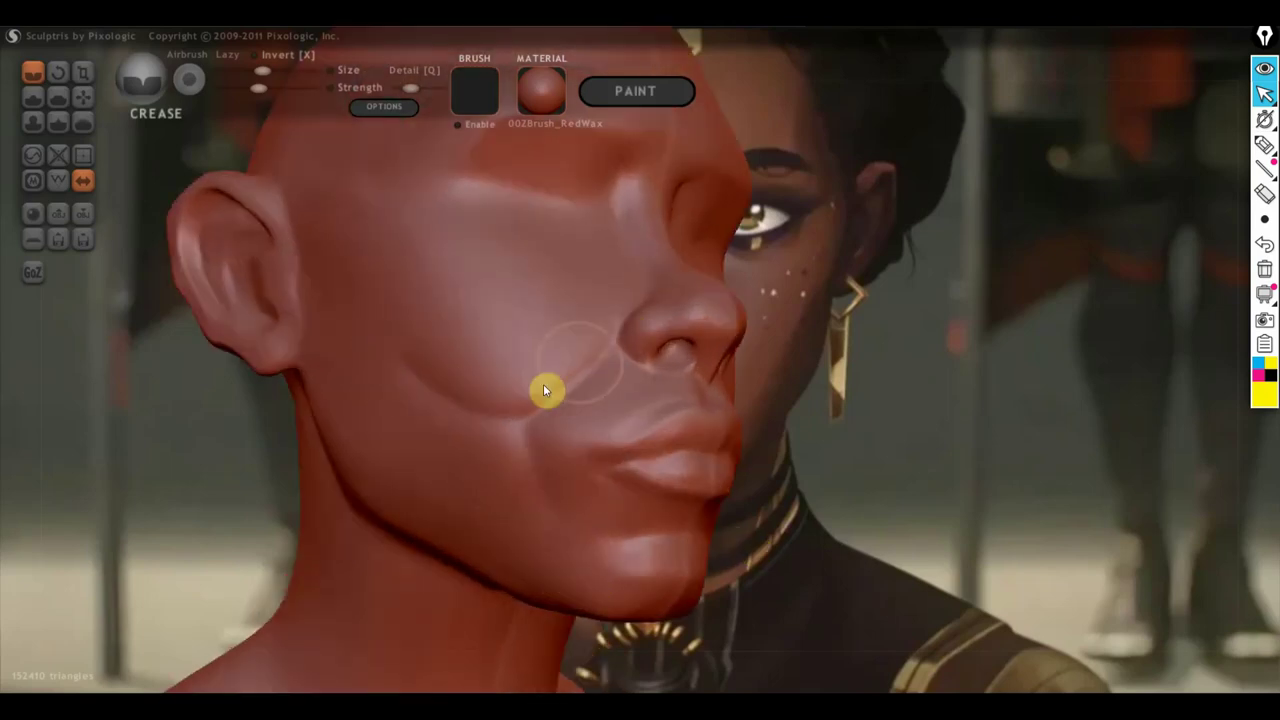
left_click_drag(579, 357, 510, 395)
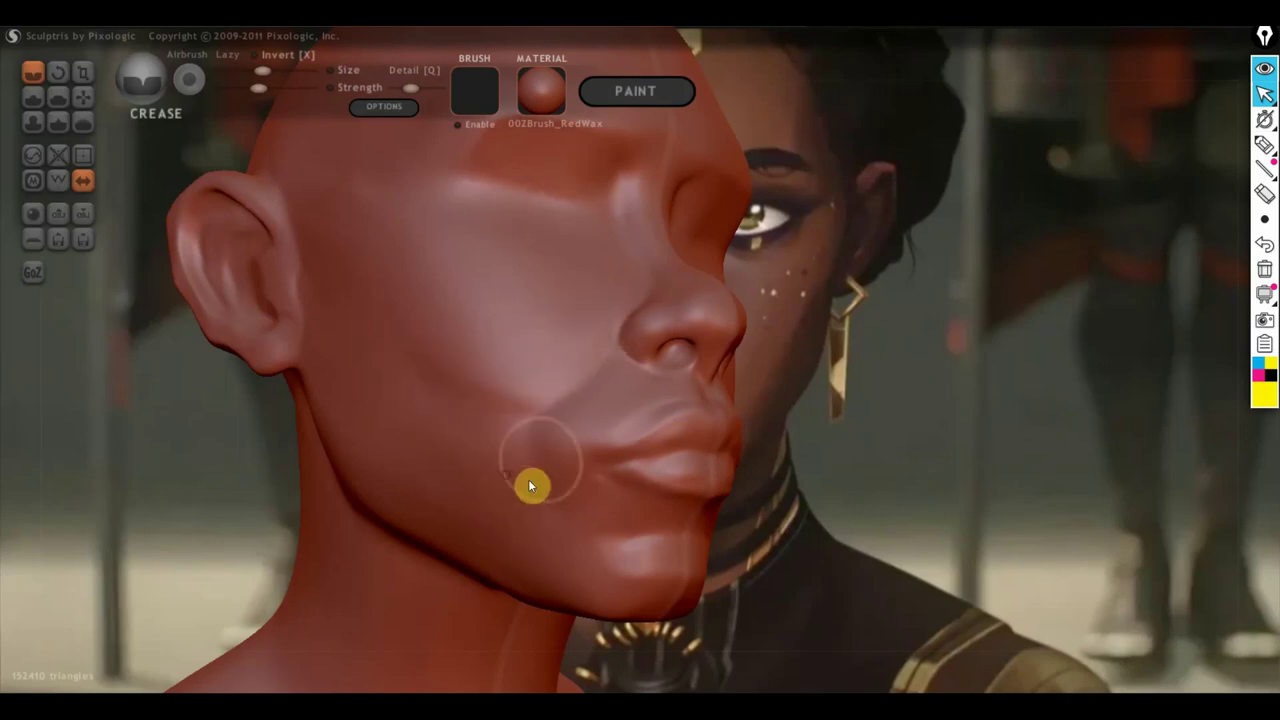
Step: Fill out and smooth the cheek below the crease from a three-quarter view
mouse_move(506, 440)
right_mouse_down()
mouse_move(524, 508)
mouse_move(505, 474)
right_mouse_up()
scroll(437, 526, "down", 2)
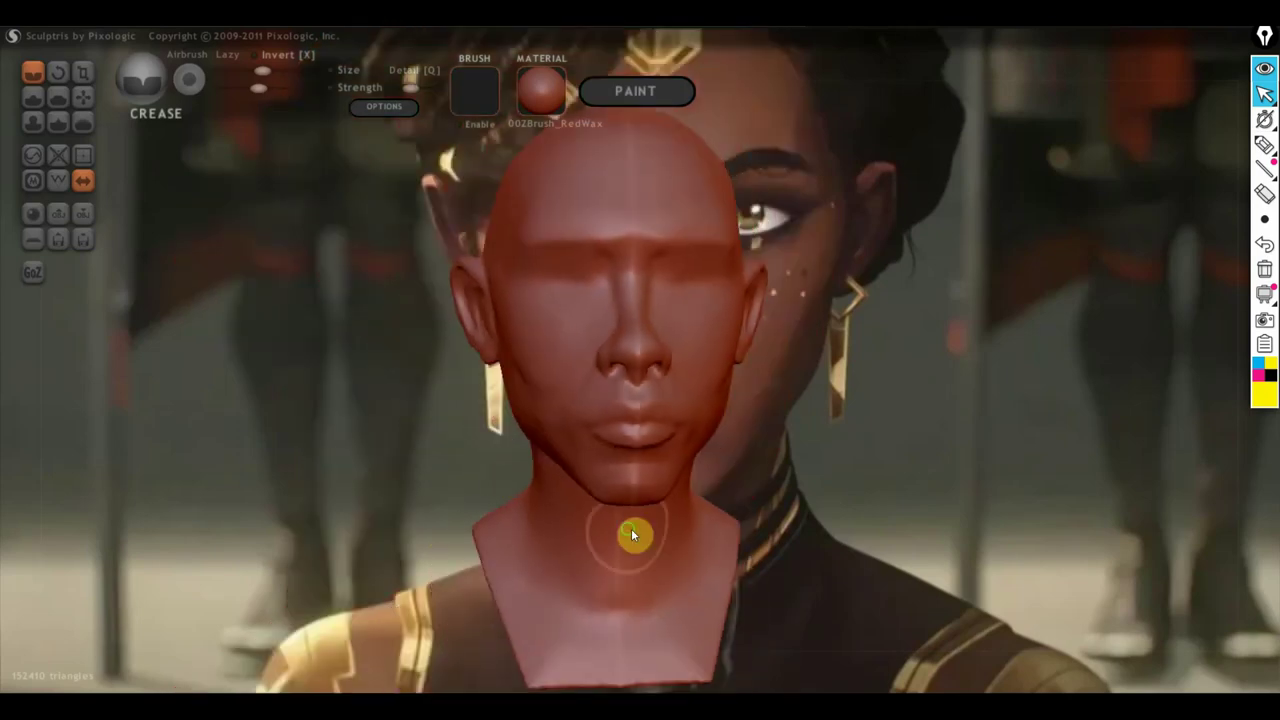
right_click_drag(620, 523, 787, 516)
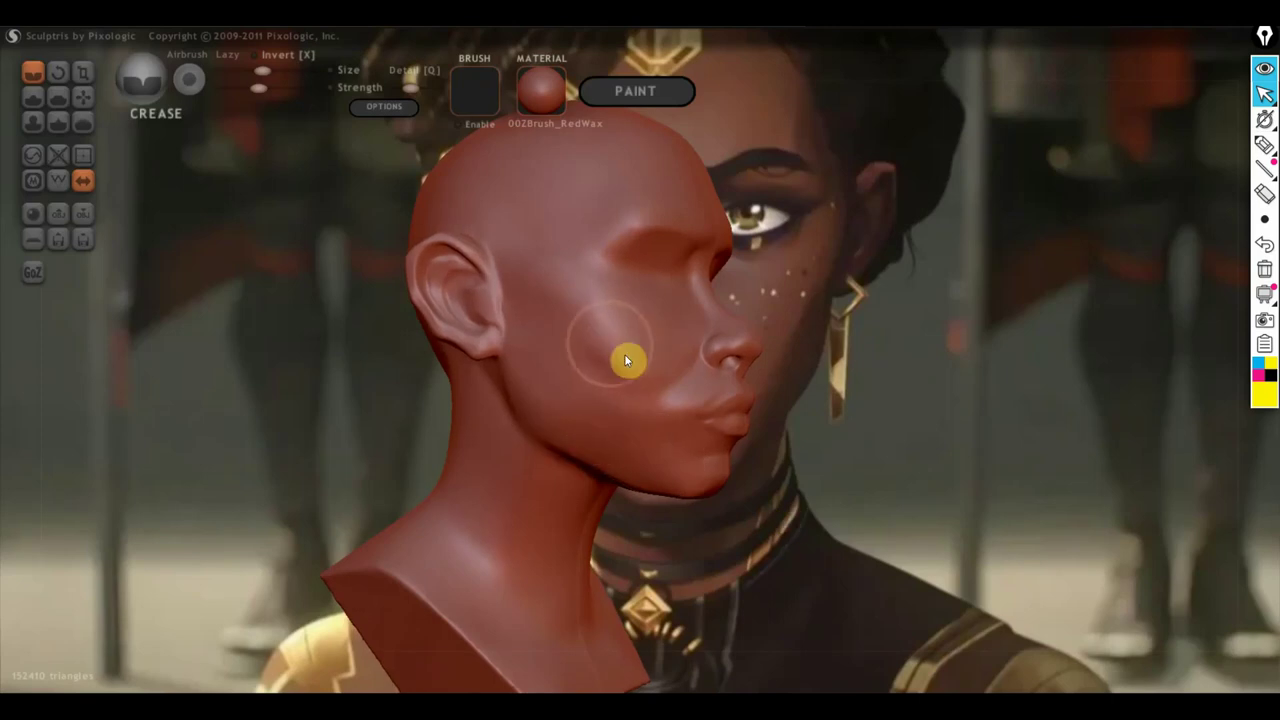
left_click_drag(624, 358, 515, 360)
Step: Snap the head to a front view beside the reference, then zoom in with the Grab brush
left_click(61, 97)
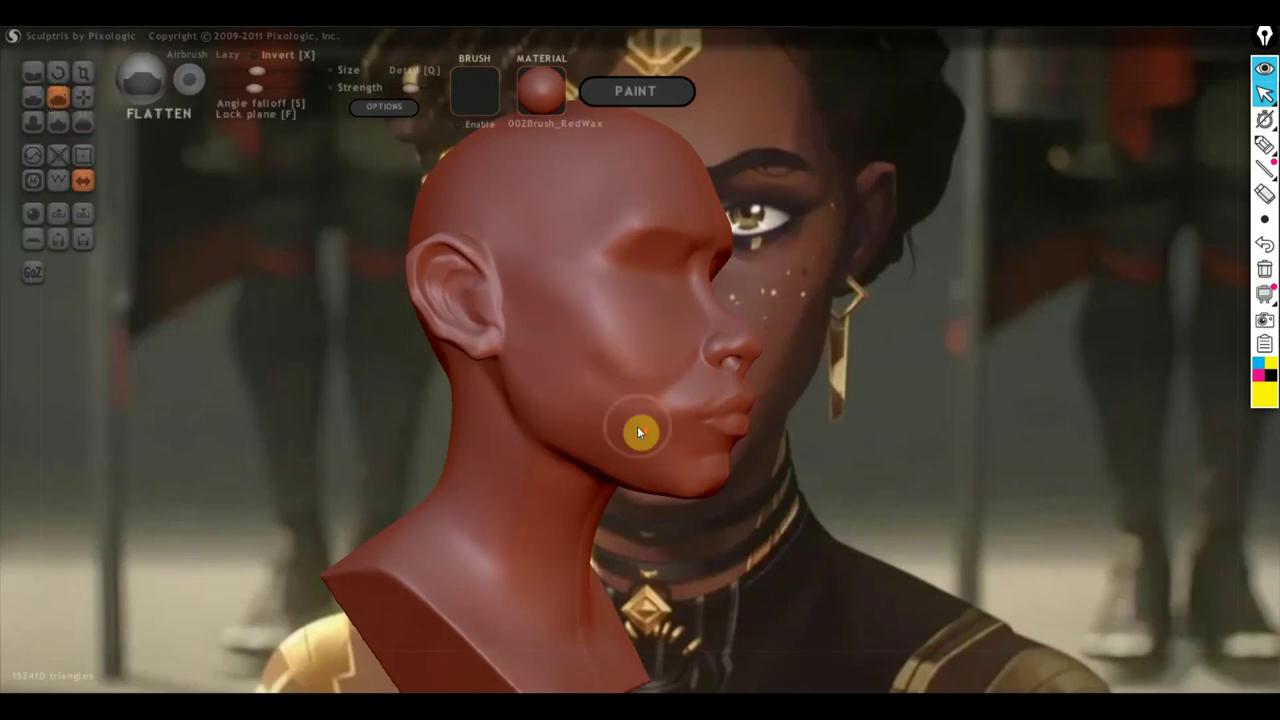
scroll(640, 415, "up", 3)
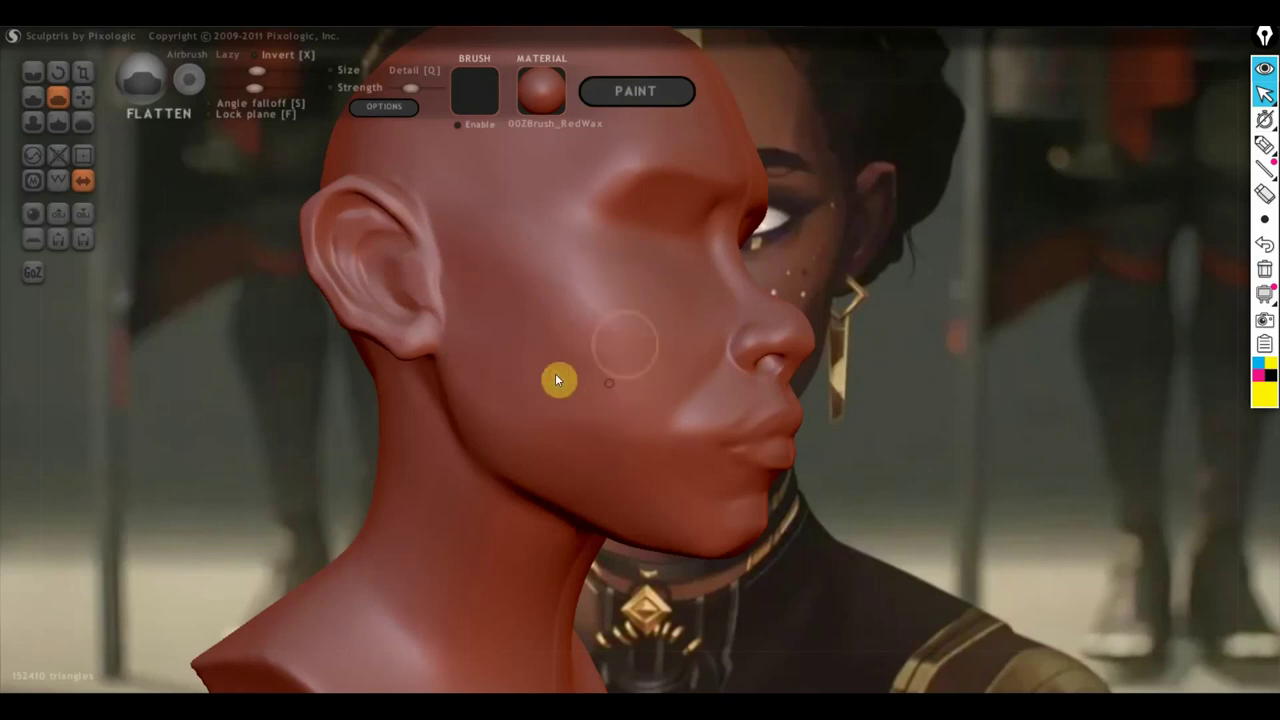
mouse_move(589, 434)
right_mouse_down("shift")
mouse_move(884, 452)
mouse_move(806, 450)
right_mouse_up("shift")
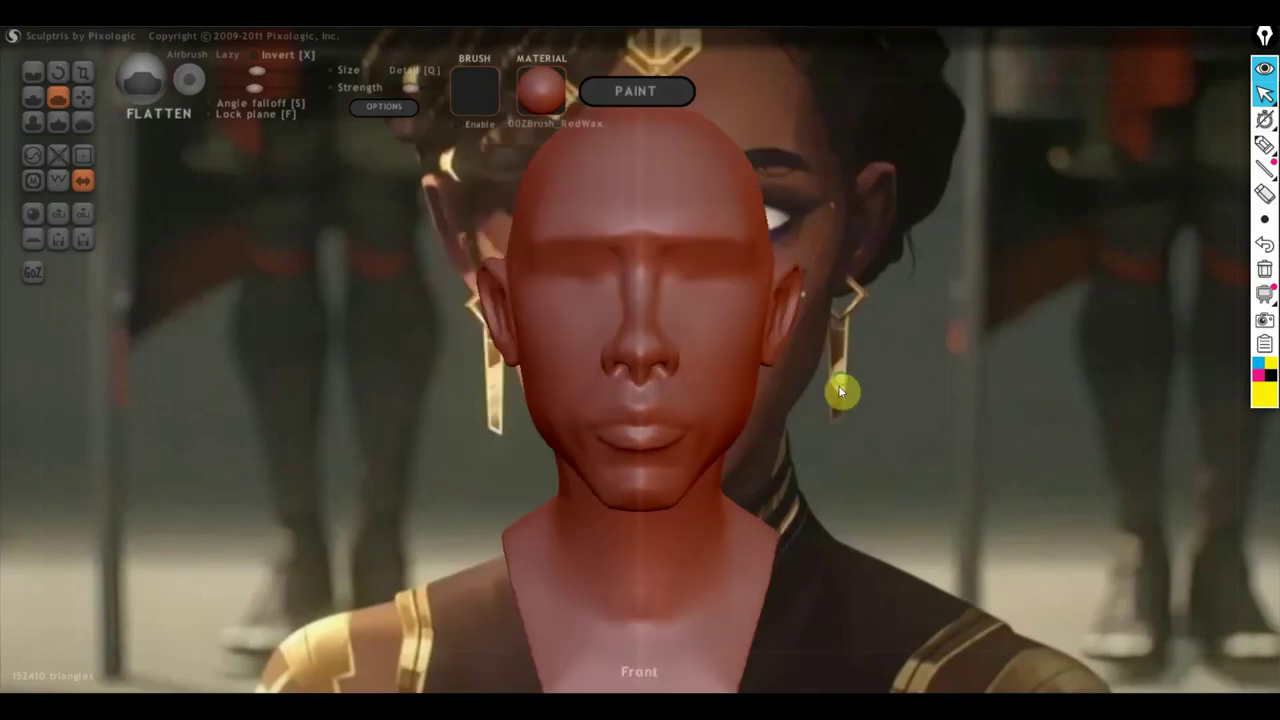
mouse_move(838, 385)
middle_mouse_down()
mouse_move(505, 394)
mouse_move(604, 389)
mouse_move(757, 411)
mouse_move(377, 374)
mouse_move(580, 369)
mouse_move(696, 402)
middle_mouse_up()
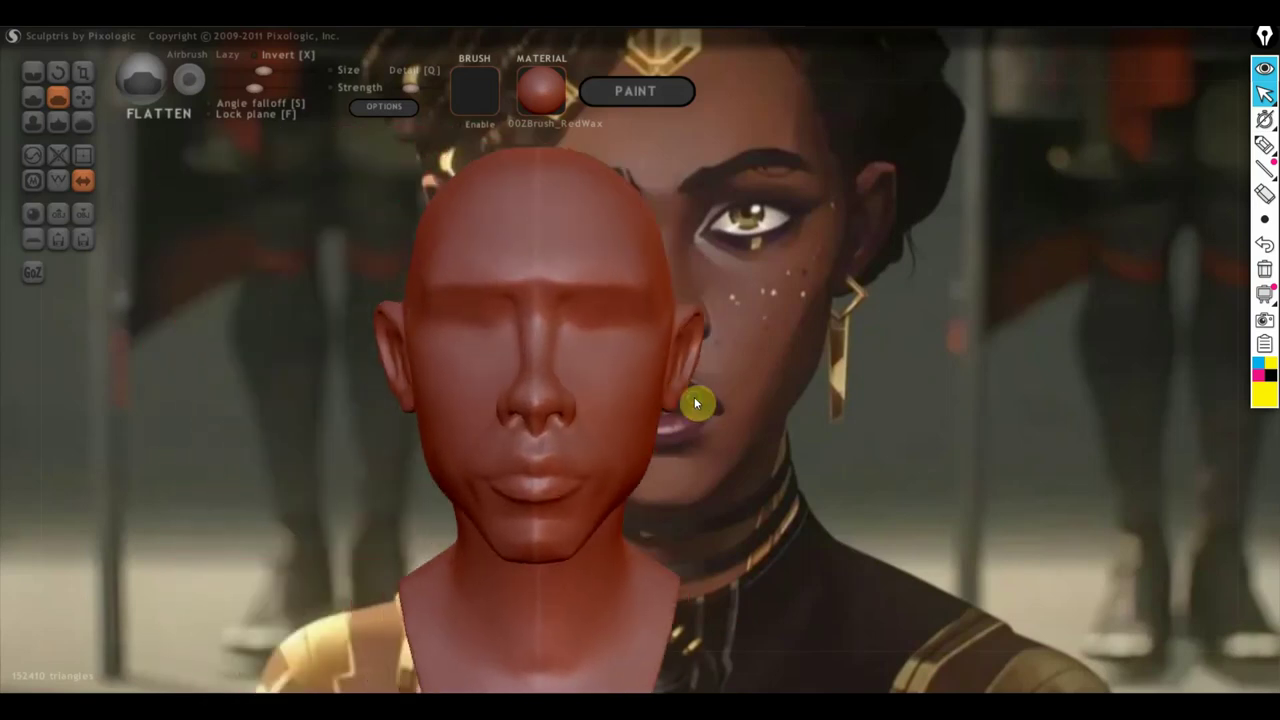
left_click(83, 96)
scroll(537, 410, "up", 3)
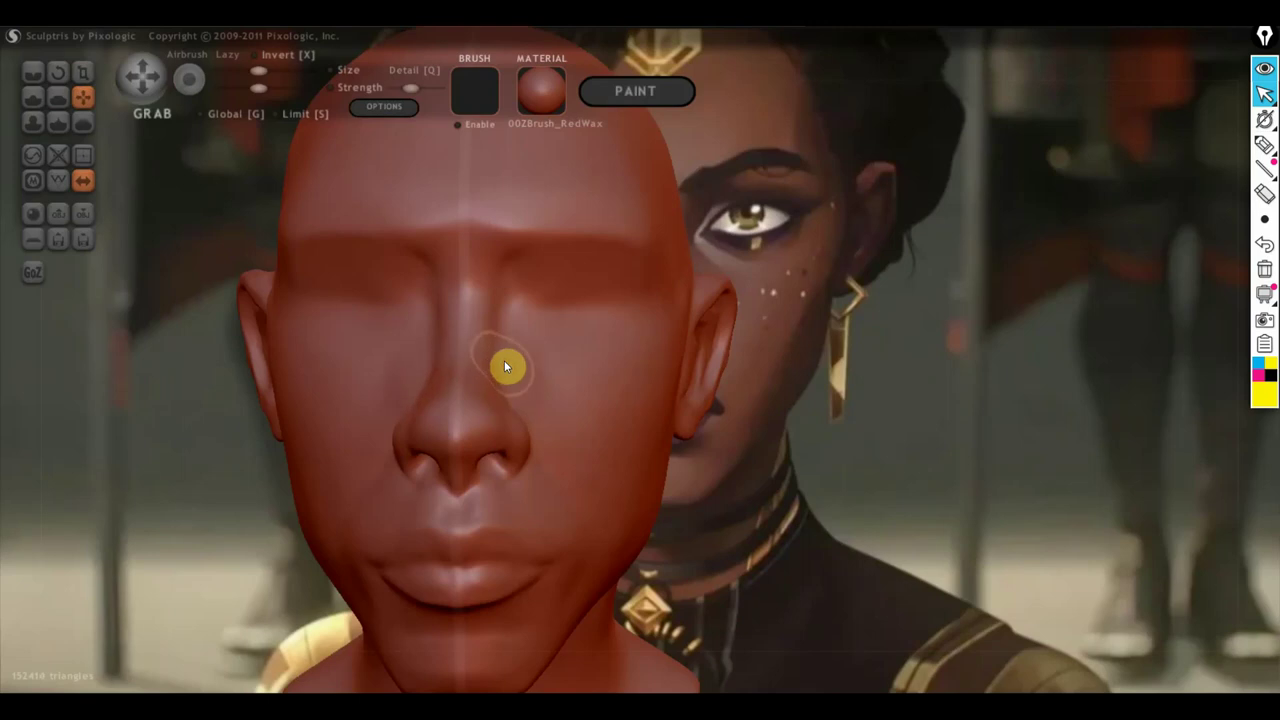
Step: Select the Crease brush and slide the bust left beside the front-facing reference portrait
scroll(540, 385, "down", 3)
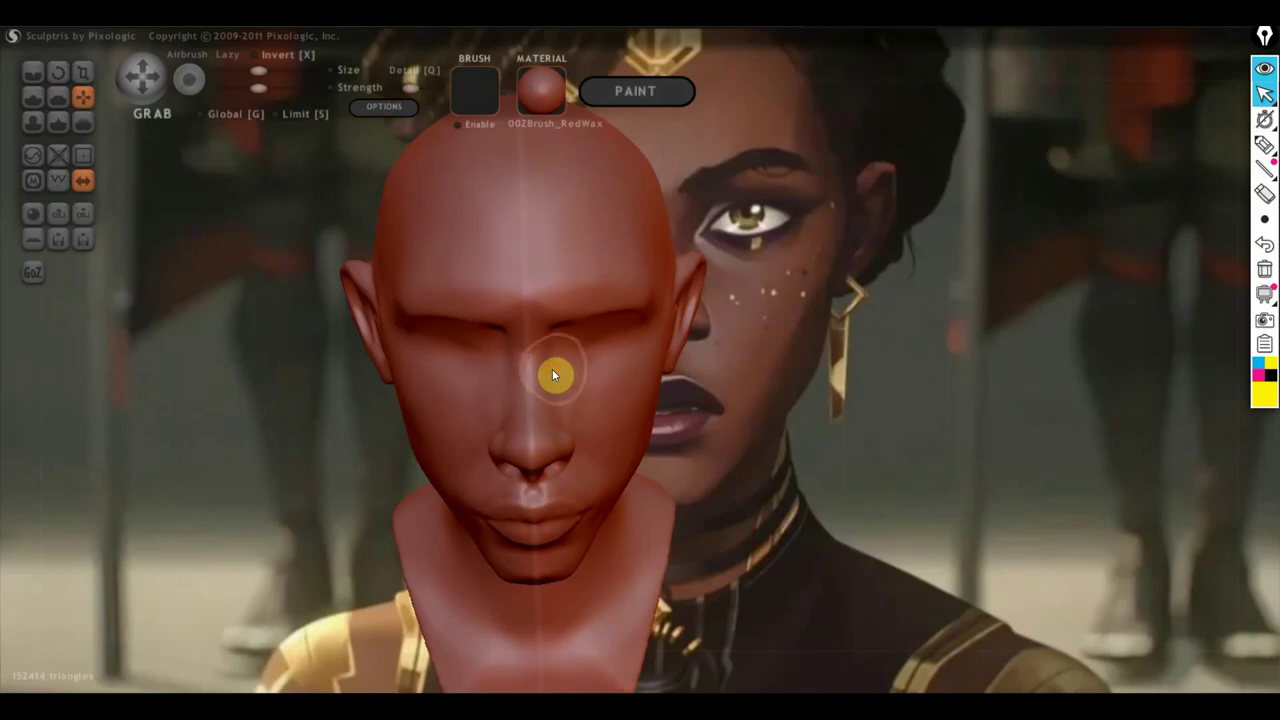
mouse_move(556, 368)
right_mouse_down()
mouse_move(675, 394)
mouse_move(495, 357)
mouse_move(655, 376)
mouse_move(466, 321)
mouse_move(258, 303)
mouse_move(572, 294)
mouse_move(323, 225)
right_mouse_up()
left_click(33, 72)
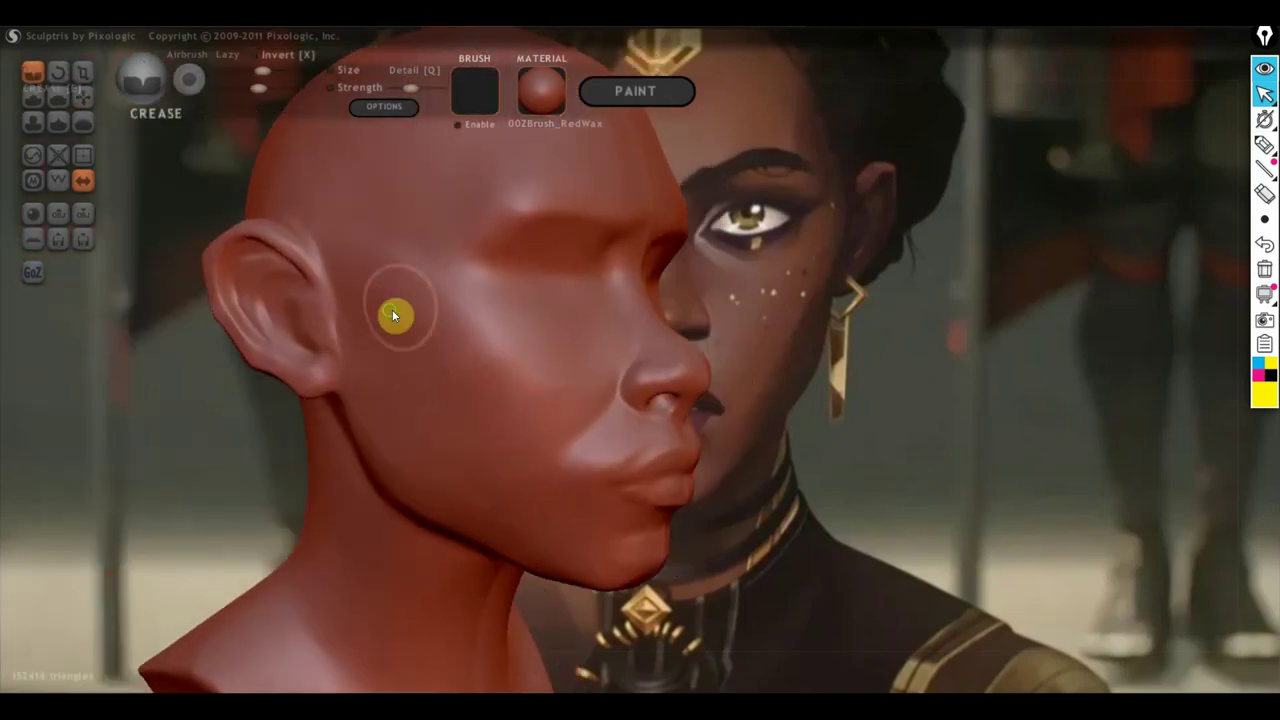
mouse_move(392, 309)
right_mouse_down()
mouse_move(272, 303)
mouse_move(517, 366)
mouse_move(360, 365)
right_mouse_up()
right_click_drag(846, 403, 648, 422, "alt")
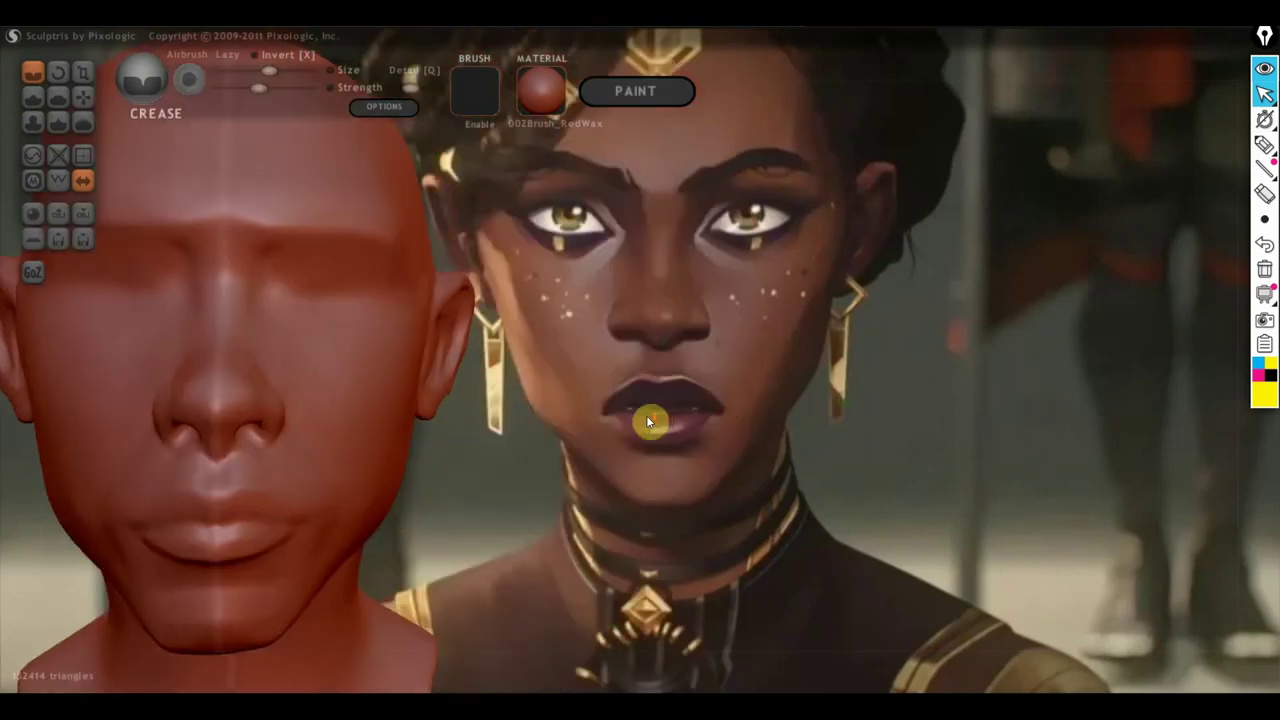
left_click(1262, 148)
mouse_move(712, 188)
left_mouse_down()
mouse_move(692, 240)
mouse_move(748, 284)
mouse_move(814, 229)
mouse_move(814, 243)
mouse_move(814, 214)
mouse_move(748, 194)
mouse_move(737, 251)
mouse_move(766, 277)
mouse_move(780, 243)
mouse_move(775, 258)
mouse_move(720, 262)
mouse_move(705, 248)
left_mouse_up()
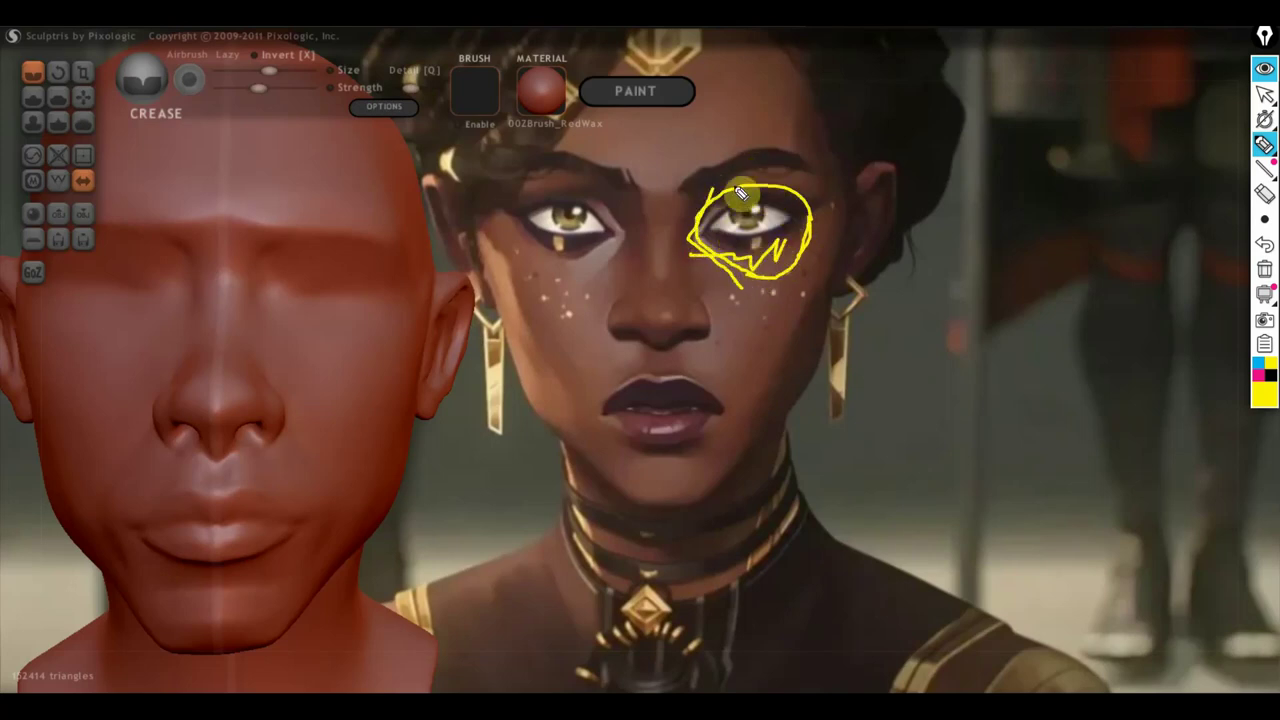
mouse_move(737, 194)
left_mouse_down()
mouse_move(829, 206)
mouse_move(808, 177)
mouse_move(740, 205)
left_mouse_up()
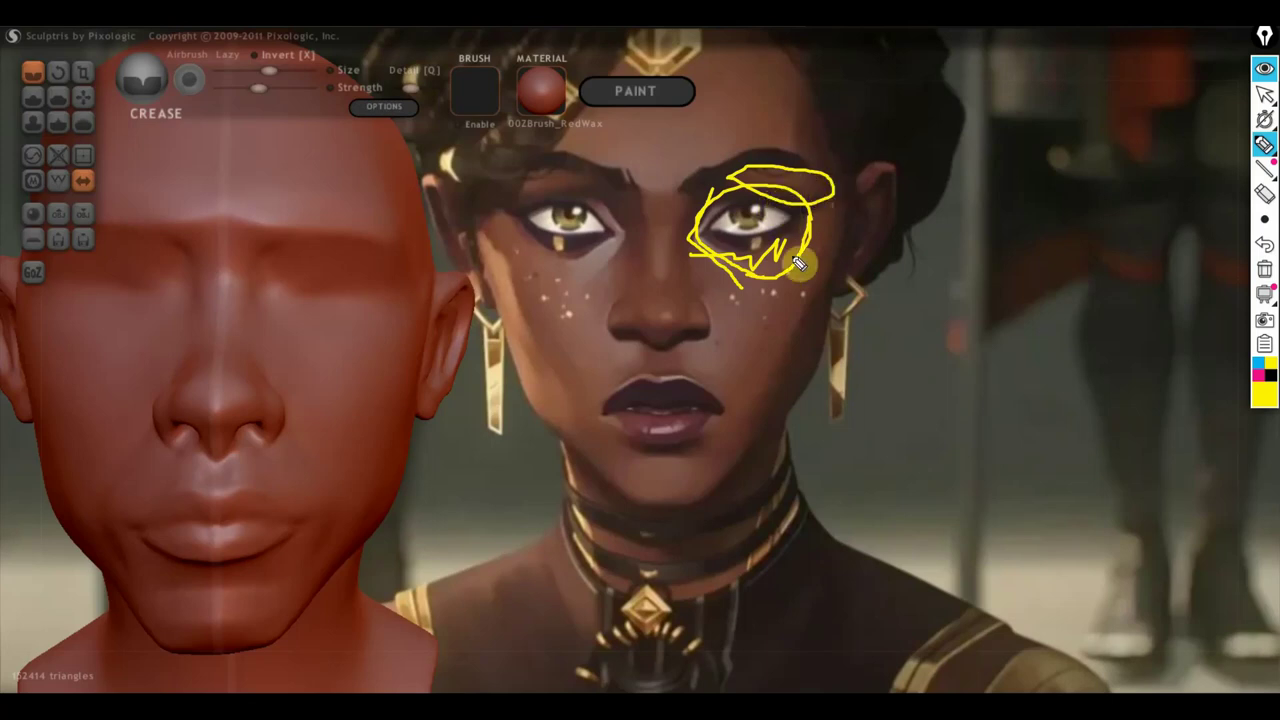
left_click(1264, 269)
mouse_move(1264, 94)
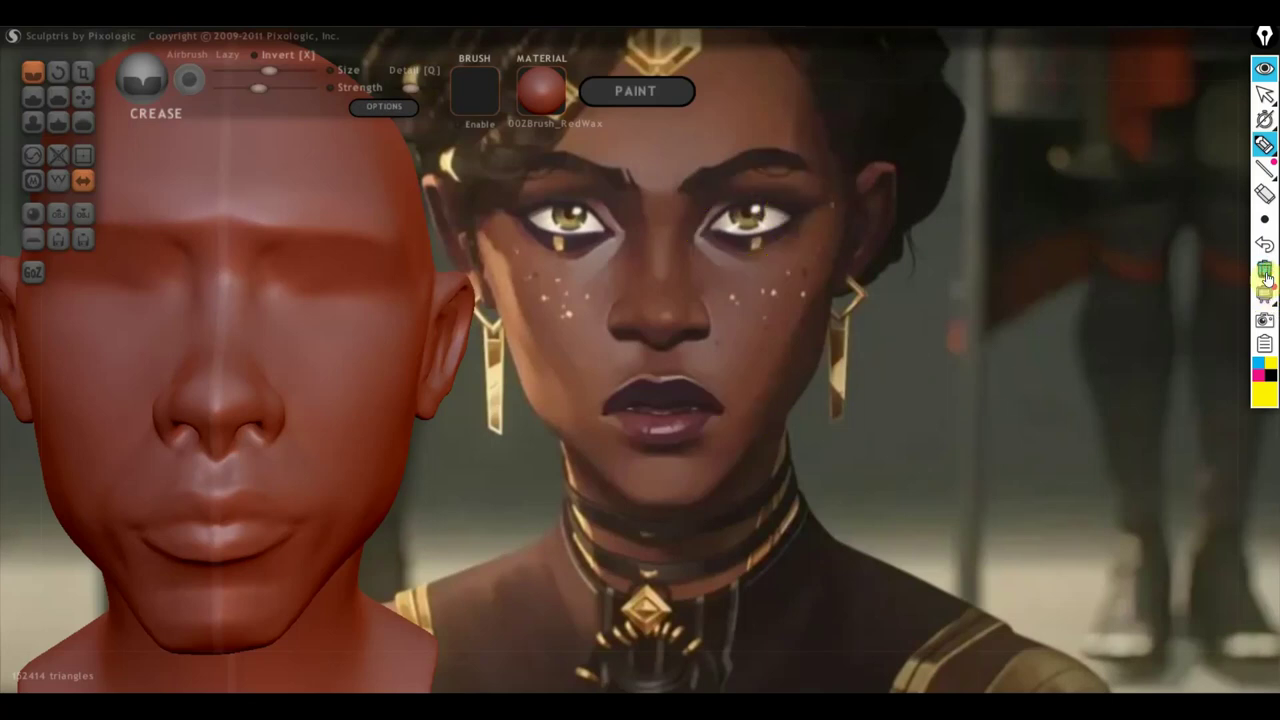
Step: Exit annotation mode and zoom in close on the bust's face
left_click(1265, 94)
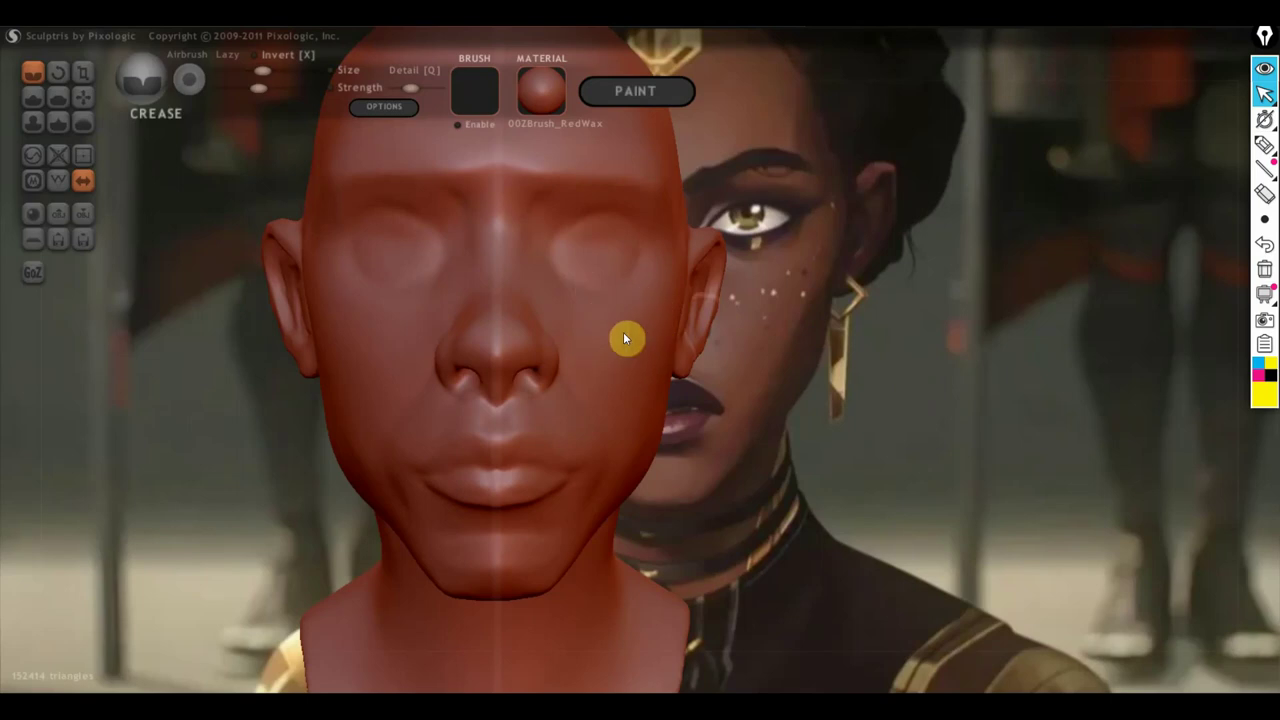
scroll(745, 360, "up", 2)
scroll(740, 370, "up", 3)
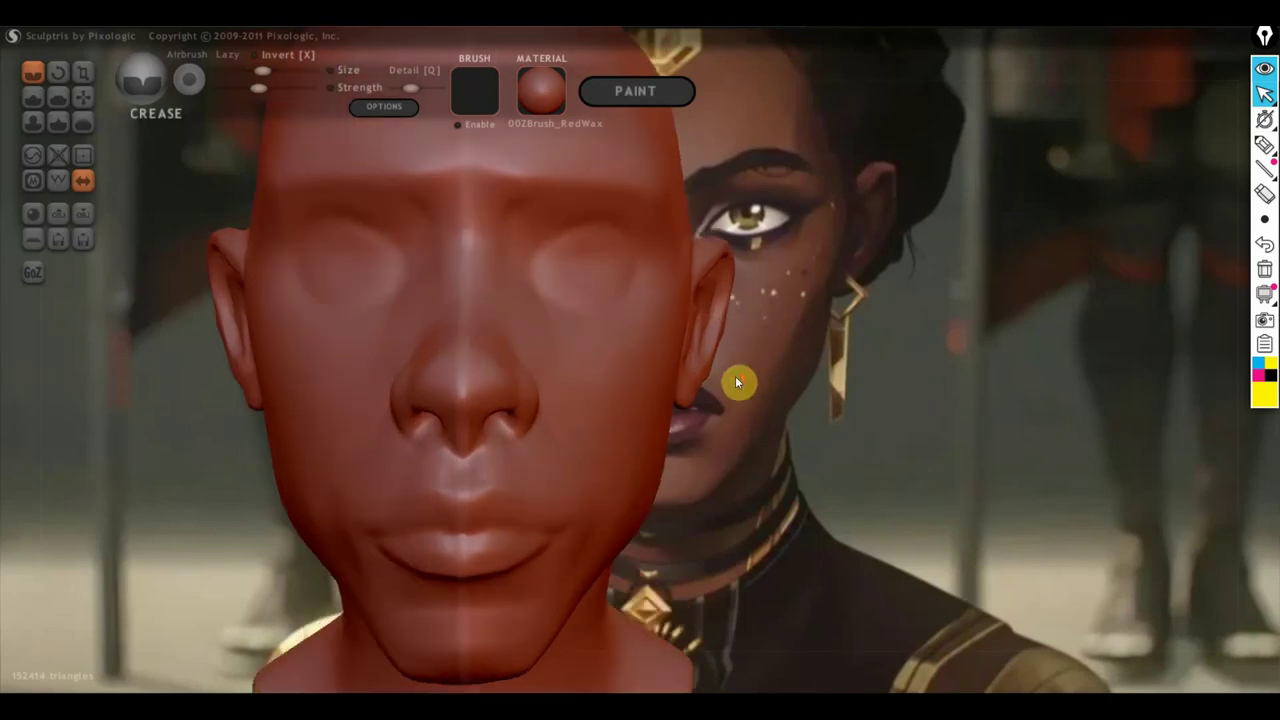
Step: Build up rounded eyelid and brow ridges around both eye sockets with the Draw brush
left_click(40, 97)
scroll(584, 273, "down", 2)
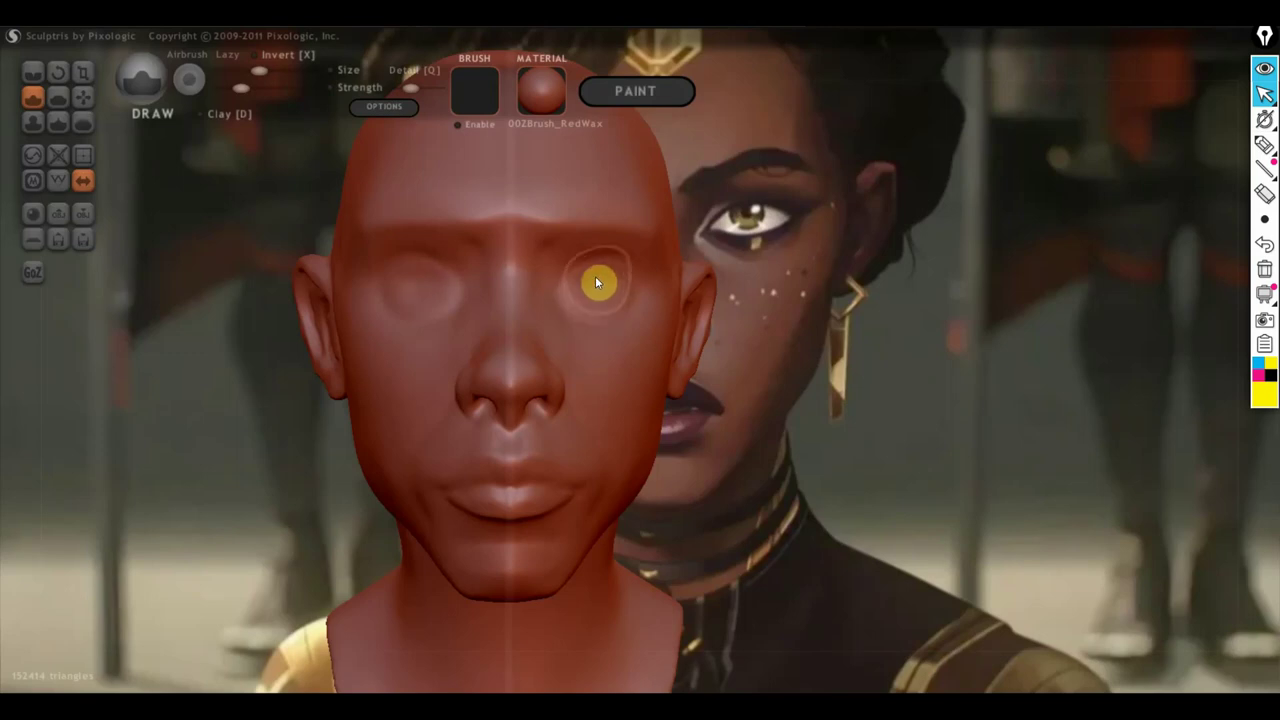
mouse_move(595, 276)
left_mouse_down()
mouse_move(620, 288)
mouse_move(568, 302)
mouse_move(591, 271)
mouse_move(612, 283)
left_mouse_up()
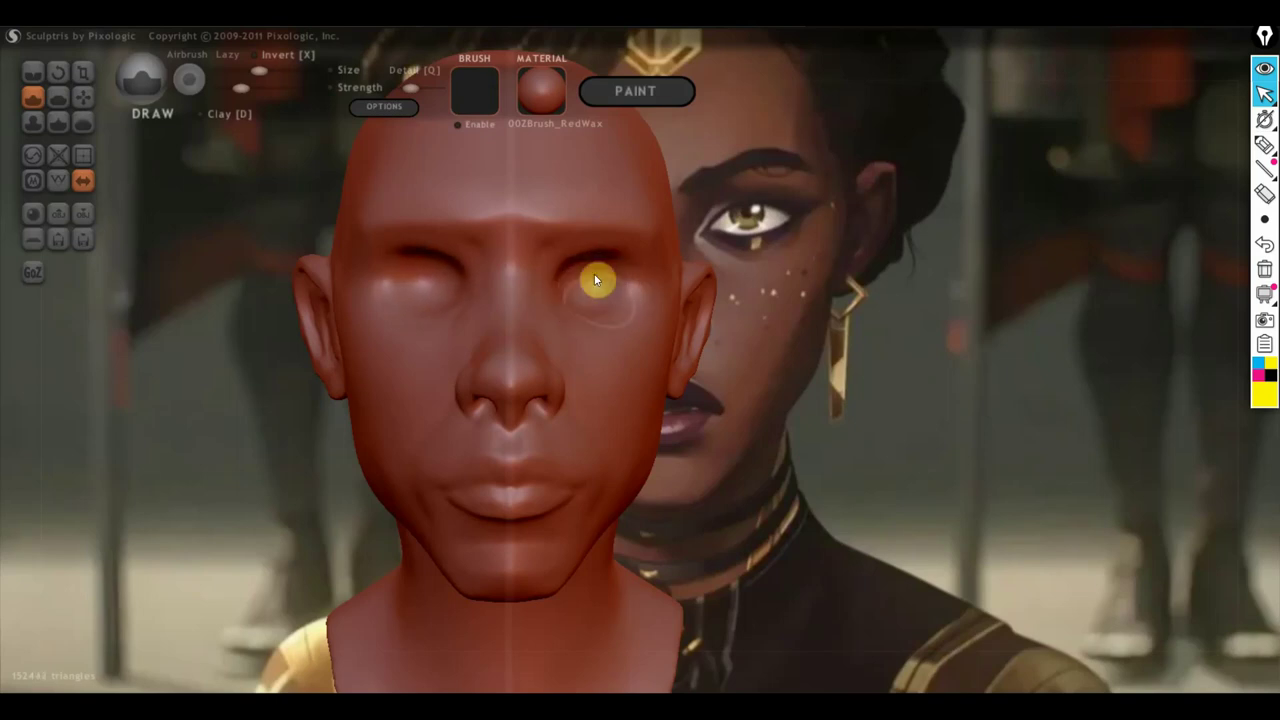
scroll(645, 302, "up", 3)
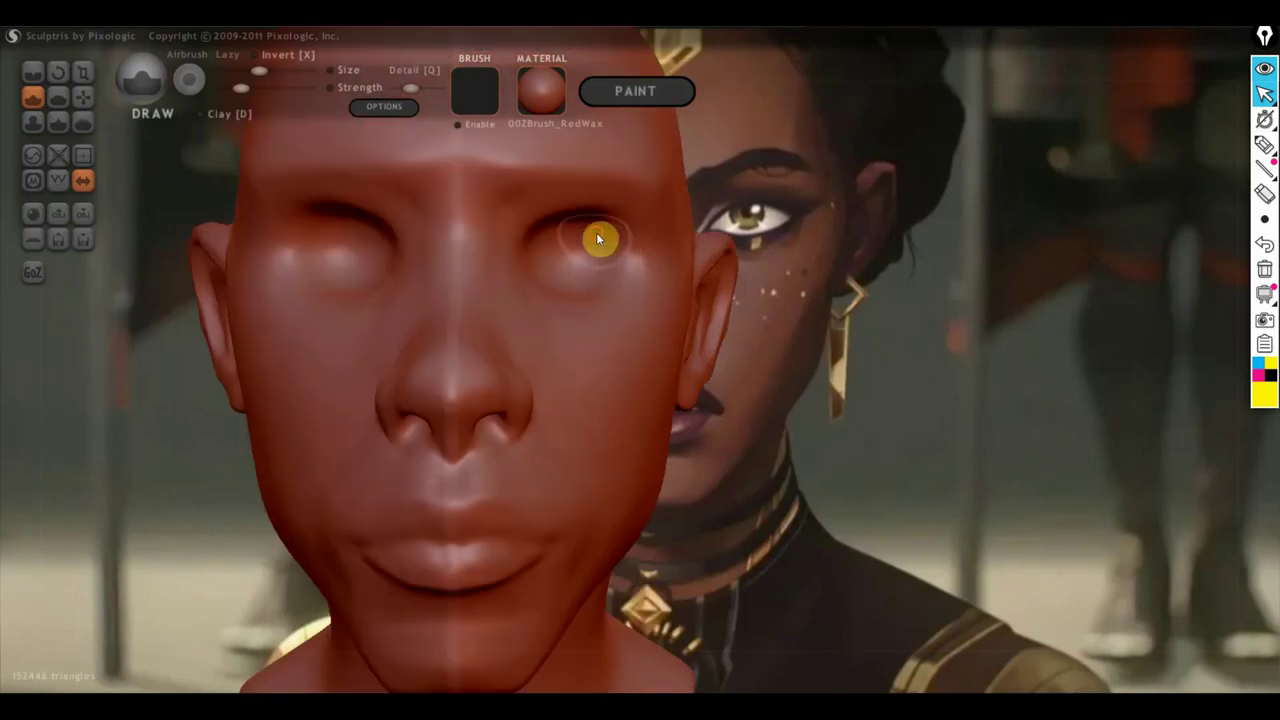
mouse_move(597, 240)
left_mouse_down()
mouse_move(592, 280)
mouse_move(608, 231)
left_mouse_up()
mouse_move(580, 277)
left_mouse_down()
mouse_move(571, 234)
mouse_move(558, 237)
left_mouse_up()
mouse_move(592, 250)
right_mouse_down()
mouse_move(566, 194)
mouse_move(592, 259)
right_mouse_up()
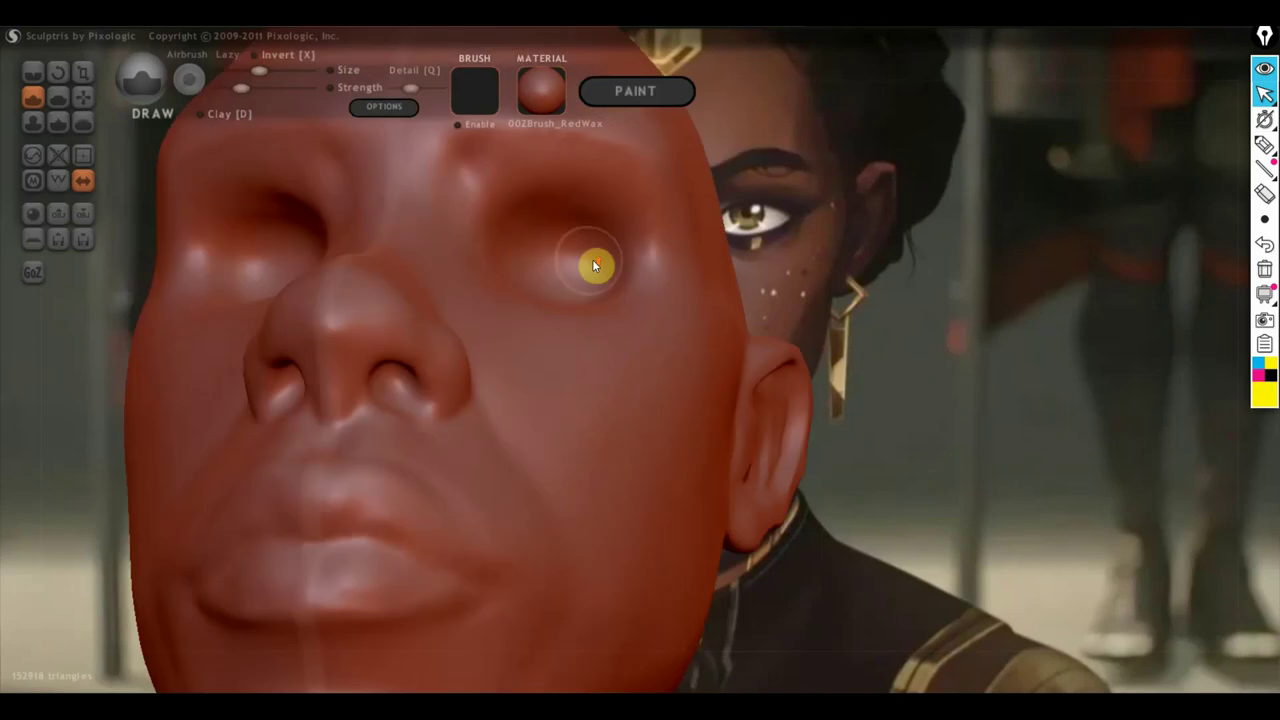
mouse_move(601, 244)
left_mouse_down()
mouse_move(531, 240)
mouse_move(580, 234)
mouse_move(534, 246)
left_mouse_up()
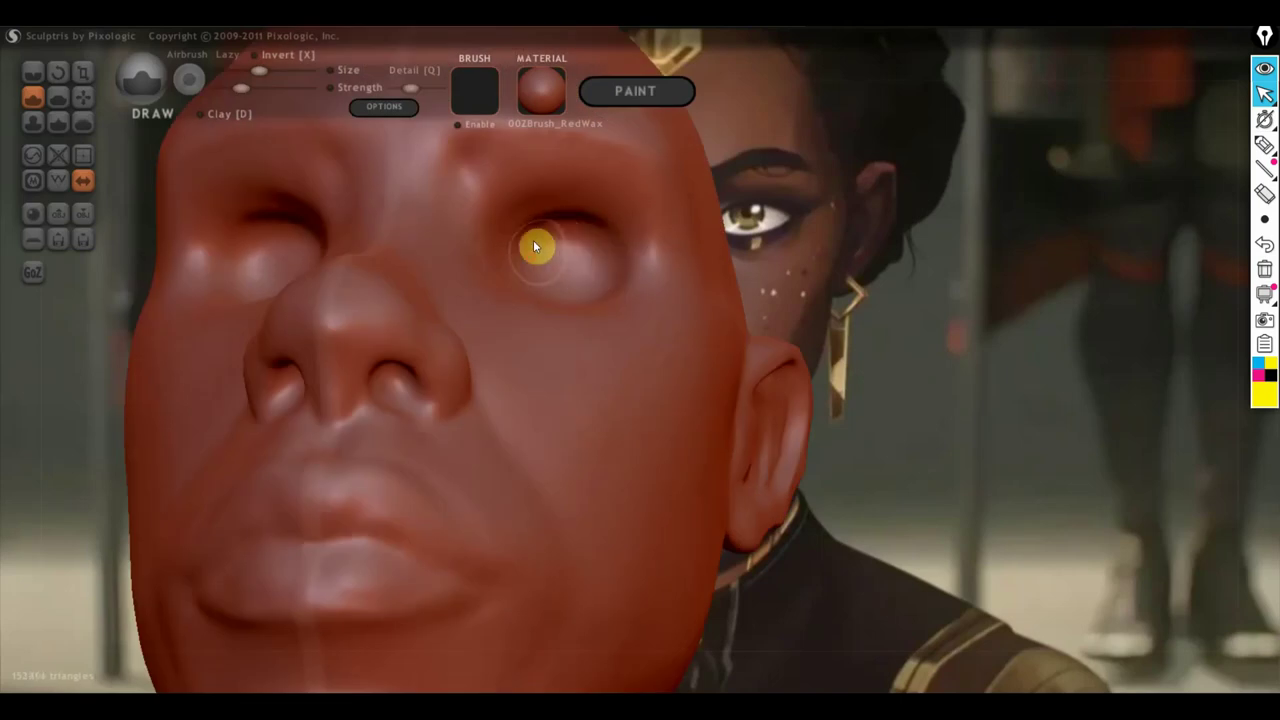
mouse_move(534, 246)
right_mouse_down()
mouse_move(569, 420)
mouse_move(591, 313)
right_mouse_up()
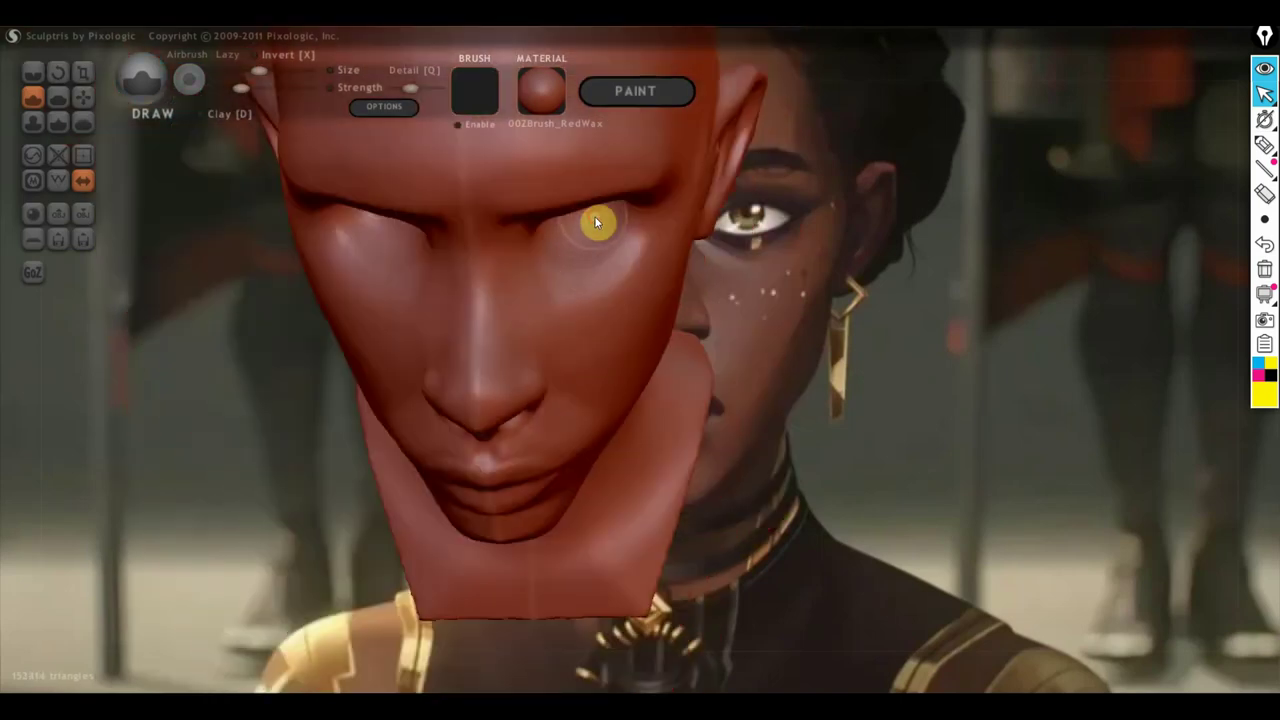
left_click_drag(595, 221, 575, 238)
Step: Orbit through three-quarter and profile views, ending on an exact front view of the eyes
mouse_move(564, 235)
right_mouse_down()
mouse_move(624, 253)
mouse_move(636, 177)
mouse_move(918, 368)
mouse_move(919, 401)
mouse_move(932, 396)
mouse_move(770, 401)
right_mouse_up()
scroll(825, 304, "up", 2)
scroll(928, 393, "up", 2)
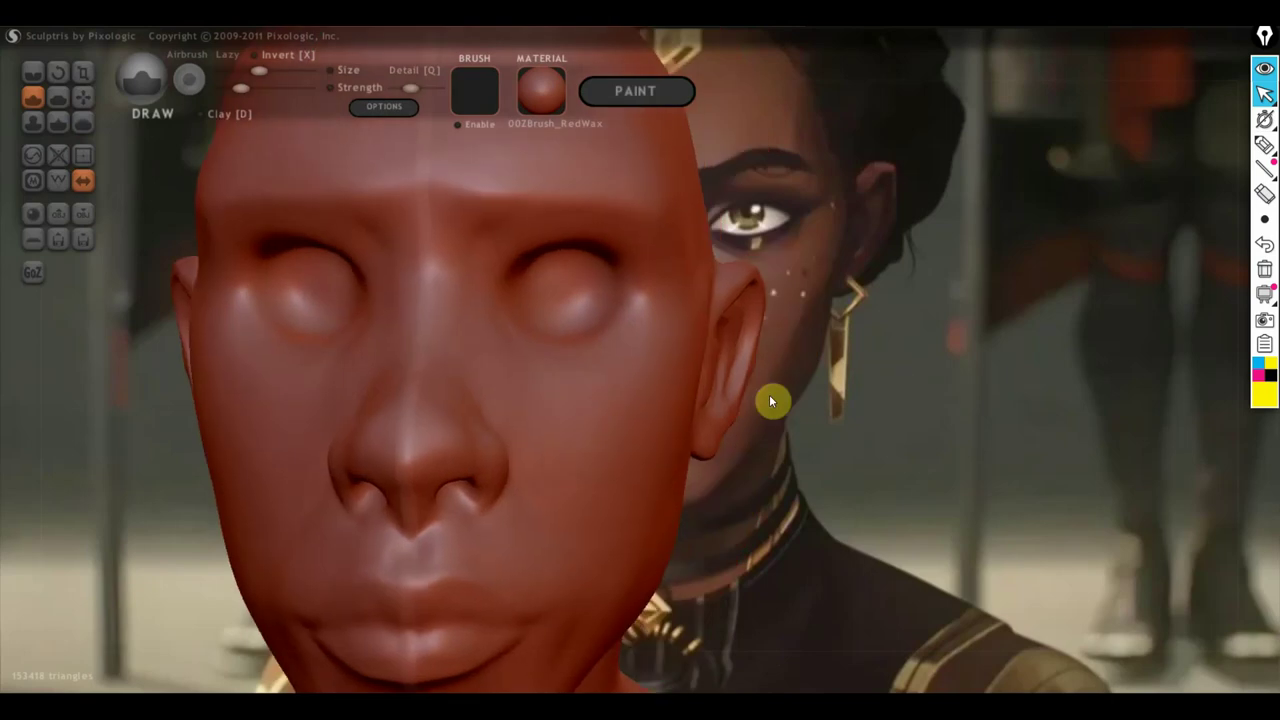
scroll(771, 400, "down", 3)
mouse_move(860, 463)
right_mouse_down()
mouse_move(931, 476)
mouse_move(848, 487)
right_mouse_up()
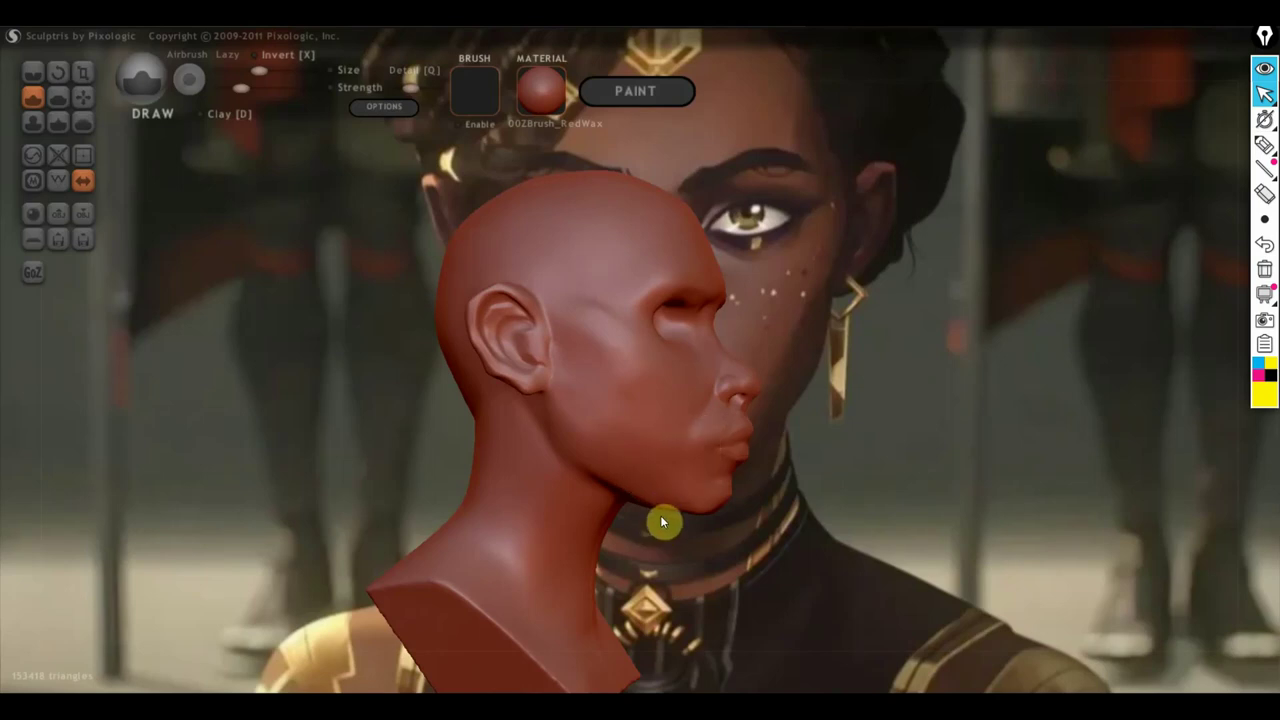
right_click_drag(750, 478, 812, 495)
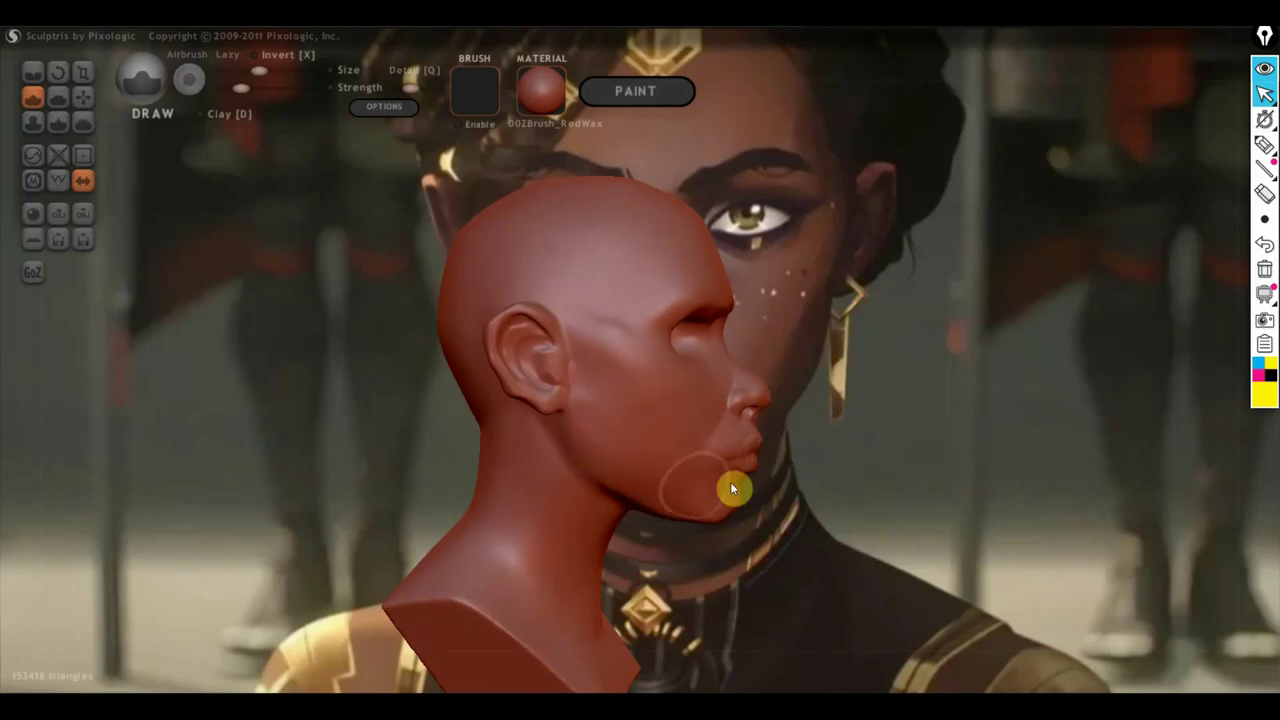
mouse_move(757, 480)
right_mouse_down()
mouse_move(794, 549)
mouse_move(659, 458)
mouse_move(594, 543)
right_mouse_up()
scroll(594, 543, "up", 2)
scroll(646, 434, "up", 2)
scroll(720, 377, "up", 2)
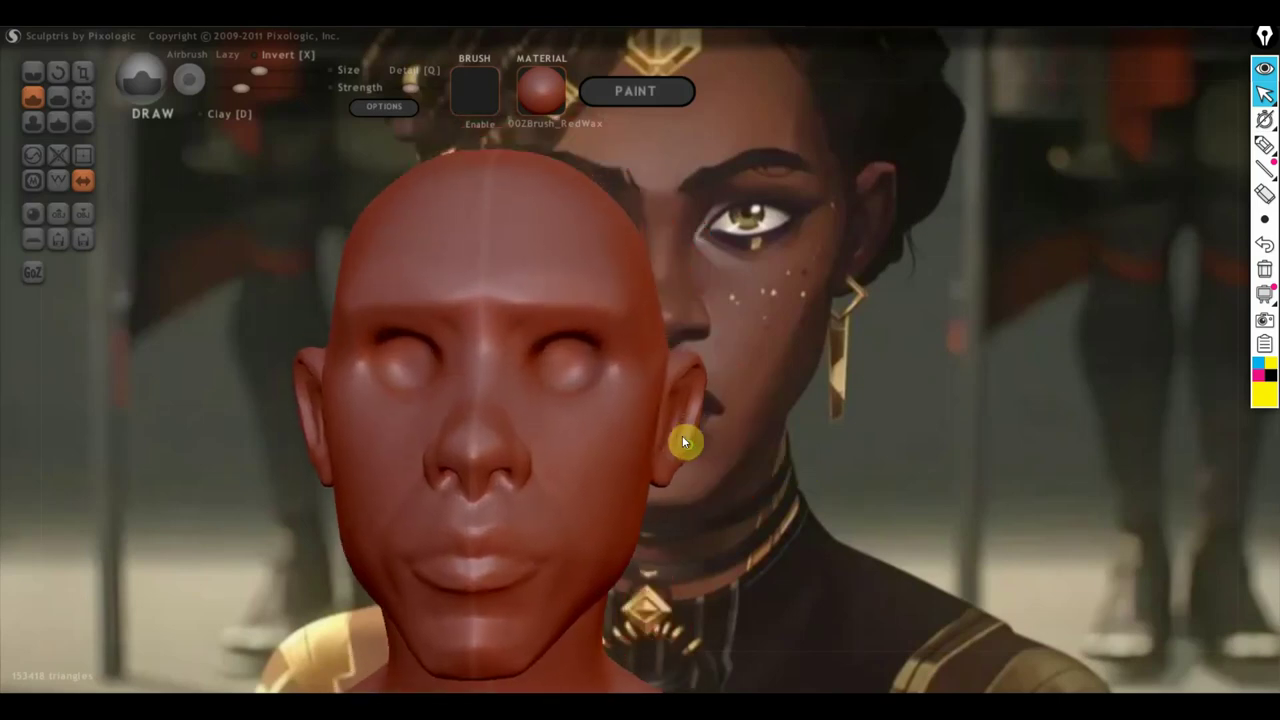
mouse_move(774, 420)
right_mouse_down("shift")
mouse_move(780, 431)
mouse_move(860, 407)
mouse_move(757, 397)
mouse_move(701, 412)
mouse_move(729, 418)
right_mouse_up("shift")
scroll(858, 399, "up", 2)
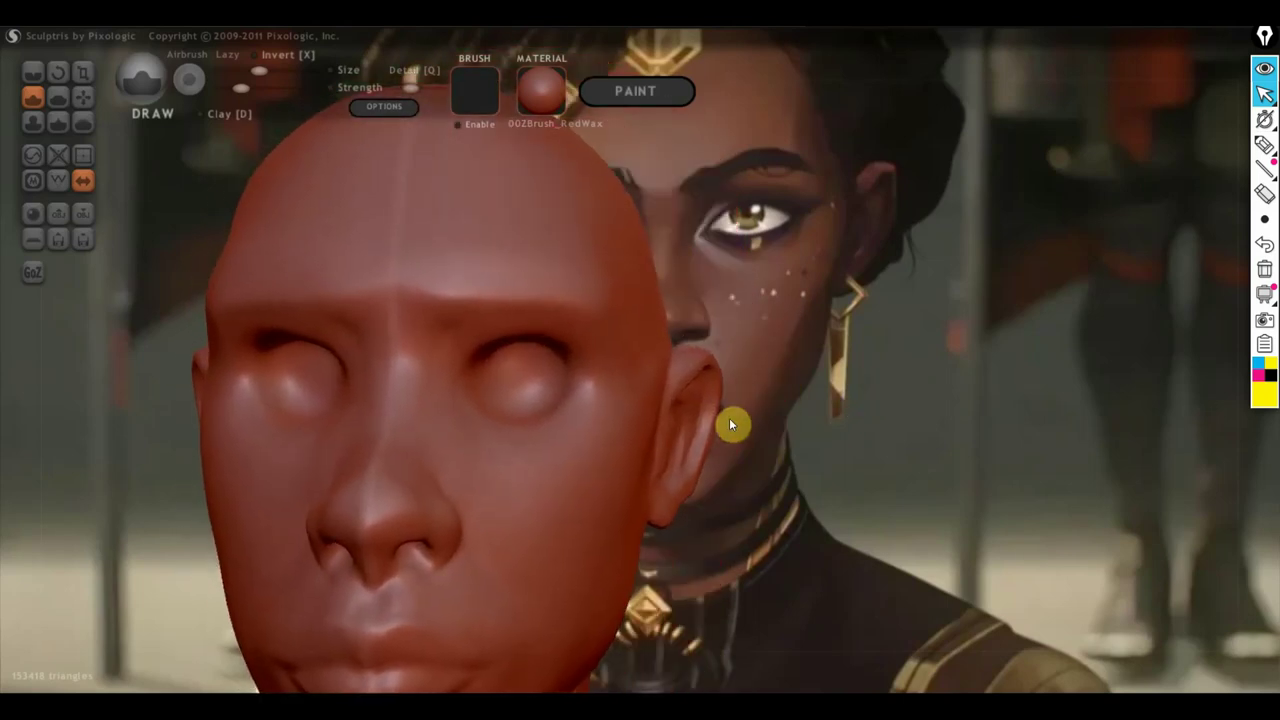
Step: Carve sharper creases along the brows and across the forehead with the Crease brush
left_click(40, 84)
scroll(528, 402, "up", 2)
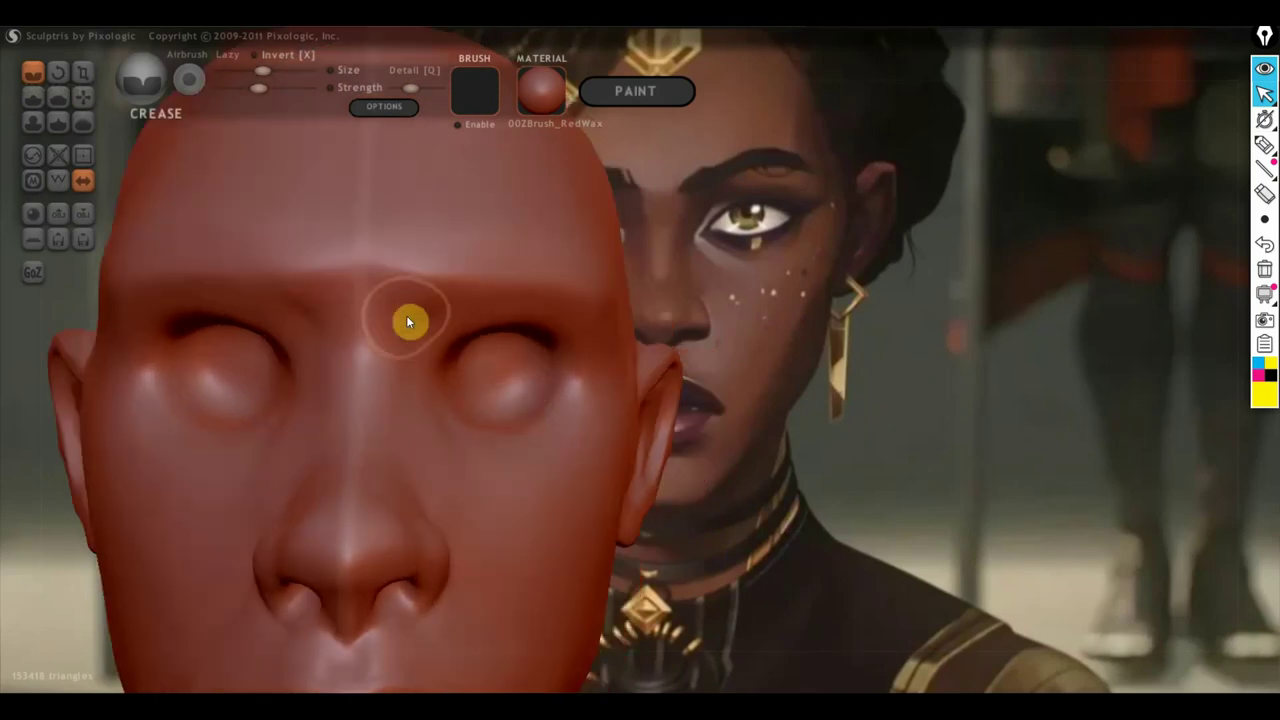
left_click_drag(393, 314, 590, 271)
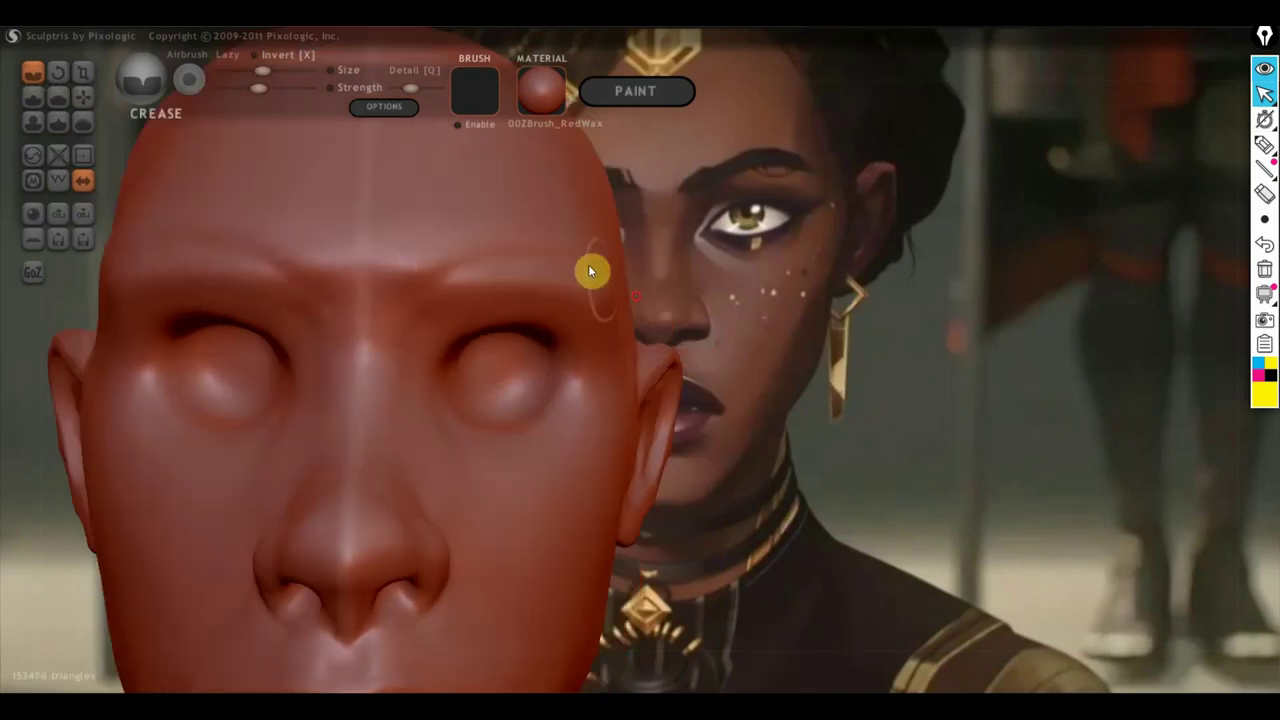
mouse_move(446, 309)
left_mouse_down()
mouse_move(478, 278)
mouse_move(610, 313)
left_mouse_up()
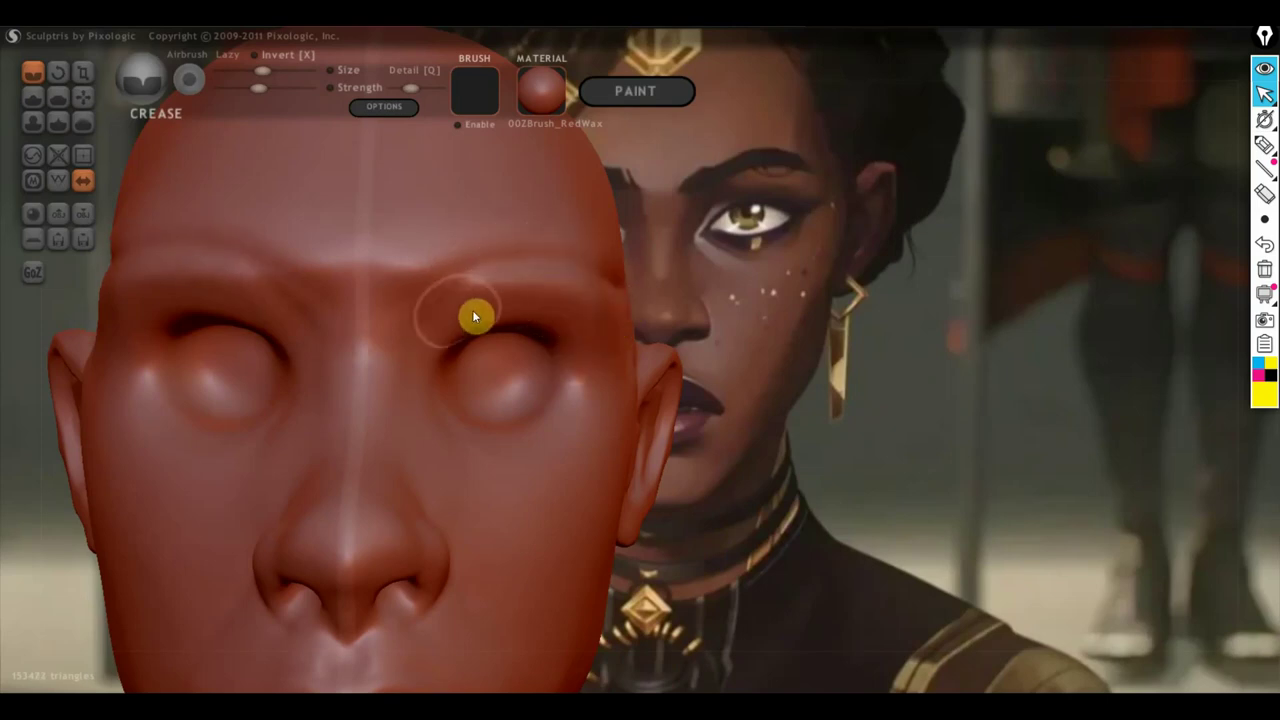
mouse_move(474, 316)
left_mouse_down()
mouse_move(403, 283)
mouse_move(423, 309)
mouse_move(403, 274)
mouse_move(472, 233)
left_mouse_up()
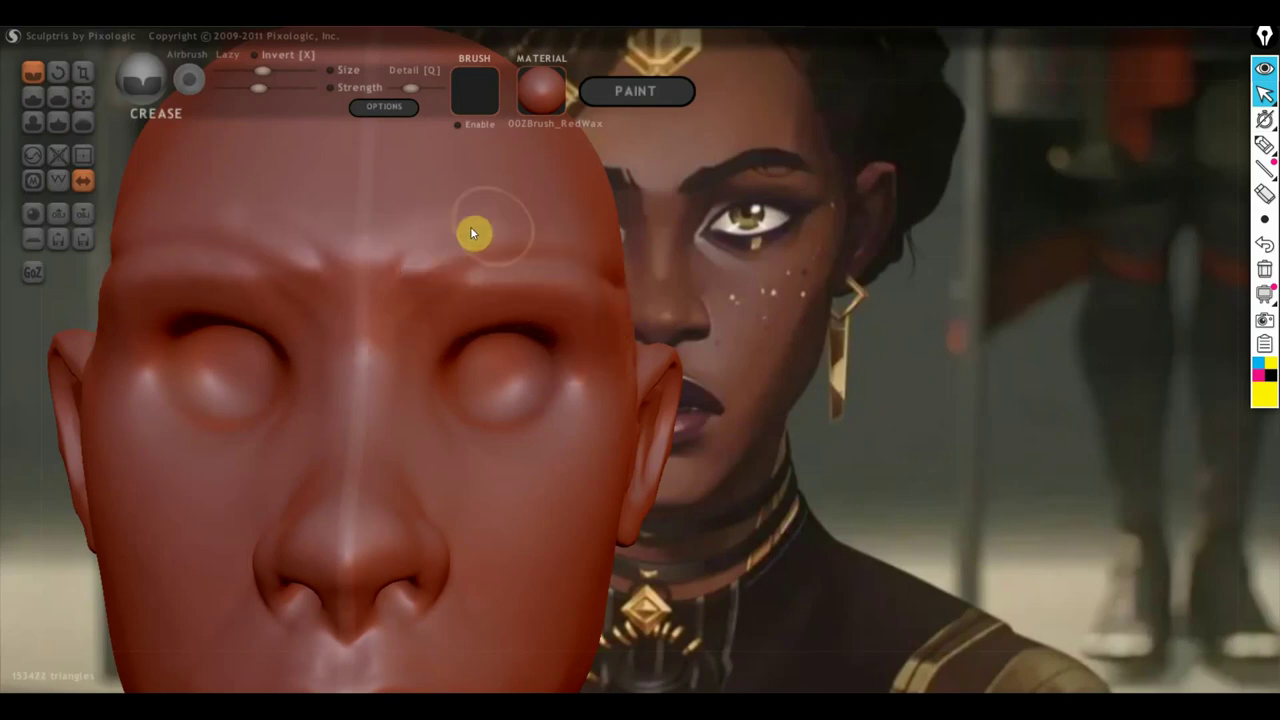
scroll(618, 371, "down", 2)
scroll(618, 371, "down", 2)
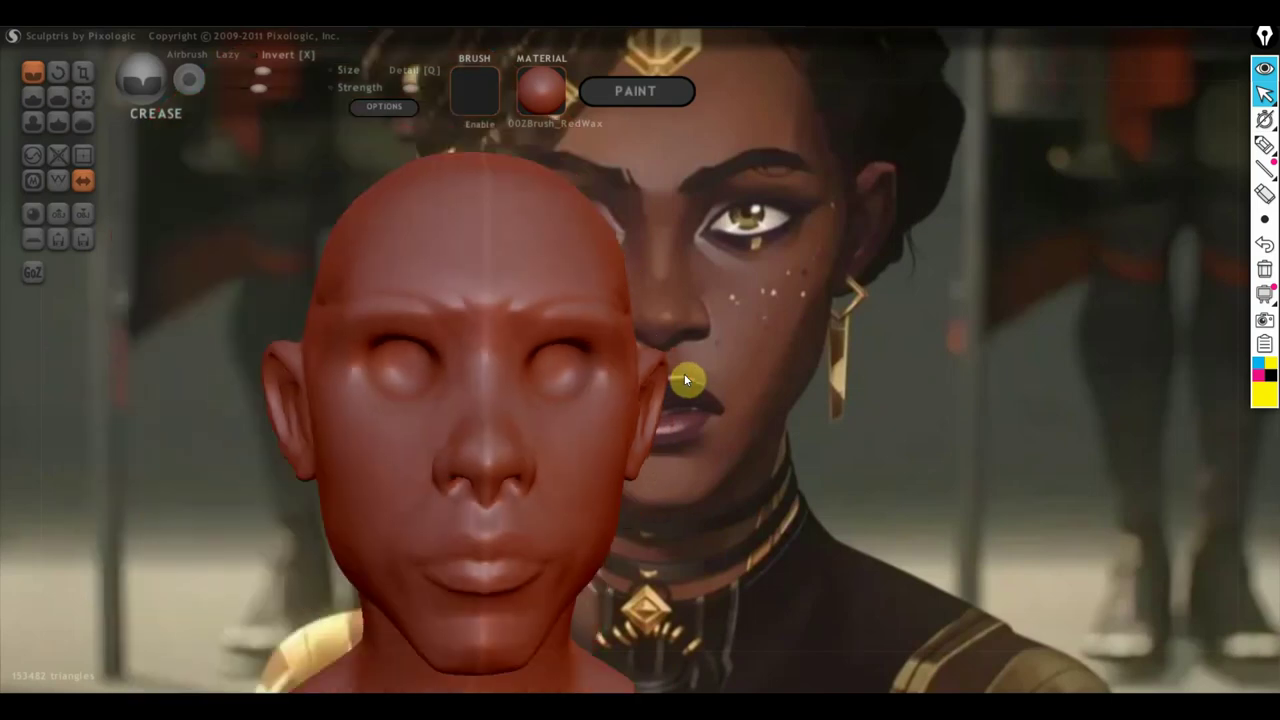
left_click_drag(684, 374, 668, 372)
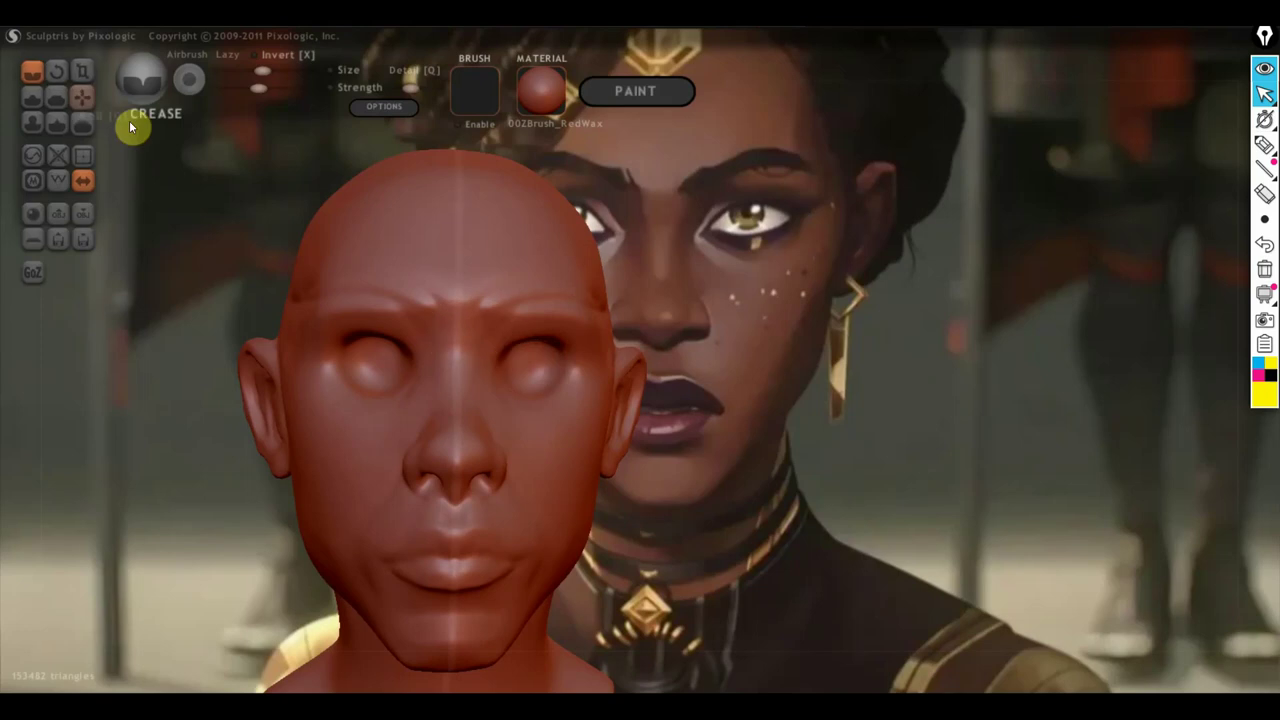
Step: Plane the brow above the eye with Flatten strokes
left_click(58, 96)
scroll(450, 330, "up", 2)
scroll(482, 328, "up", 2)
scroll(482, 328, "up", 2)
mouse_move(410, 256)
left_mouse_down()
mouse_move(486, 273)
mouse_move(348, 232)
mouse_move(461, 243)
mouse_move(280, 237)
mouse_move(291, 229)
mouse_move(426, 223)
mouse_move(197, 292)
mouse_move(457, 234)
mouse_move(252, 237)
mouse_move(330, 269)
left_mouse_up()
right_click_drag(330, 269, 274, 323)
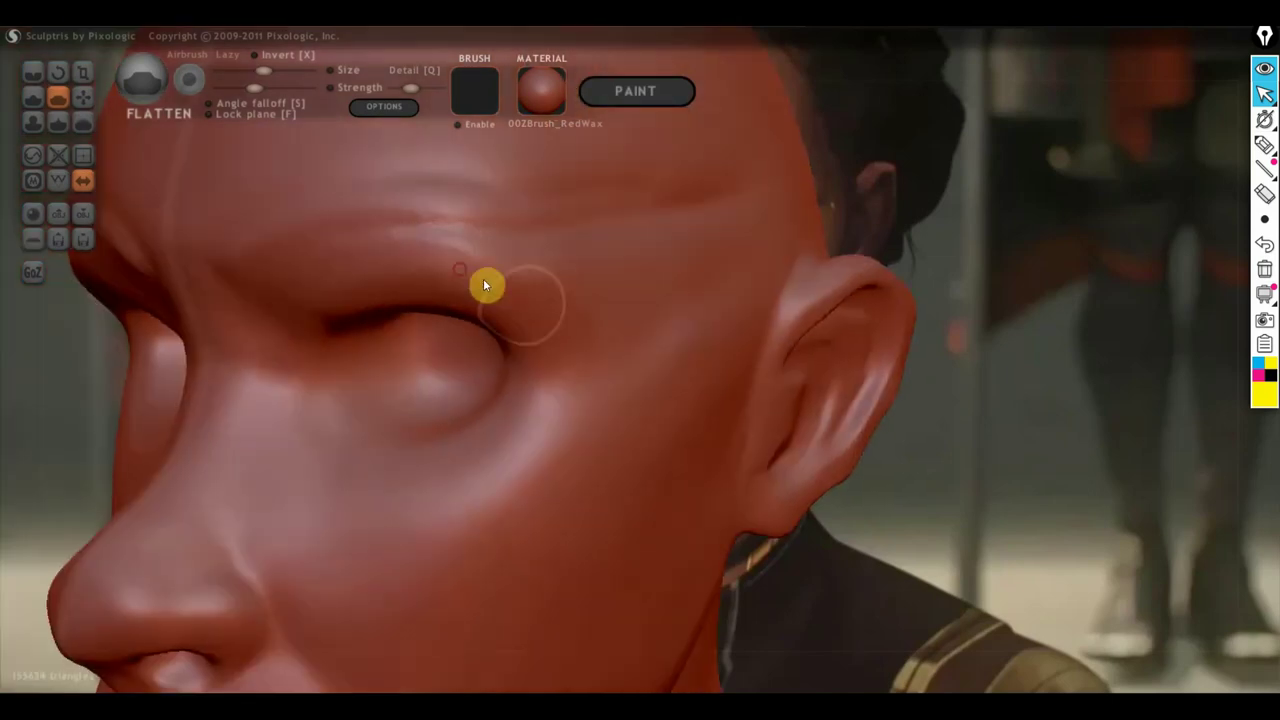
Step: Select the Draw brush and orbit up close to the eye
left_click(33, 97)
right_click_drag(320, 300, 551, 290)
scroll(556, 295, "down", 3)
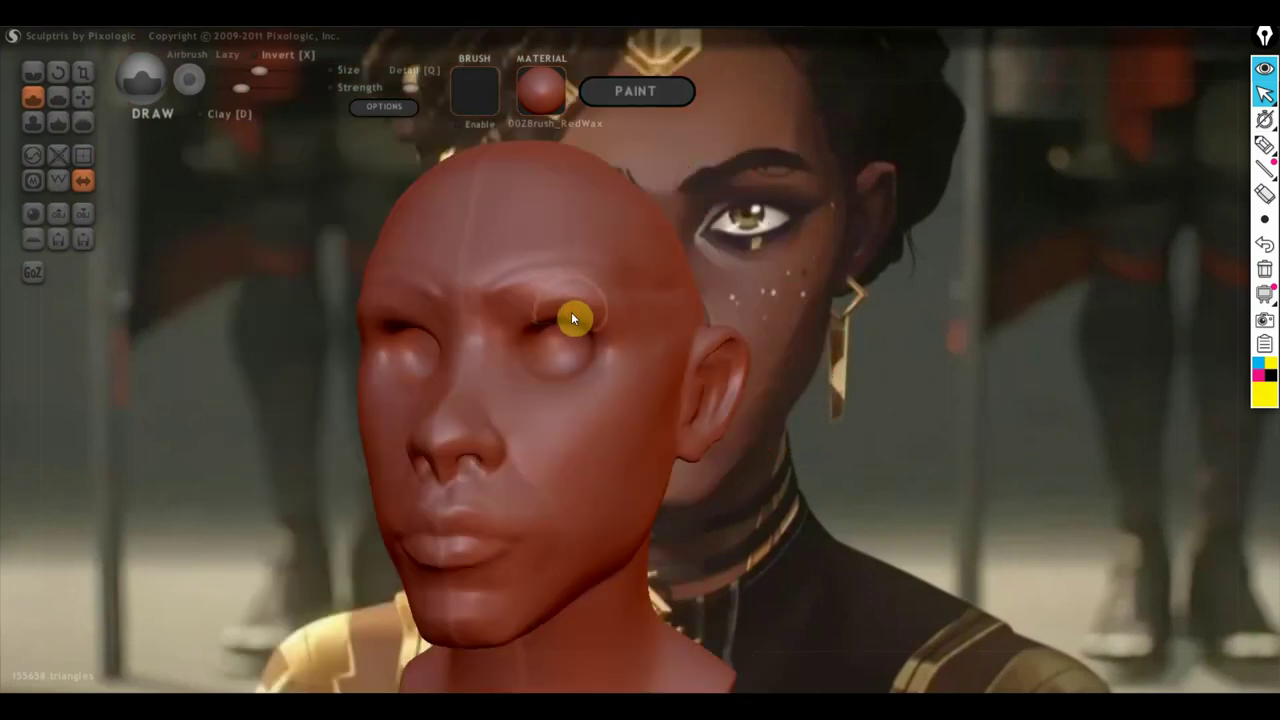
right_click_drag(558, 319, 724, 310)
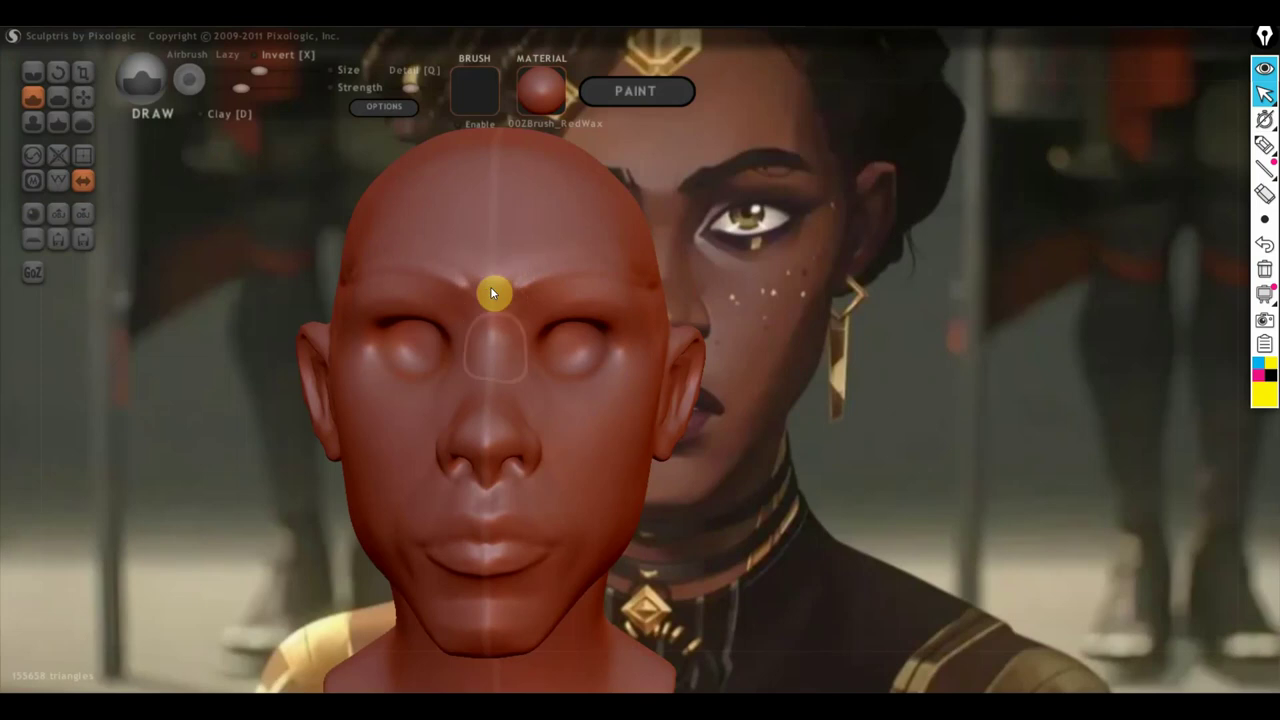
scroll(584, 372, "up", 2)
right_click_drag(584, 372, 586, 254)
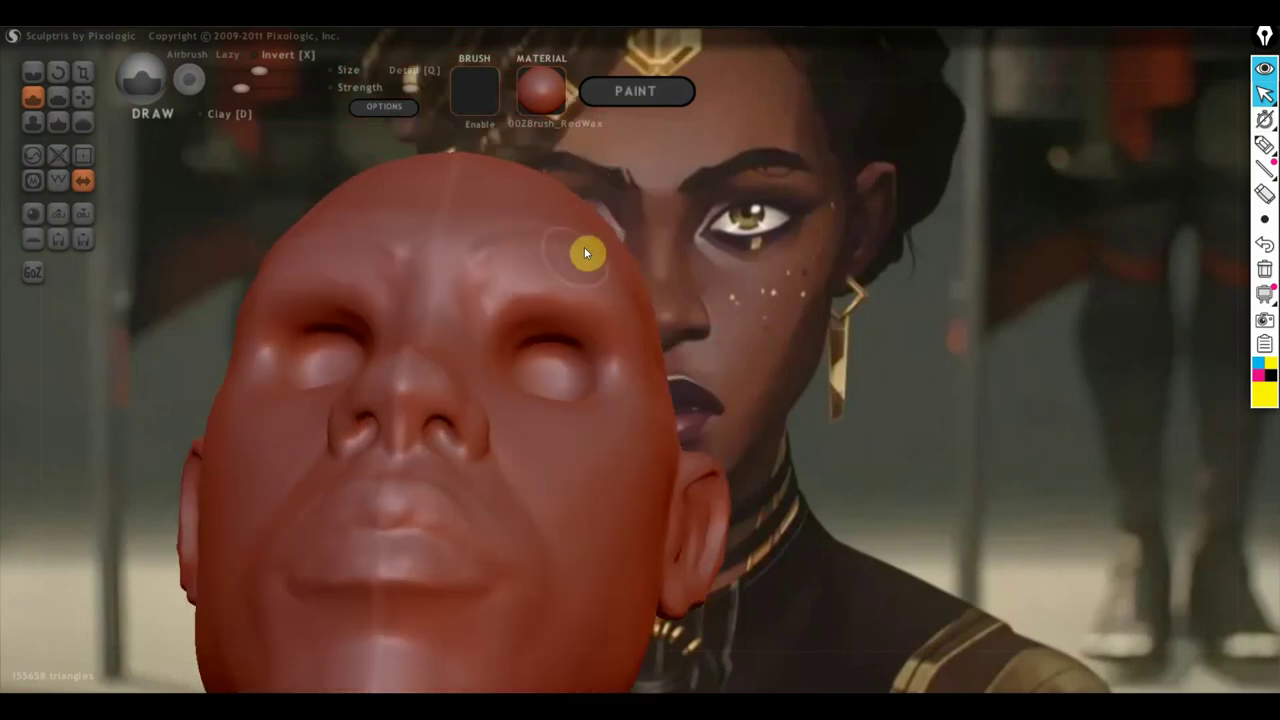
scroll(569, 331, "up", 3)
Step: Deepen the upper eyelid creases on both eyes with Draw strokes
mouse_move(426, 330)
left_mouse_down()
mouse_move(406, 331)
mouse_move(543, 323)
left_mouse_up()
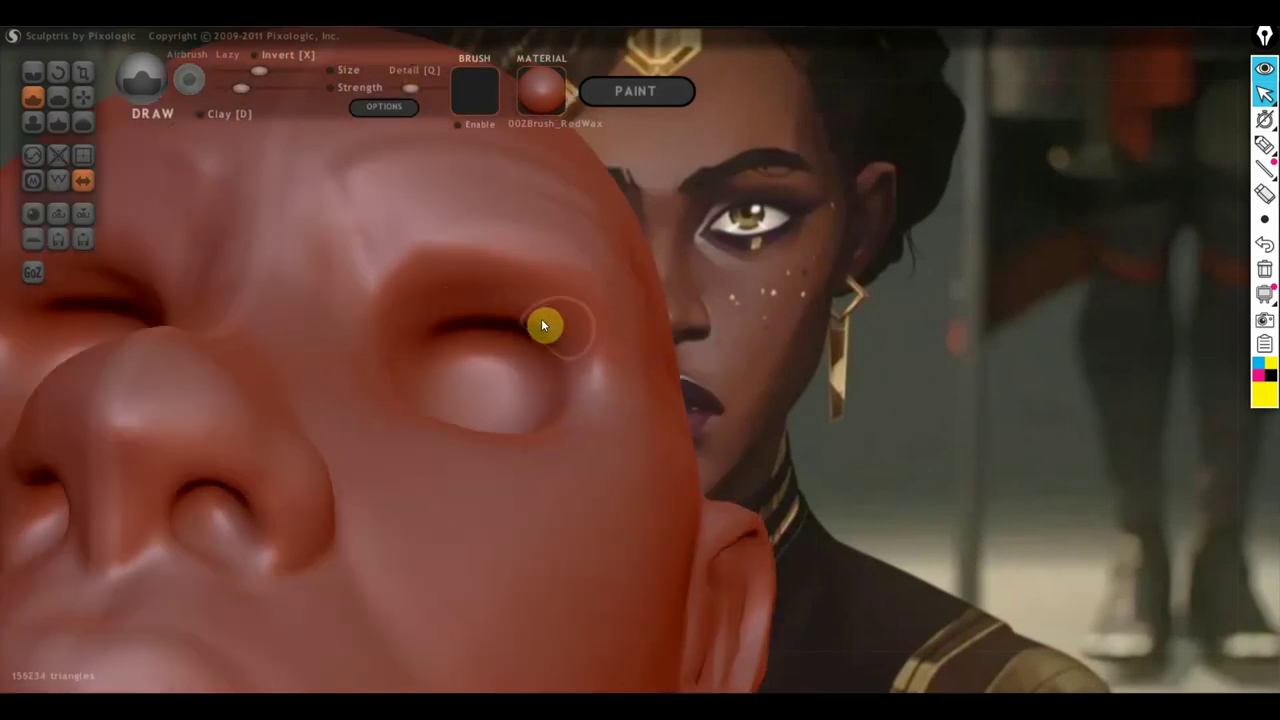
mouse_move(420, 323)
left_mouse_down()
mouse_move(509, 323)
mouse_move(474, 334)
mouse_move(446, 323)
mouse_move(565, 345)
mouse_move(417, 323)
mouse_move(574, 354)
mouse_move(497, 329)
left_mouse_up()
mouse_move(566, 356)
left_mouse_down()
mouse_move(414, 330)
mouse_move(589, 358)
mouse_move(394, 330)
left_mouse_up()
mouse_move(394, 330)
right_mouse_down()
mouse_move(532, 416)
mouse_move(526, 429)
mouse_move(563, 369)
mouse_move(491, 357)
mouse_move(561, 312)
right_mouse_up()
mouse_move(548, 271)
left_mouse_down()
mouse_move(462, 278)
mouse_move(562, 274)
mouse_move(448, 278)
mouse_move(558, 268)
mouse_move(471, 276)
mouse_move(574, 279)
mouse_move(497, 277)
mouse_move(514, 266)
mouse_move(604, 287)
mouse_move(720, 271)
mouse_move(703, 283)
left_mouse_up()
scroll(620, 287, "down", 3)
Step: Pull the right upper eyelid upward with Grab, then orbit and zoom out to the whole face
left_click(84, 96)
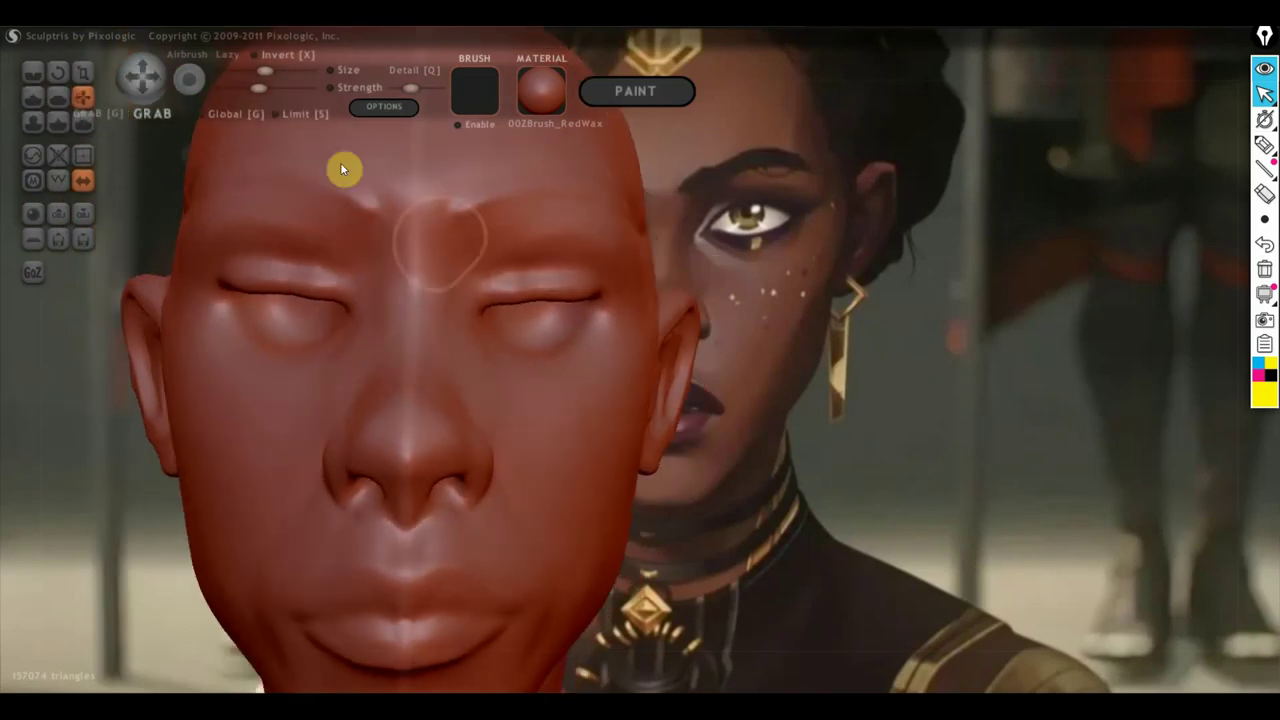
scroll(525, 295, "up", 3)
scroll(525, 295, "up", 2)
mouse_move(524, 278)
left_mouse_down()
mouse_move(534, 254)
mouse_move(466, 260)
mouse_move(554, 260)
left_mouse_up()
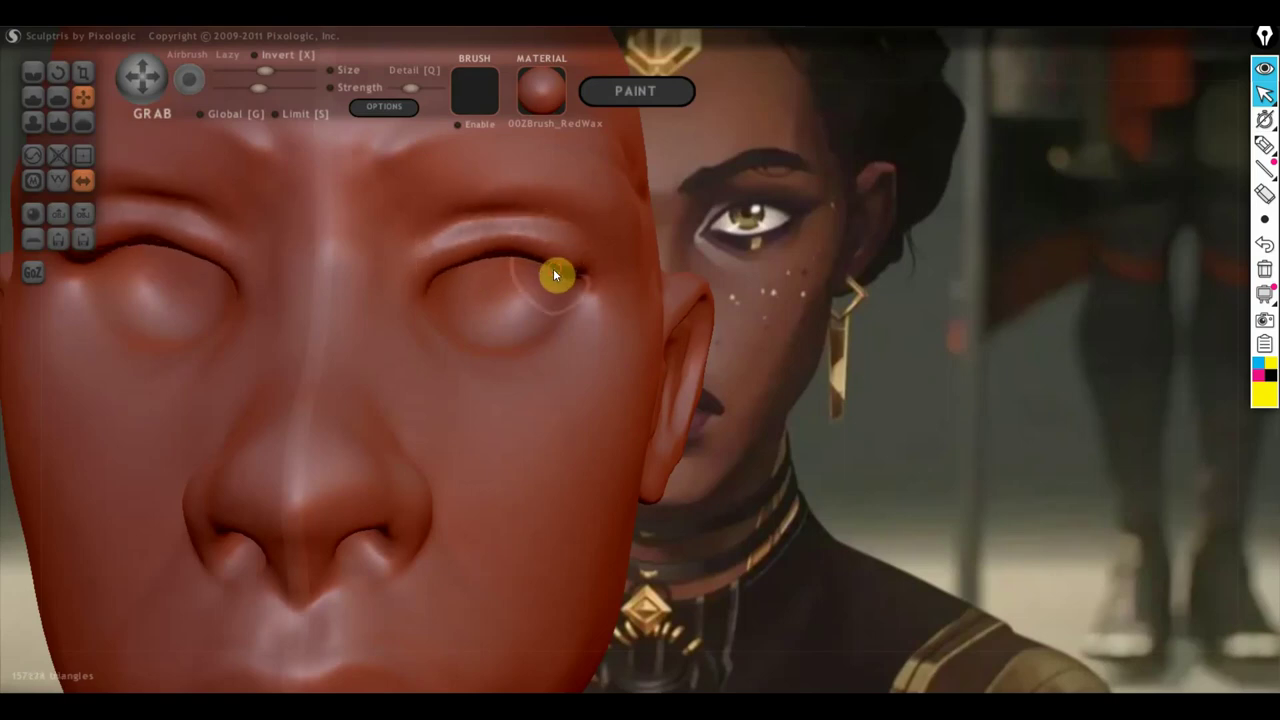
right_click_drag(553, 268, 514, 393)
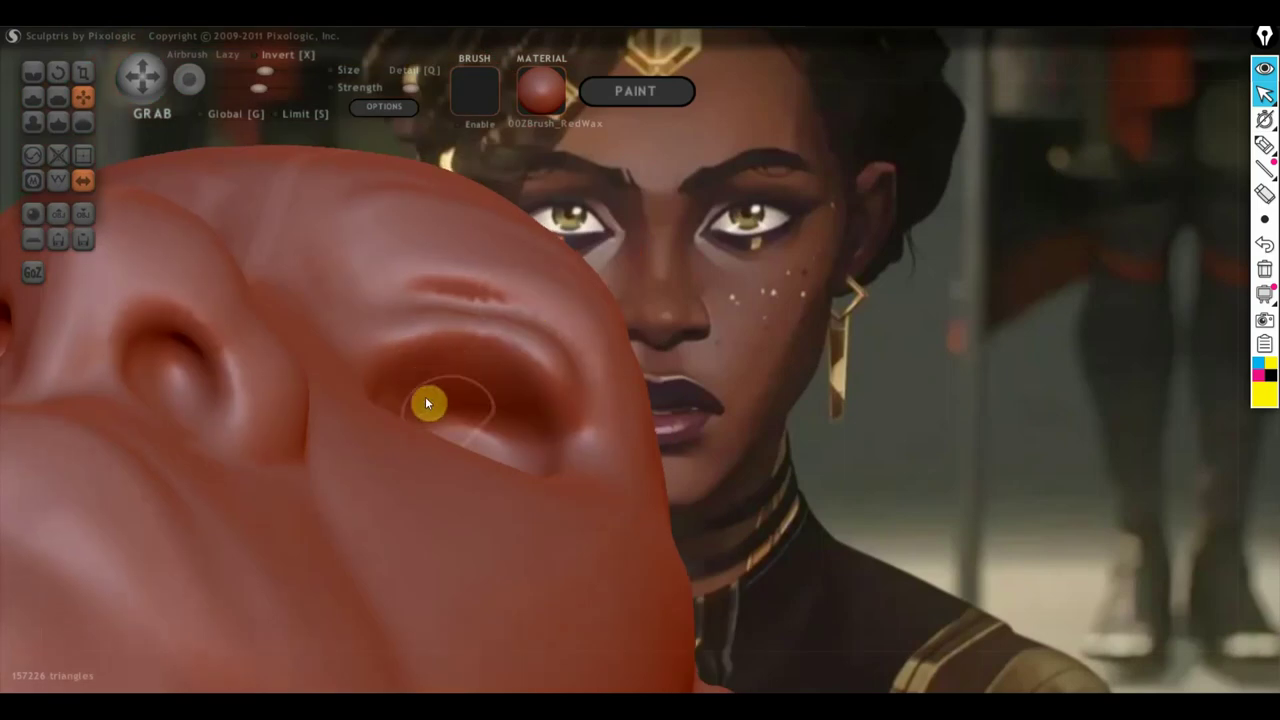
mouse_move(425, 396)
right_mouse_down()
mouse_move(503, 423)
mouse_move(503, 383)
right_mouse_up()
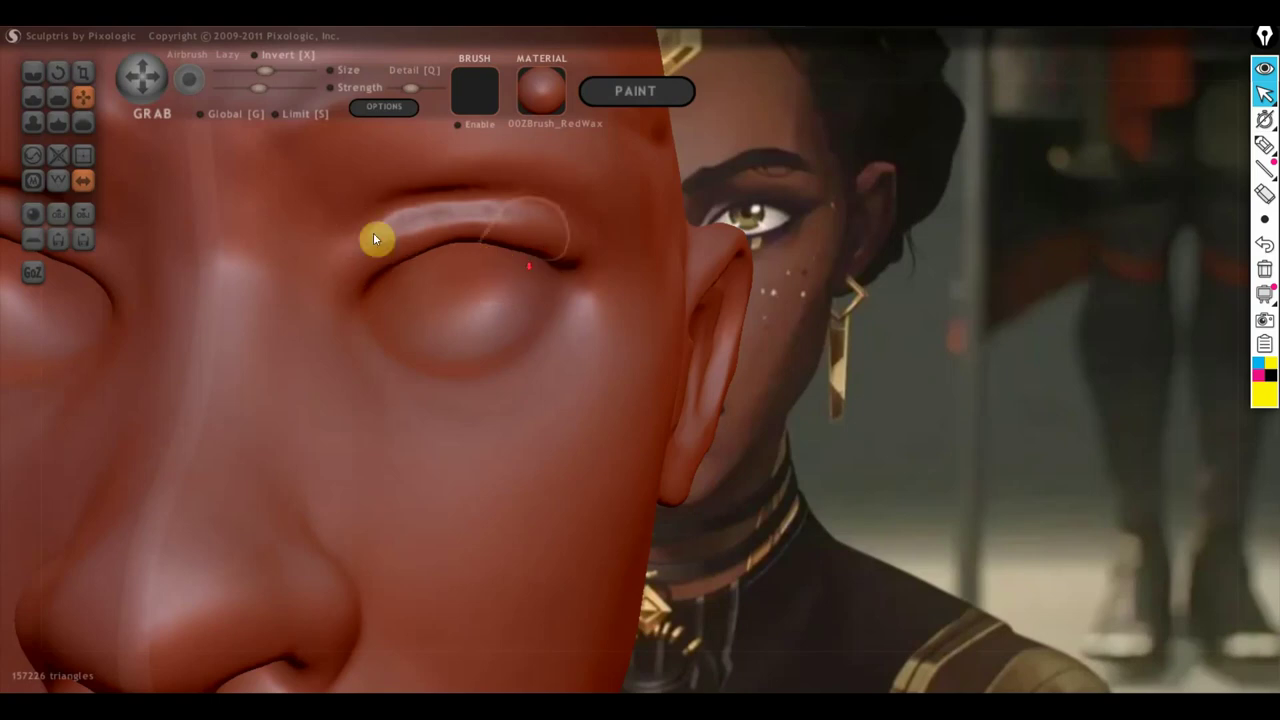
scroll(596, 324, "down", 3)
scroll(638, 319, "down", 3)
Step: Smooth the lower eyelid and its crease with the Flatten brush
left_click(56, 97)
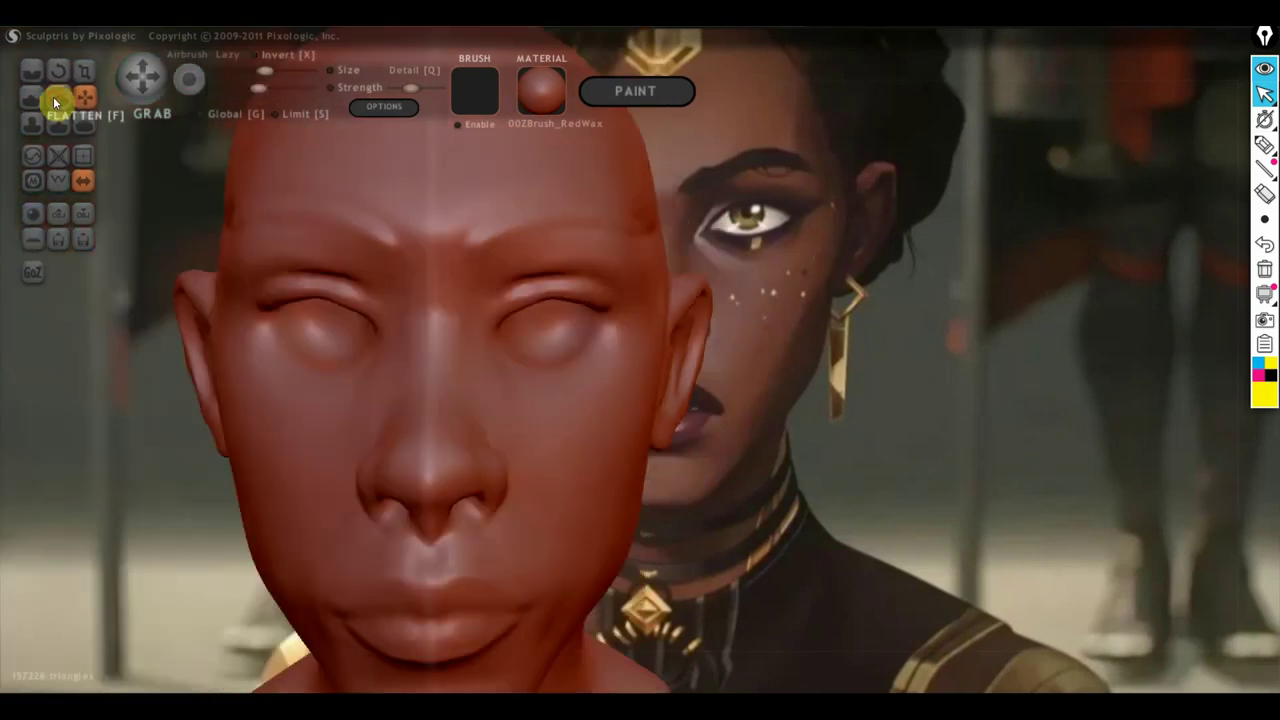
scroll(368, 207, "up", 3)
scroll(430, 285, "up", 2)
mouse_move(390, 295)
left_mouse_down()
mouse_move(251, 323)
mouse_move(268, 297)
mouse_move(355, 263)
mouse_move(497, 234)
mouse_move(289, 266)
mouse_move(549, 240)
mouse_move(318, 260)
mouse_move(560, 223)
mouse_move(251, 274)
mouse_move(566, 229)
left_mouse_up()
scroll(472, 145, "down", 2)
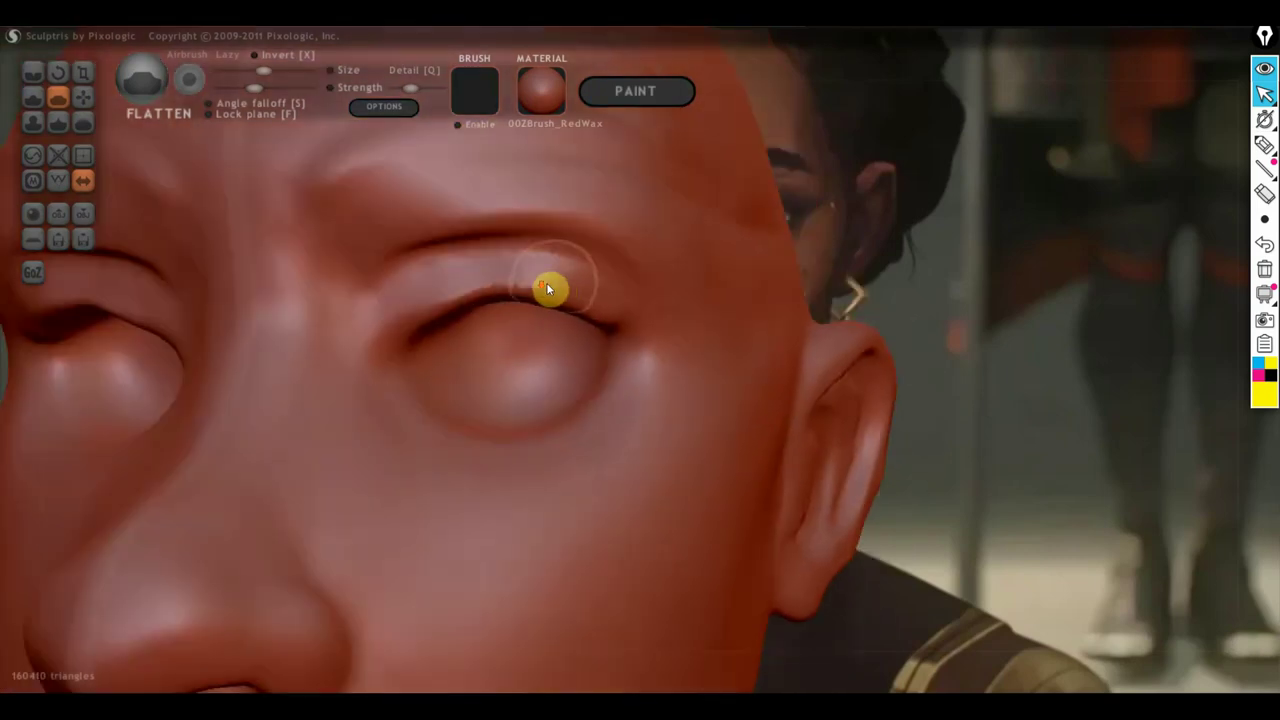
scroll(523, 289, "up", 2)
scroll(522, 257, "up", 2)
Step: Flatten the upper eyelid crease, then zoom out and turn the head to check it
mouse_move(522, 249)
right_mouse_down()
mouse_move(528, 203)
mouse_move(506, 223)
right_mouse_up()
mouse_move(462, 238)
left_mouse_down()
mouse_move(574, 303)
mouse_move(380, 234)
mouse_move(263, 269)
mouse_move(369, 229)
mouse_move(309, 260)
mouse_move(374, 214)
mouse_move(423, 226)
mouse_move(223, 291)
mouse_move(493, 235)
mouse_move(574, 291)
left_mouse_up()
scroll(572, 313, "down", 3)
scroll(572, 313, "down", 2)
right_click_drag(572, 314, 590, 240)
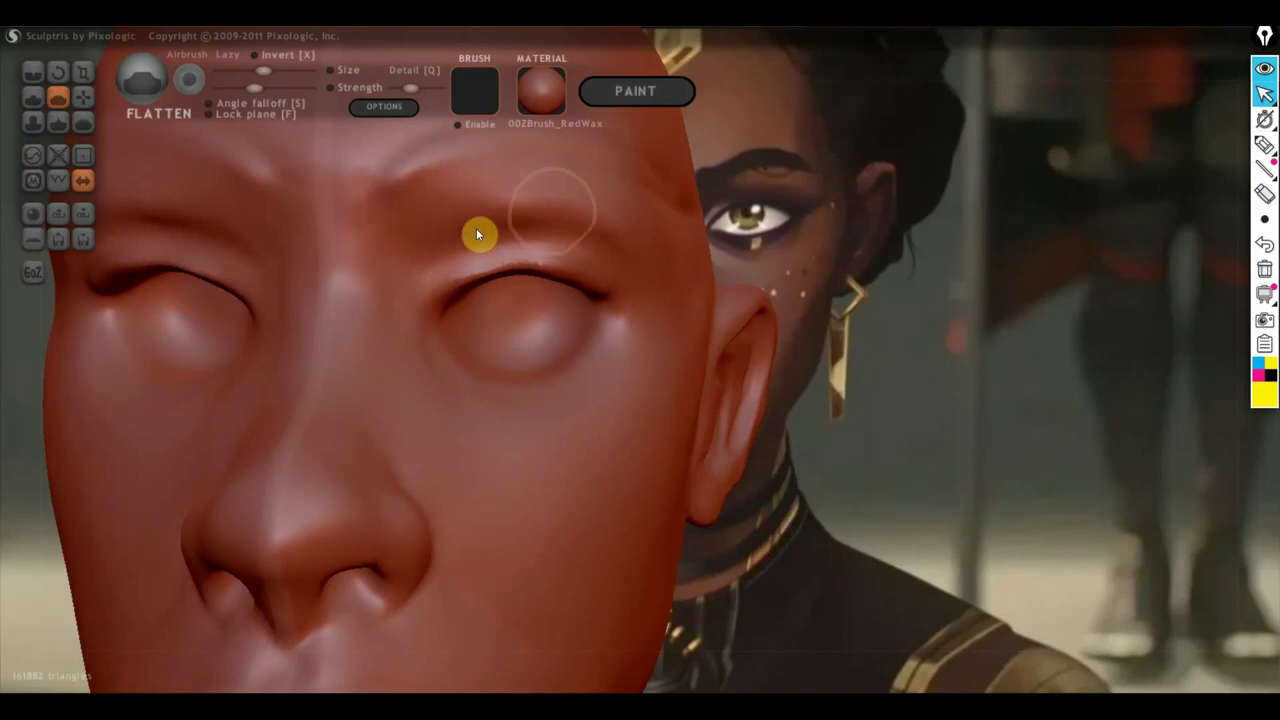
scroll(413, 278, "down", 3)
left_click_drag(765, 462, 816, 424)
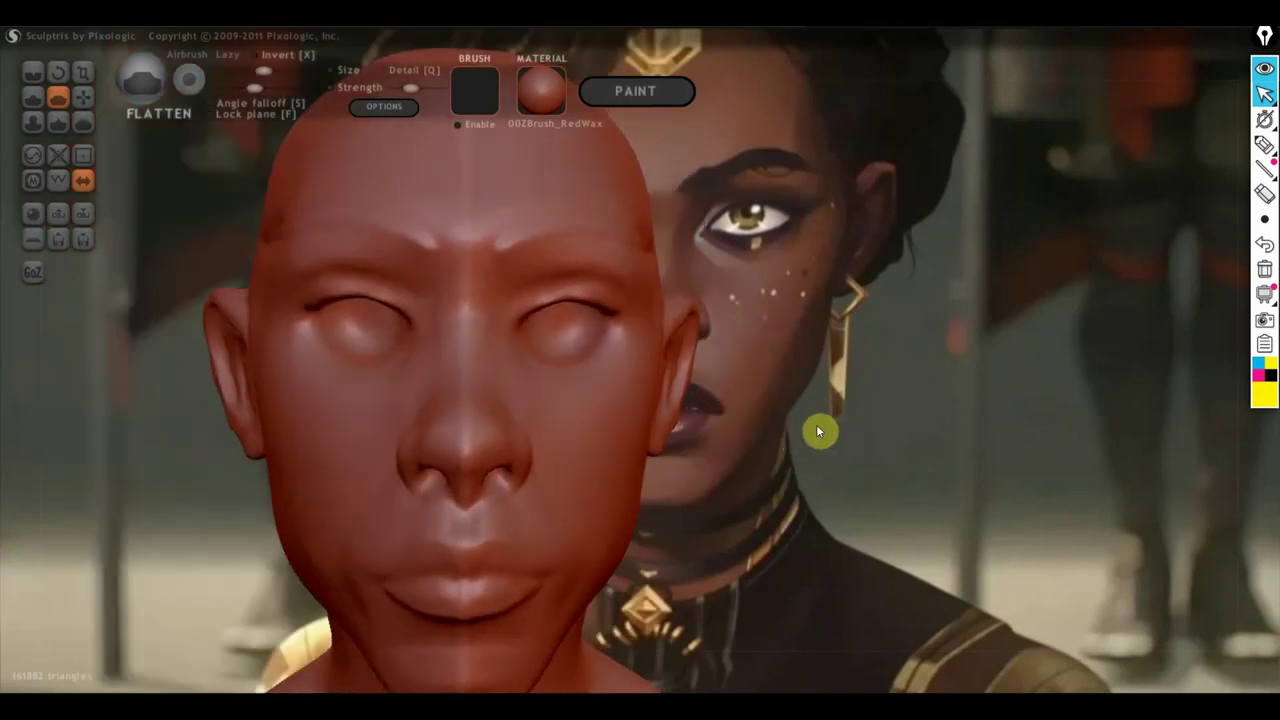
Step: Switch to the Grab brush and orbit the head from several angles, looking down onto the top
key("g")
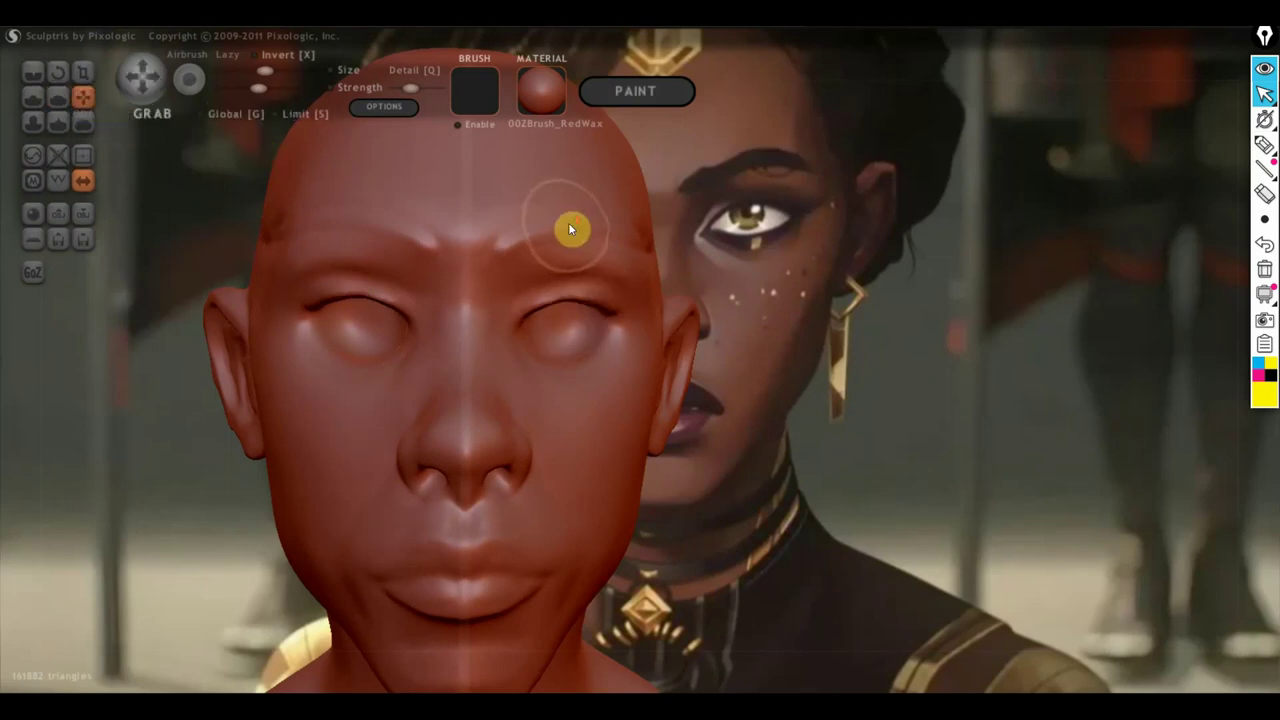
right_click_drag(568, 222, 571, 241)
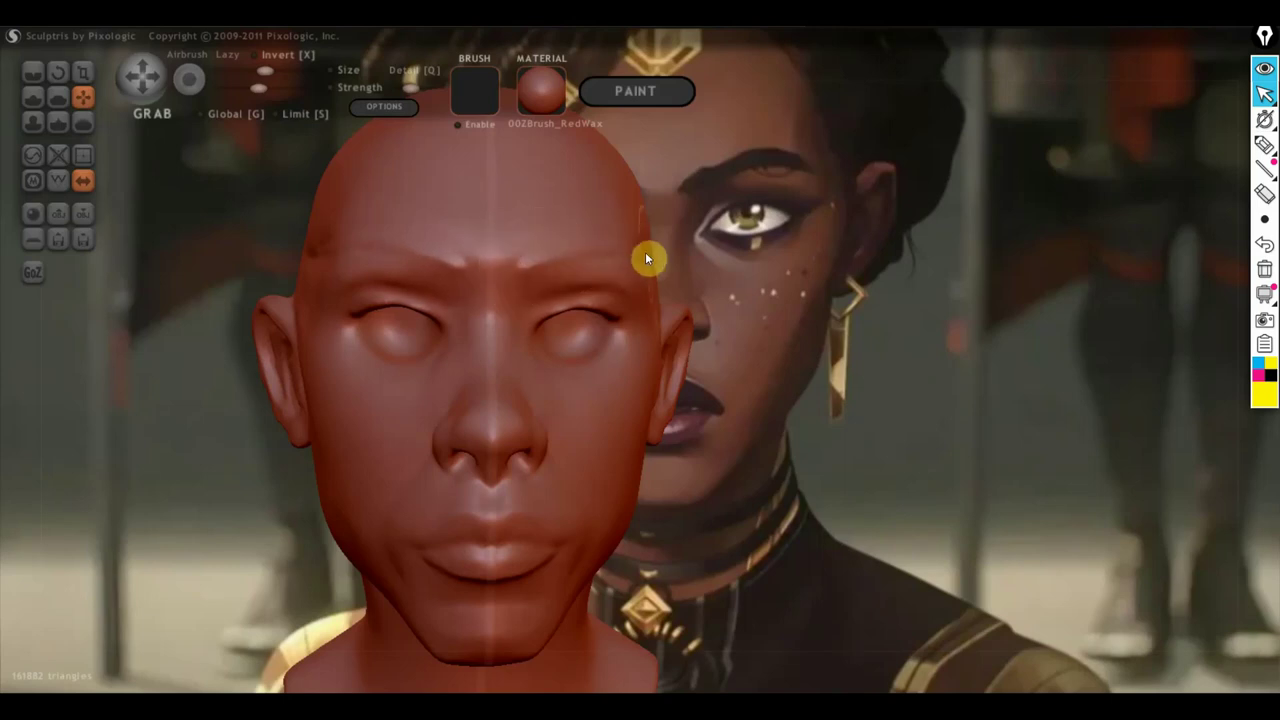
mouse_move(641, 272)
right_mouse_down()
mouse_move(680, 301)
mouse_move(654, 276)
right_mouse_up()
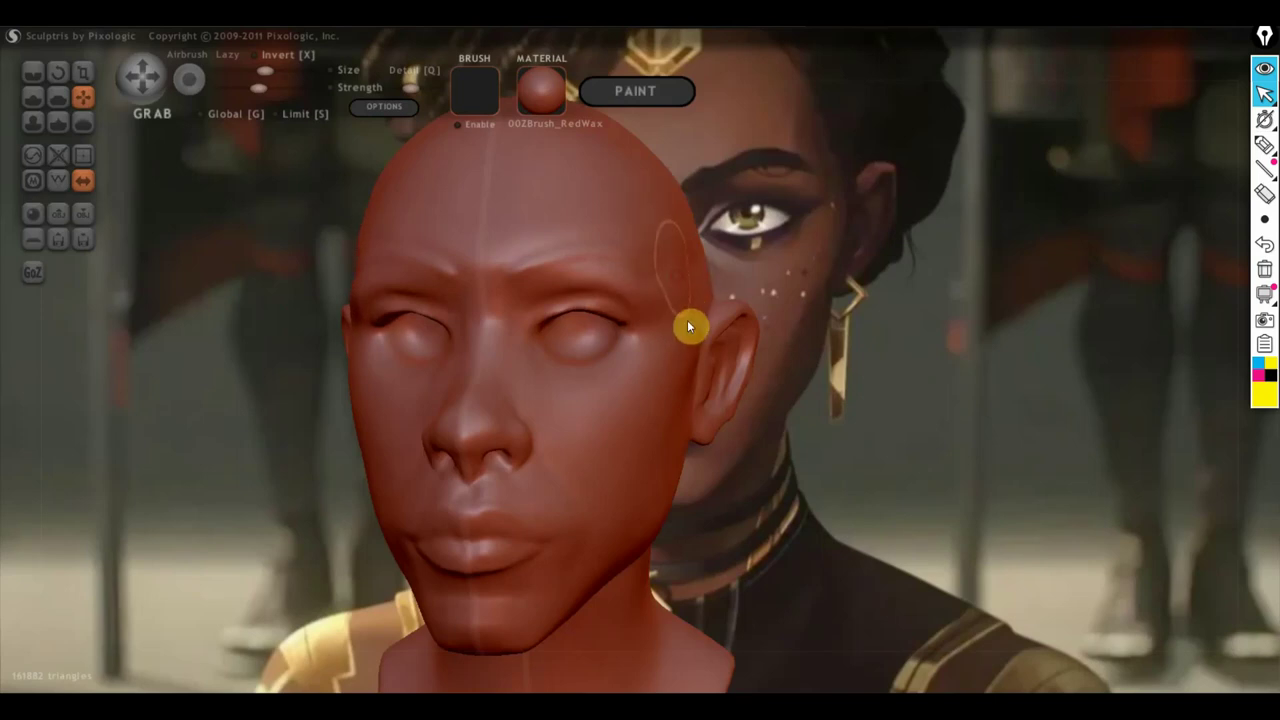
mouse_move(683, 331)
right_mouse_down()
mouse_move(633, 323)
mouse_move(682, 308)
right_mouse_up()
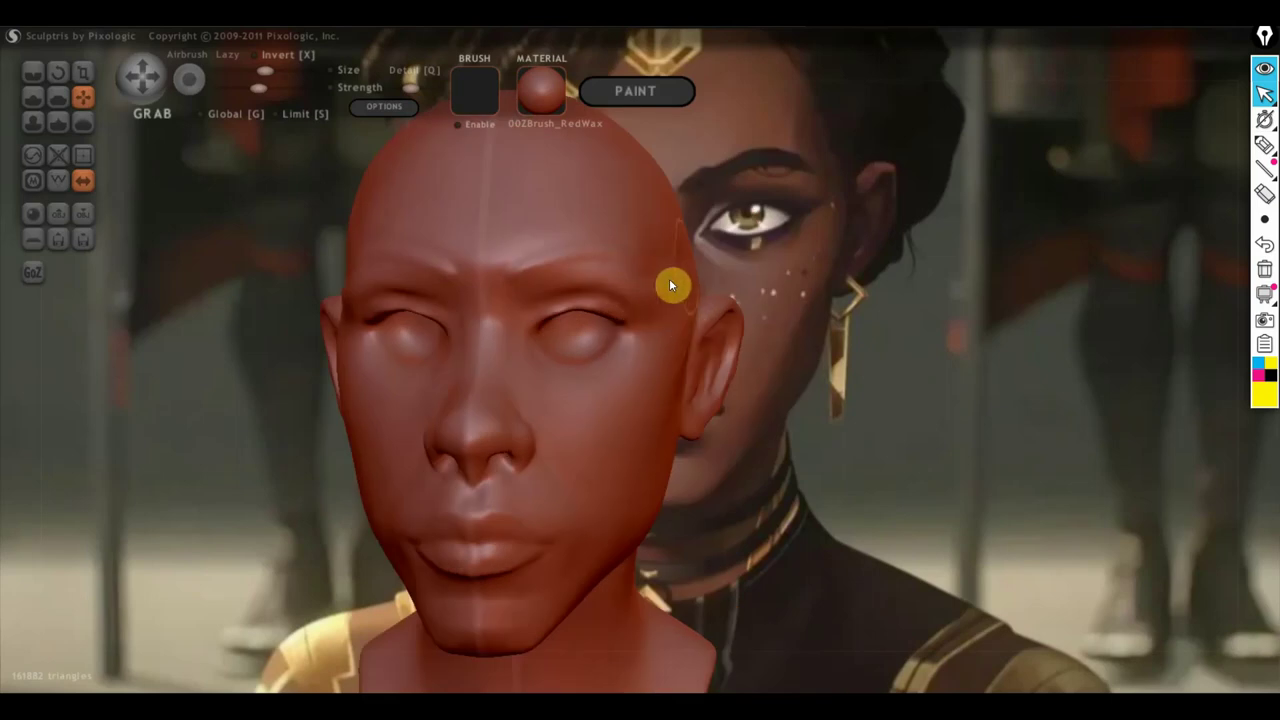
right_click_drag(687, 281, 677, 346)
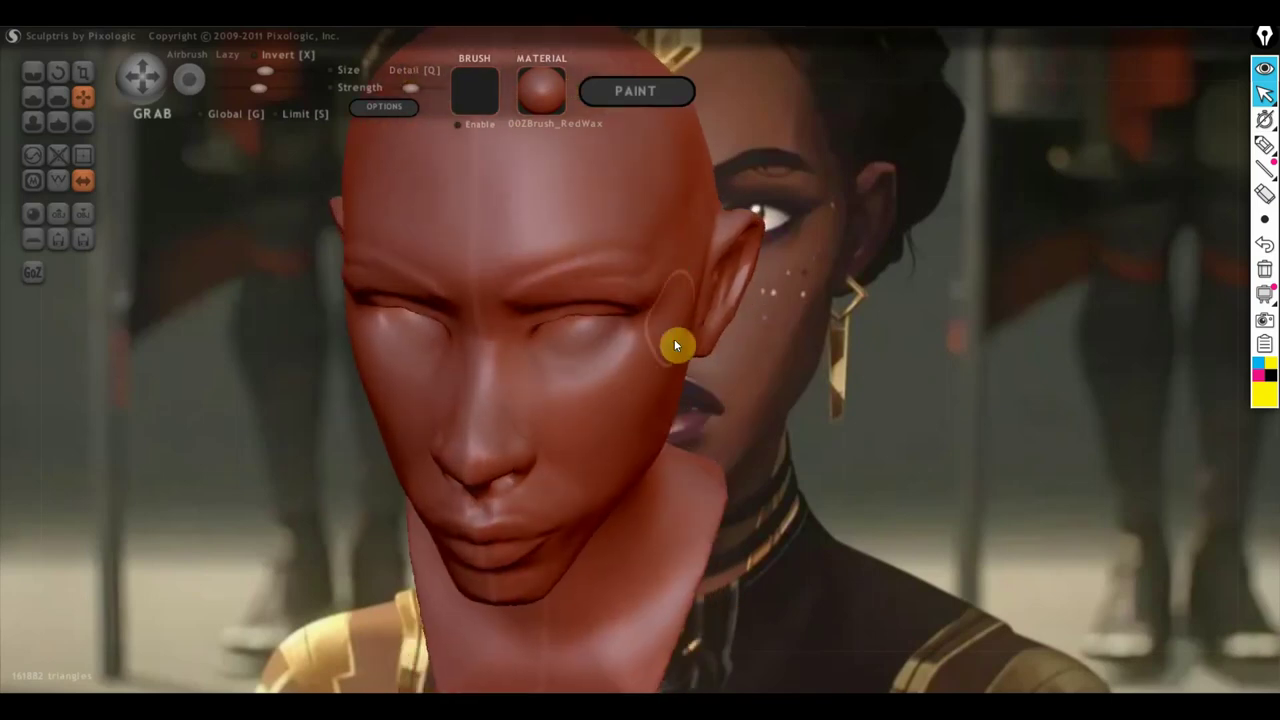
mouse_move(677, 263)
right_mouse_down()
mouse_move(703, 274)
mouse_move(680, 309)
right_mouse_up()
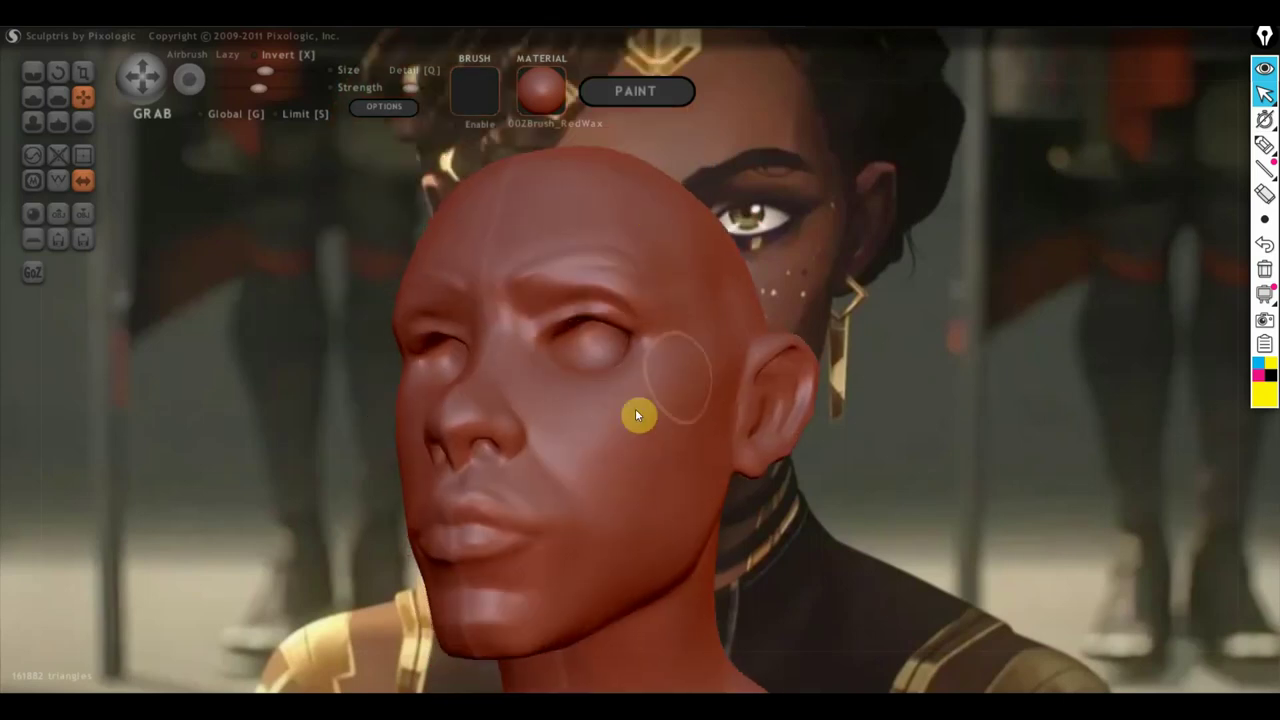
Step: Zoom in and back out, then toggle the screen-annotation pen on and off
scroll(536, 436, "up", 2)
scroll(594, 434, "down", 1)
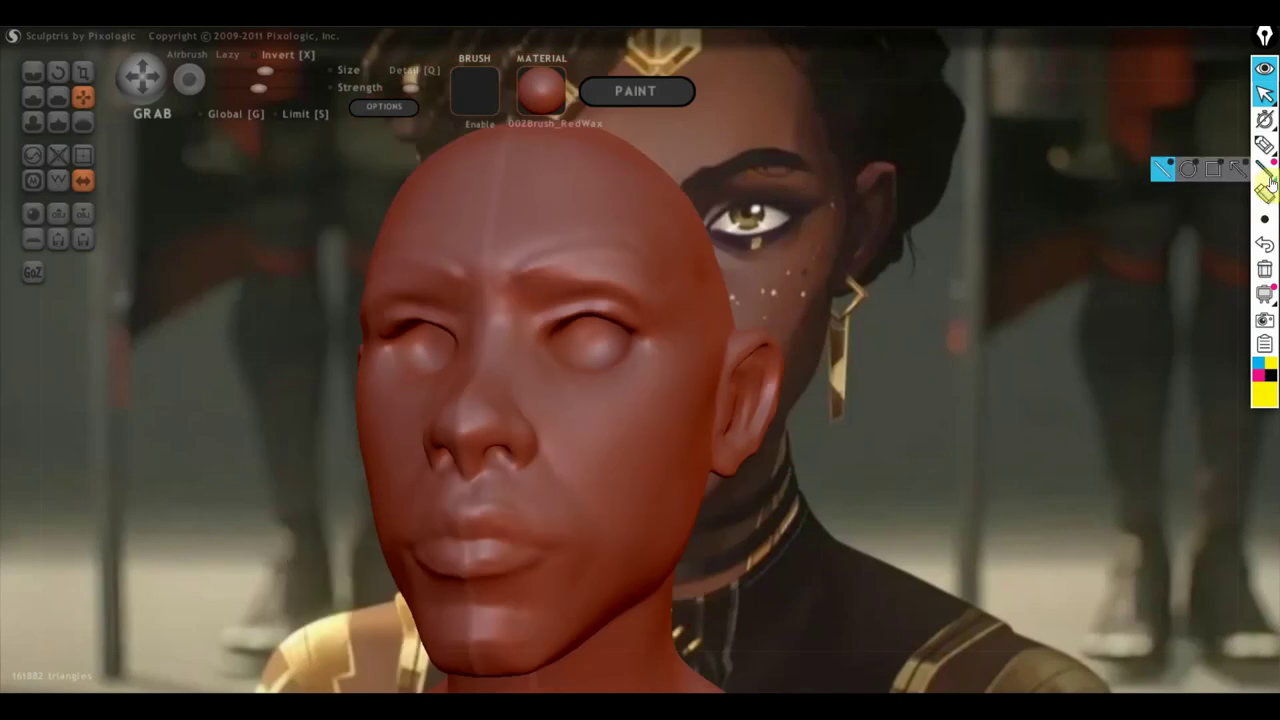
left_click(1264, 145)
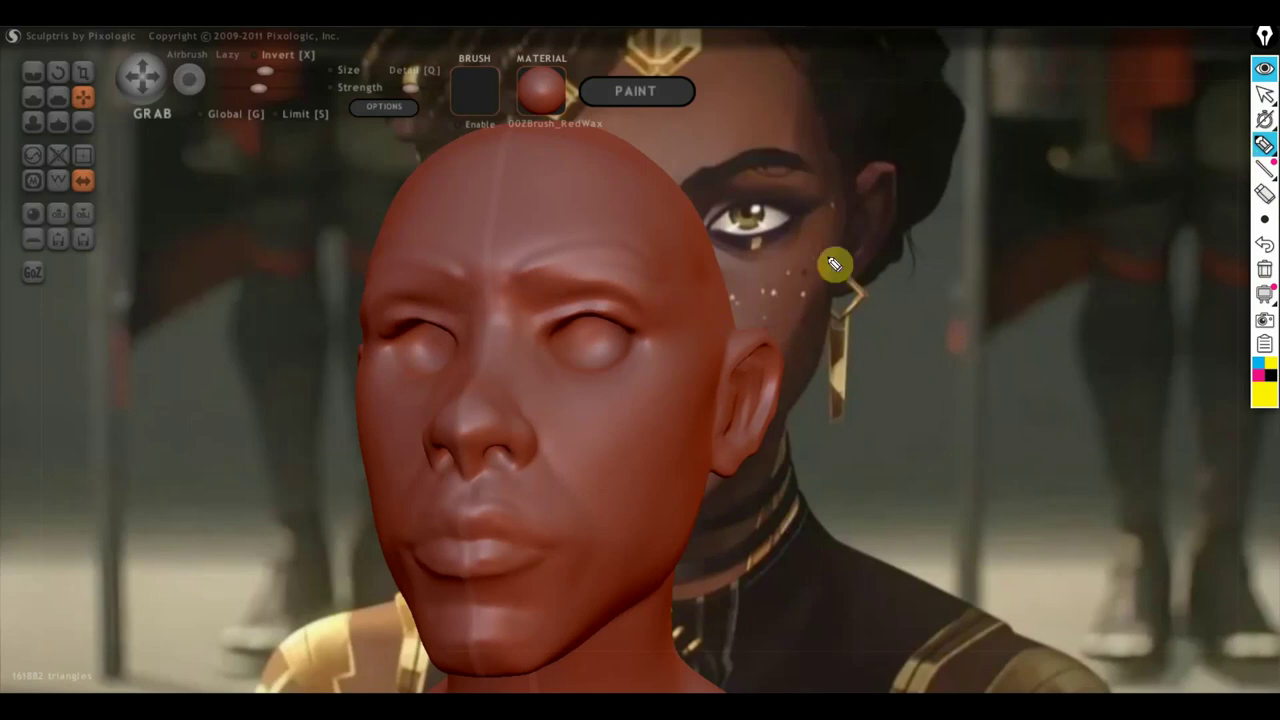
left_click(1264, 93)
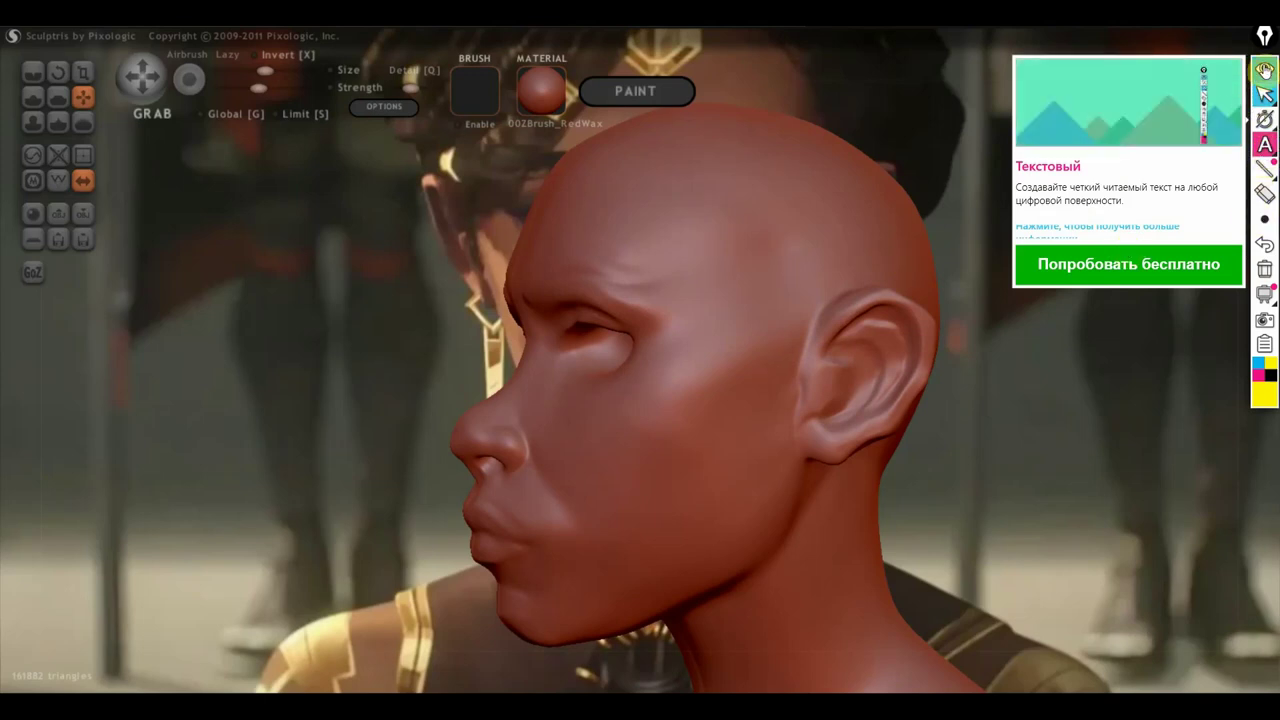
Step: Outline and scribble over the temple area in yellow highlighter, with a diagonal line across it
left_click(1264, 145)
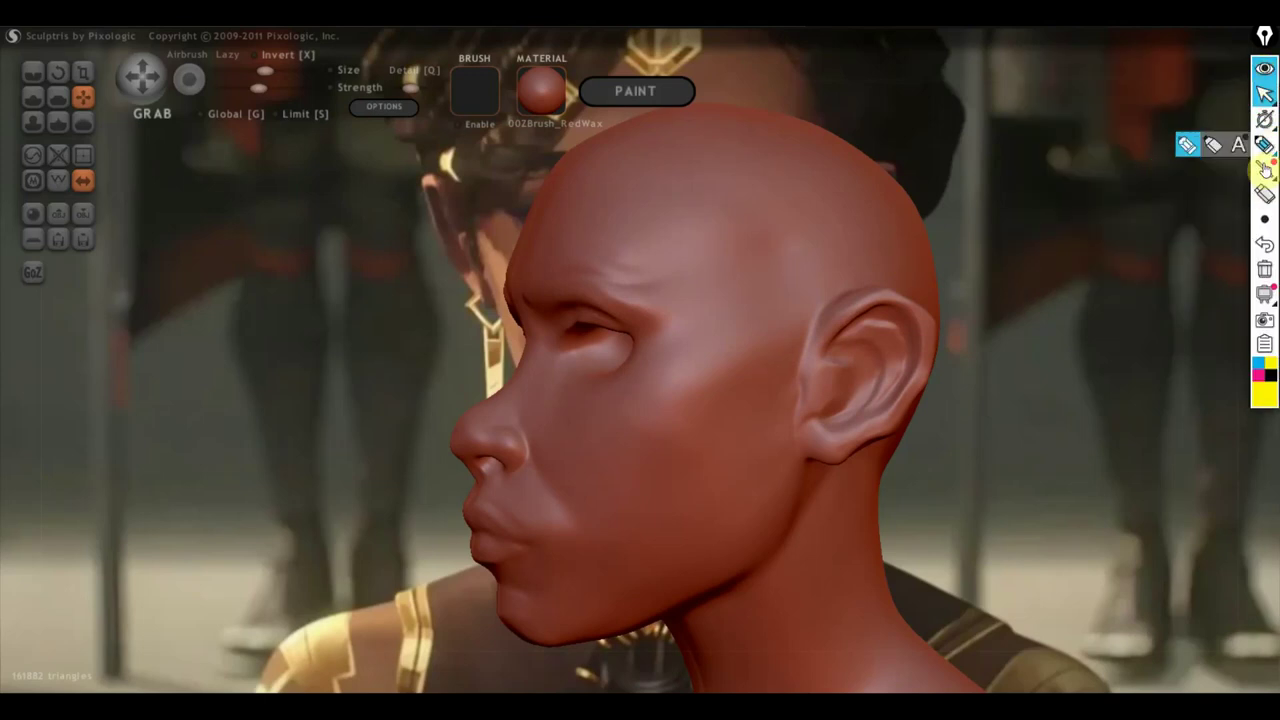
left_click_drag(642, 263, 700, 352)
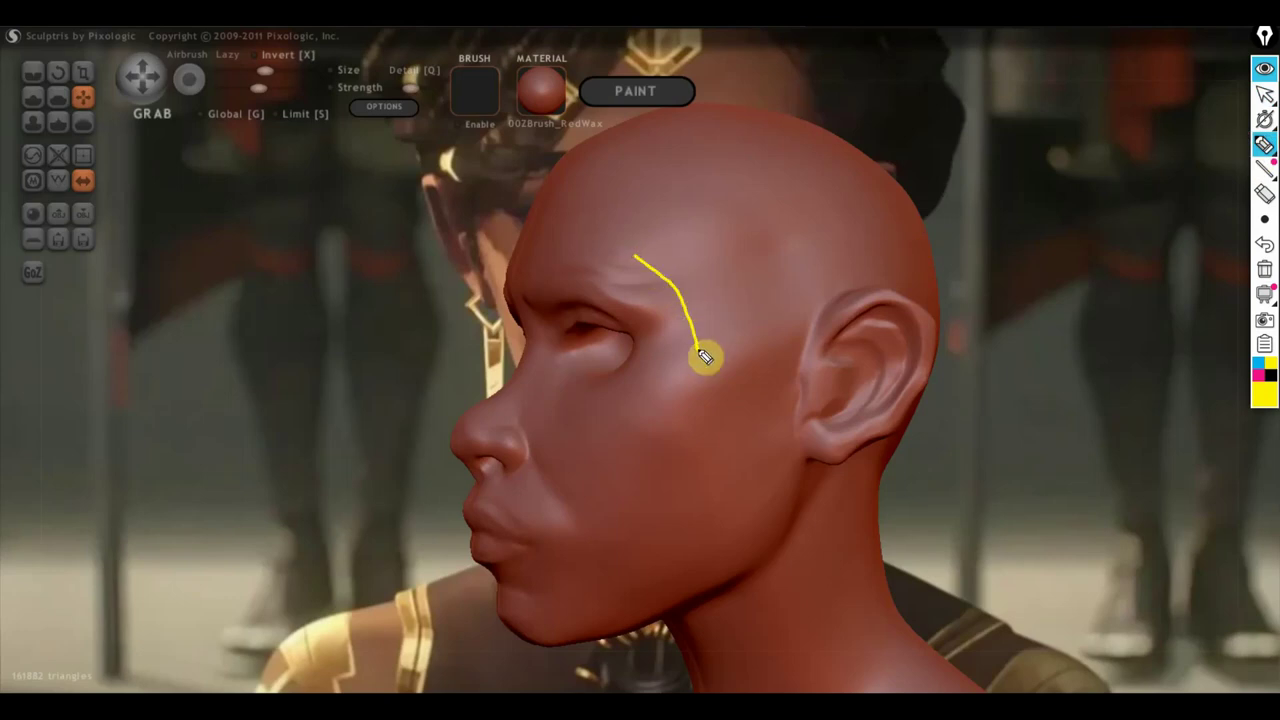
mouse_move(632, 254)
left_mouse_down()
mouse_move(790, 258)
mouse_move(697, 347)
left_mouse_up()
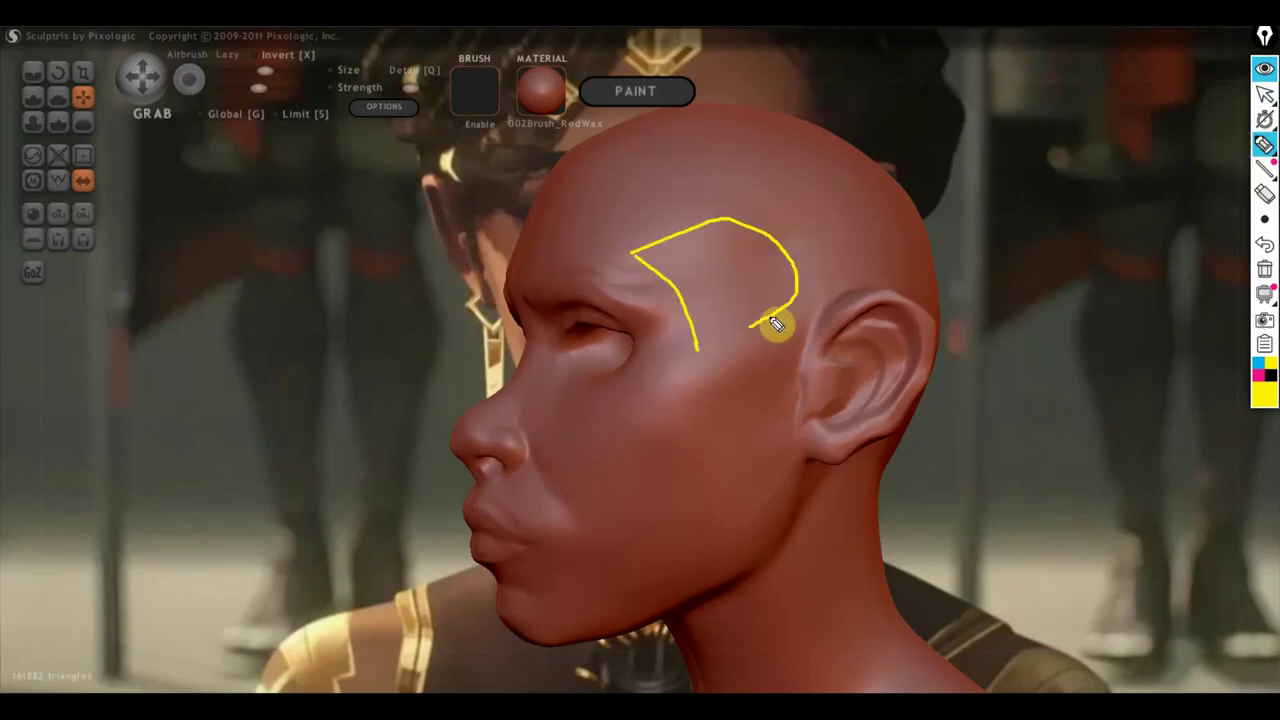
left_click_drag(680, 243, 686, 298)
mouse_move(713, 298)
left_mouse_down()
mouse_move(749, 257)
mouse_move(772, 273)
left_mouse_up()
mouse_move(716, 312)
left_mouse_down()
mouse_move(770, 290)
mouse_move(740, 246)
mouse_move(641, 230)
left_mouse_up()
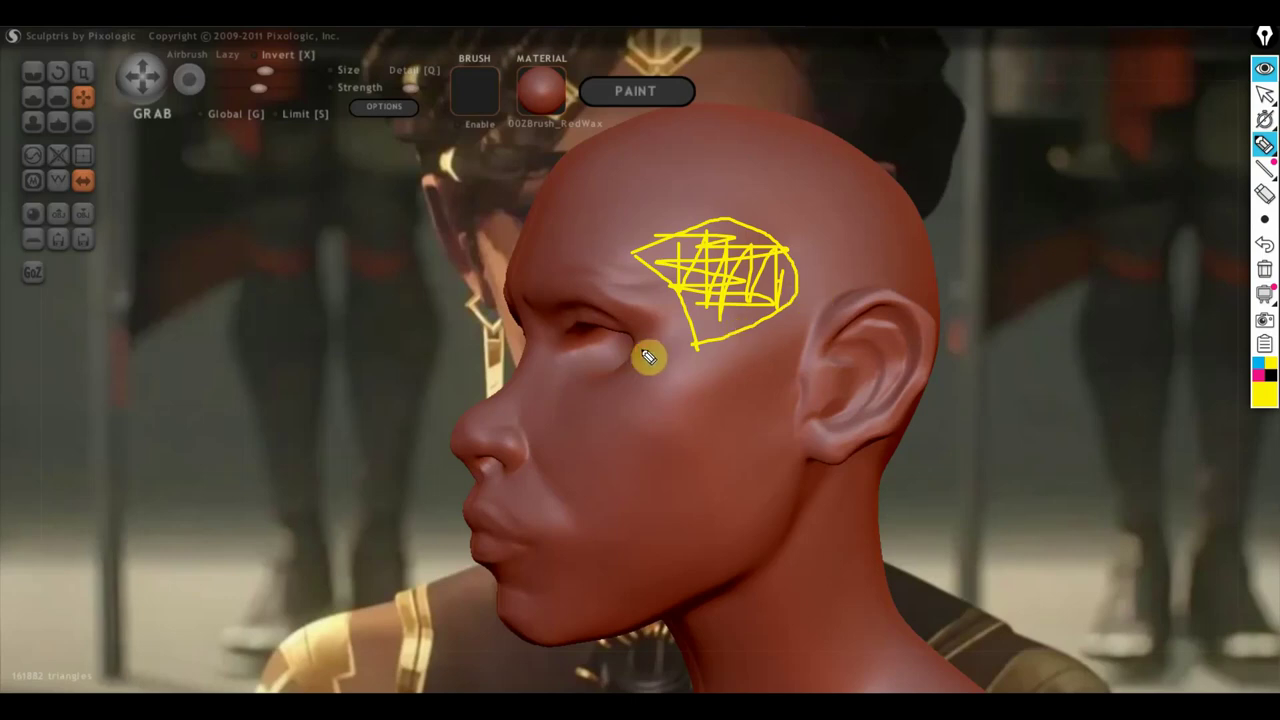
left_click_drag(641, 349, 848, 254)
Step: Mark the cheek plane from ear to mouth, the front of the cheek, and the brow ridge
mouse_move(760, 392)
left_mouse_down()
mouse_move(808, 372)
mouse_move(635, 482)
left_mouse_up()
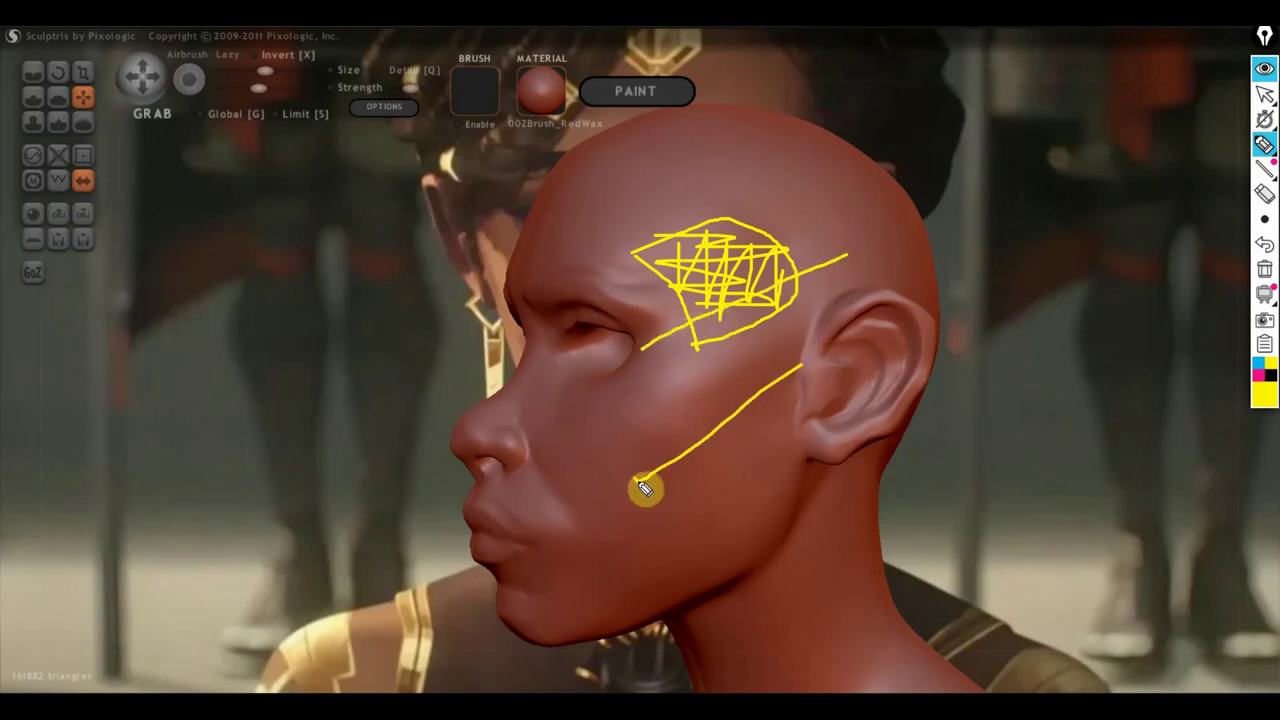
left_click_drag(596, 394, 608, 492)
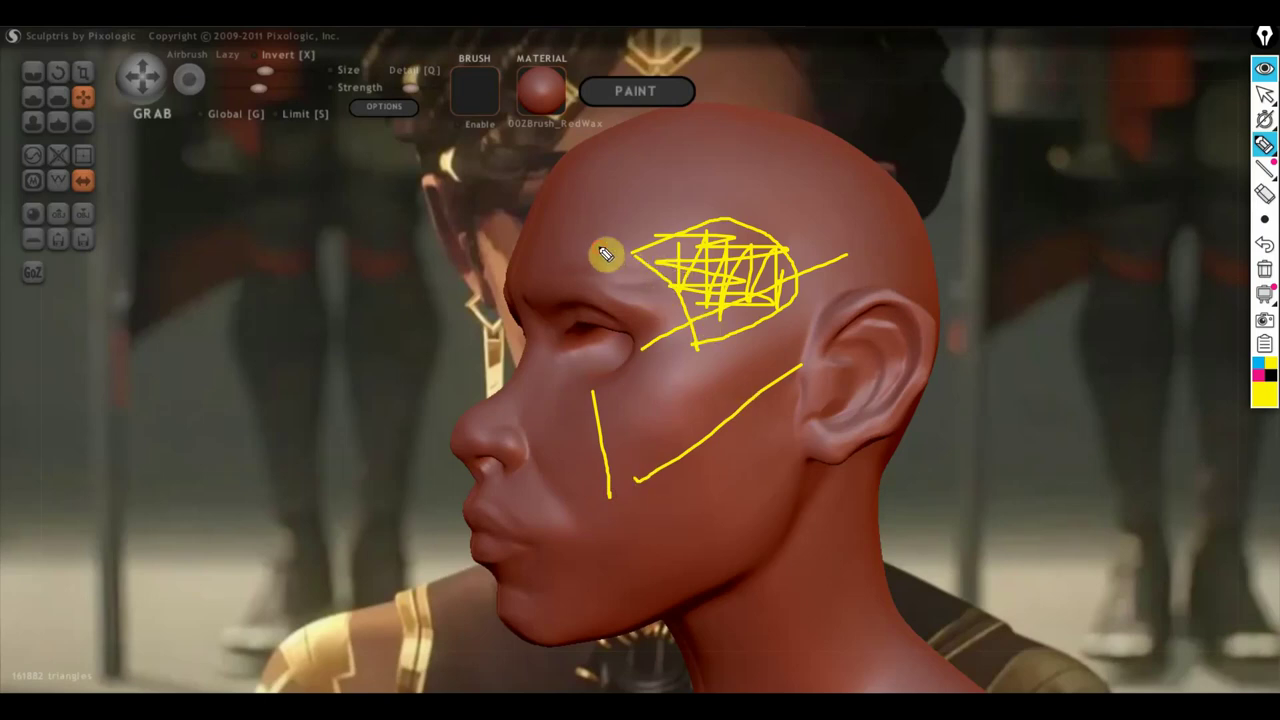
left_click_drag(606, 251, 652, 352)
mouse_move(643, 309)
left_mouse_down()
mouse_move(598, 260)
mouse_move(787, 118)
mouse_move(625, 122)
mouse_move(543, 248)
mouse_move(540, 300)
mouse_move(555, 303)
left_mouse_up()
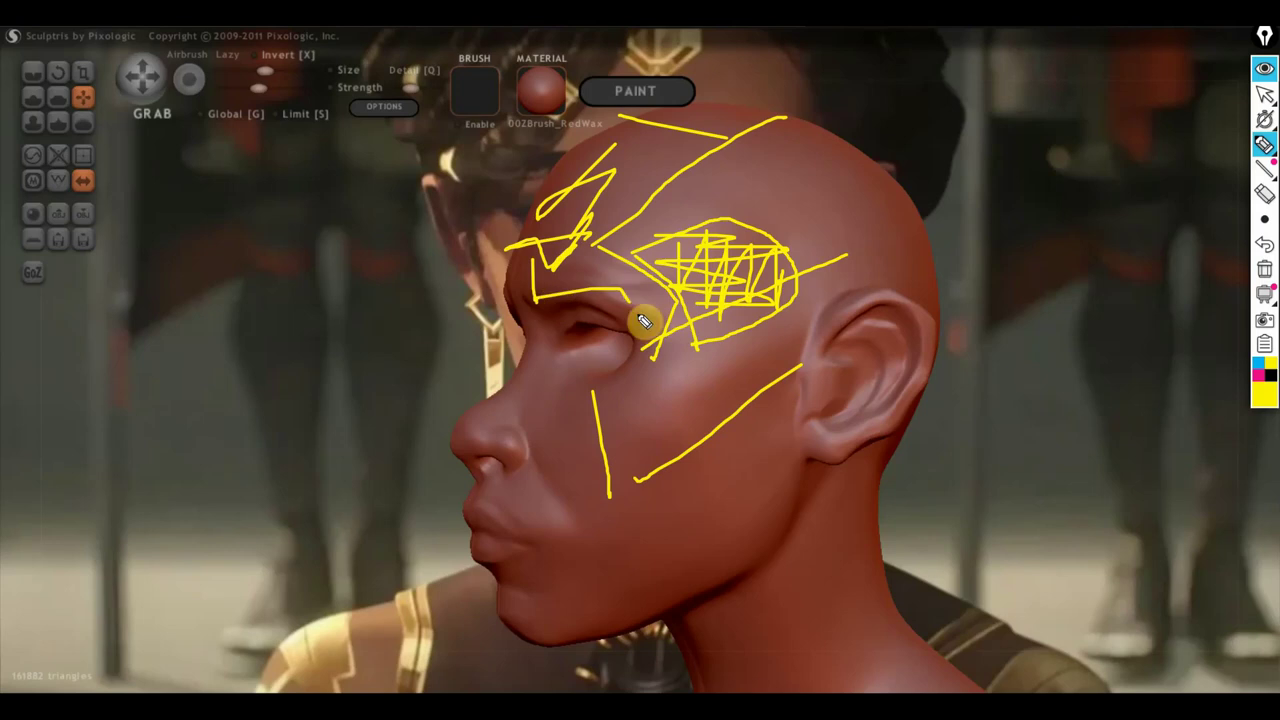
mouse_move(626, 320)
left_mouse_down()
mouse_move(563, 289)
mouse_move(613, 290)
mouse_move(665, 342)
left_mouse_up()
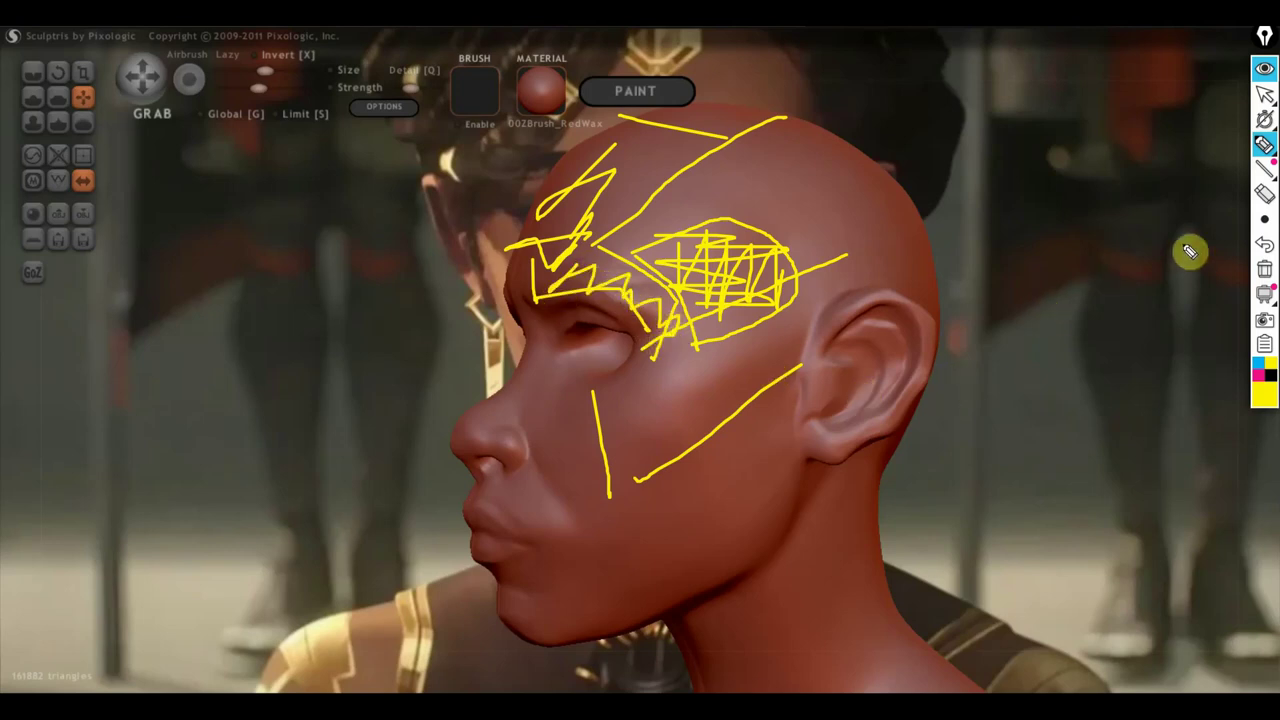
Step: Clear all the yellow annotation marks and select the Crease brush
left_click(1265, 95)
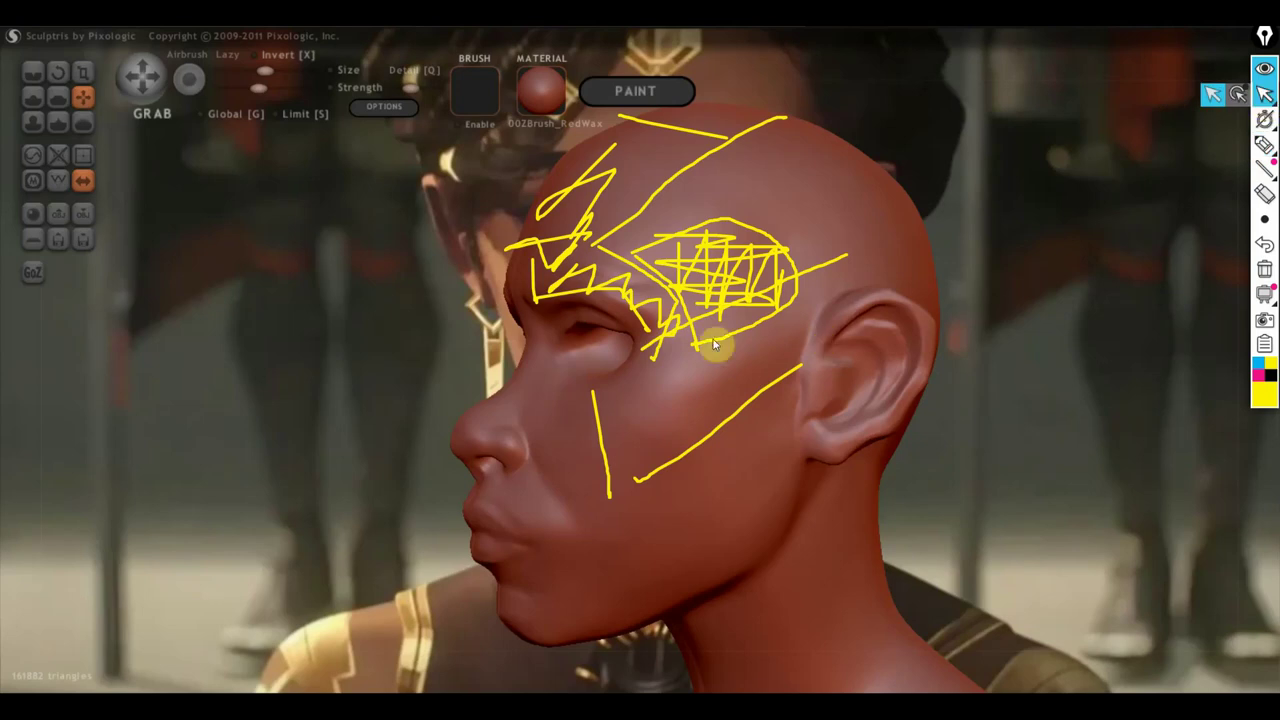
left_click(1264, 269)
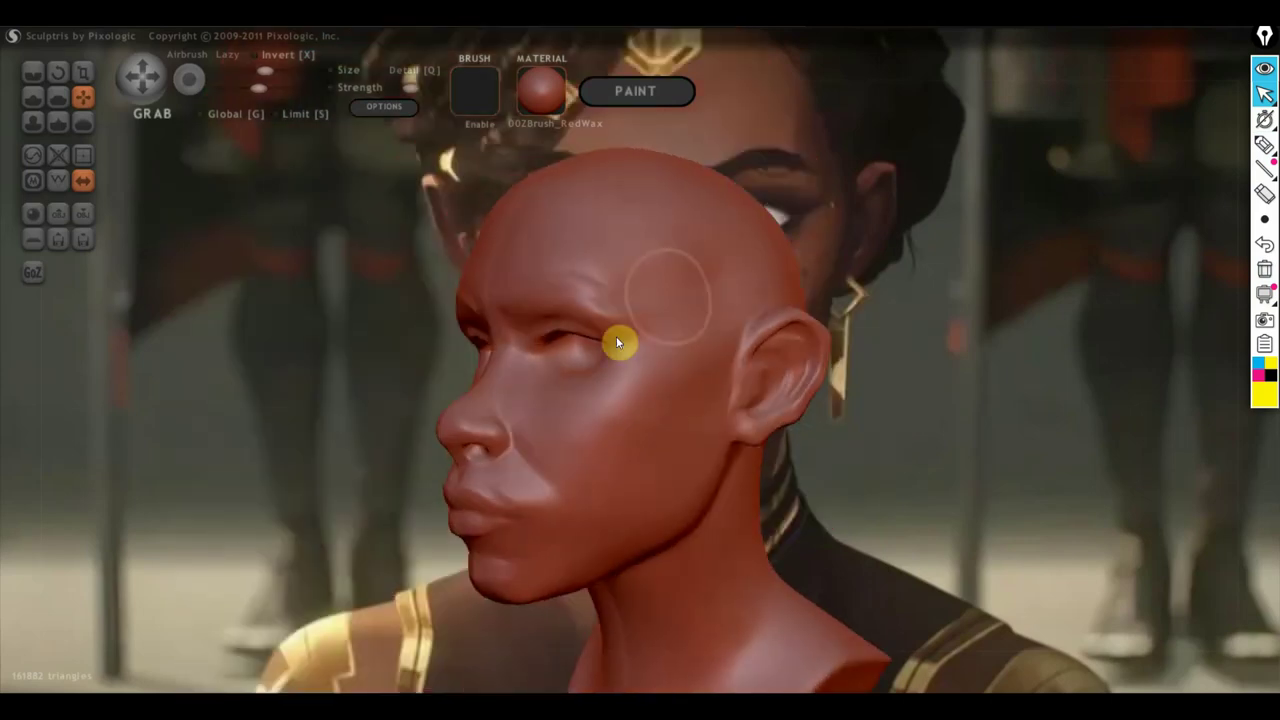
left_click(33, 72)
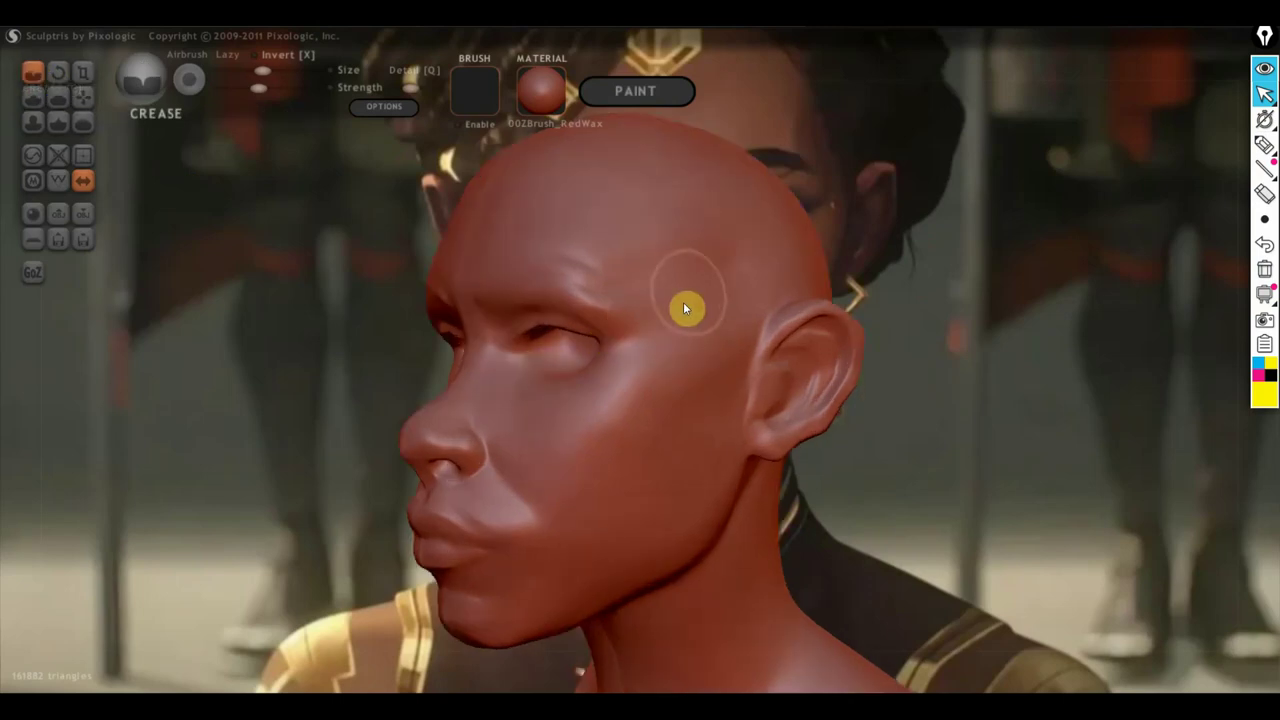
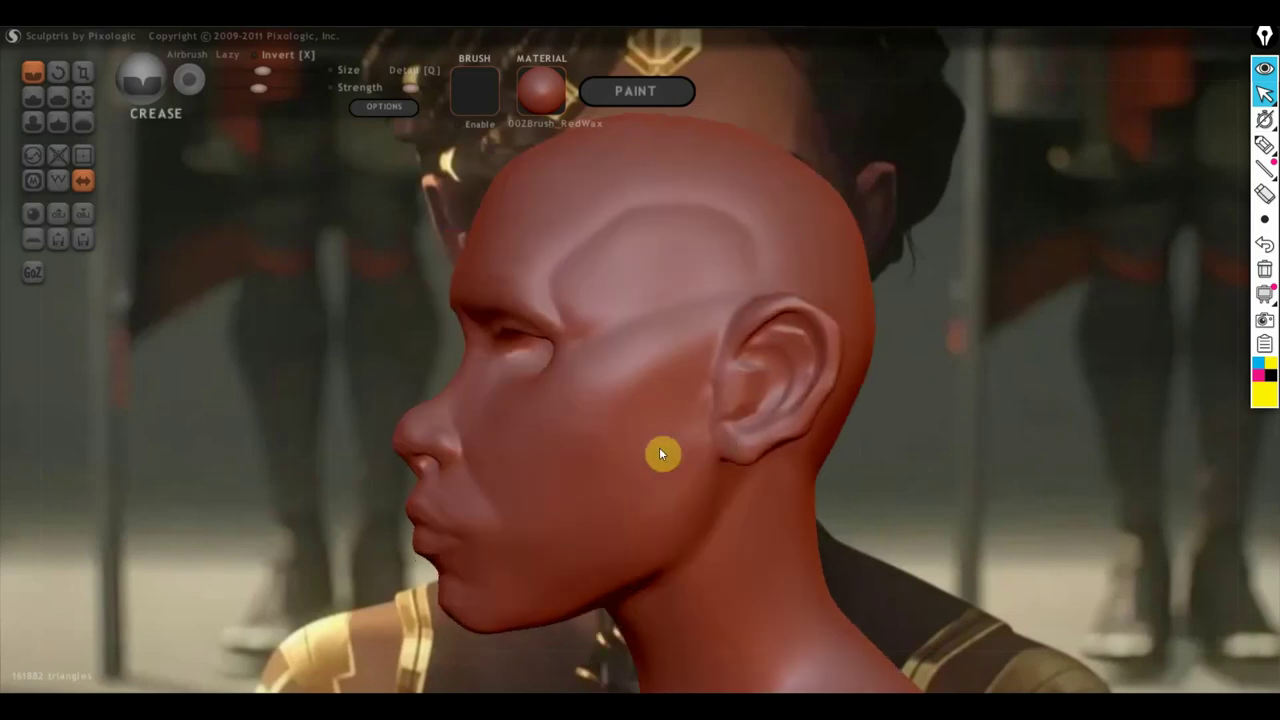
Step: Undo the groove across the skull and turn the head to a front view
key("ctrl+z")
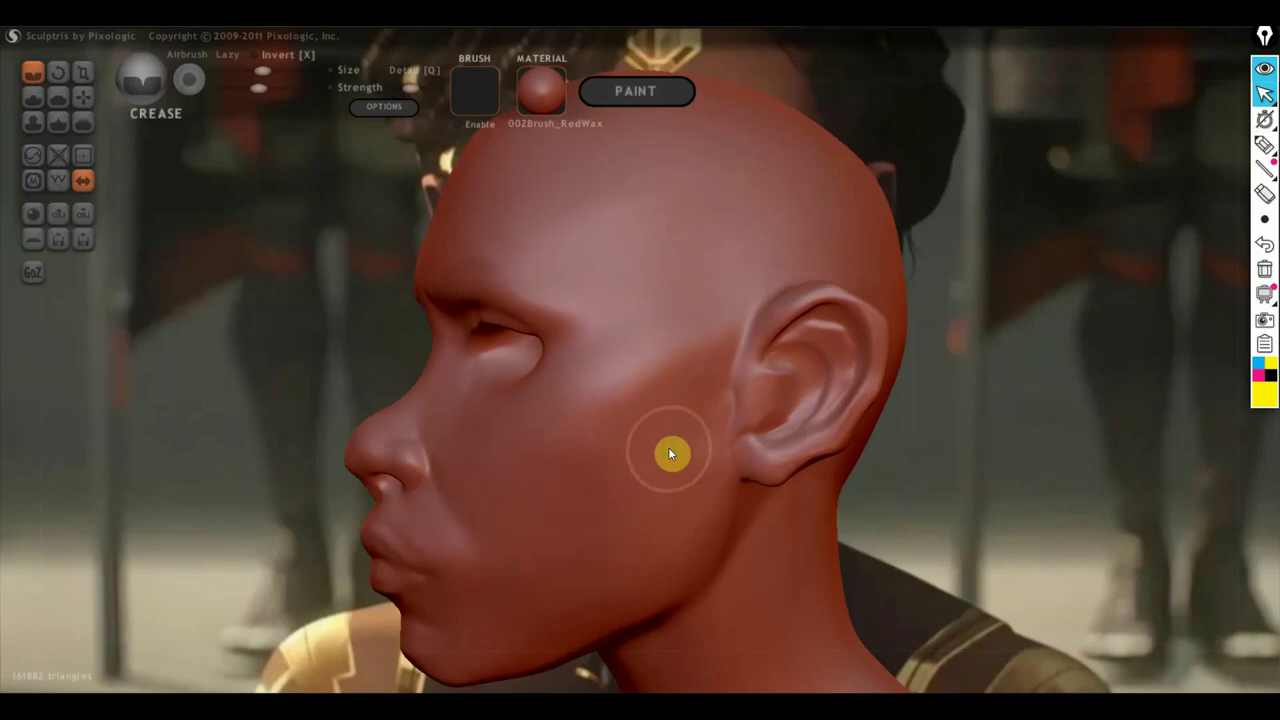
left_click_drag(678, 448, 927, 456)
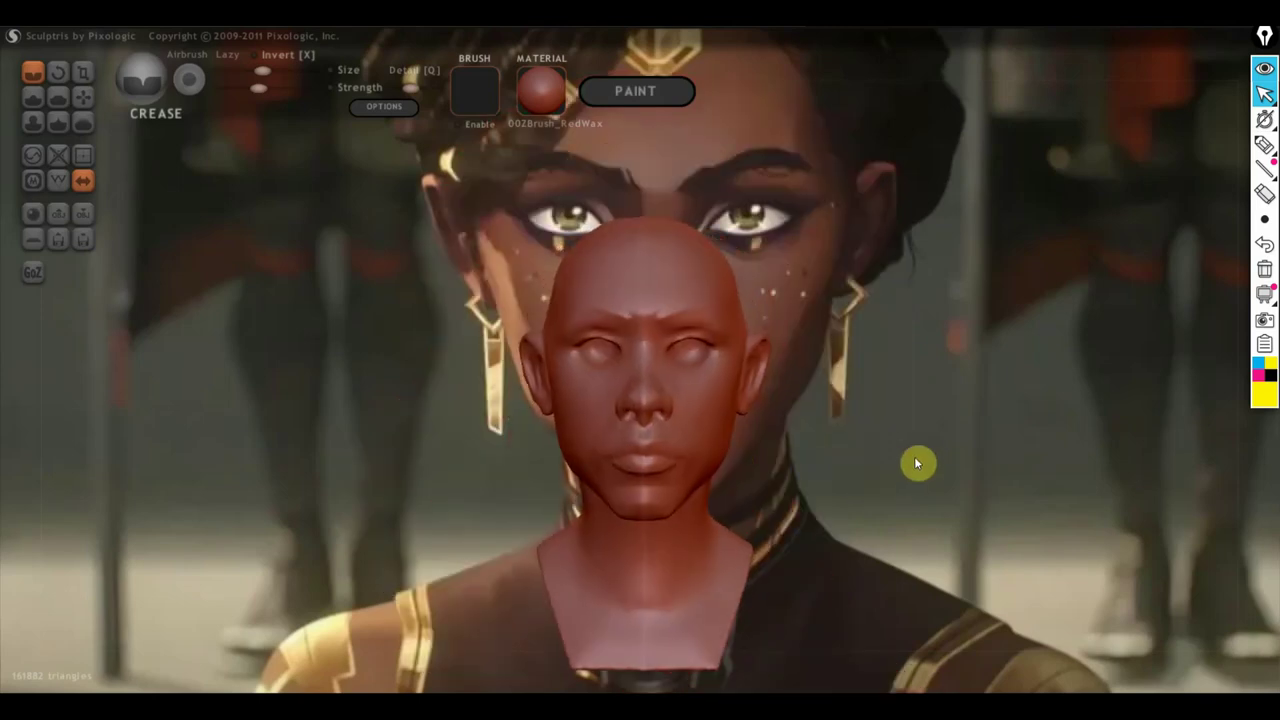
scroll(927, 456, "up", 5)
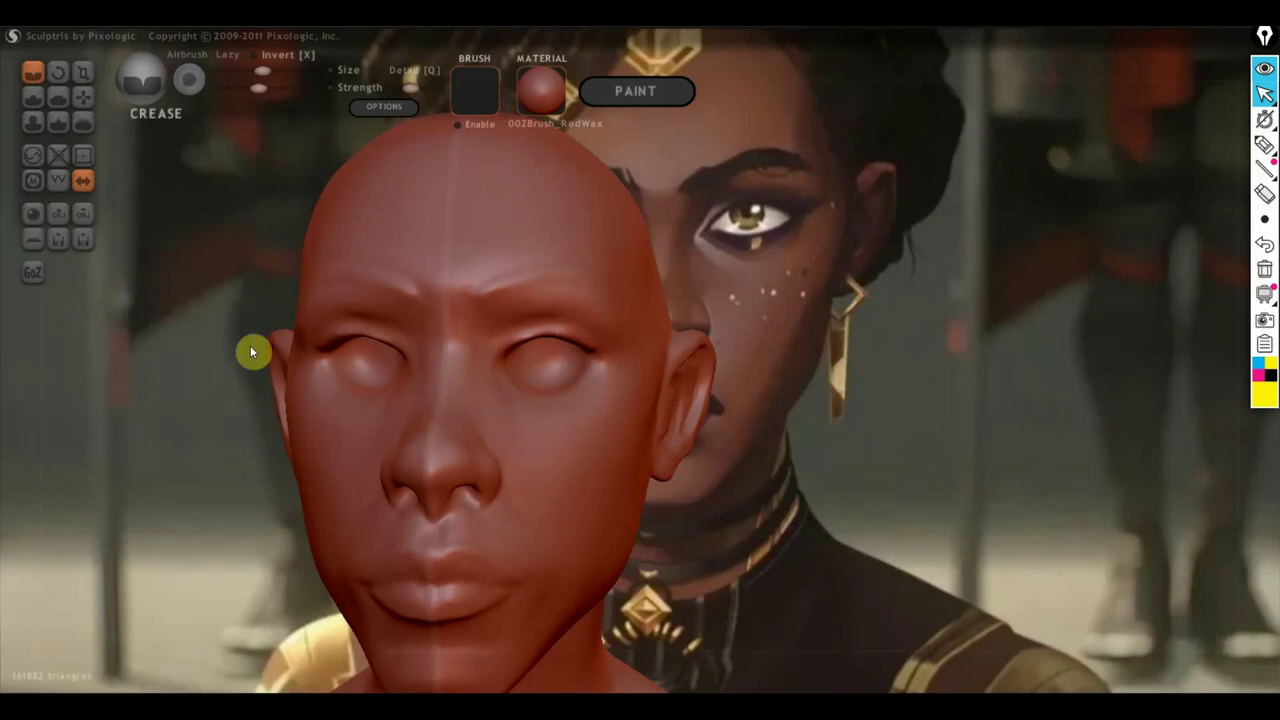
Step: Build the right lower eyelid into a fuller, defined bulge with the Draw brush
left_click(33, 99)
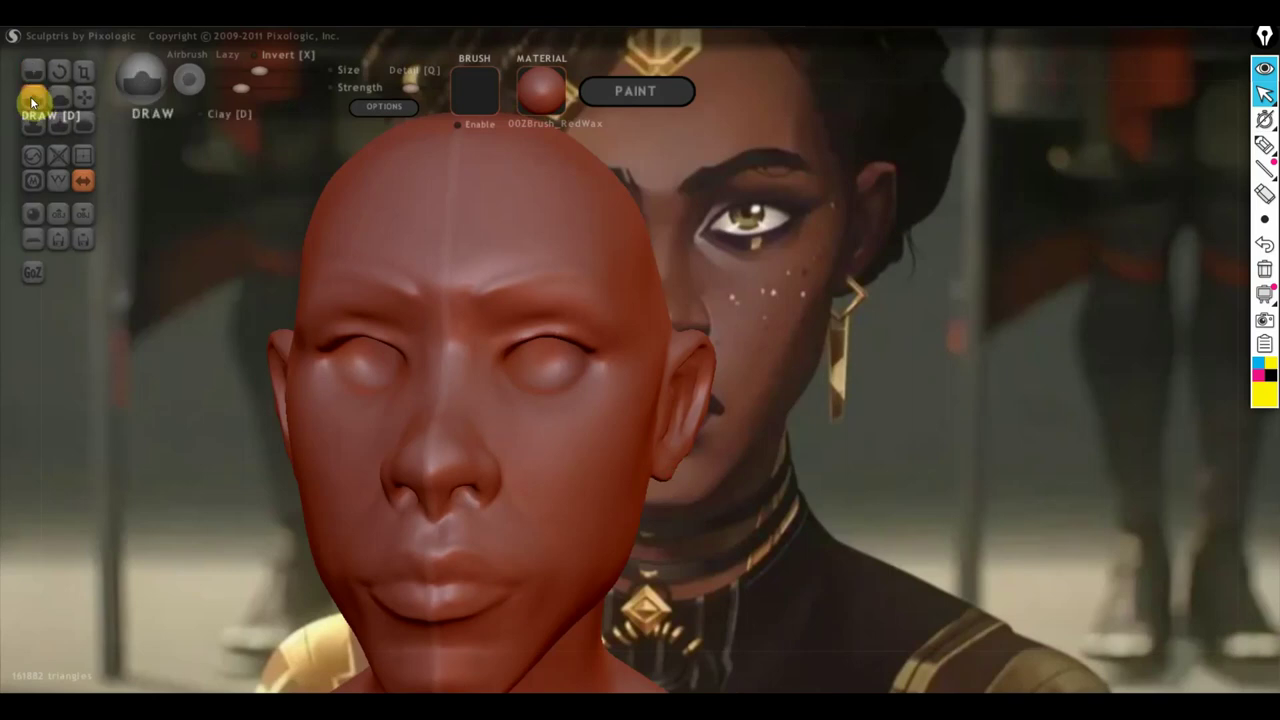
scroll(457, 309, "up", 2)
scroll(488, 436, "up", 2)
scroll(496, 437, "up", 2)
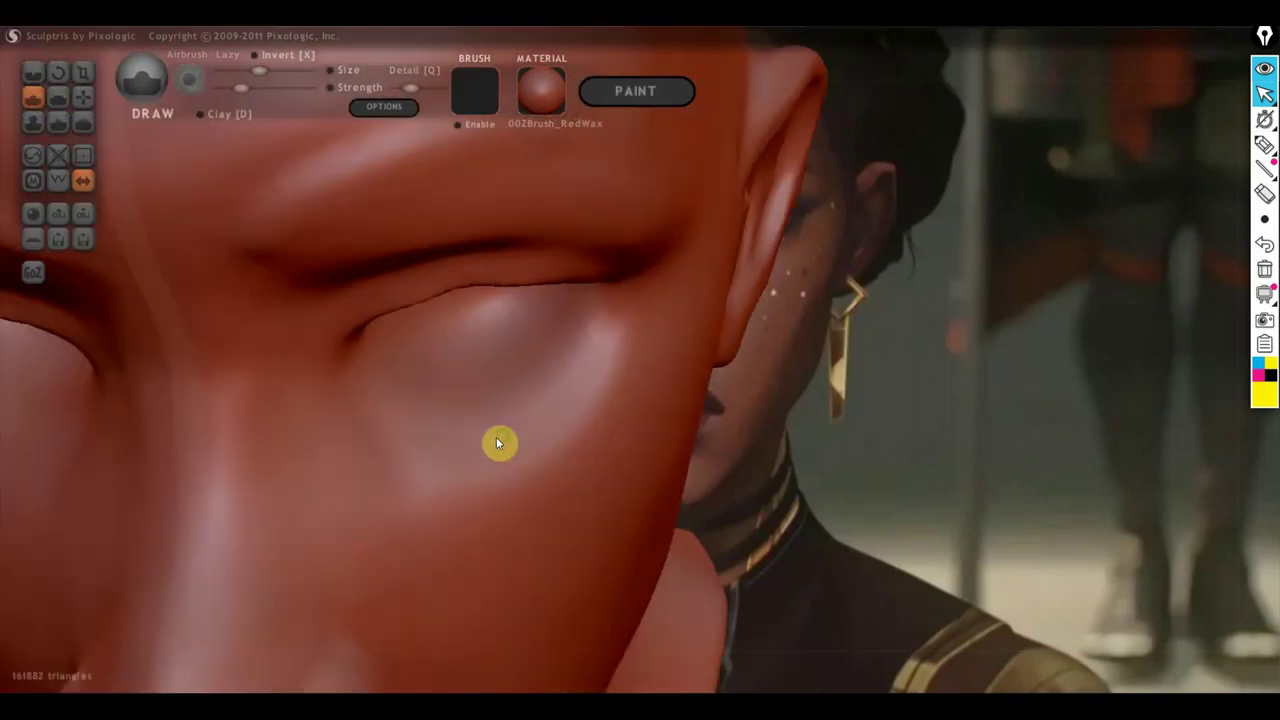
scroll(496, 437, "down", 2)
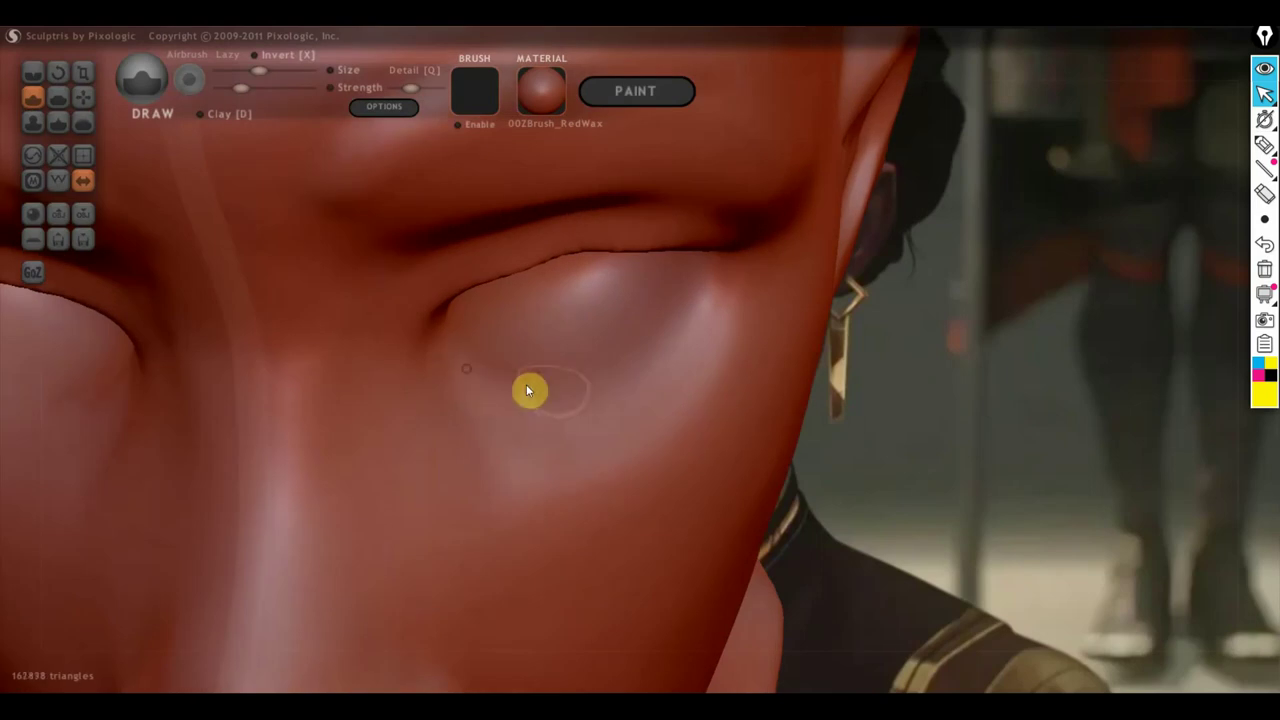
mouse_move(528, 390)
left_mouse_down()
mouse_move(723, 323)
mouse_move(626, 371)
mouse_move(477, 371)
mouse_move(658, 372)
mouse_move(714, 309)
mouse_move(606, 394)
mouse_move(454, 363)
mouse_move(594, 390)
mouse_move(711, 300)
mouse_move(569, 389)
mouse_move(477, 366)
mouse_move(578, 383)
mouse_move(709, 303)
mouse_move(506, 391)
mouse_move(591, 374)
mouse_move(705, 292)
mouse_move(506, 380)
mouse_move(466, 363)
mouse_move(703, 320)
mouse_move(648, 358)
mouse_move(480, 366)
mouse_move(537, 369)
mouse_move(680, 309)
mouse_move(531, 379)
mouse_move(594, 366)
mouse_move(717, 286)
mouse_move(526, 377)
mouse_move(476, 362)
mouse_move(711, 291)
mouse_move(591, 360)
mouse_move(543, 366)
mouse_move(722, 281)
left_mouse_up()
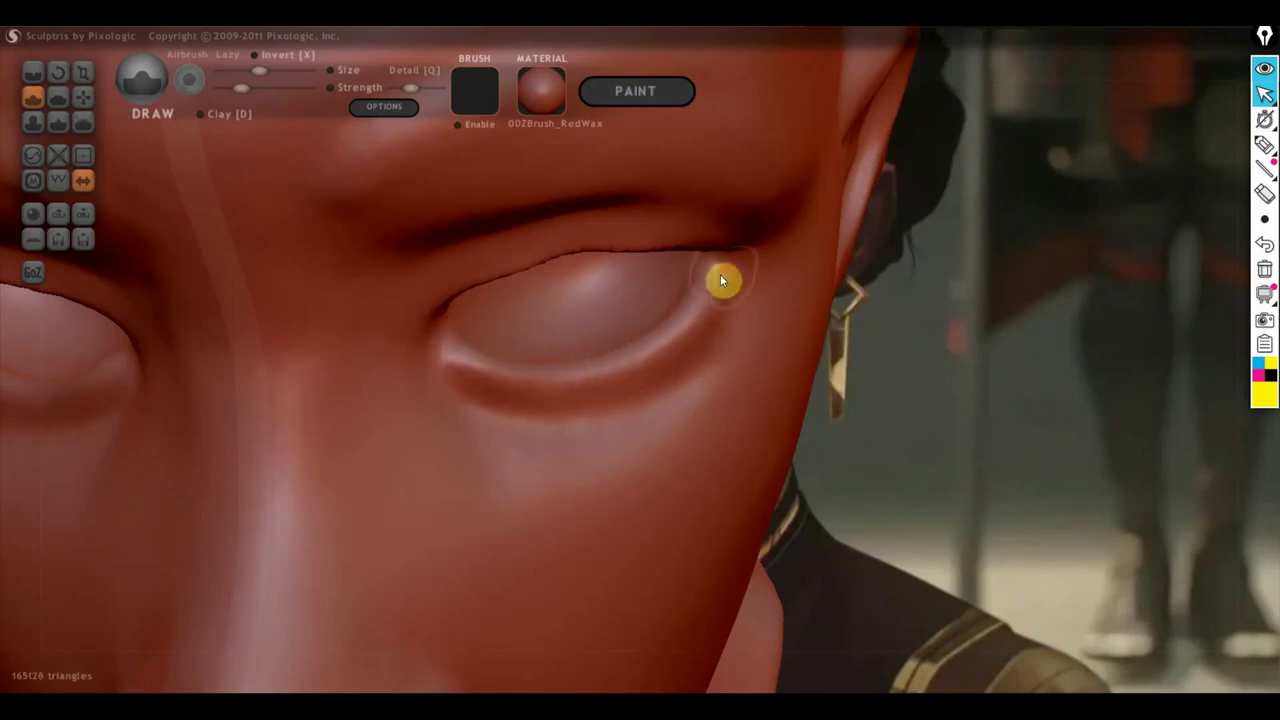
scroll(722, 281, "down", 2)
scroll(720, 304, "down", 2)
scroll(717, 277, "down", 2)
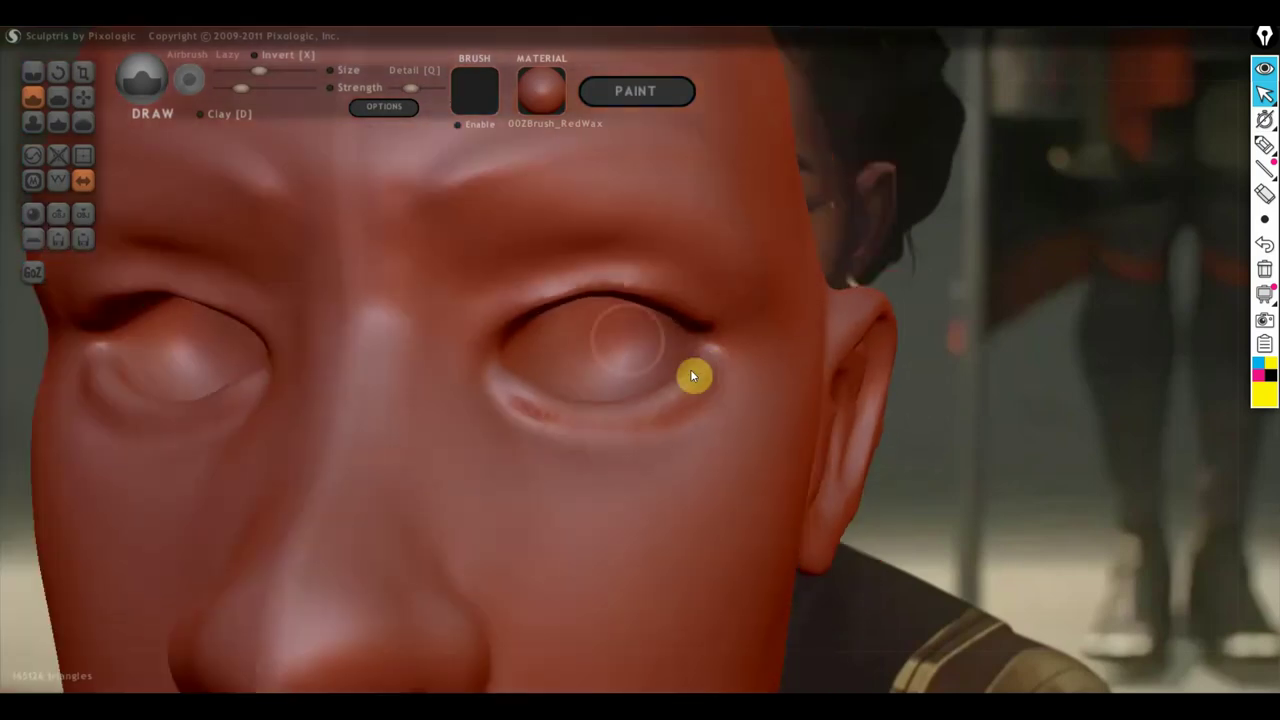
Step: Reshape the eyelids of both eyes symmetrically with the Grab brush
left_click(83, 96)
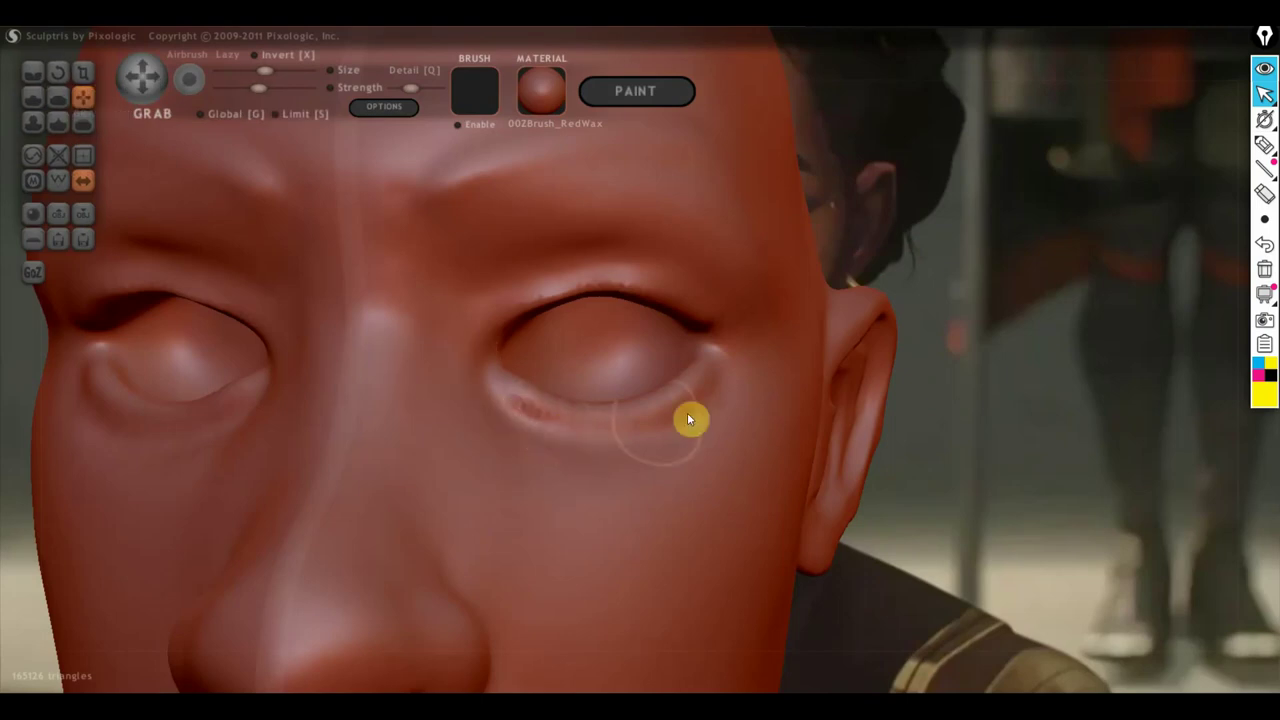
scroll(900, 400, "down", 3)
scroll(1050, 400, "down", 2)
scroll(1060, 400, "down", 1)
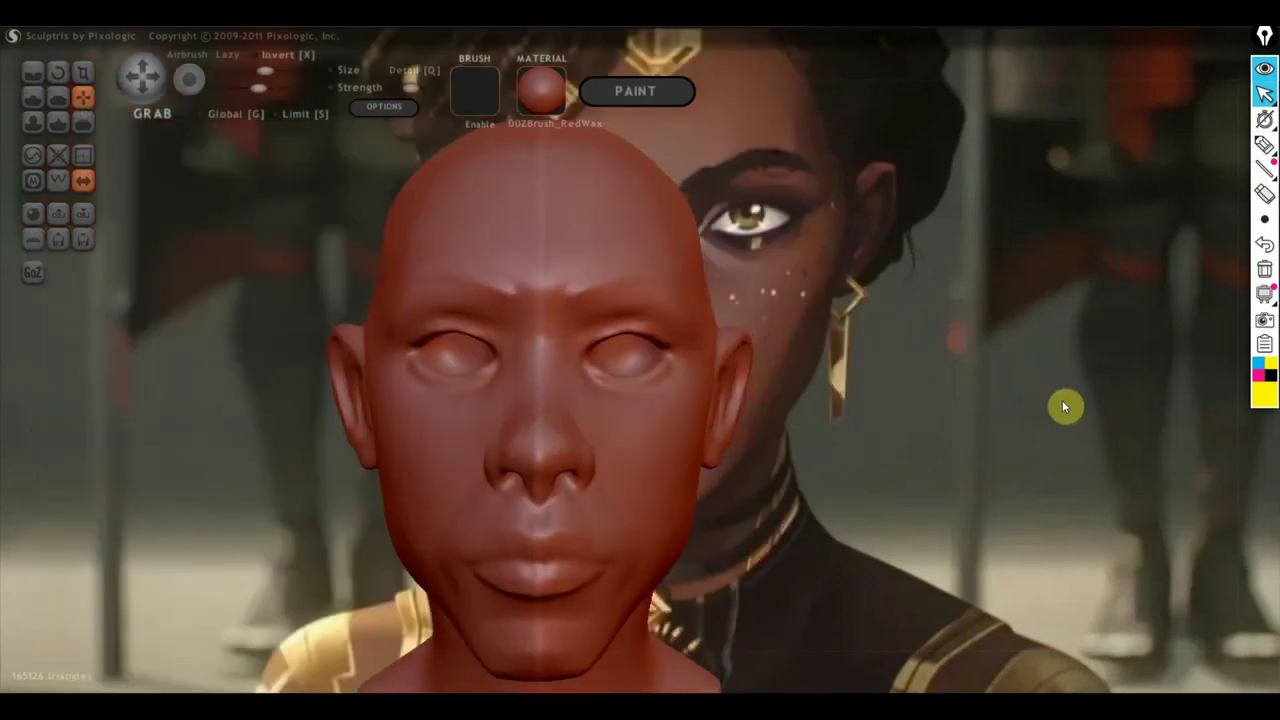
left_click_drag(1059, 399, 1059, 294)
left_click_drag(1059, 249, 1014, 310)
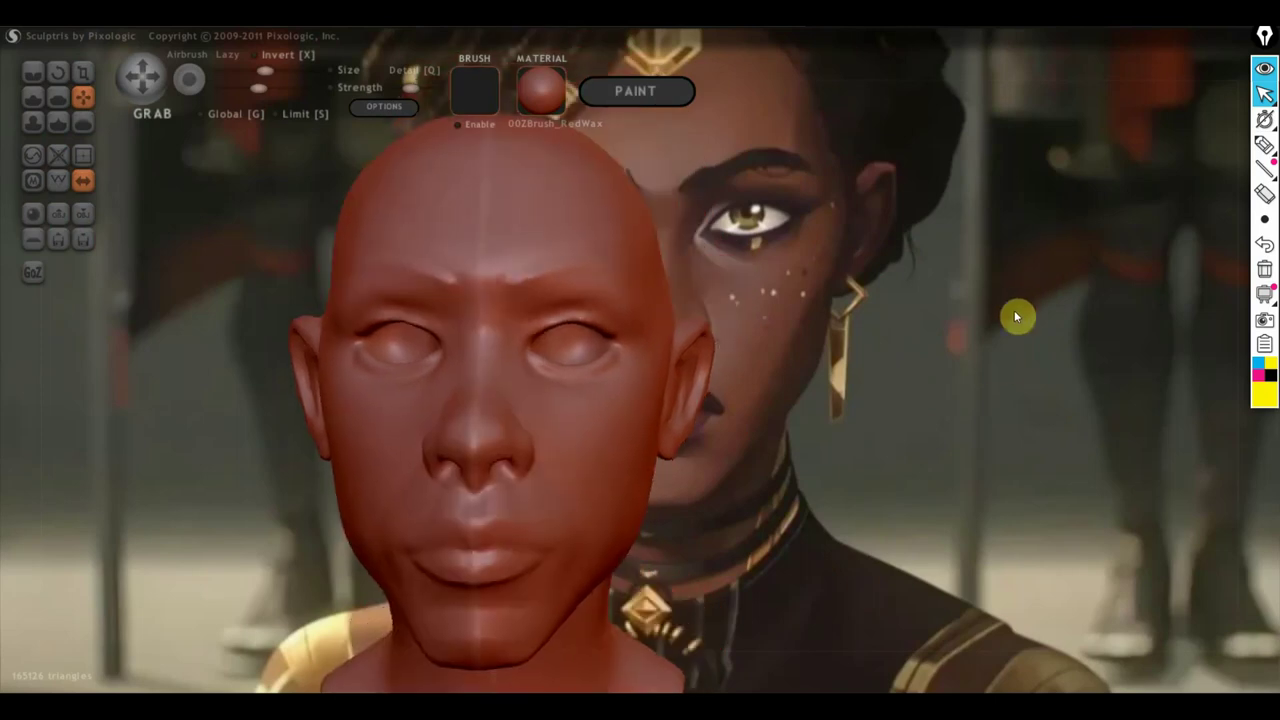
scroll(710, 410, "up", 1)
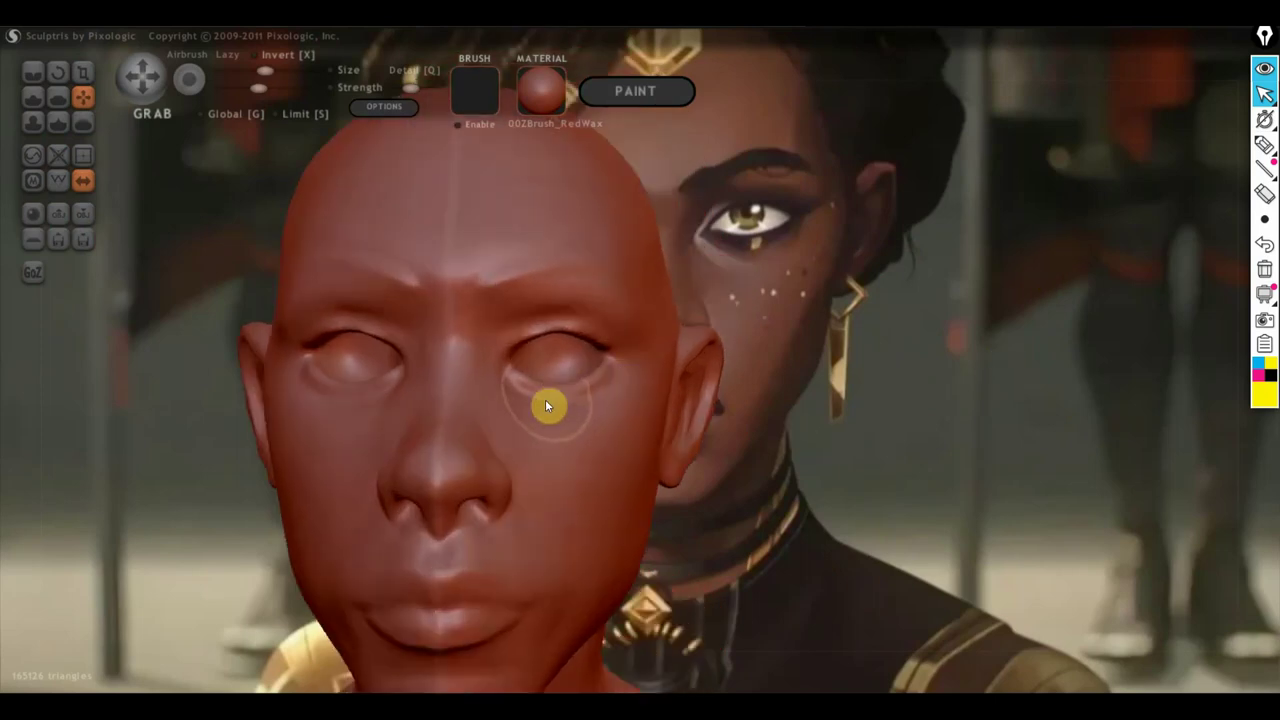
mouse_move(545, 399)
left_mouse_down()
mouse_move(545, 380)
mouse_move(545, 395)
mouse_move(534, 383)
mouse_move(487, 398)
mouse_move(607, 378)
mouse_move(595, 370)
left_mouse_up()
Step: Refine the right upper eyelid edge, viewed from below
scroll(545, 395, "up", 2)
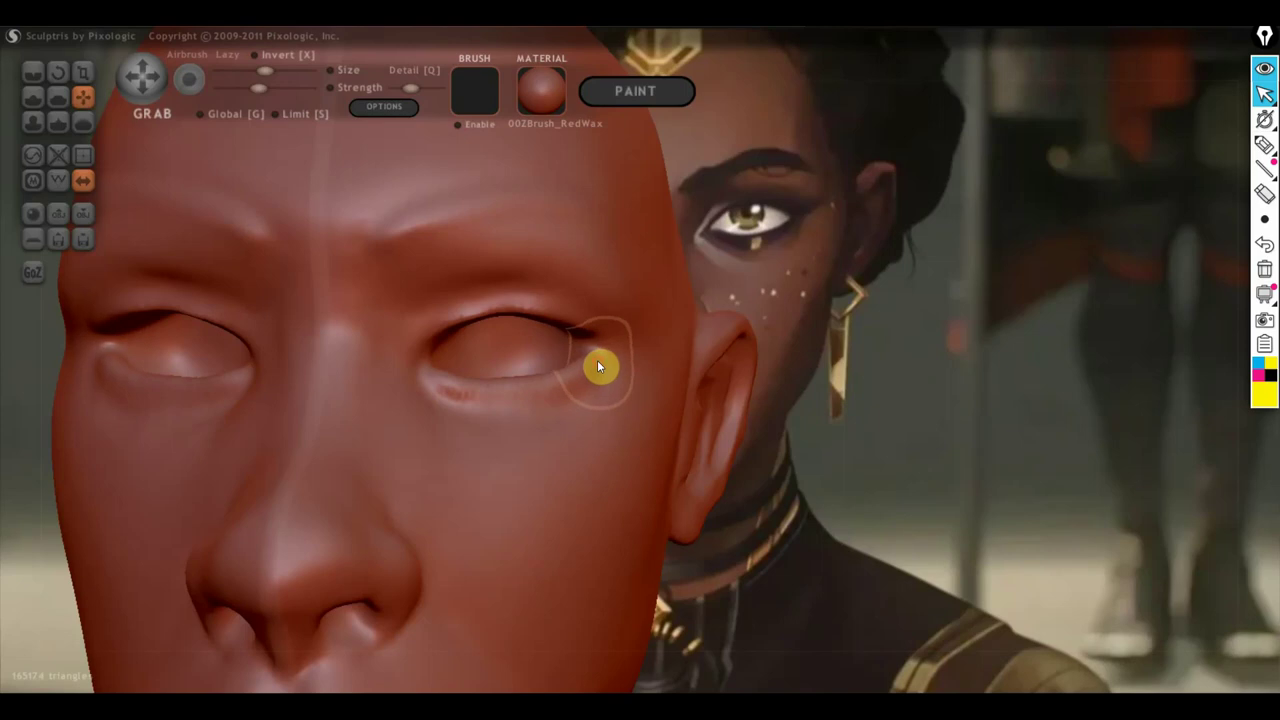
mouse_move(597, 362)
right_mouse_down()
mouse_move(610, 386)
mouse_move(555, 429)
mouse_move(572, 441)
right_mouse_up()
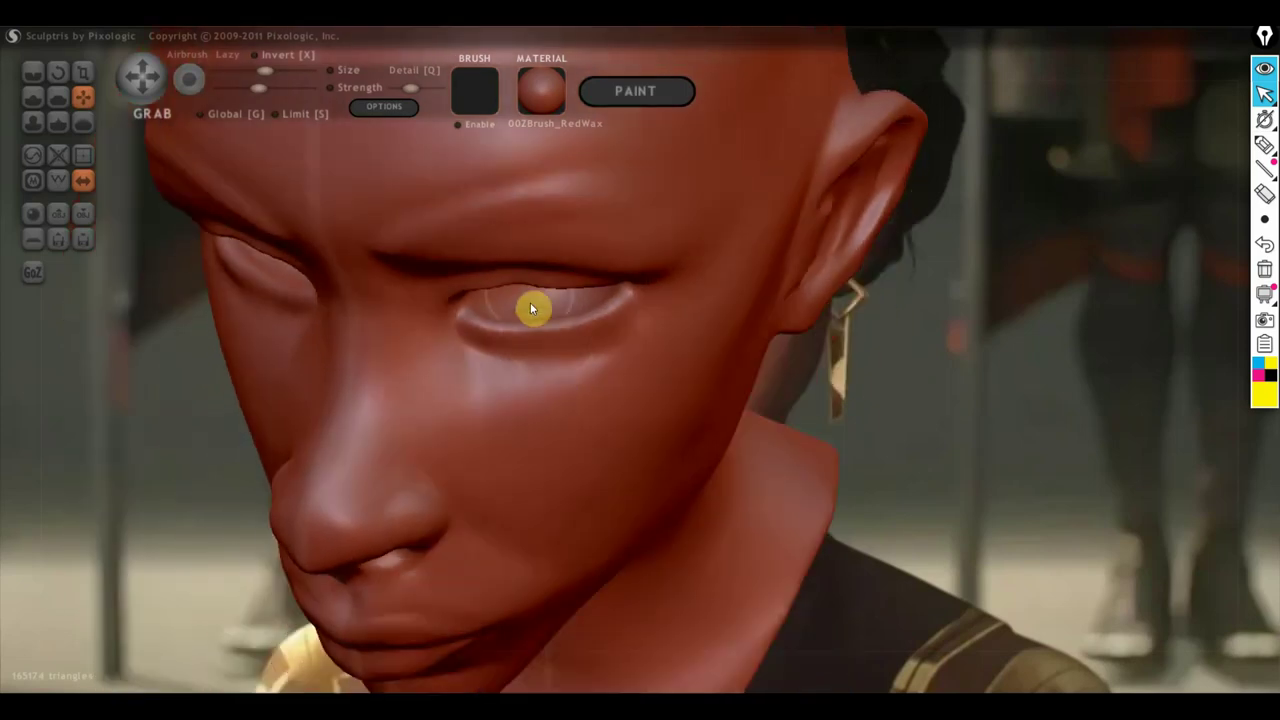
mouse_move(518, 284)
left_mouse_down()
mouse_move(521, 303)
mouse_move(571, 286)
mouse_move(590, 301)
left_mouse_up()
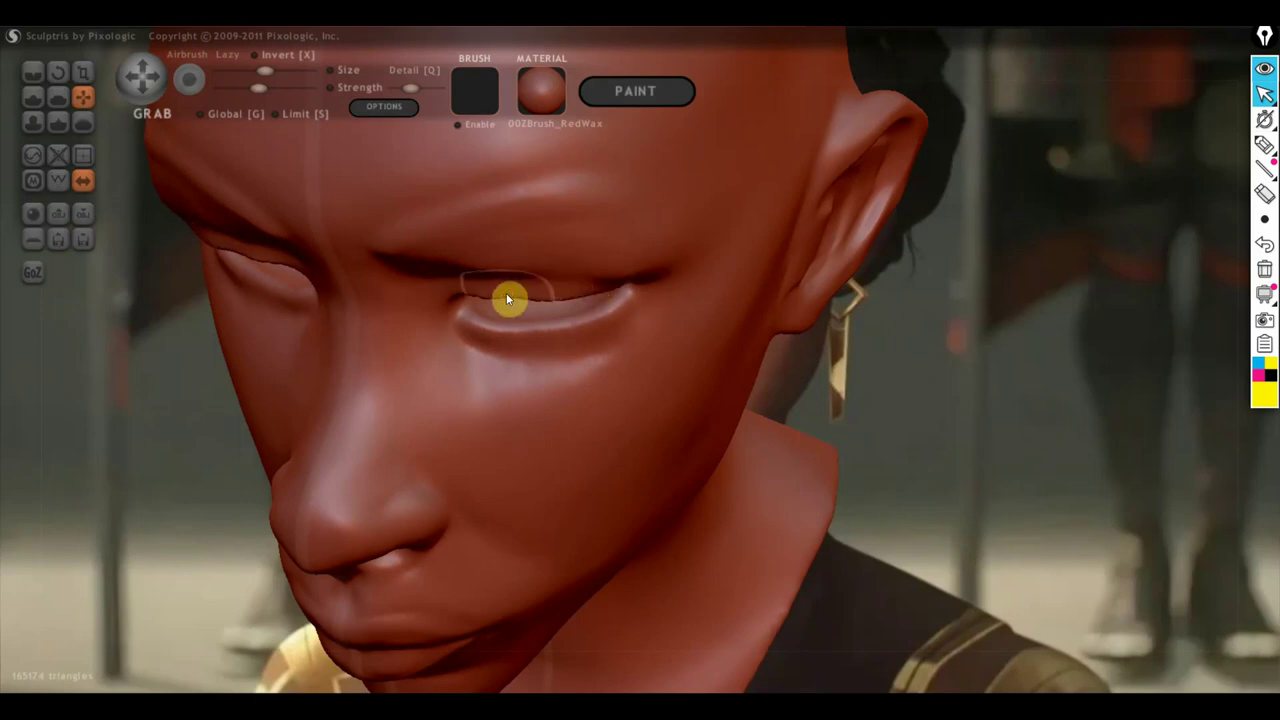
mouse_move(506, 297)
left_mouse_down()
mouse_move(506, 311)
mouse_move(571, 300)
mouse_move(526, 311)
left_mouse_up()
Step: From a side profile, pull the lower eyelid up toward the upper lid
mouse_move(534, 306)
right_mouse_down()
mouse_move(388, 266)
mouse_move(466, 329)
right_mouse_up()
mouse_move(560, 357)
right_mouse_down()
mouse_move(450, 318)
mouse_move(480, 337)
right_mouse_up()
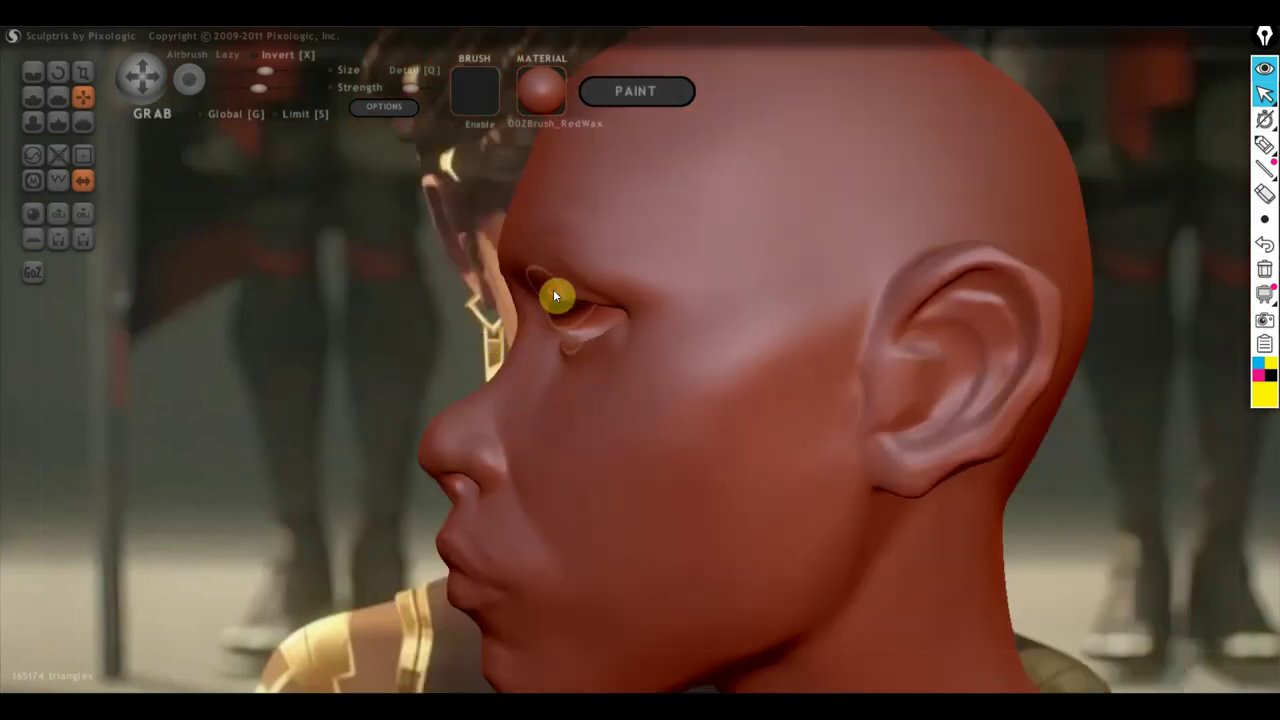
scroll(565, 366, "up", 2)
left_click_drag(572, 359, 570, 334)
right_click_drag(570, 333, 832, 343)
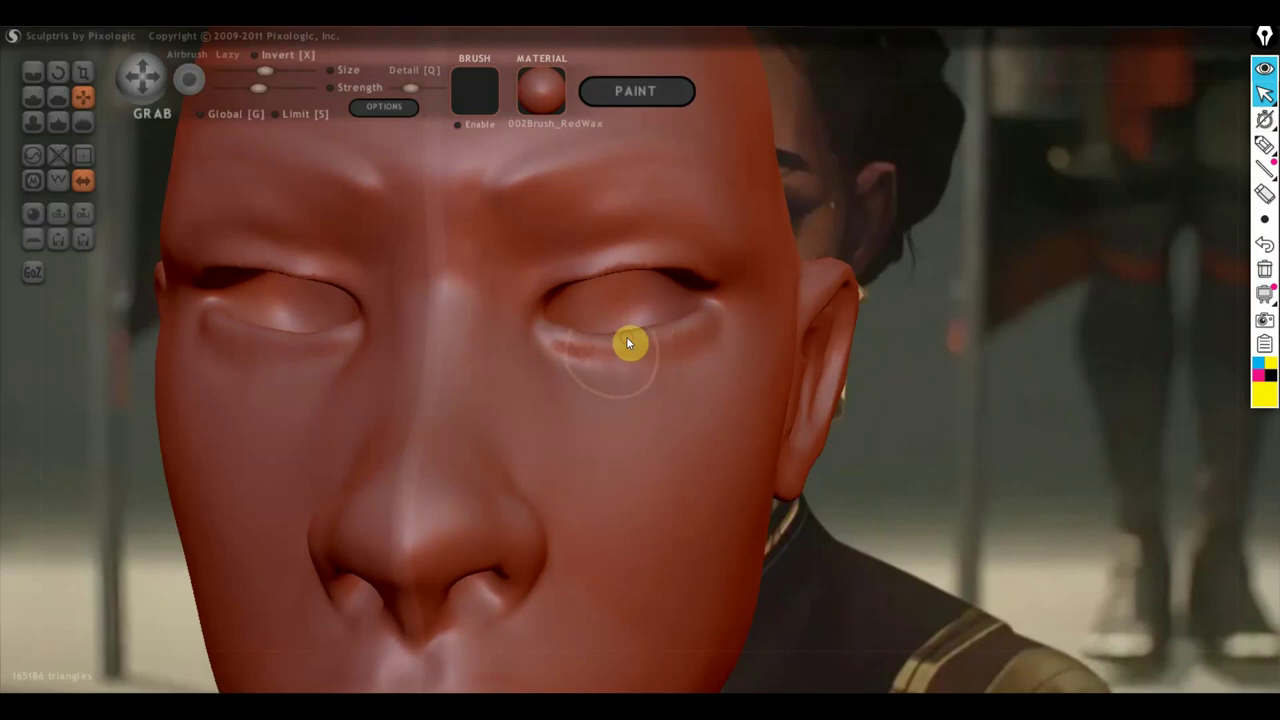
Step: Carve a Crease-brush line beside the nose and along the right lower lid to the outer corner
left_click(32, 72)
mouse_move(501, 367)
right_mouse_down()
mouse_move(734, 365)
mouse_move(560, 363)
right_mouse_up()
scroll(560, 384, "up", 2)
scroll(542, 393, "up", 2)
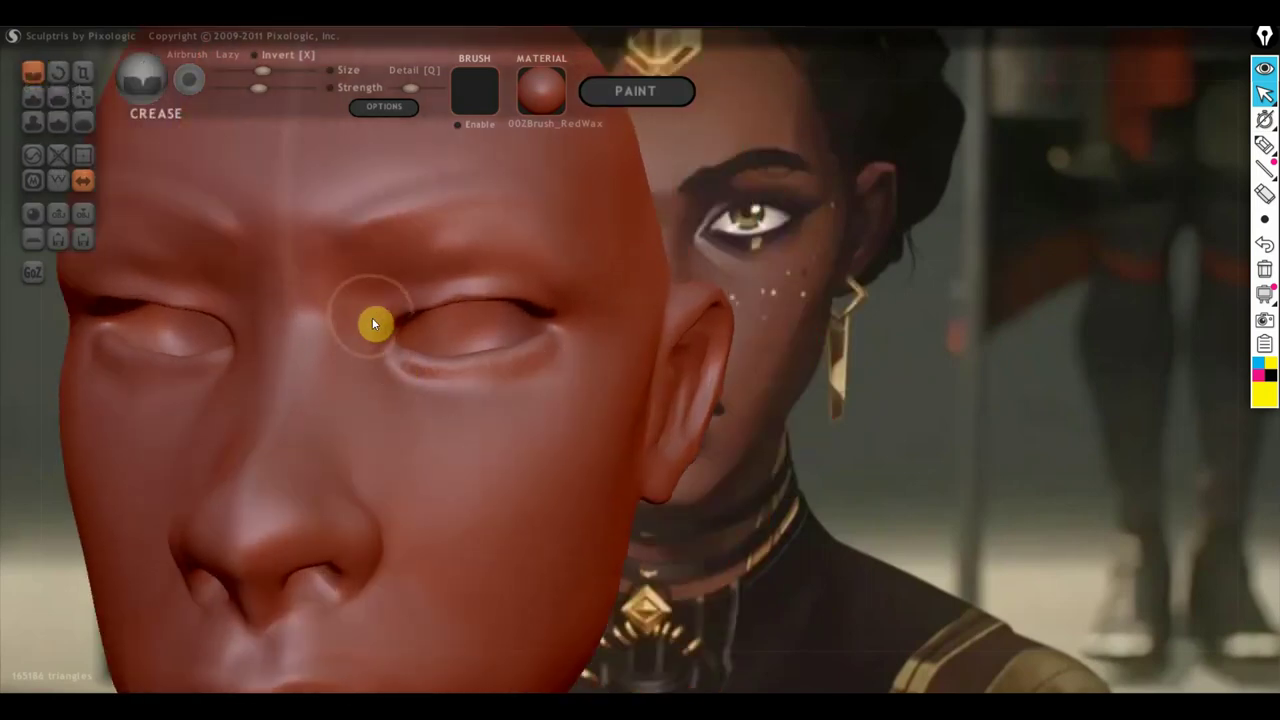
left_click_drag(364, 309, 346, 383)
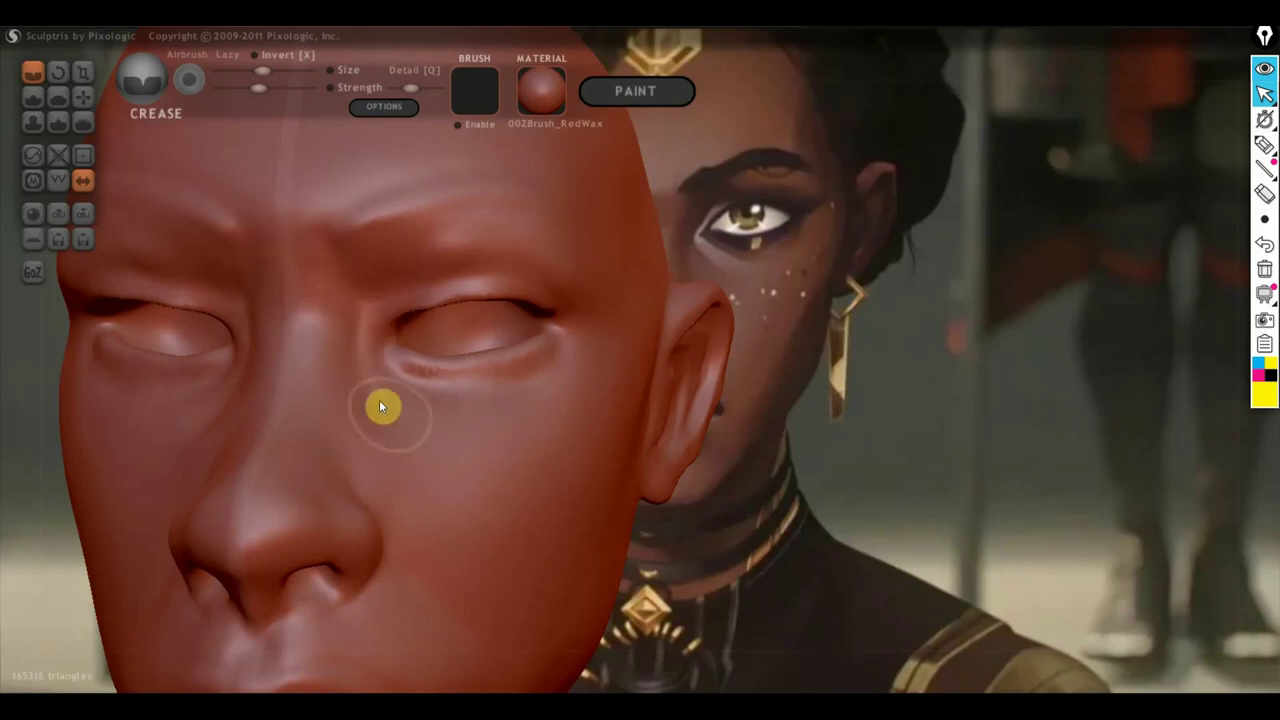
left_click_drag(368, 348, 408, 352)
mouse_move(434, 400)
left_mouse_down()
mouse_move(526, 378)
mouse_move(554, 349)
left_mouse_up()
Step: Sharpen and deepen the lower-lid crease further from frontal and side angles
right_click_drag(576, 396, 492, 419)
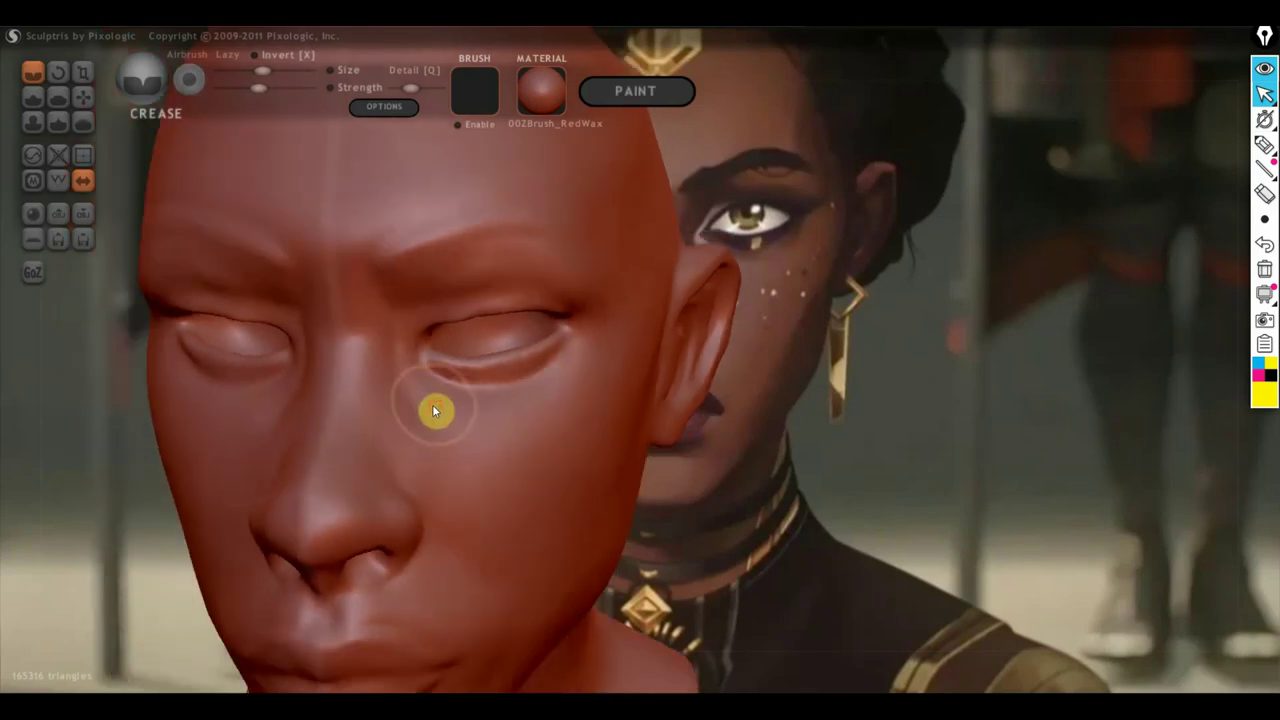
left_click_drag(434, 409, 588, 386)
mouse_move(585, 386)
right_mouse_down()
mouse_move(528, 346)
mouse_move(514, 449)
mouse_move(528, 500)
right_mouse_up()
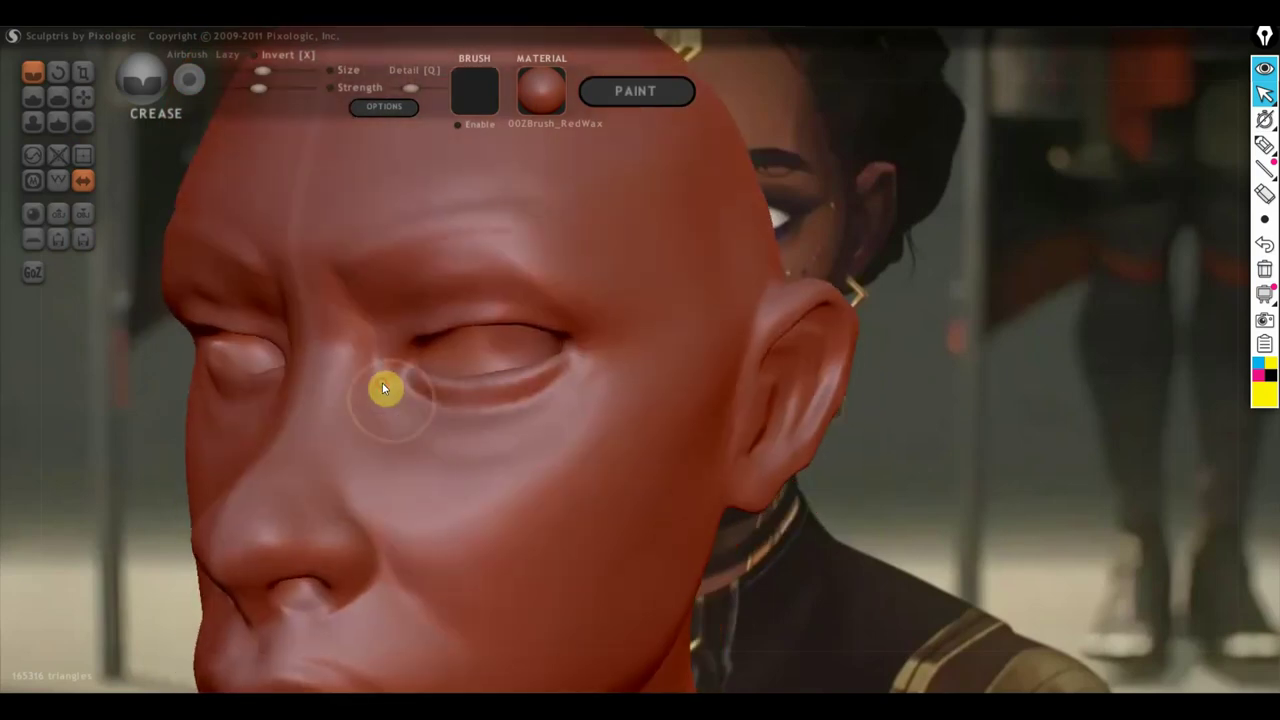
left_click_drag(383, 389, 588, 397)
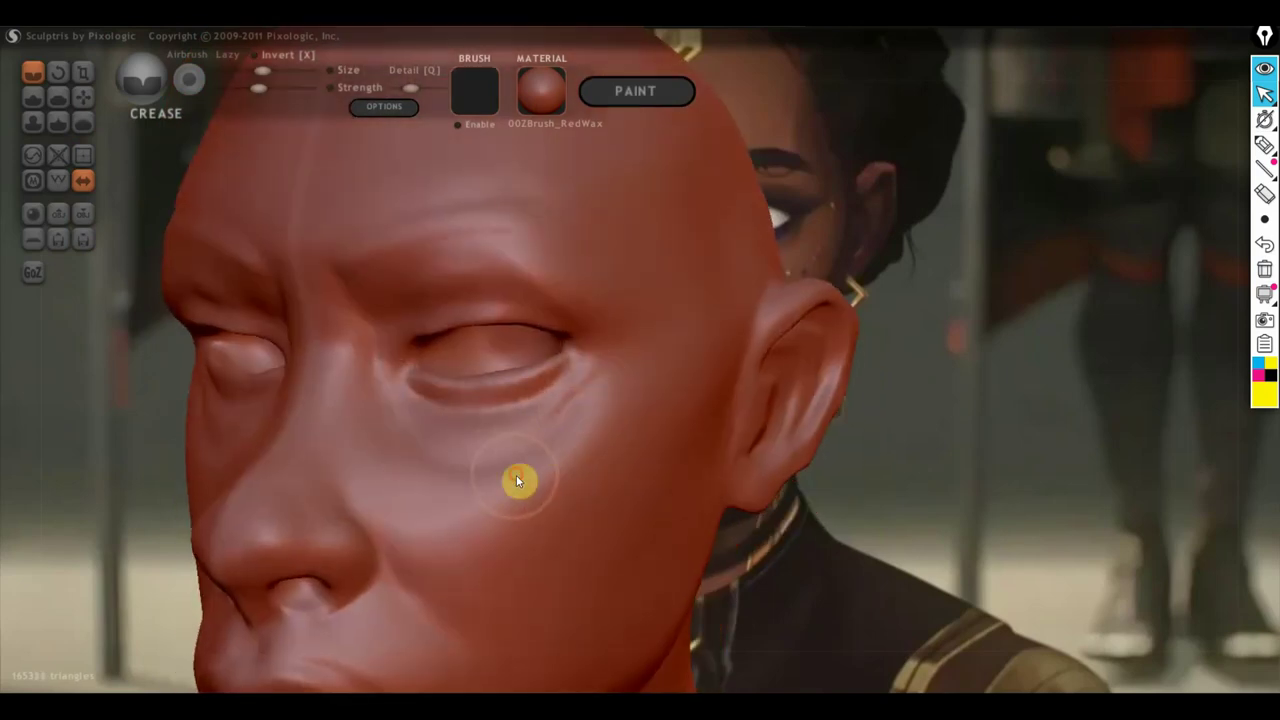
left_click_drag(426, 469, 545, 450)
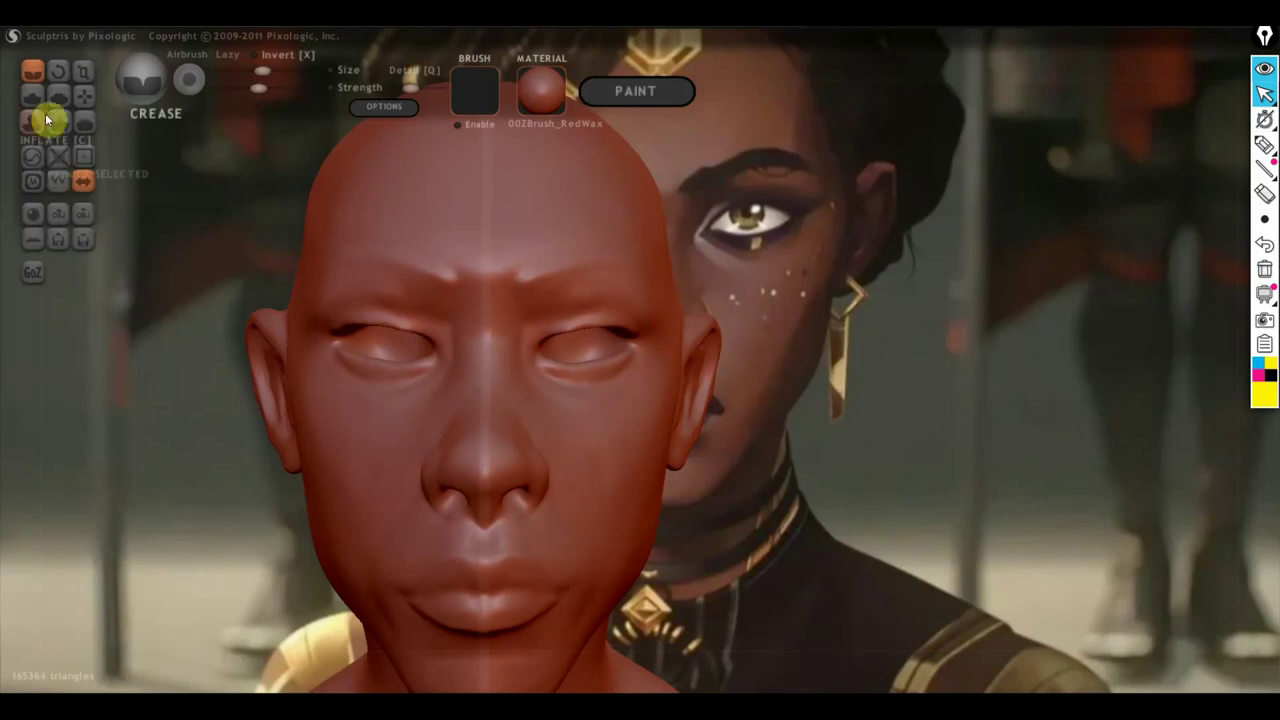
Step: Flatten the lower eyelid surface with repeated Flatten brush strokes
left_click(57, 97)
scroll(309, 368, "up", 5)
scroll(428, 413, "up", 3)
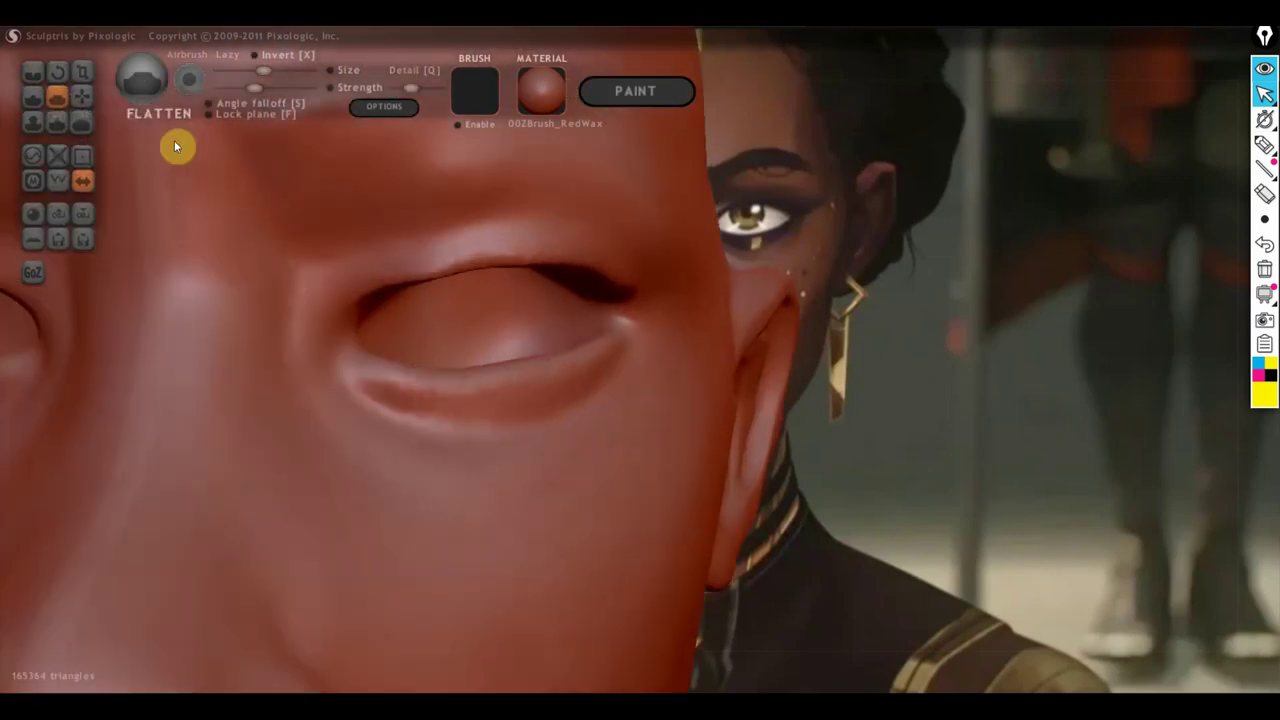
scroll(445, 358, "up", 2)
scroll(445, 358, "up", 3)
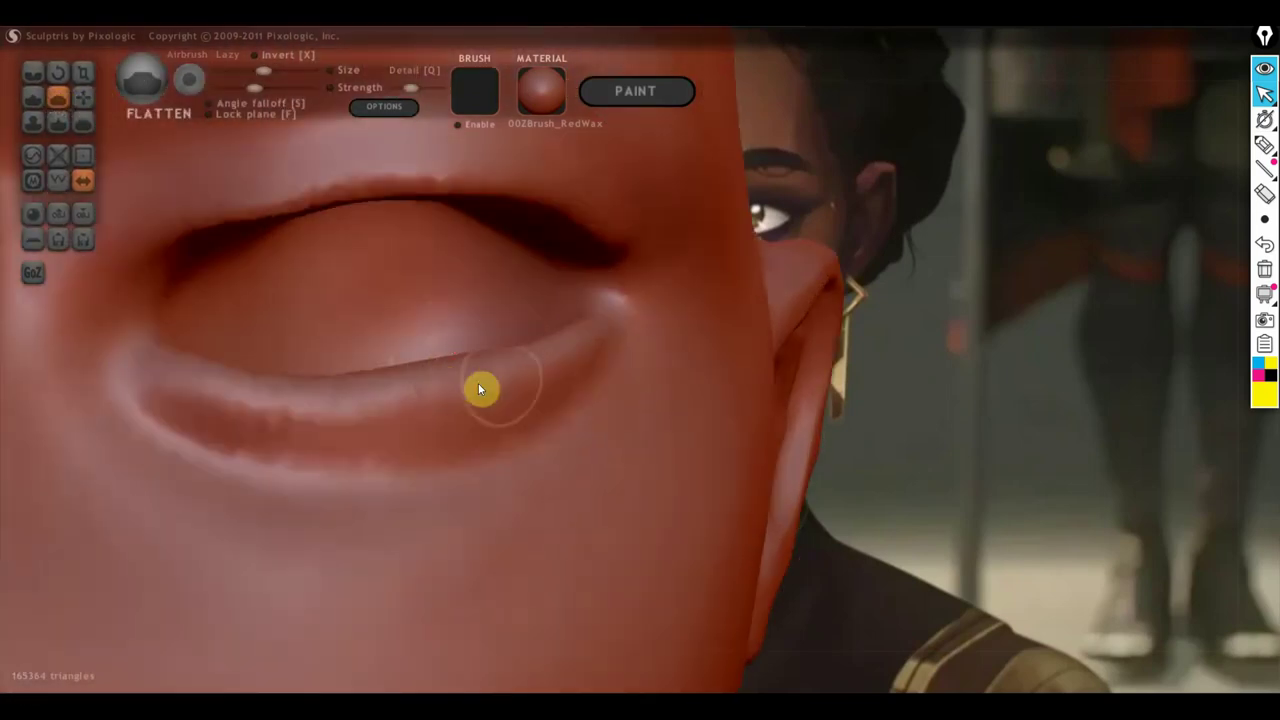
mouse_move(569, 363)
left_mouse_down()
mouse_move(460, 410)
mouse_move(298, 417)
mouse_move(177, 391)
left_mouse_up()
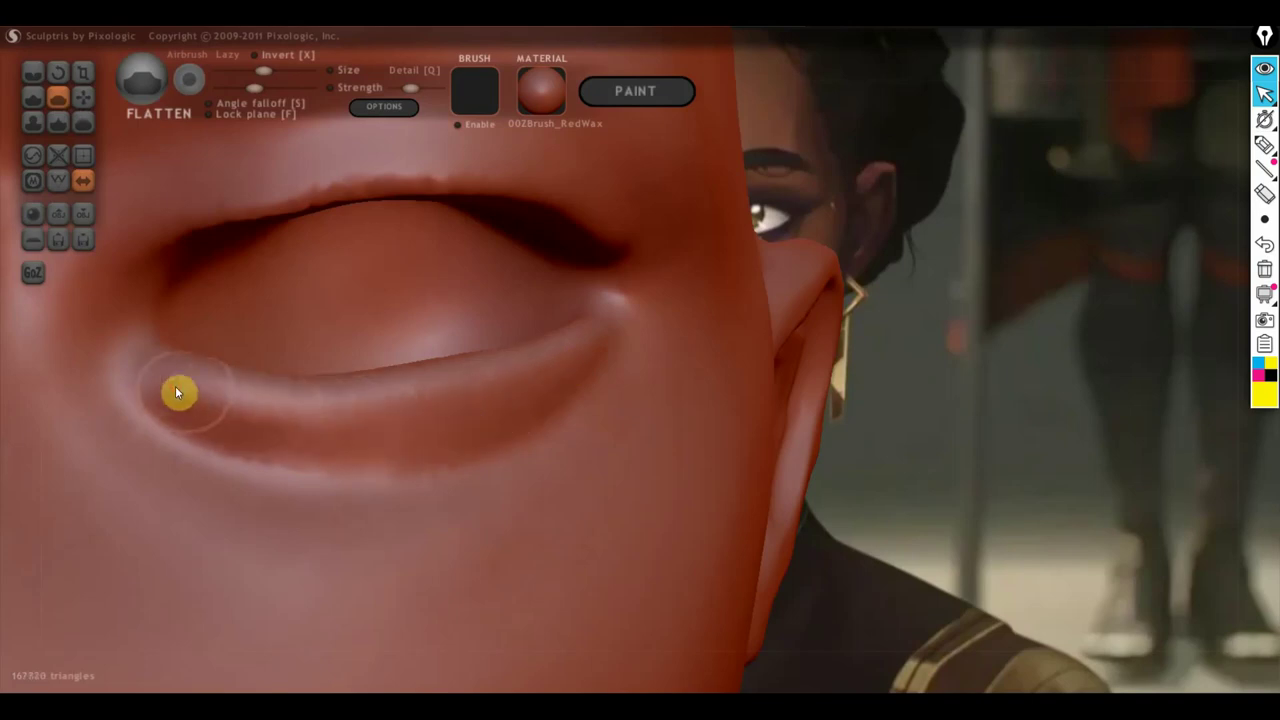
mouse_move(177, 391)
right_mouse_down()
mouse_move(320, 437)
mouse_move(286, 363)
right_mouse_up()
mouse_move(206, 369)
left_mouse_down()
mouse_move(354, 431)
mouse_move(531, 409)
mouse_move(611, 369)
mouse_move(420, 416)
mouse_move(191, 366)
mouse_move(326, 406)
mouse_move(583, 383)
mouse_move(286, 414)
mouse_move(186, 351)
left_mouse_up()
mouse_move(186, 351)
right_mouse_down()
mouse_move(274, 500)
mouse_move(292, 566)
right_mouse_up()
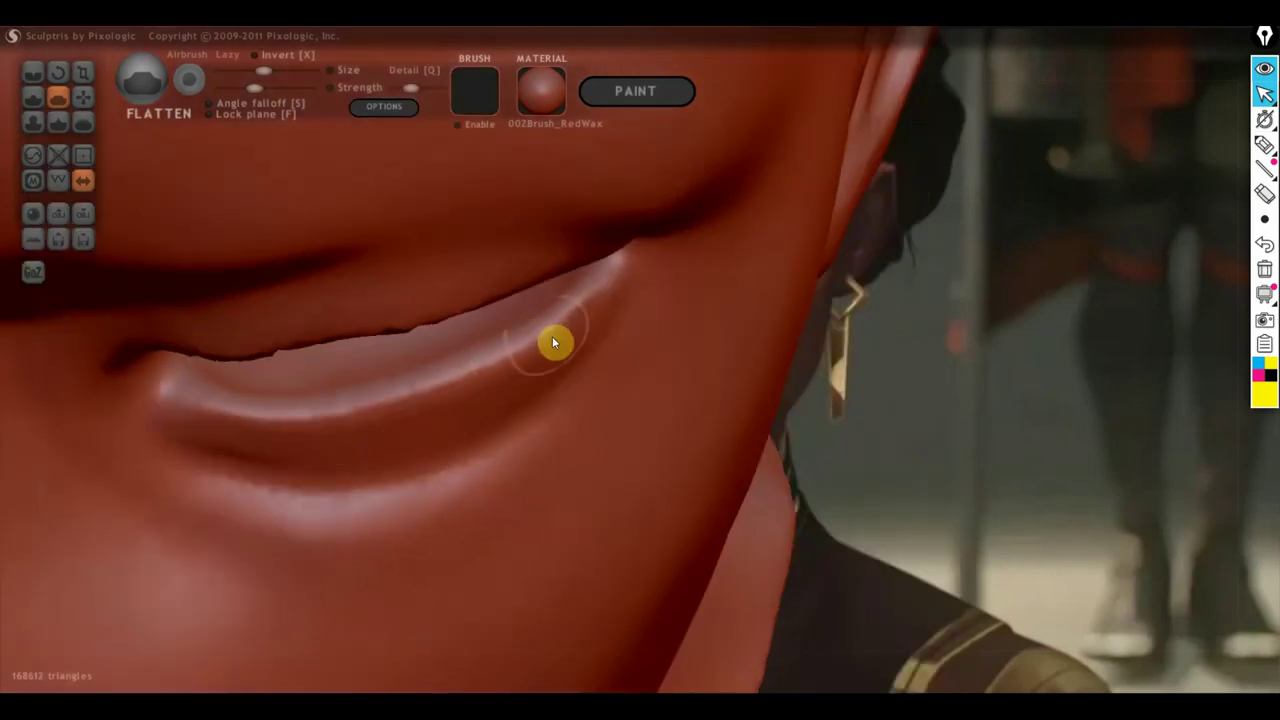
scroll(552, 336, "up", 2)
mouse_move(583, 238)
left_mouse_down()
mouse_move(494, 322)
mouse_move(380, 380)
mouse_move(177, 426)
mouse_move(35, 422)
mouse_move(309, 409)
mouse_move(506, 317)
mouse_move(600, 228)
left_mouse_up()
scroll(602, 250, "down", 2)
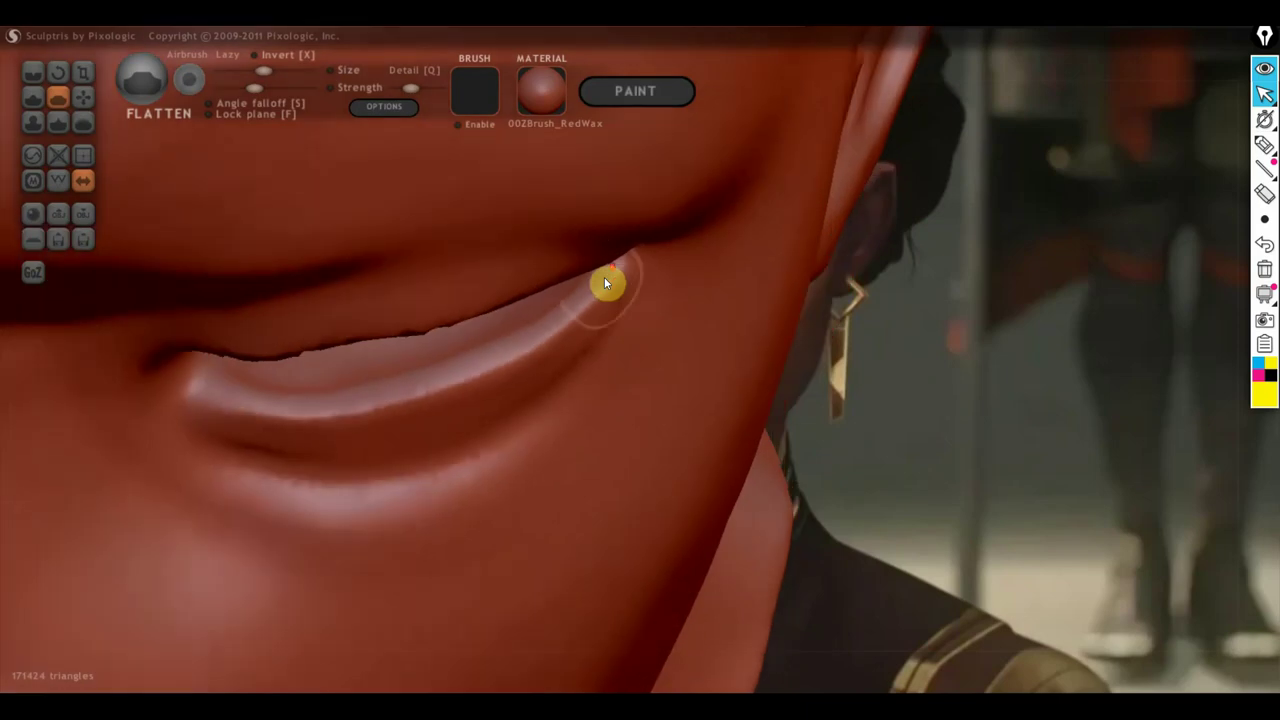
Step: Smooth the upper eyelid edge ridge and lightly reshape the brow above the eye
right_click_drag(566, 351, 524, 164)
scroll(521, 375, "up", 2)
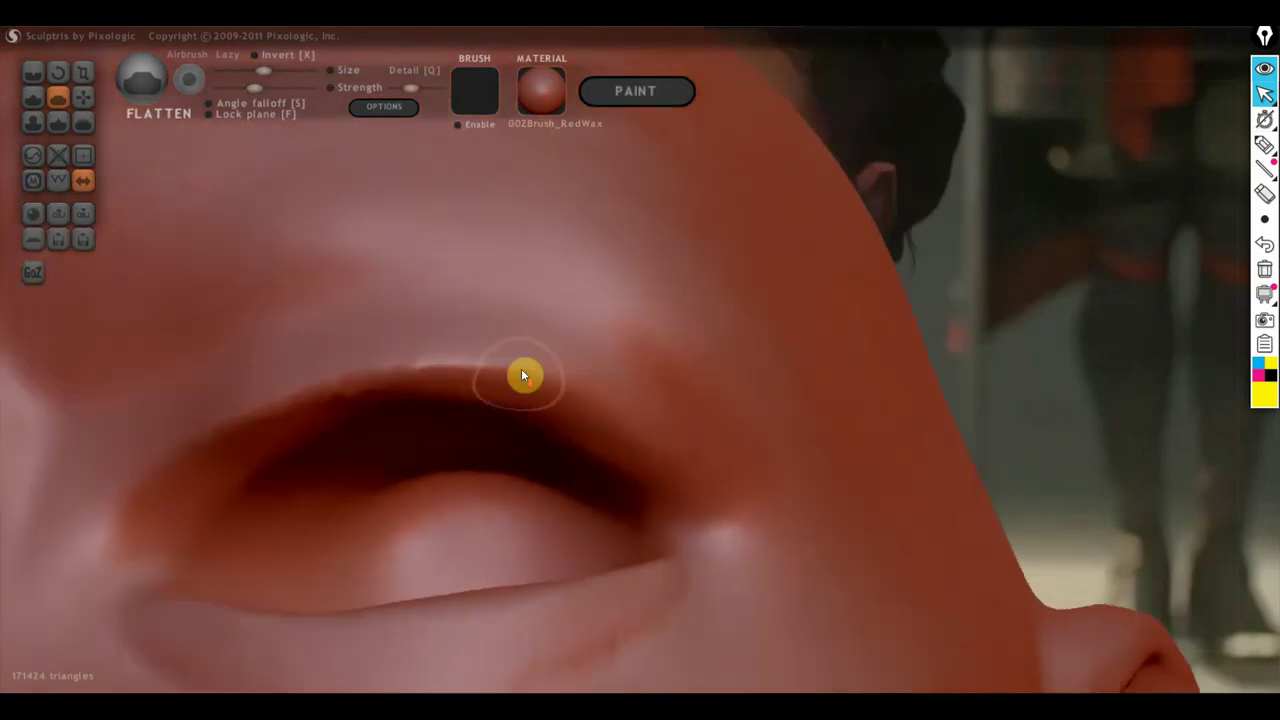
mouse_move(521, 375)
left_mouse_down()
mouse_move(323, 402)
mouse_move(193, 463)
mouse_move(263, 469)
left_mouse_up()
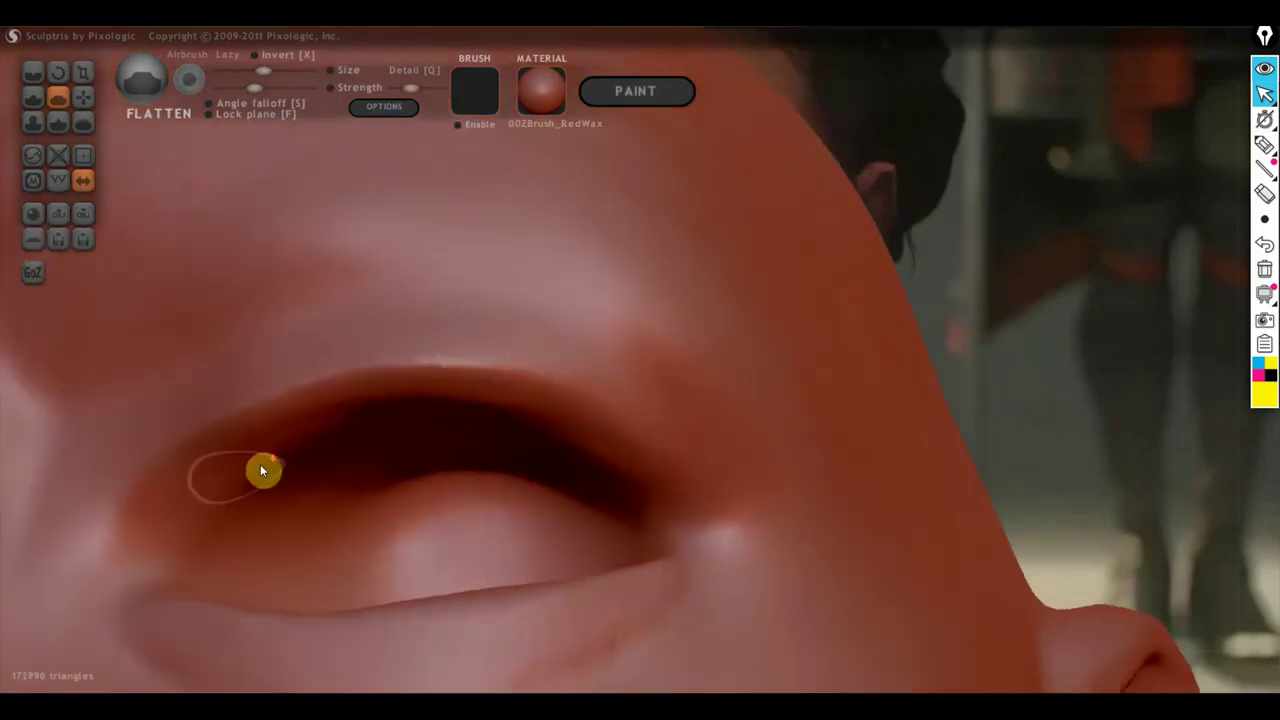
scroll(263, 469, "down", 2)
mouse_move(417, 417)
right_mouse_down()
mouse_move(460, 422)
mouse_move(488, 343)
mouse_move(408, 277)
right_mouse_up()
mouse_move(410, 265)
left_mouse_down()
mouse_move(414, 306)
mouse_move(514, 274)
mouse_move(349, 260)
mouse_move(366, 206)
mouse_move(476, 268)
mouse_move(380, 209)
mouse_move(391, 180)
mouse_move(331, 203)
mouse_move(424, 238)
left_mouse_up()
scroll(517, 303, "up", 2)
Step: Flatten the bumps across the forehead from a front view
scroll(424, 238, "down", 2)
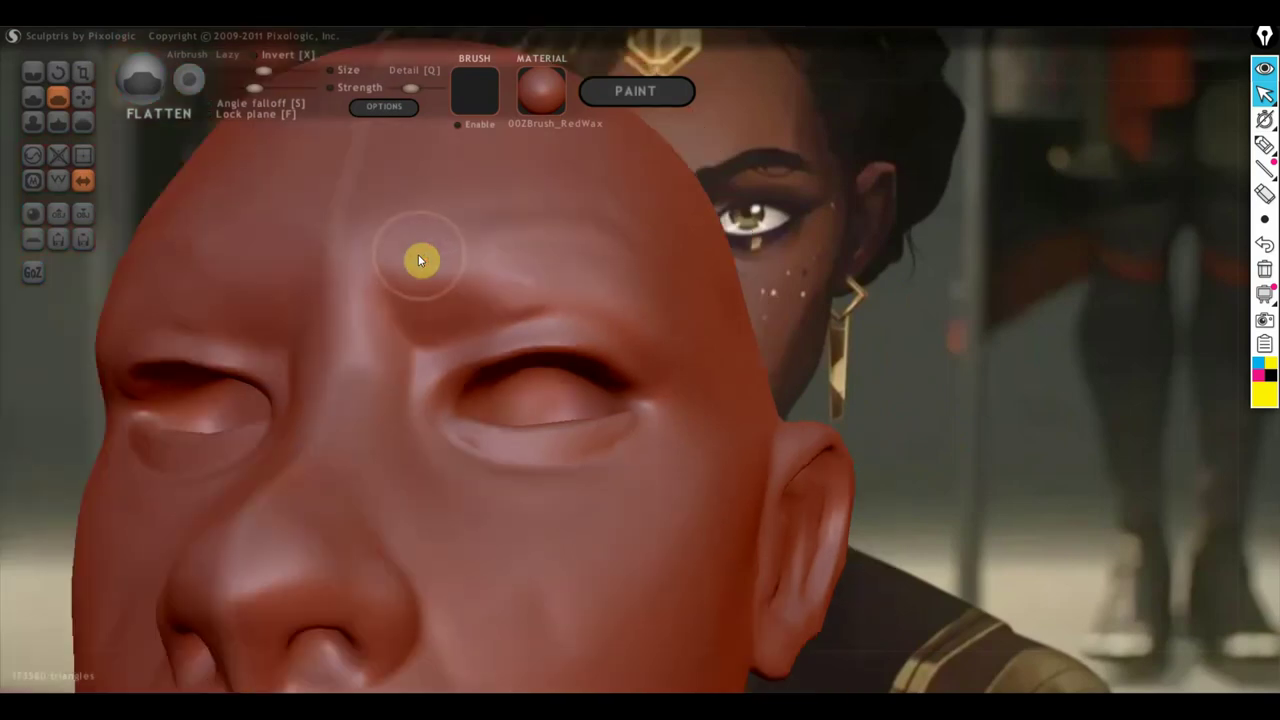
scroll(528, 280, "down", 2)
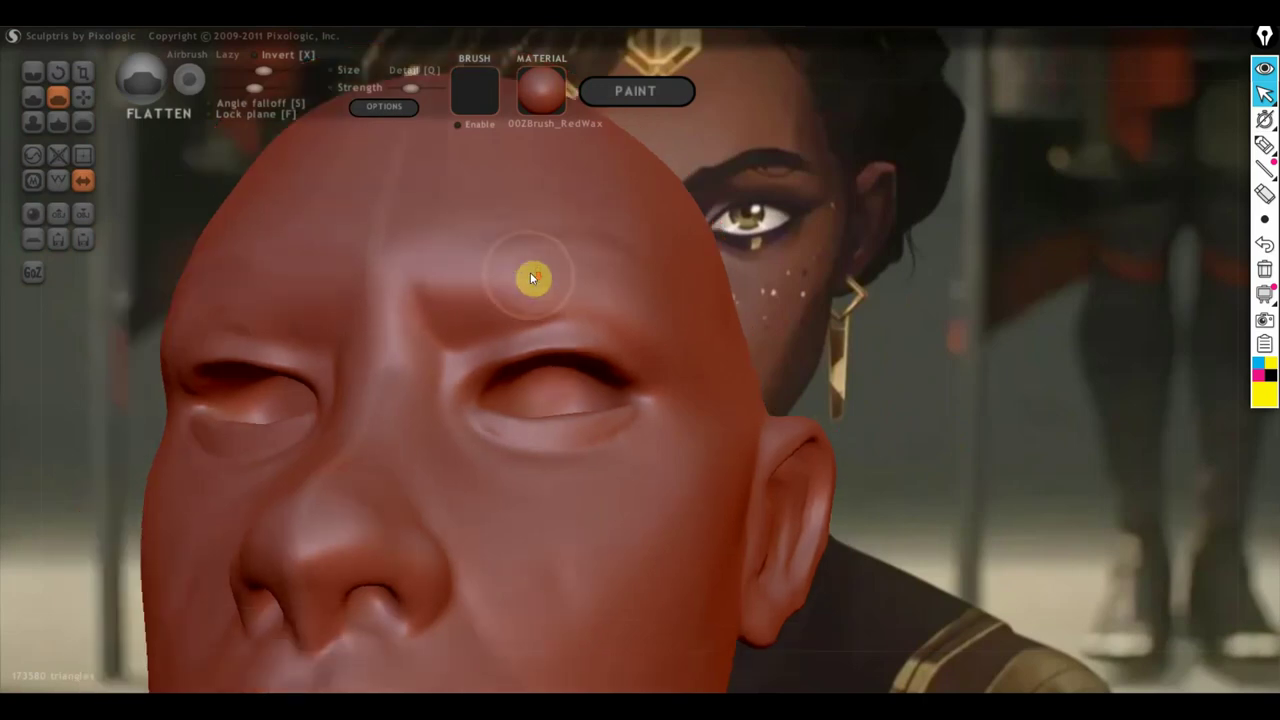
scroll(530, 272, "down", 2)
right_click_drag(530, 272, 618, 324, "shift")
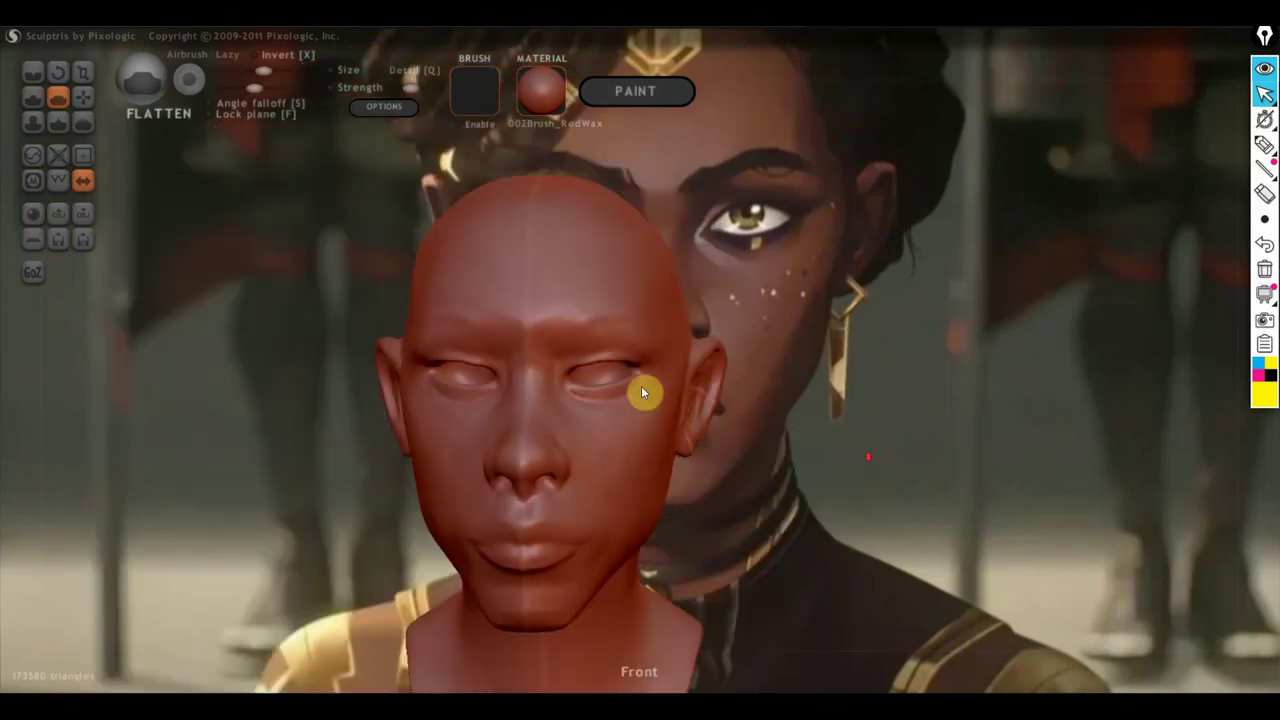
scroll(530, 316, "up", 2)
mouse_move(530, 316)
left_mouse_down()
mouse_move(446, 290)
mouse_move(513, 274)
mouse_move(587, 294)
left_mouse_up()
scroll(700, 310, "down", 1)
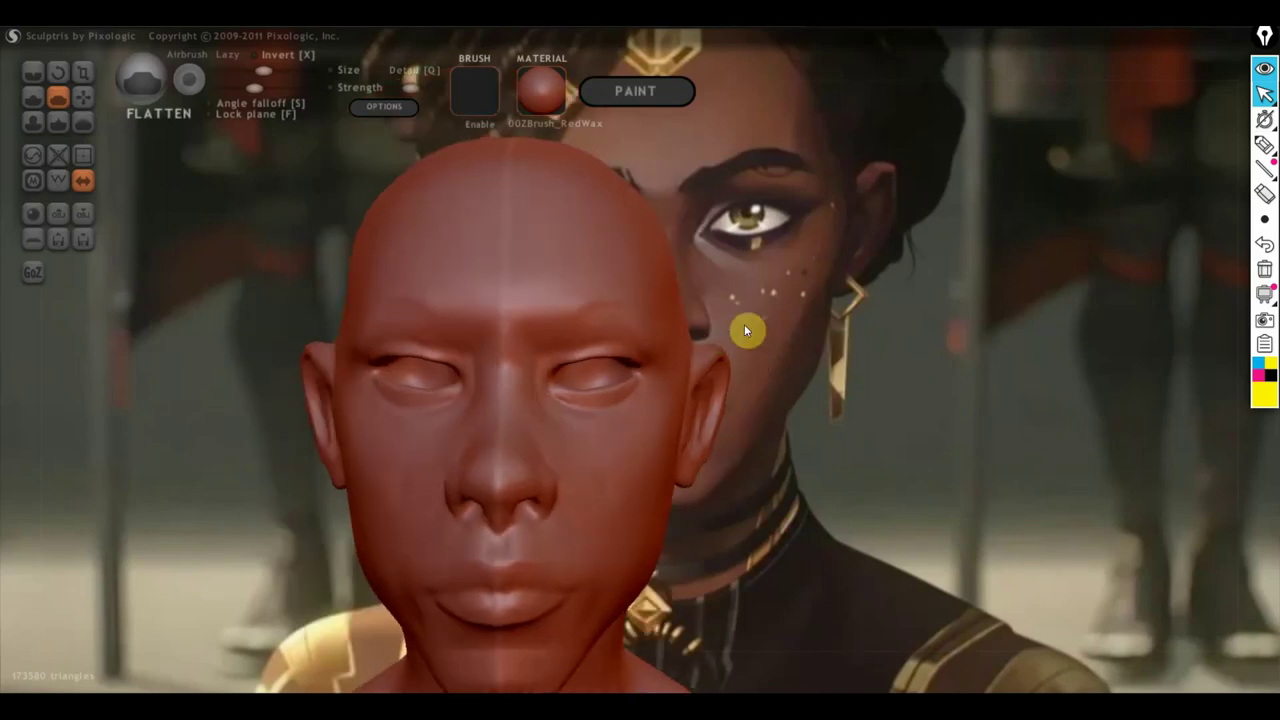
scroll(570, 318, "up", 2)
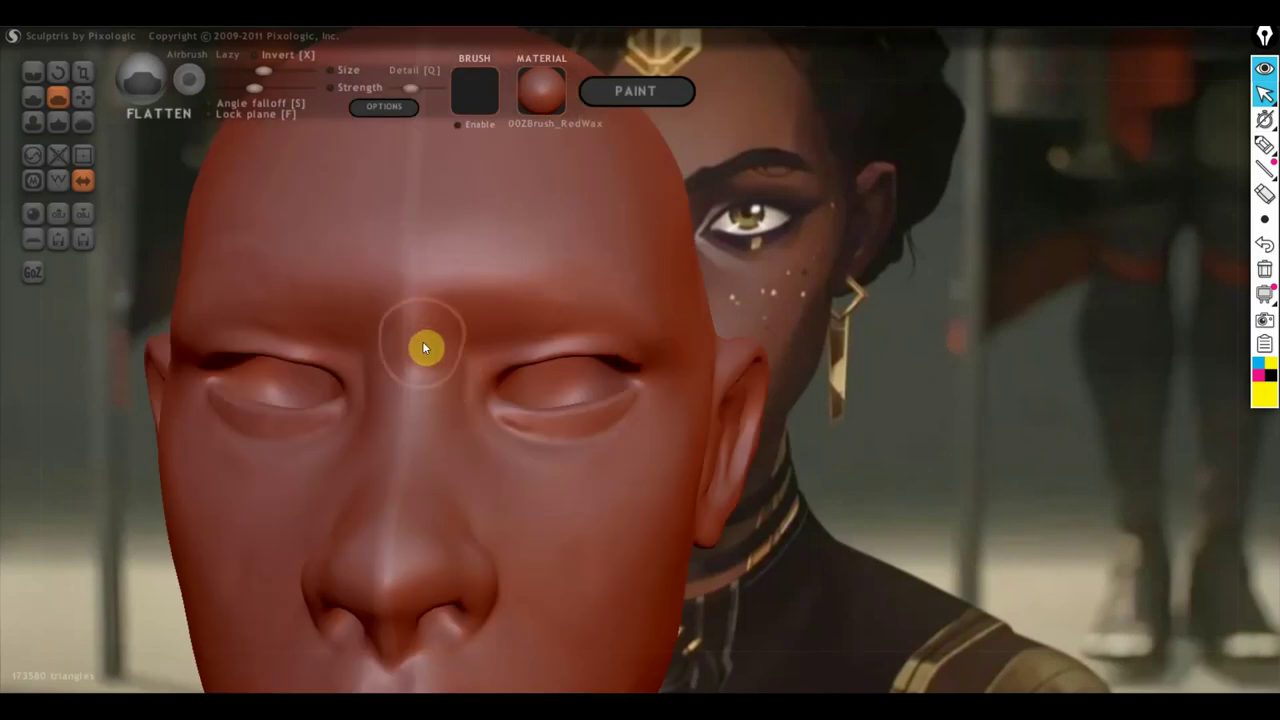
mouse_move(426, 346)
right_mouse_down()
mouse_move(486, 351)
mouse_move(271, 346)
mouse_move(383, 363)
right_mouse_up()
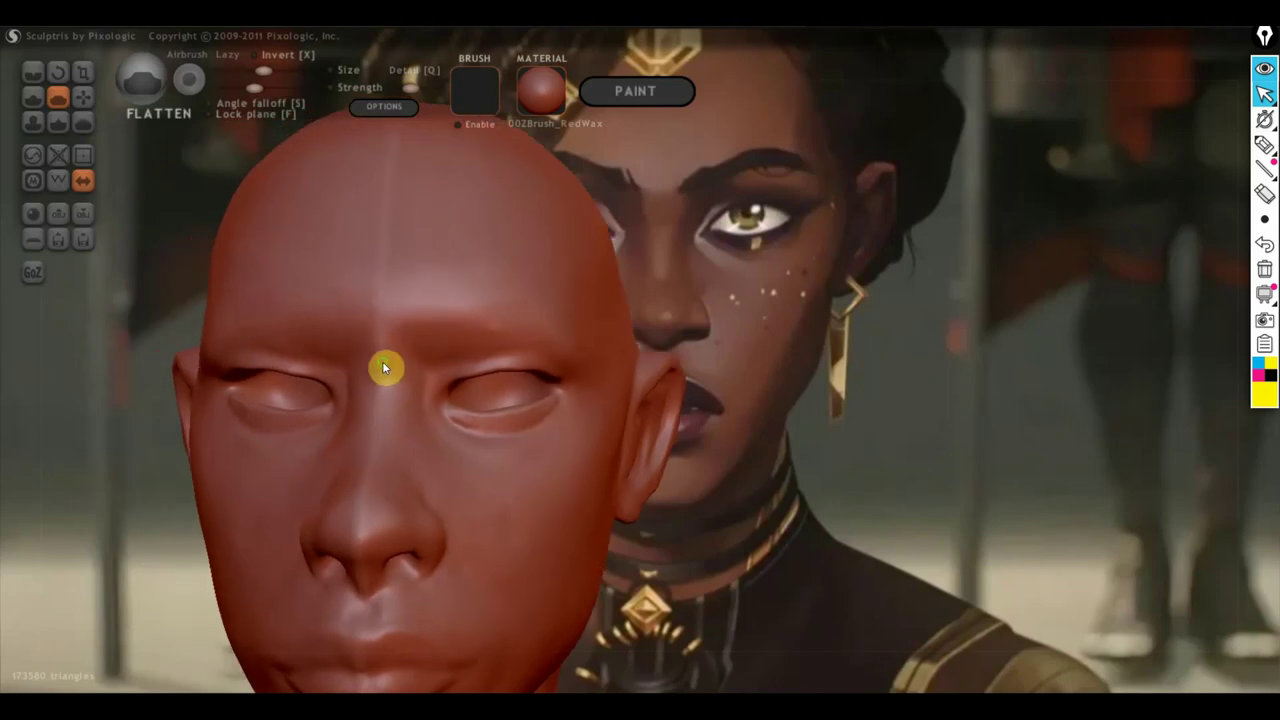
Step: Keep the Flatten brush and orbit from three-quarter to profile to front to check the brow
left_click(42, 103)
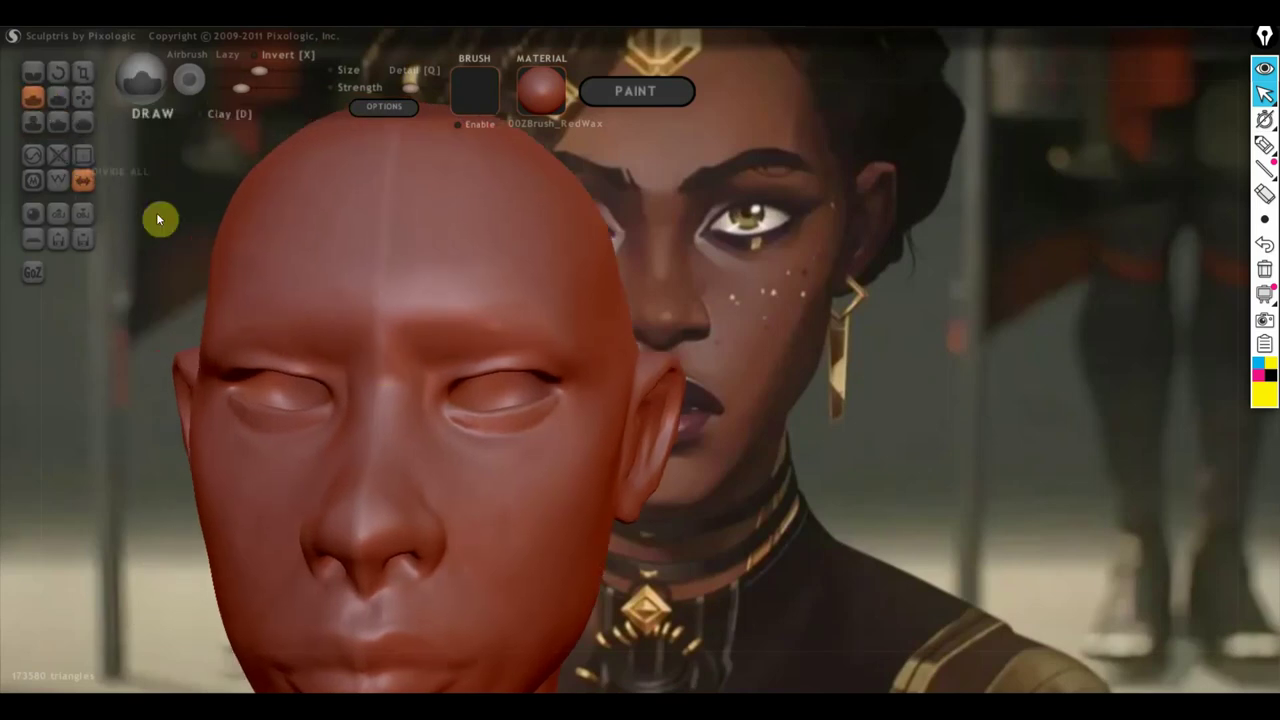
left_click(59, 97)
scroll(330, 340, "up", 3)
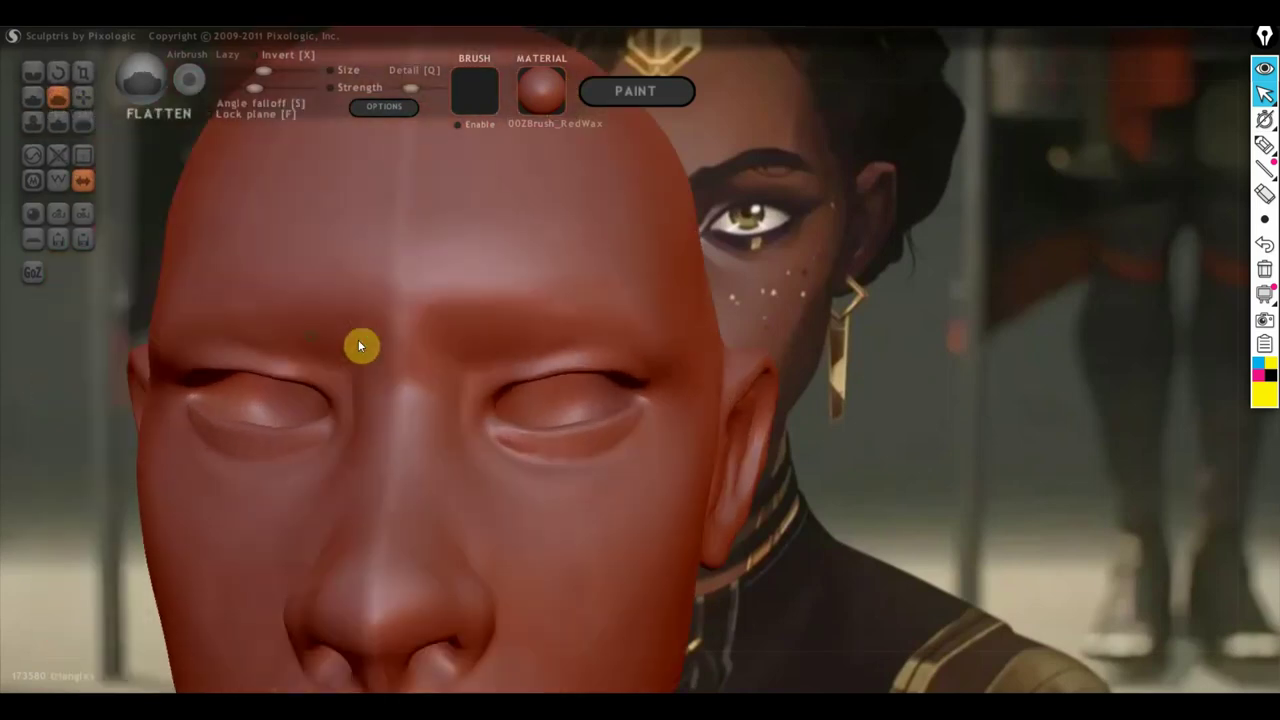
scroll(460, 345, "up", 1)
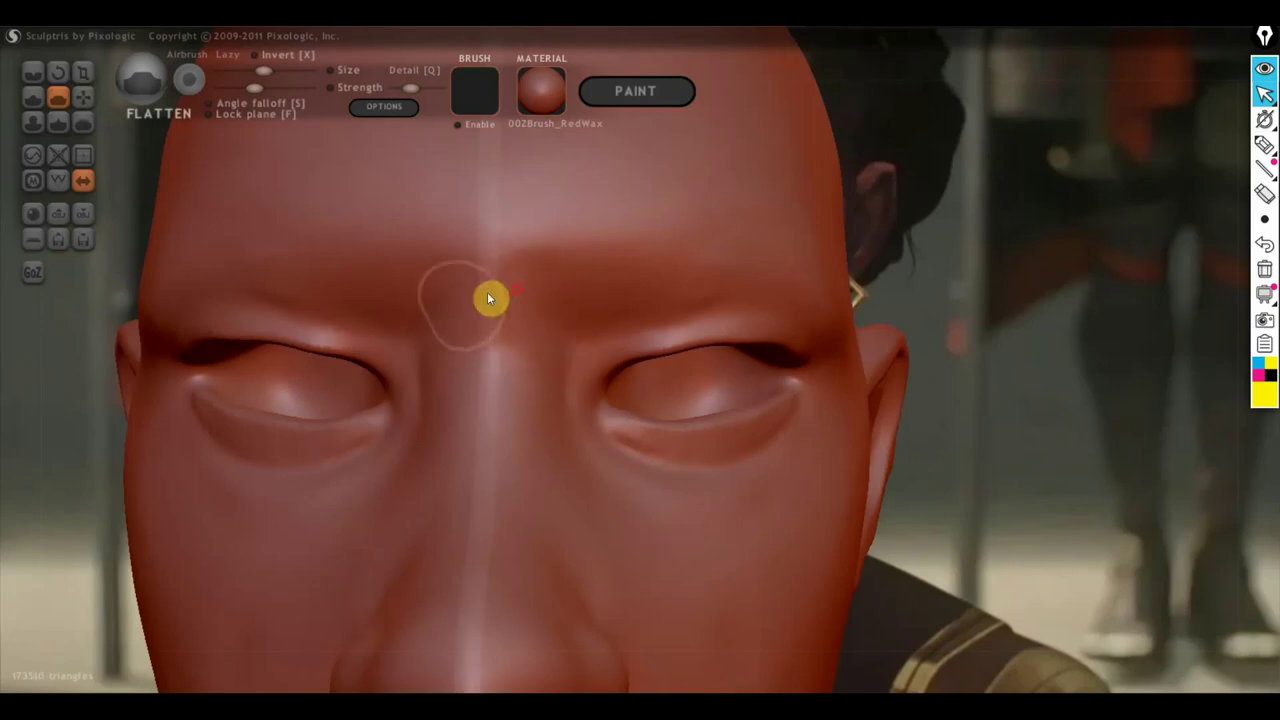
mouse_move(482, 313)
right_mouse_down()
mouse_move(487, 344)
mouse_move(314, 343)
mouse_move(558, 390)
right_mouse_up()
scroll(606, 402, "down", 5)
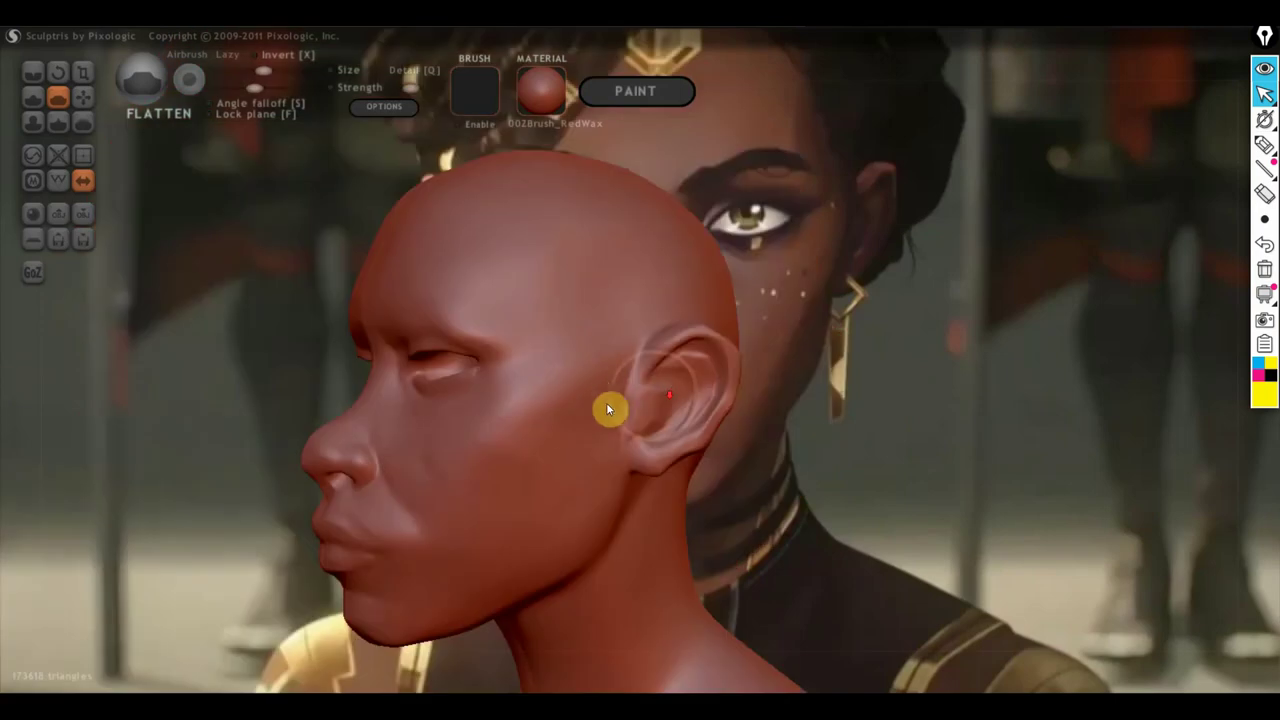
right_click_drag(644, 382, 463, 382)
scroll(604, 386, "up", 2)
right_click_drag(604, 386, 768, 402)
scroll(795, 398, "up", 2)
scroll(653, 390, "up", 2)
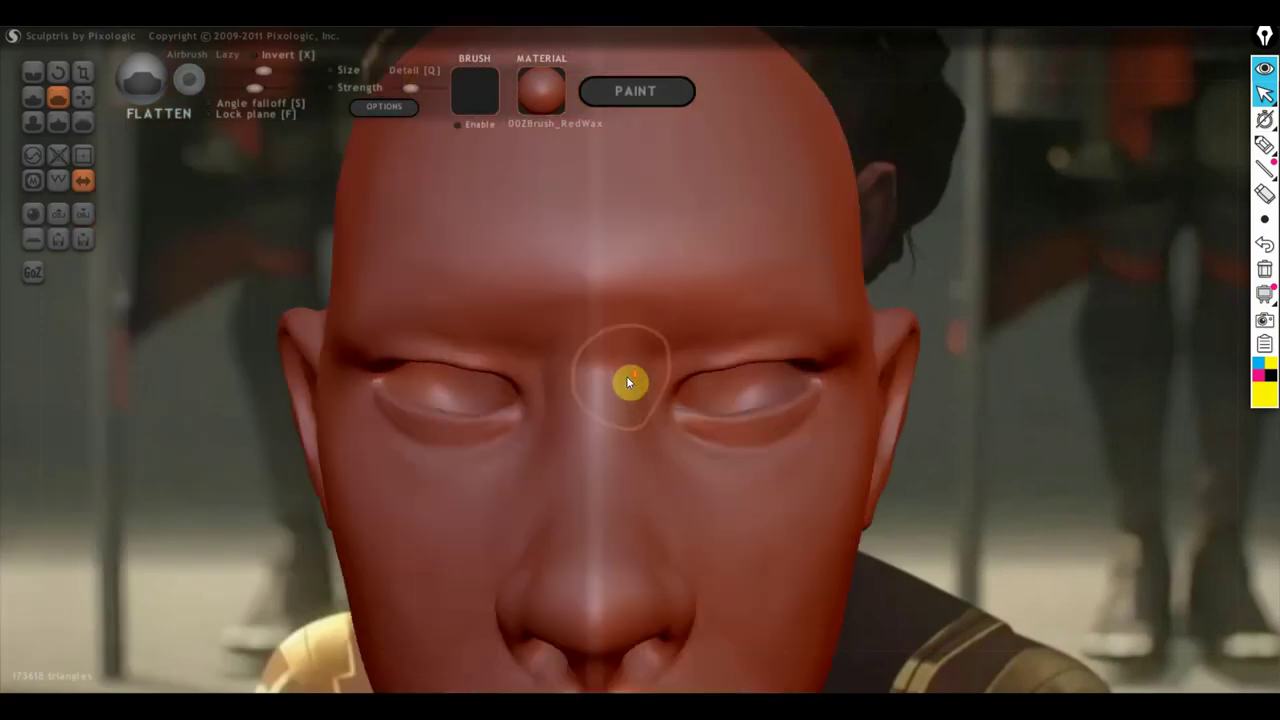
scroll(632, 364, "up", 1)
scroll(632, 364, "up", 1)
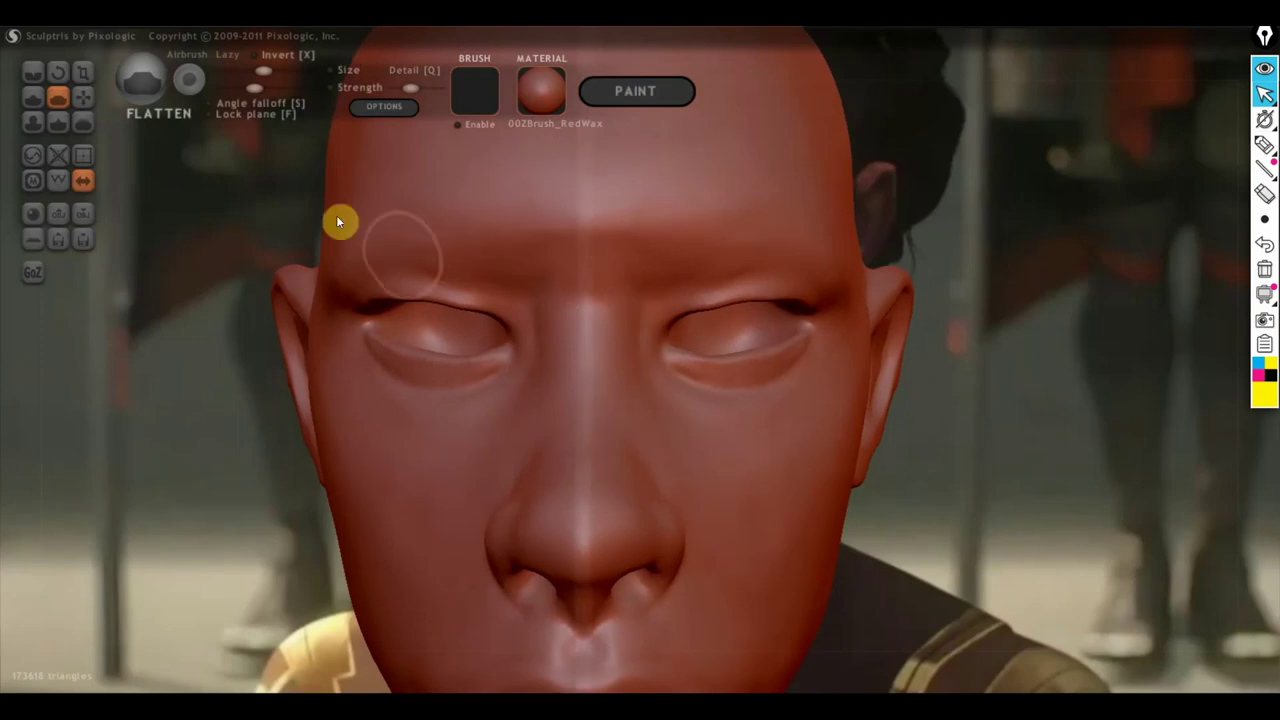
Step: Add Draw-brush volume along the nose bridge and tip, reviewing from profile and front
left_click(32, 97)
scroll(583, 378, "down", 2)
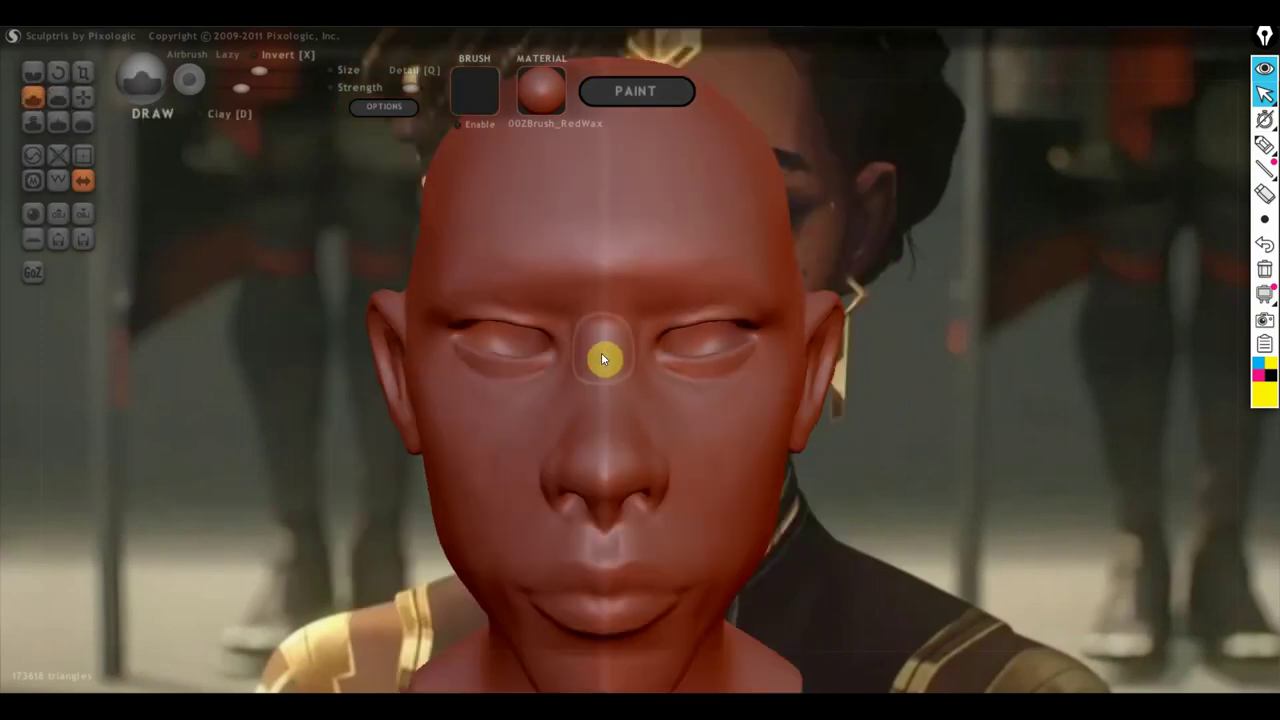
scroll(602, 355, "up", 2)
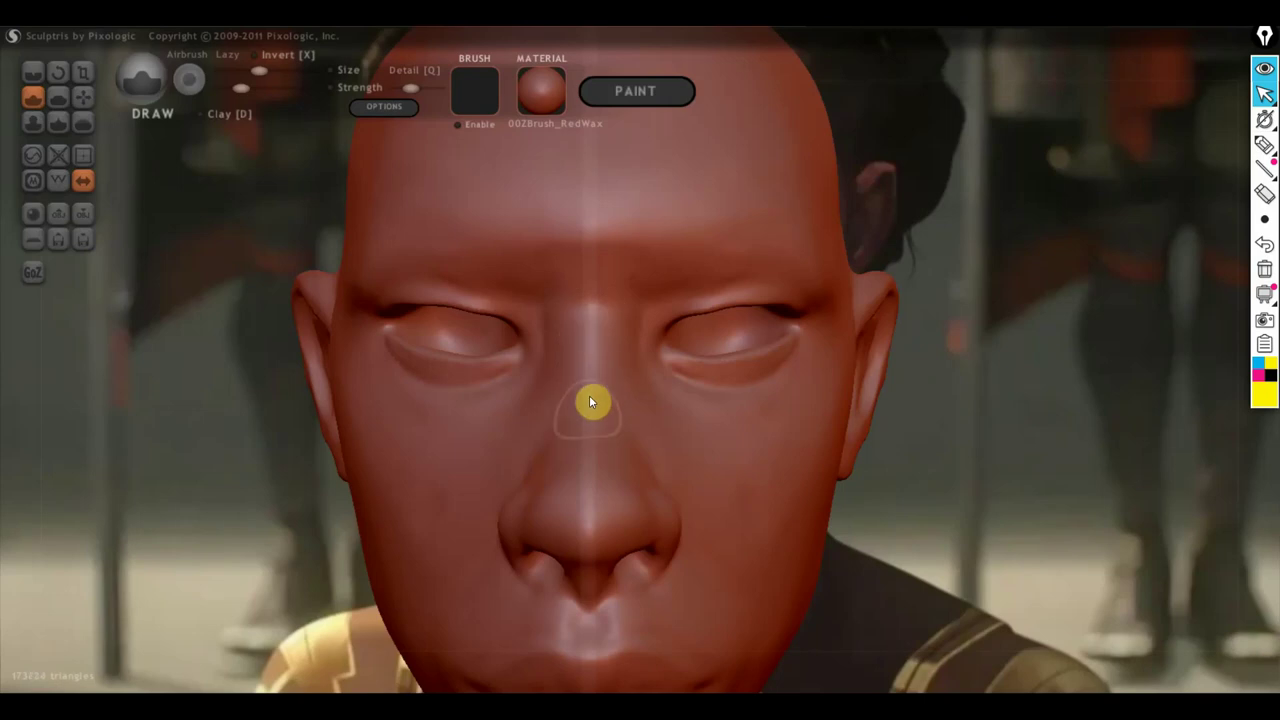
right_click_drag(583, 463, 403, 463)
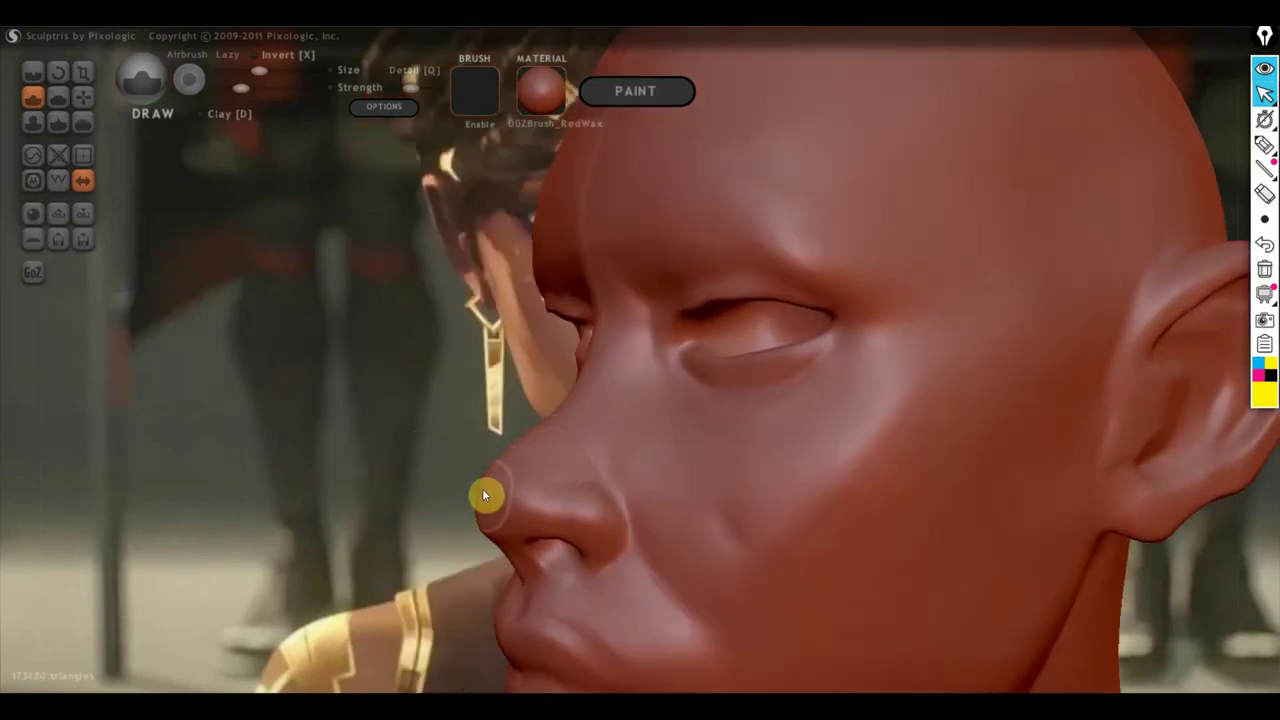
scroll(490, 486, "down", 2)
scroll(527, 486, "down", 2)
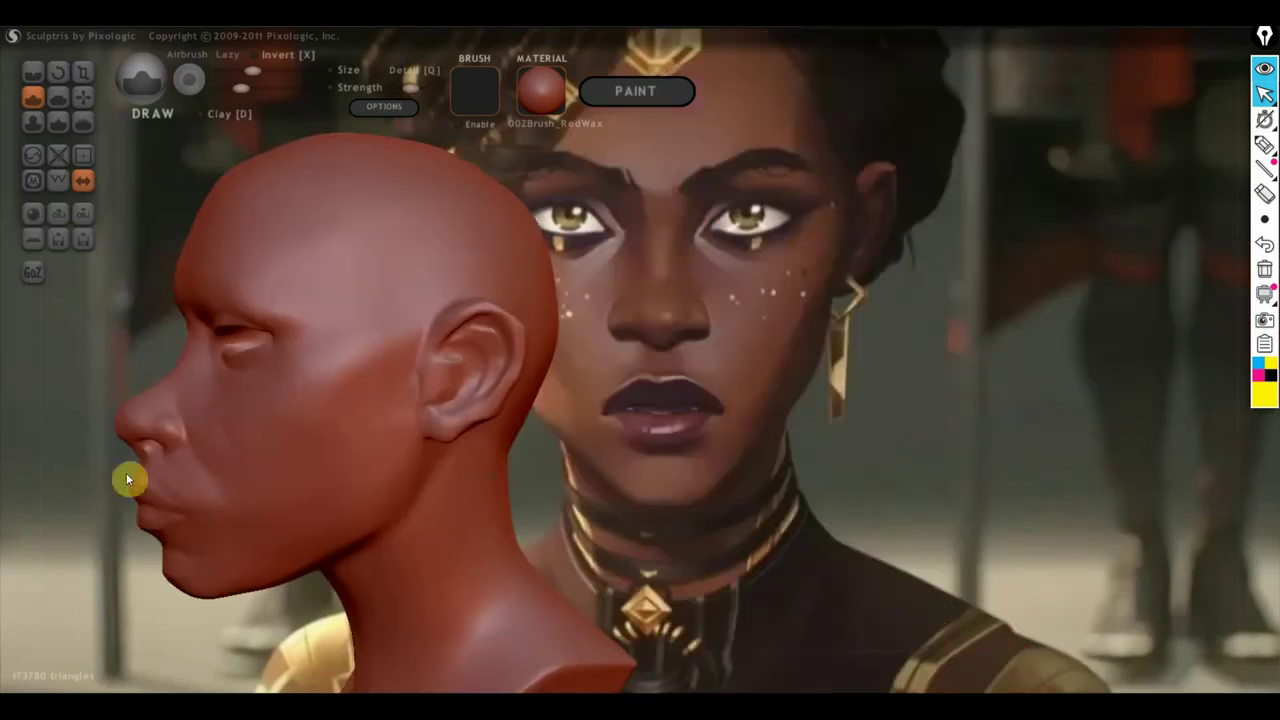
scroll(480, 490, "down", 3)
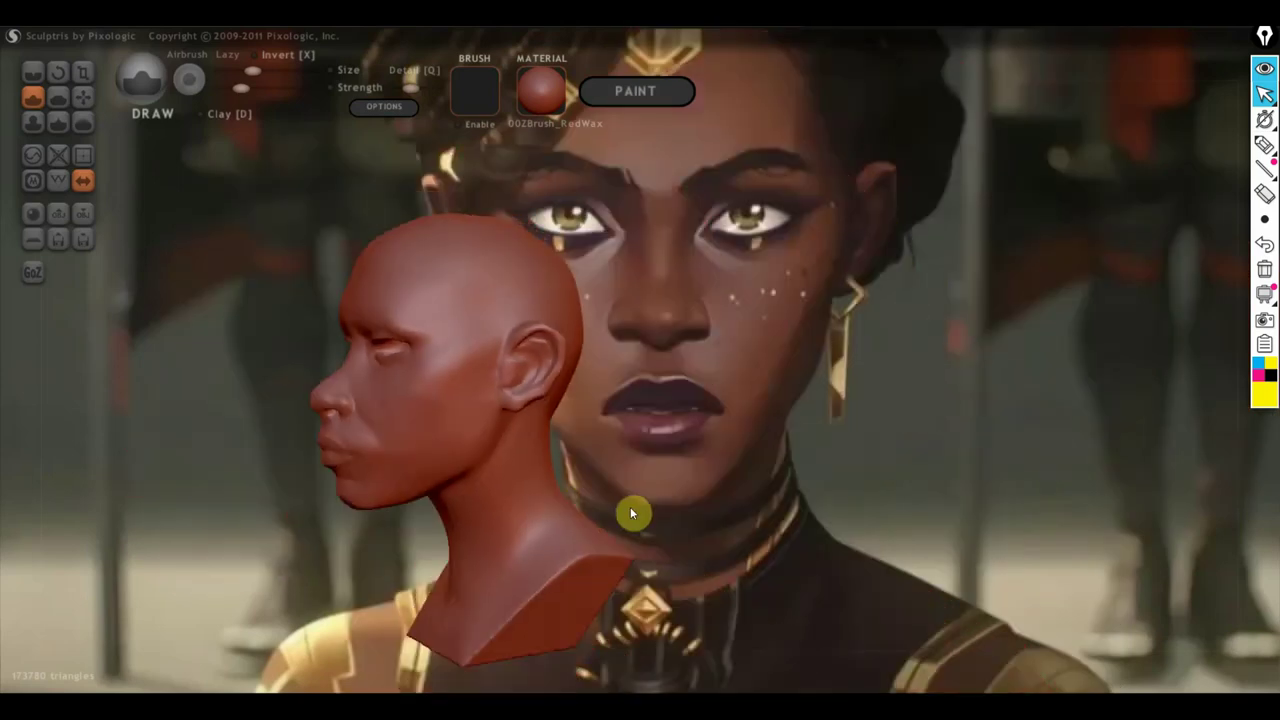
left_click_drag(630, 507, 778, 503)
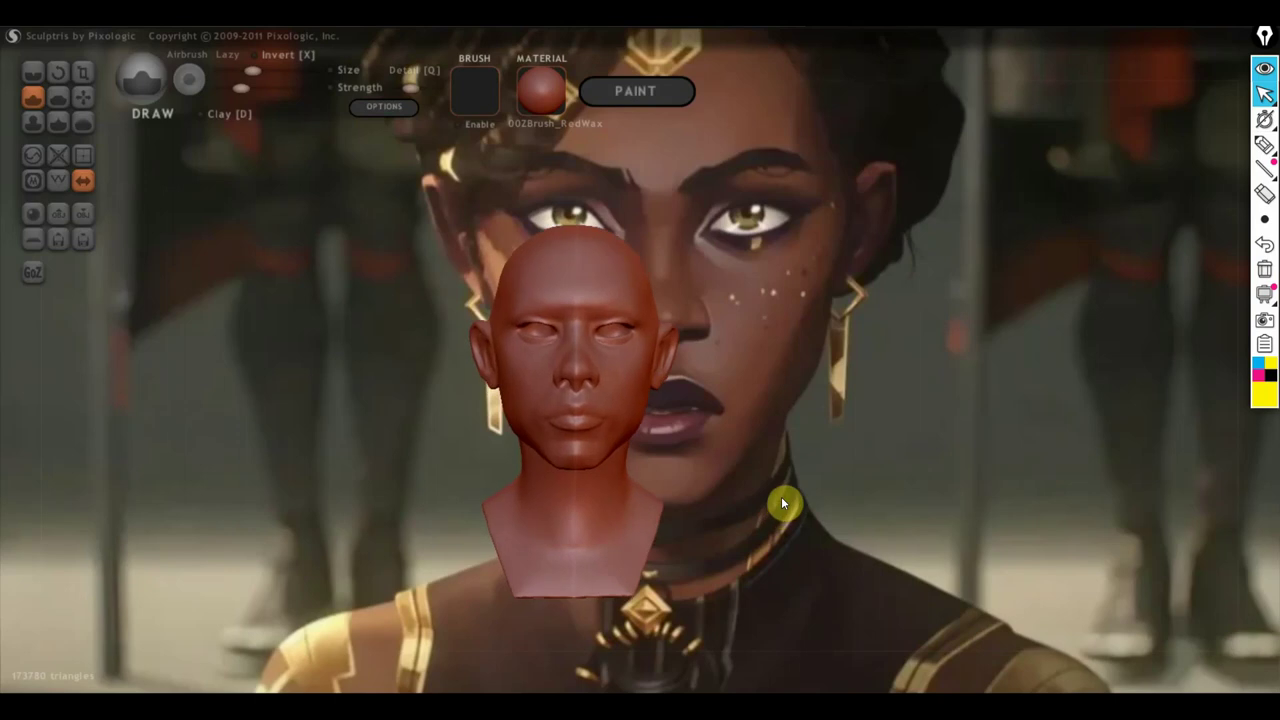
scroll(780, 497, "up", 2)
scroll(767, 430, "up", 2)
scroll(767, 415, "up", 1)
mouse_move(769, 414)
left_mouse_down()
mouse_move(802, 487)
mouse_move(745, 452)
left_mouse_up()
Step: Shrink the Crease brush and deepen the upper eyelid creases
left_click(83, 97)
scroll(268, 296, "up", 1)
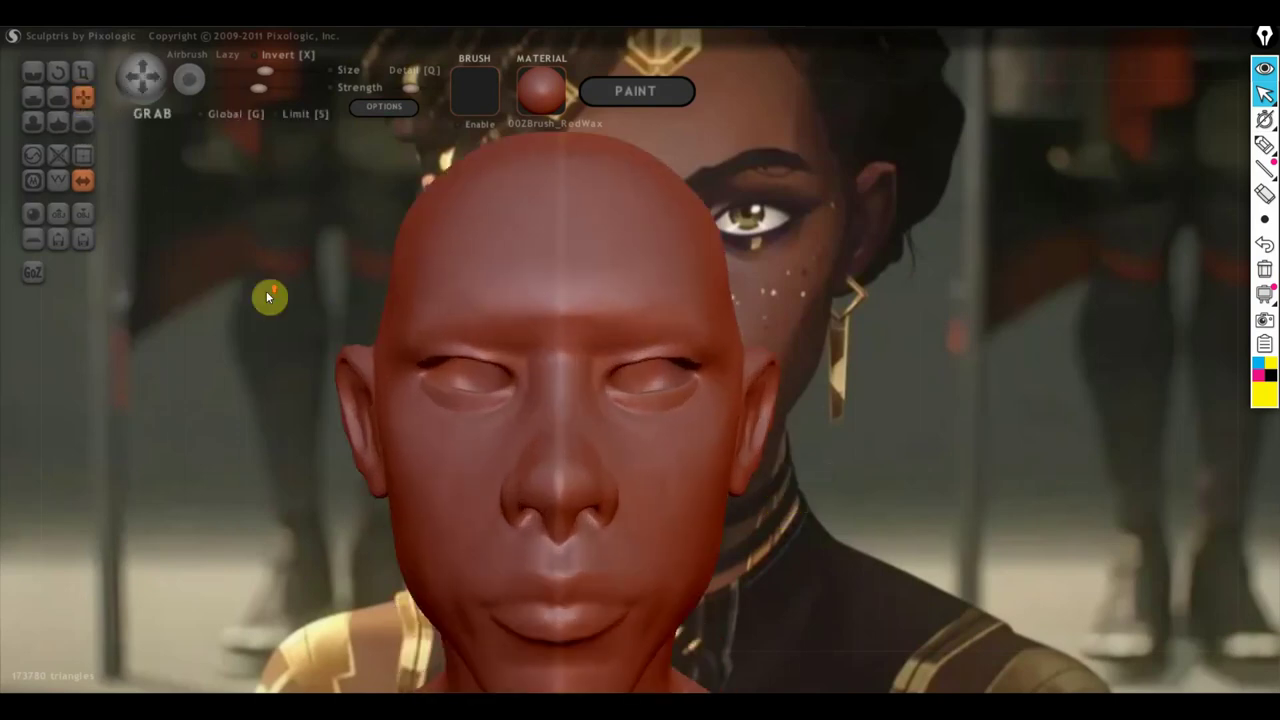
left_click(33, 72)
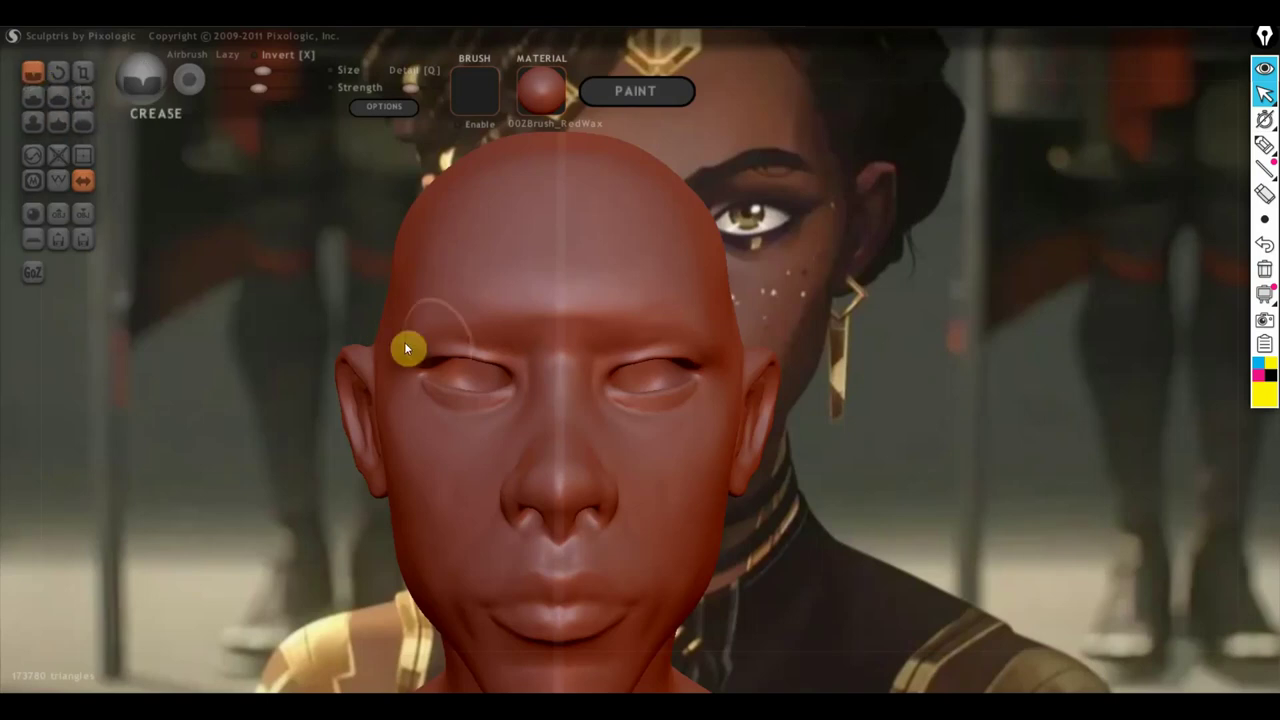
left_click_drag(262, 70, 250, 70)
mouse_move(503, 358)
right_mouse_down()
mouse_move(518, 352)
mouse_move(293, 319)
mouse_move(382, 315)
mouse_move(476, 333)
mouse_move(406, 352)
right_mouse_up()
scroll(479, 333, "up", 2)
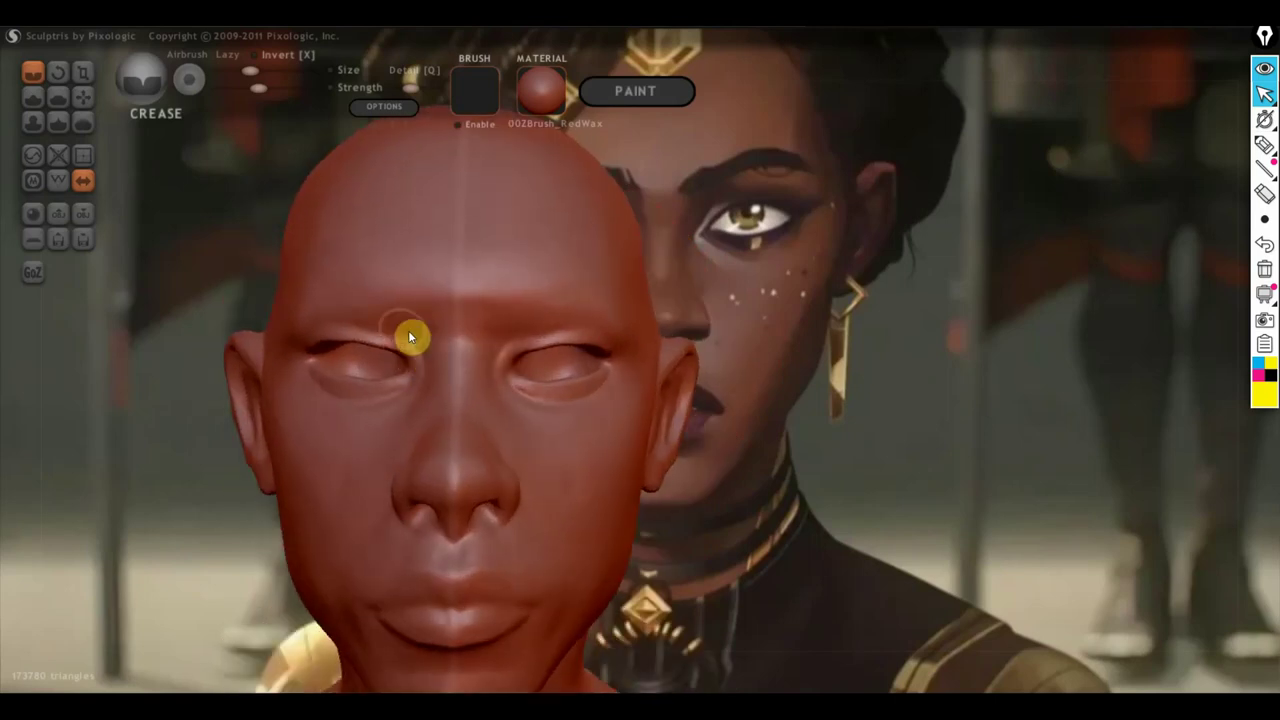
mouse_move(410, 337)
left_mouse_down()
mouse_move(362, 328)
mouse_move(334, 332)
mouse_move(397, 332)
mouse_move(293, 343)
mouse_move(329, 336)
left_mouse_up()
Step: Carve a crease line out from the eye corner, checking profile and three-quarter views
scroll(303, 341, "down", 2)
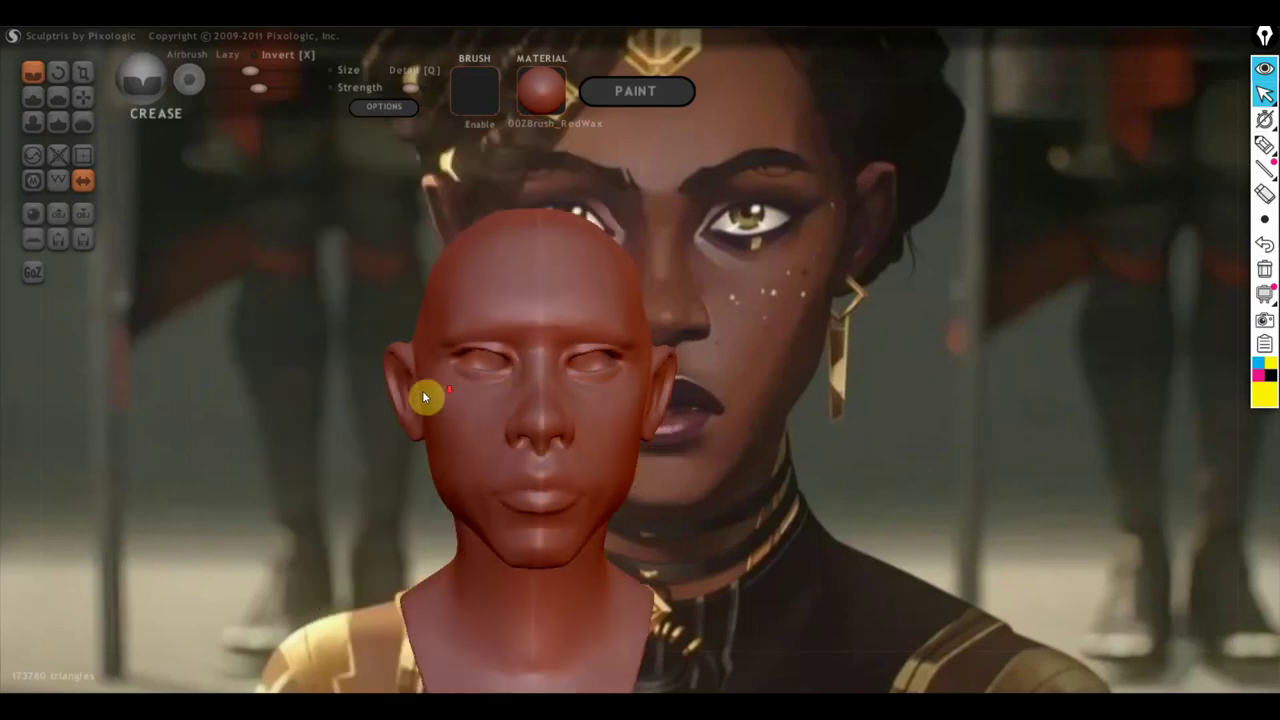
mouse_move(422, 390)
right_mouse_down()
mouse_move(493, 386)
mouse_move(258, 408)
mouse_move(464, 430)
right_mouse_up()
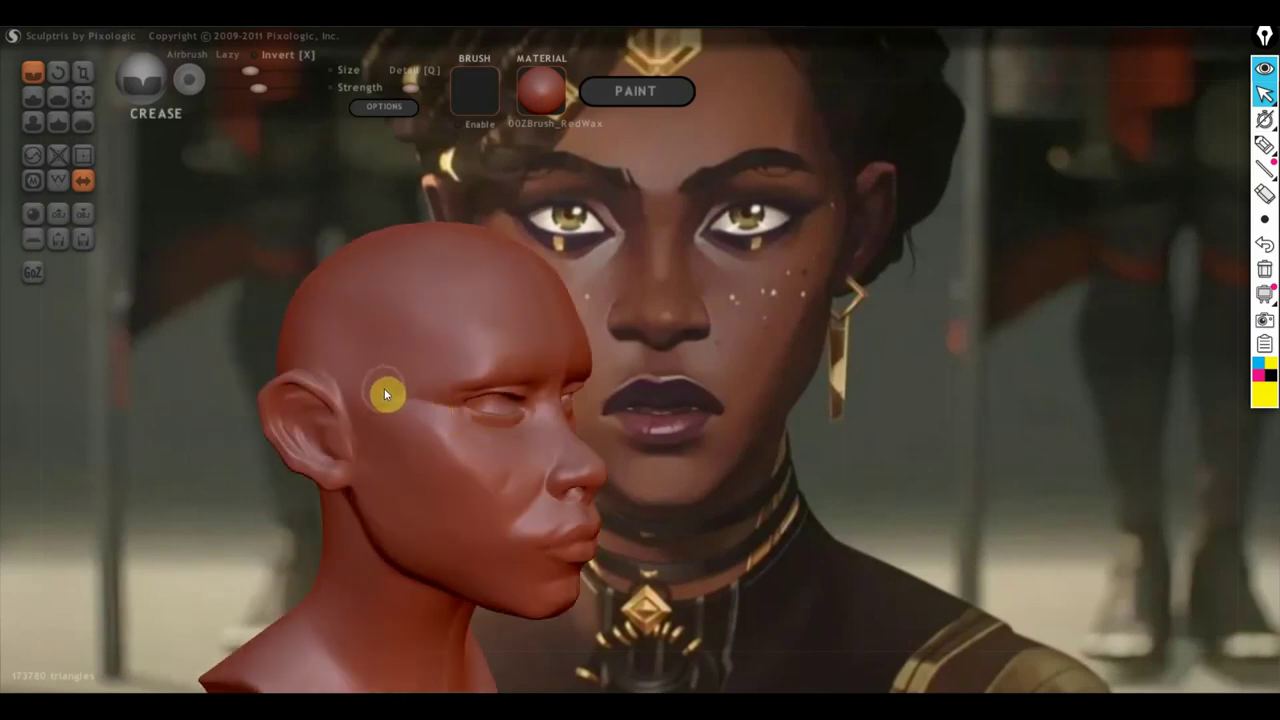
left_click_drag(466, 401, 440, 410)
mouse_move(462, 410)
right_mouse_down()
mouse_move(474, 423)
mouse_move(306, 409)
mouse_move(500, 428)
right_mouse_up()
scroll(604, 319, "up", 3)
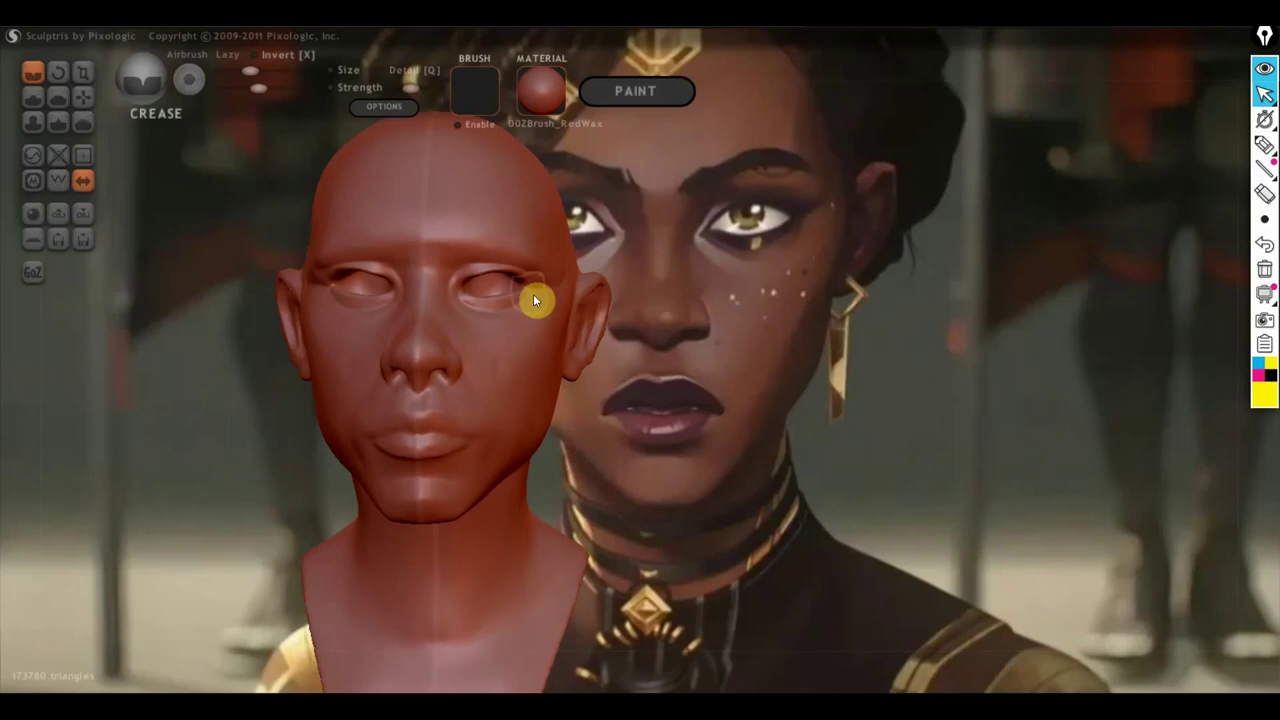
mouse_move(533, 294)
right_mouse_down()
mouse_move(751, 381)
mouse_move(791, 384)
mouse_move(696, 386)
mouse_move(391, 320)
right_mouse_up()
Step: Pull the upper eyelids down with the Grab brush
left_click(83, 96)
scroll(366, 312, "up", 5)
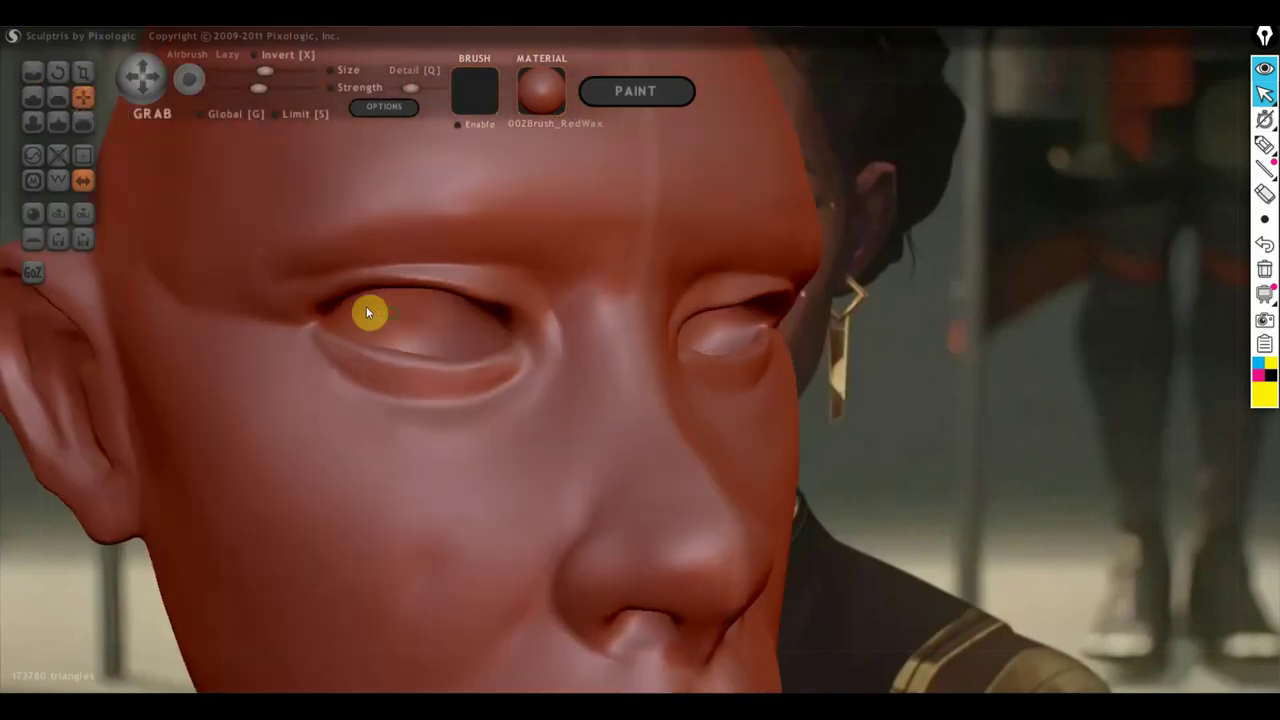
mouse_move(396, 284)
left_mouse_down()
mouse_move(396, 305)
mouse_move(357, 310)
mouse_move(459, 302)
left_mouse_up()
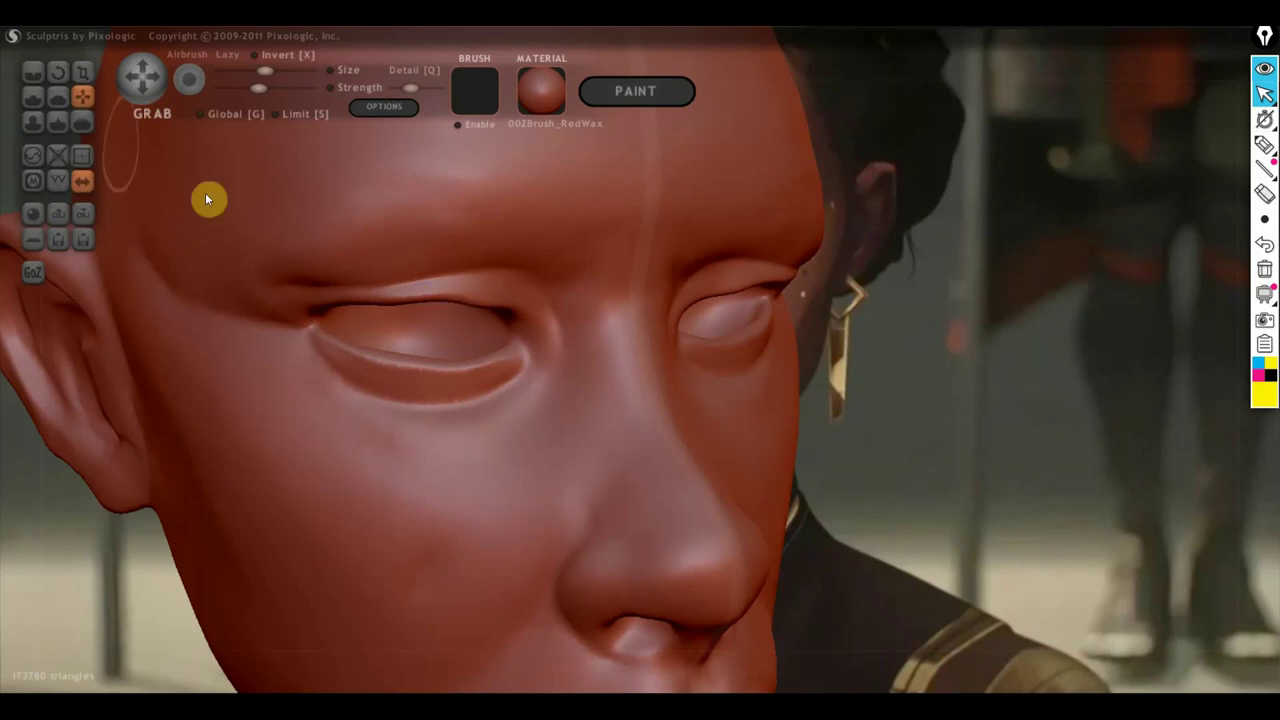
Step: Raise a ridge along the upper eyelid crease with Draw strokes, including the inner corner
left_click(33, 96)
right_click_drag(471, 366, 487, 310)
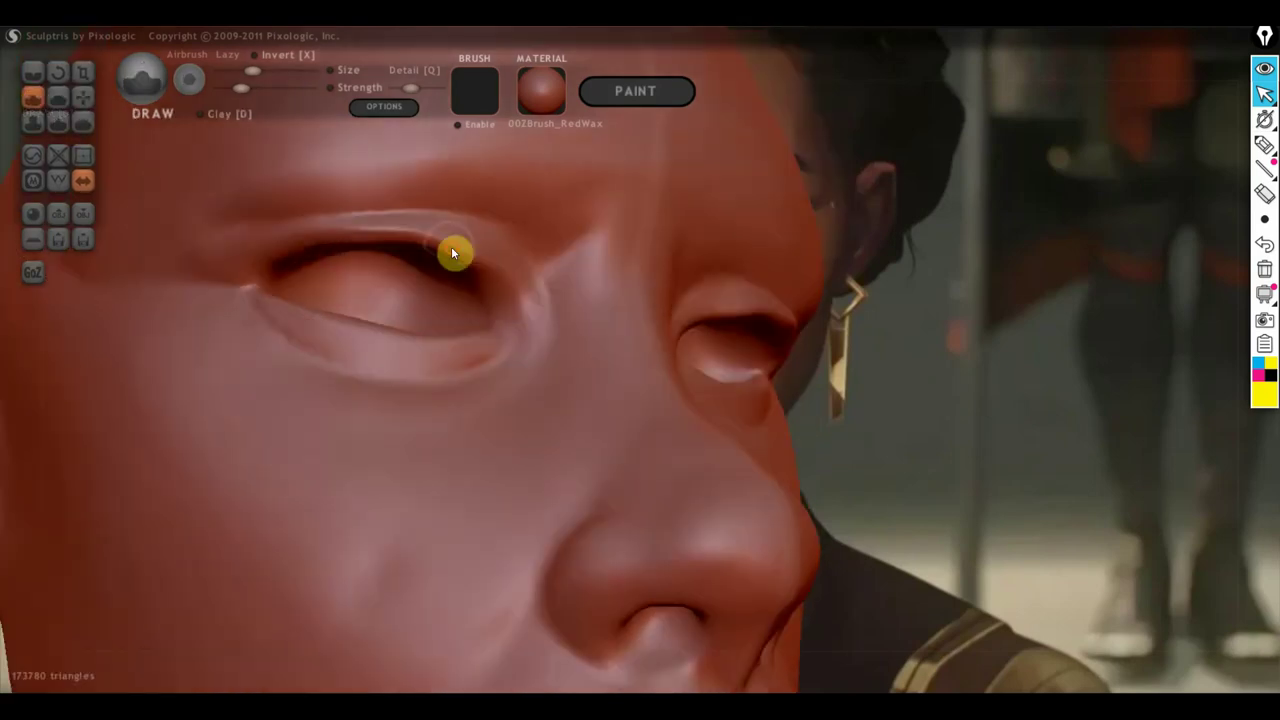
mouse_move(443, 249)
left_mouse_down()
mouse_move(274, 263)
mouse_move(297, 253)
mouse_move(251, 271)
mouse_move(369, 237)
left_mouse_up()
mouse_move(443, 249)
left_mouse_down()
mouse_move(268, 260)
mouse_move(385, 234)
mouse_move(438, 242)
mouse_move(229, 271)
left_mouse_up()
mouse_move(229, 271)
right_mouse_down()
mouse_move(307, 295)
mouse_move(346, 331)
mouse_move(283, 323)
mouse_move(346, 320)
mouse_move(401, 285)
right_mouse_up()
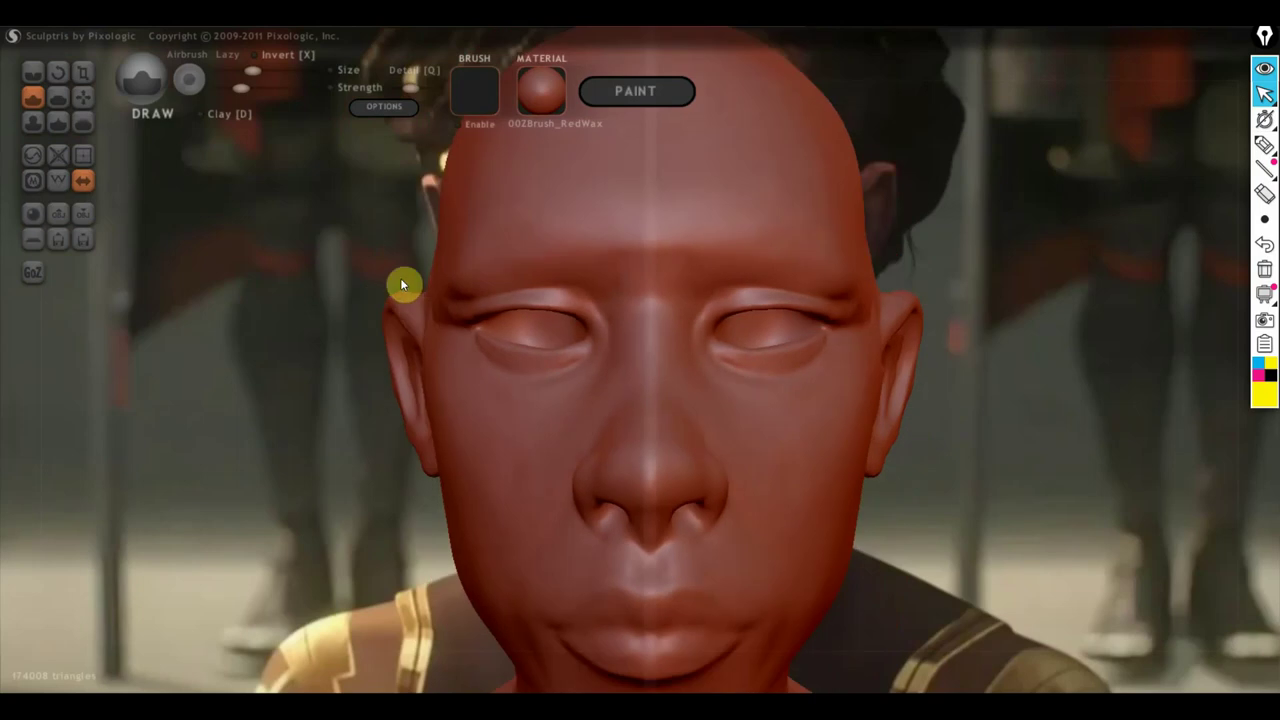
Step: Sharpen the upper eyelid fold with the Crease brush
left_click(33, 72)
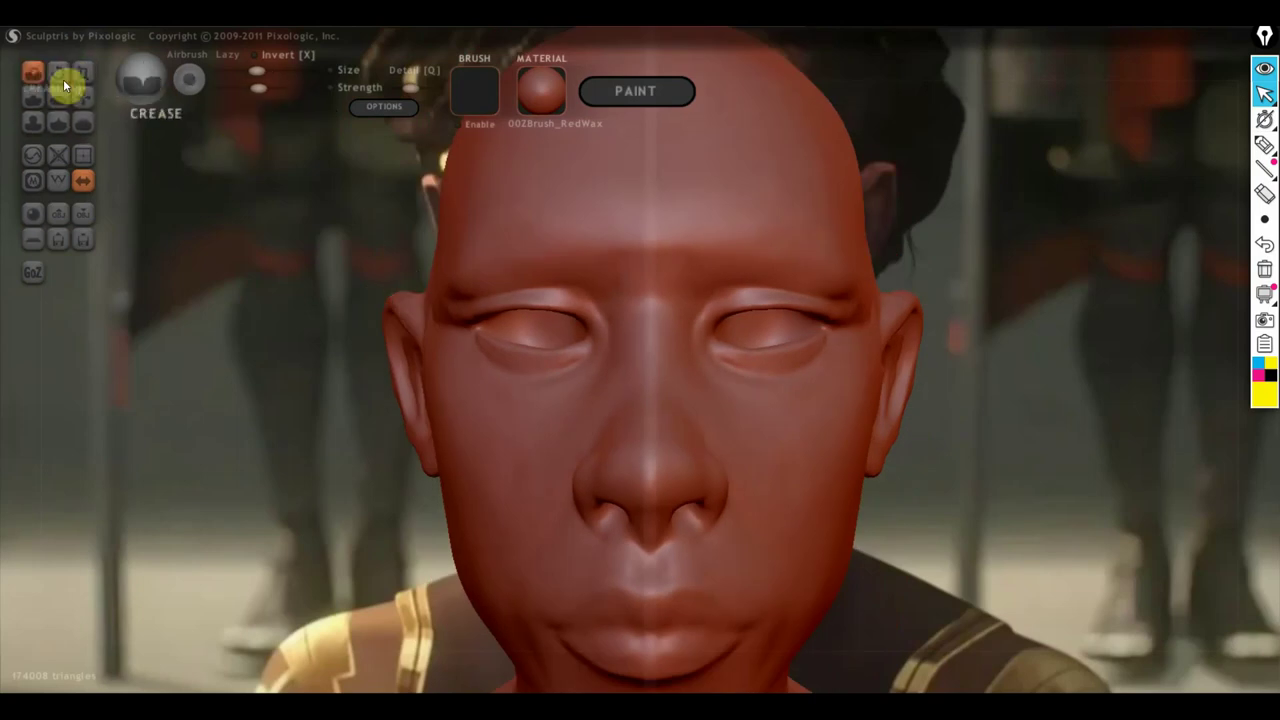
mouse_move(466, 283)
left_mouse_down()
mouse_move(506, 297)
mouse_move(537, 286)
mouse_move(464, 297)
mouse_move(552, 264)
mouse_move(612, 293)
left_mouse_up()
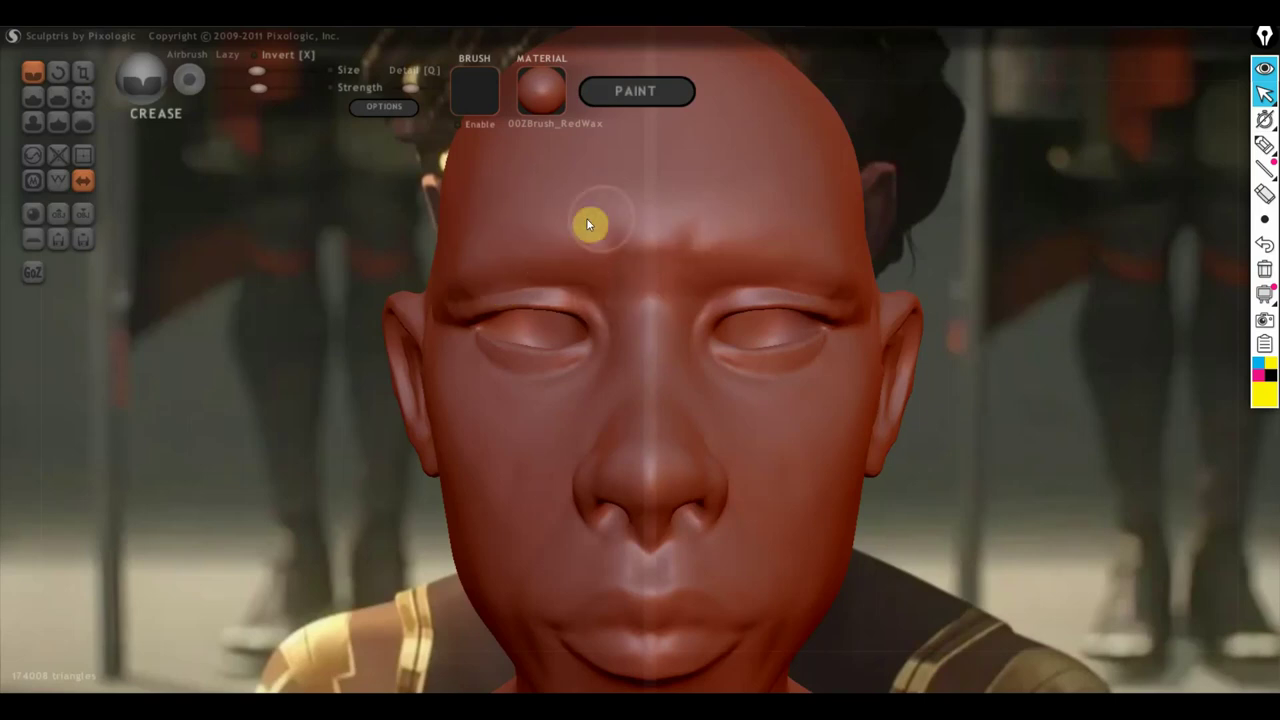
mouse_move(638, 258)
right_mouse_down()
mouse_move(686, 318)
mouse_move(920, 337)
right_mouse_up()
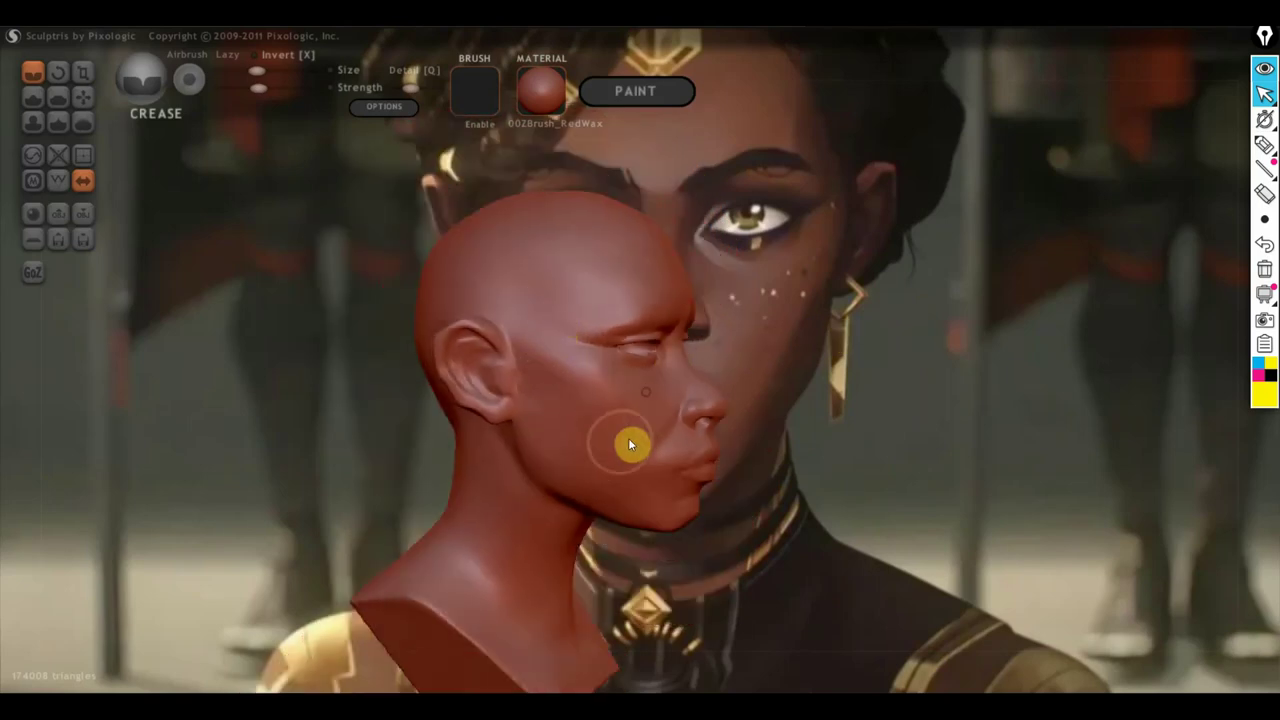
mouse_move(627, 458)
right_mouse_down()
mouse_move(532, 449)
mouse_move(594, 448)
right_mouse_up()
scroll(532, 449, "up", 5)
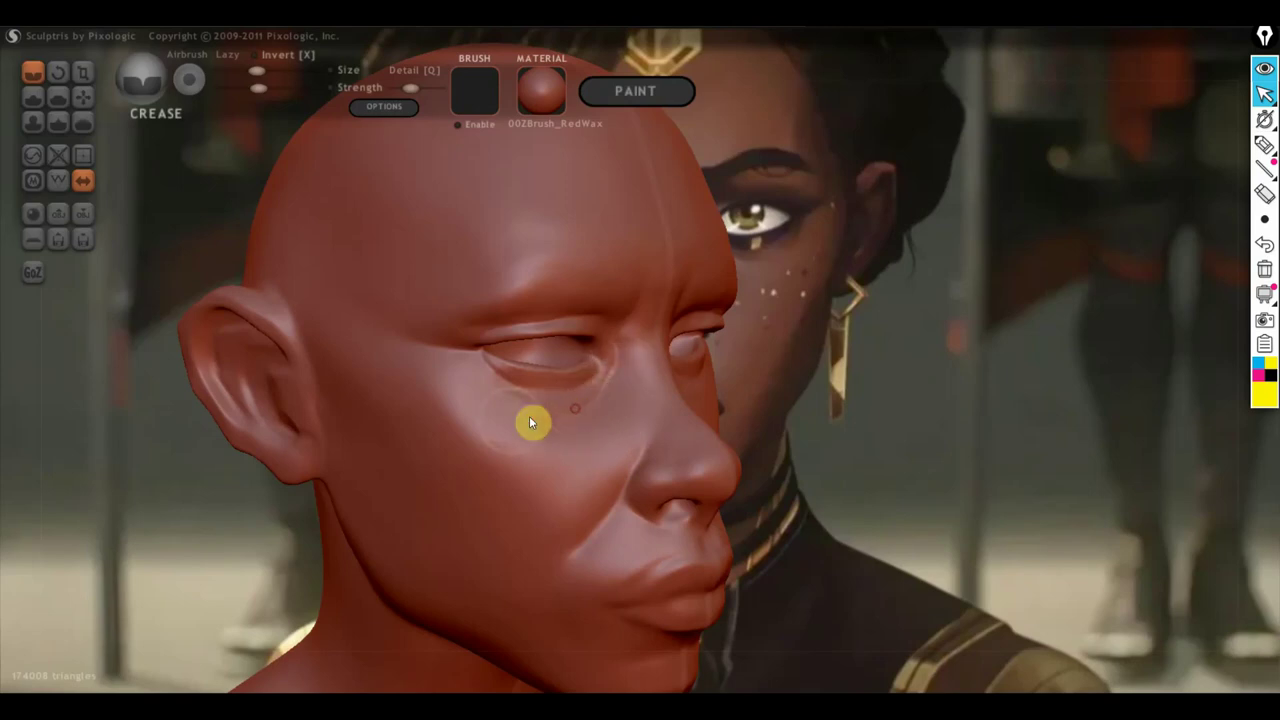
mouse_move(529, 420)
right_mouse_down()
mouse_move(495, 442)
mouse_move(559, 426)
right_mouse_up()
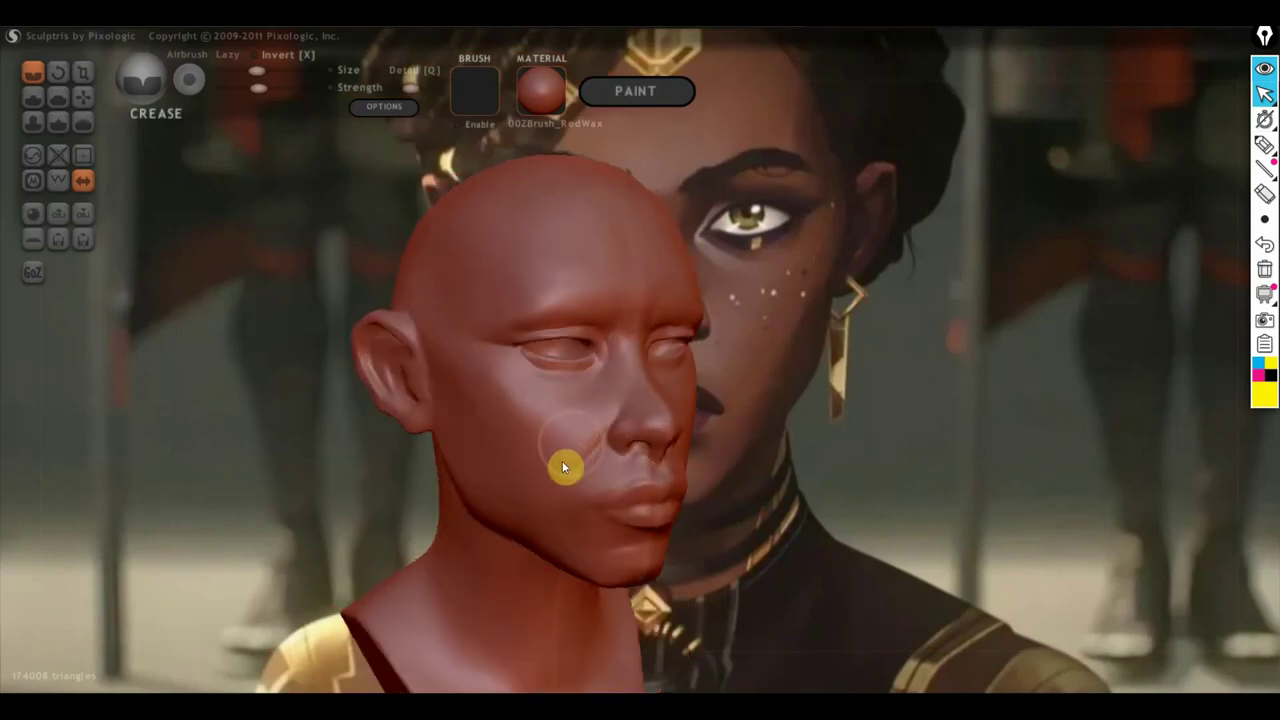
Step: Orbit below the bust and deepen the crease lines along the side of the neck
mouse_move(543, 509)
right_mouse_down()
mouse_move(778, 510)
mouse_move(586, 571)
right_mouse_up()
scroll(554, 550, "down", 2)
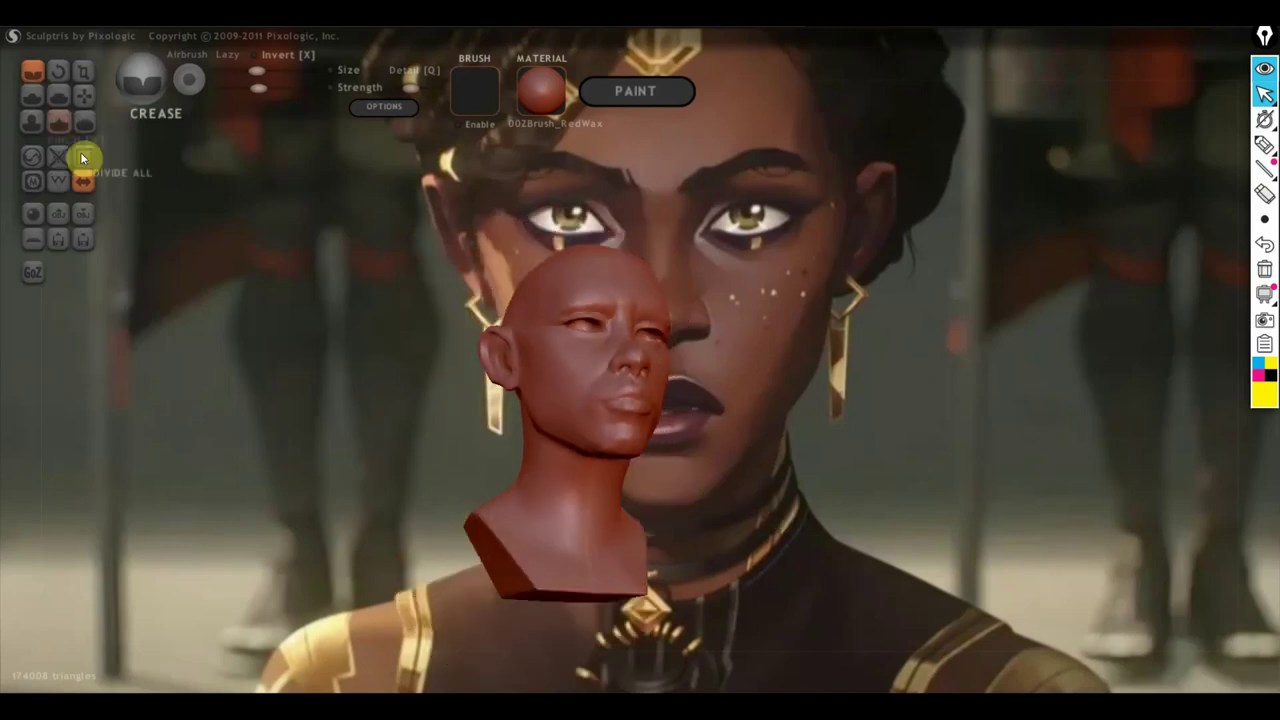
right_click_drag(390, 458, 487, 472)
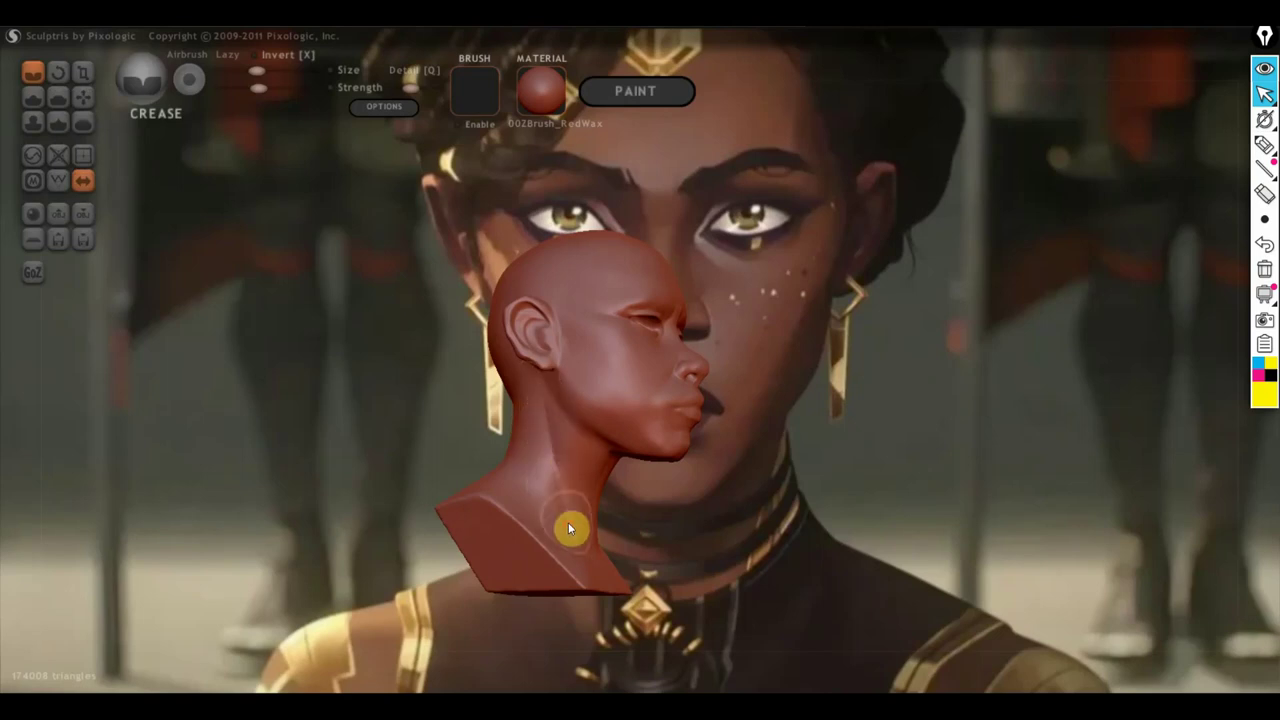
scroll(609, 550, "up", 3)
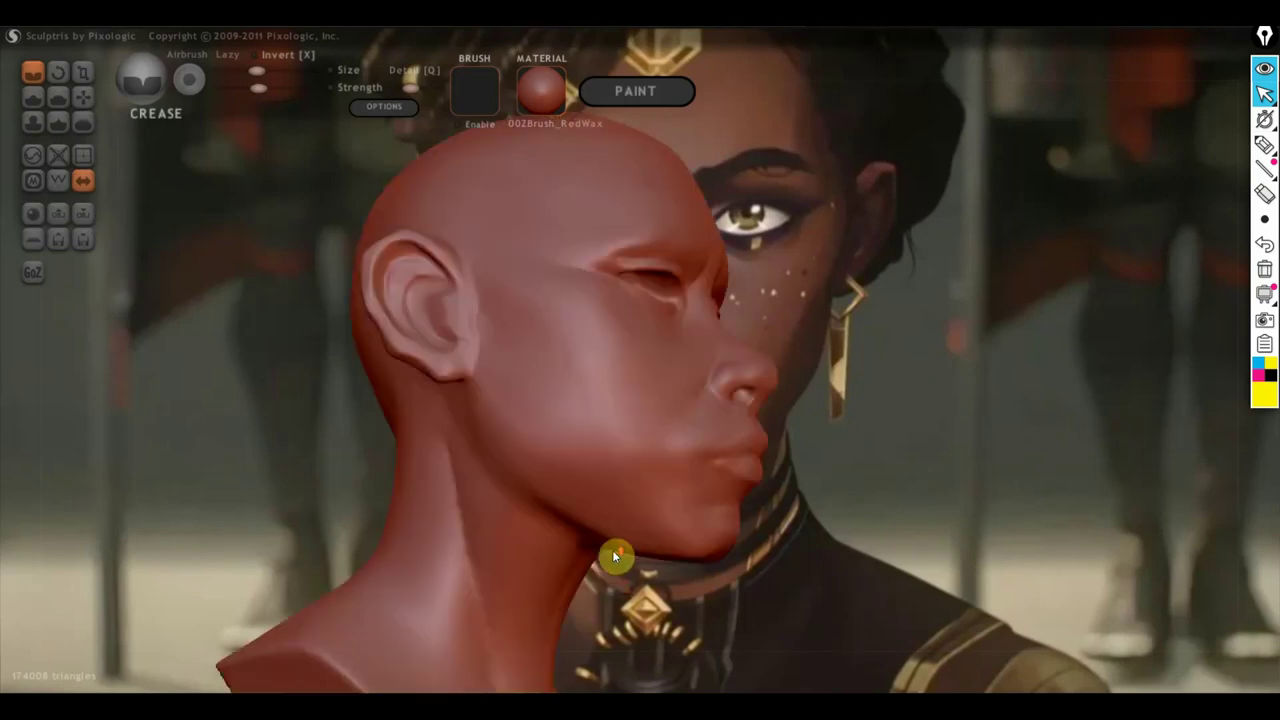
mouse_move(517, 656)
right_mouse_down()
mouse_move(490, 390)
mouse_move(480, 417)
mouse_move(354, 411)
mouse_move(474, 434)
mouse_move(420, 328)
right_mouse_up()
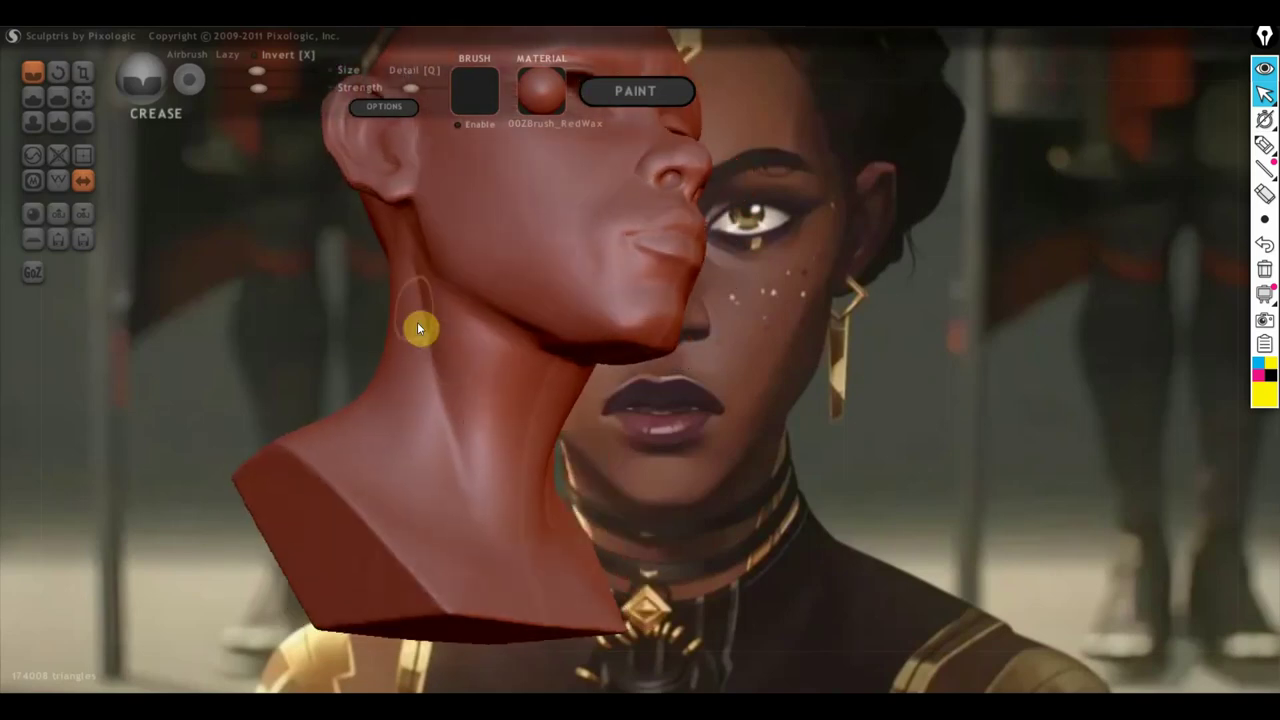
mouse_move(473, 437)
left_mouse_down()
mouse_move(485, 489)
mouse_move(450, 325)
mouse_move(485, 479)
mouse_move(441, 314)
mouse_move(449, 409)
mouse_move(417, 289)
mouse_move(457, 489)
mouse_move(460, 366)
mouse_move(474, 477)
mouse_move(457, 354)
mouse_move(472, 357)
mouse_move(491, 449)
mouse_move(481, 360)
left_mouse_up()
Step: Smooth the creased side of the neck with the Flatten brush and check it from the front
left_click(57, 96)
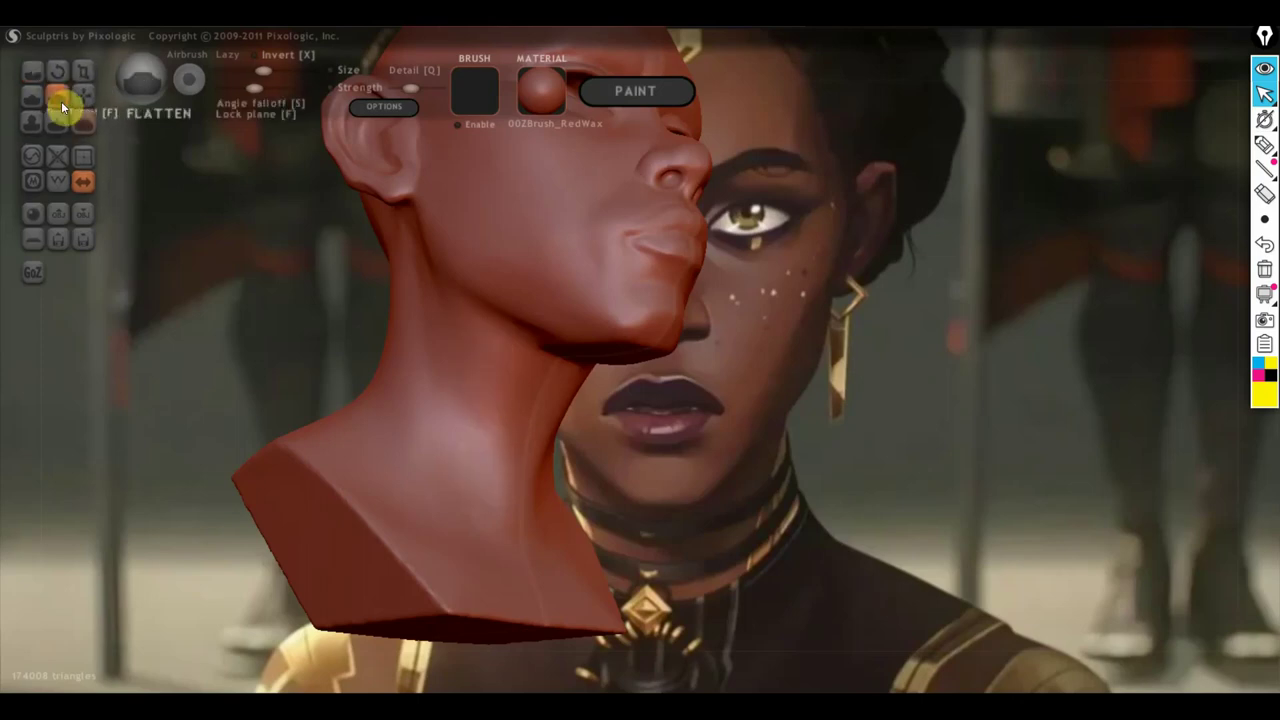
scroll(380, 403, "up", 3)
scroll(420, 398, "up", 2)
scroll(425, 395, "down", 3)
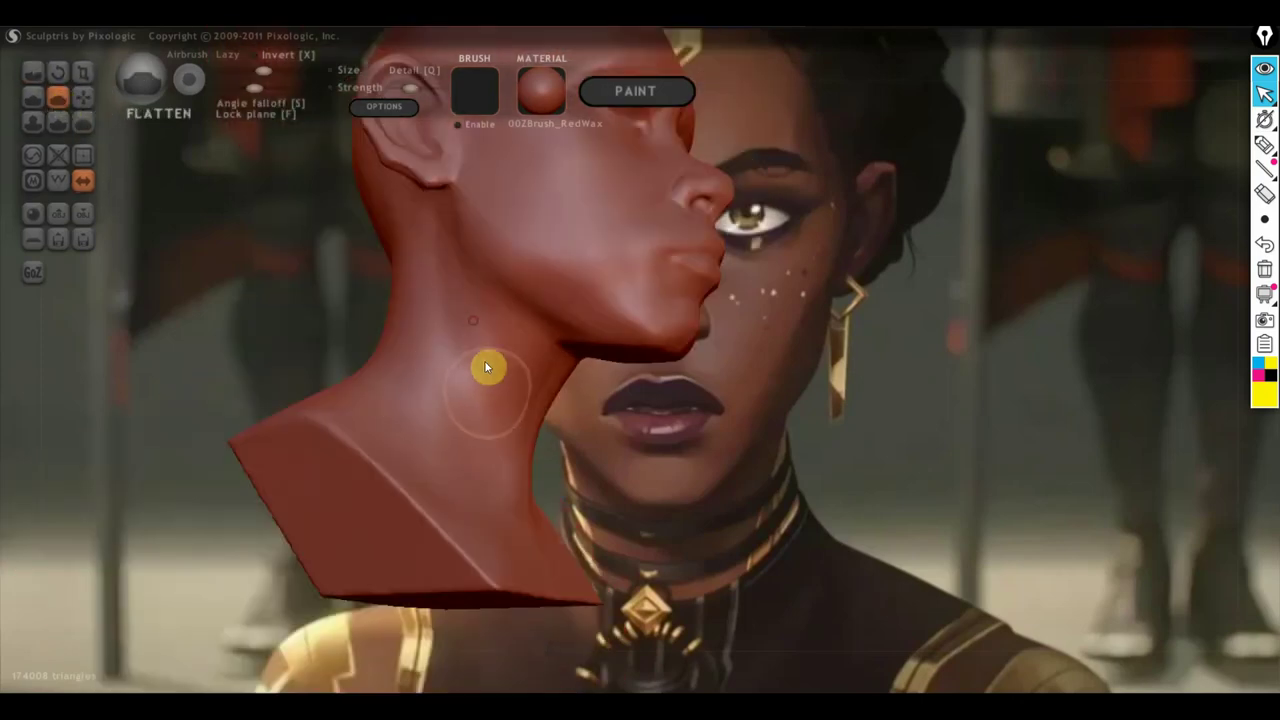
mouse_move(491, 354)
left_mouse_down()
mouse_move(508, 449)
mouse_move(503, 346)
left_mouse_up()
right_click_drag(509, 424, 351, 472)
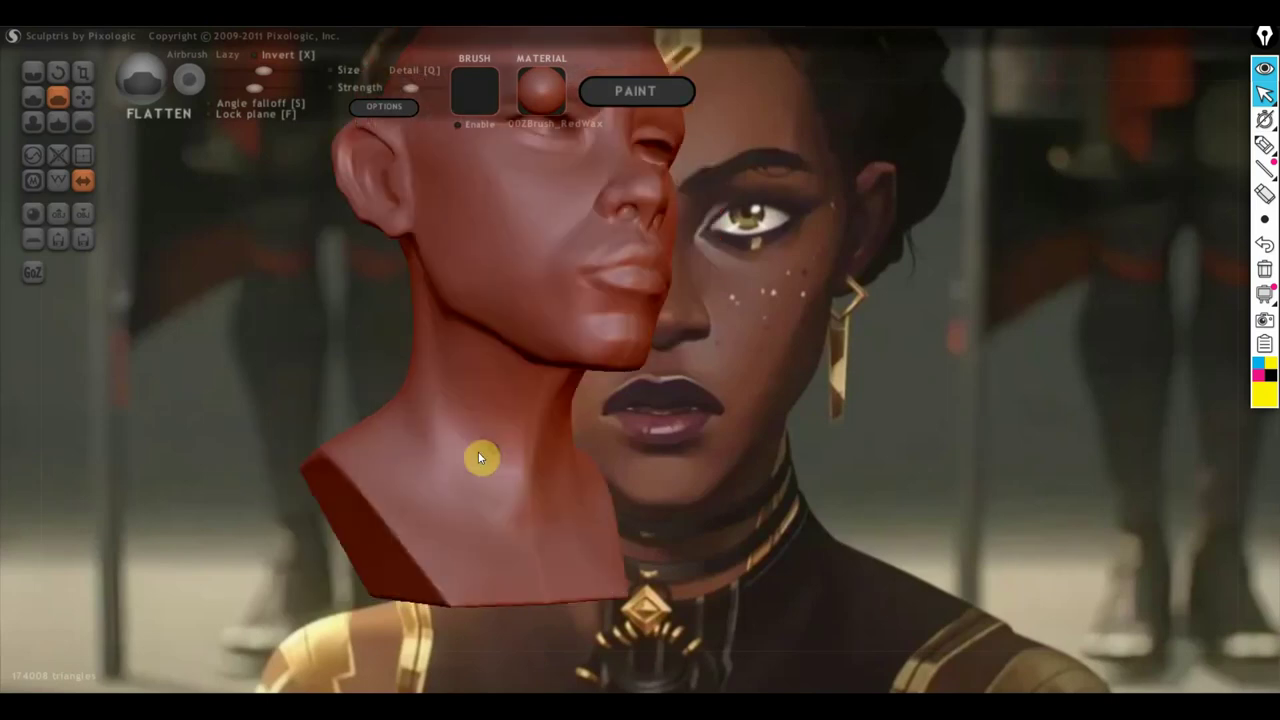
right_click_drag(460, 470, 518, 447)
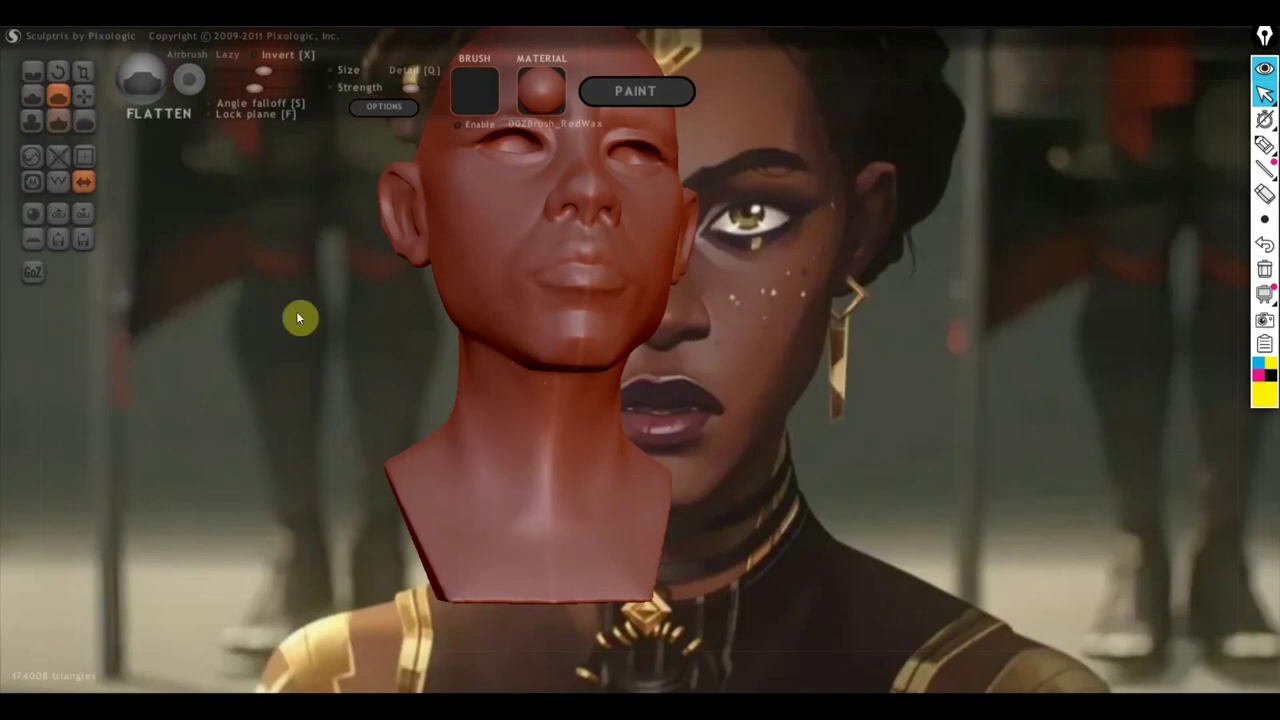
left_click(80, 93)
scroll(435, 350, "down", 3)
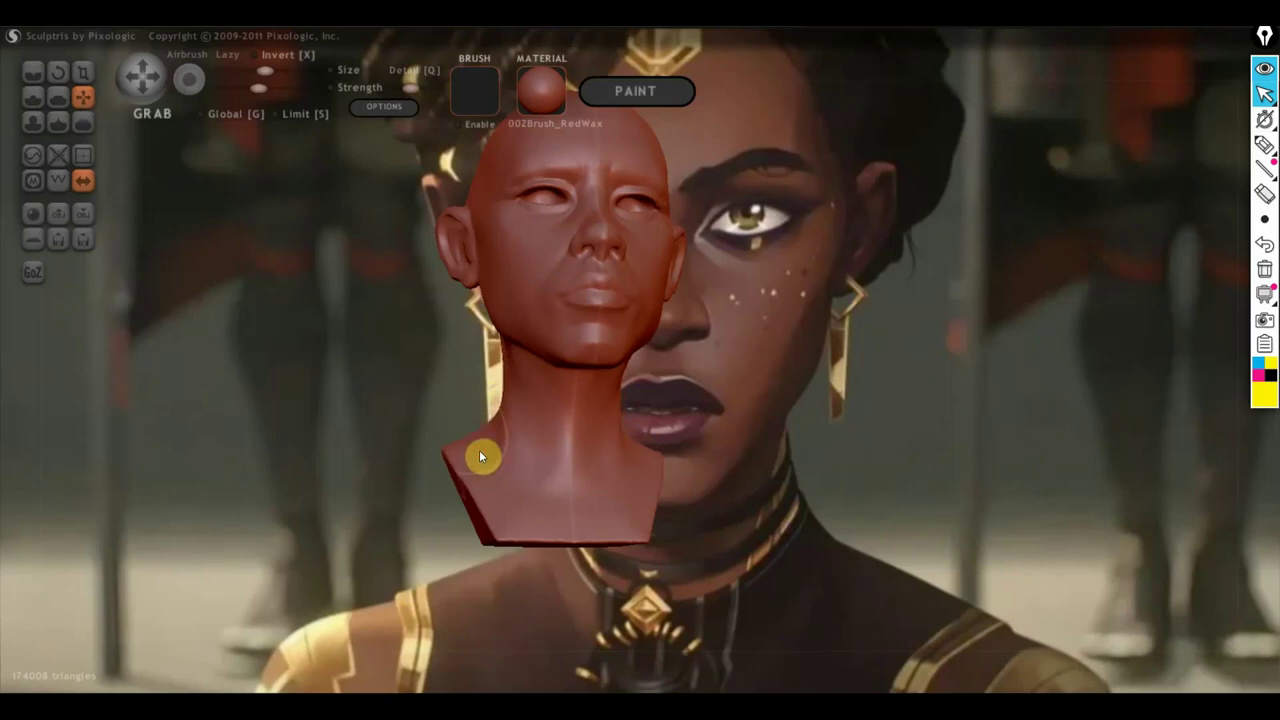
Step: From a front view orbited to look down, pull the right jaw edge slightly outward with Grab
right_click_drag(523, 466, 857, 453, "shift")
scroll(746, 430, "up", 2)
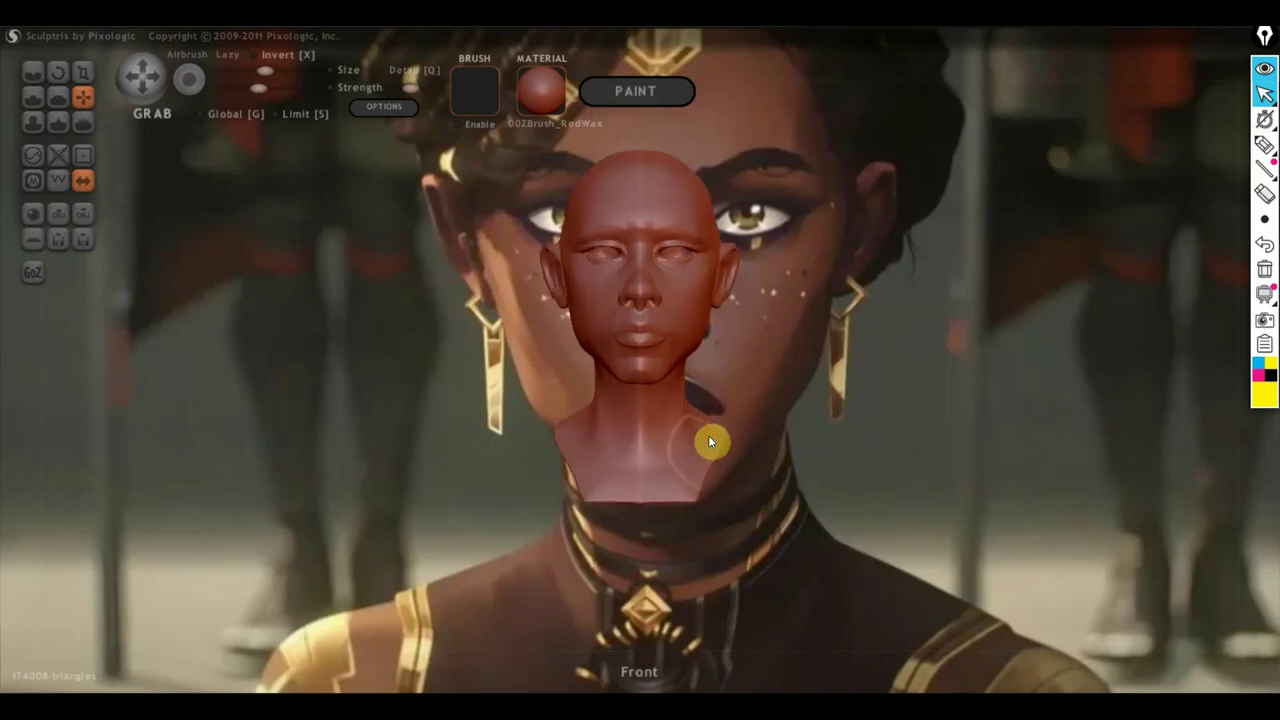
scroll(721, 470, "up", 2)
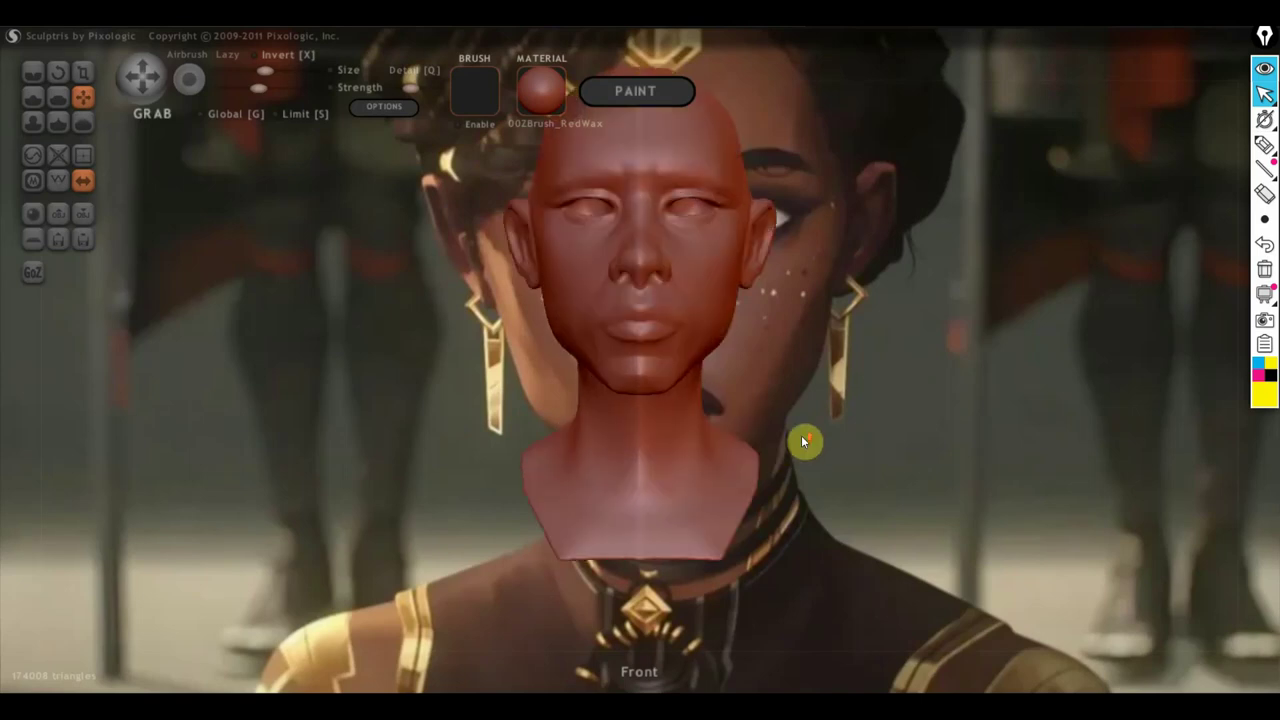
mouse_move(801, 435)
right_mouse_down("alt")
mouse_move(809, 501)
mouse_move(788, 573)
mouse_move(802, 546)
right_mouse_up("alt")
scroll(788, 573, "up", 3)
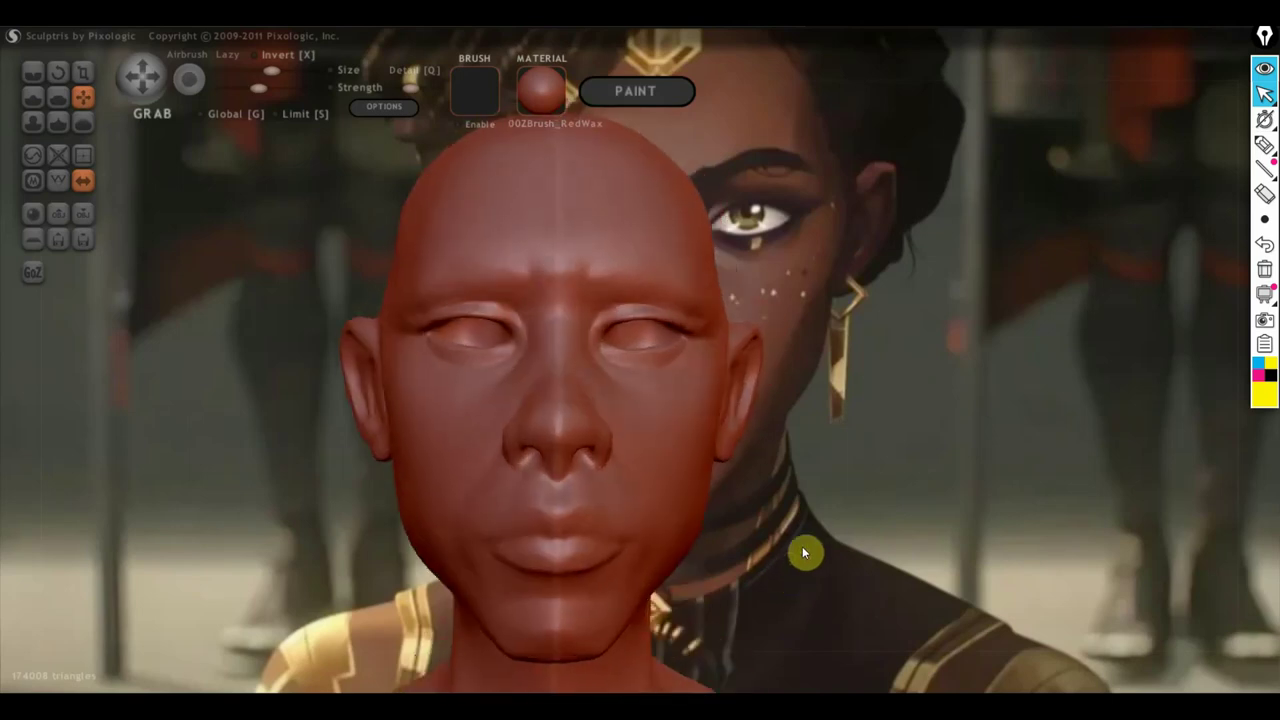
scroll(763, 537, "down", 2)
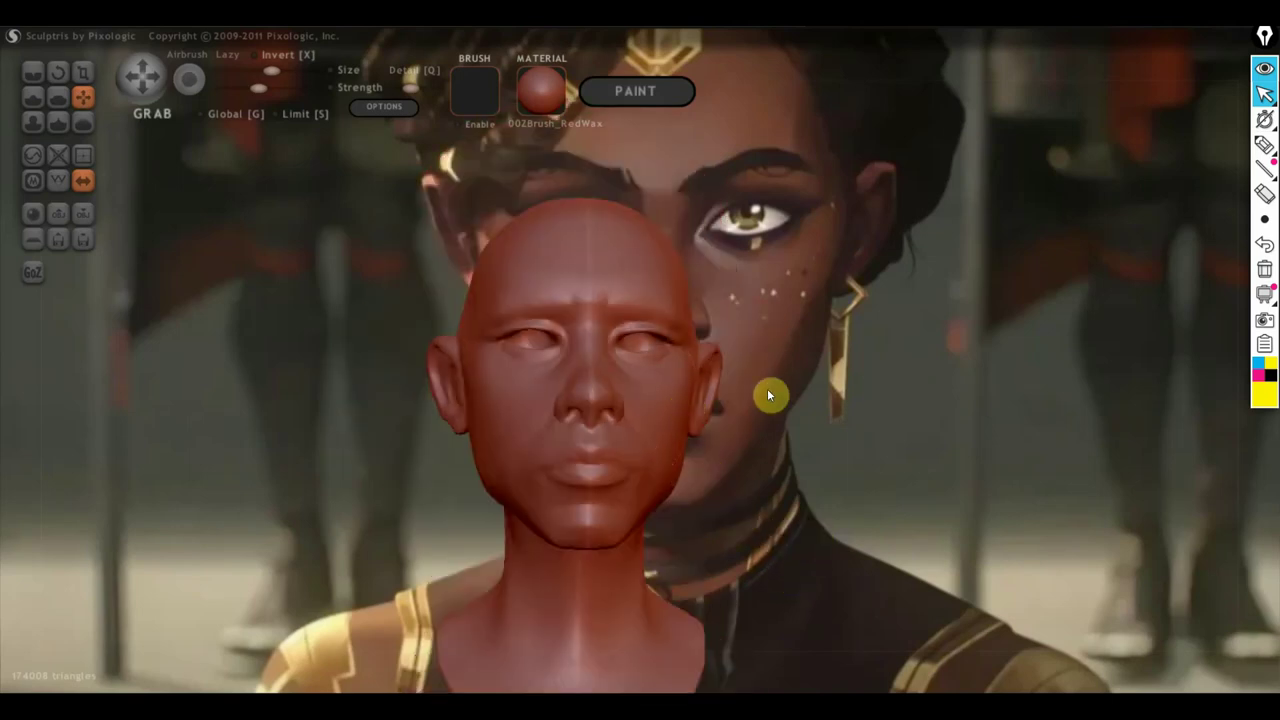
right_click_drag(797, 396, 791, 537)
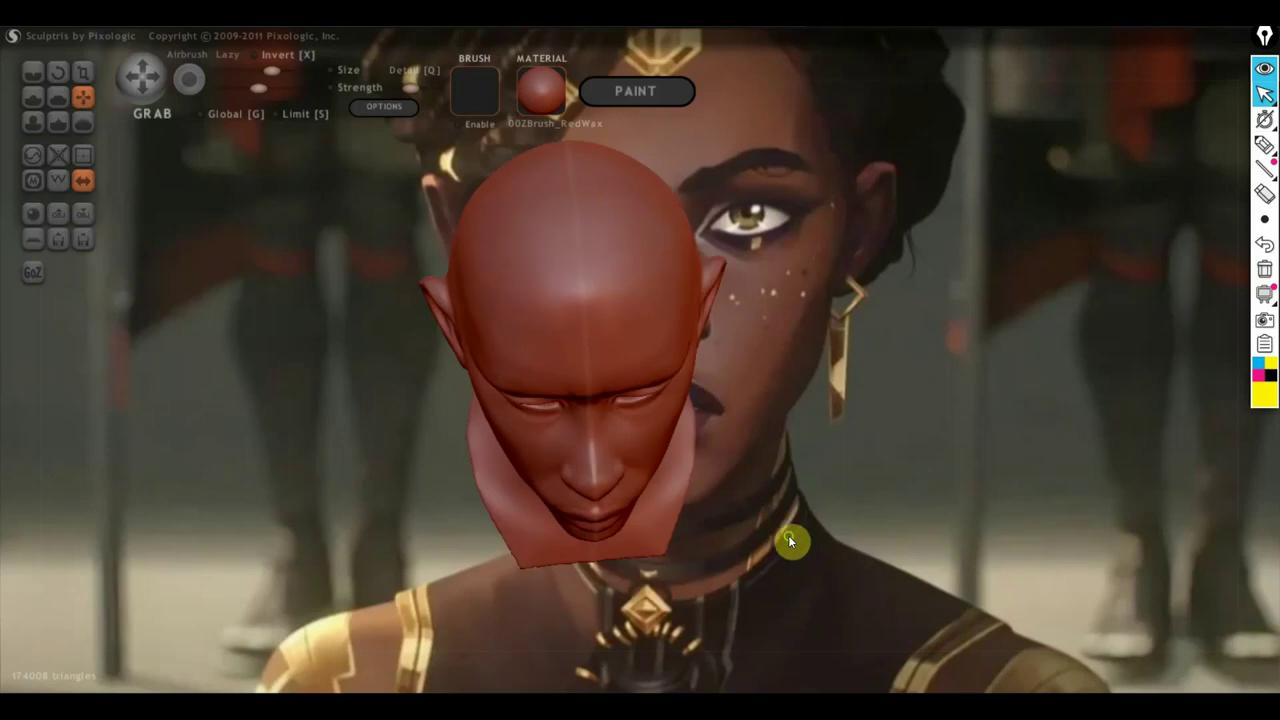
scroll(741, 520, "up", 2)
scroll(648, 515, "up", 1)
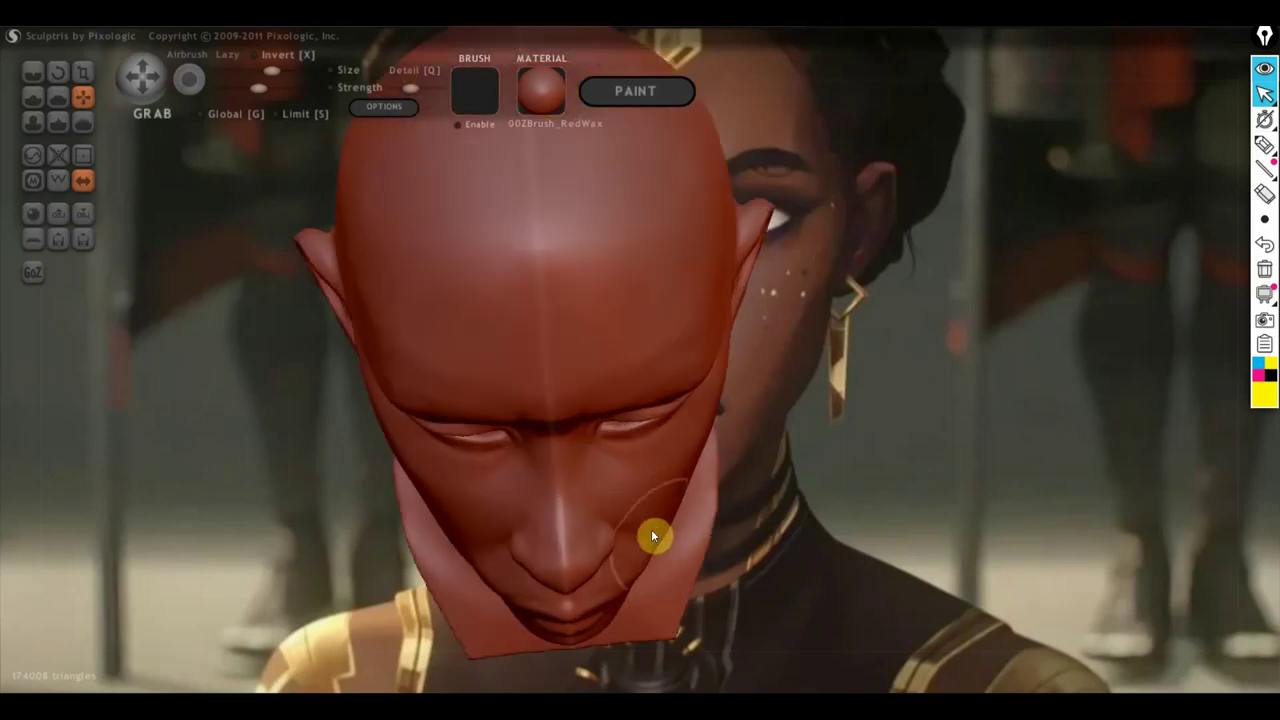
left_click_drag(665, 504, 679, 475)
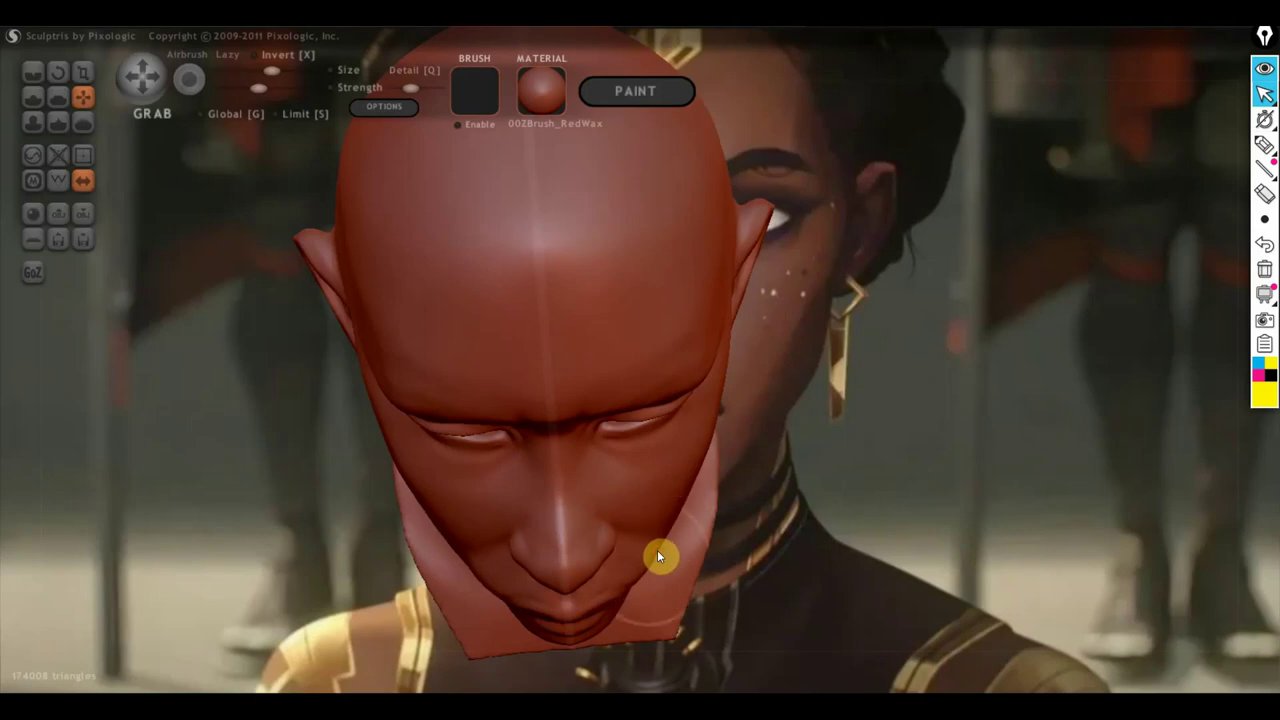
mouse_move(657, 550)
right_mouse_down()
mouse_move(624, 576)
mouse_move(394, 486)
mouse_move(414, 517)
mouse_move(449, 460)
mouse_move(3, 488)
right_mouse_up()
mouse_move(491, 549)
right_mouse_down()
mouse_move(729, 543)
mouse_move(980, 506)
right_mouse_up()
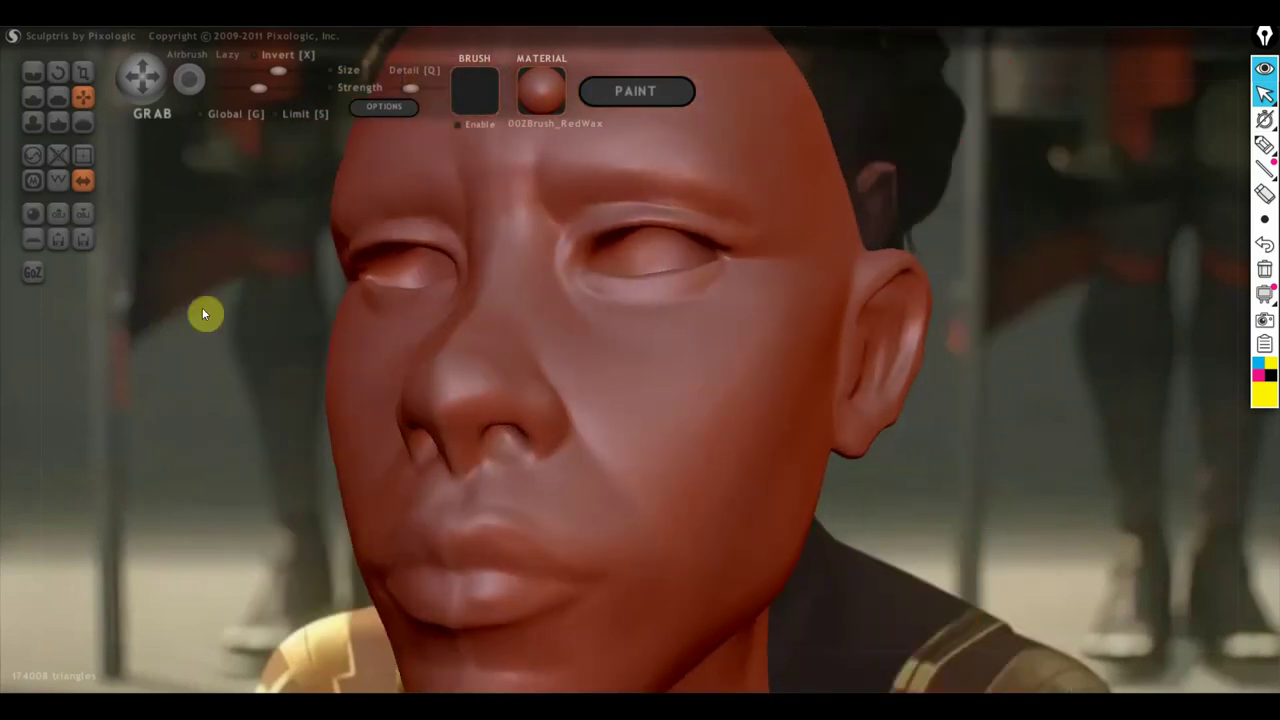
Step: Use the Draw brush to raise sharper ridges along the upper lip line and philtrum
left_click(33, 96)
mouse_move(471, 595)
right_mouse_down()
mouse_move(623, 540)
mouse_move(599, 465)
right_mouse_up()
scroll(557, 528, "up", 2)
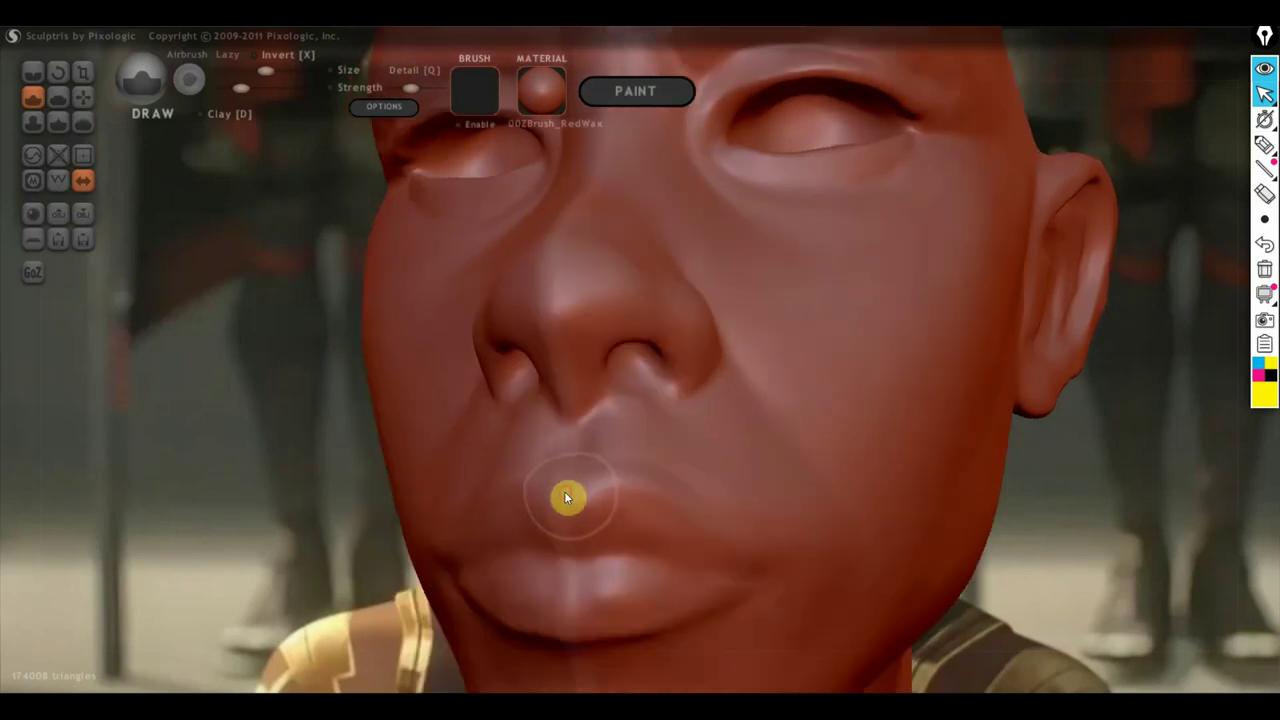
mouse_move(605, 482)
left_mouse_down()
mouse_move(654, 500)
mouse_move(588, 491)
mouse_move(614, 474)
mouse_move(668, 488)
left_mouse_up()
mouse_move(731, 541)
right_mouse_down()
mouse_move(708, 557)
mouse_move(420, 573)
mouse_move(578, 553)
mouse_move(566, 515)
right_mouse_up()
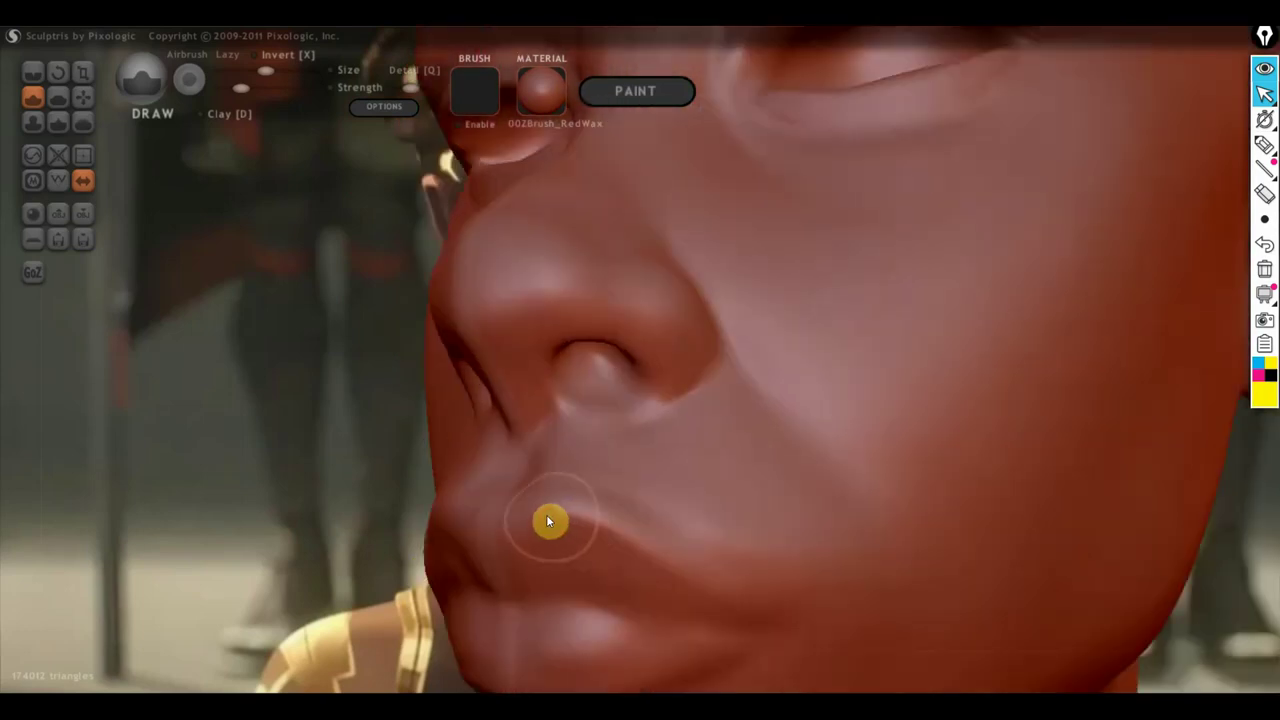
mouse_move(550, 497)
left_mouse_down()
mouse_move(543, 466)
mouse_move(590, 466)
left_mouse_up()
left_click(83, 96)
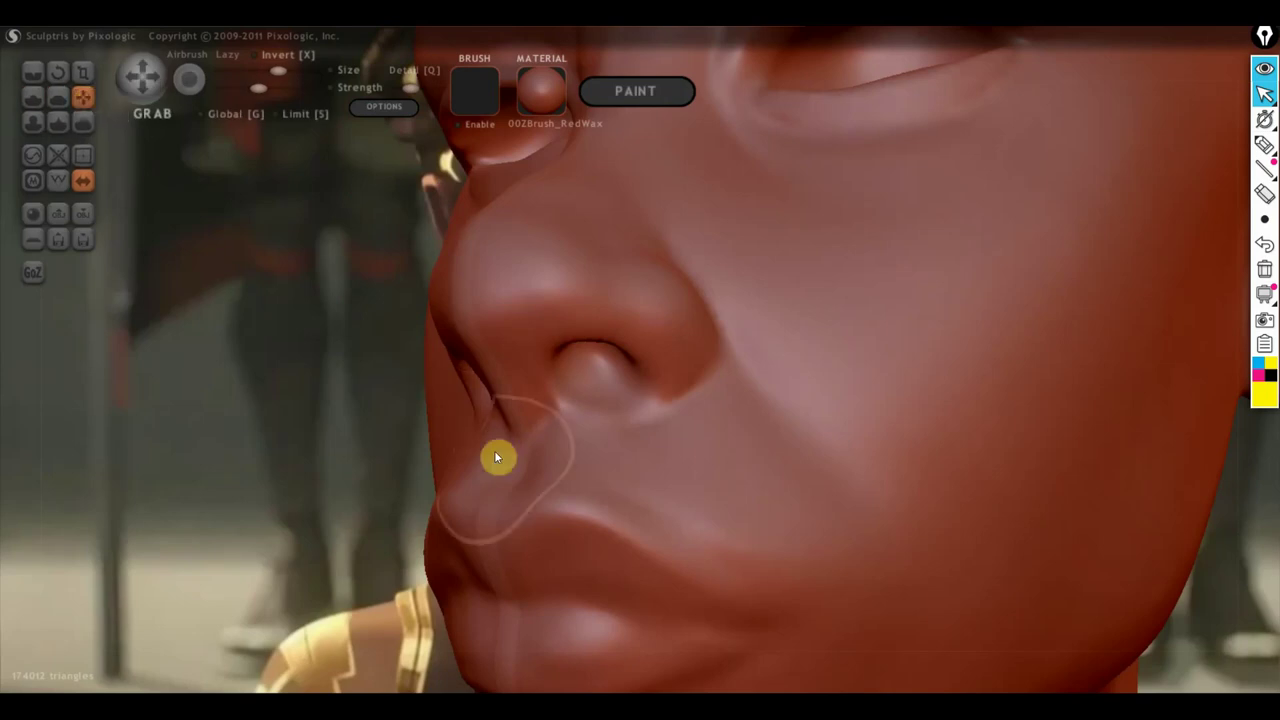
right_click_drag(527, 541, 551, 515)
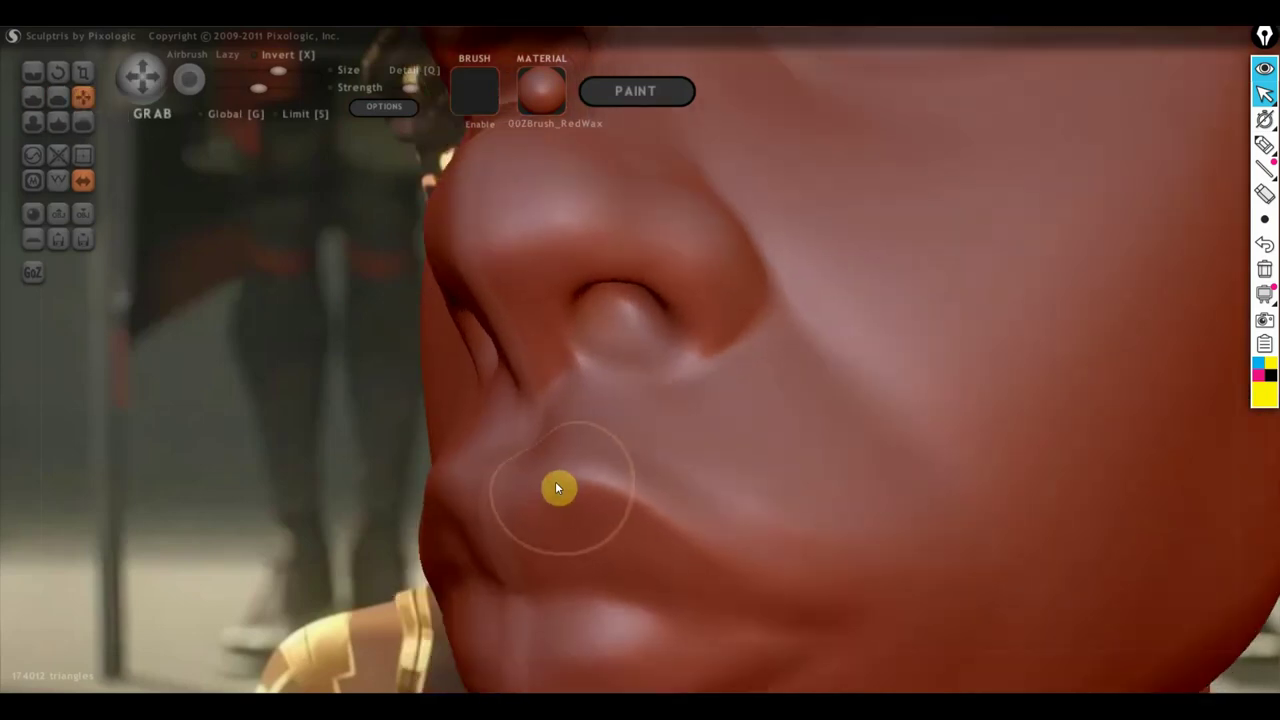
mouse_move(697, 523)
right_mouse_down()
mouse_move(746, 583)
mouse_move(774, 547)
mouse_move(810, 550)
mouse_move(777, 523)
right_mouse_up()
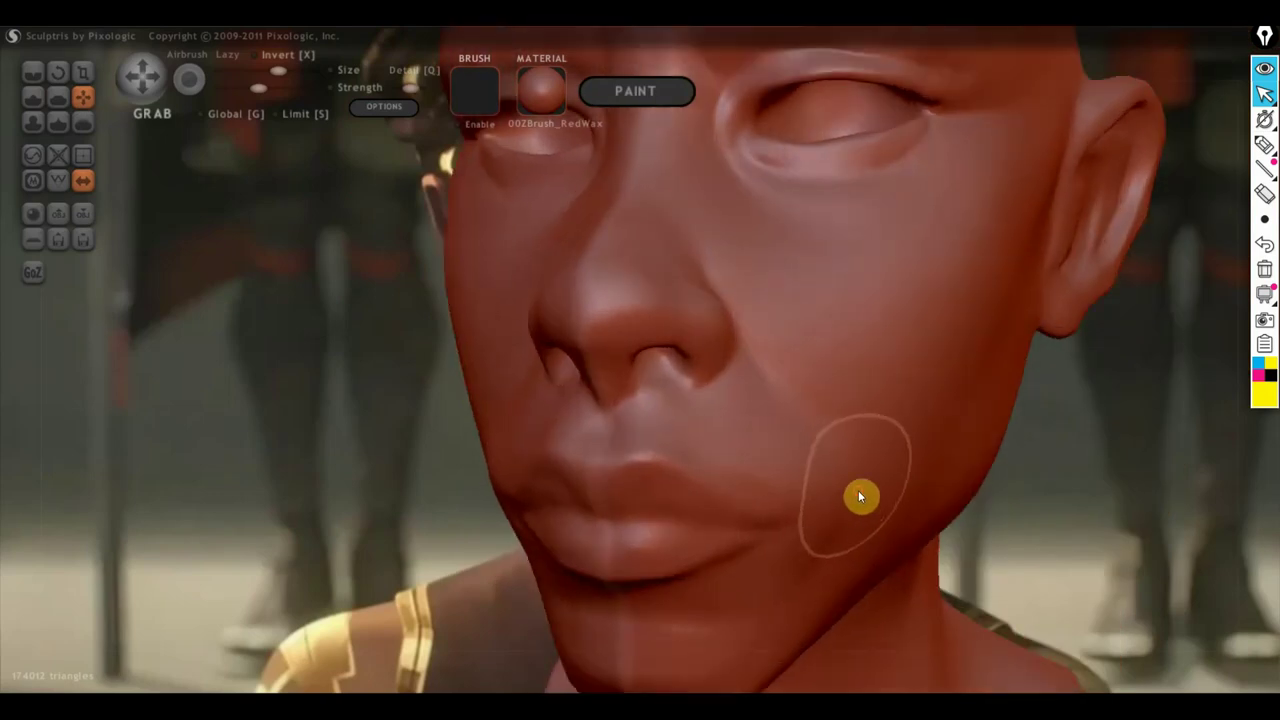
mouse_move(860, 494)
right_mouse_down()
mouse_move(841, 555)
mouse_move(649, 543)
right_mouse_up()
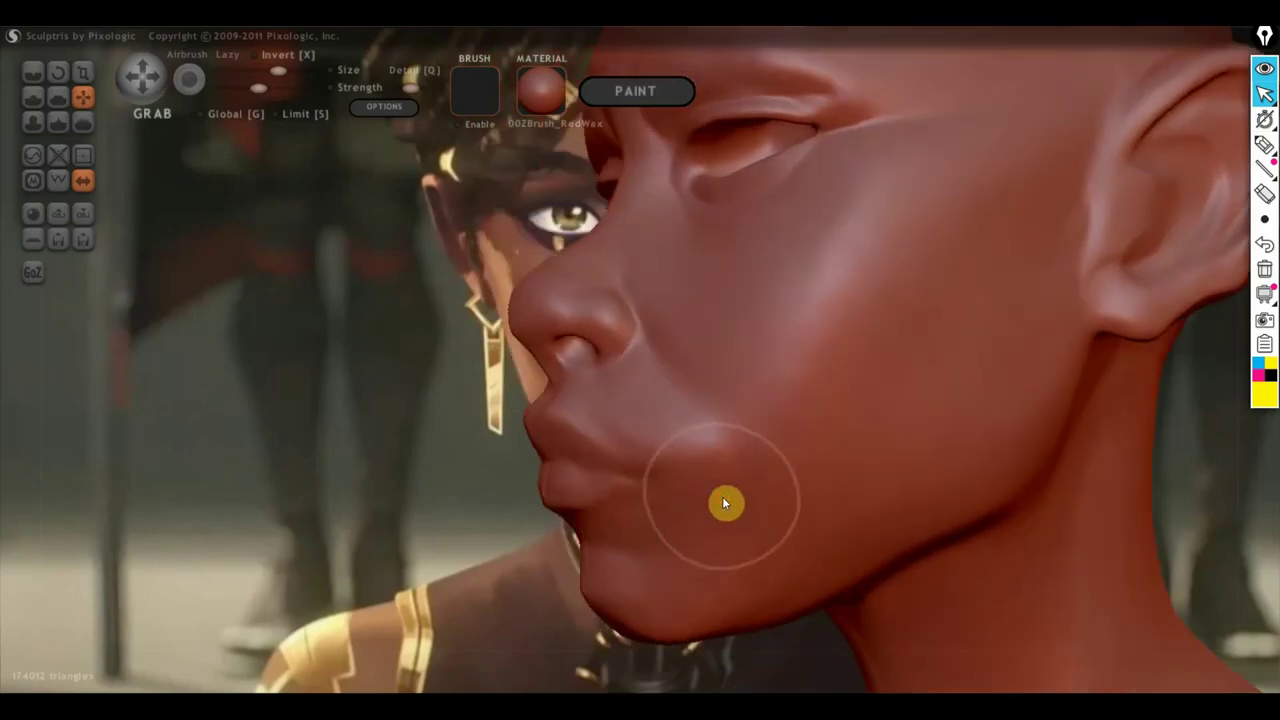
mouse_move(726, 513)
right_mouse_down()
mouse_move(740, 534)
mouse_move(935, 540)
right_mouse_up()
right_click_drag(658, 515, 781, 526)
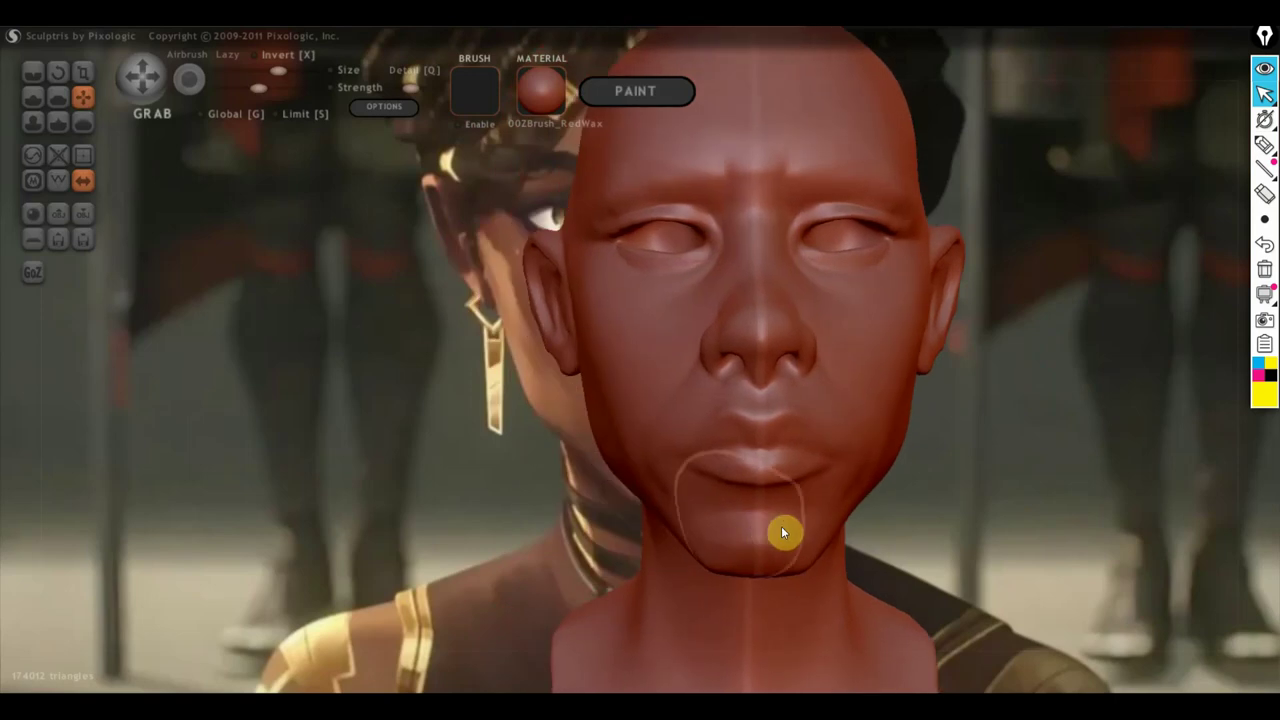
scroll(648, 478, "up", 2)
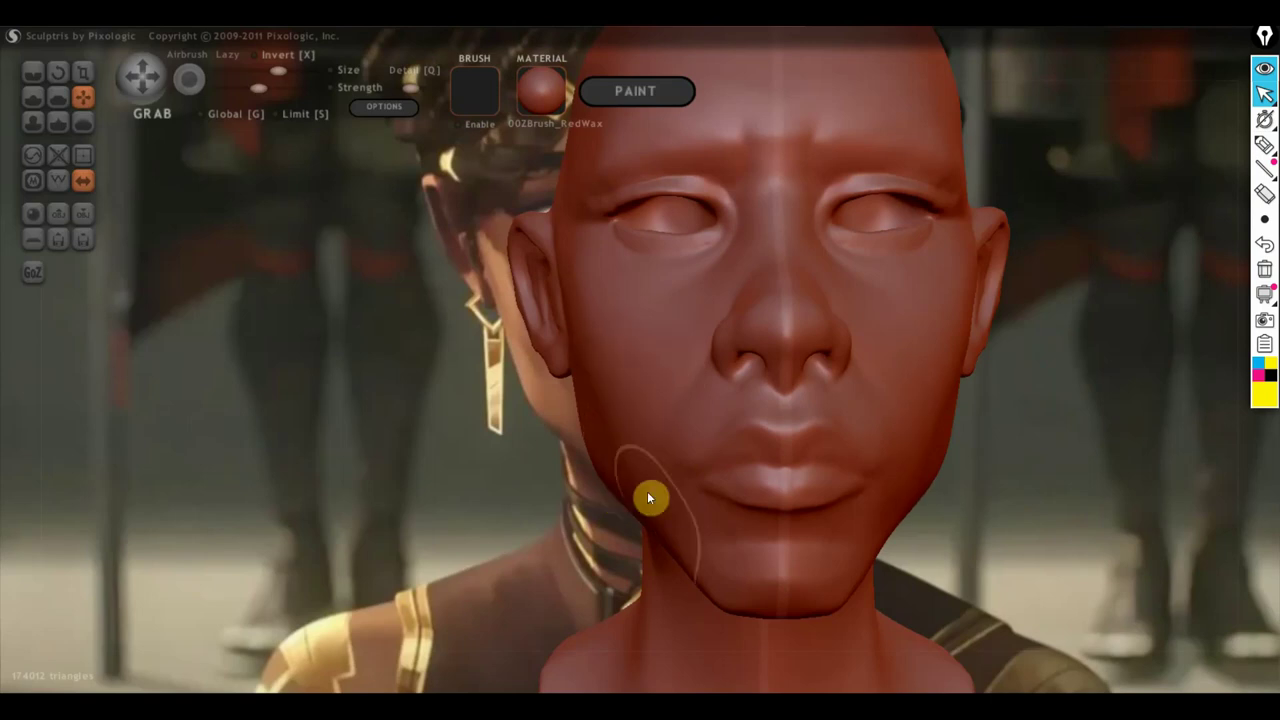
scroll(632, 527, "down", 2)
left_click_drag(632, 527, 1041, 488, "shift")
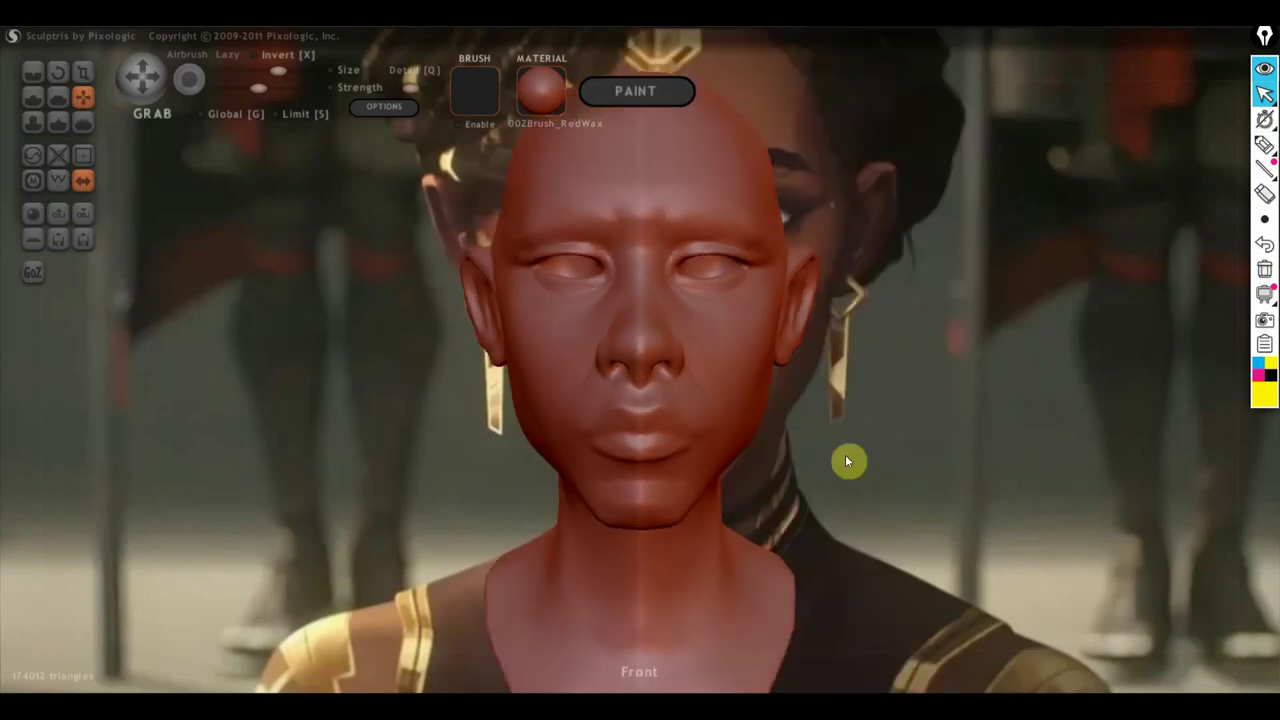
scroll(756, 487, "up", 2)
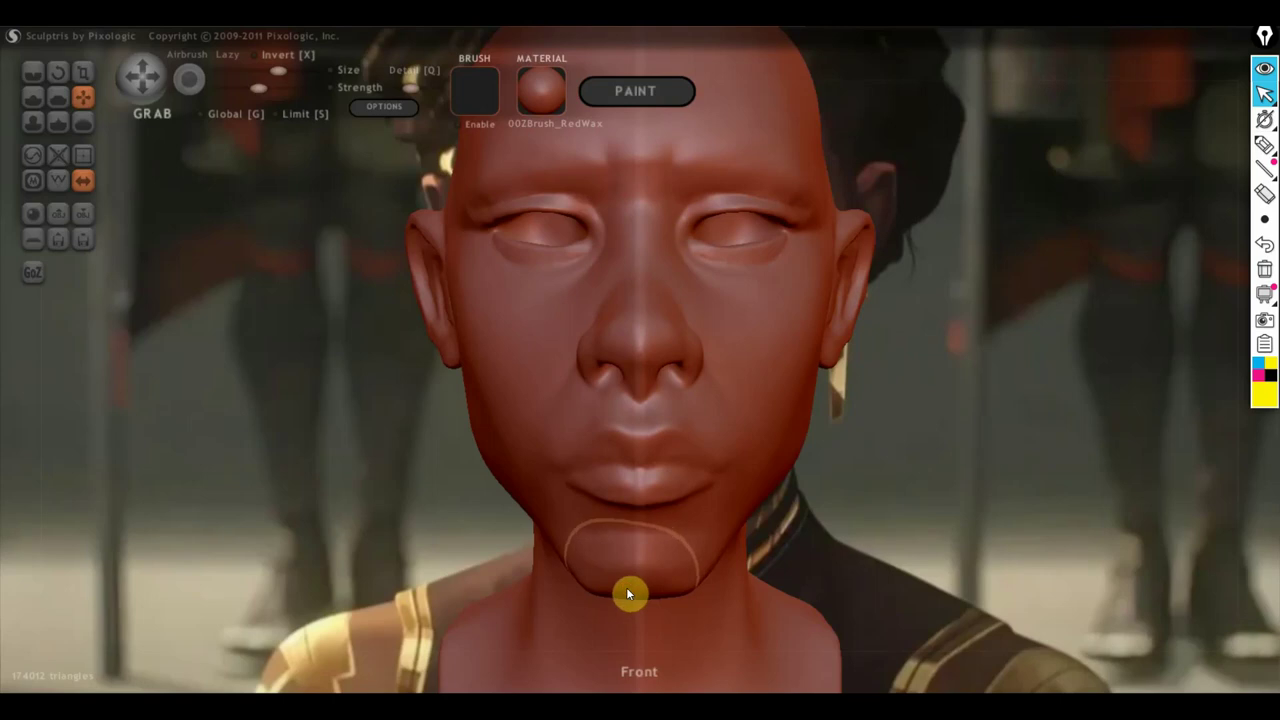
key("ctrl+z")
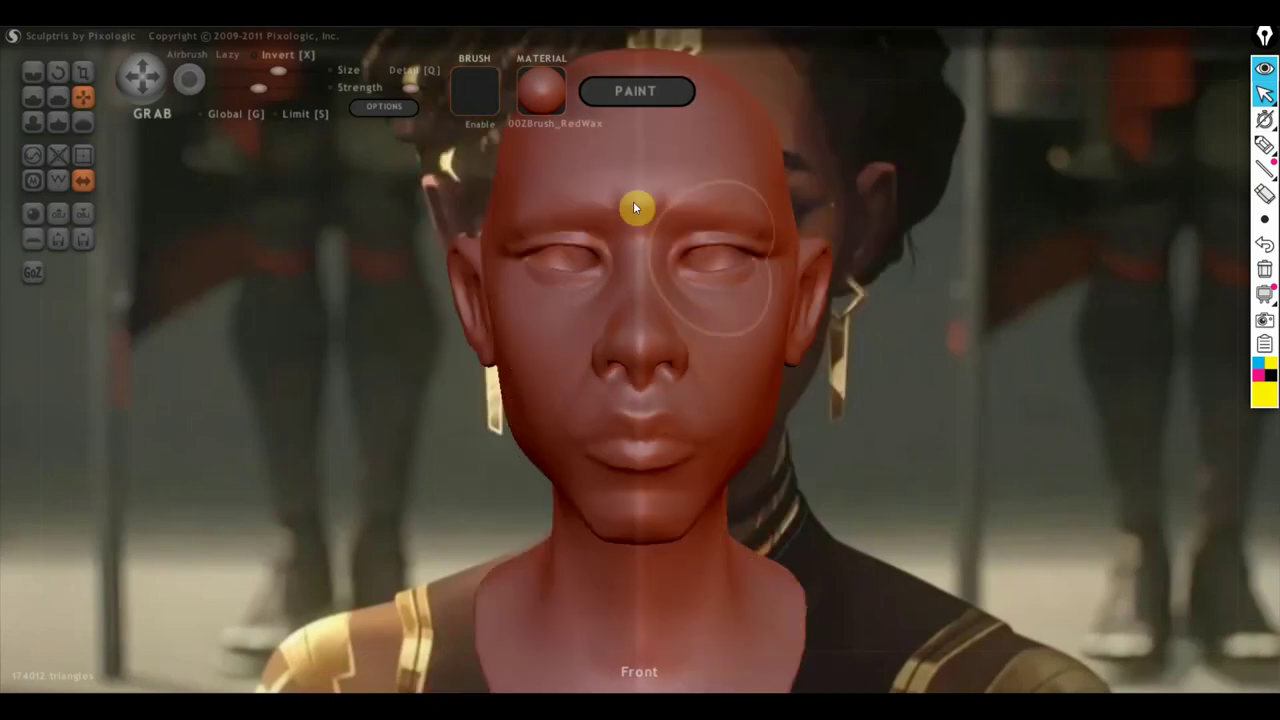
scroll(633, 201, "down", 3)
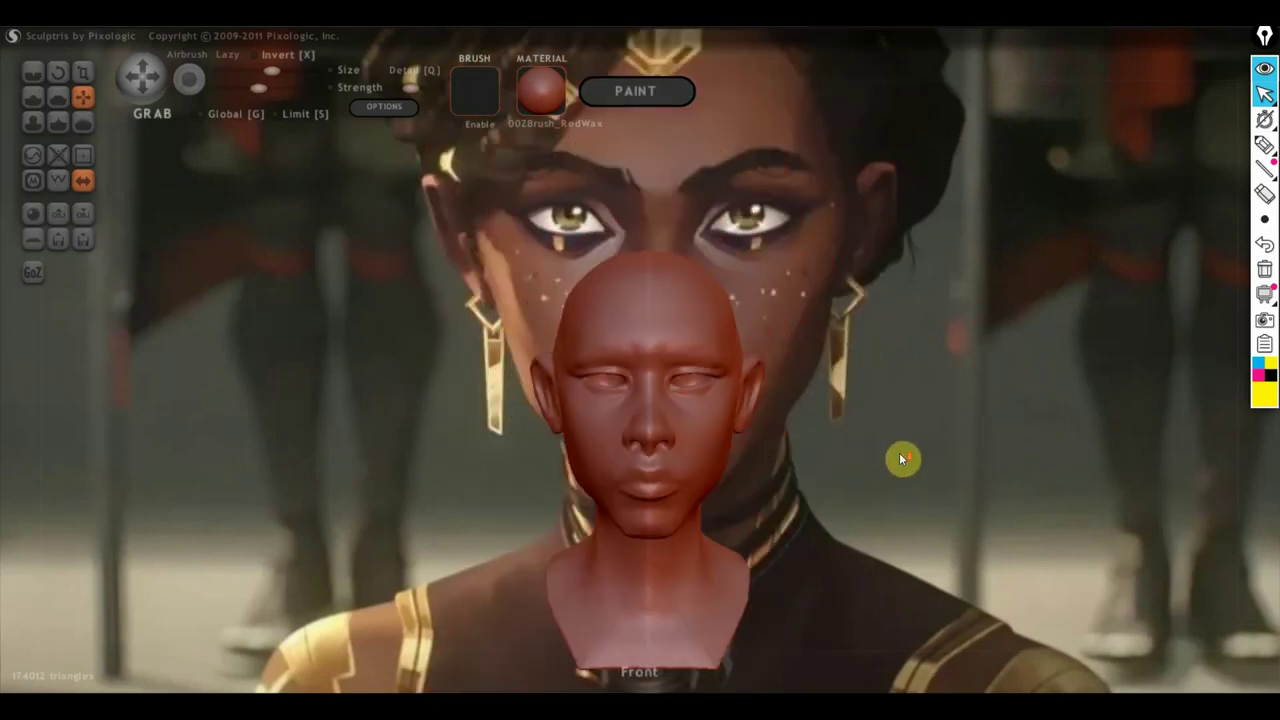
left_click_drag(899, 452, 724, 441)
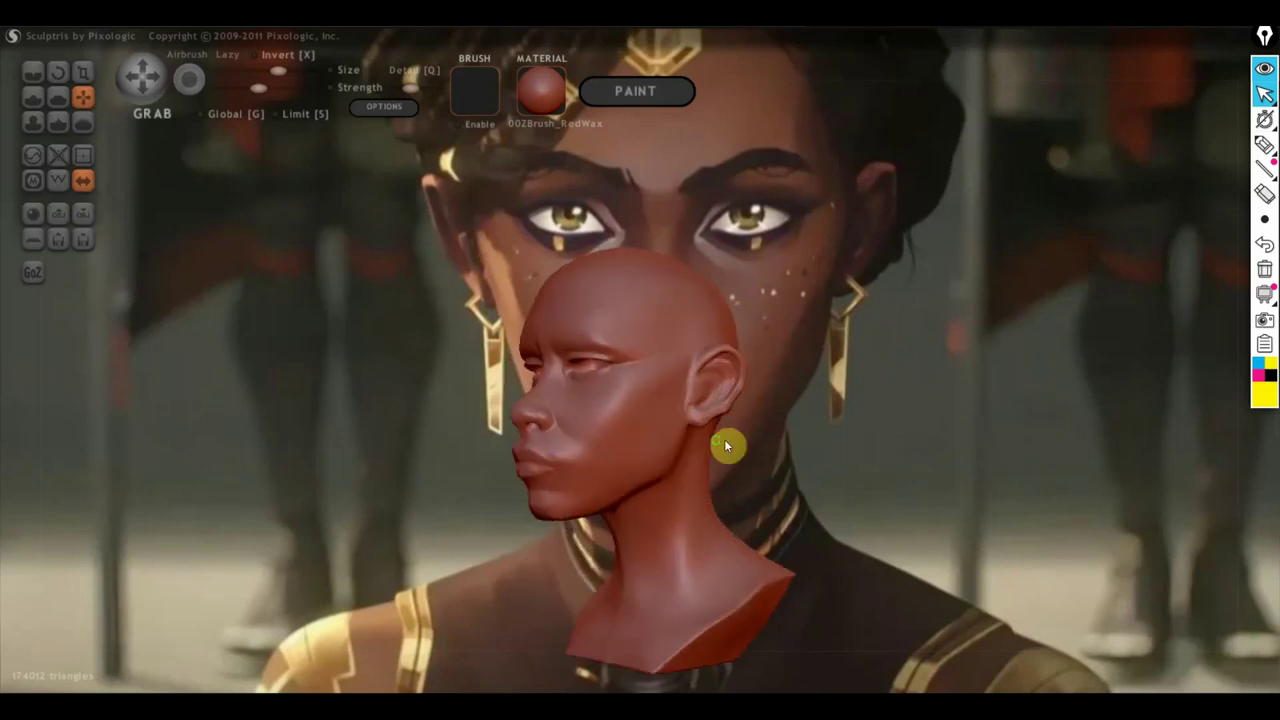
scroll(724, 441, "up", 3)
scroll(700, 520, "up", 1)
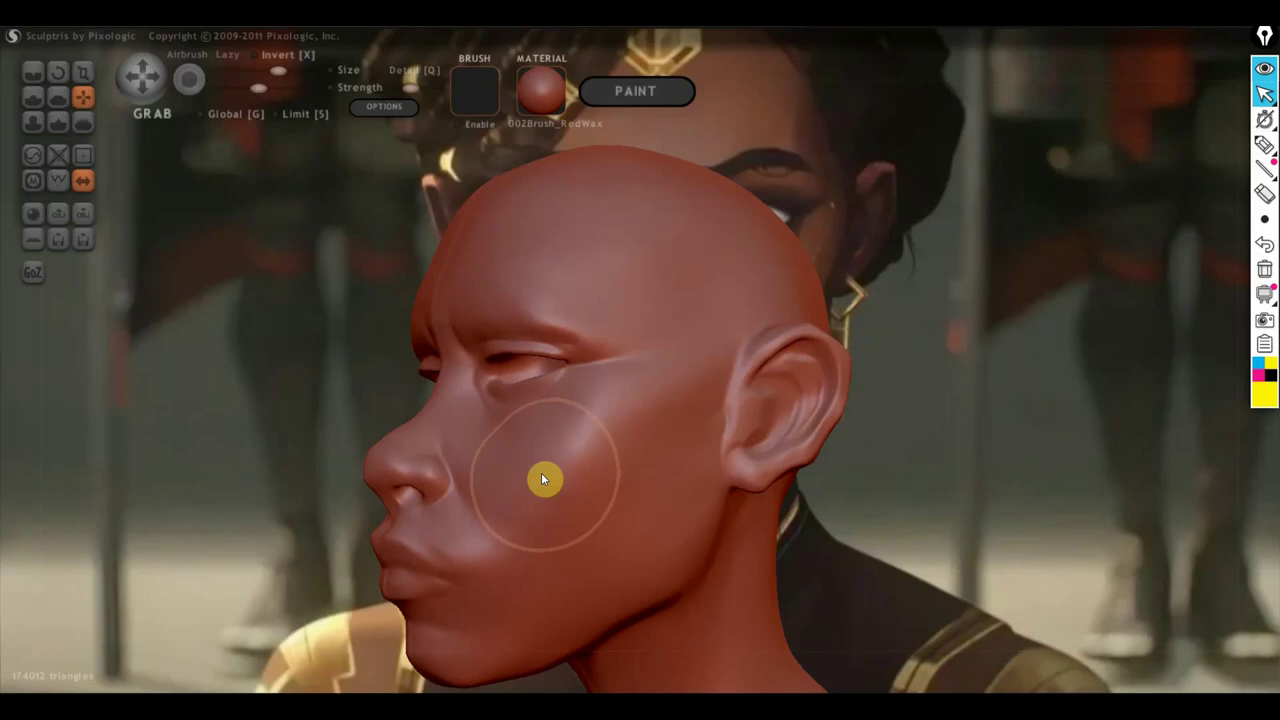
scroll(680, 445, "down", 3)
mouse_move(788, 425)
left_mouse_down()
mouse_move(970, 435)
mouse_move(911, 523)
mouse_move(910, 411)
left_mouse_up()
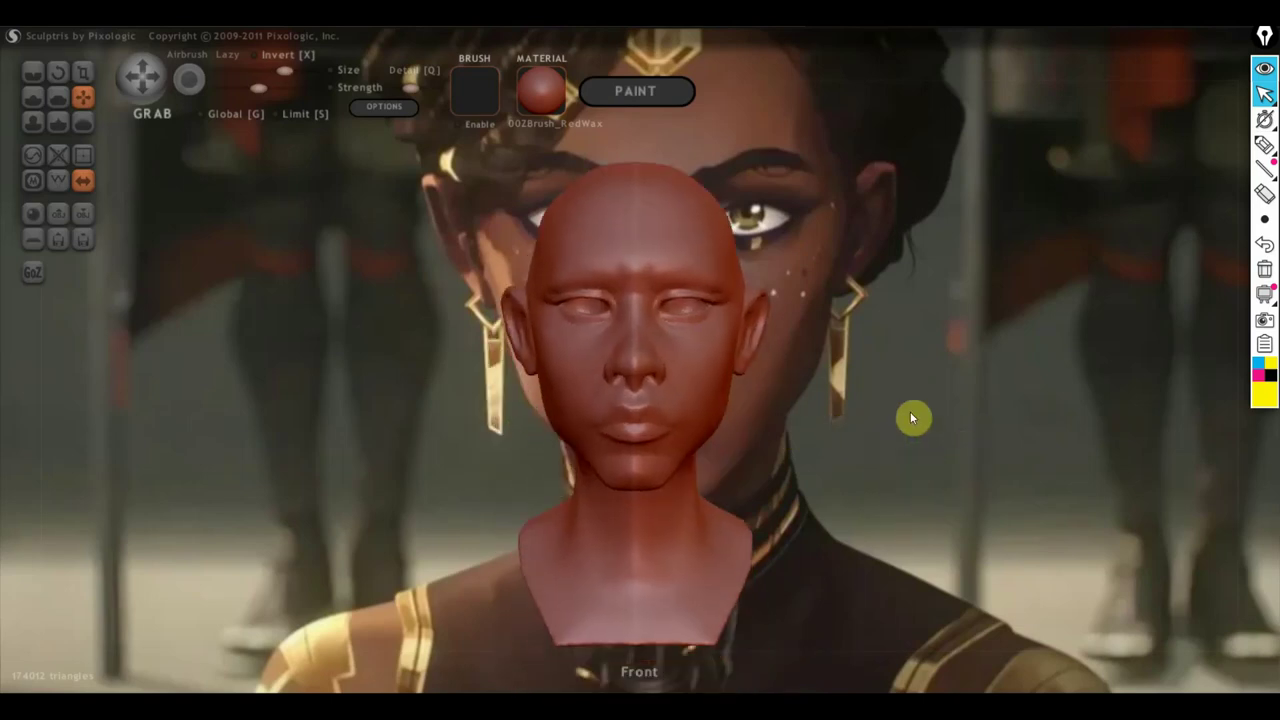
scroll(910, 411, "up", 3)
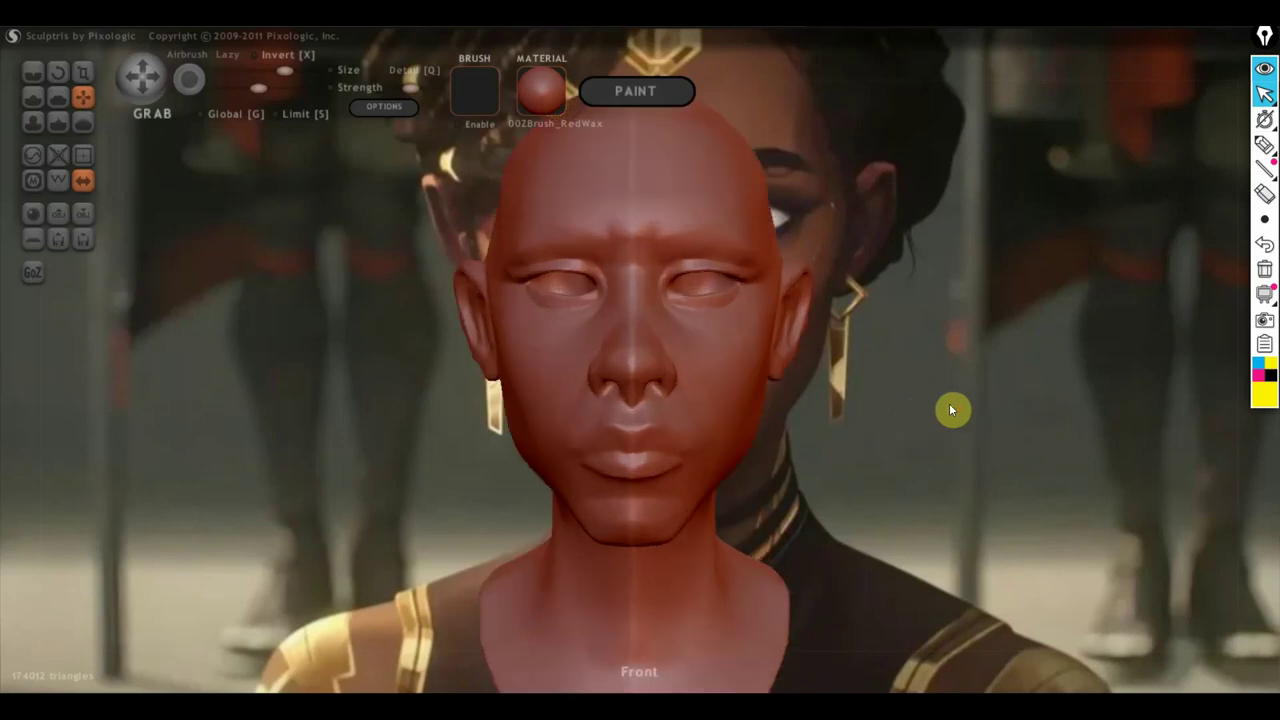
scroll(960, 339, "down", 3)
scroll(953, 370, "down", 1)
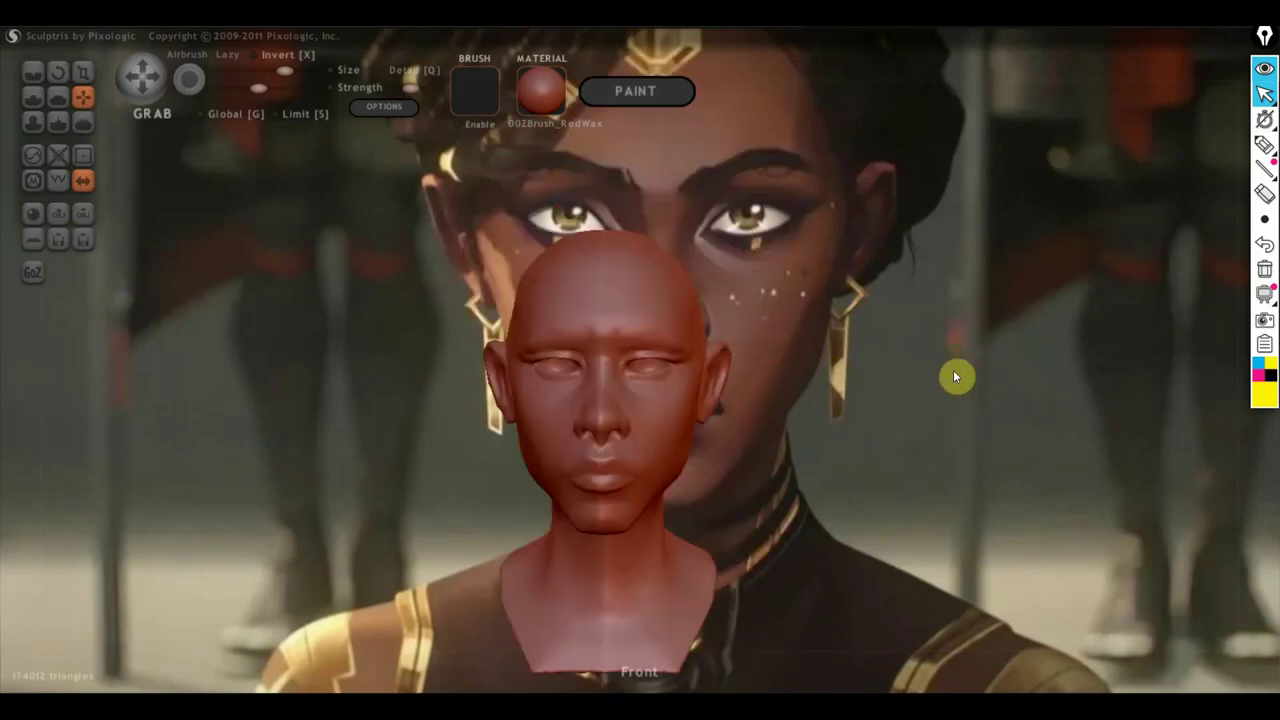
scroll(884, 525, "up", 1)
left_click_drag(884, 526, 928, 516, "alt")
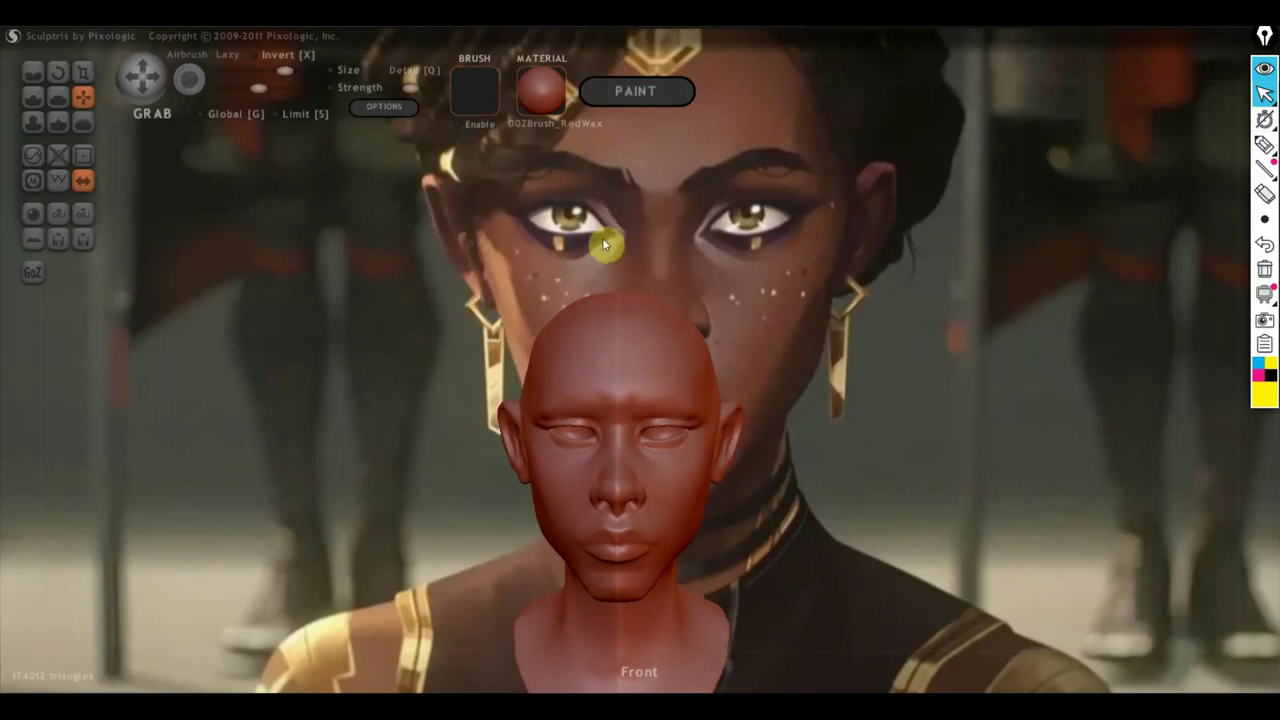
scroll(774, 452, "up", 2)
scroll(824, 368, "up", 2)
scroll(843, 346, "up", 2)
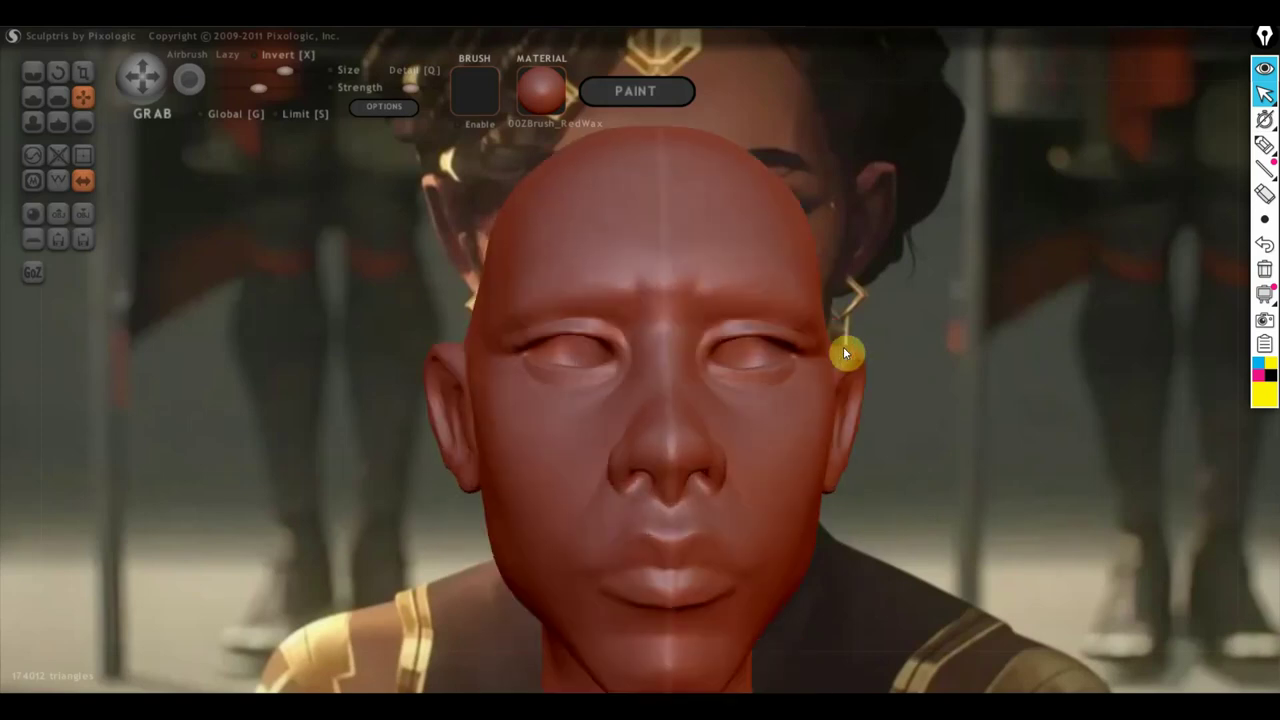
scroll(843, 346, "up", 1)
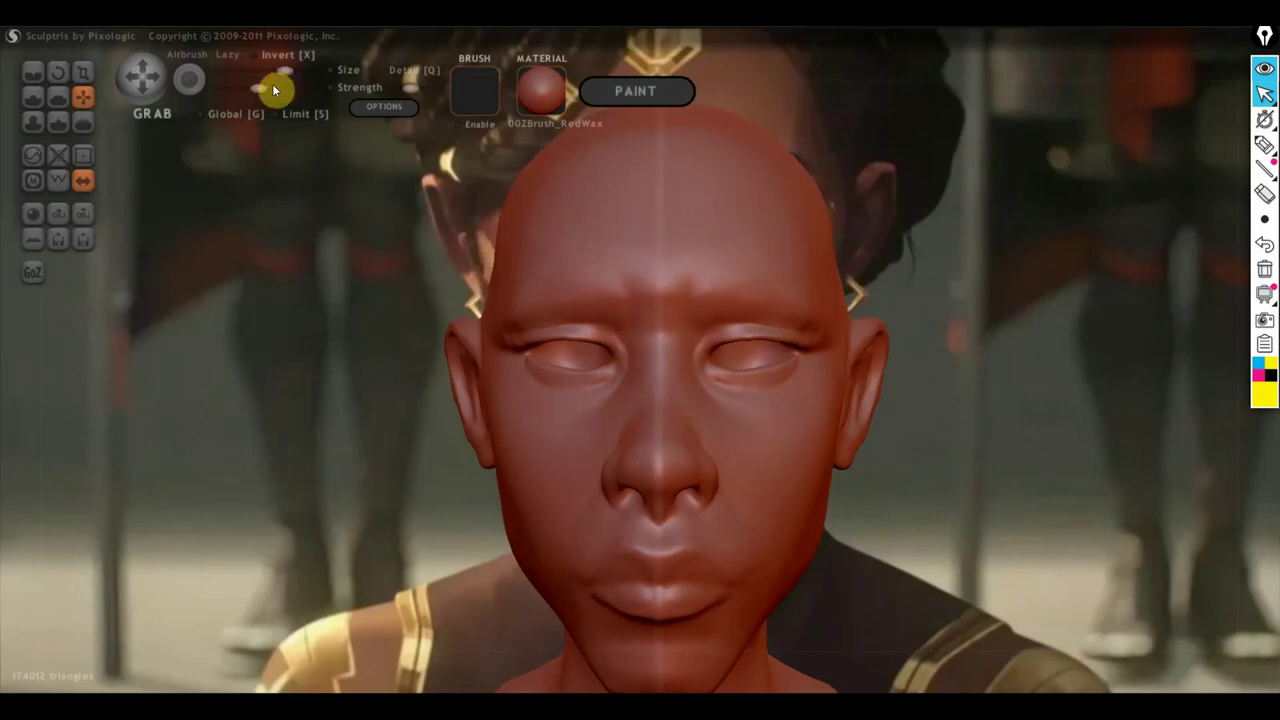
Step: Shrink the Grab brush and symmetrically reshape the inner and outer eye corners and lower lids
left_click_drag(284, 70, 270, 70)
scroll(587, 371, "up", 1)
scroll(595, 372, "up", 1)
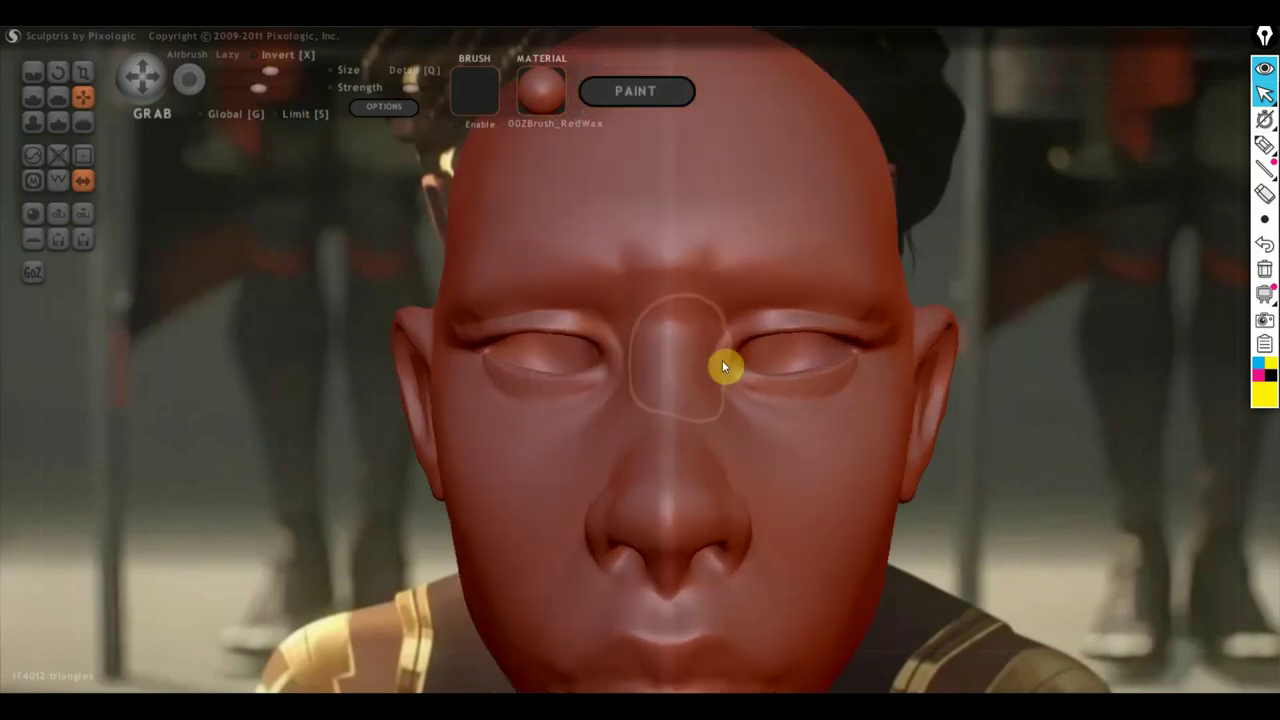
scroll(730, 356, "up", 1)
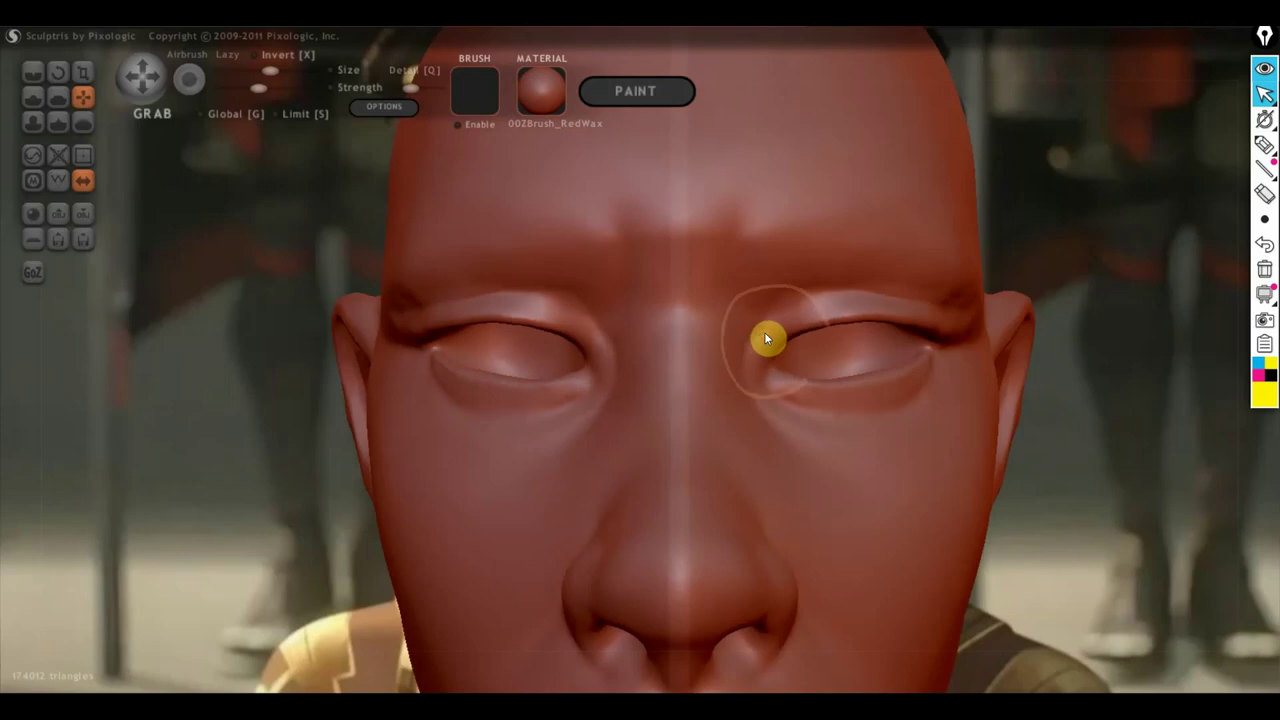
mouse_move(769, 343)
left_mouse_down()
mouse_move(755, 369)
mouse_move(760, 360)
left_mouse_up()
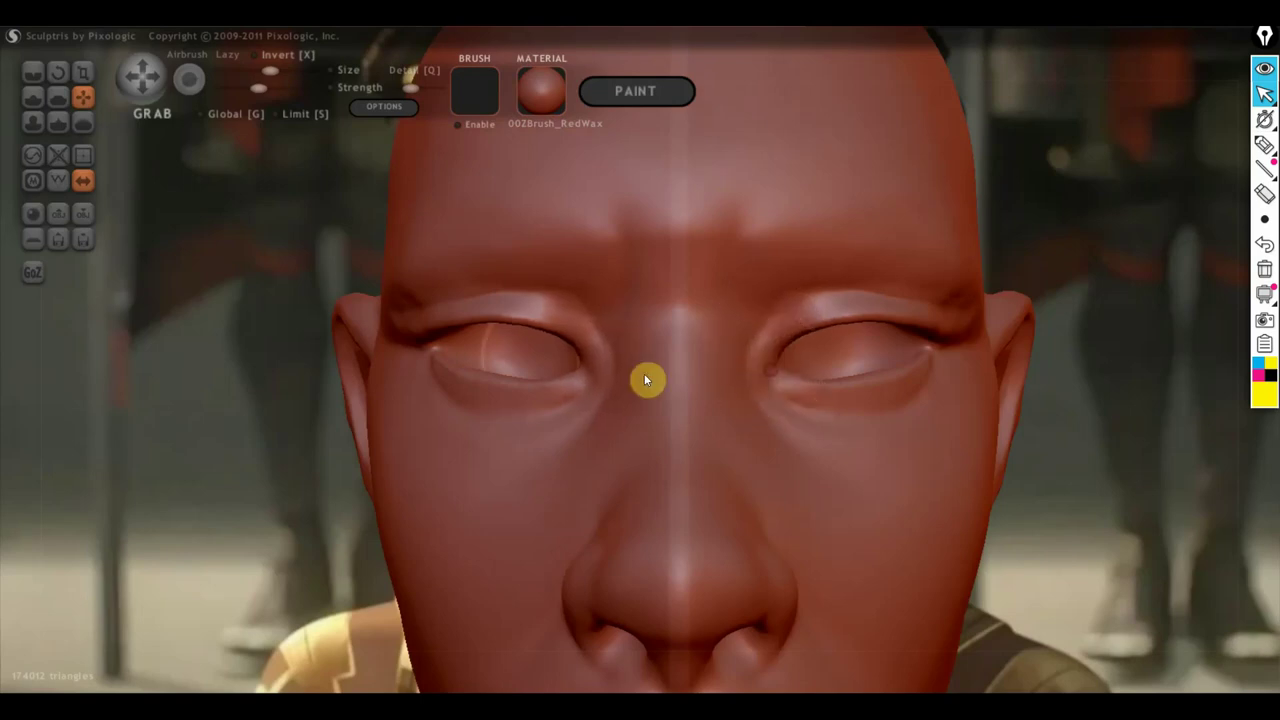
mouse_move(422, 338)
left_mouse_down()
mouse_move(424, 353)
mouse_move(489, 334)
mouse_move(491, 320)
left_mouse_up()
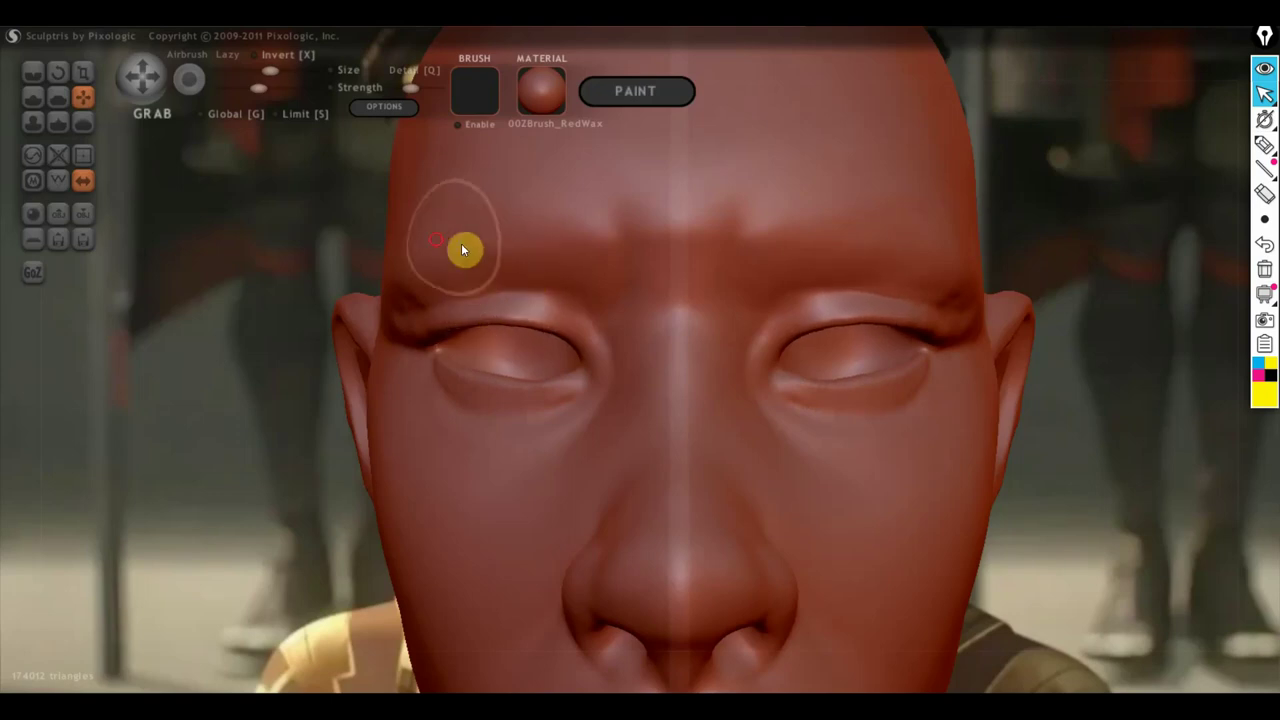
left_click_drag(379, 309, 406, 293)
left_click_drag(482, 410, 482, 405)
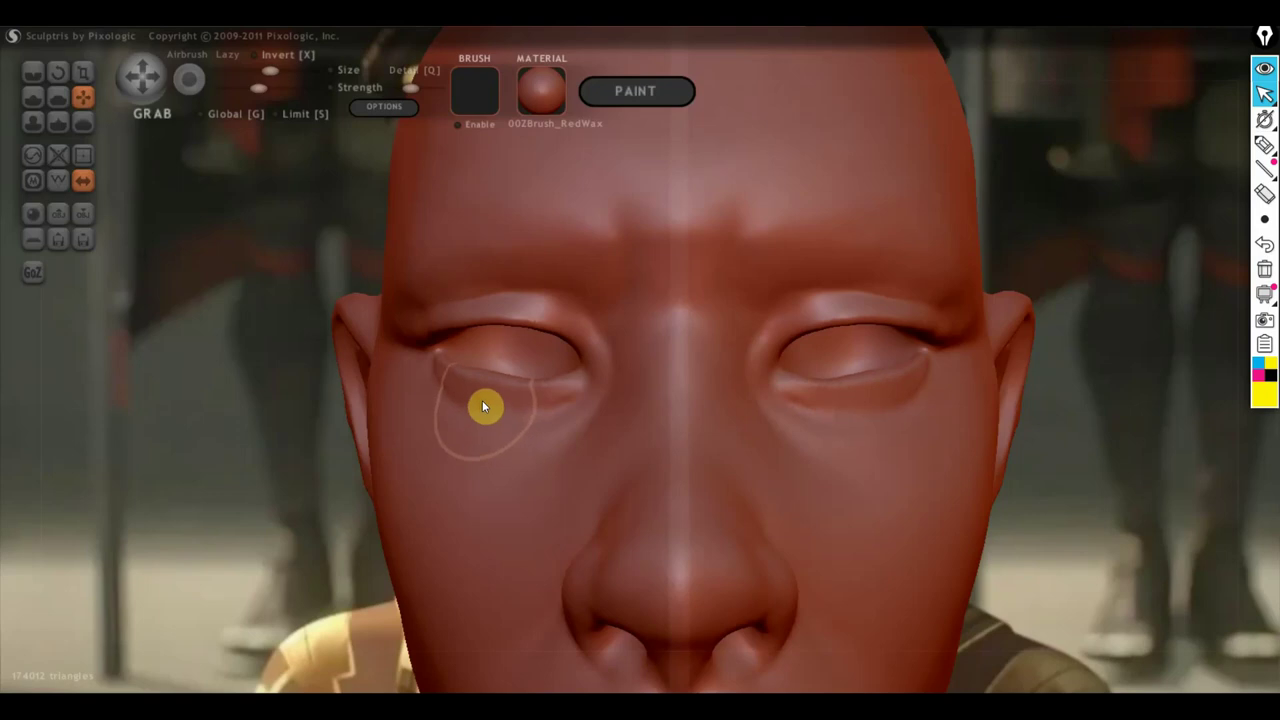
scroll(560, 440, "down", 3)
Step: Nudge the lower eyelid into shape from a left-side view
scroll(760, 470, "down", 2)
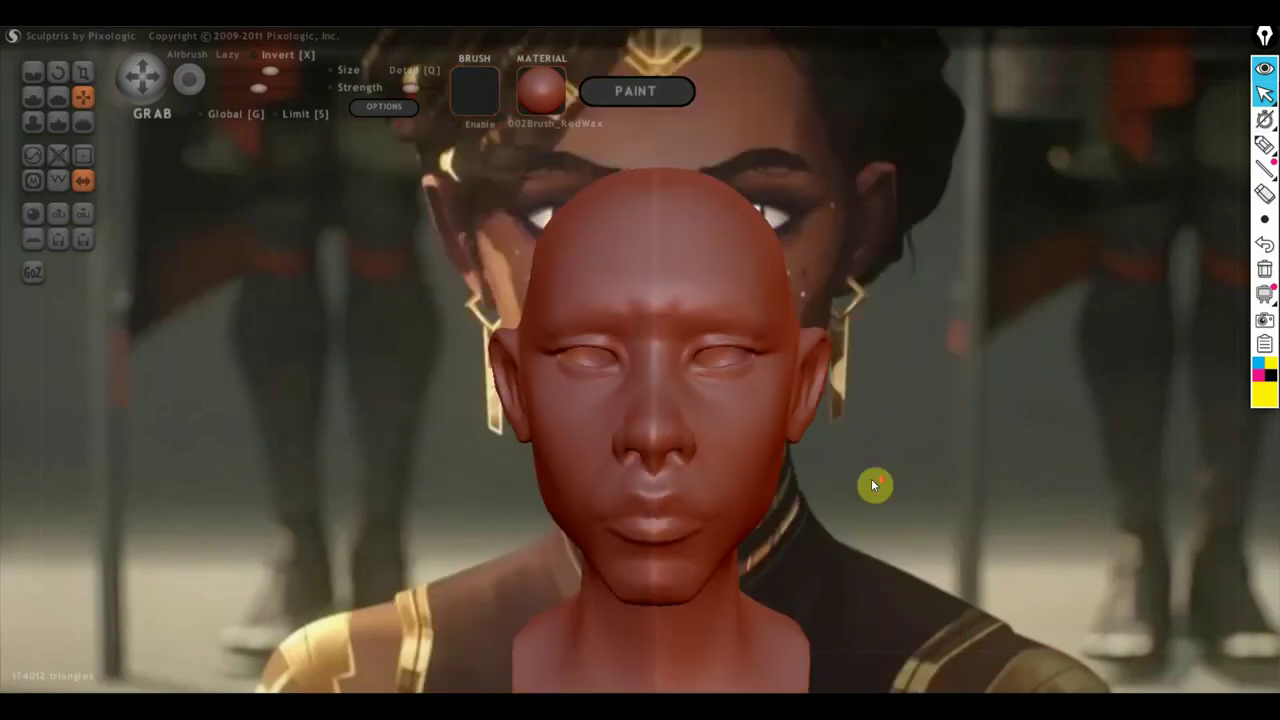
mouse_move(871, 478)
left_mouse_down()
mouse_move(682, 474)
mouse_move(746, 466)
left_mouse_up()
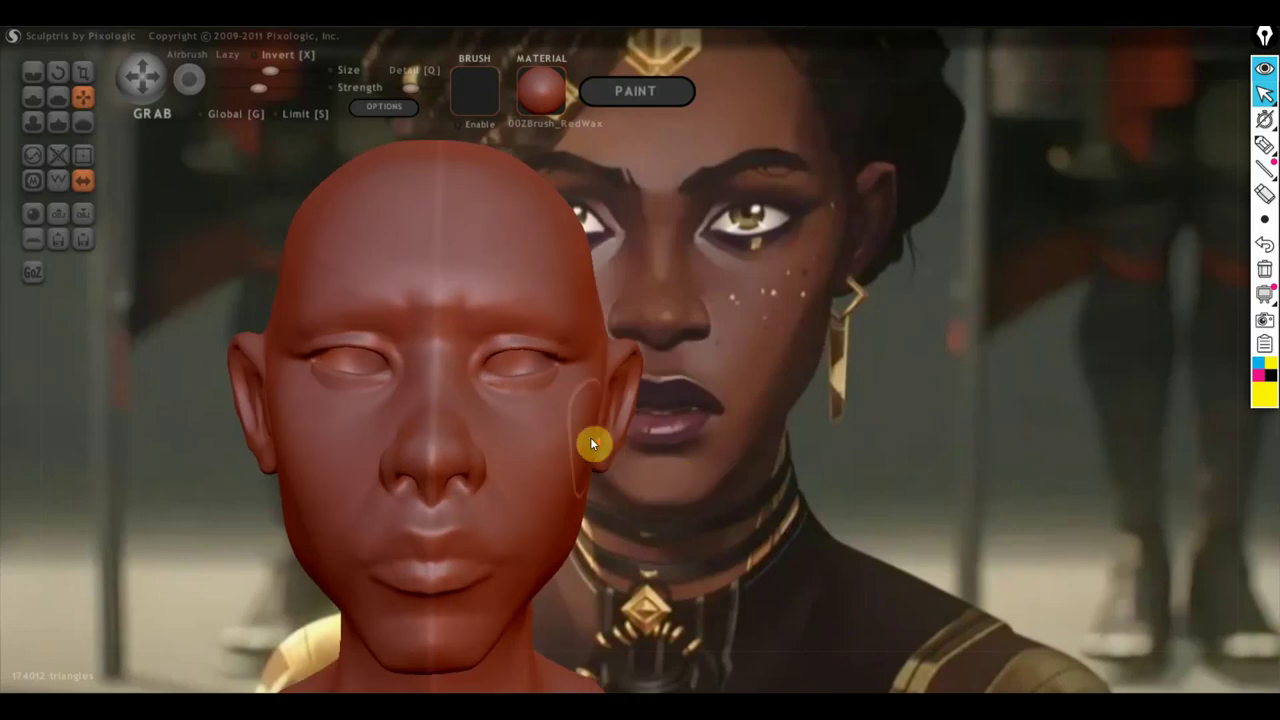
scroll(592, 444, "up", 3)
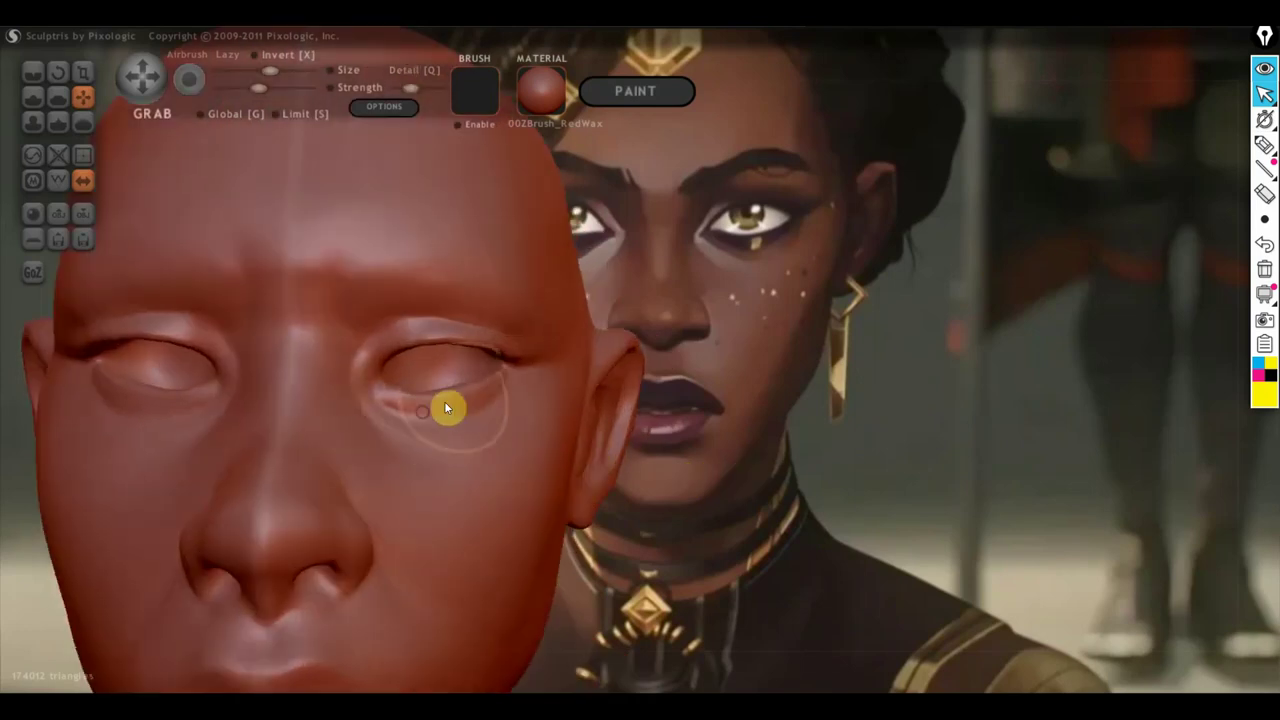
left_click_drag(488, 375, 495, 382)
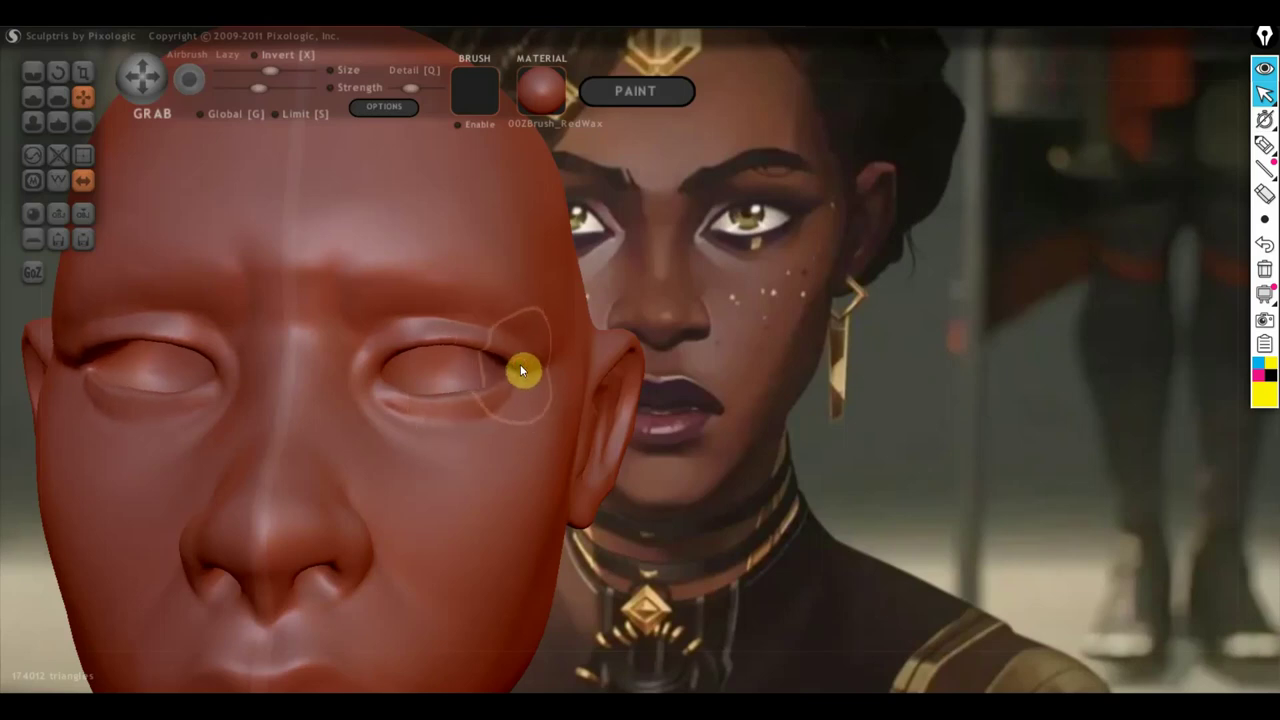
Step: From the right profile, pull the crown of the bald head upward and reshape it
mouse_move(523, 369)
right_mouse_down()
mouse_move(589, 368)
mouse_move(196, 374)
mouse_move(213, 350)
right_mouse_up()
scroll(471, 480, "down", 3)
scroll(560, 468, "down", 3)
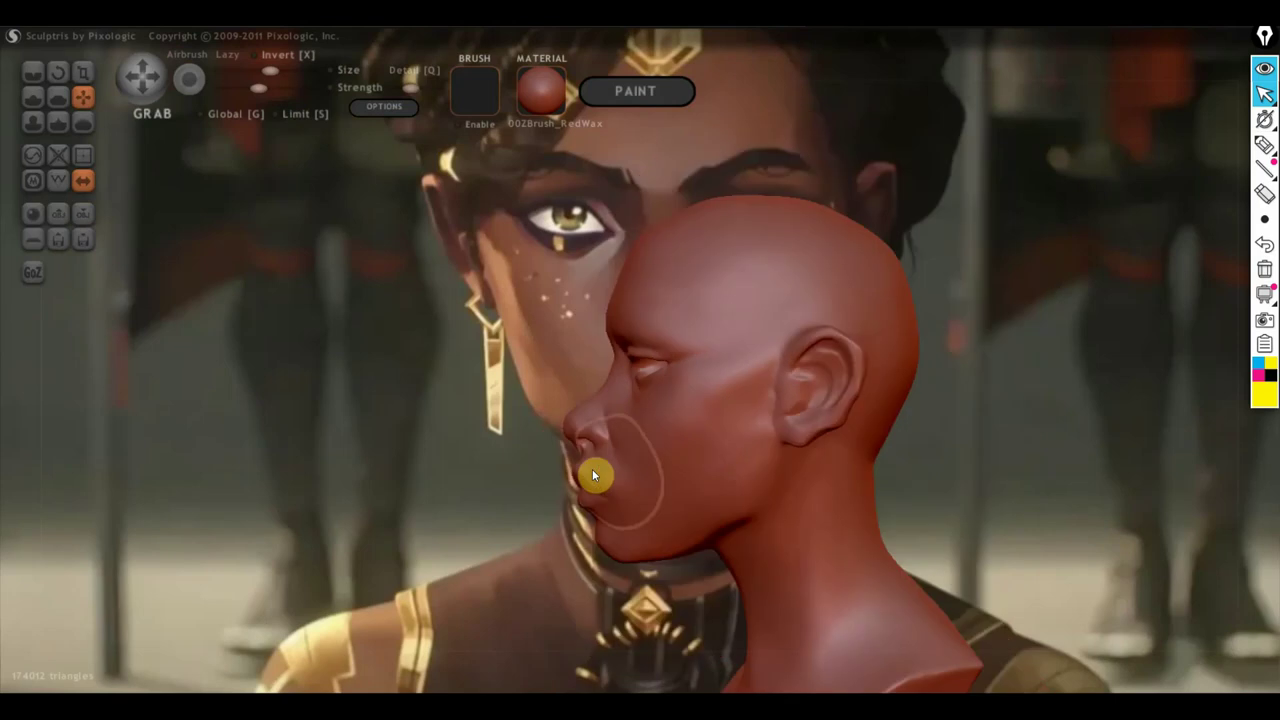
scroll(600, 476, "up", 3)
scroll(590, 478, "up", 2)
scroll(560, 400, "up", 1)
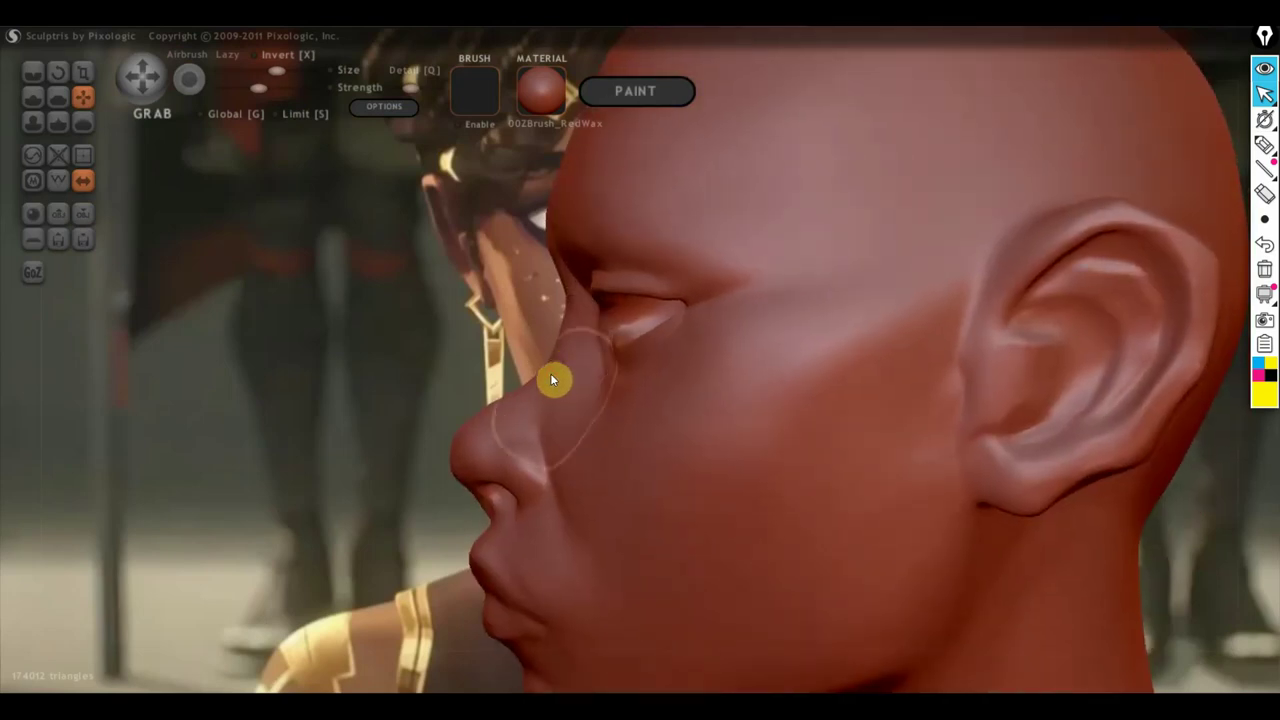
scroll(560, 390, "down", 3)
scroll(608, 445, "down", 1)
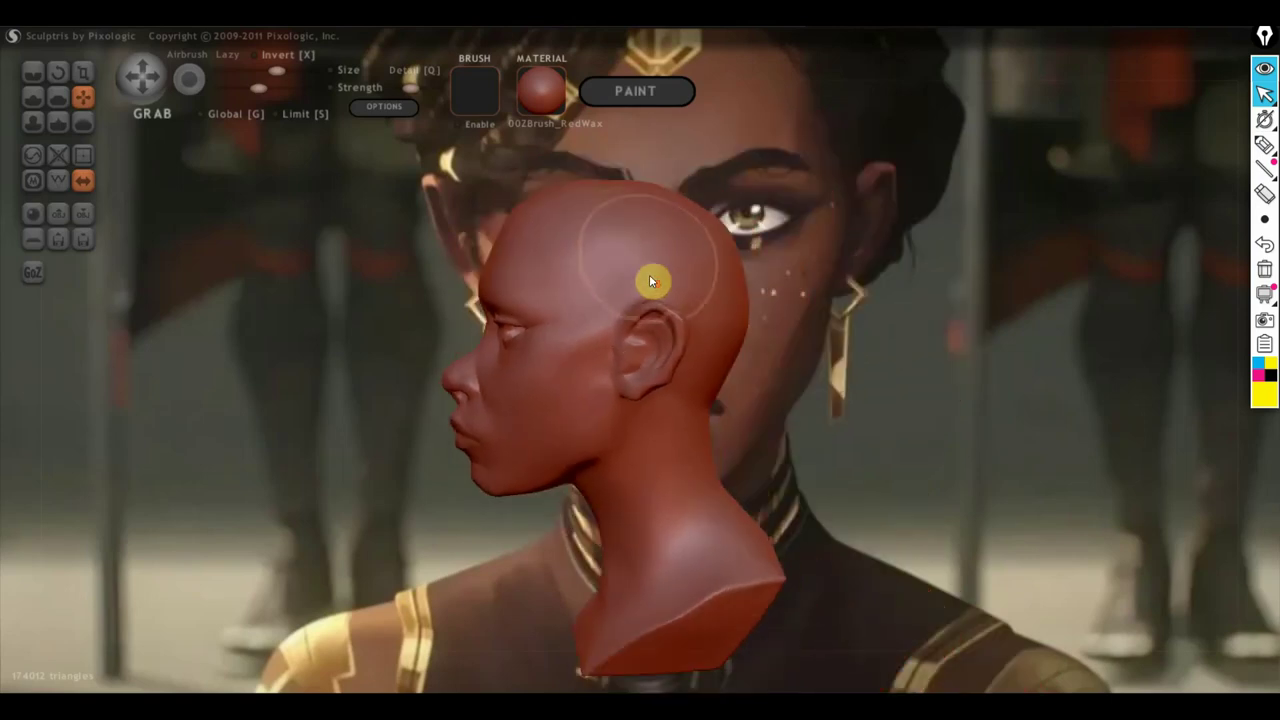
left_click_drag(649, 274, 635, 203)
Step: Push the side of the neck slightly outward with the Grab brush
right_click_drag(588, 614, 866, 524)
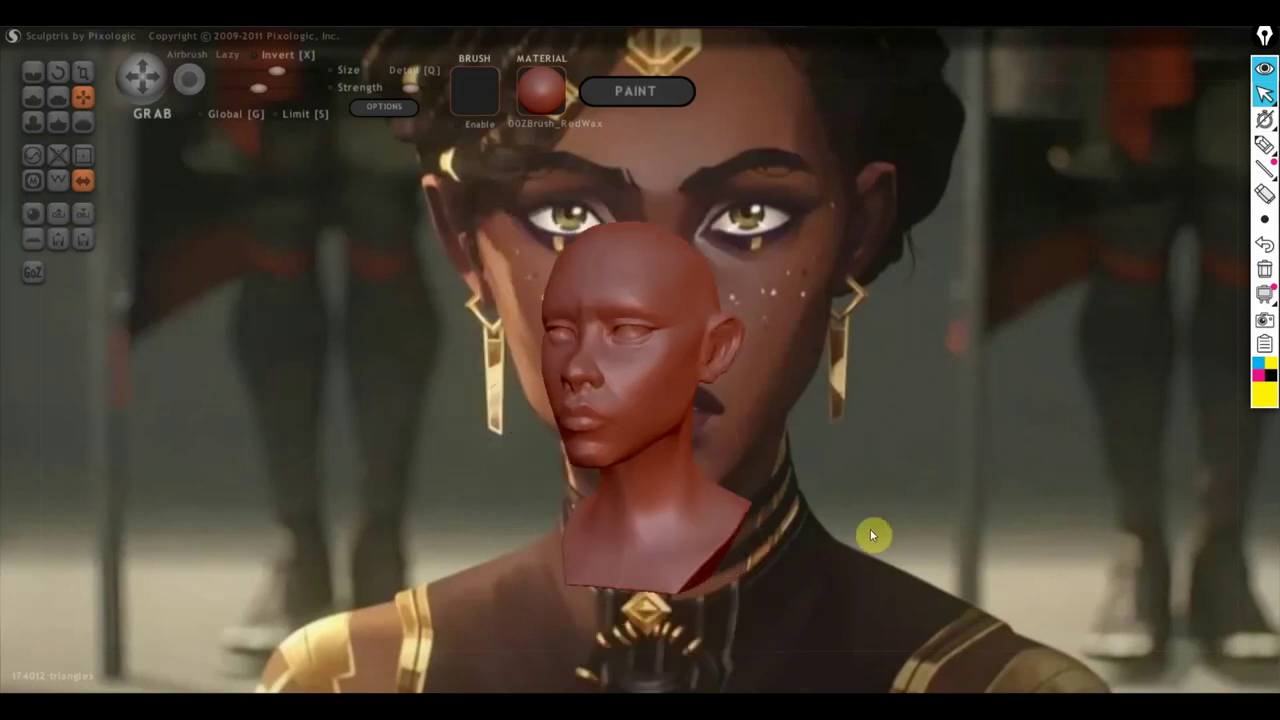
scroll(859, 523, "up", 2)
scroll(859, 522, "down", 2)
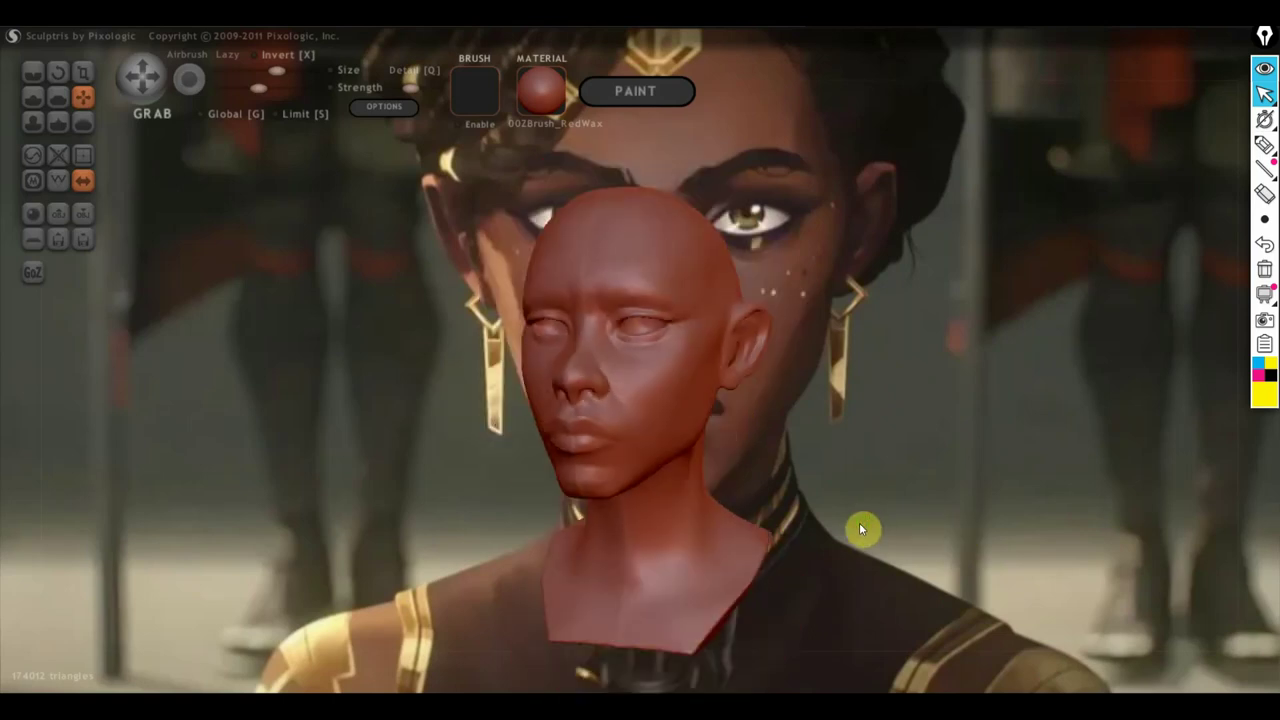
scroll(883, 515, "up", 3)
mouse_move(883, 517)
right_mouse_down()
mouse_move(1071, 520)
mouse_move(894, 533)
mouse_move(914, 520)
mouse_move(899, 497)
right_mouse_up()
scroll(903, 529, "down", 2)
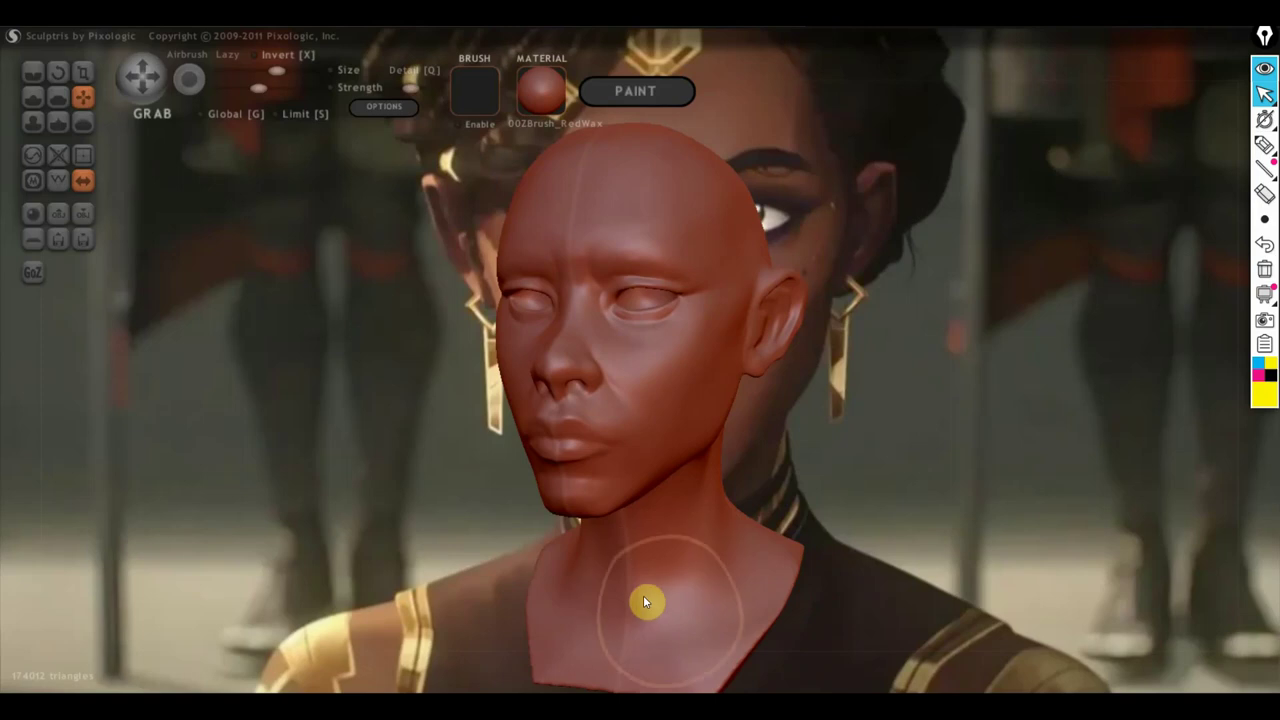
left_click_drag(763, 580, 790, 595)
scroll(790, 595, "down", 2)
Step: Orbit back to a straight front view and inspect the bust against the reference
mouse_move(790, 595)
right_mouse_down()
mouse_move(951, 540)
mouse_move(980, 546)
right_mouse_up()
scroll(940, 543, "up", 3)
scroll(940, 543, "down", 1)
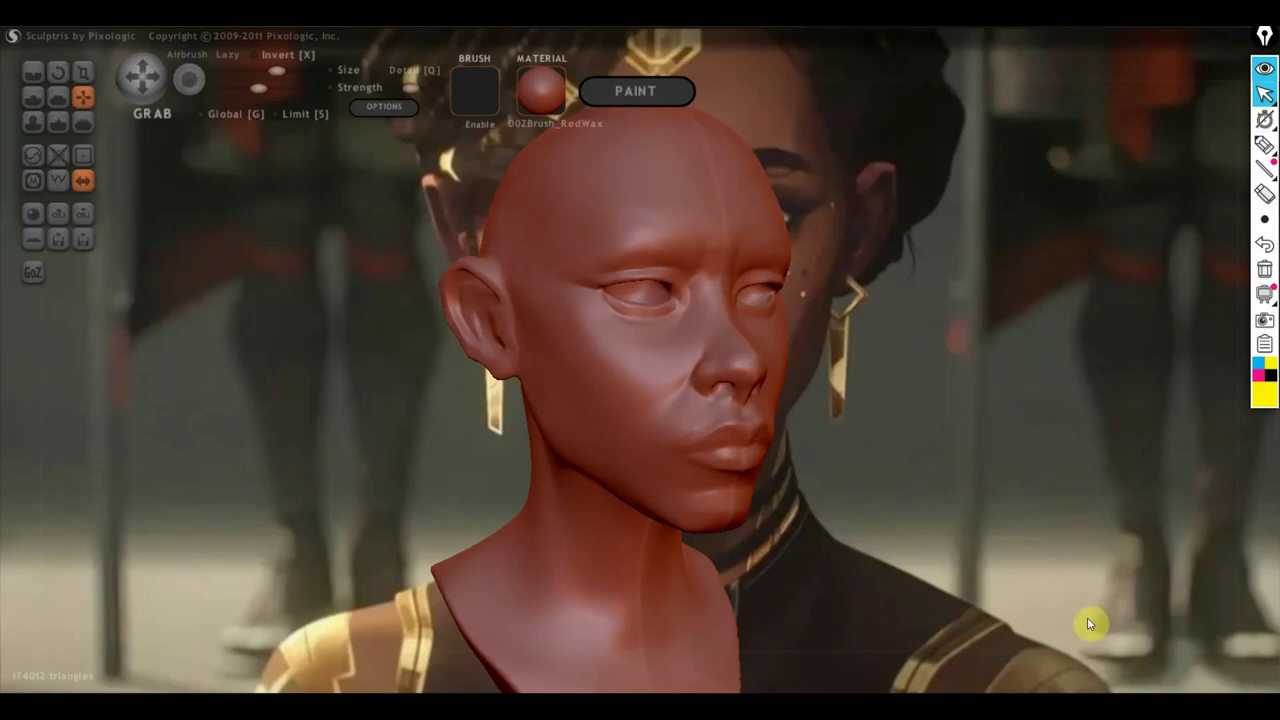
mouse_move(1109, 616)
left_mouse_down("shift")
mouse_move(1076, 538)
mouse_move(1089, 475)
mouse_move(1058, 446)
left_mouse_up("shift")
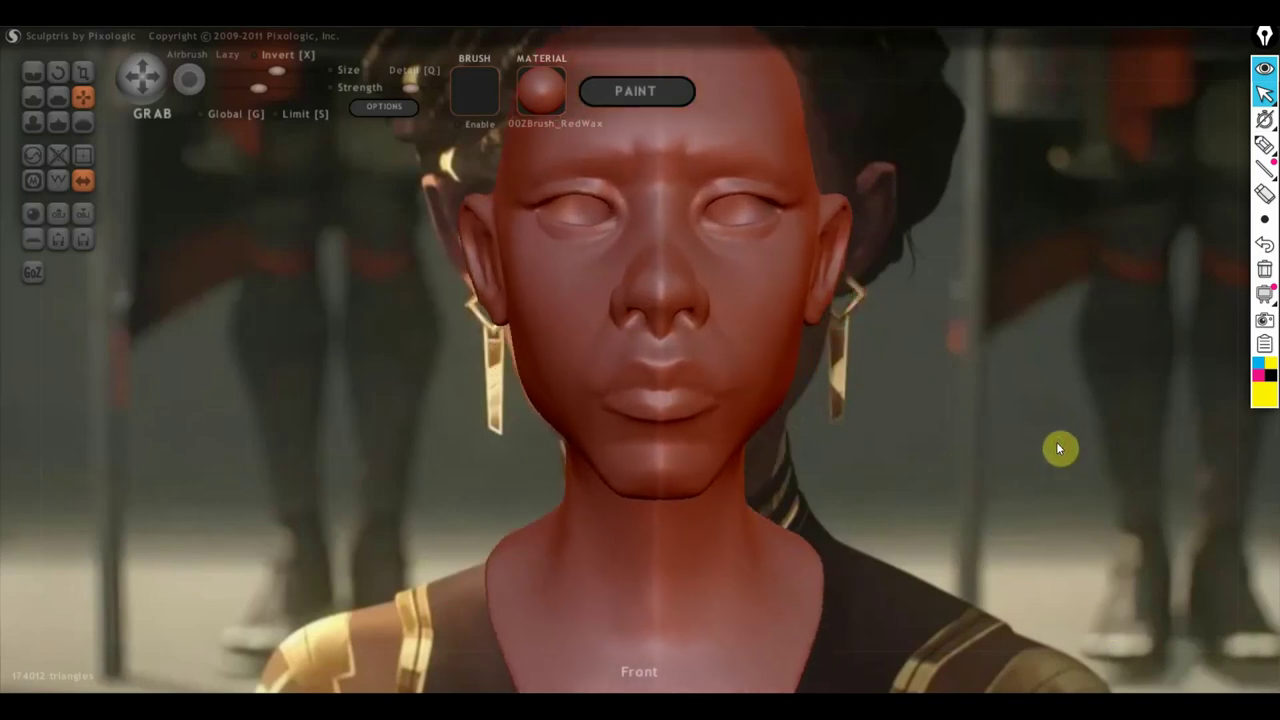
scroll(1060, 445, "up", 2)
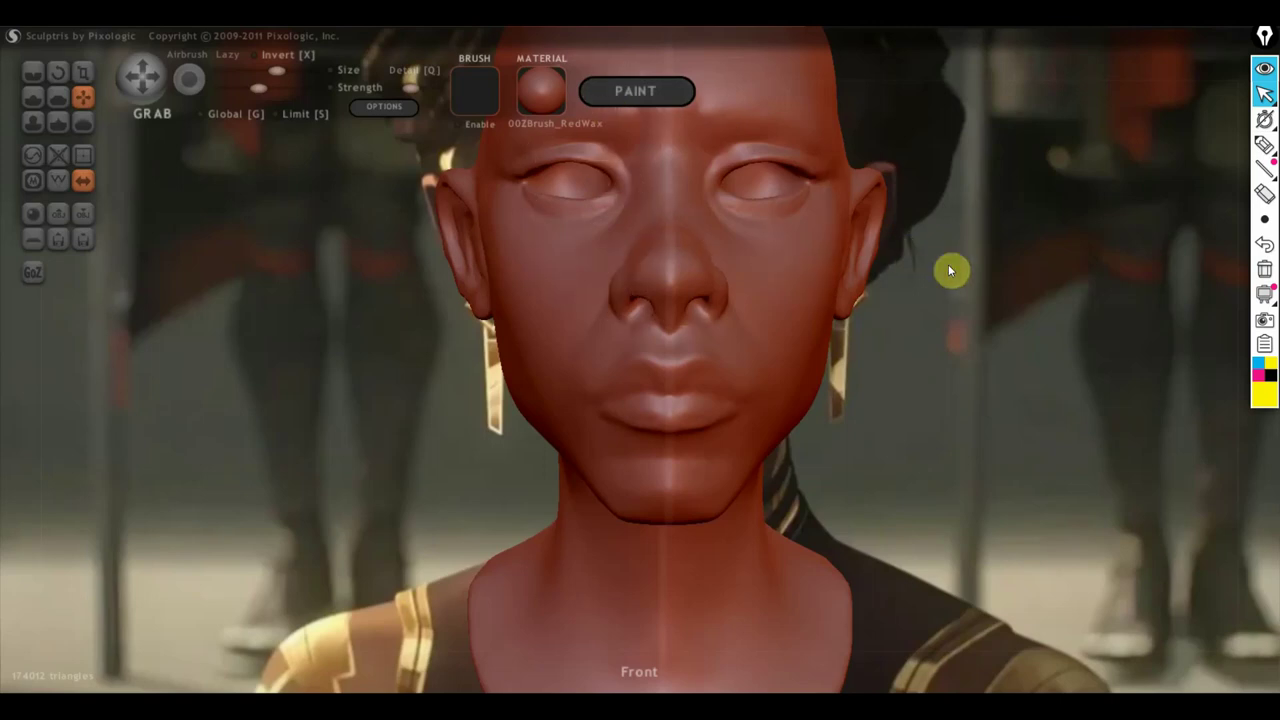
right_click_drag(950, 270, 759, 287)
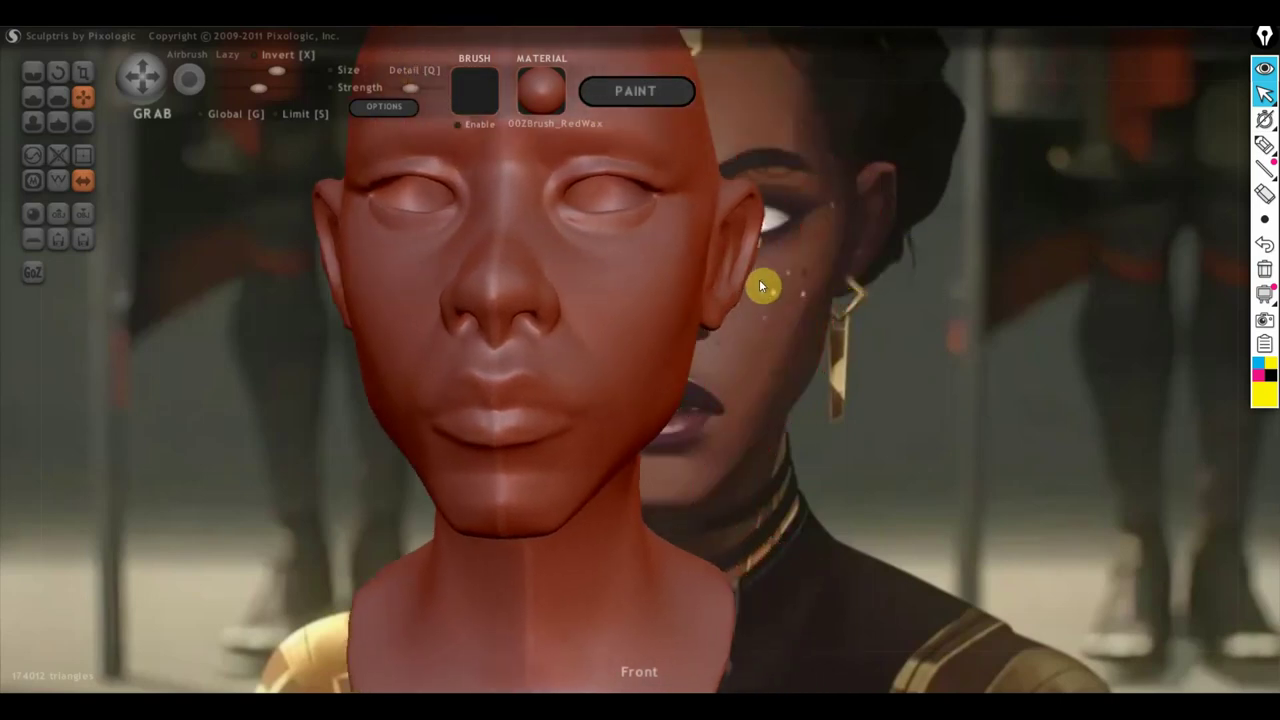
mouse_move(759, 279)
left_mouse_down()
mouse_move(976, 322)
mouse_move(1003, 294)
mouse_move(975, 401)
mouse_move(800, 423)
mouse_move(418, 428)
mouse_move(334, 423)
mouse_move(326, 400)
mouse_move(1114, 393)
mouse_move(1158, 381)
mouse_move(954, 400)
mouse_move(977, 393)
left_mouse_up()
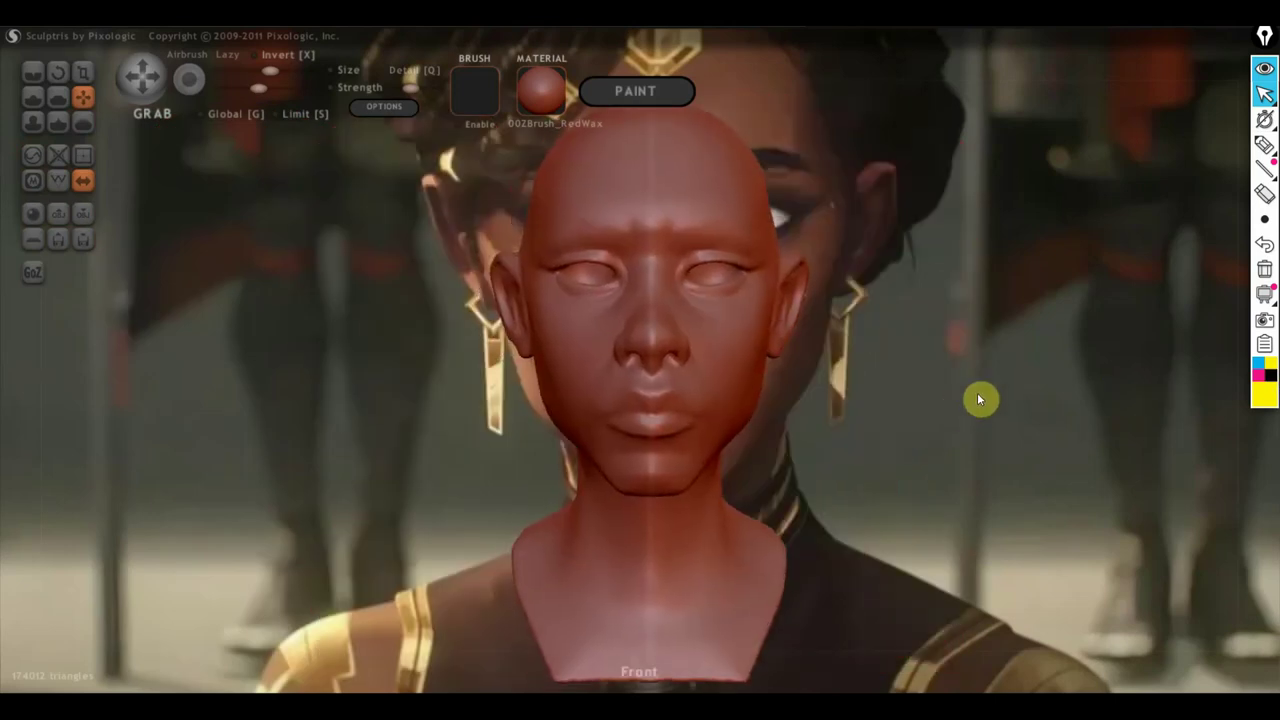
scroll(980, 399, "up", 2)
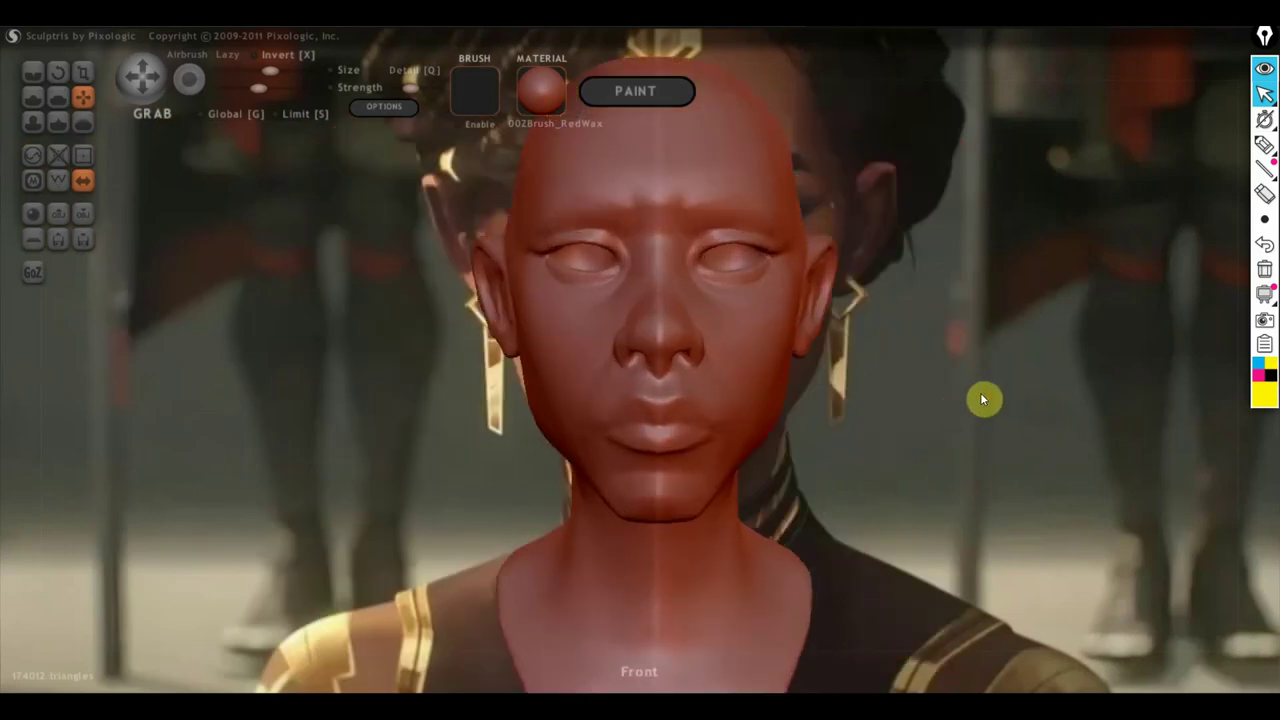
left_click_drag(982, 413, 984, 390)
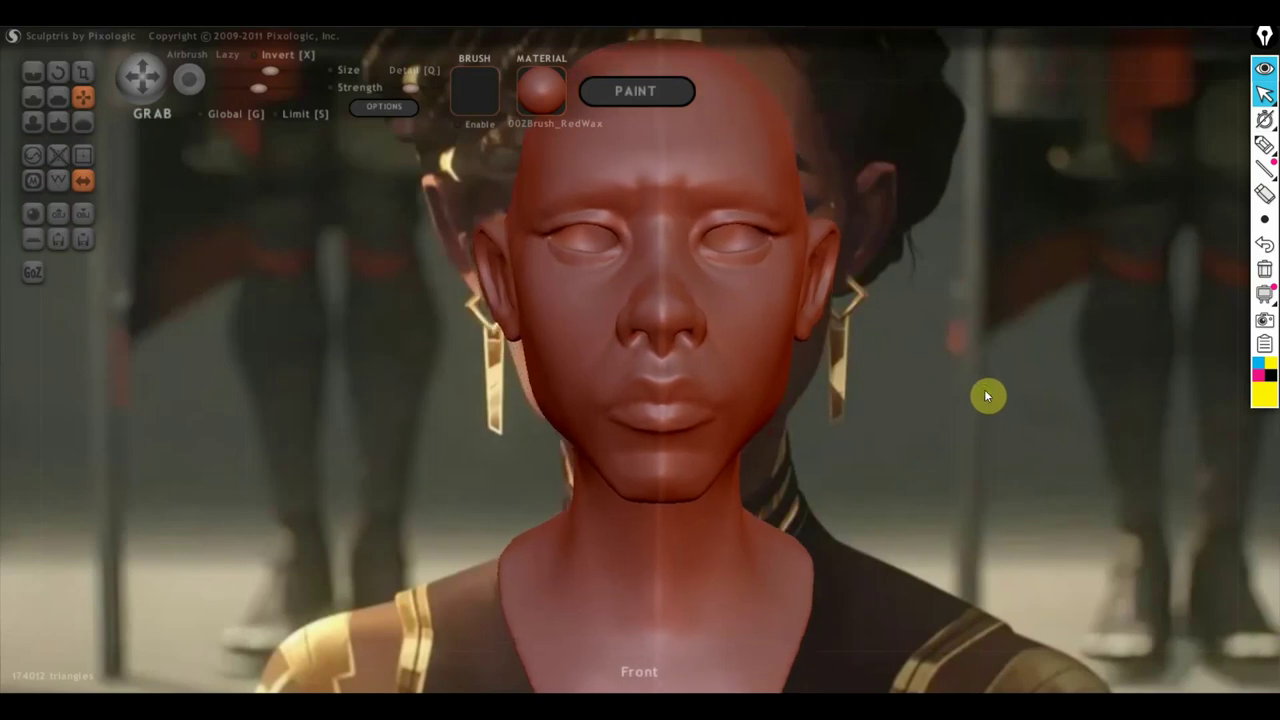
scroll(985, 391, "up", 1)
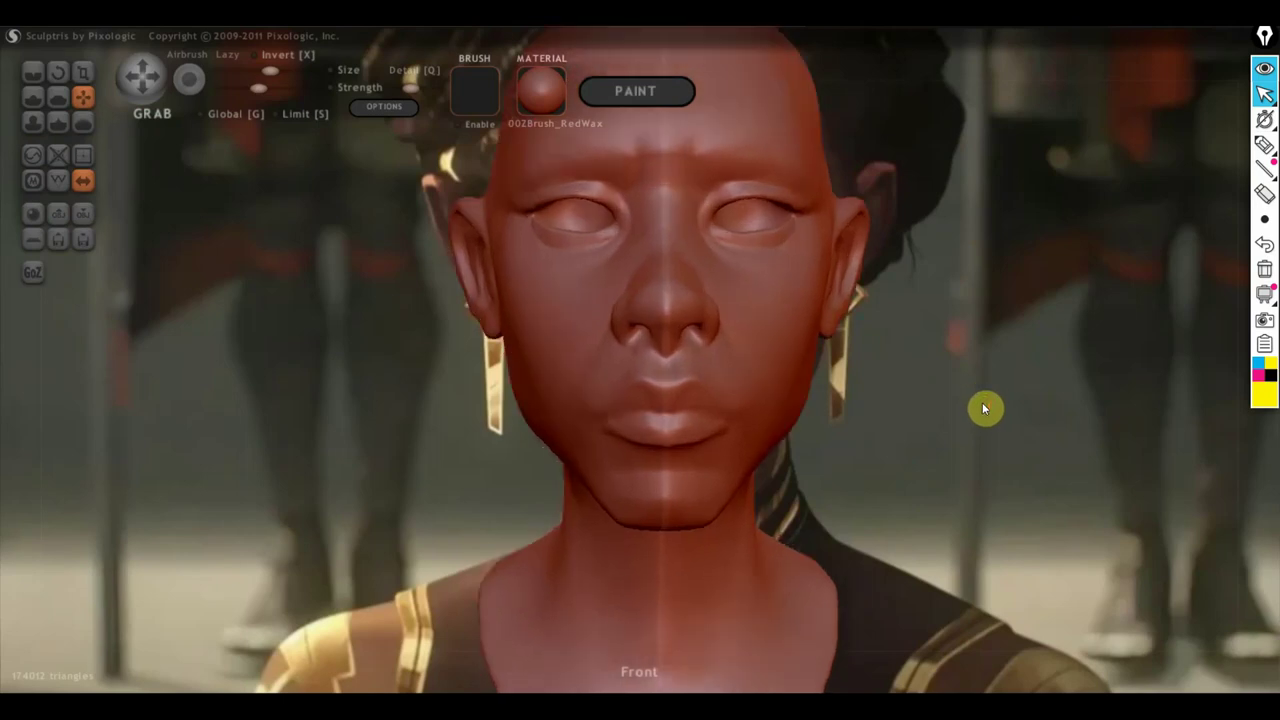
mouse_move(979, 402)
left_mouse_down()
mouse_move(980, 390)
mouse_move(983, 424)
left_mouse_up()
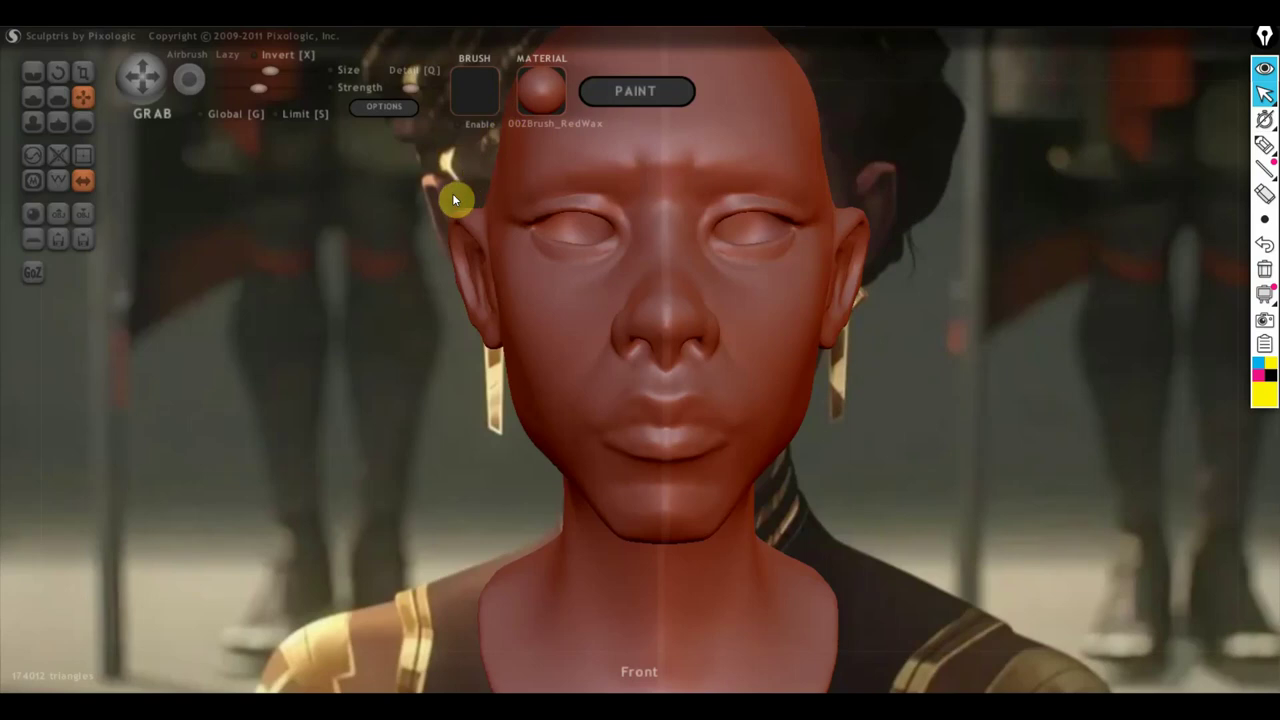
Step: Export the head as a Wavefront OBJ file named ooooo
left_click(84, 220)
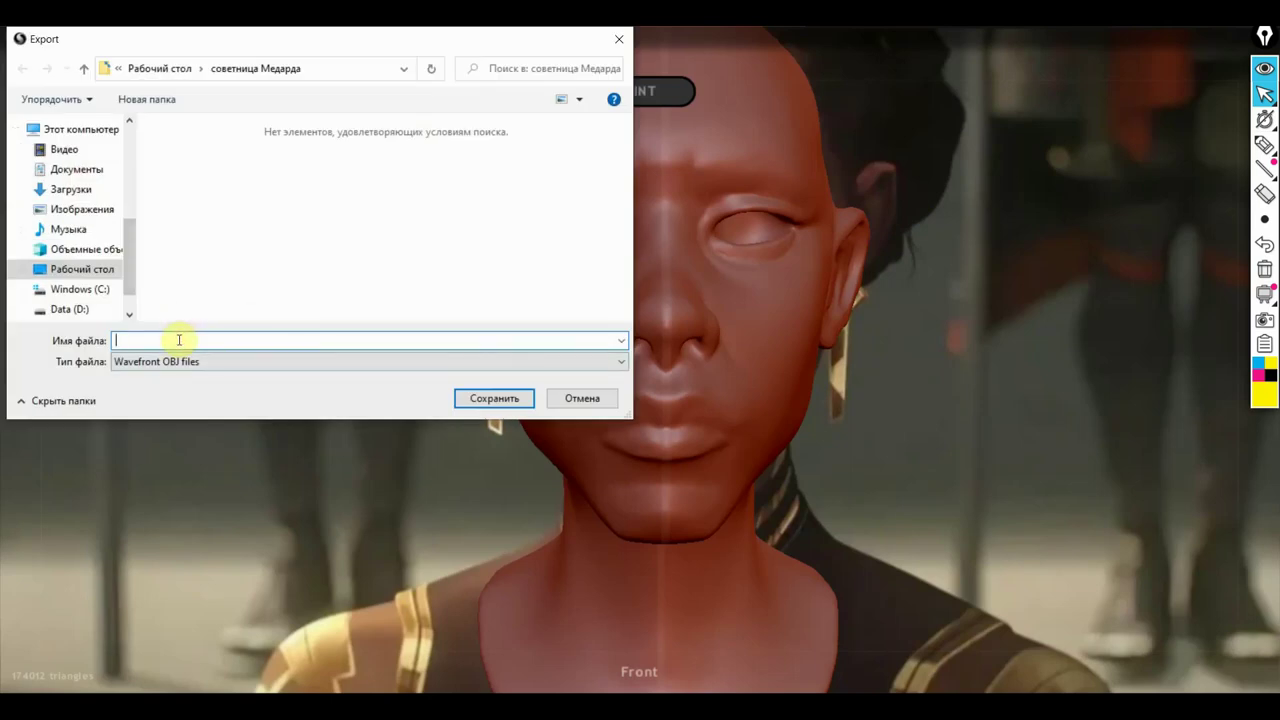
type("ooooo")
key("Return")
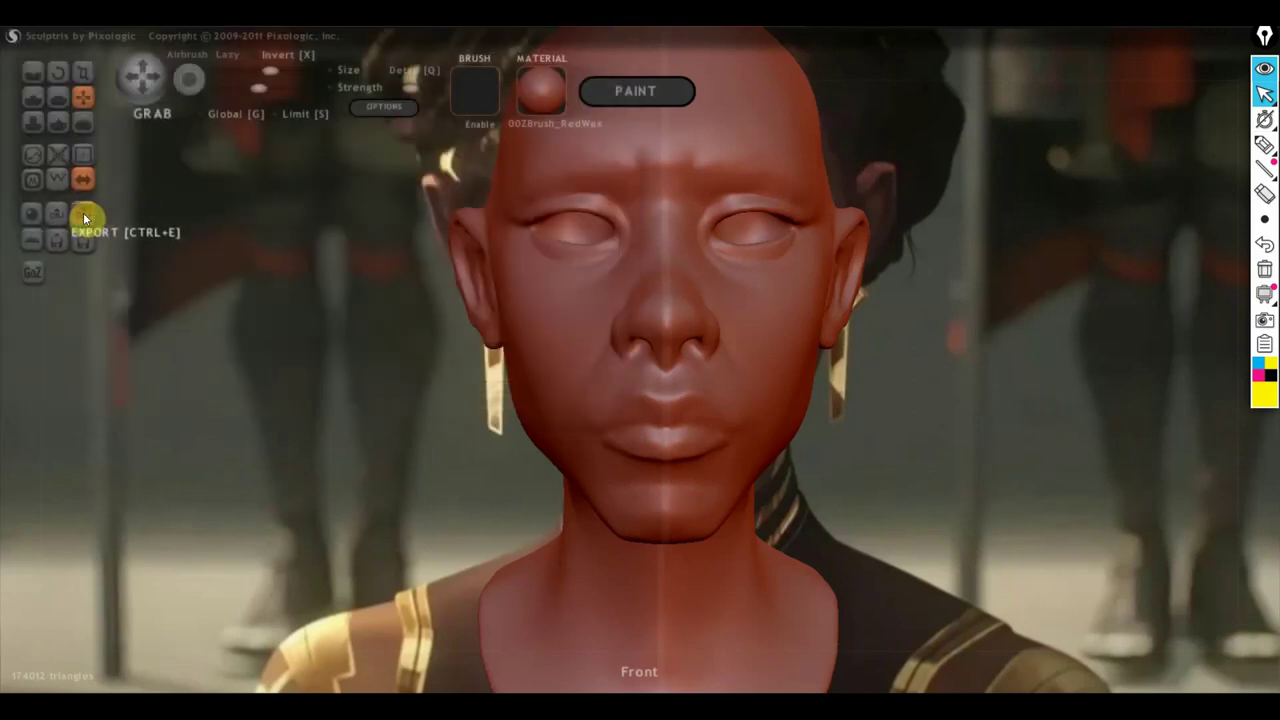
Step: Export the head a second time as ooooo 1
left_click(83, 213)
left_click(157, 341)
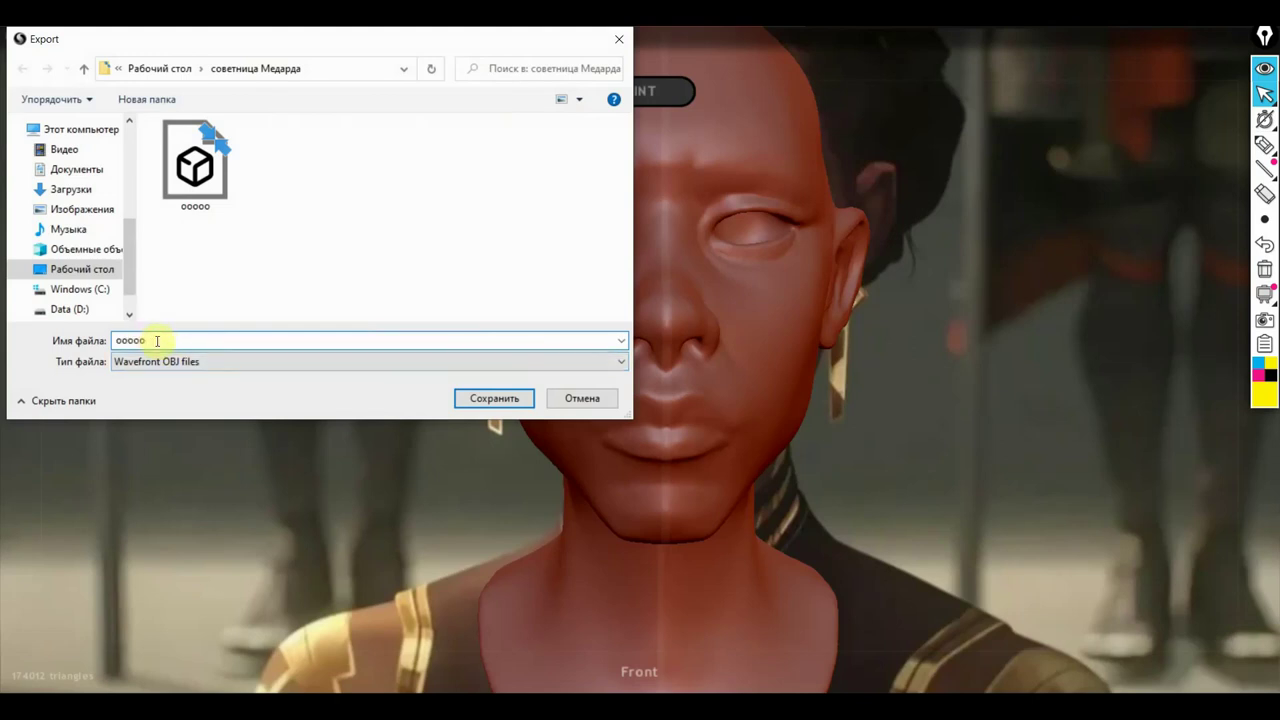
type("1")
key("Return")
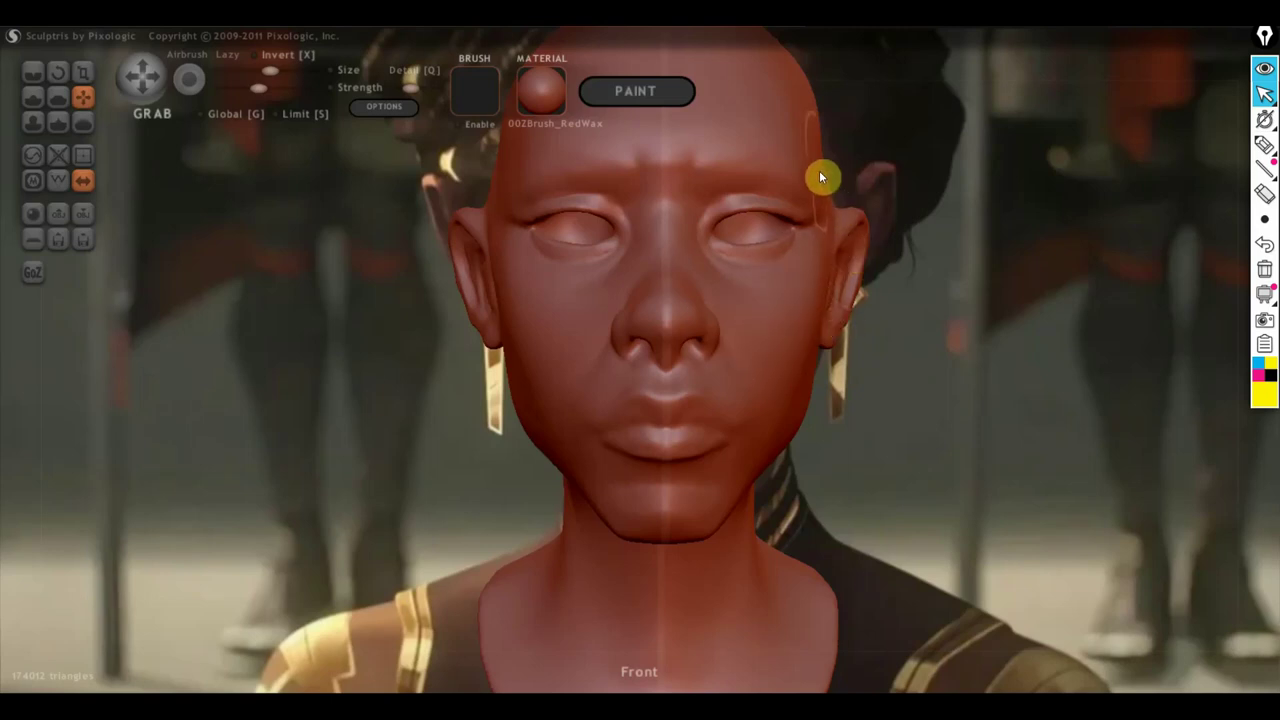
Step: Enlarge the Grab brush and gently pull the temple, mirrored on both sides
left_click_drag(282, 75, 288, 70)
left_click_drag(494, 163, 485, 158)
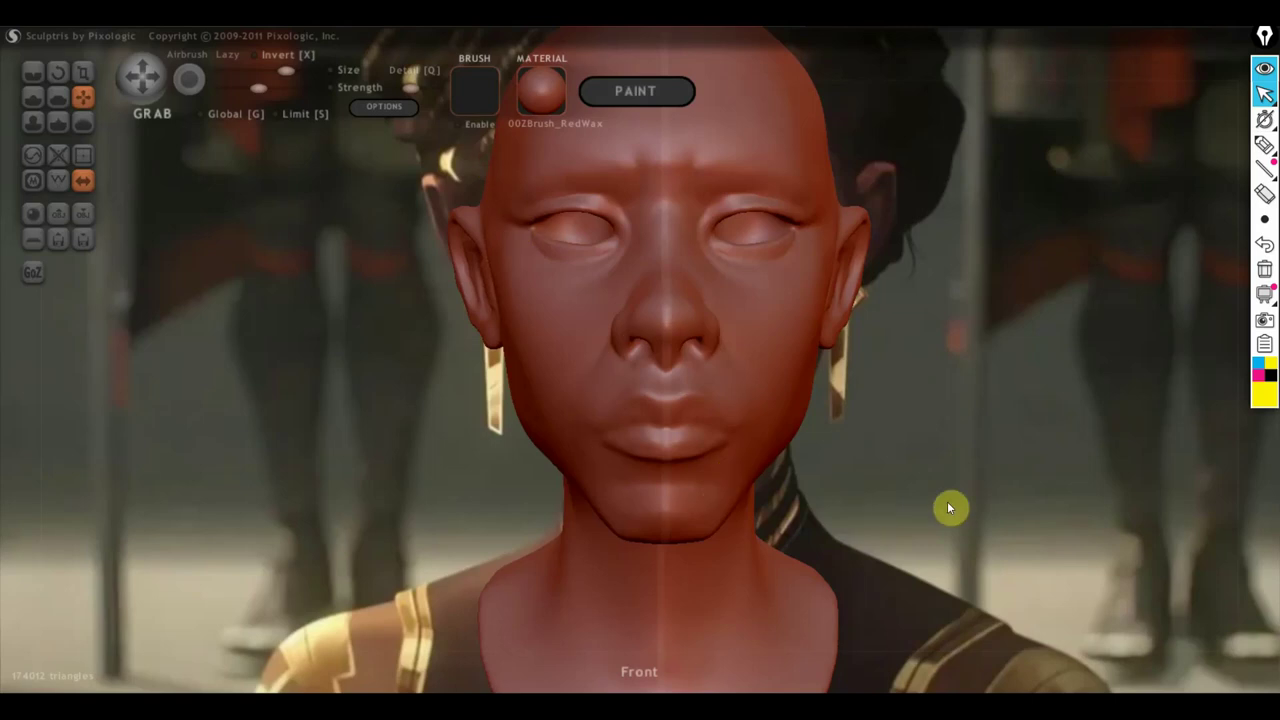
scroll(949, 508, "down", 2)
scroll(945, 506, "down", 2)
mouse_move(937, 498)
left_mouse_down()
mouse_move(766, 500)
mouse_move(944, 498)
left_mouse_up()
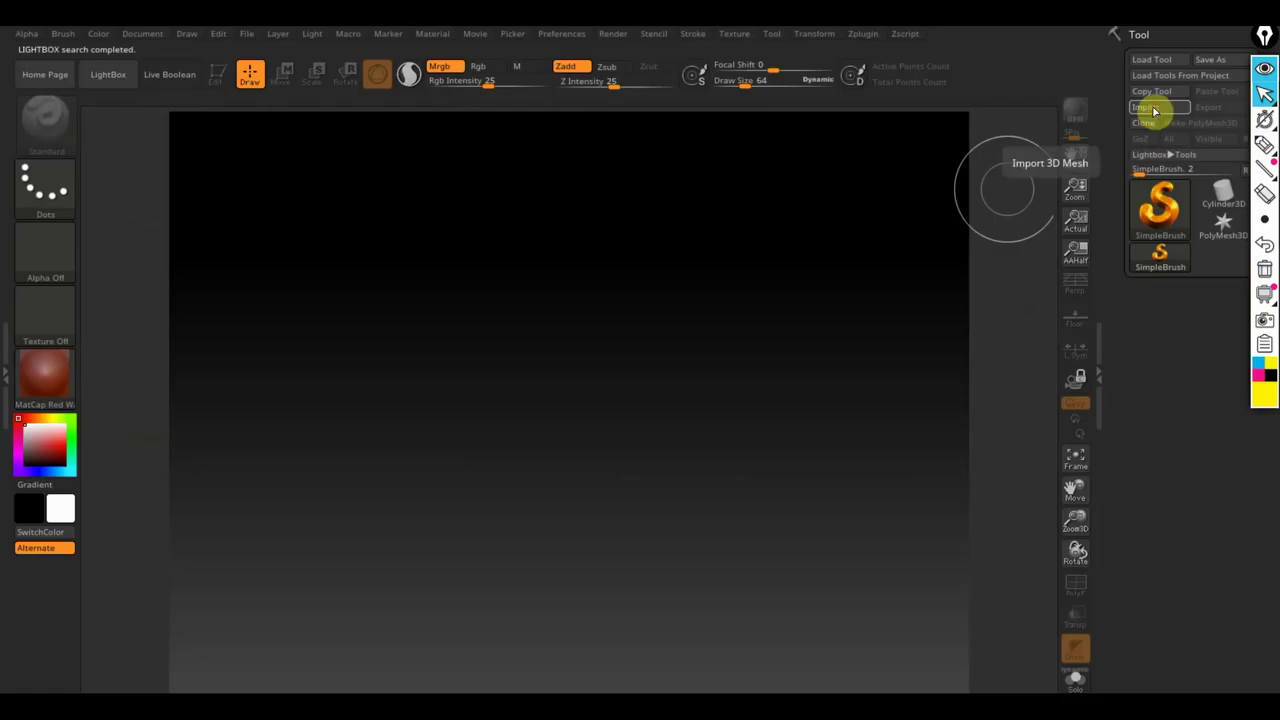
Step: Import the ooooo 1 OBJ from the советница Медарда folder, draw it and enter Edit mode
left_click(1155, 108)
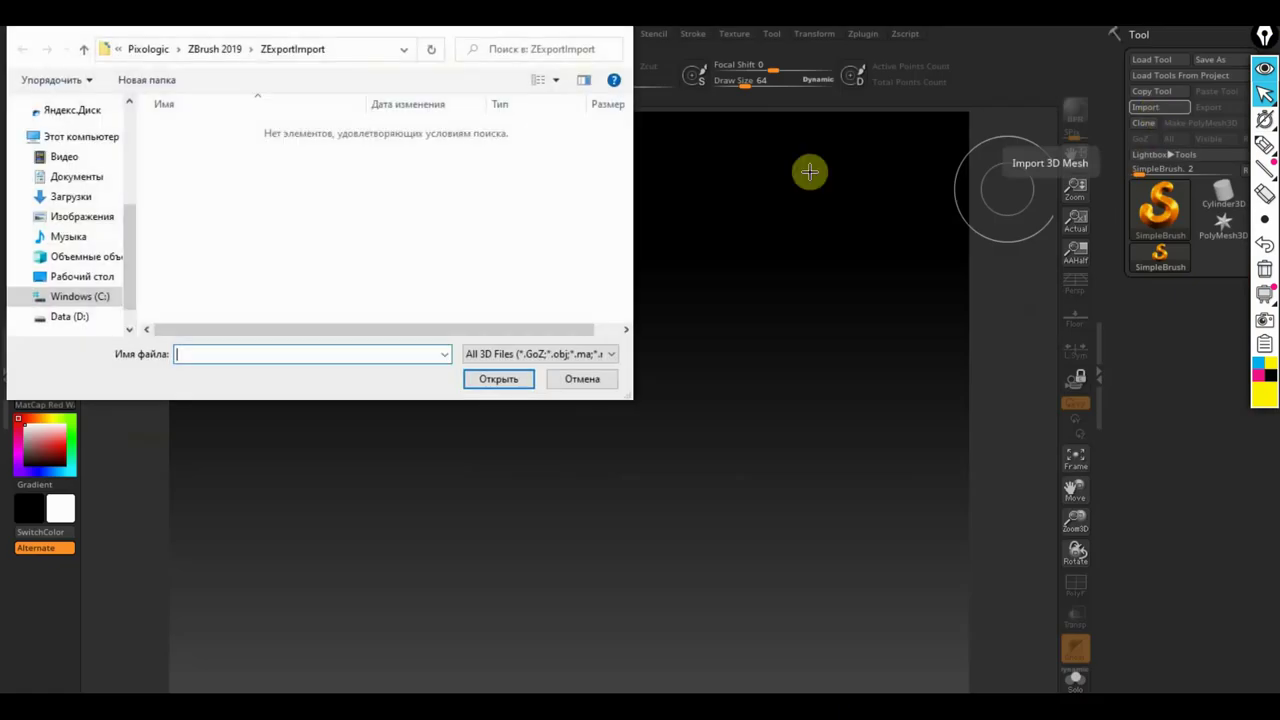
left_click(90, 276)
left_click(384, 252)
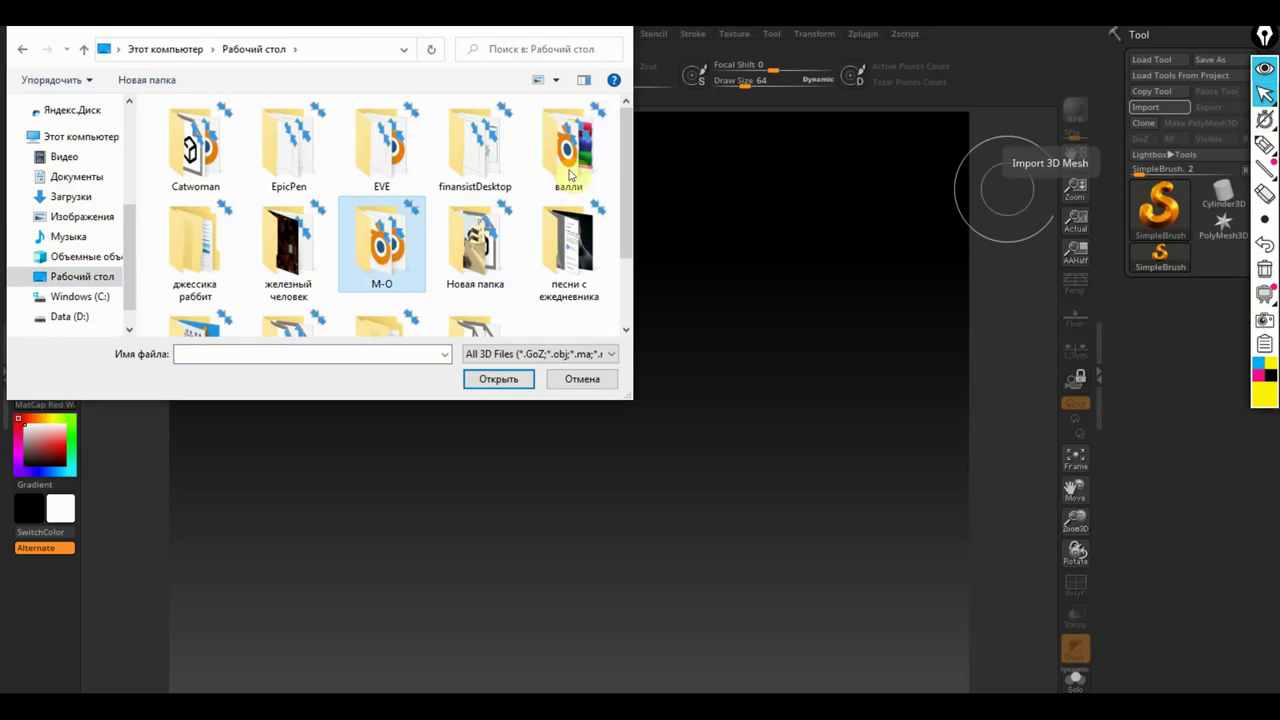
scroll(560, 190, "down", 2)
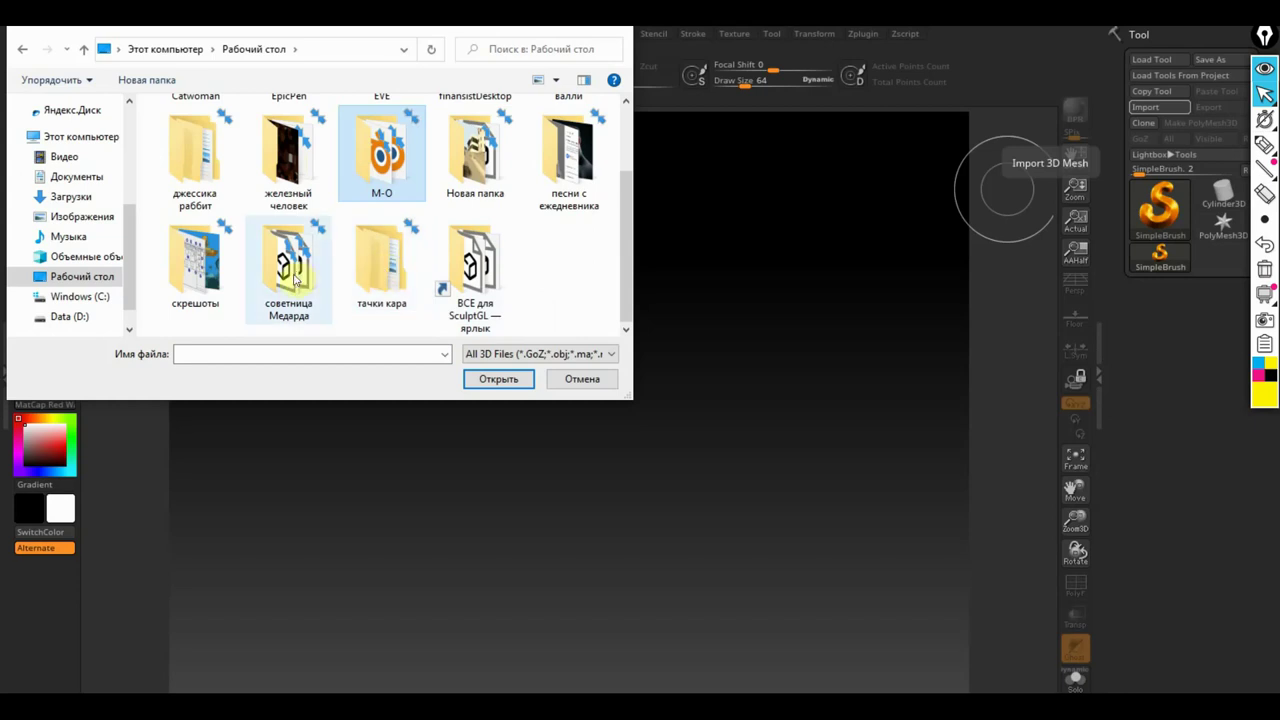
double_click(301, 273)
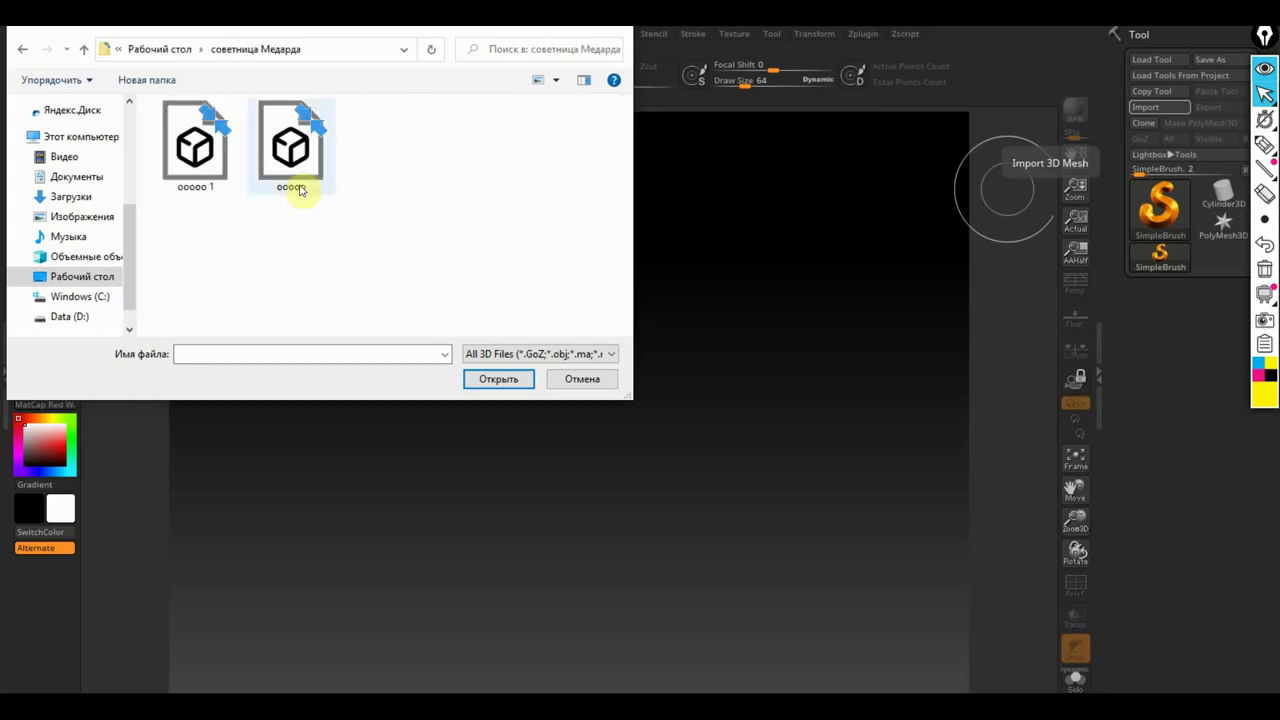
double_click(215, 170)
left_click_drag(554, 337, 563, 531)
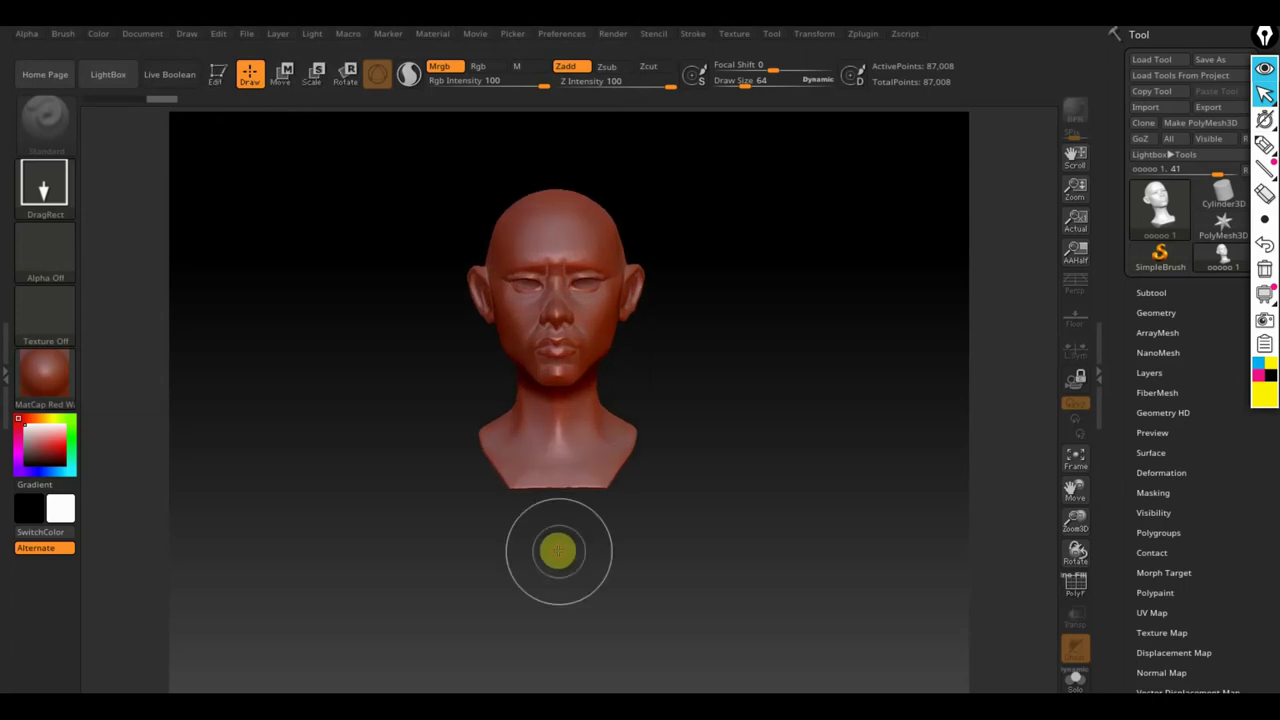
left_click(218, 80)
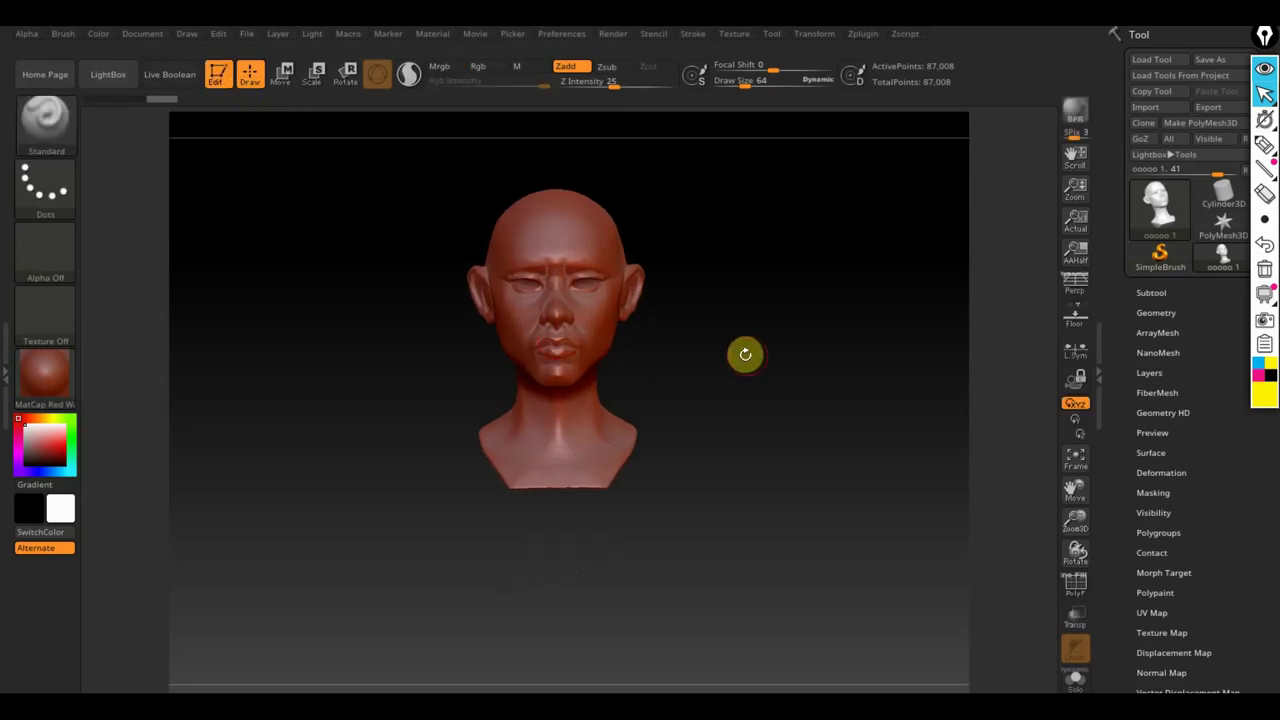
Step: Zoom in on the bust and rotate it to a three-quarter view
mouse_move(762, 340)
left_mouse_down()
mouse_move(769, 397)
mouse_move(789, 371)
mouse_move(795, 435)
mouse_move(793, 424)
left_mouse_up()
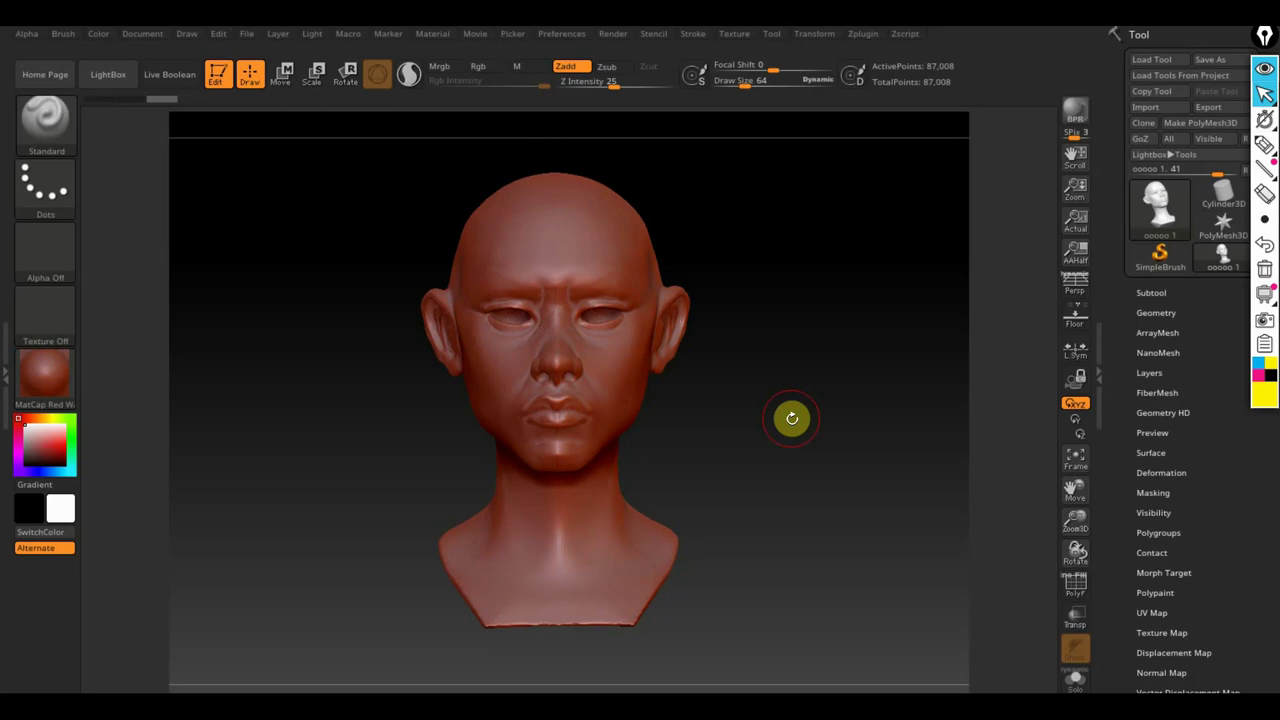
mouse_move(800, 418)
left_mouse_down()
mouse_move(894, 437)
mouse_move(820, 440)
mouse_move(830, 443)
left_mouse_up()
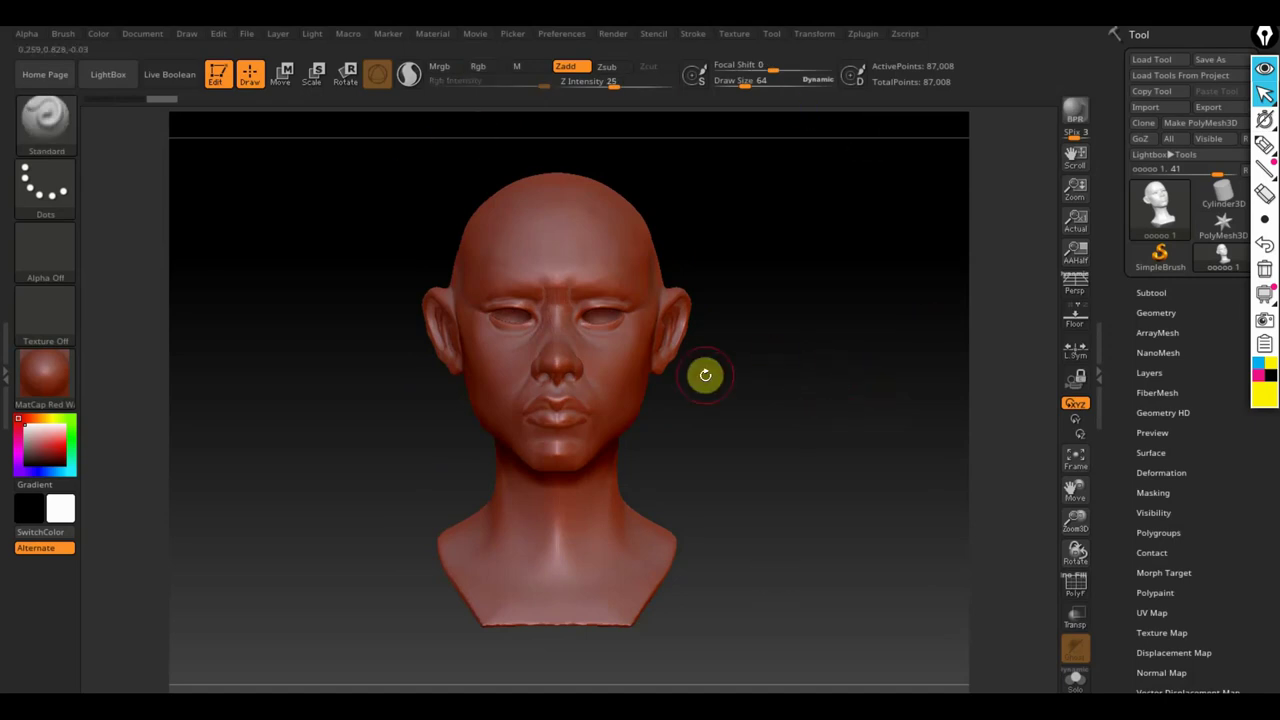
Step: Import the painted character reference screenshot as a texture and add it to Spotlight
left_click(740, 36)
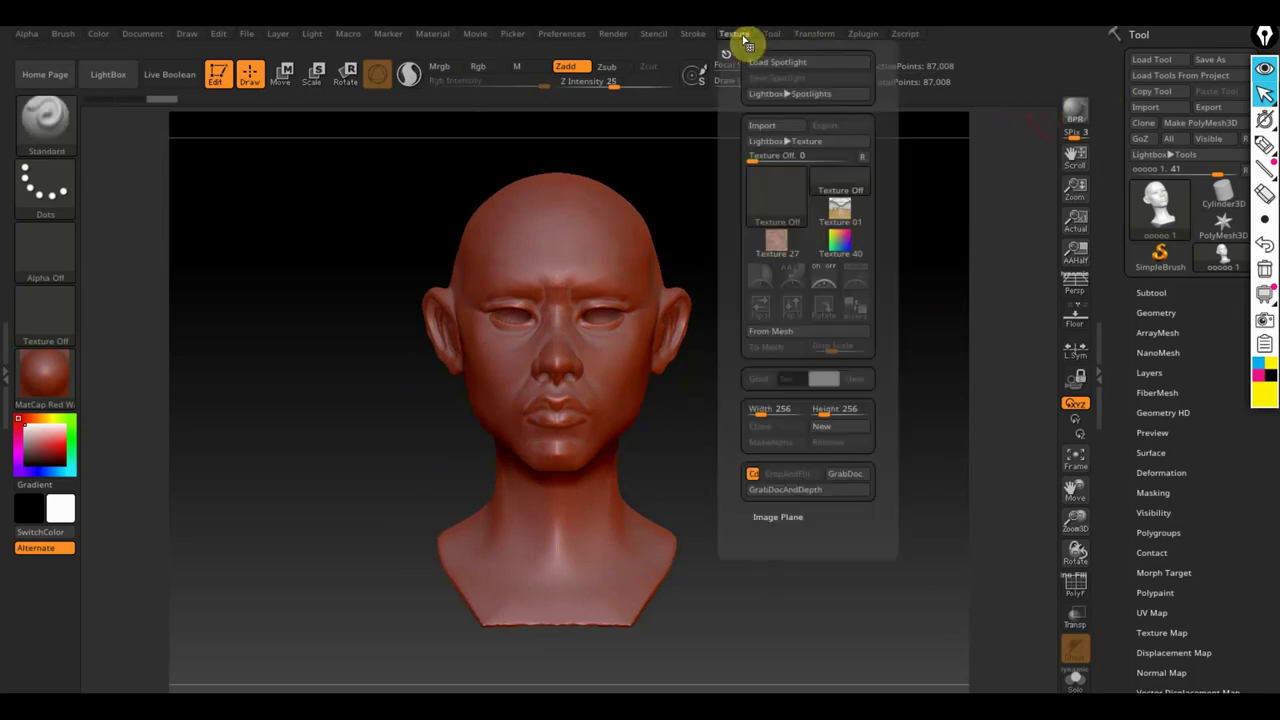
left_click(773, 128)
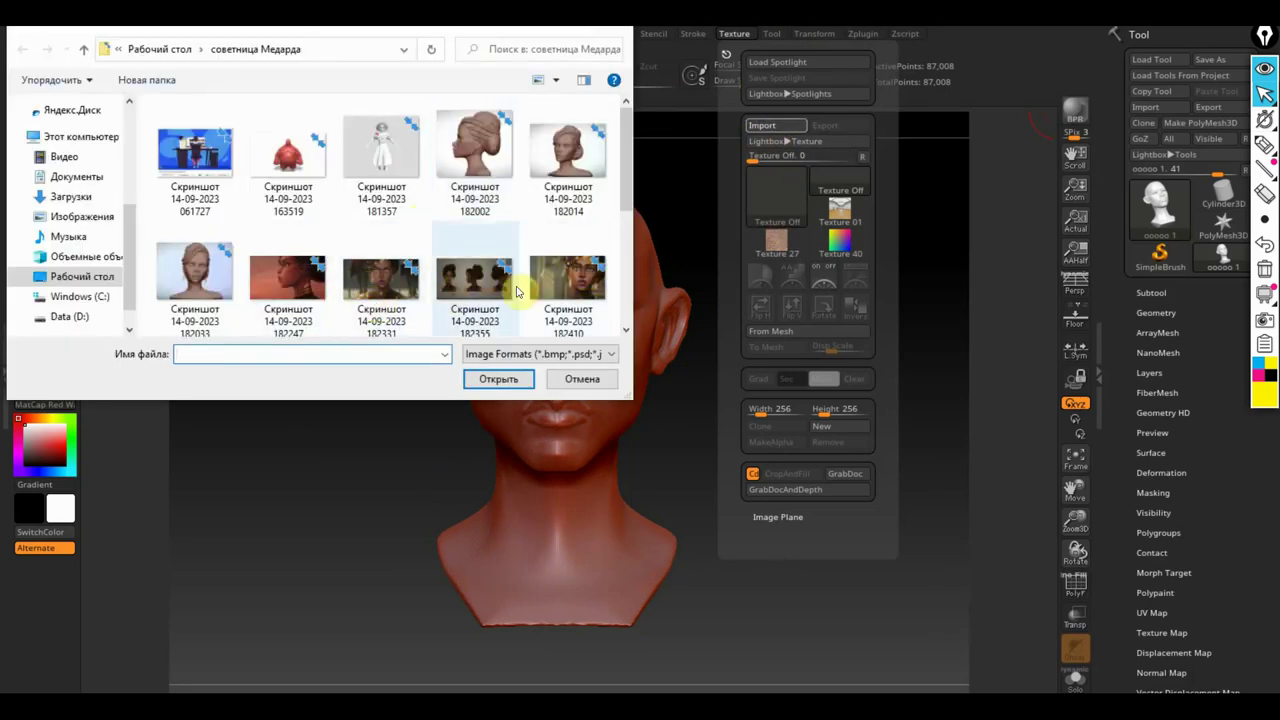
left_click(383, 294)
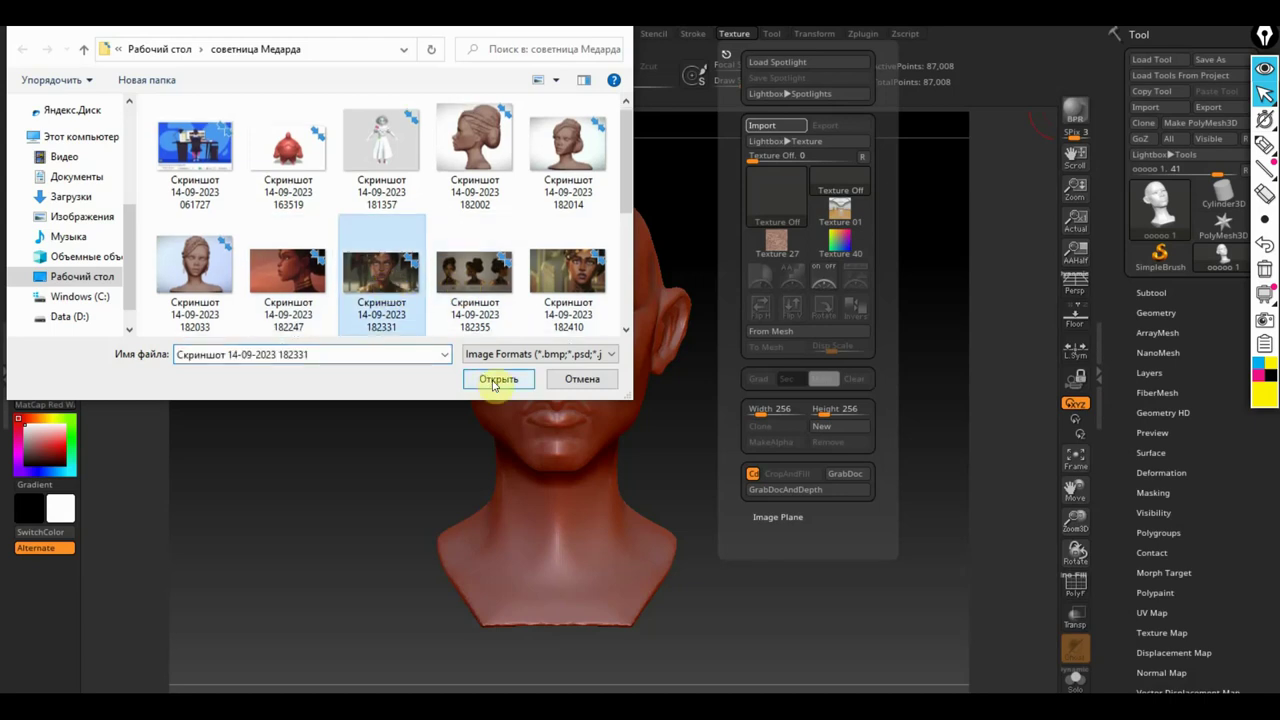
left_click(492, 380)
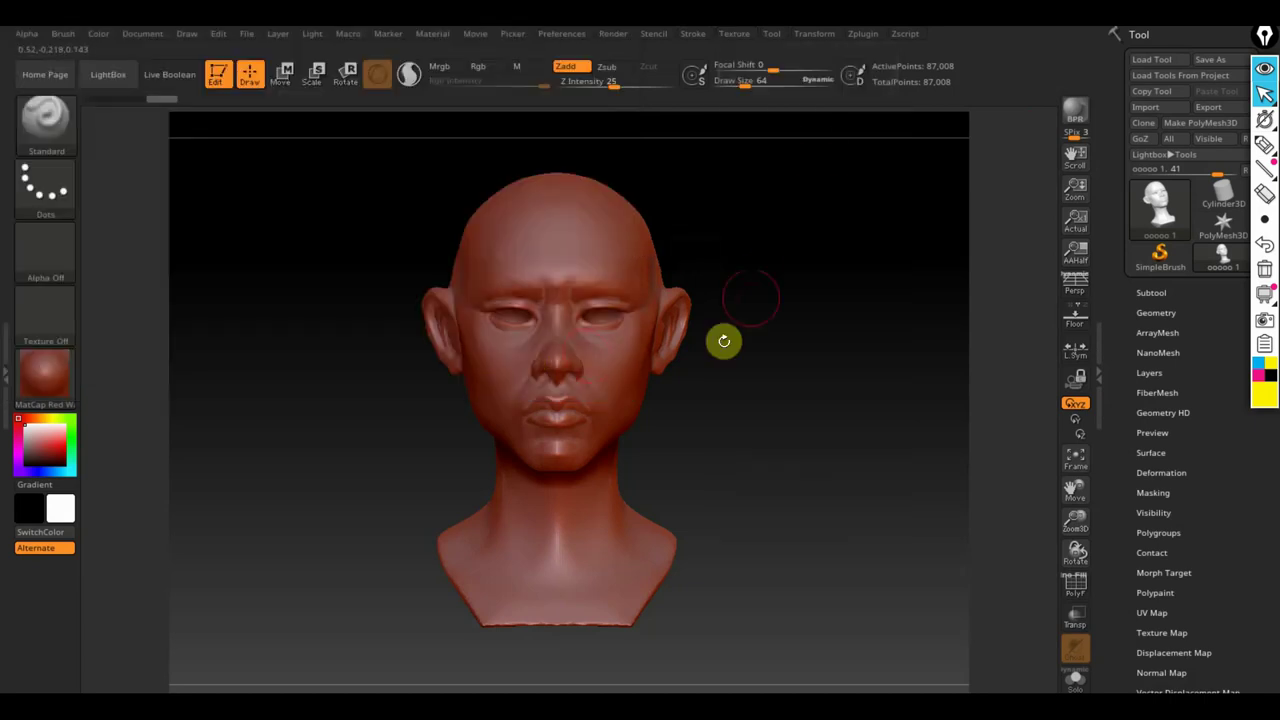
left_click(737, 34)
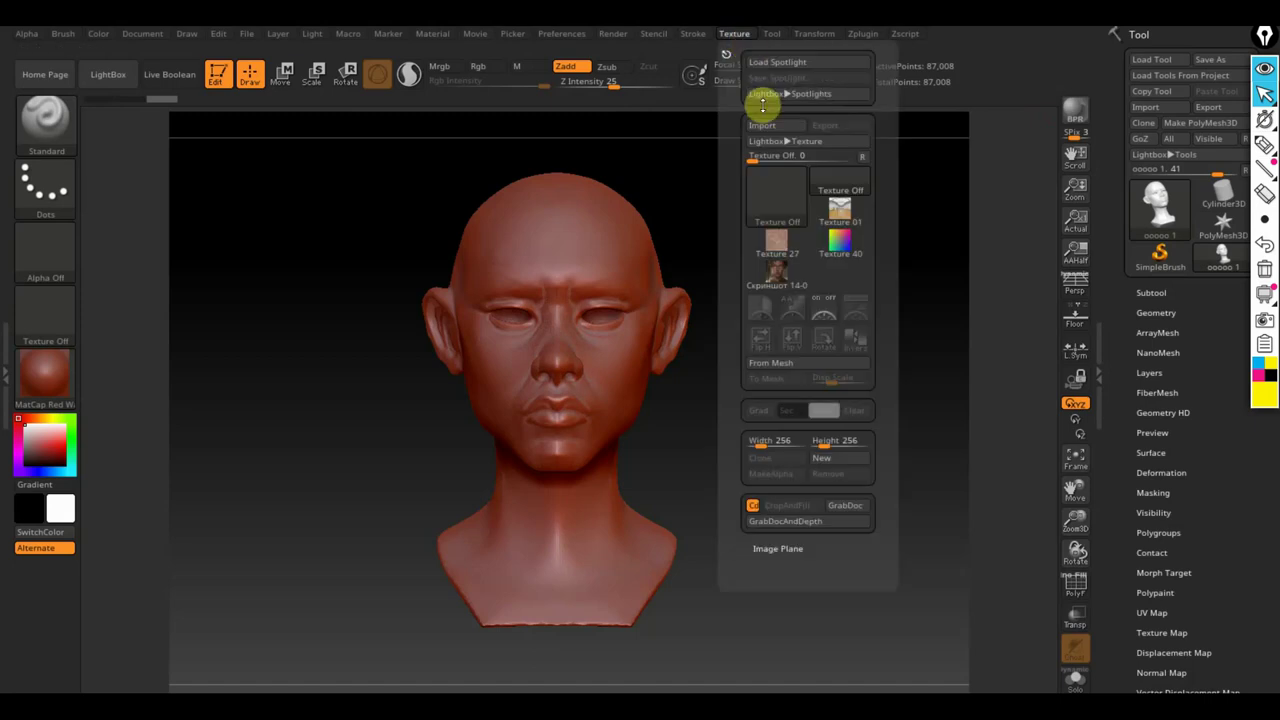
left_click(778, 277)
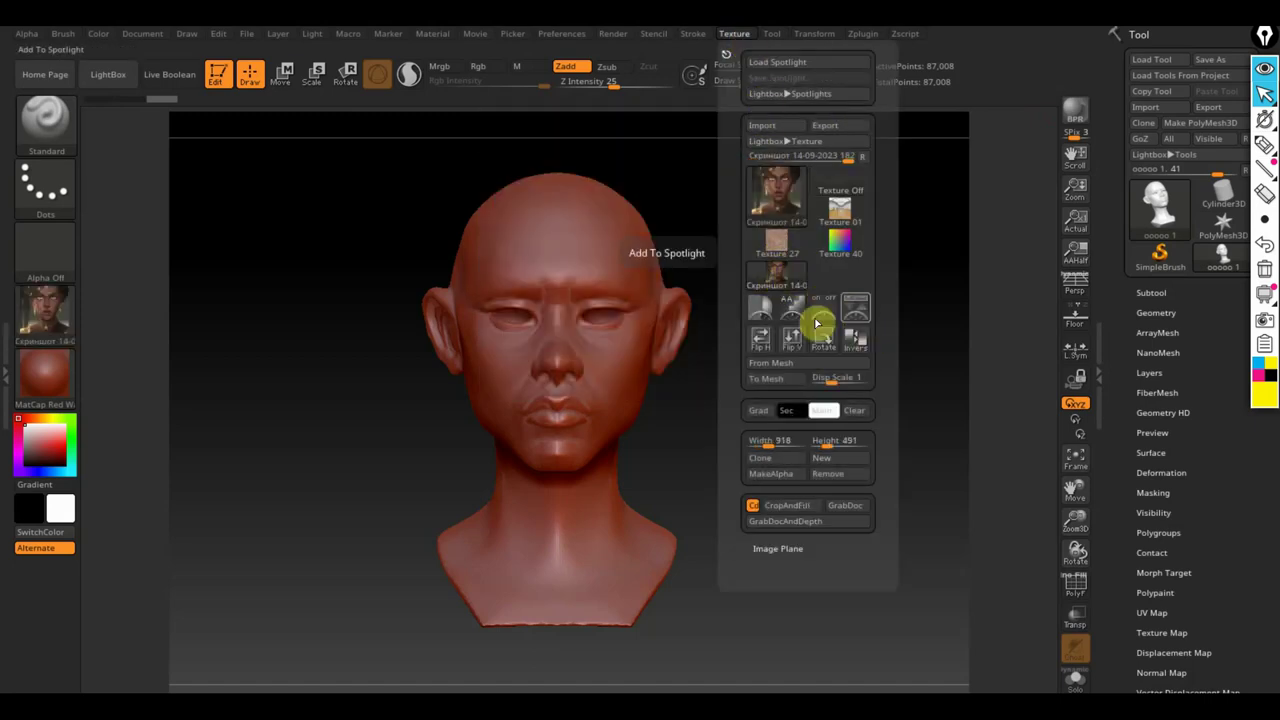
left_click(820, 312)
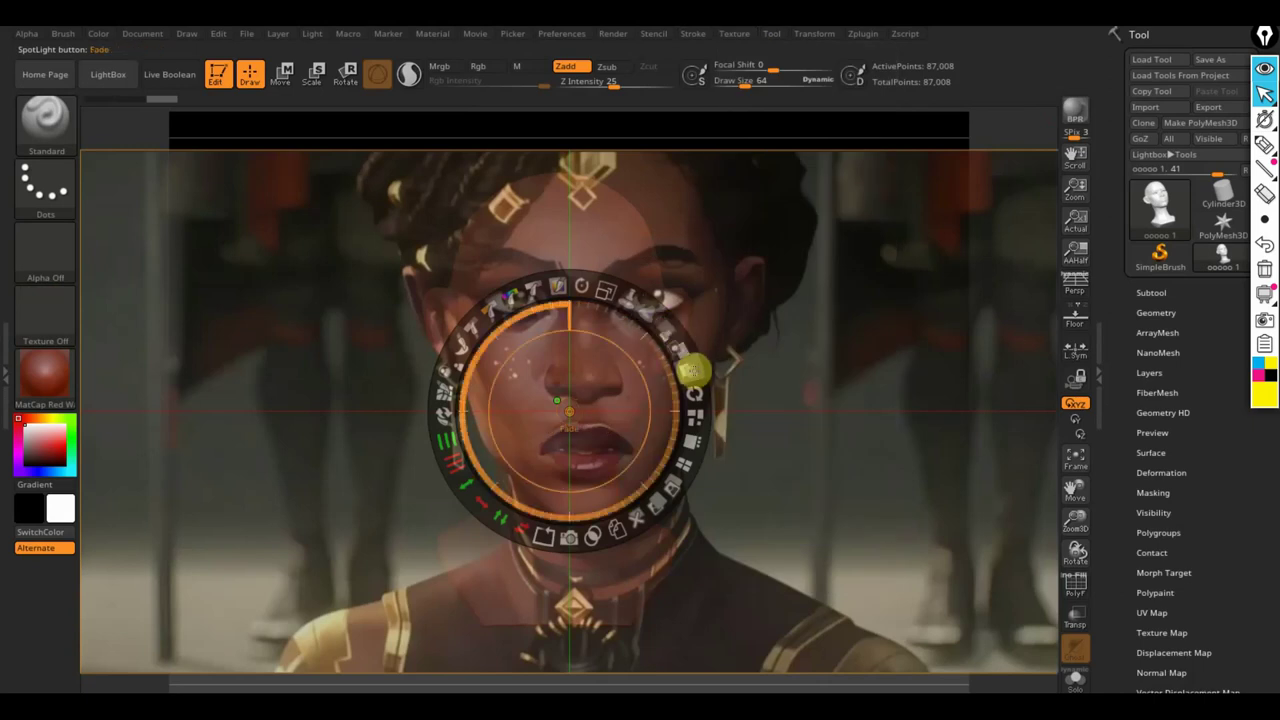
Step: Lower the reference's opacity, hide the dial, and align the head with its face
left_click_drag(692, 371, 690, 362)
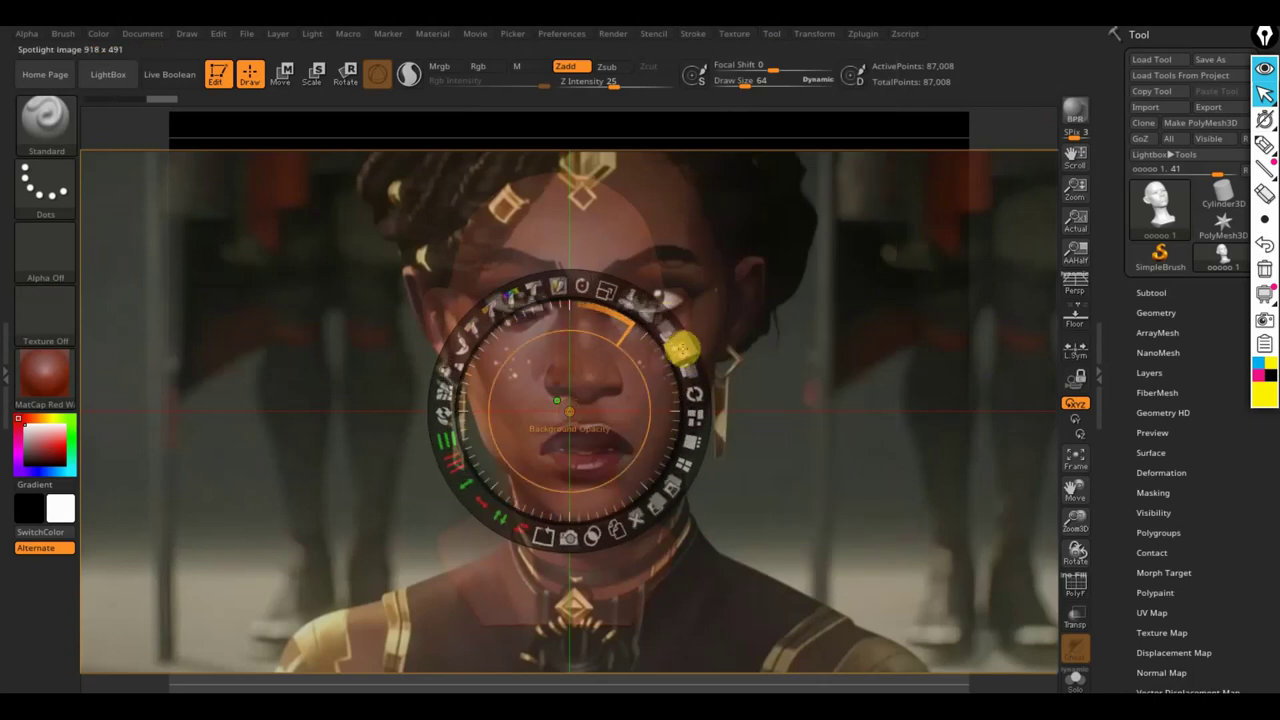
left_click_drag(680, 345, 623, 289)
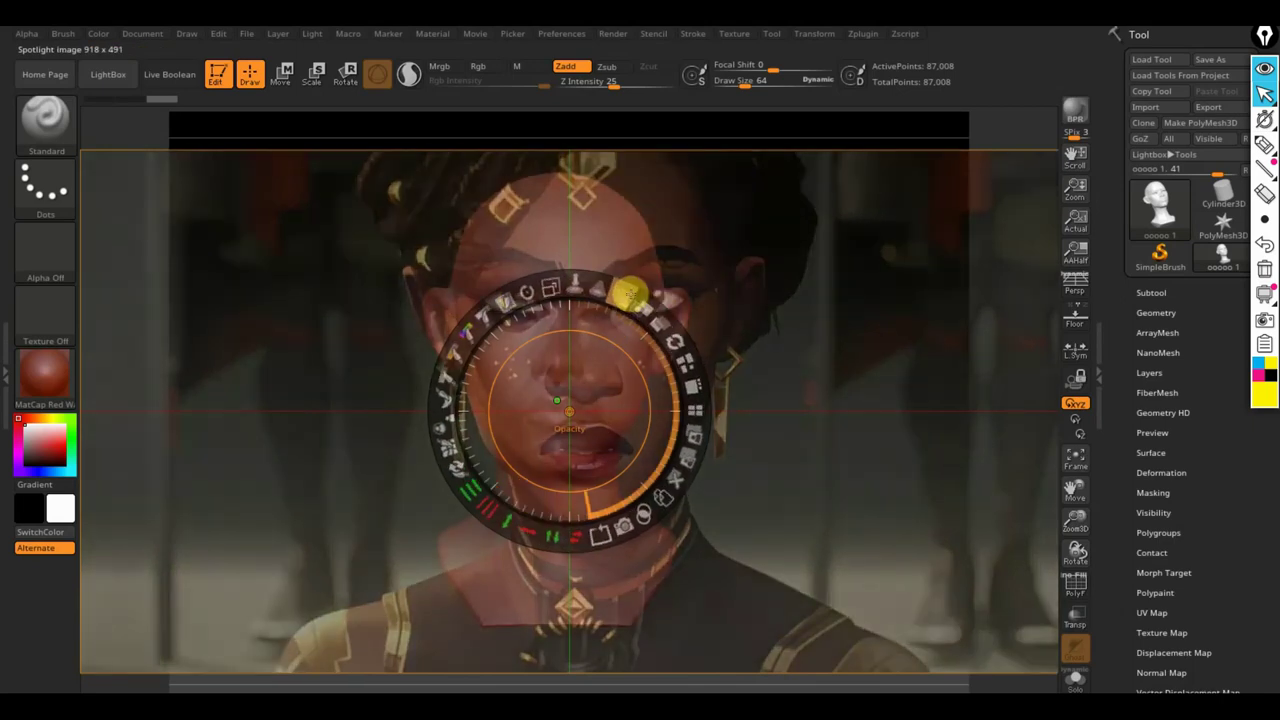
key("z")
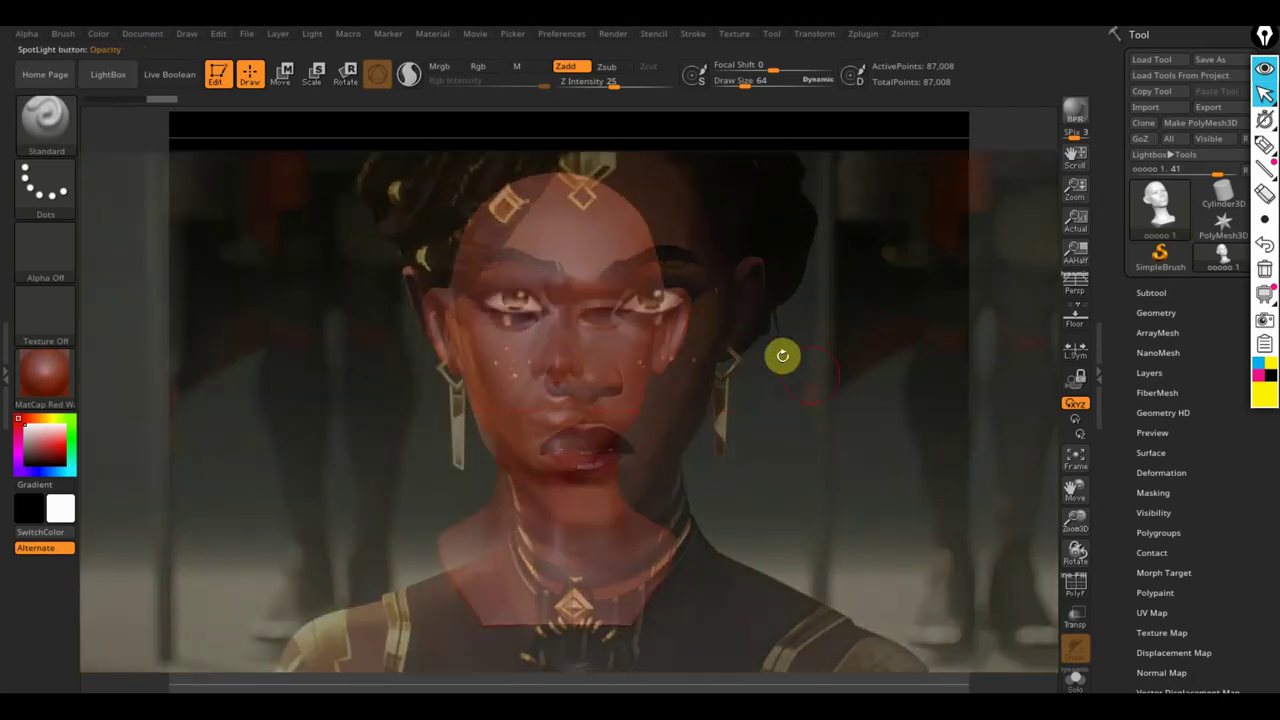
mouse_move(825, 405)
left_mouse_down("alt")
mouse_move(885, 457)
mouse_move(866, 457)
left_mouse_up("alt")
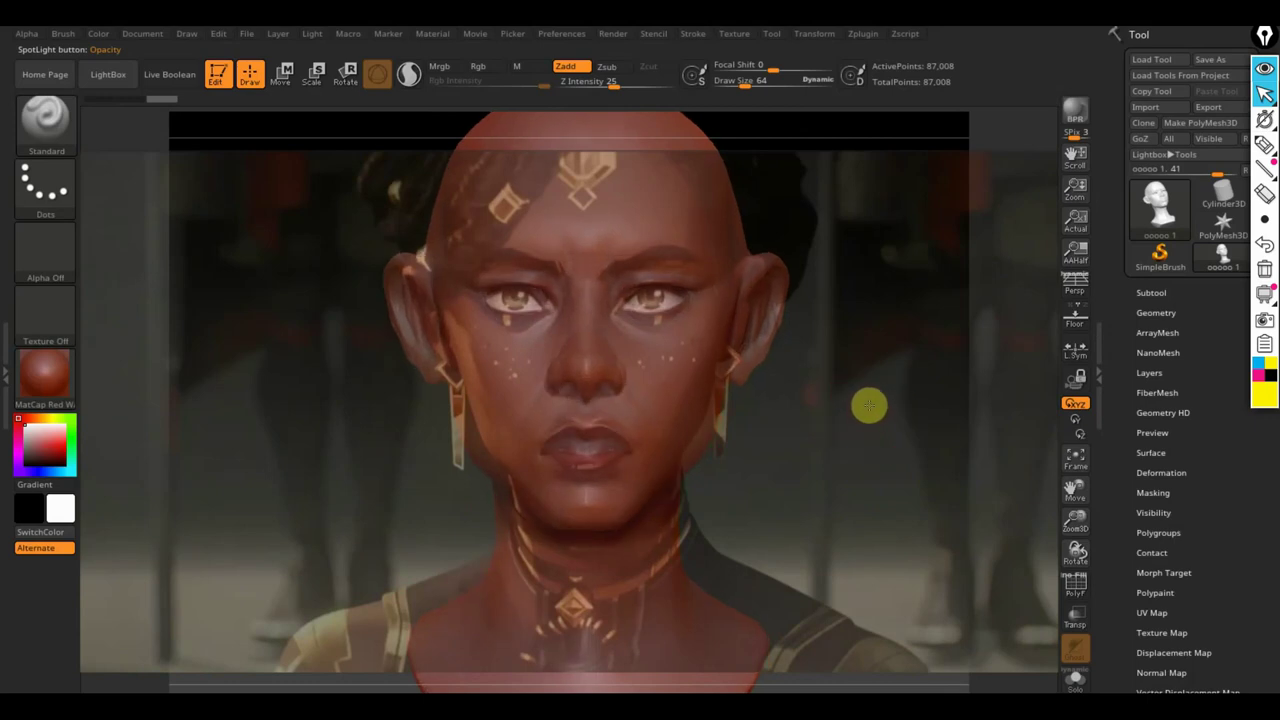
left_click_drag(866, 408, 867, 420)
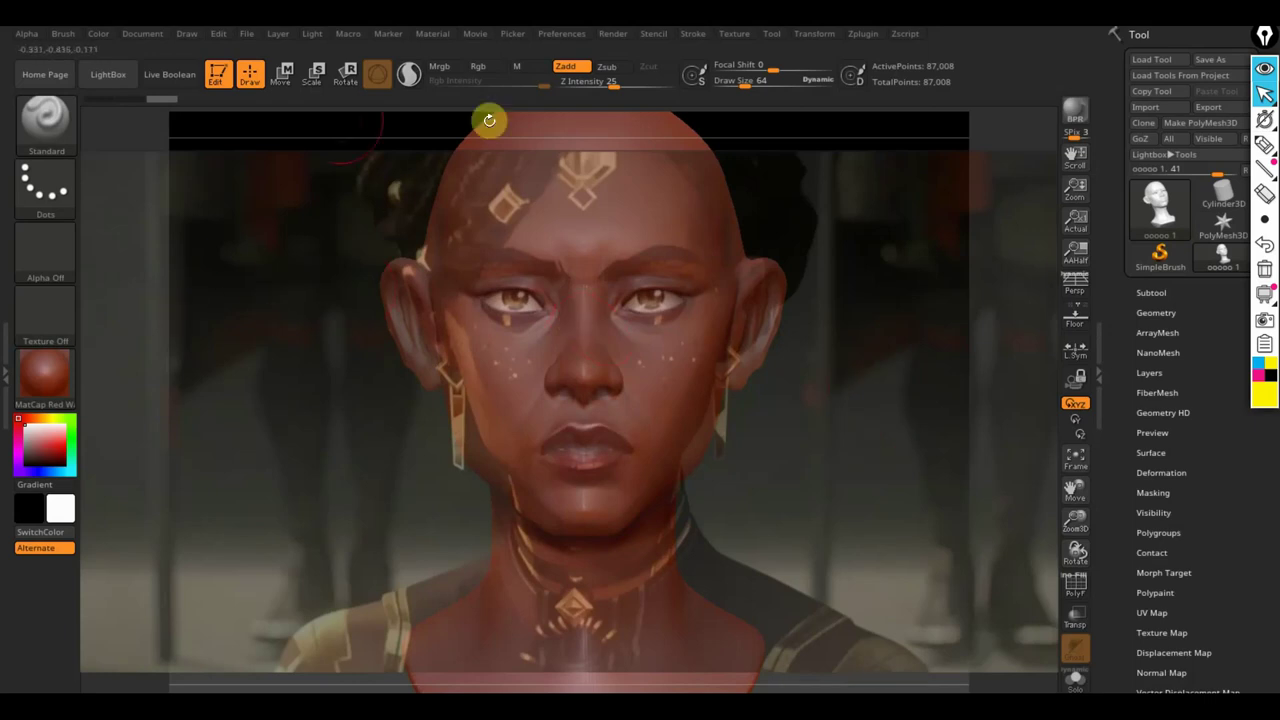
Step: Turn on Rgb colour painting and turn off sculpting depth for the brush
left_click(490, 66)
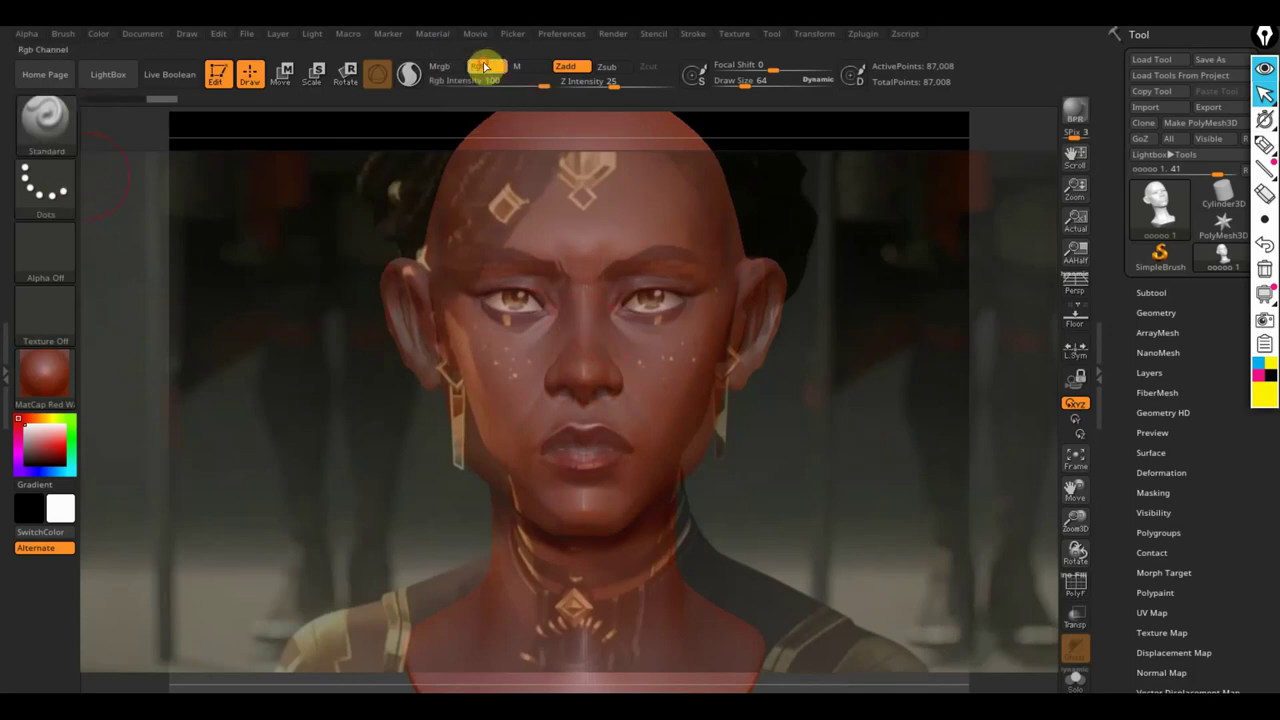
left_click(575, 70)
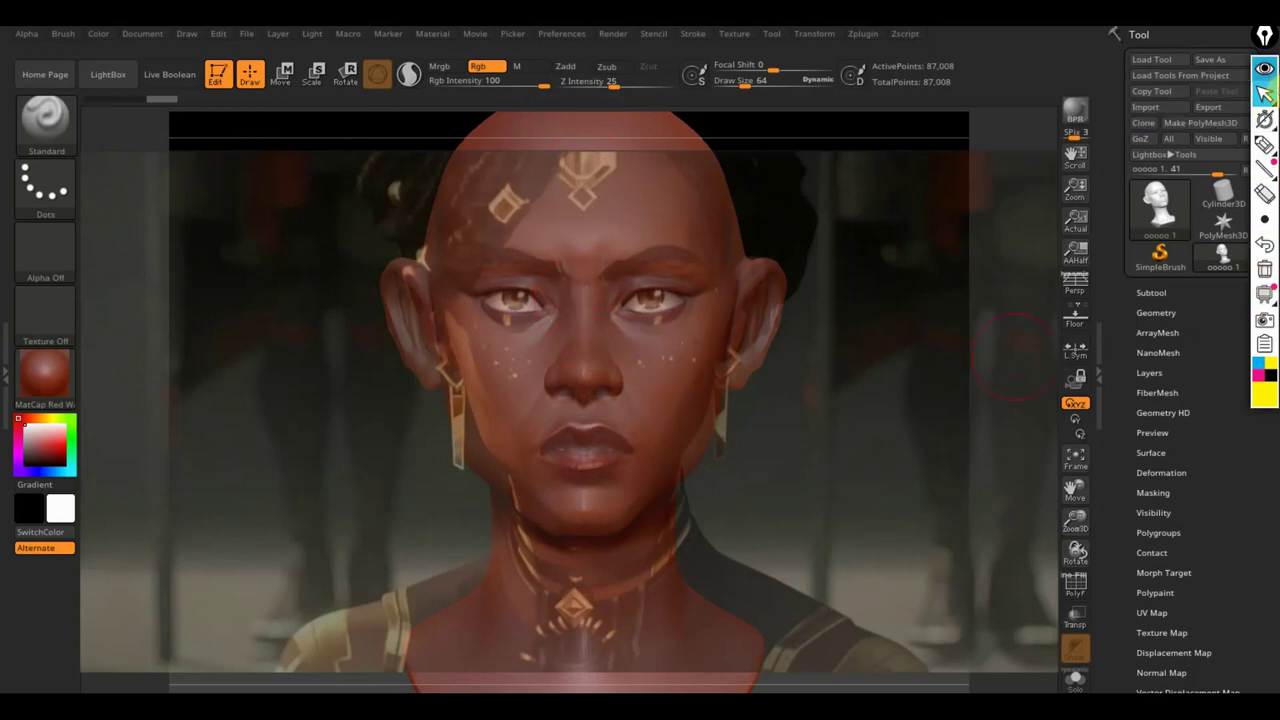
left_click(1267, 92)
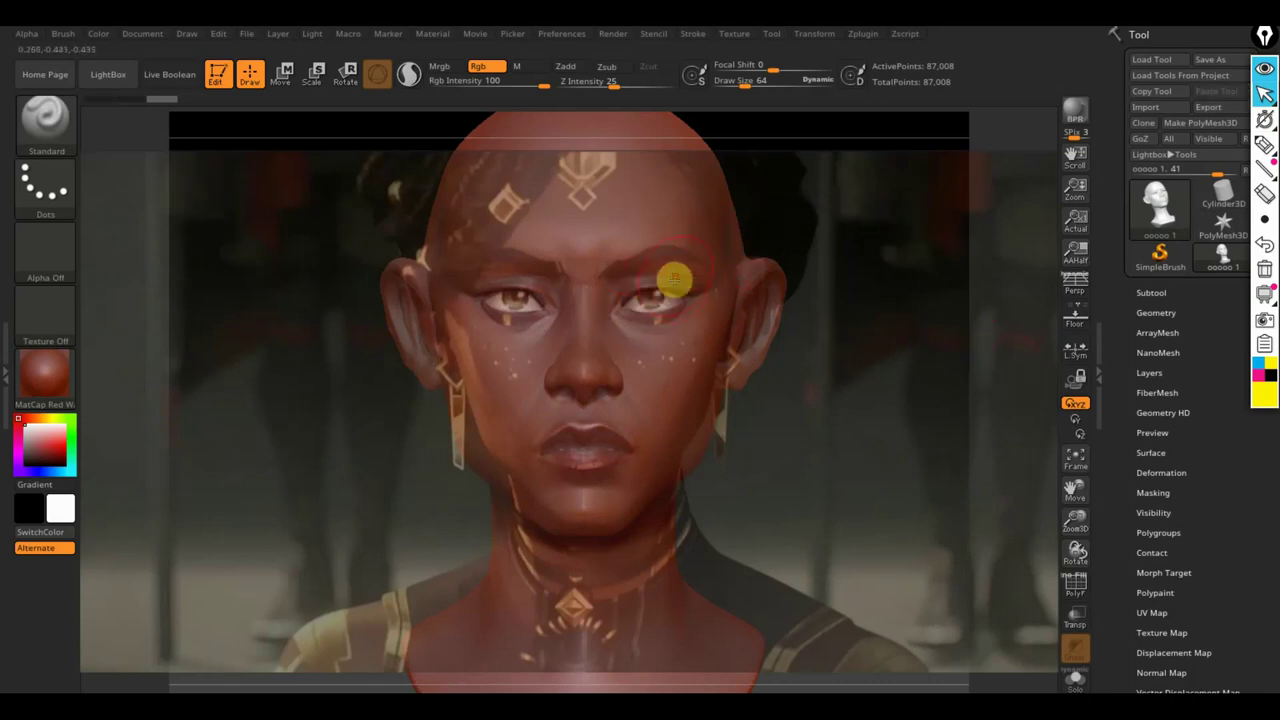
Step: Darken the eyebrows, ears and head sides, then hide the reference image with Shift+Z
mouse_move(675, 275)
left_mouse_down()
mouse_move(502, 267)
mouse_move(580, 177)
mouse_move(617, 340)
mouse_move(594, 323)
mouse_move(684, 387)
mouse_move(560, 466)
mouse_move(586, 434)
mouse_move(743, 346)
mouse_move(717, 260)
mouse_move(734, 200)
mouse_move(714, 154)
left_mouse_up()
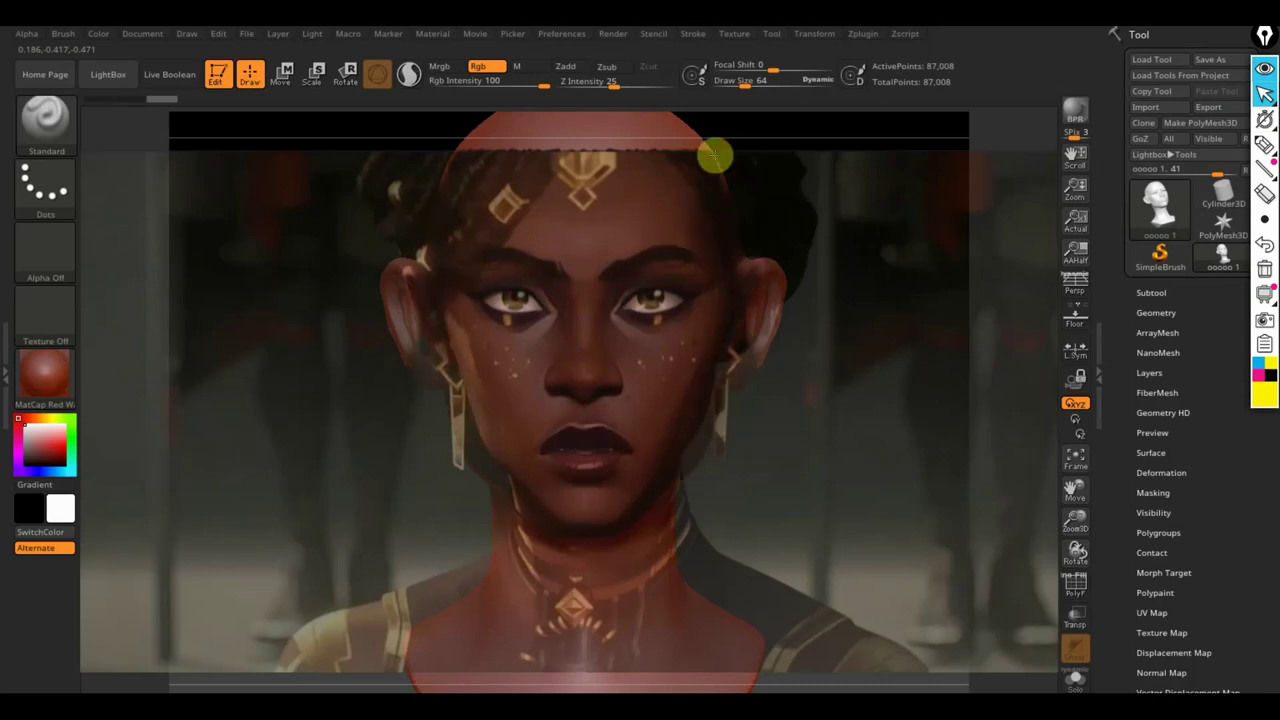
mouse_move(585, 241)
left_mouse_down()
mouse_move(740, 354)
mouse_move(751, 263)
left_mouse_up()
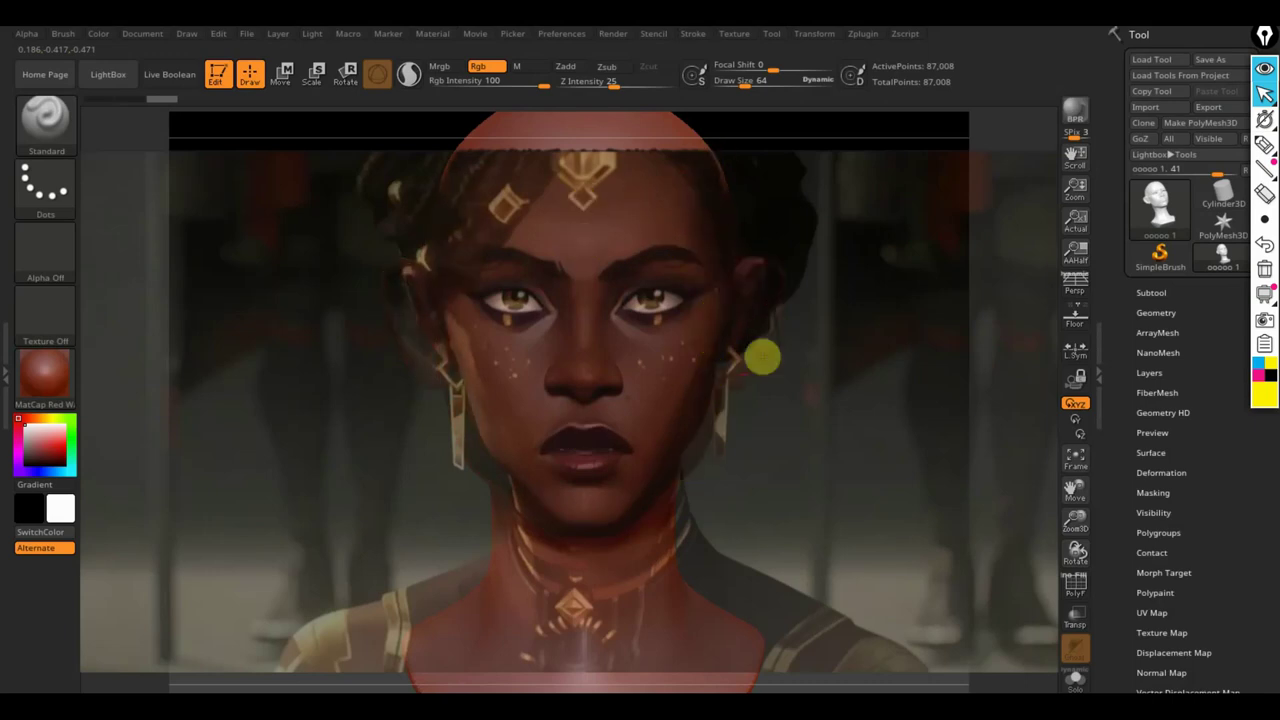
key("shift+z")
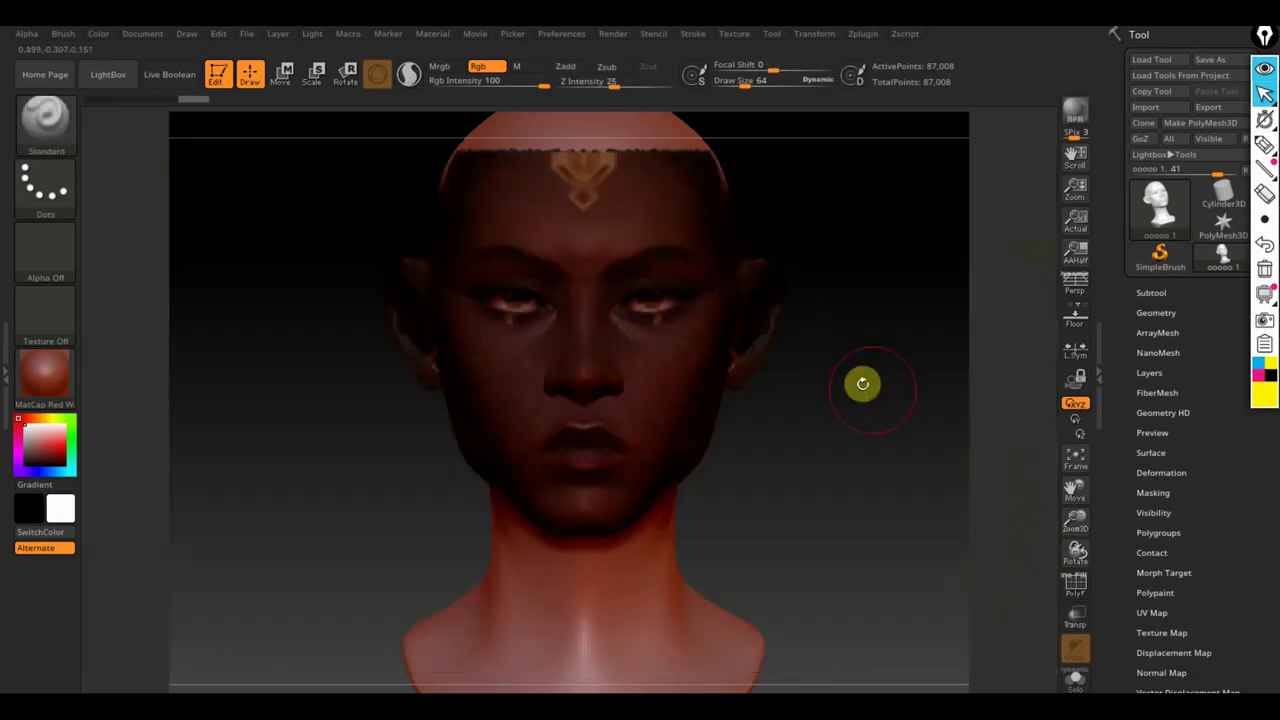
Step: Apply the SketchShaded material so the bust's painted colours show
left_click(146, 38)
left_click(55, 380)
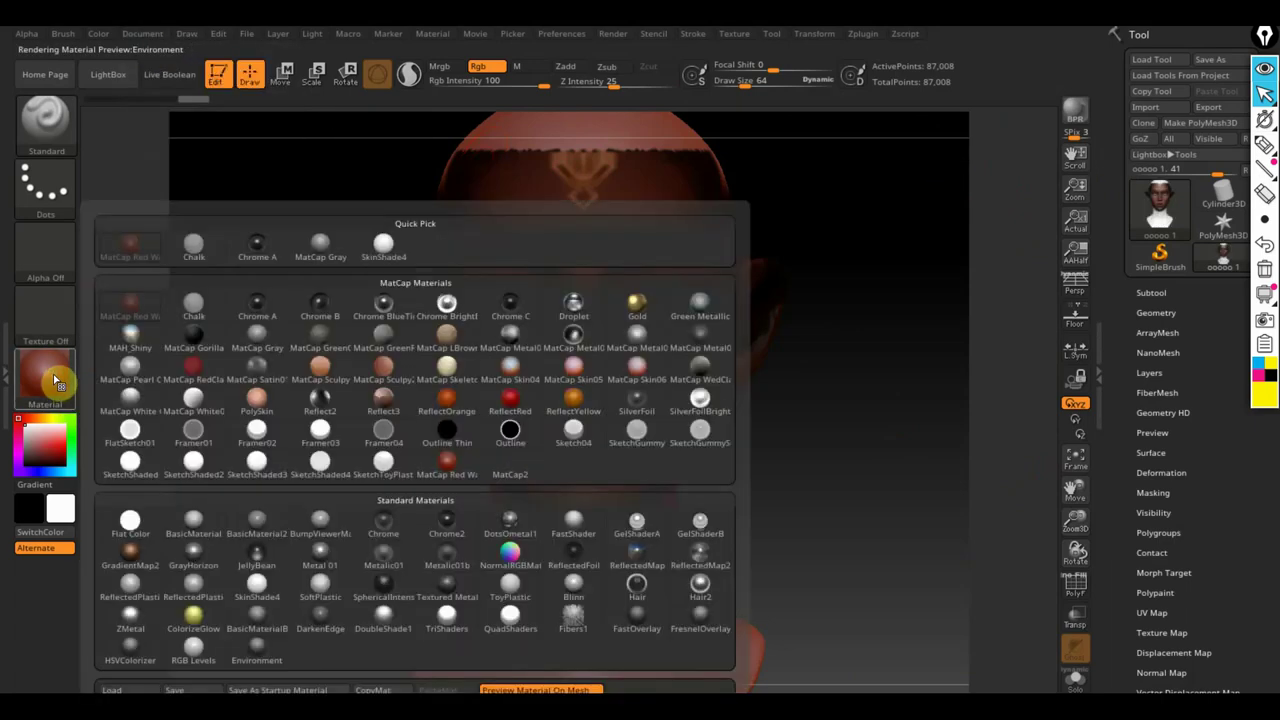
left_click(154, 503)
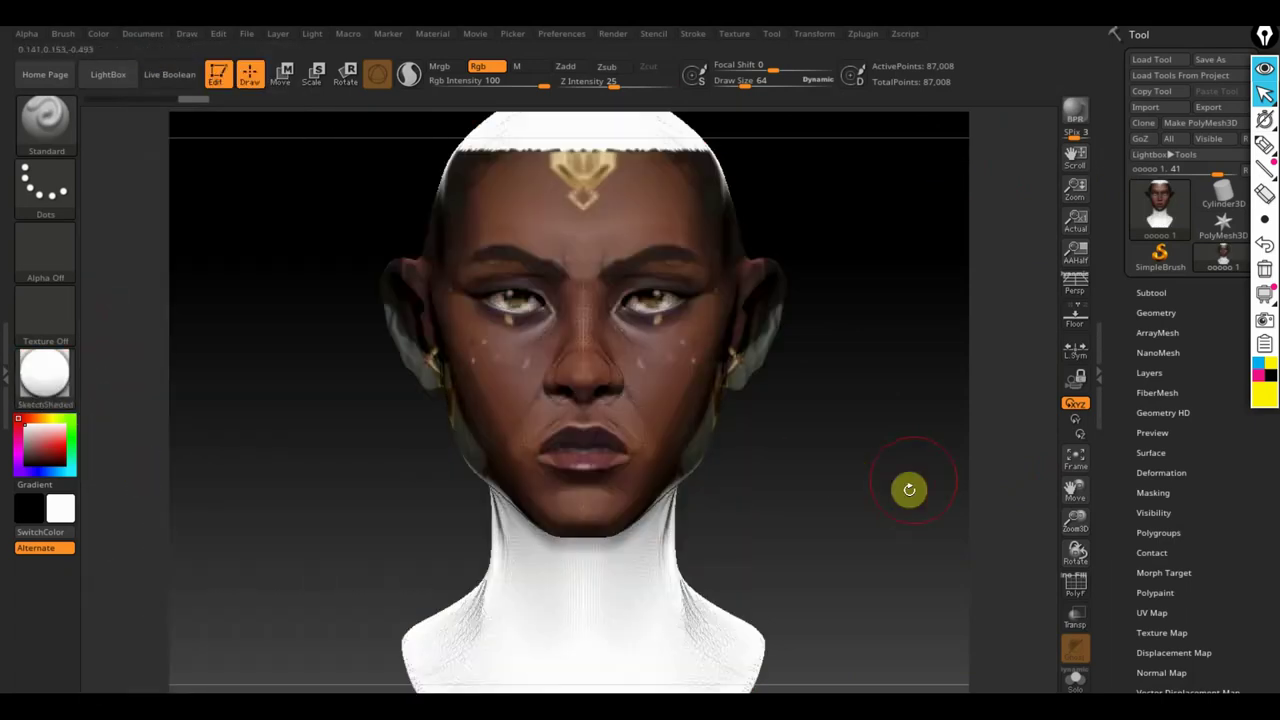
mouse_move(887, 487)
left_mouse_down()
mouse_move(900, 540)
mouse_move(909, 517)
left_mouse_up()
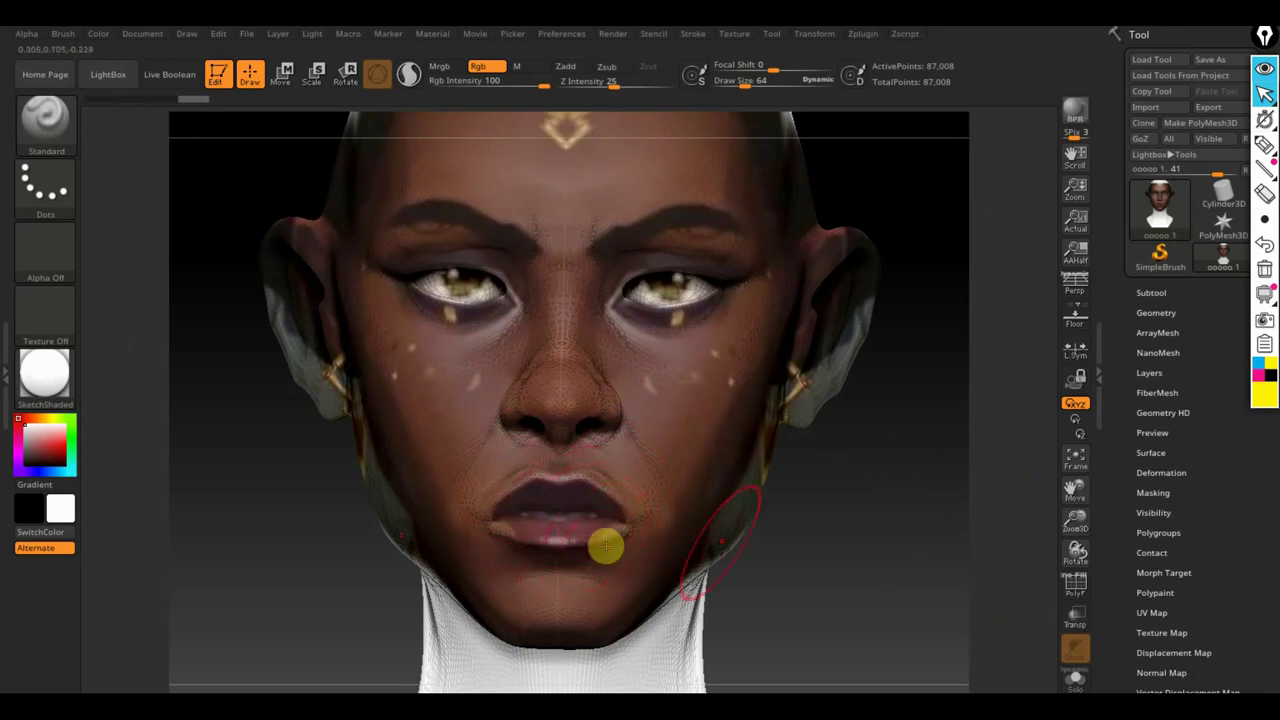
left_click_drag(823, 543, 834, 514, "alt")
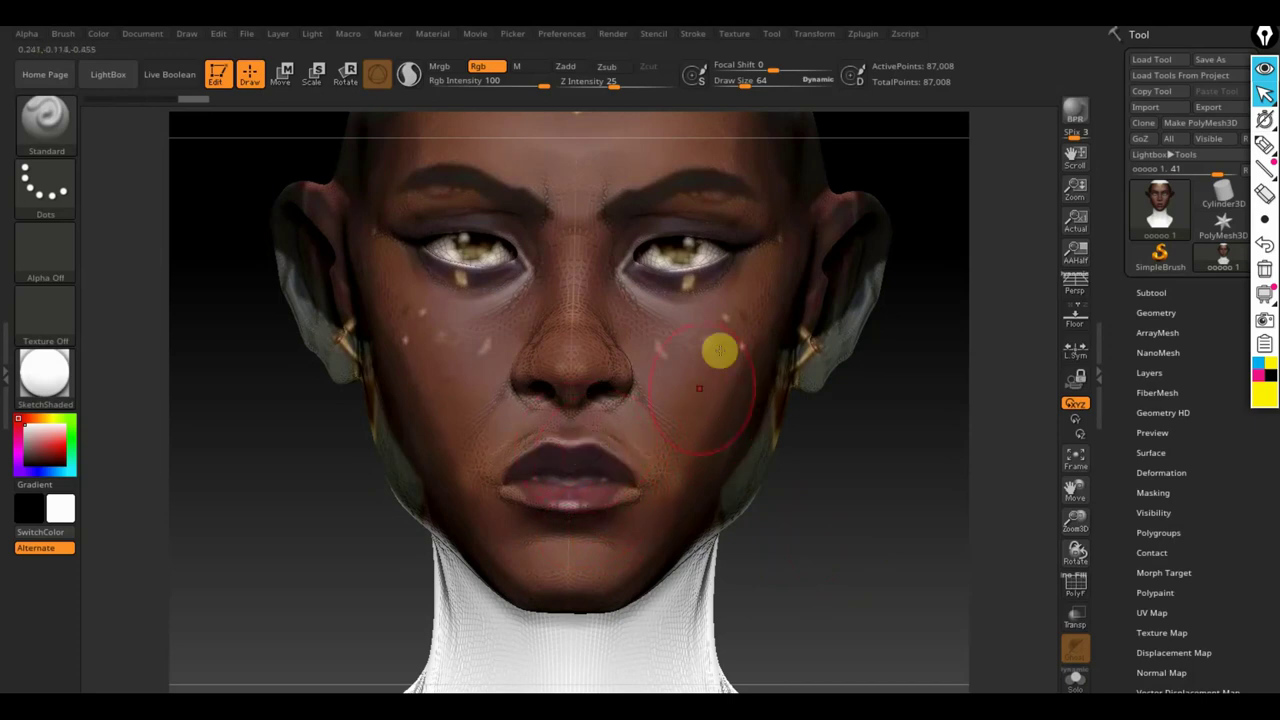
Step: With a larger Standard brush, paint brown over the ears, forehead ornament and scalp
left_click(746, 88)
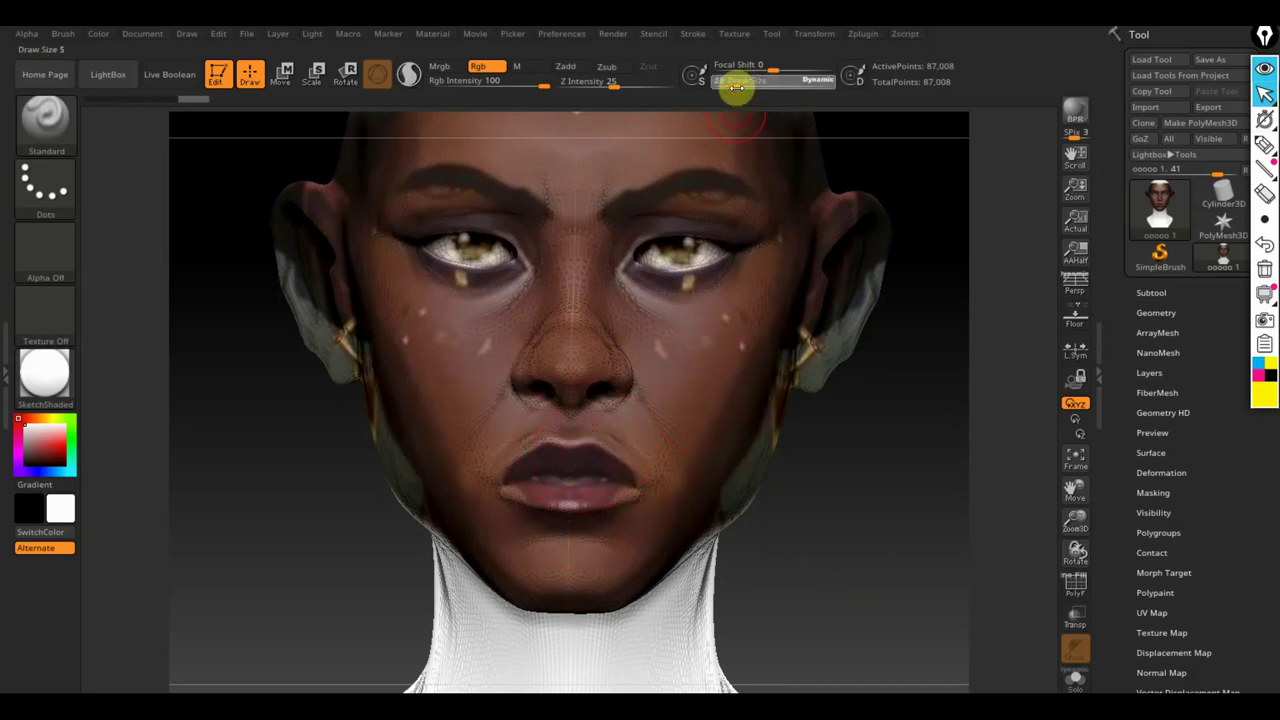
type("28")
key("shift")
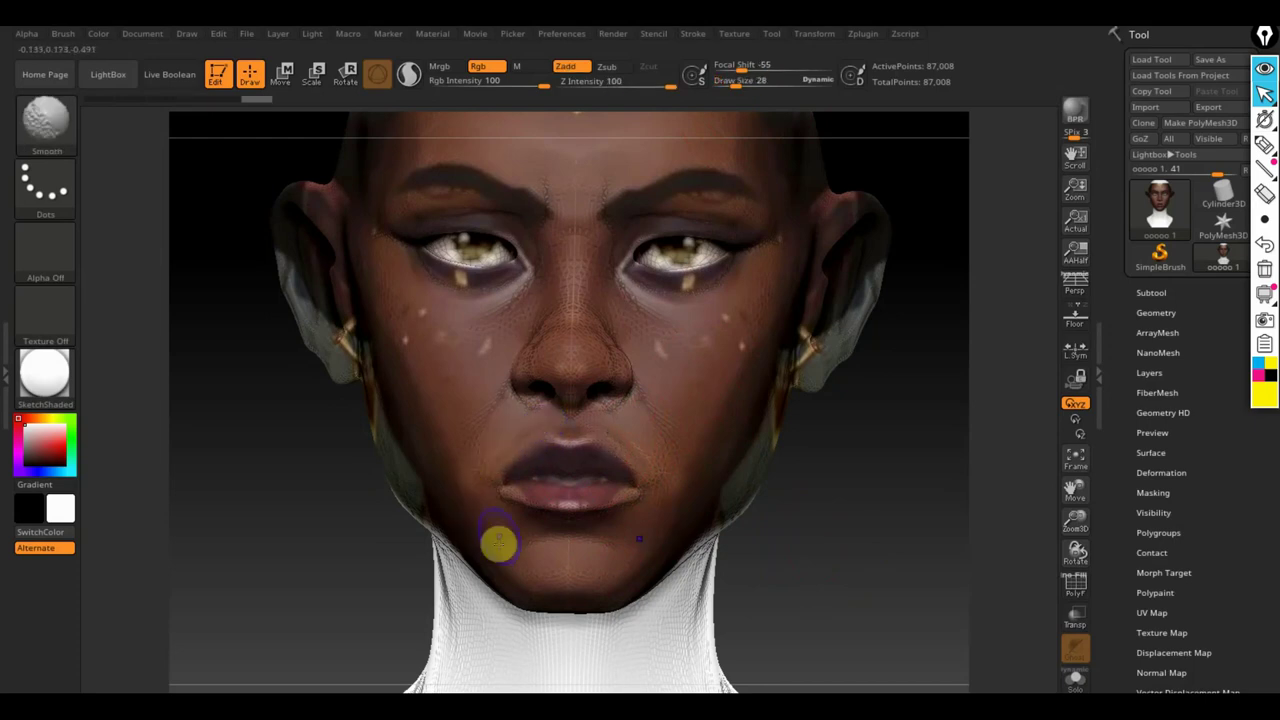
key("shift")
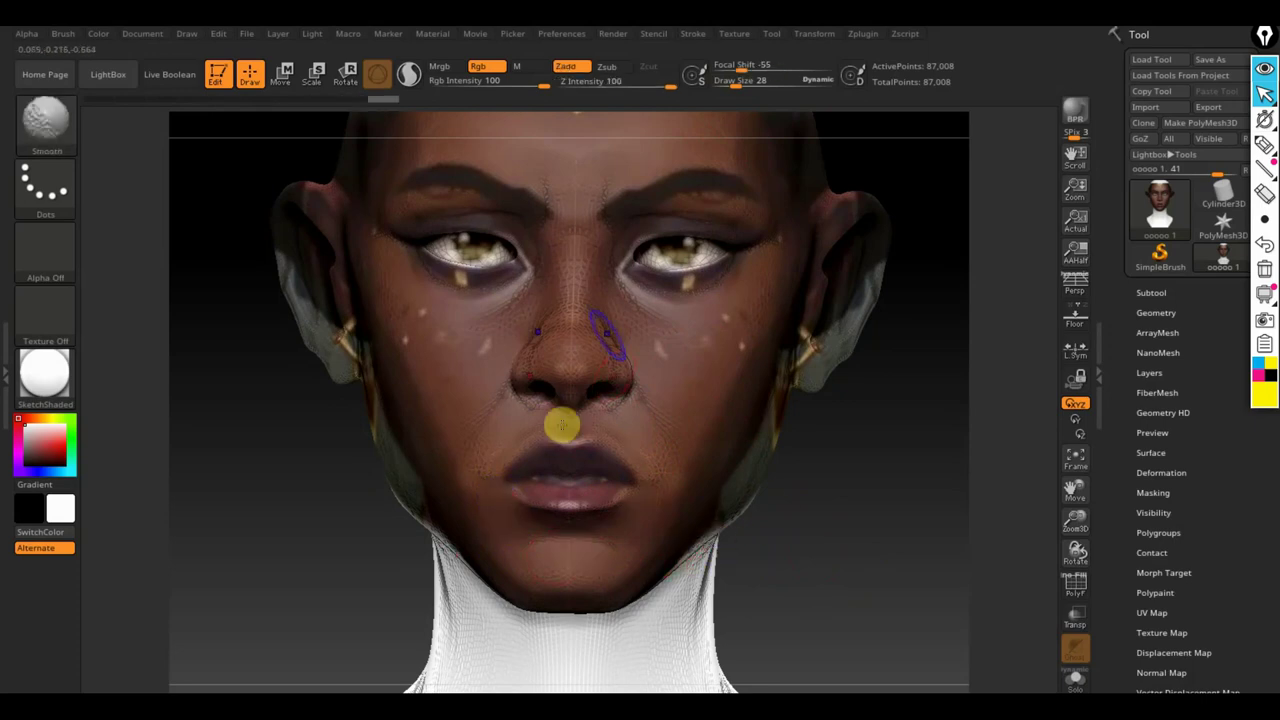
key("shift")
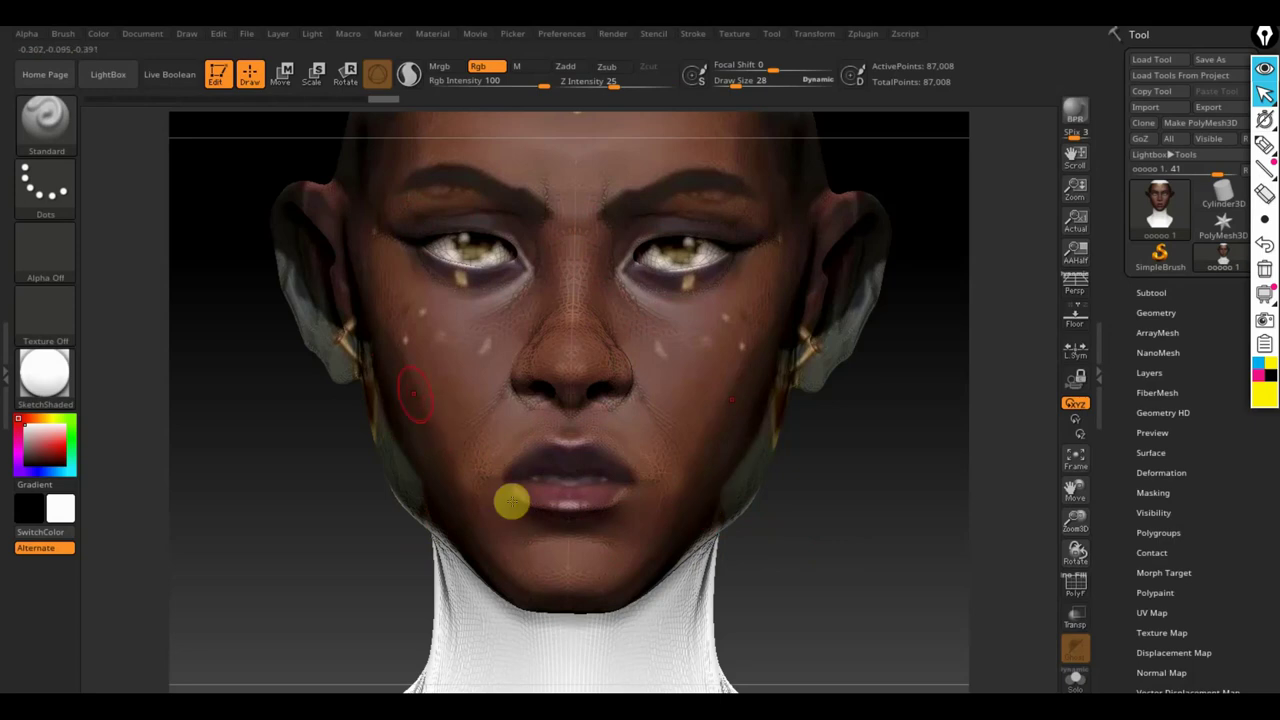
left_click_drag(737, 557, 822, 545)
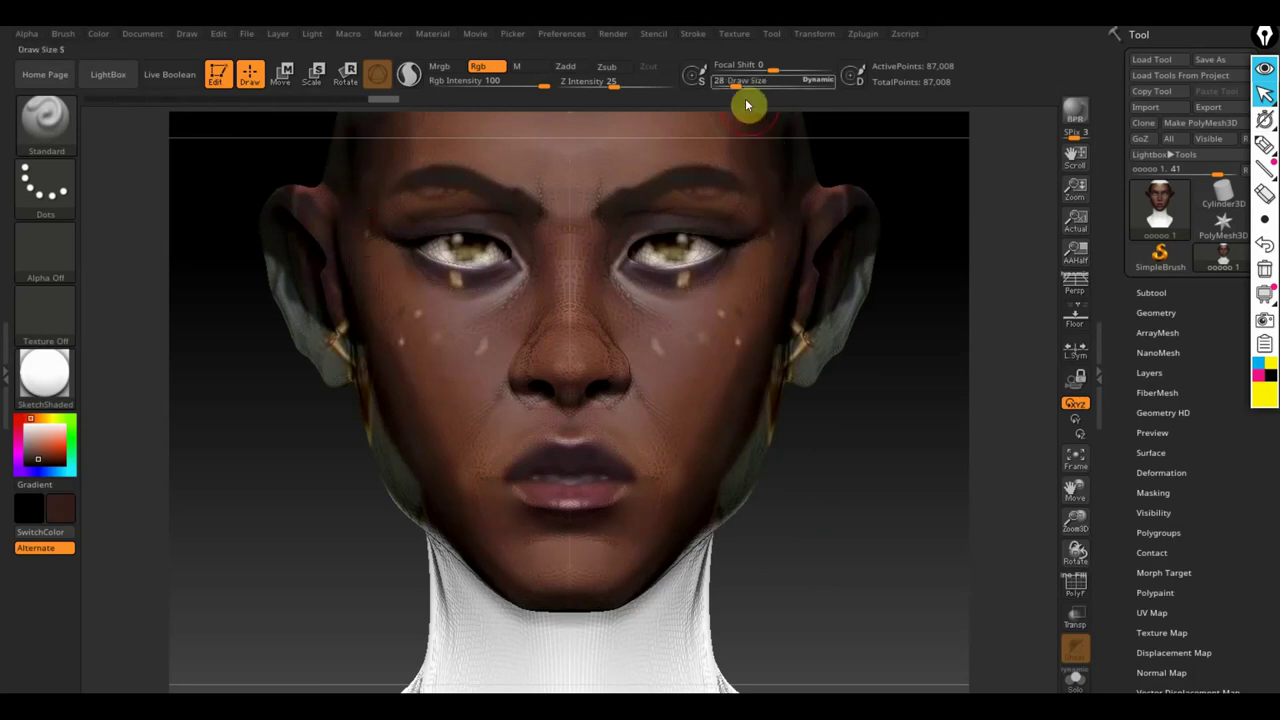
mouse_move(740, 84)
left_mouse_down()
mouse_move(762, 90)
mouse_move(750, 91)
left_mouse_up()
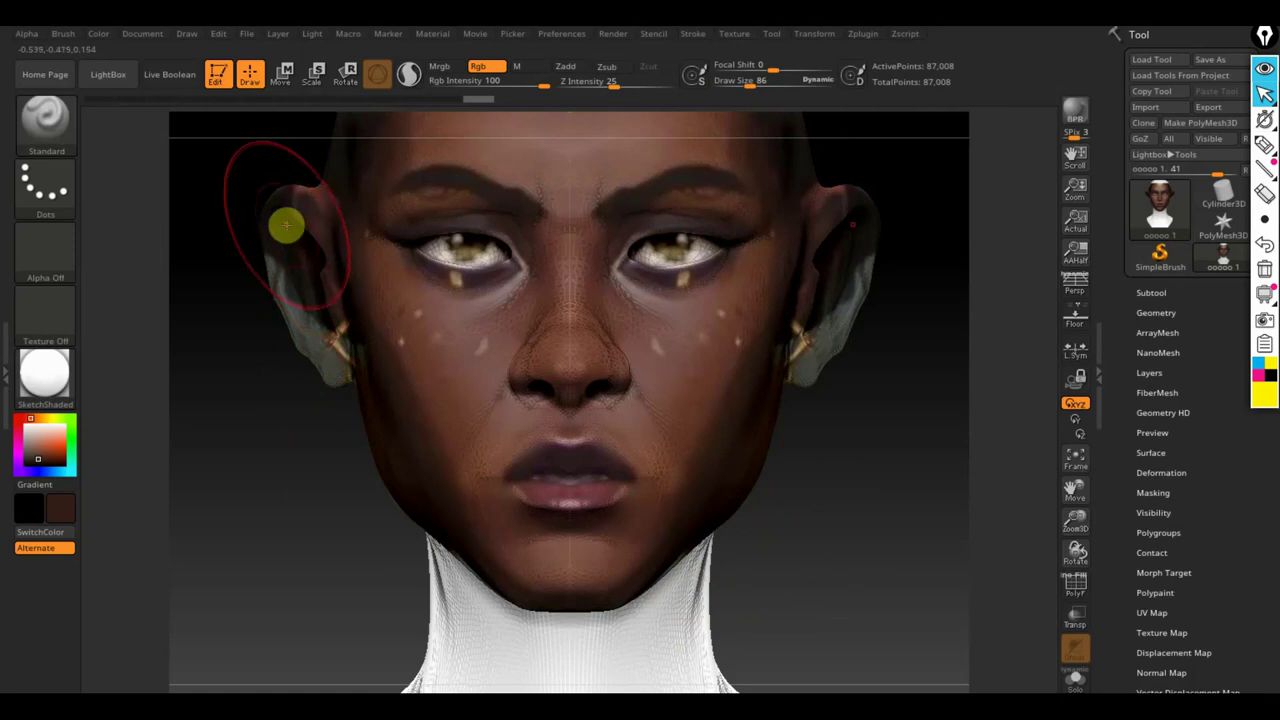
mouse_move(297, 209)
left_mouse_down()
mouse_move(280, 296)
mouse_move(286, 217)
mouse_move(274, 234)
mouse_move(297, 331)
mouse_move(323, 366)
left_mouse_up()
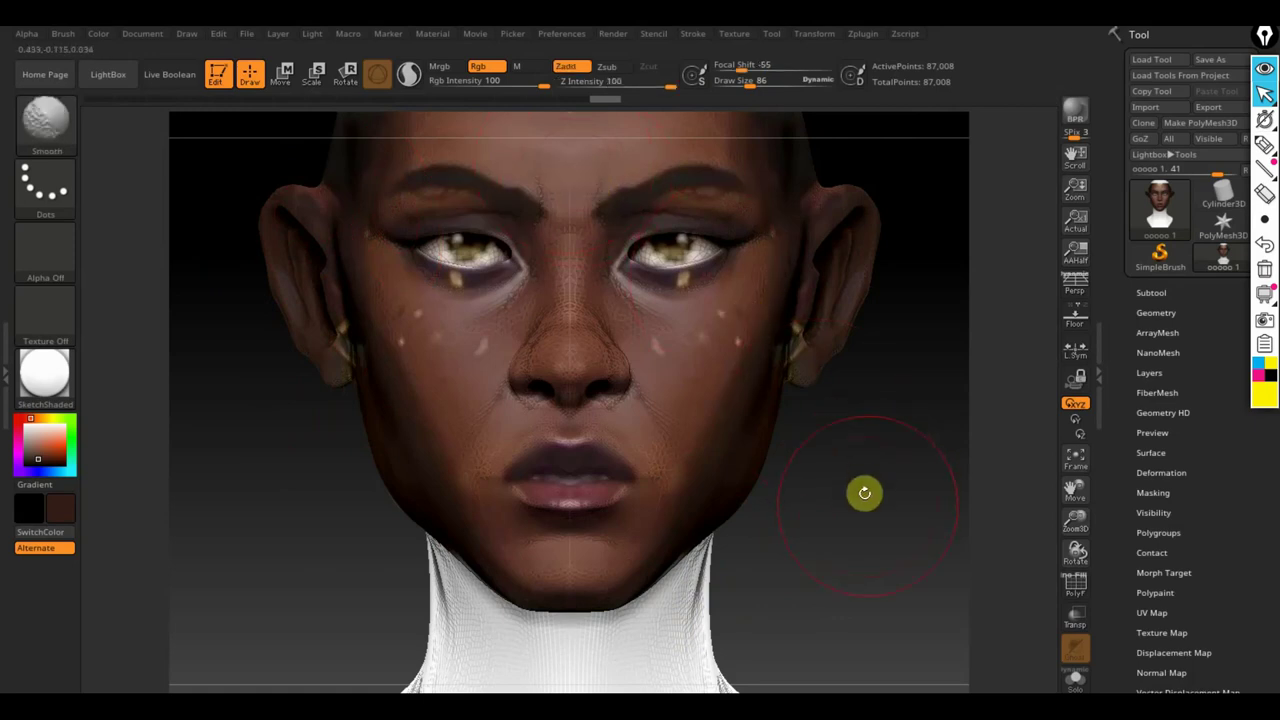
left_click_drag(814, 466, 891, 603, "alt")
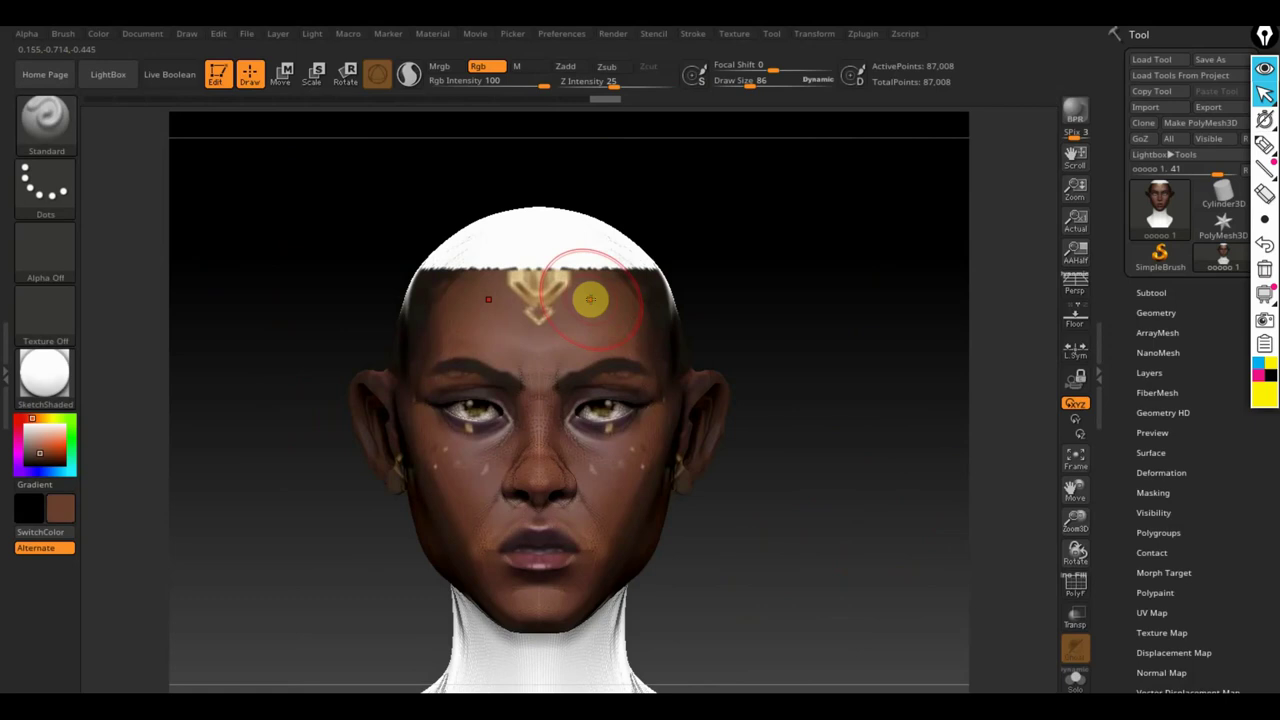
mouse_move(590, 299)
left_mouse_down()
mouse_move(537, 286)
mouse_move(491, 246)
mouse_move(549, 200)
mouse_move(397, 249)
mouse_move(549, 214)
mouse_move(678, 269)
mouse_move(783, 294)
mouse_move(723, 289)
mouse_move(714, 342)
left_mouse_up()
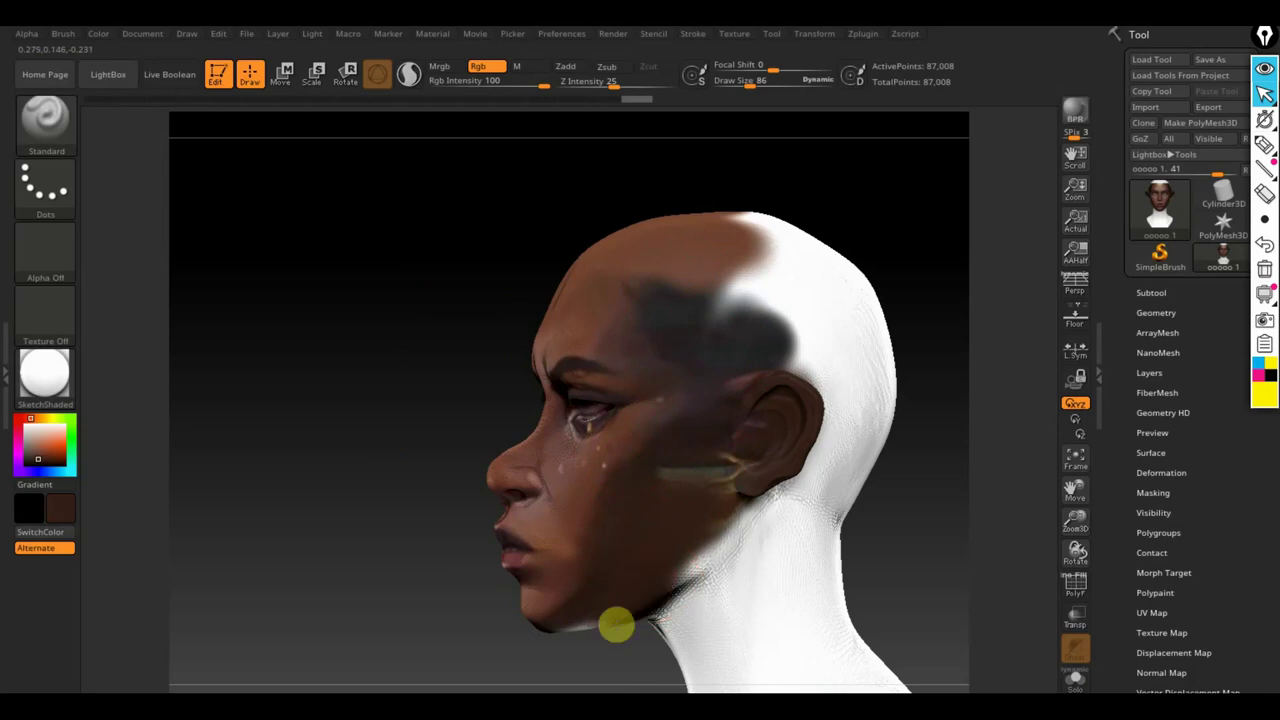
Step: Paint the neck brown, then softly lighten the cheek with a lighter brown at Rgb Intensity 5
mouse_move(580, 643)
left_mouse_down()
mouse_move(754, 523)
mouse_move(686, 614)
mouse_move(827, 533)
left_mouse_up()
key("c")
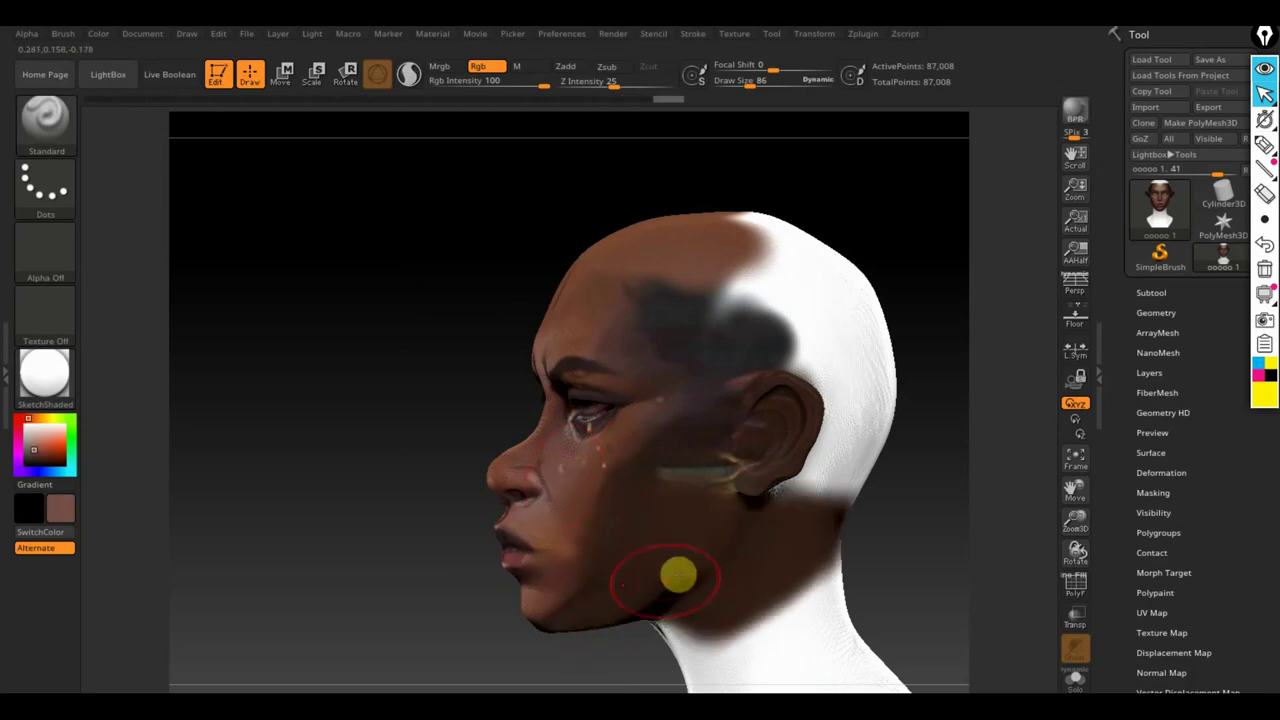
left_click_drag(538, 85, 504, 88)
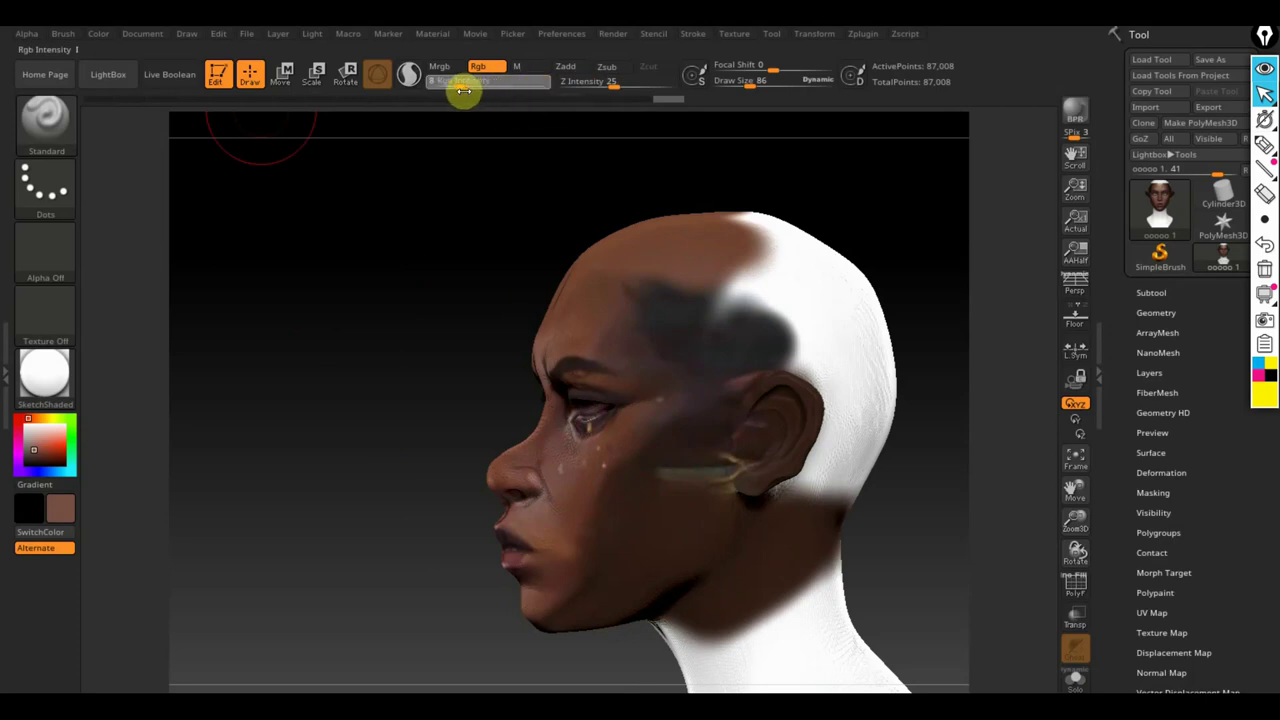
left_click_drag(464, 90, 450, 88)
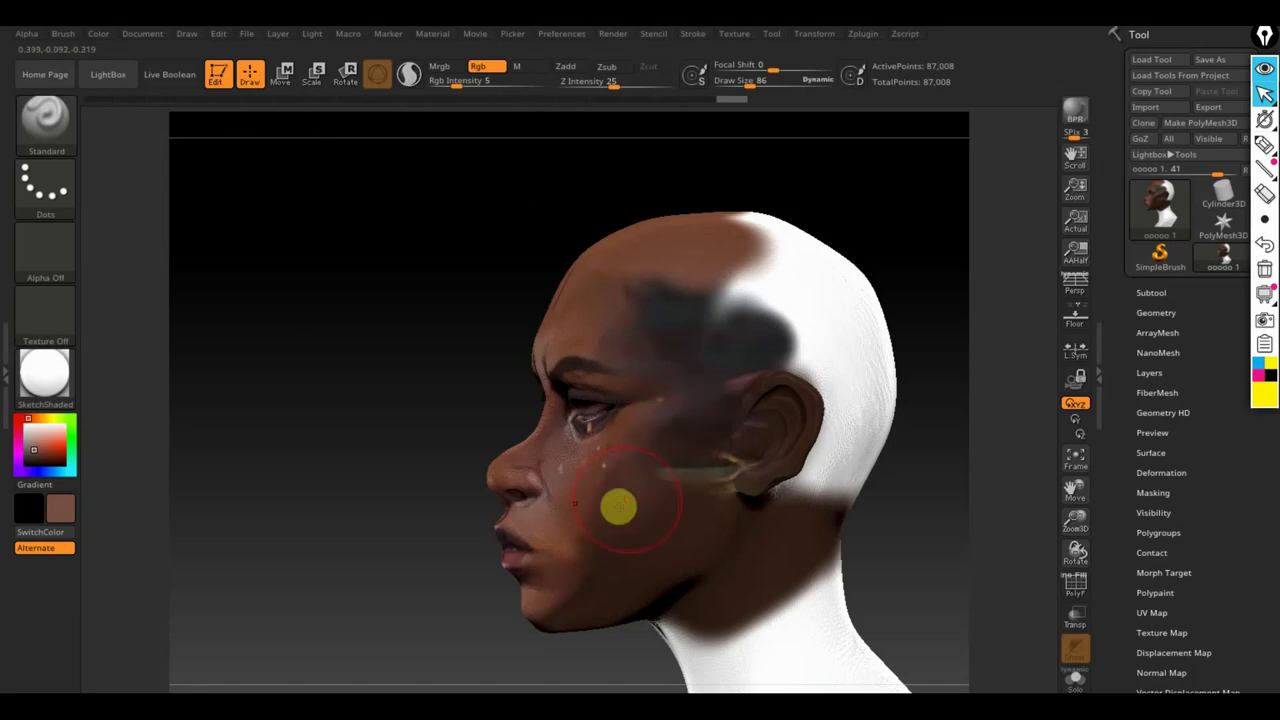
mouse_move(619, 507)
left_mouse_down()
mouse_move(705, 460)
mouse_move(697, 488)
mouse_move(656, 514)
mouse_move(596, 600)
mouse_move(551, 634)
mouse_move(611, 506)
mouse_move(584, 503)
mouse_move(591, 491)
left_mouse_up()
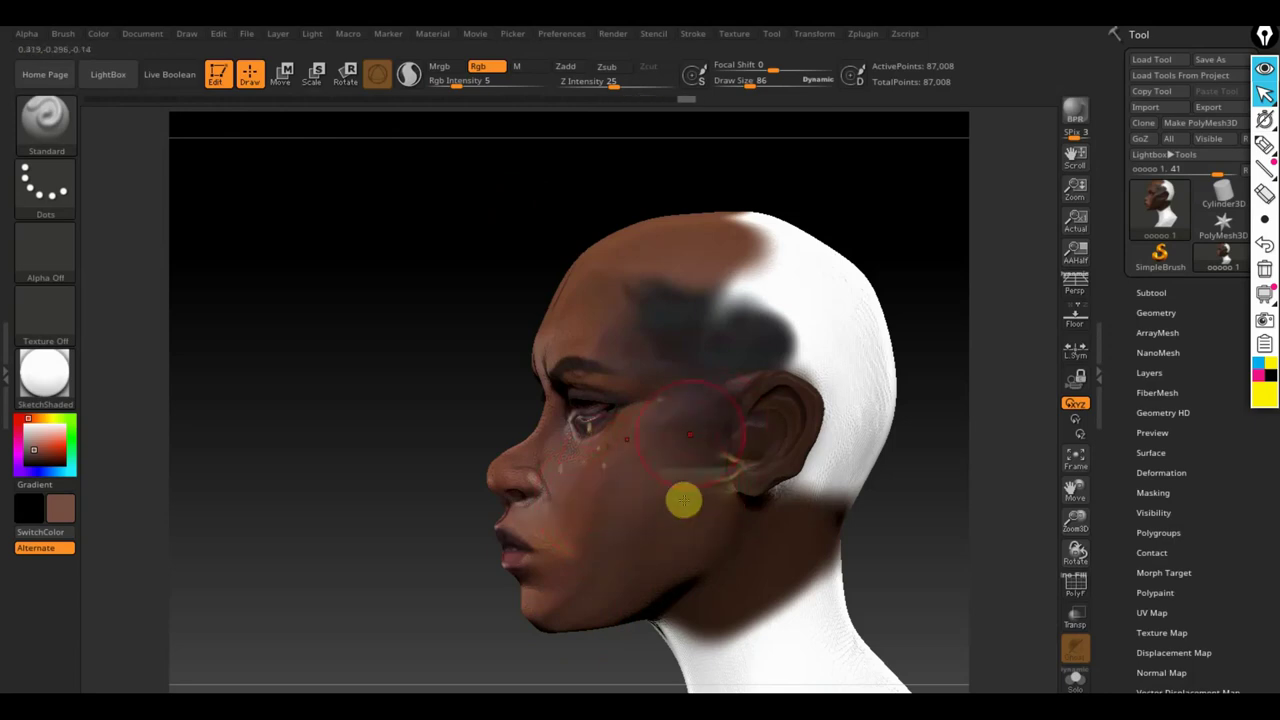
left_click_drag(662, 369, 667, 344)
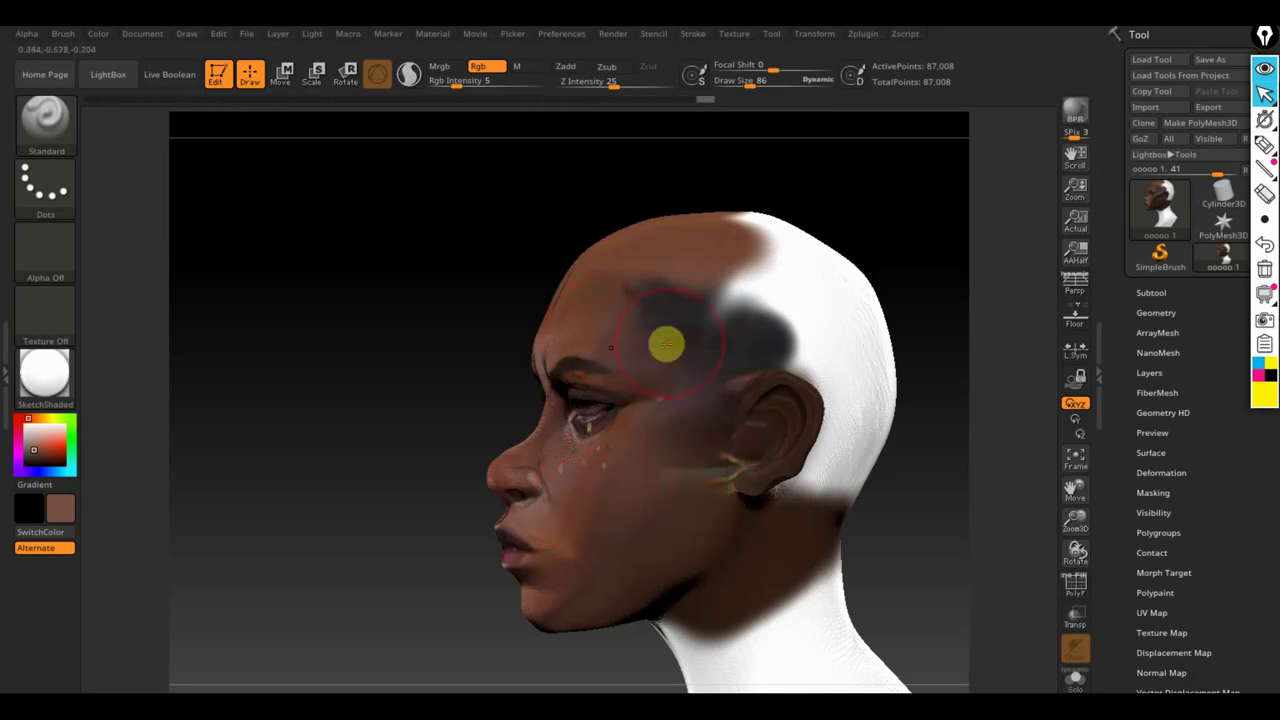
key("ctrl+z")
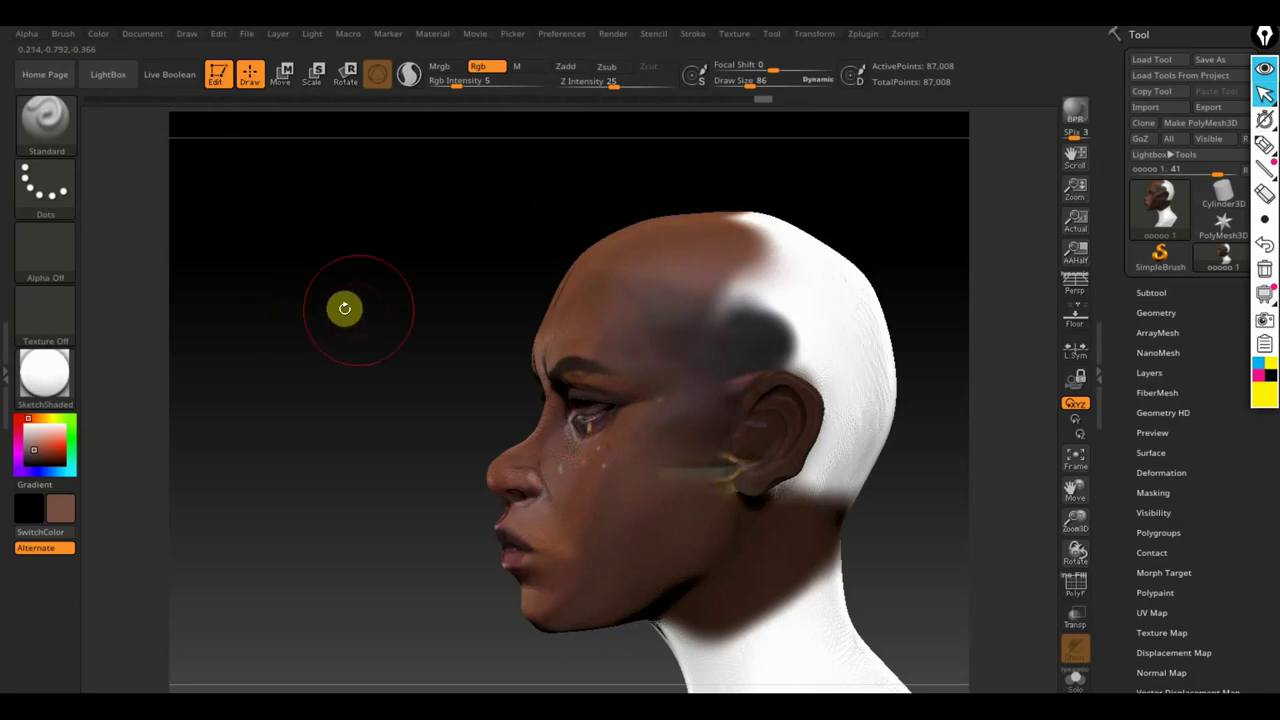
mouse_move(489, 309)
left_mouse_down()
mouse_move(331, 320)
mouse_move(400, 309)
mouse_move(386, 317)
left_mouse_up()
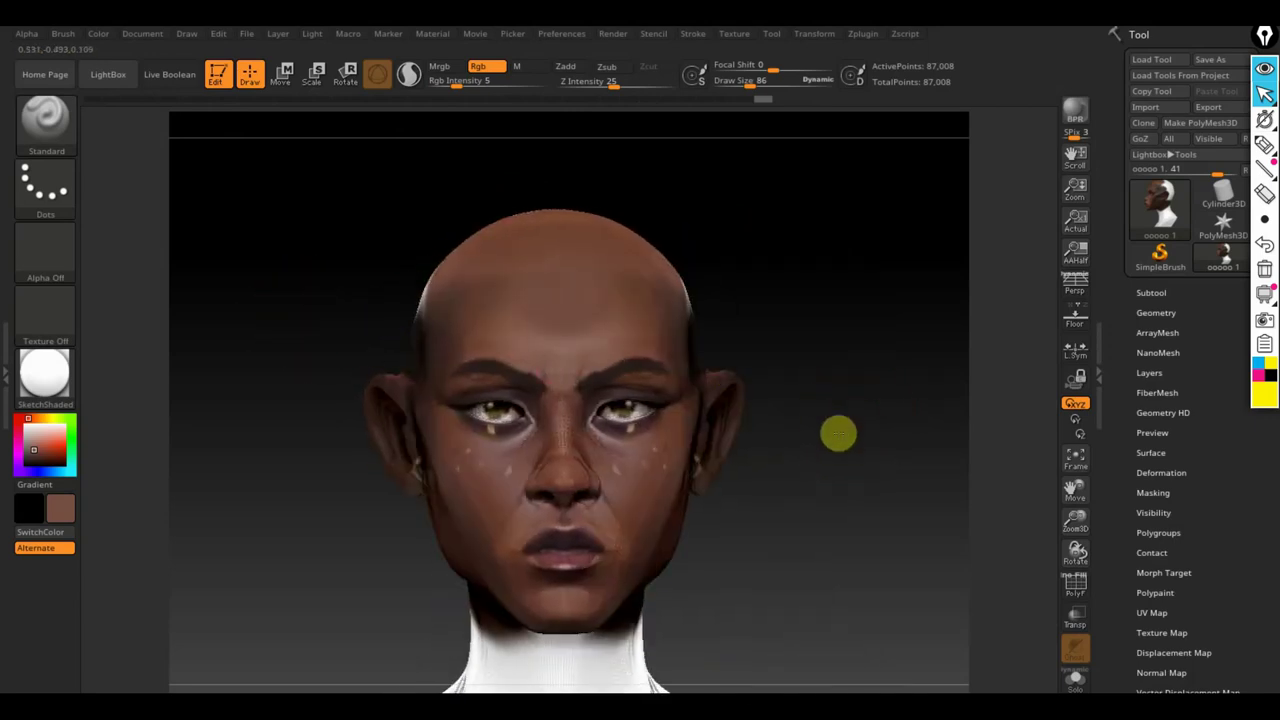
mouse_move(838, 432)
left_mouse_down()
mouse_move(934, 548)
mouse_move(735, 450)
left_mouse_up()
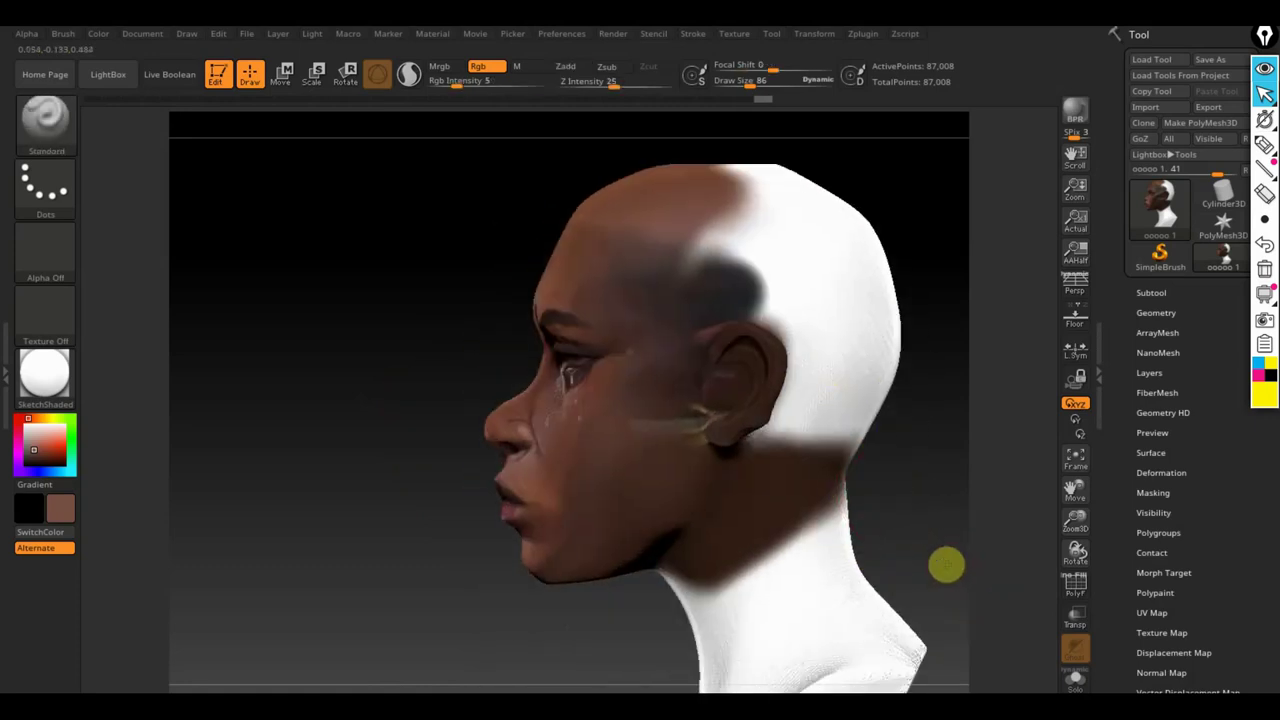
Step: Sample a darker brown at higher intensity and paint the upper back of the head
key("c")
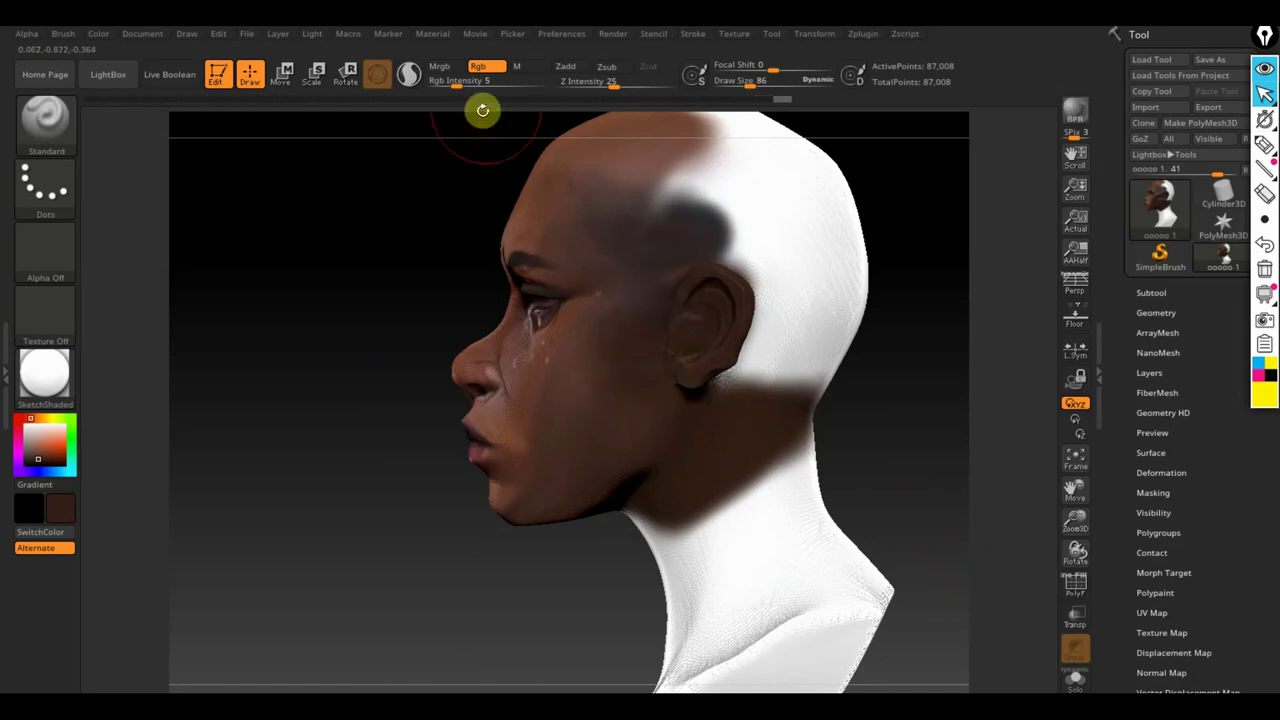
left_click_drag(457, 80, 543, 88)
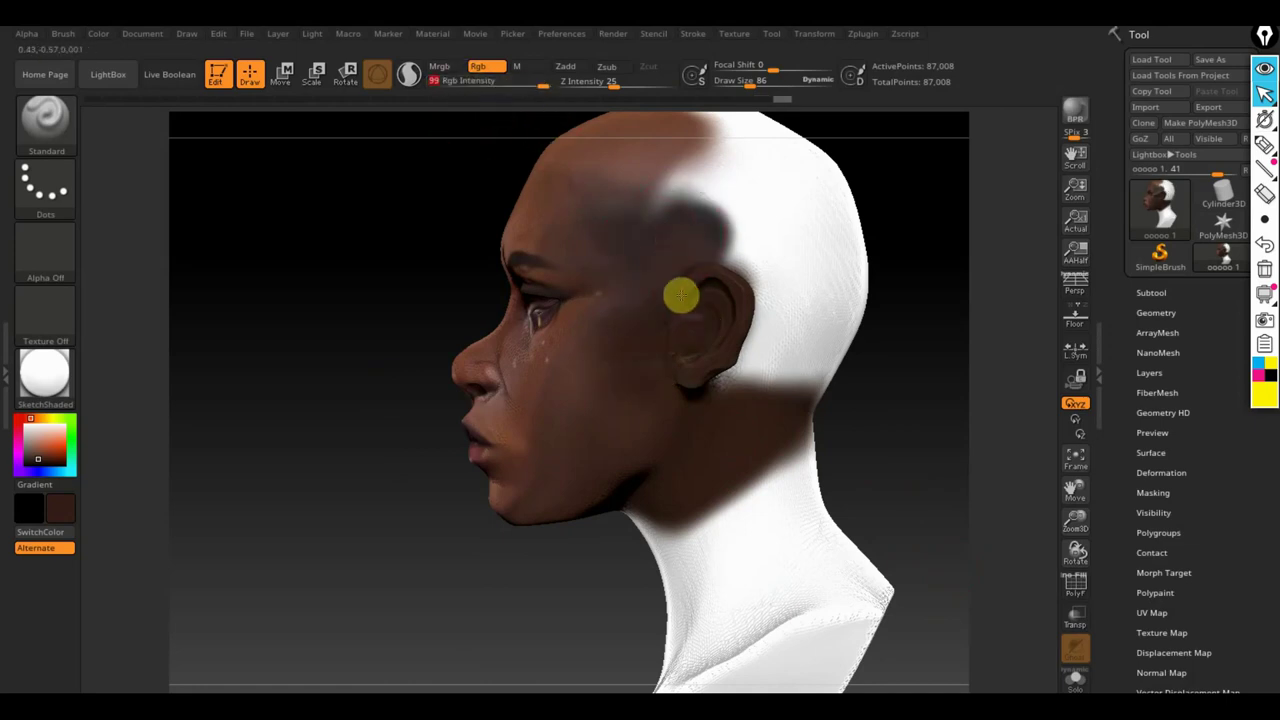
mouse_move(731, 326)
left_mouse_down()
mouse_move(700, 197)
mouse_move(743, 149)
mouse_move(809, 163)
mouse_move(780, 127)
mouse_move(786, 294)
mouse_move(783, 237)
mouse_move(863, 246)
mouse_move(768, 338)
mouse_move(769, 537)
mouse_move(843, 577)
mouse_move(829, 540)
left_mouse_up()
left_click_drag(749, 88, 753, 89)
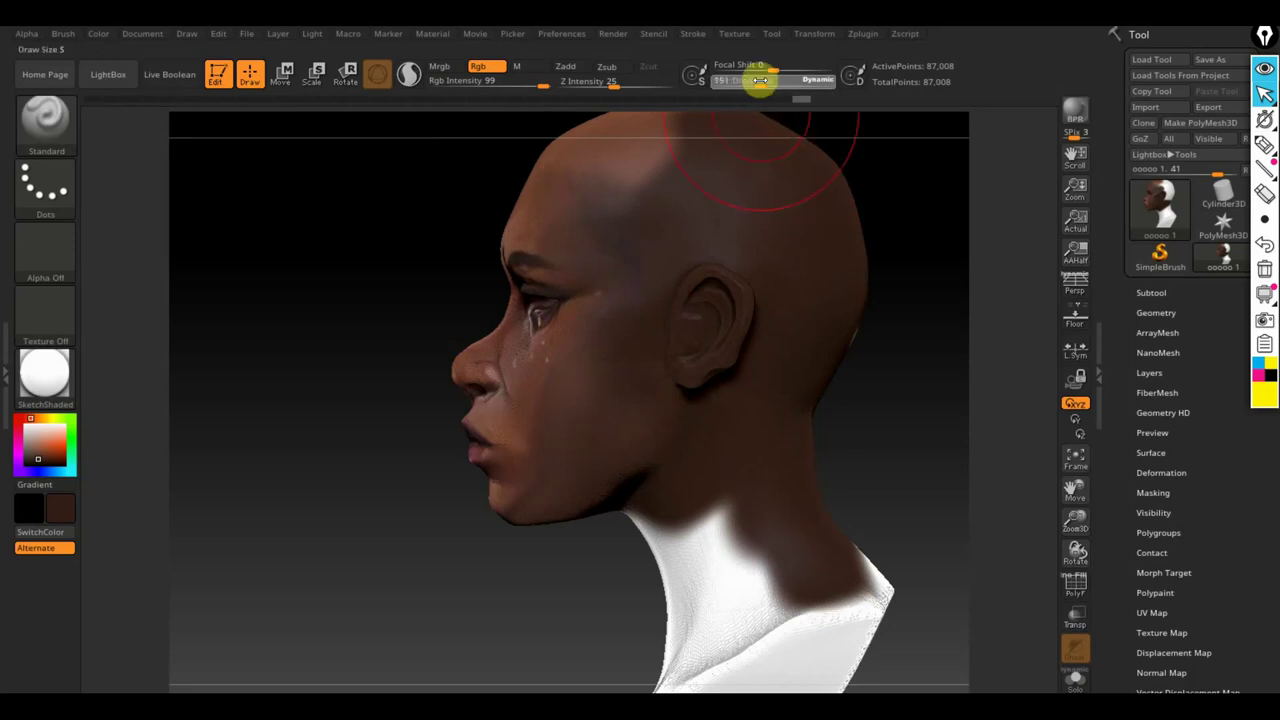
Step: Paint the neck front, back edge and base brown, then review the whole bust
mouse_move(770, 520)
left_mouse_down()
mouse_move(646, 563)
mouse_move(695, 690)
left_mouse_up()
left_click_drag(889, 598, 871, 476)
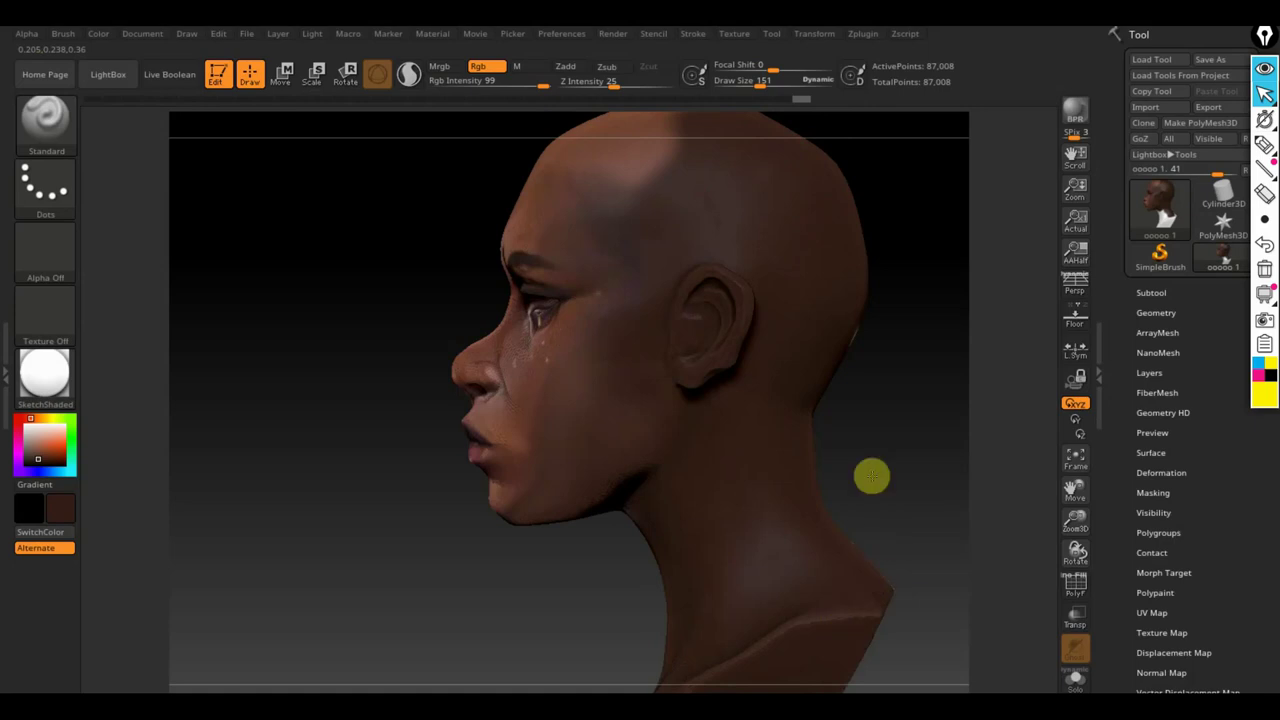
left_click_drag(949, 434, 943, 429)
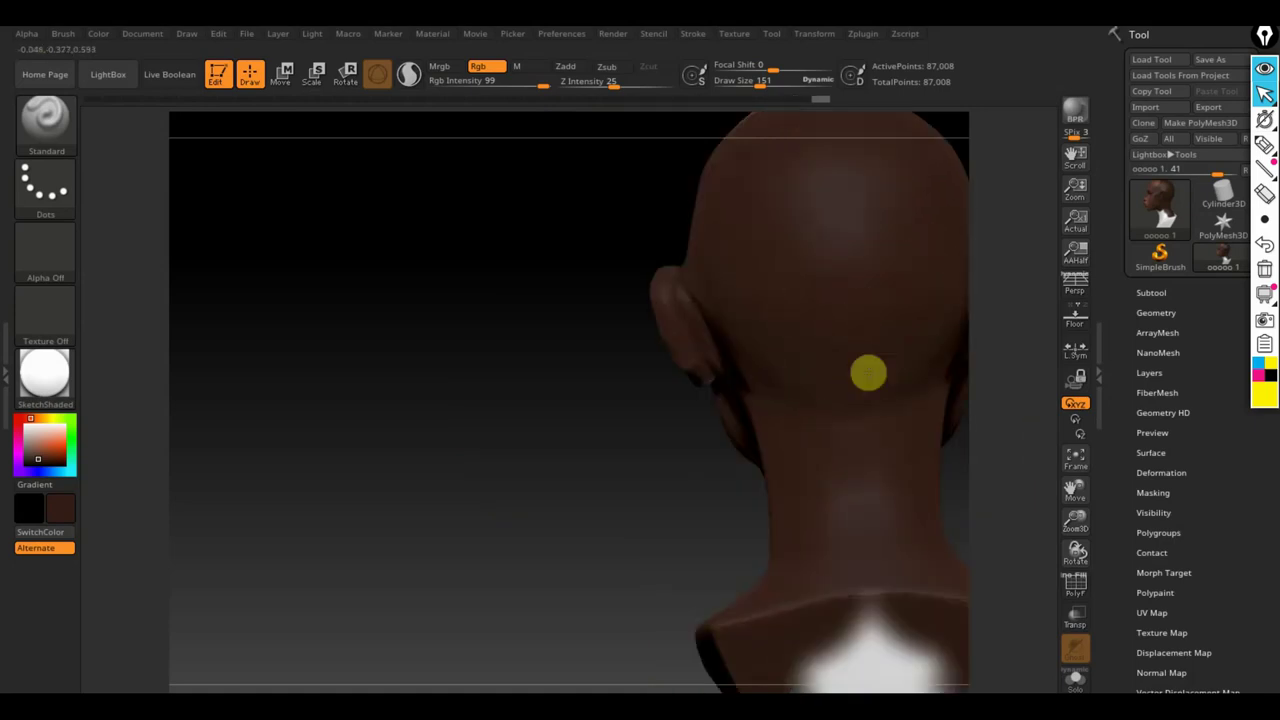
mouse_move(875, 627)
left_mouse_down()
mouse_move(794, 680)
mouse_move(509, 609)
mouse_move(686, 606)
mouse_move(654, 611)
mouse_move(662, 619)
mouse_move(389, 474)
left_mouse_up()
key("shift")
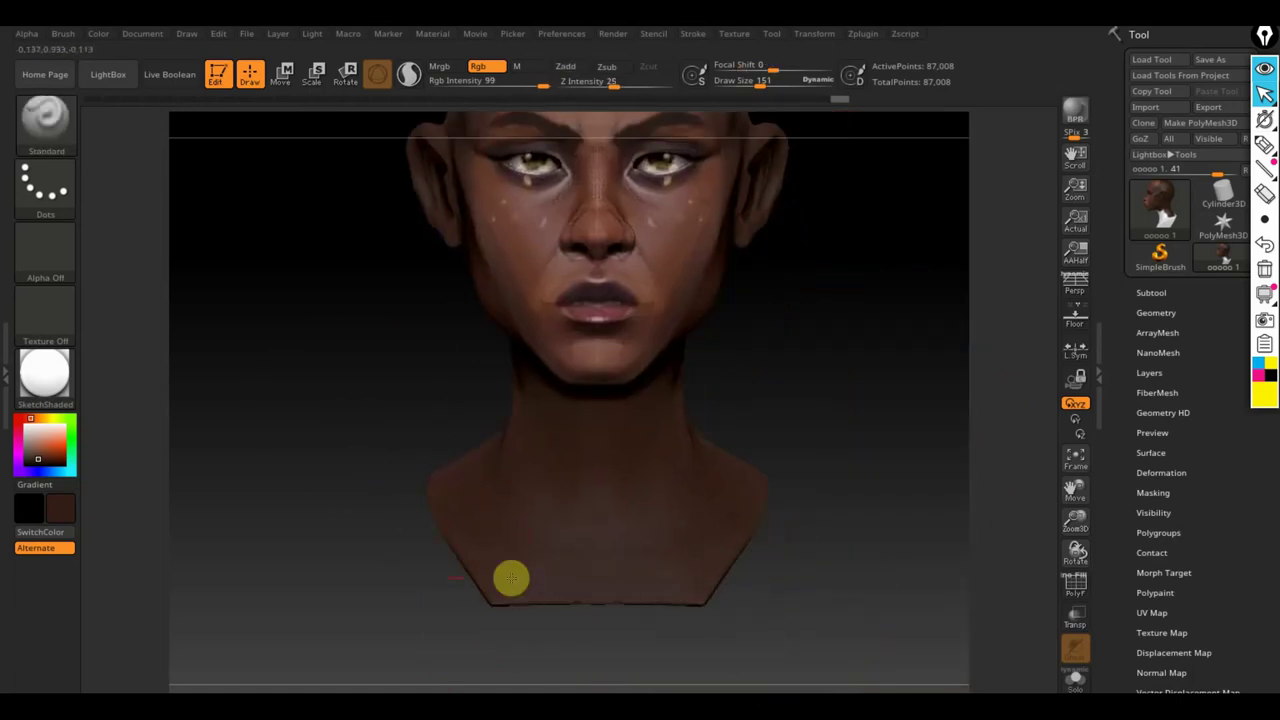
left_click_drag(837, 560, 816, 473, "alt")
left_click_drag(686, 266, 873, 350)
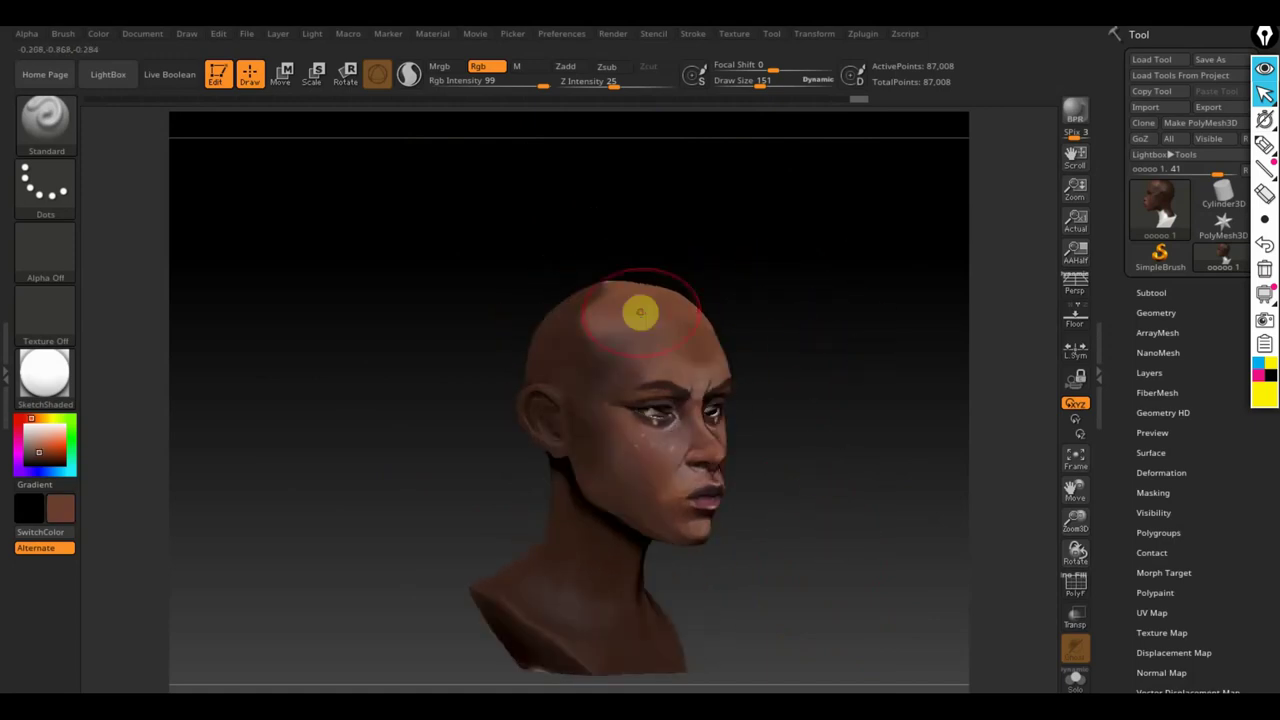
Step: Darken the top of the head, then pick a lighter orange-brown at Rgb Intensity 5
mouse_move(640, 313)
left_mouse_down()
mouse_move(645, 336)
mouse_move(614, 309)
mouse_move(617, 361)
left_mouse_up()
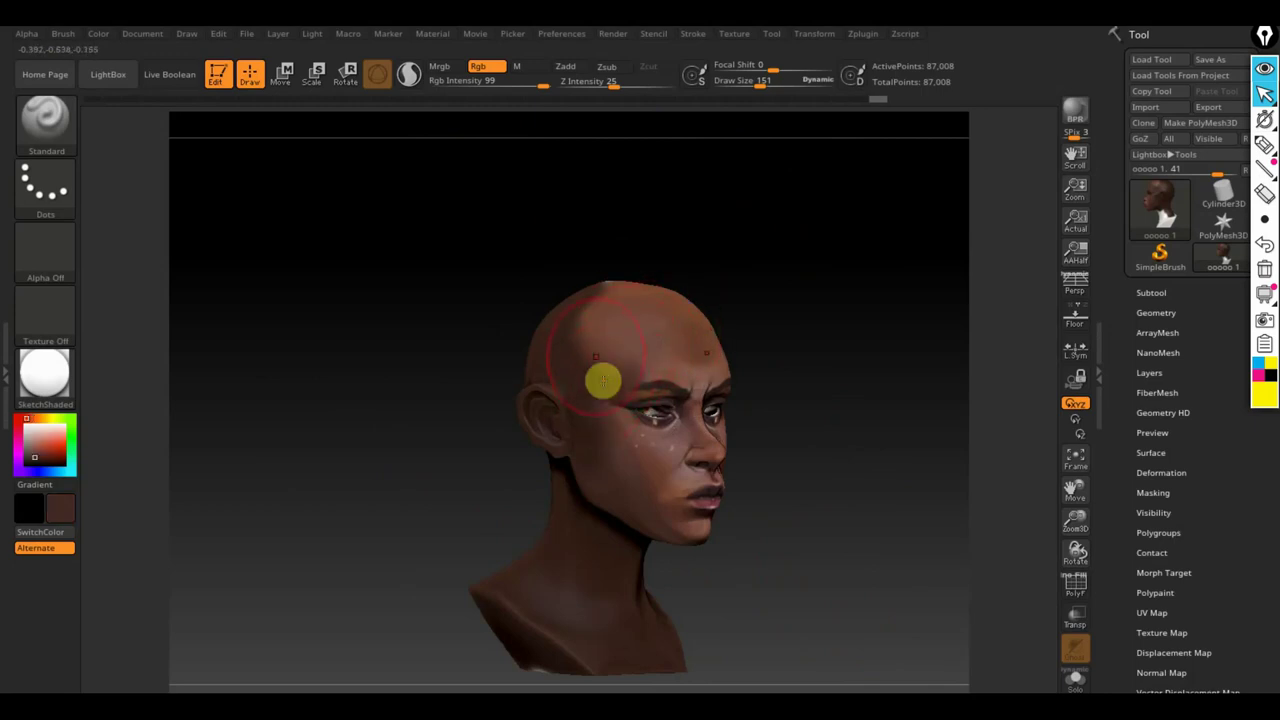
key("c")
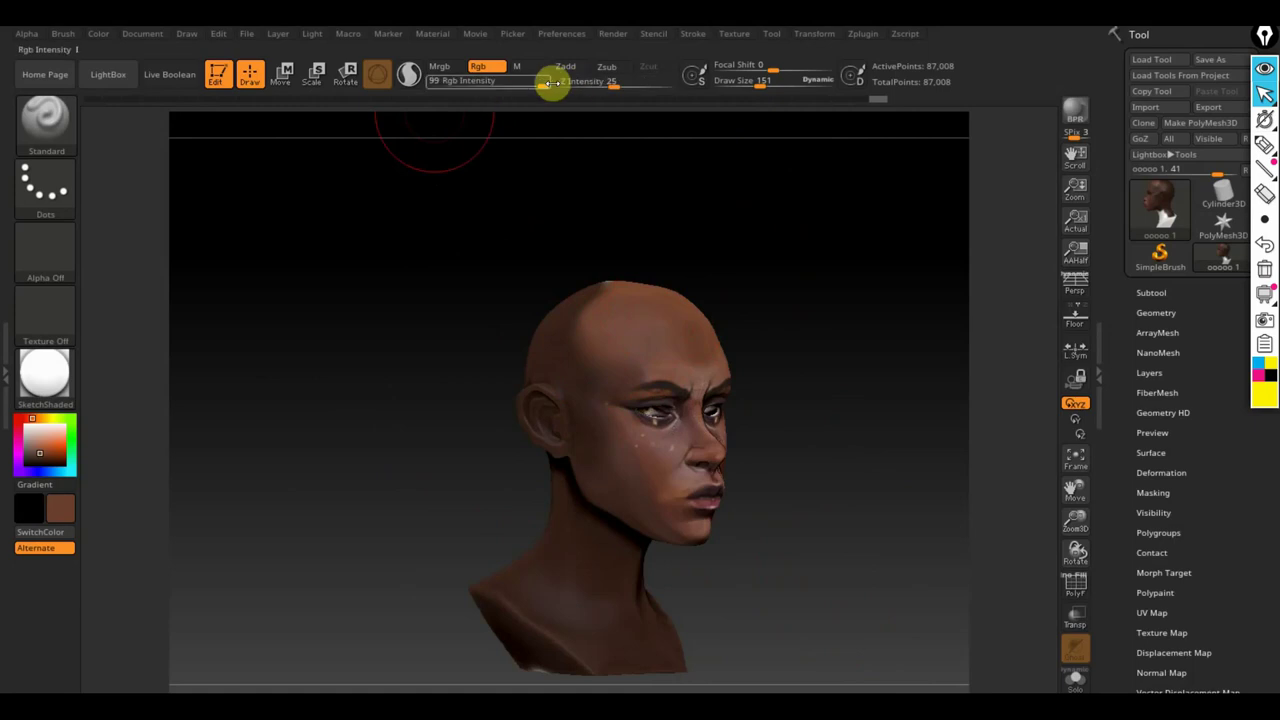
mouse_move(552, 84)
left_mouse_down()
mouse_move(490, 87)
mouse_move(840, 291)
left_mouse_up()
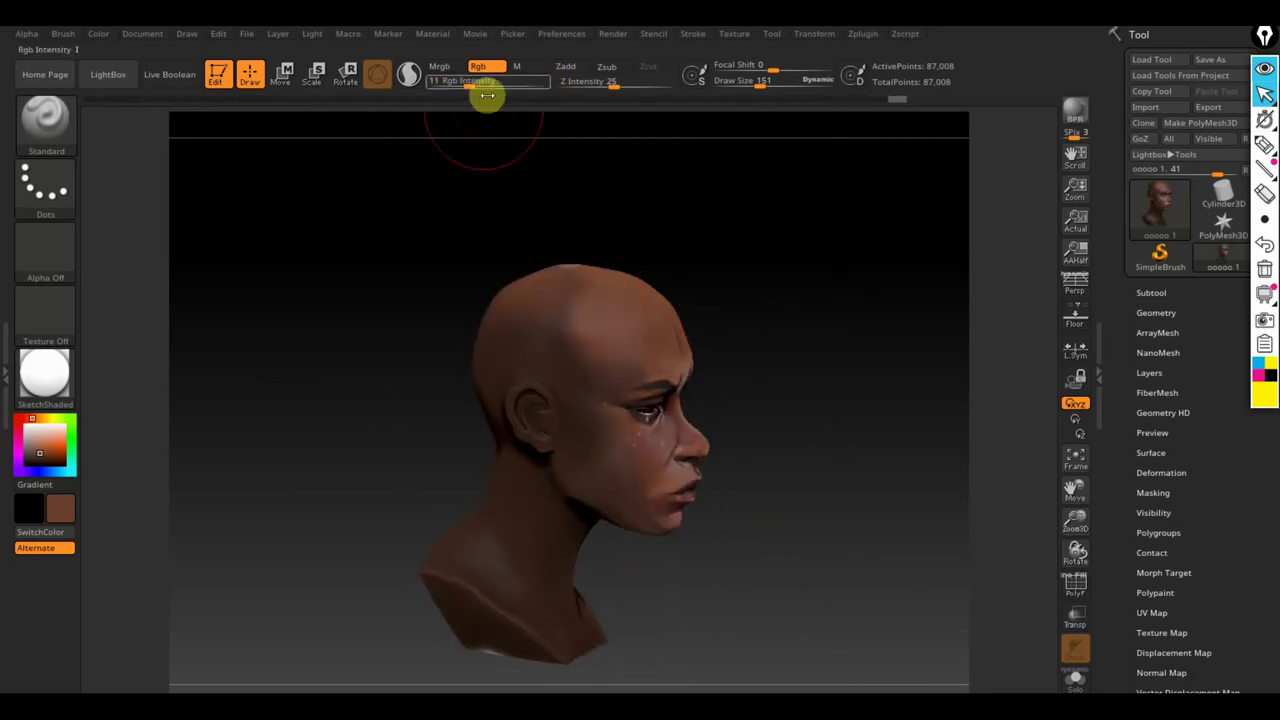
left_click_drag(484, 86, 446, 84)
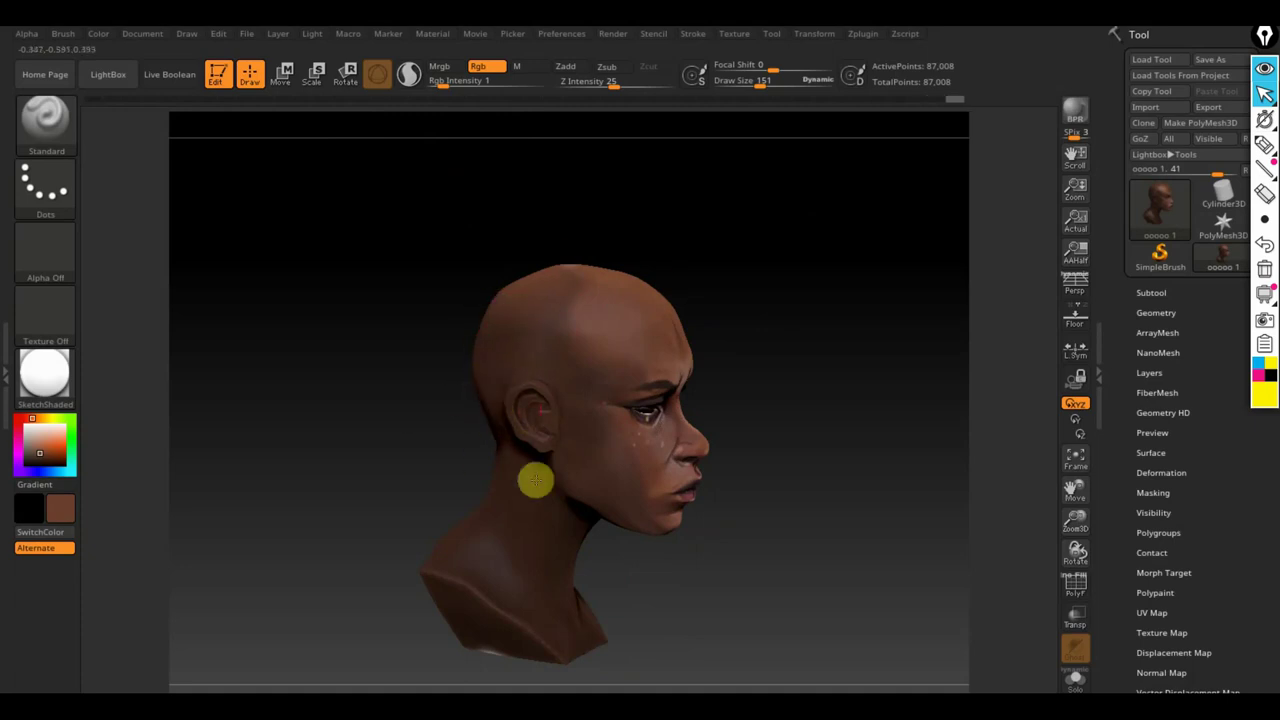
left_click(452, 84)
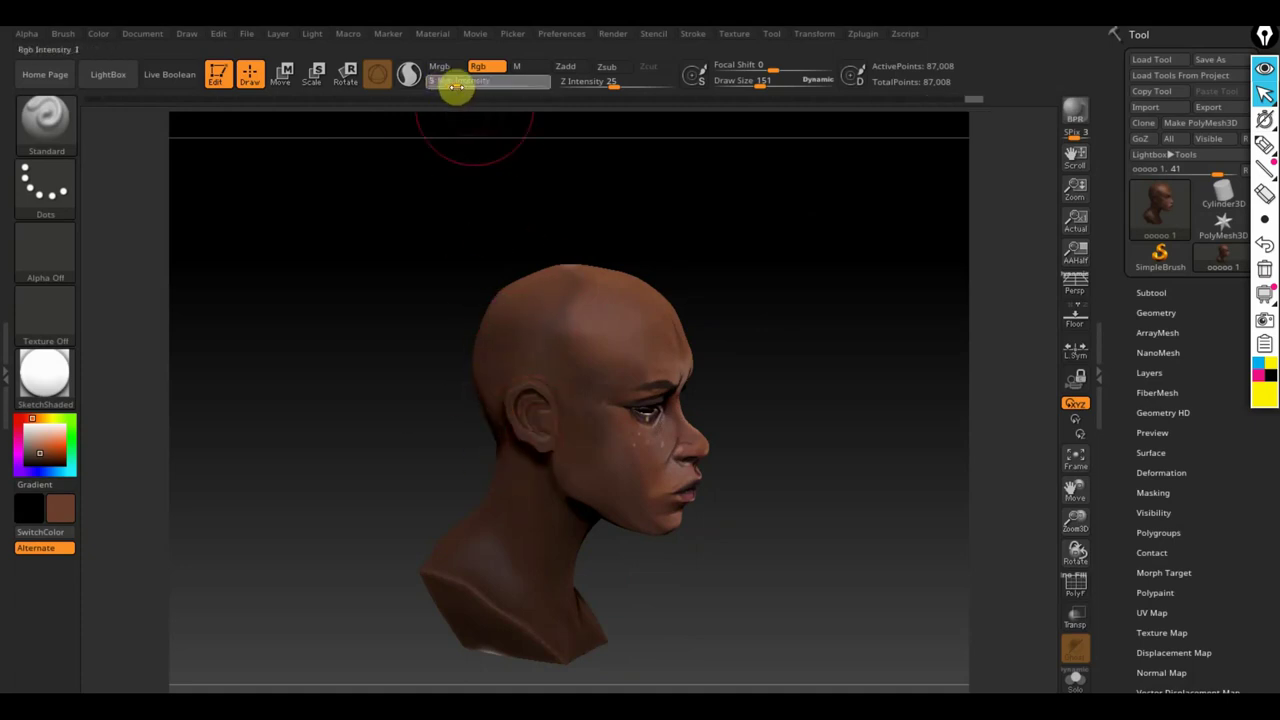
key("Return")
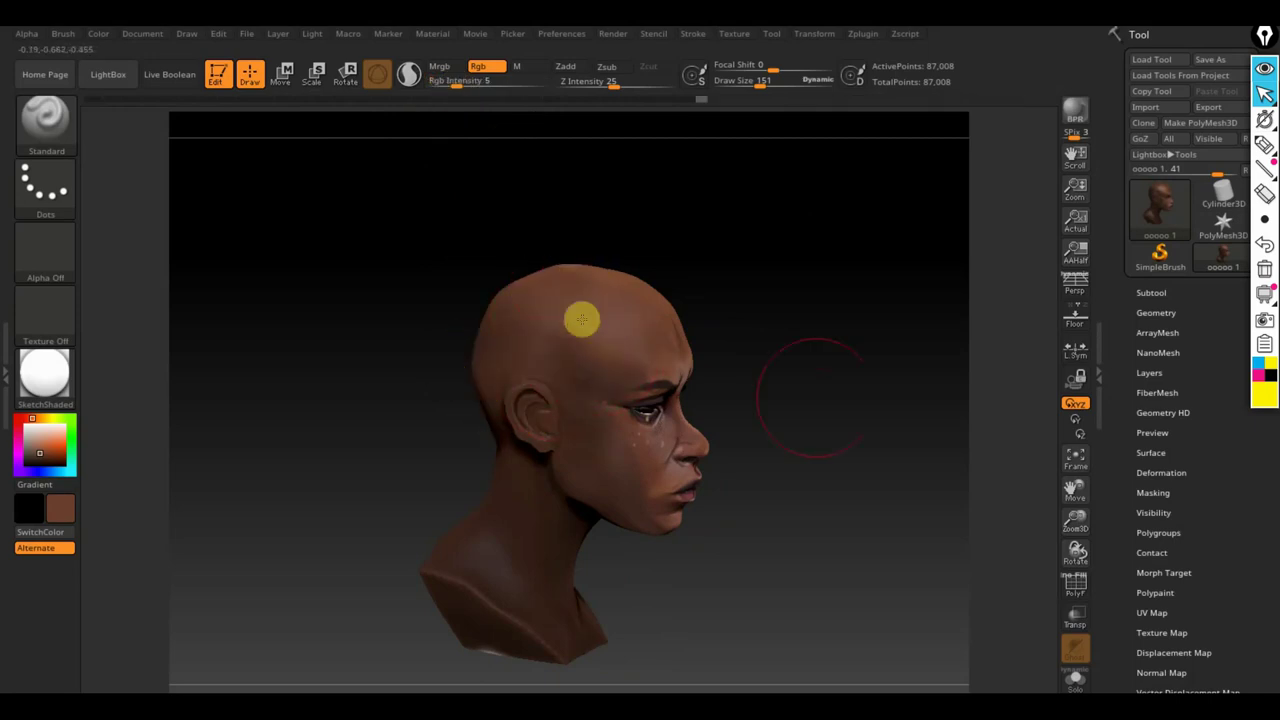
Step: Softly tint the neck below the ear and the shoulder, checking all sides
mouse_move(825, 389)
left_mouse_down()
mouse_move(764, 358)
mouse_move(647, 331)
left_mouse_up()
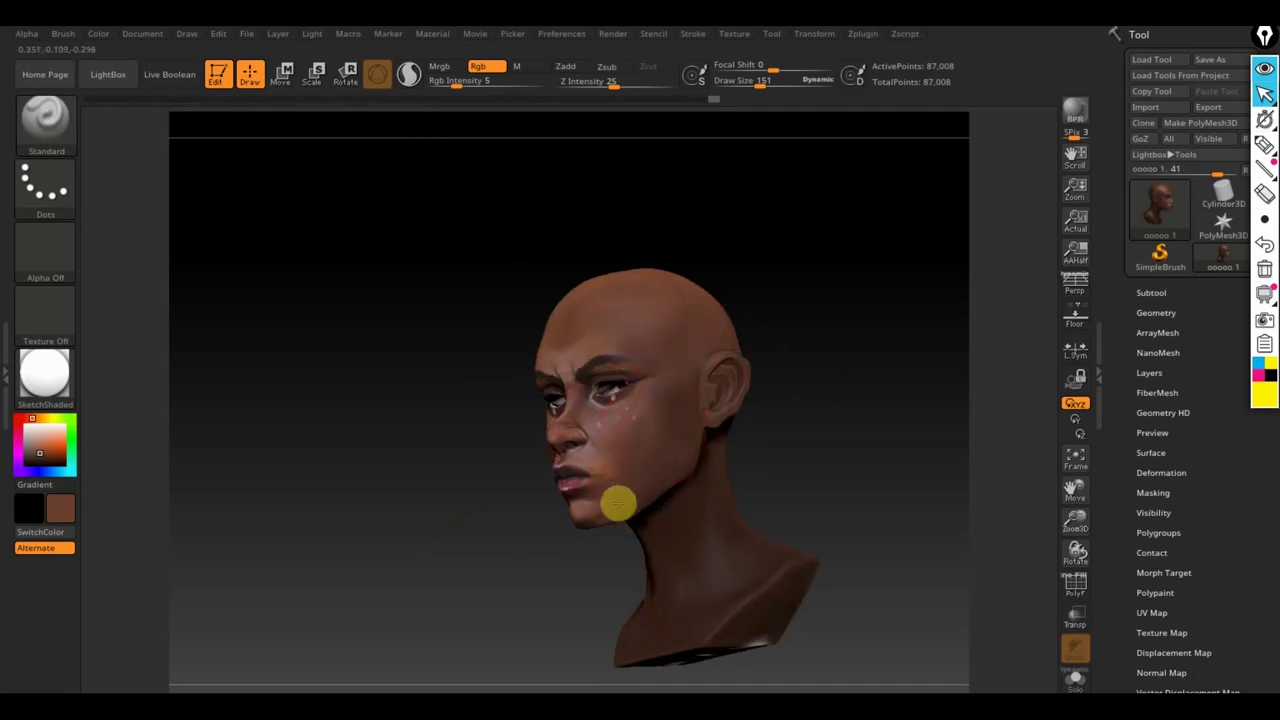
left_click_drag(714, 500, 712, 483)
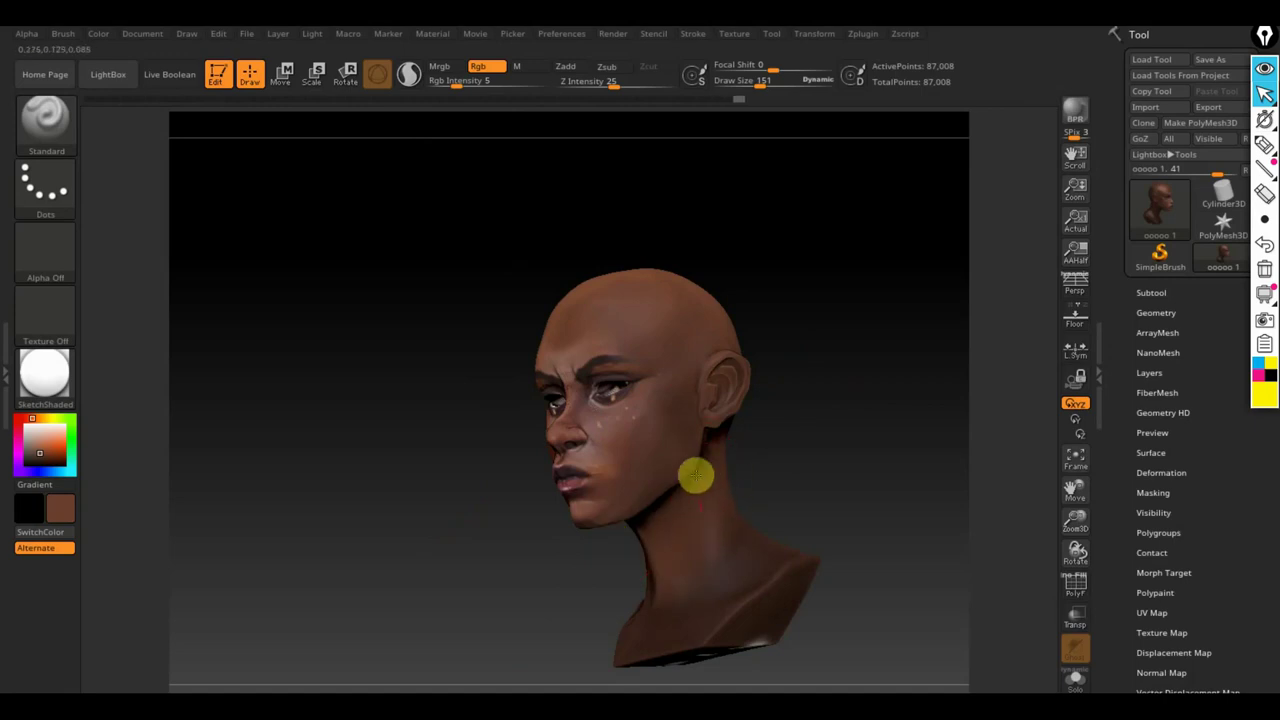
left_click(806, 598)
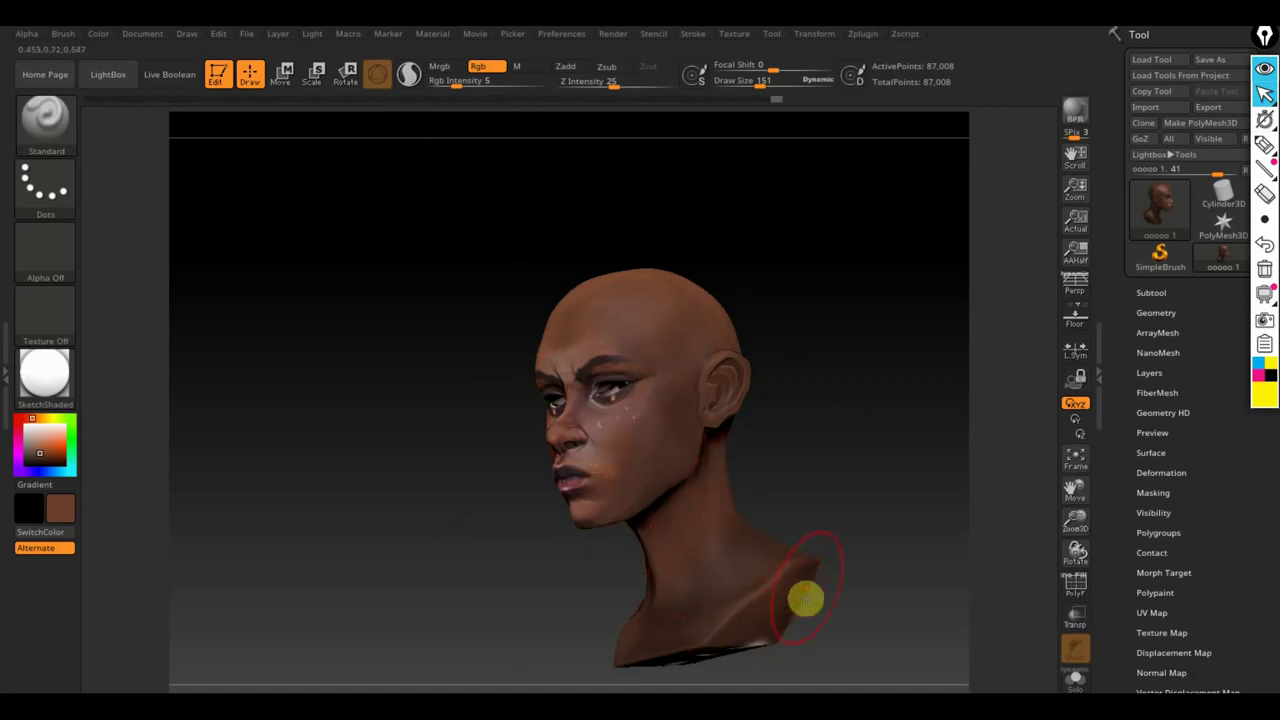
left_click_drag(837, 526, 896, 504)
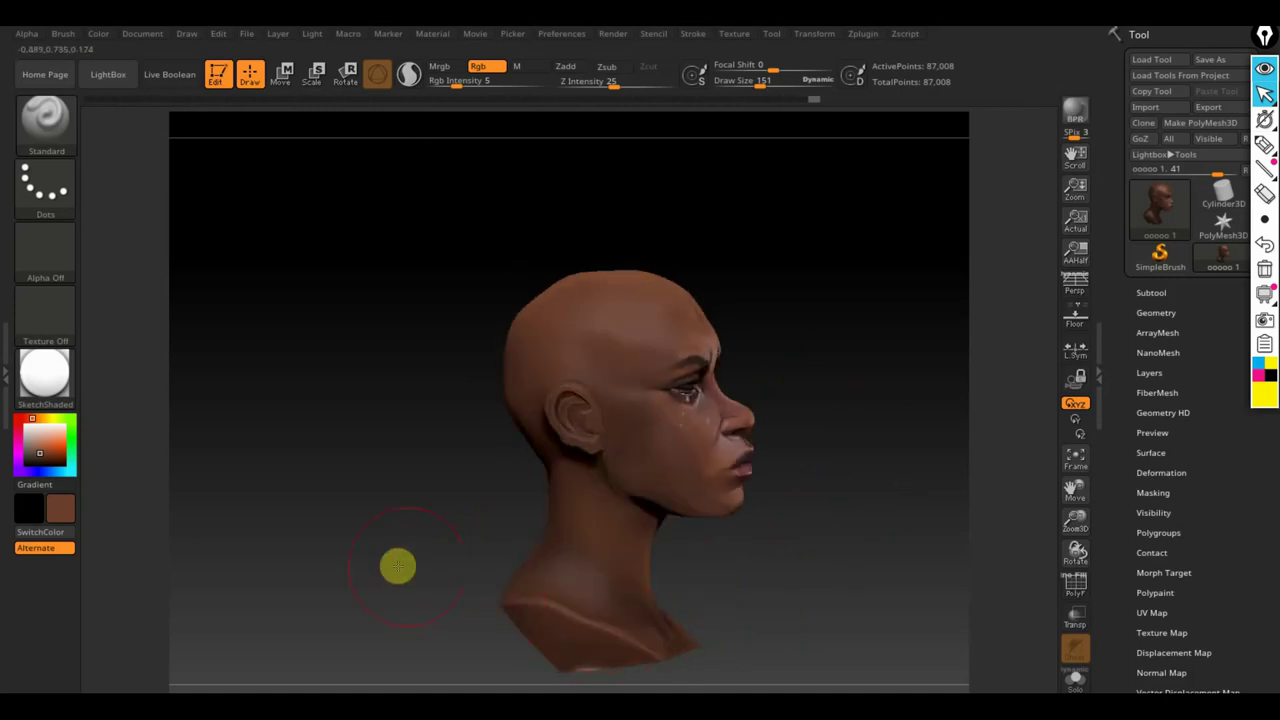
left_click_drag(397, 566, 523, 586)
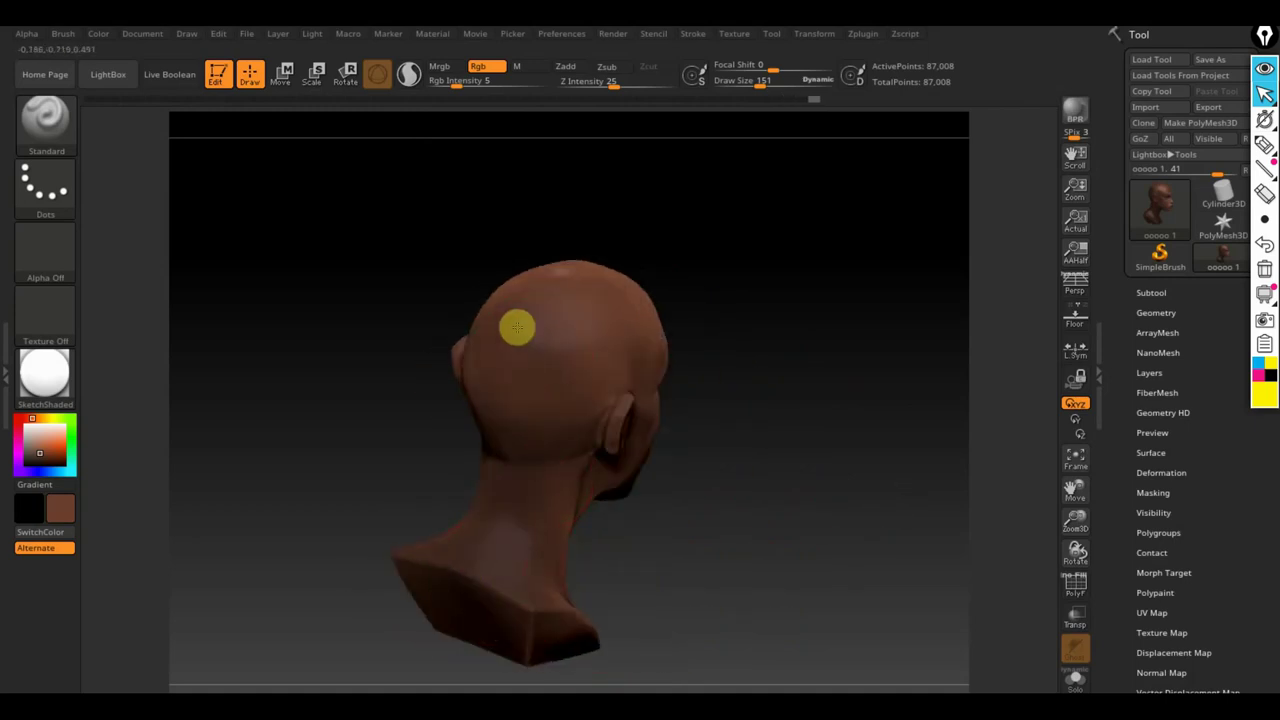
mouse_move(517, 327)
left_mouse_down()
mouse_move(306, 391)
mouse_move(271, 380)
mouse_move(293, 431)
mouse_move(834, 426)
mouse_move(803, 429)
mouse_move(791, 356)
mouse_move(814, 426)
left_mouse_up()
Step: With a smaller brush, paint warm red on the right cheek, toward the chin, the mouth corner and beside the eye
left_click_drag(757, 80, 752, 84)
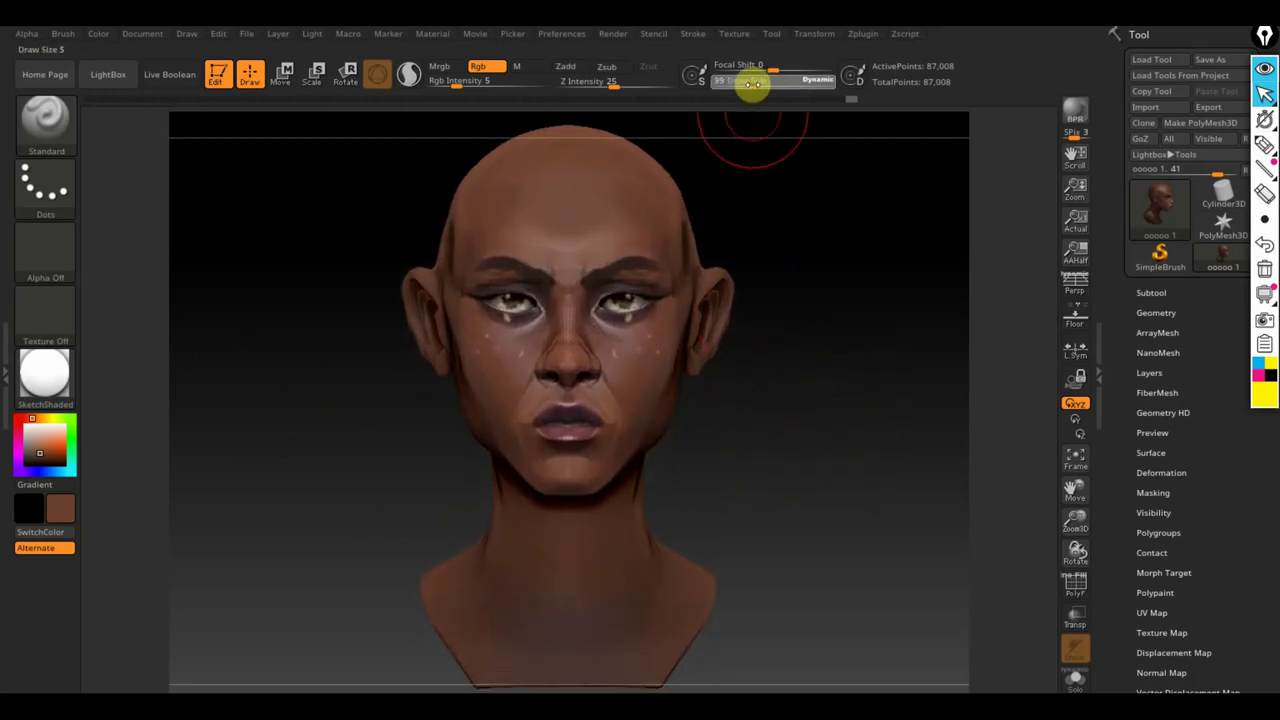
mouse_move(811, 423)
left_mouse_down()
mouse_move(806, 414)
mouse_move(816, 422)
left_mouse_up()
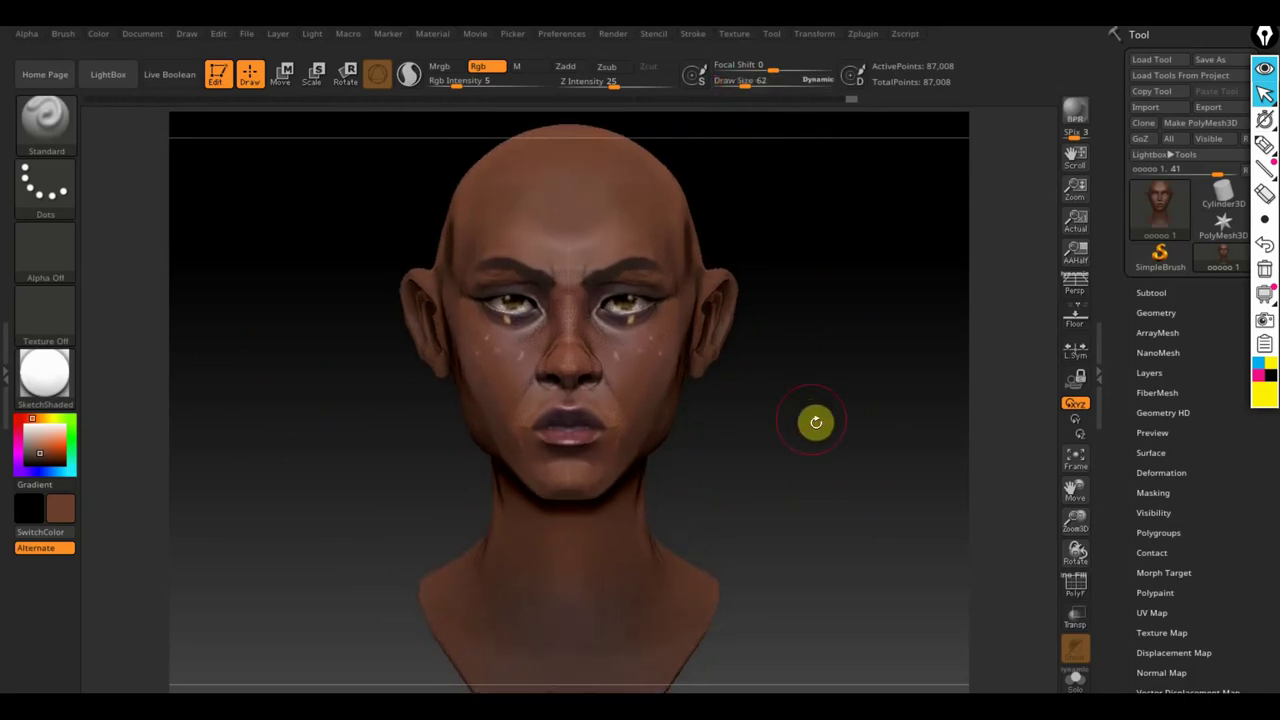
left_click(637, 379)
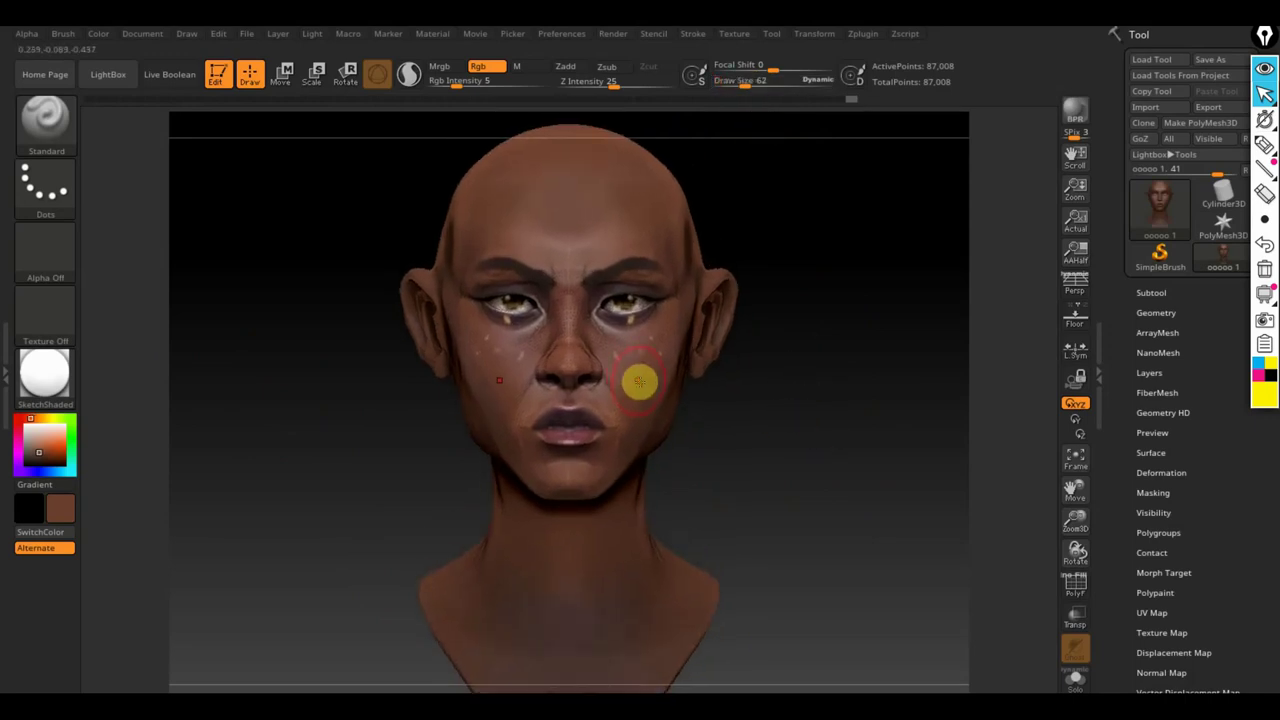
mouse_move(639, 381)
left_mouse_down()
mouse_move(634, 428)
mouse_move(641, 384)
left_mouse_up()
mouse_move(628, 436)
left_mouse_down()
mouse_move(581, 487)
mouse_move(655, 389)
left_mouse_up()
mouse_move(670, 328)
left_mouse_down()
mouse_move(646, 383)
mouse_move(604, 404)
mouse_move(651, 480)
mouse_move(621, 530)
left_mouse_up()
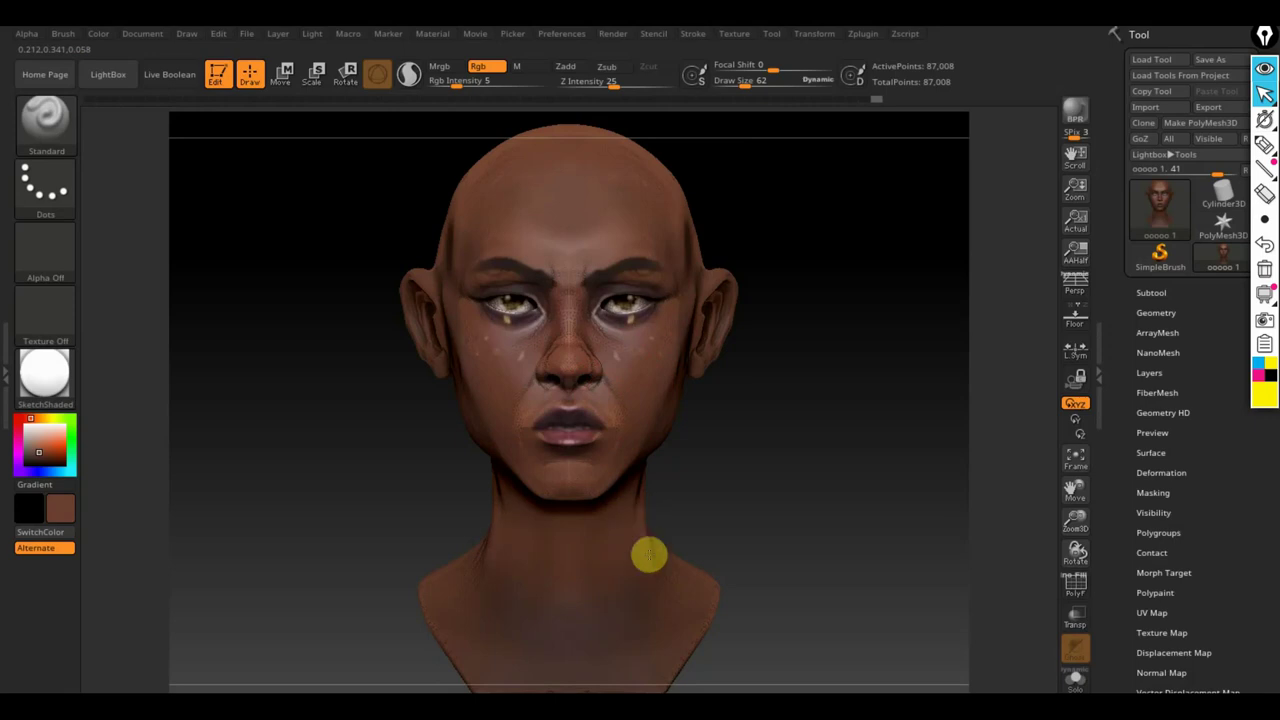
left_click_drag(731, 457, 694, 480)
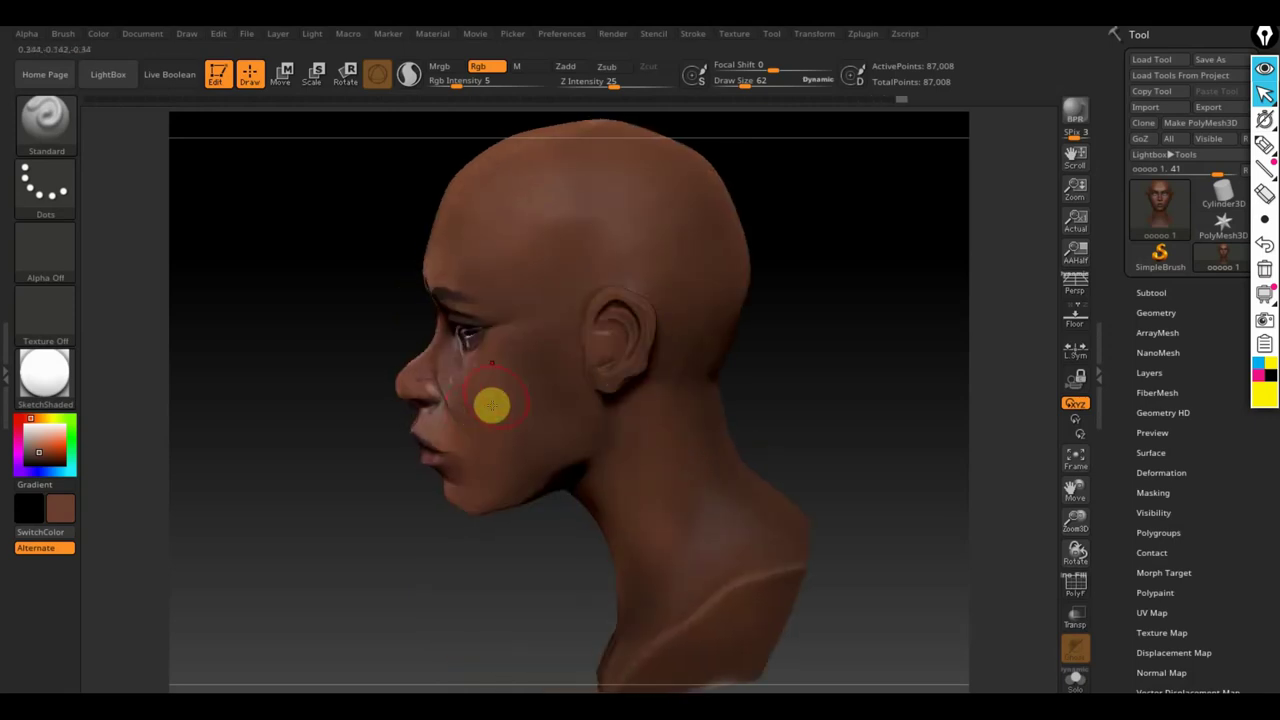
left_click(483, 355)
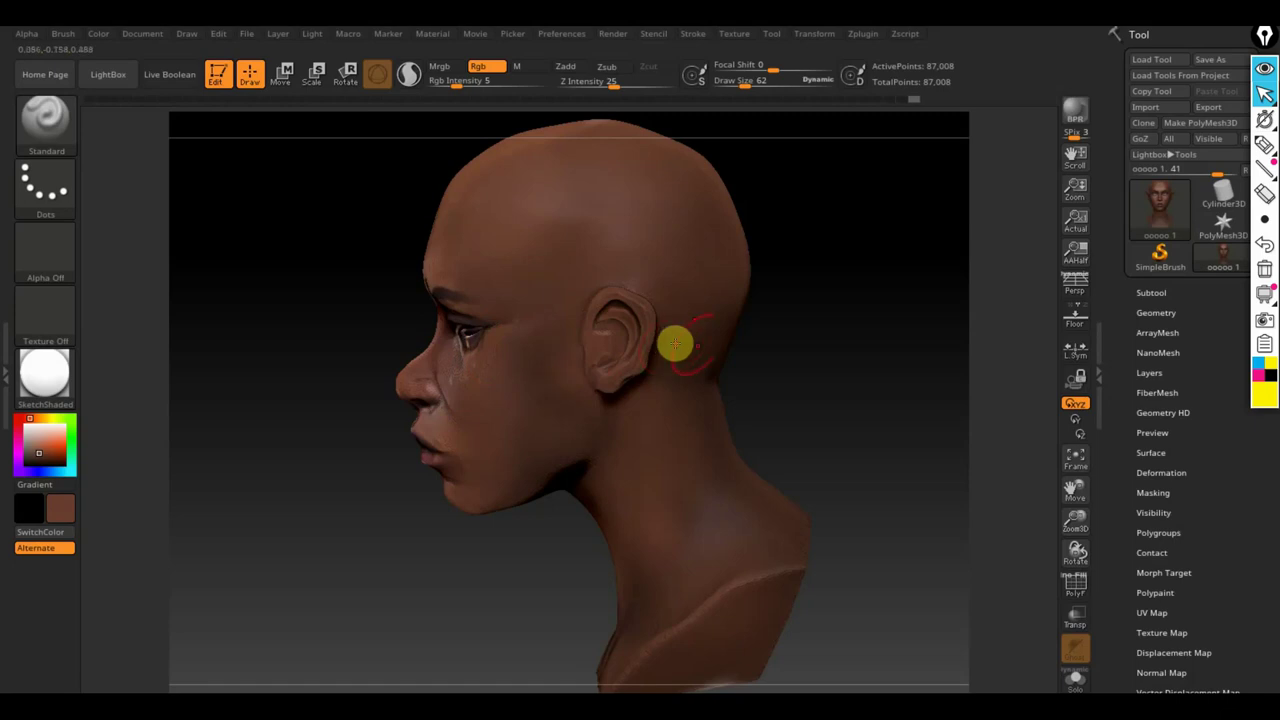
mouse_move(790, 344)
left_mouse_down()
mouse_move(811, 347)
mouse_move(847, 418)
left_mouse_up()
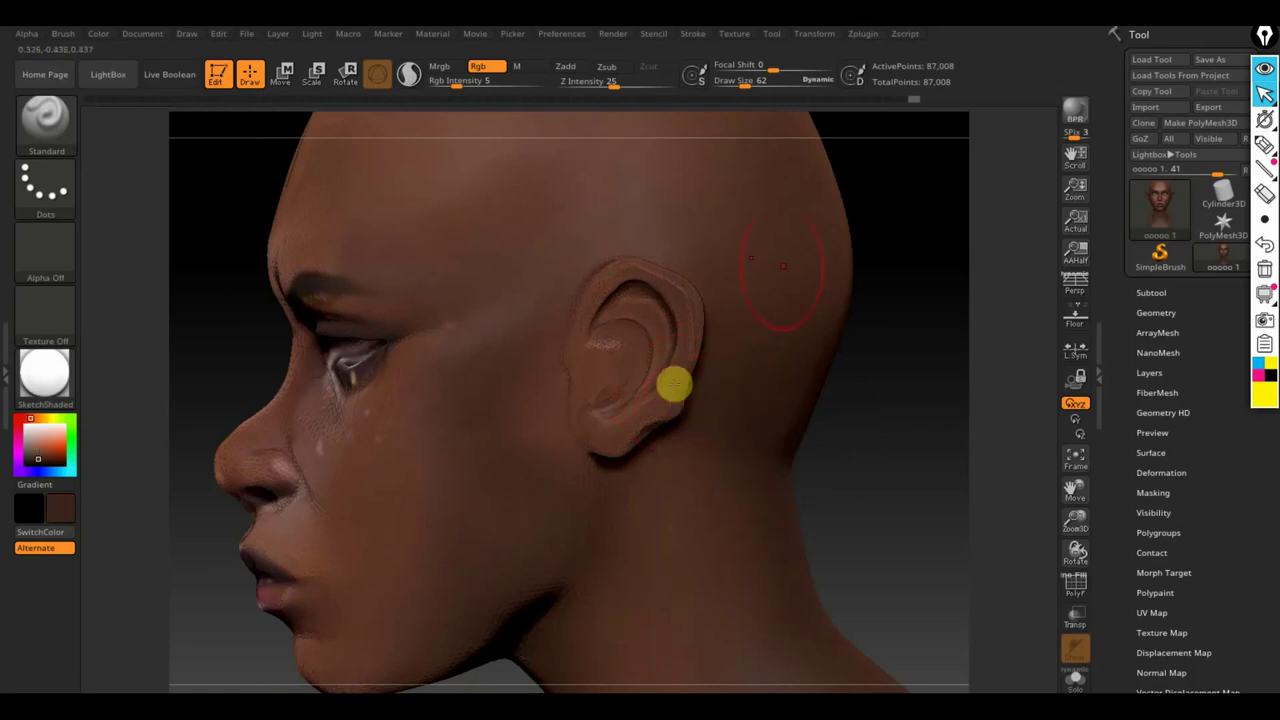
Step: Set Draw Size 14 and Rgb Intensity 21, and darken the inner ear
left_click_drag(733, 87, 727, 88)
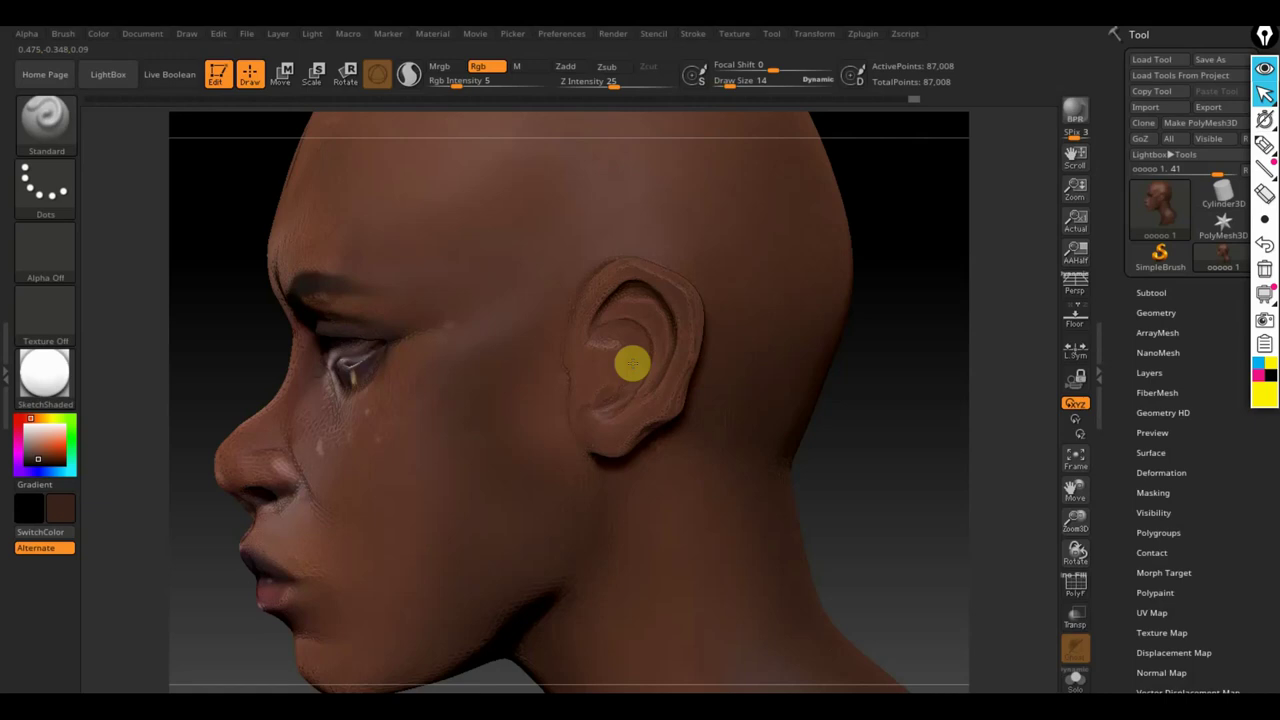
left_click_drag(457, 86, 480, 87)
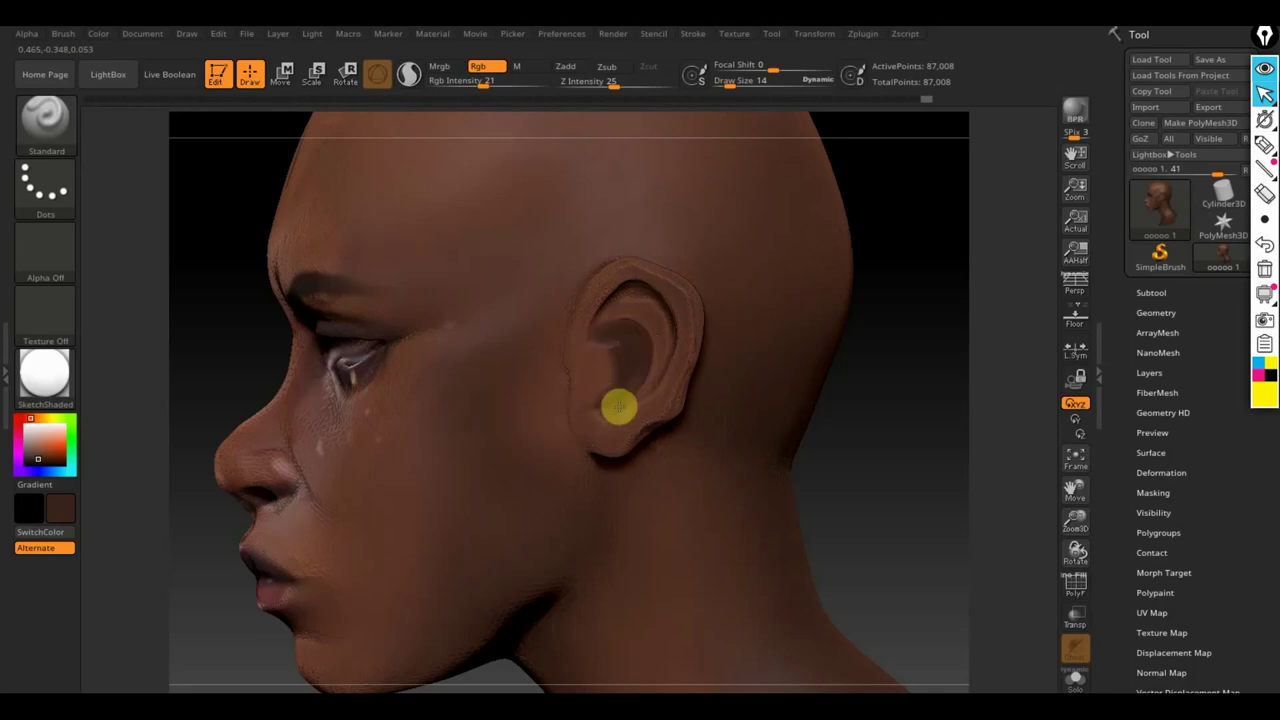
left_click_drag(640, 358, 623, 351)
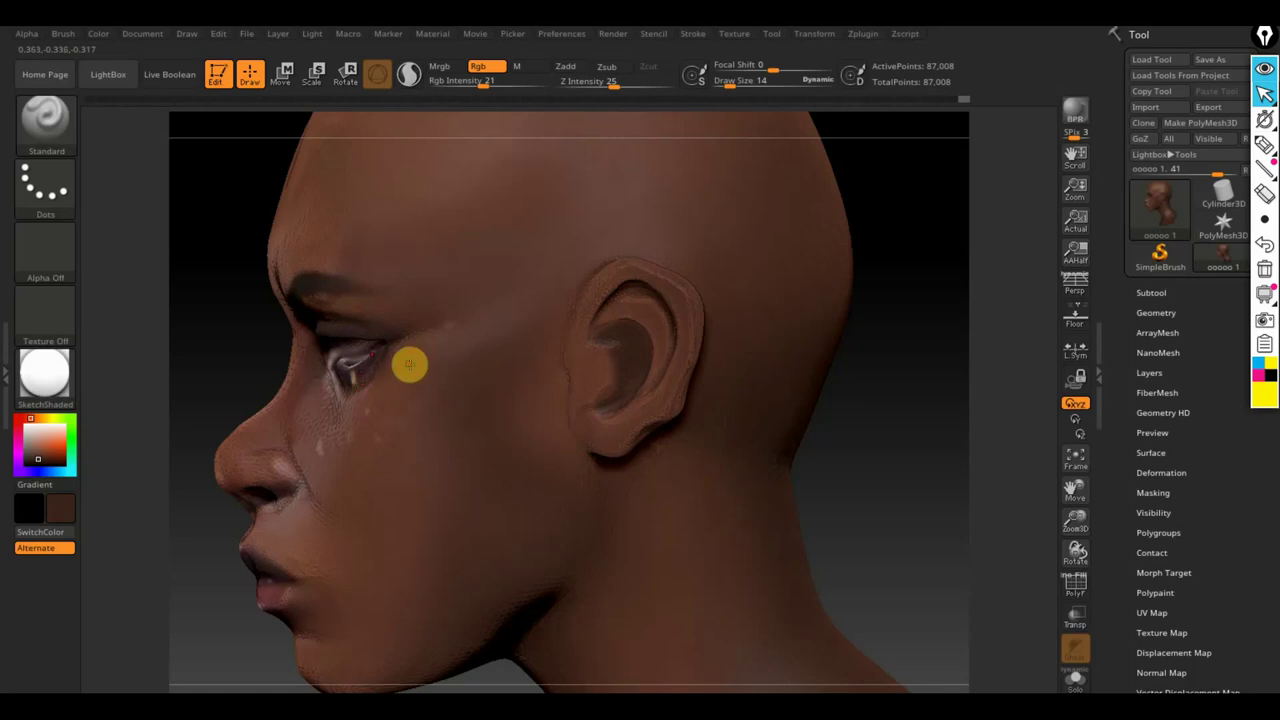
Step: Sample the cheek skin tone and paint it along the ear's back rim at brush size 58
key("c")
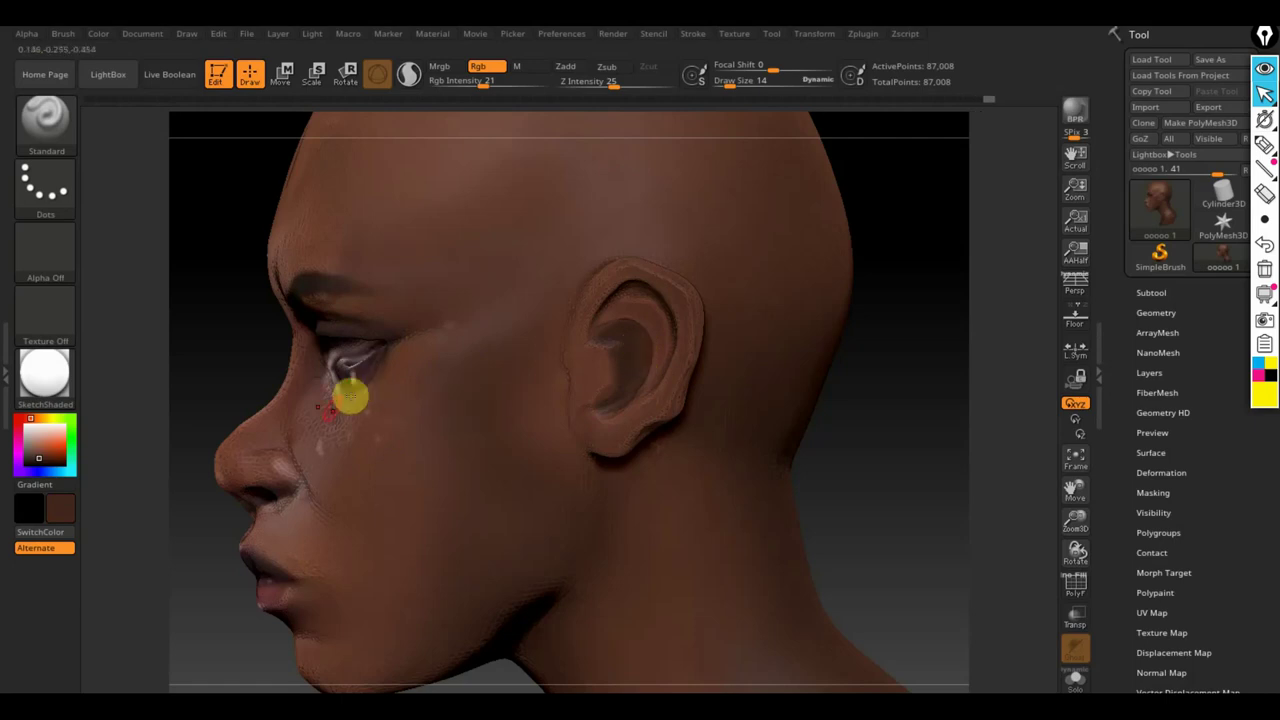
left_click_drag(229, 351, 240, 434)
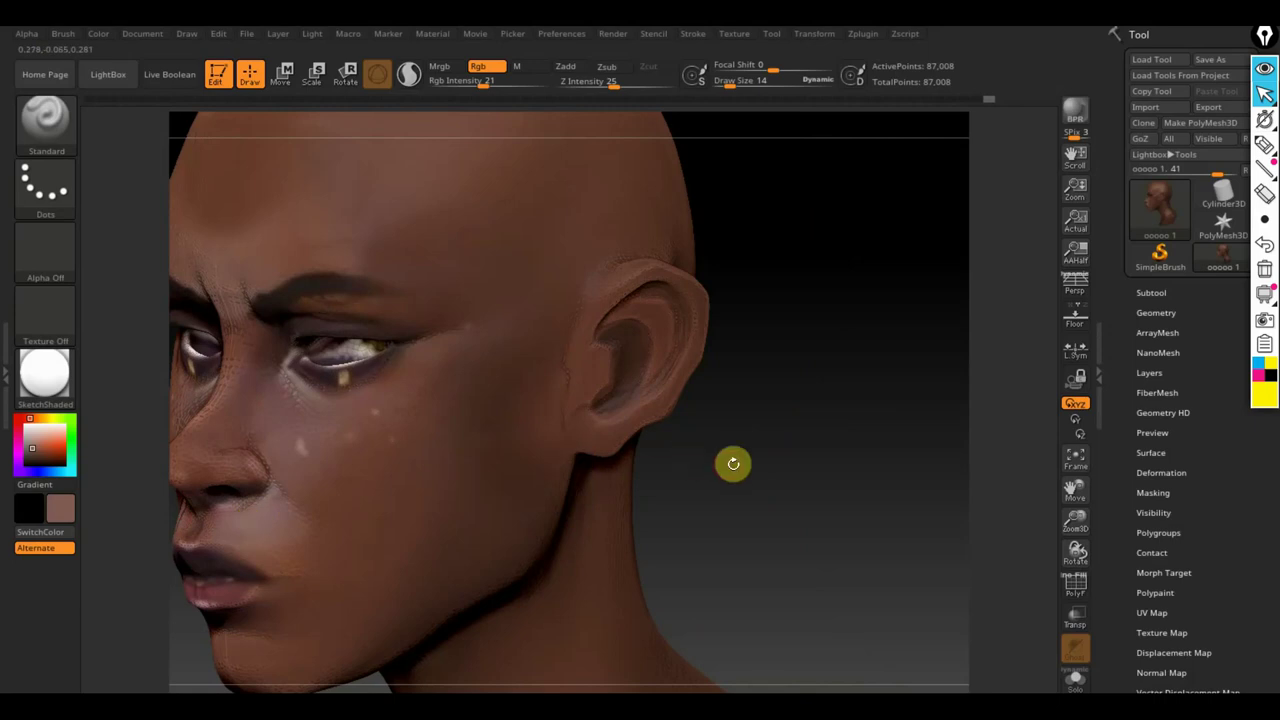
left_click_drag(731, 463, 700, 449)
left_click_drag(732, 80, 743, 78)
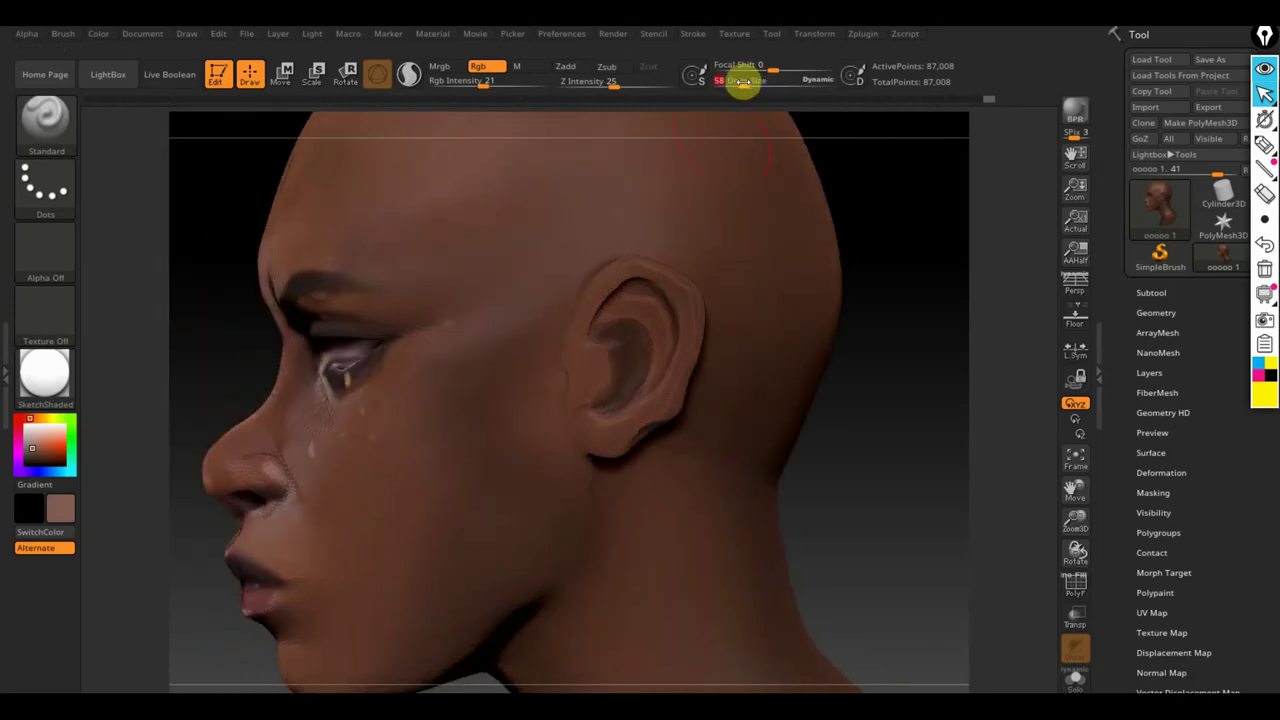
left_click_drag(650, 262, 662, 448)
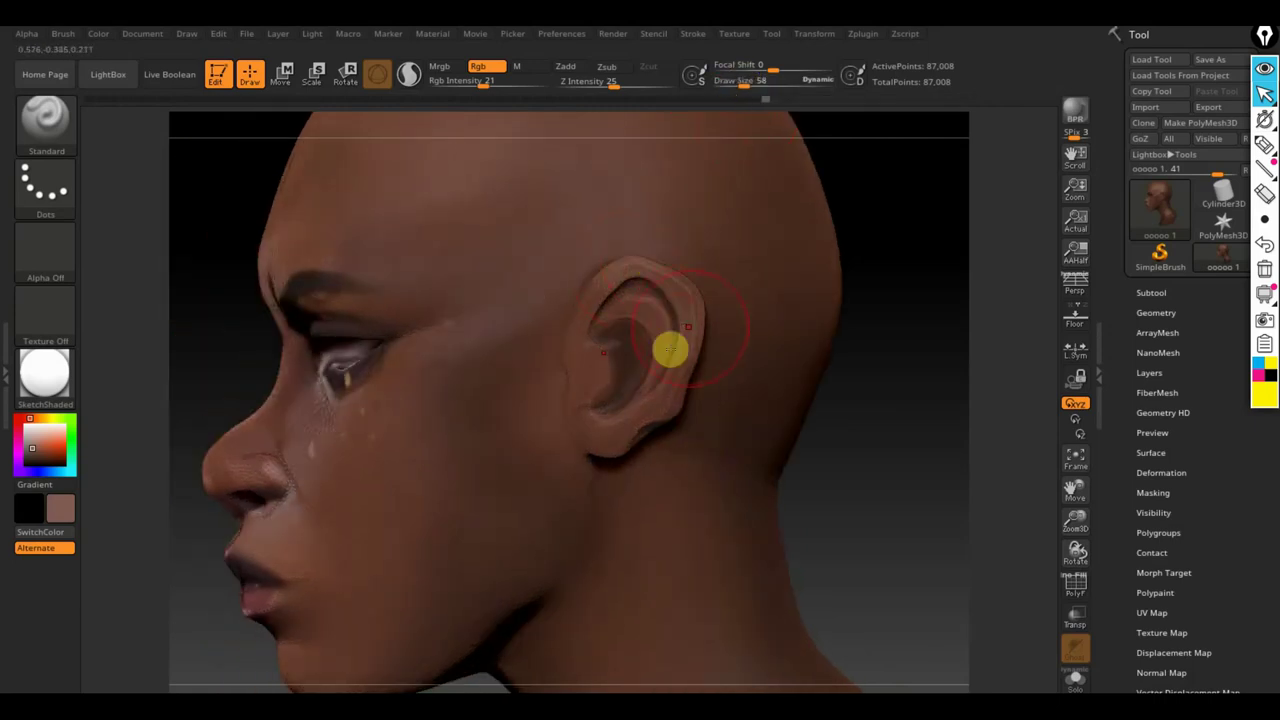
left_click_drag(900, 397, 877, 410)
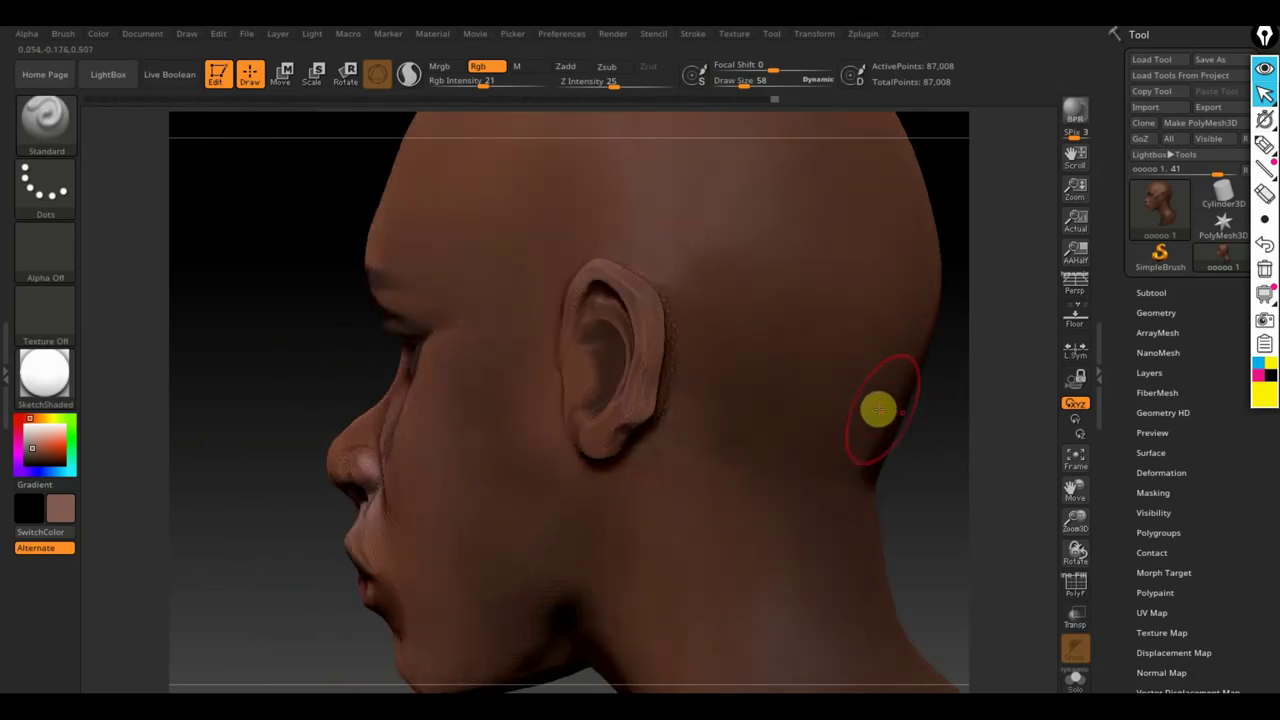
left_click_drag(200, 605, 760, 566)
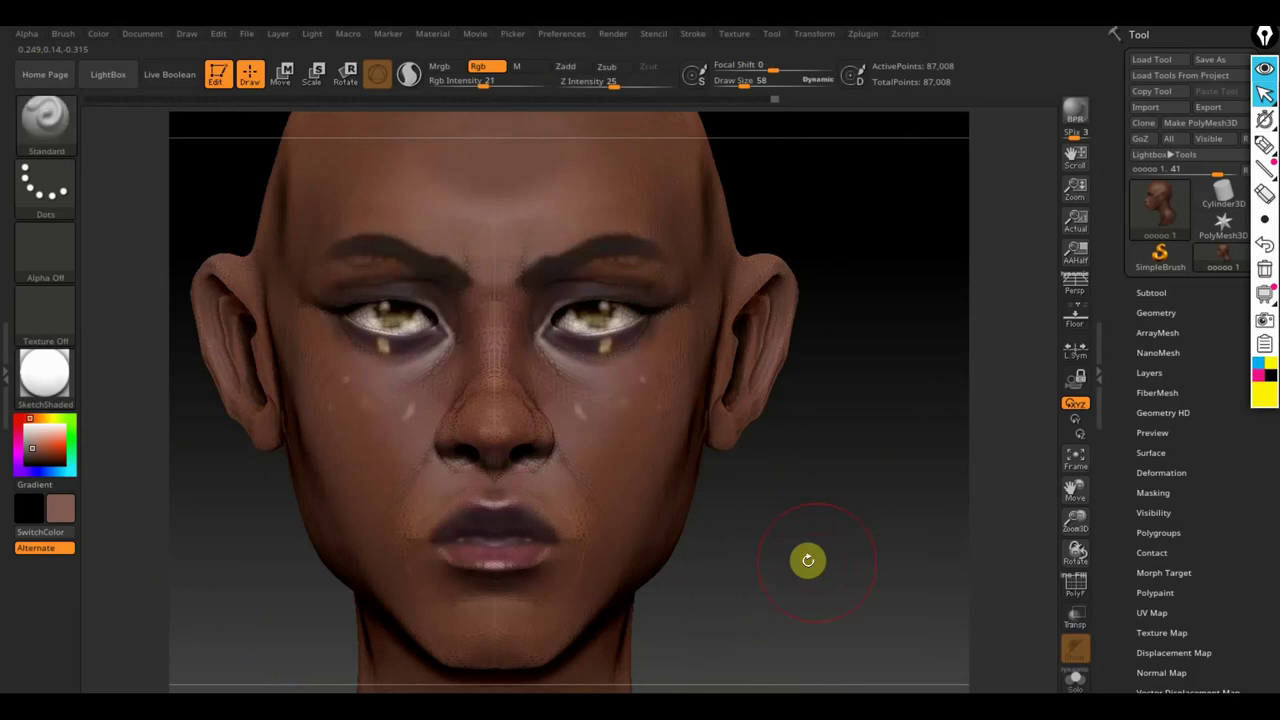
mouse_move(820, 586)
left_mouse_down("alt")
mouse_move(800, 485)
mouse_move(786, 517)
left_mouse_up("alt")
mouse_move(671, 260)
left_mouse_down("shift")
mouse_move(646, 317)
mouse_move(658, 279)
mouse_move(571, 163)
mouse_move(531, 171)
left_mouse_up("shift")
left_click_drag(700, 213, 837, 331, "shift")
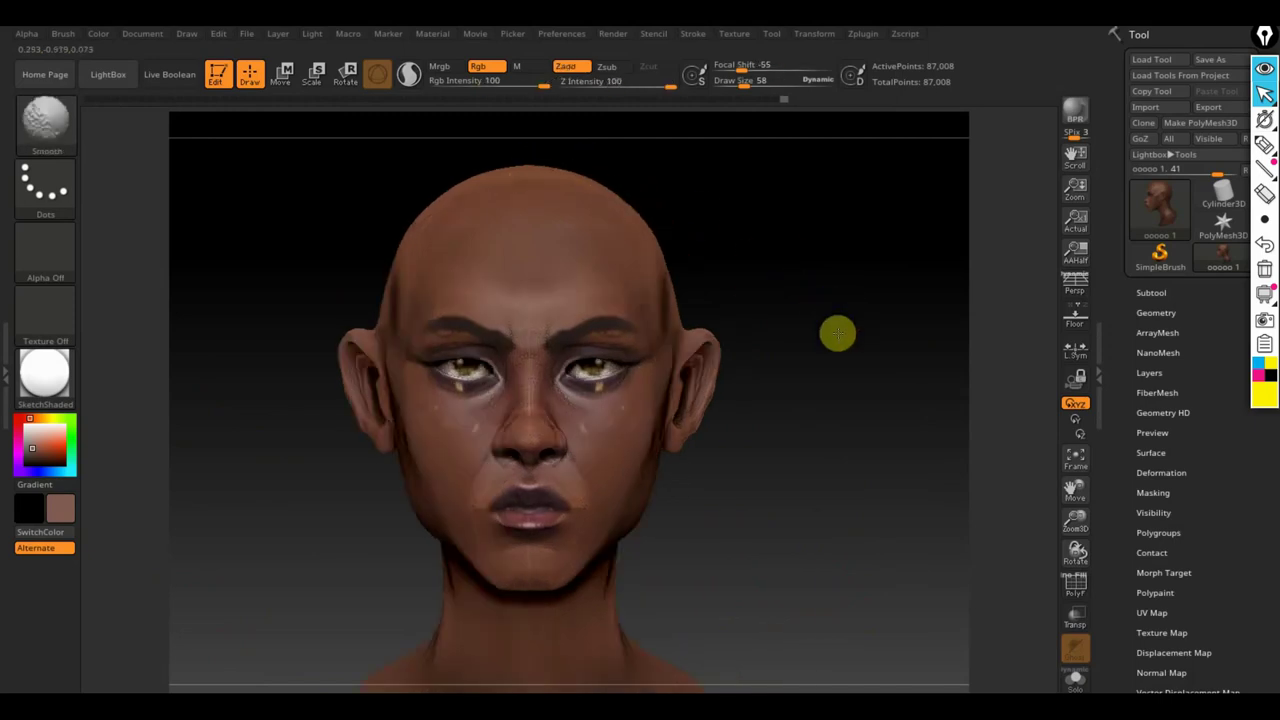
mouse_move(839, 453)
left_mouse_down("alt")
mouse_move(860, 380)
mouse_move(826, 417)
mouse_move(863, 626)
mouse_move(835, 612)
mouse_move(847, 458)
left_mouse_up("alt")
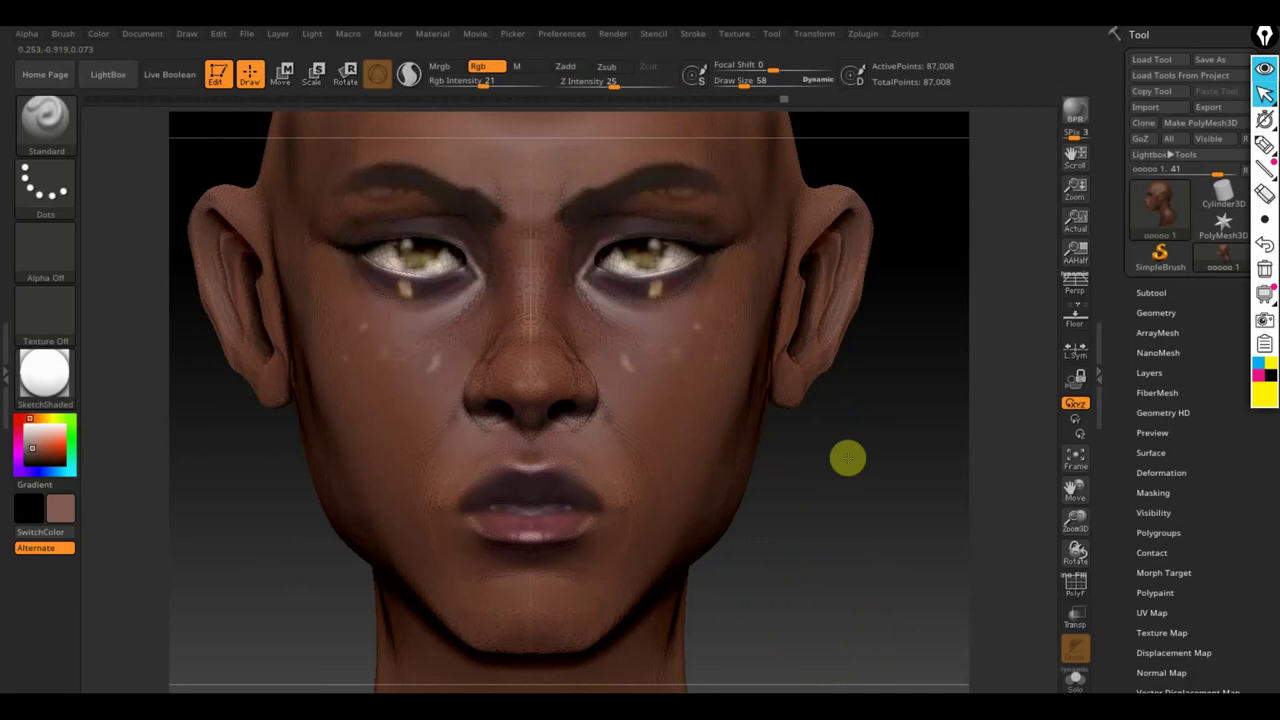
left_click_drag(745, 81, 735, 81)
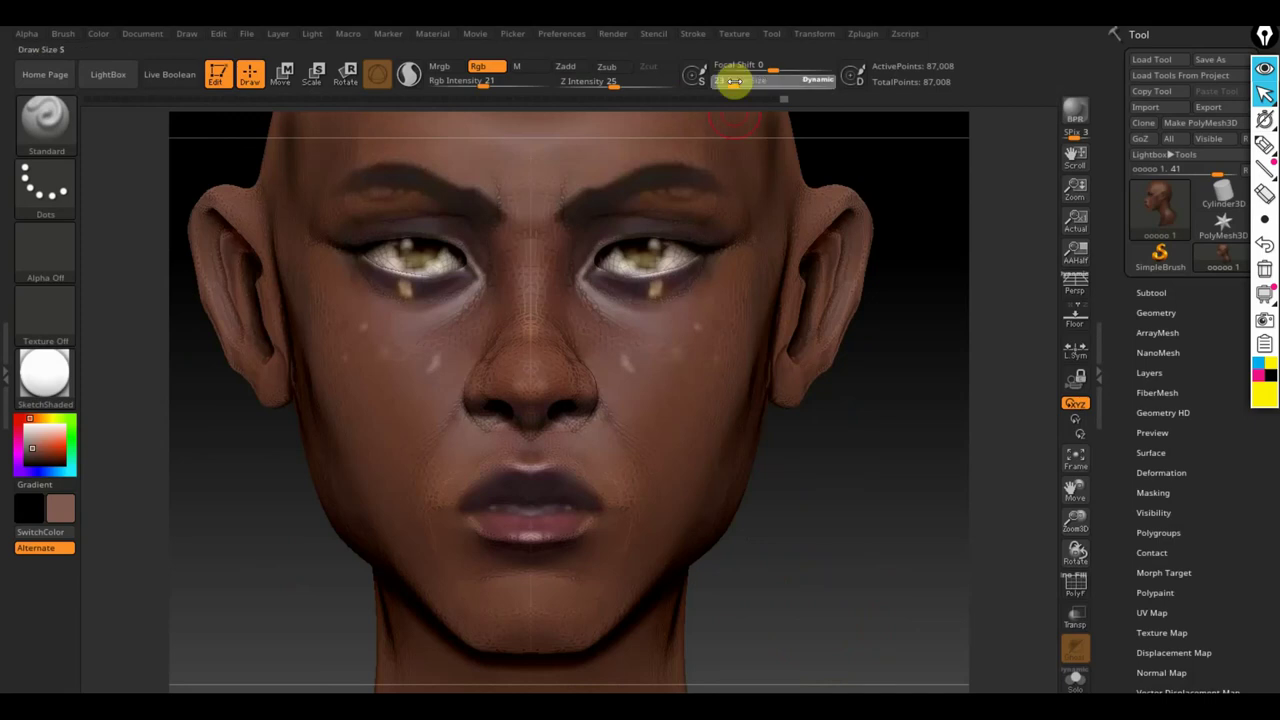
left_click_drag(846, 517, 858, 507)
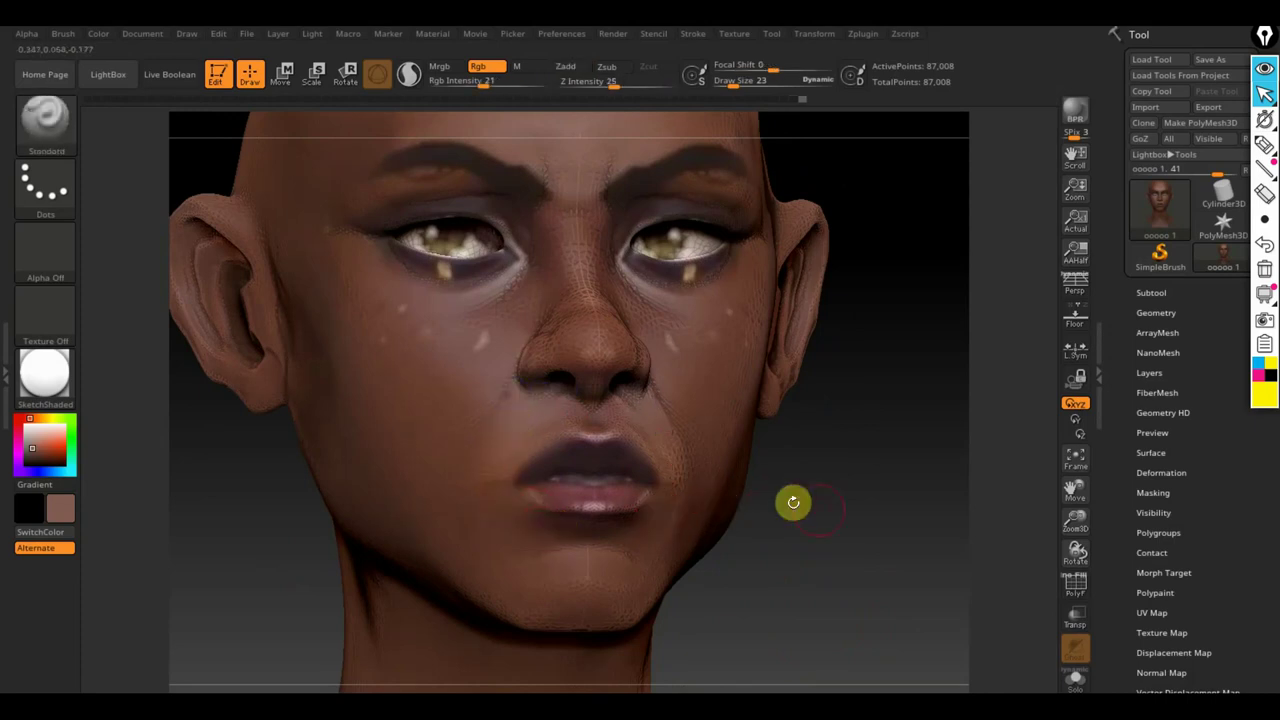
mouse_move(812, 507)
left_mouse_down()
mouse_move(829, 503)
mouse_move(784, 540)
left_mouse_up()
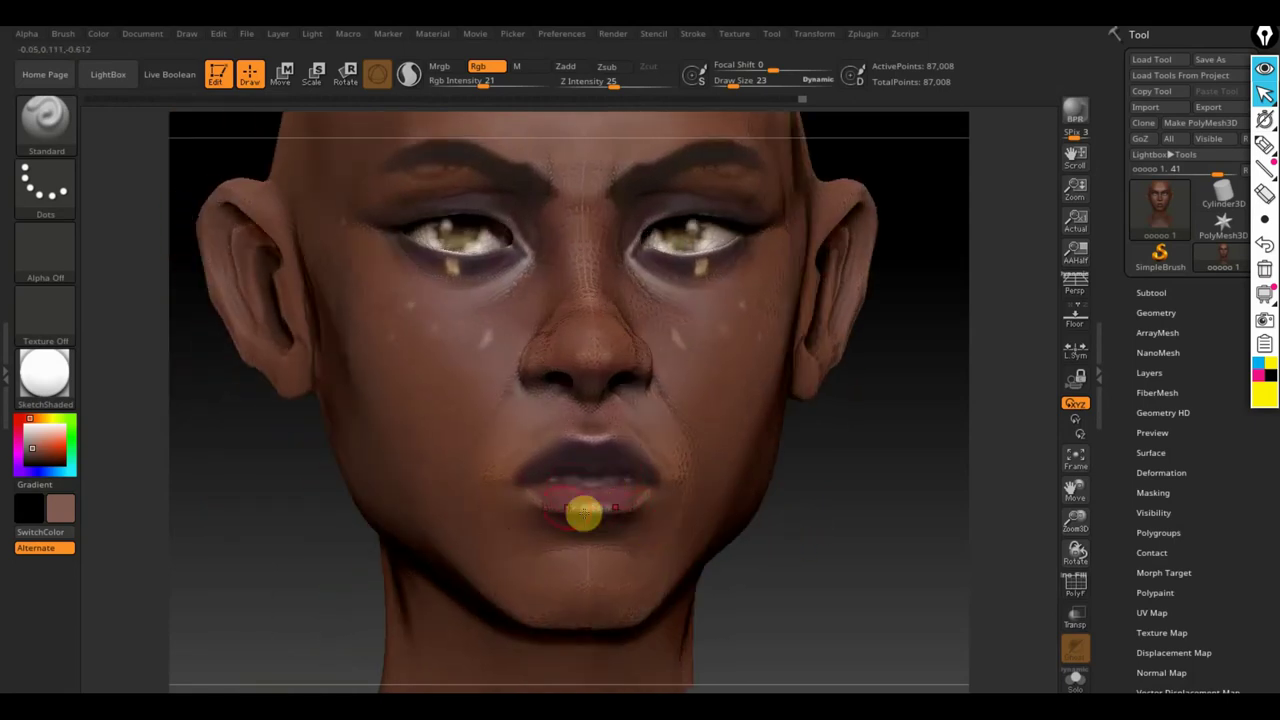
left_click_drag(584, 512, 557, 502)
key("c")
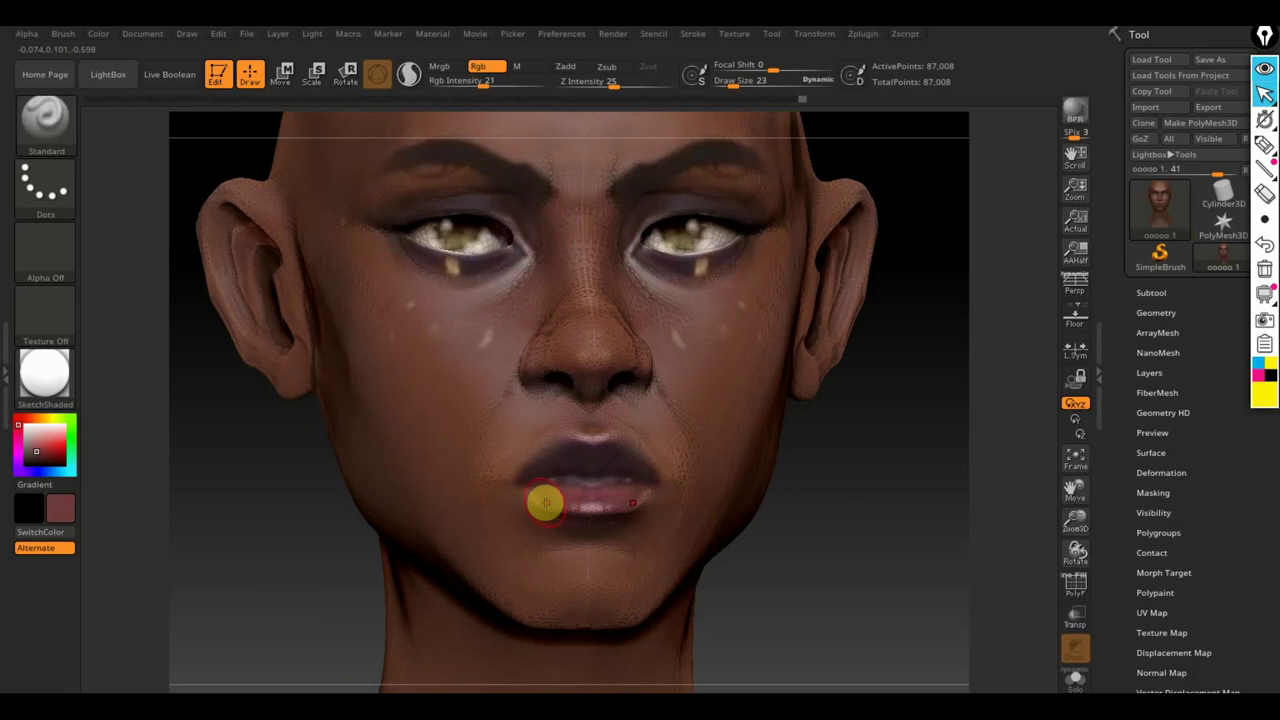
mouse_move(528, 497)
left_mouse_down()
mouse_move(640, 498)
mouse_move(648, 518)
mouse_move(596, 504)
left_mouse_up()
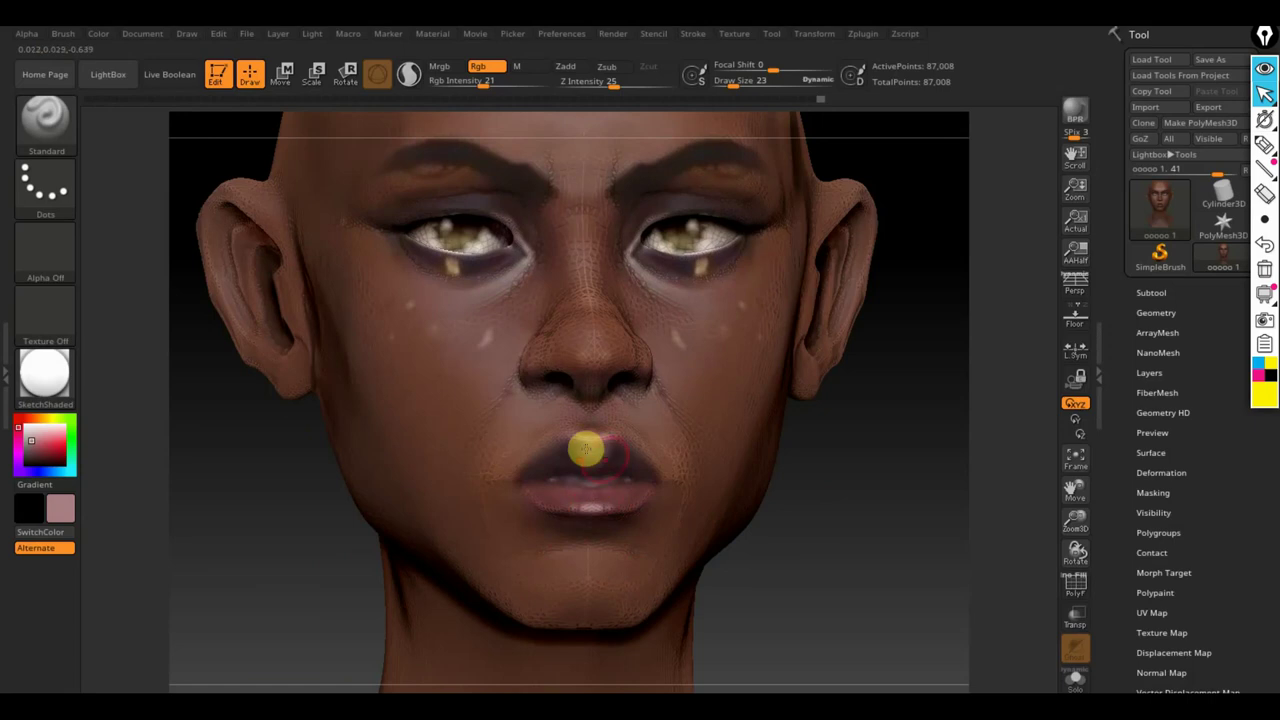
left_click_drag(903, 469, 889, 482)
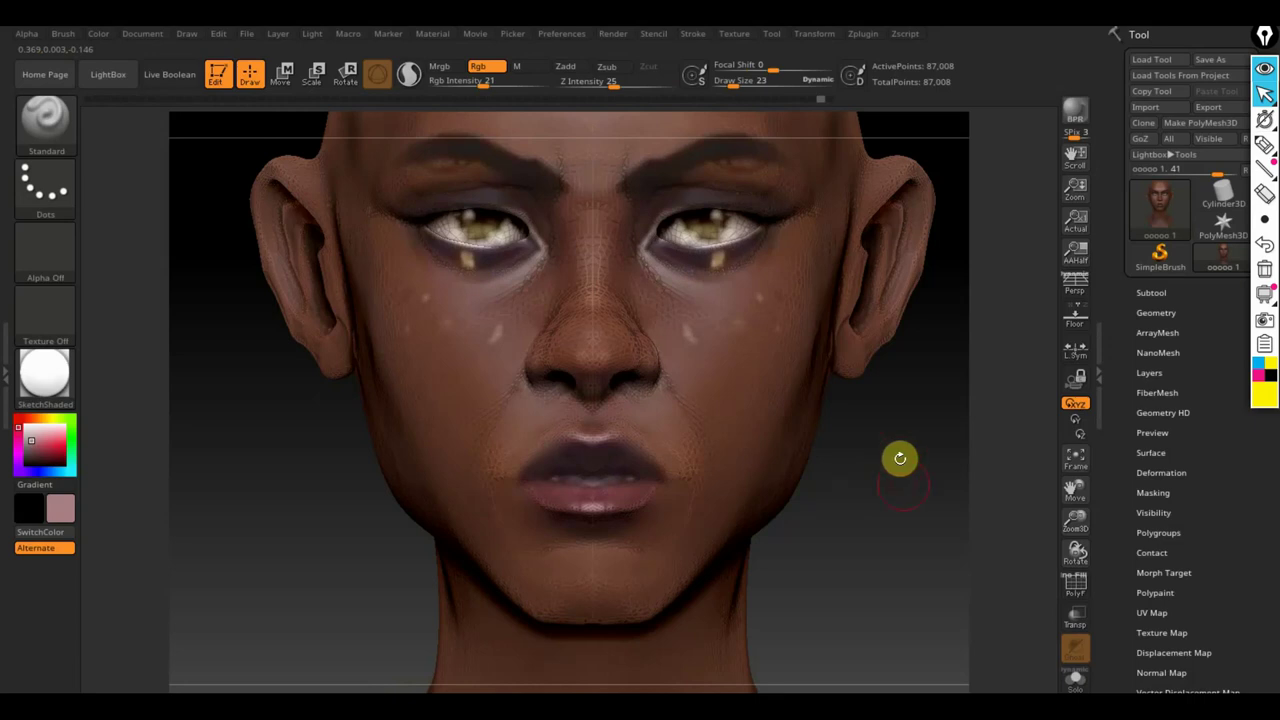
key("f")
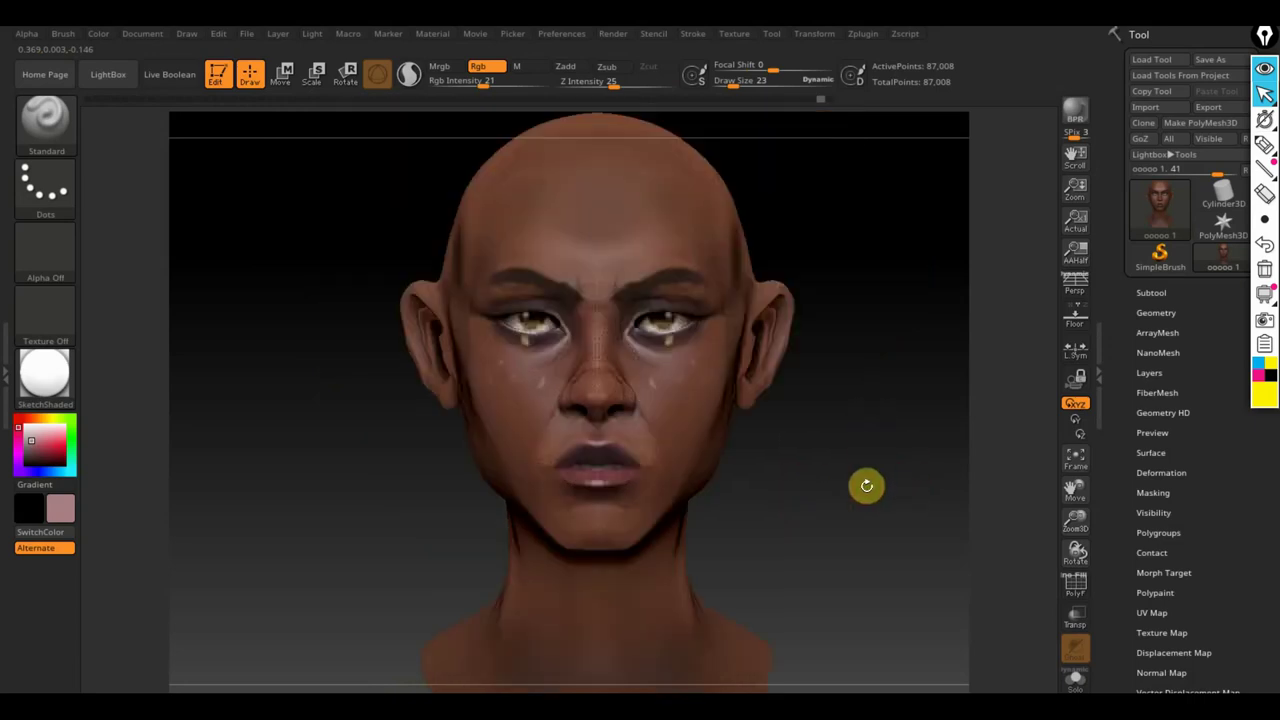
mouse_move(870, 489)
left_mouse_down()
mouse_move(859, 510)
mouse_move(834, 478)
mouse_move(897, 483)
mouse_move(889, 494)
mouse_move(829, 413)
left_mouse_up()
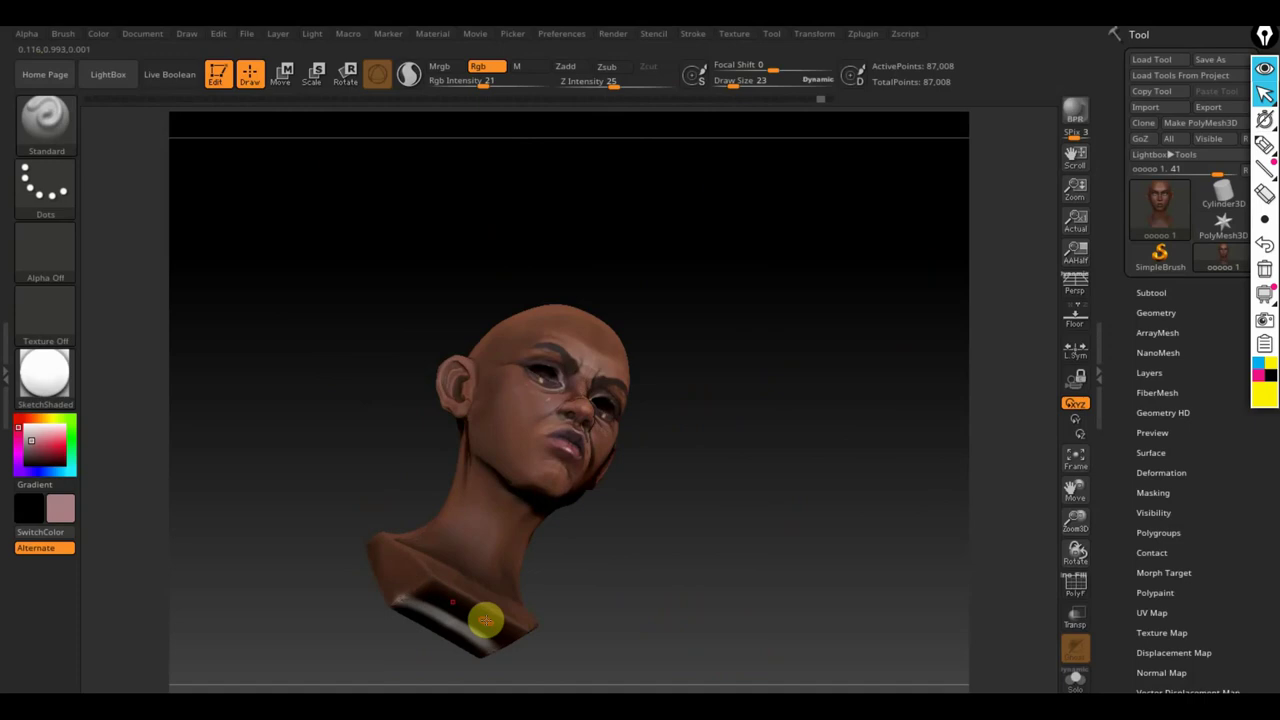
Step: Sample the base's brown and paint the base front at Draw Size 95, then frame the head
key("c")
left_click_drag(733, 80, 750, 80)
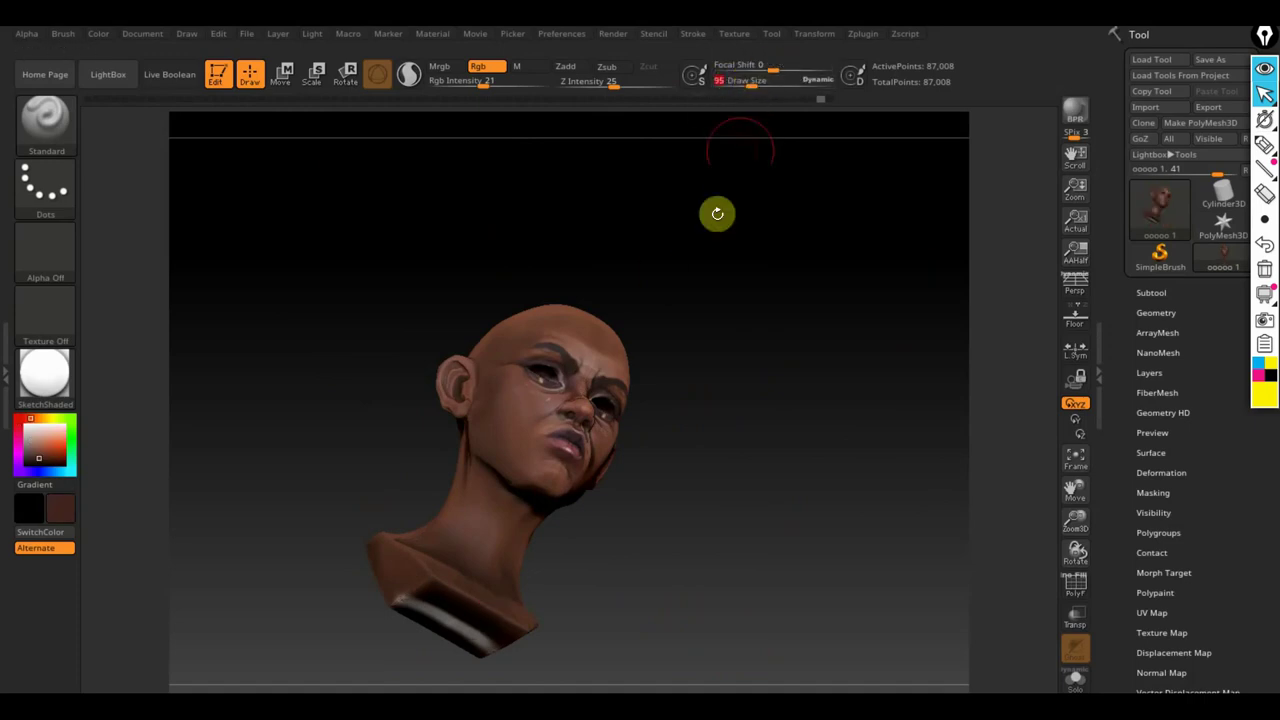
left_click_drag(460, 578, 441, 620)
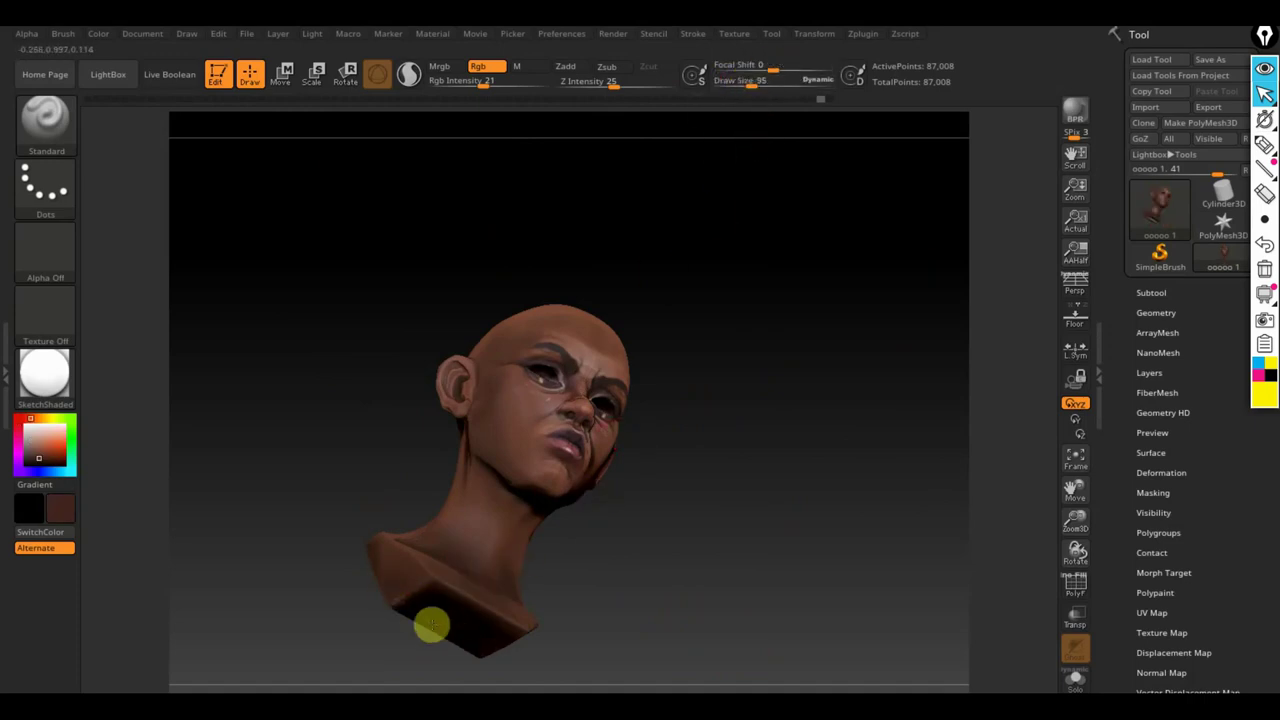
left_click_drag(735, 545, 740, 576, "shift")
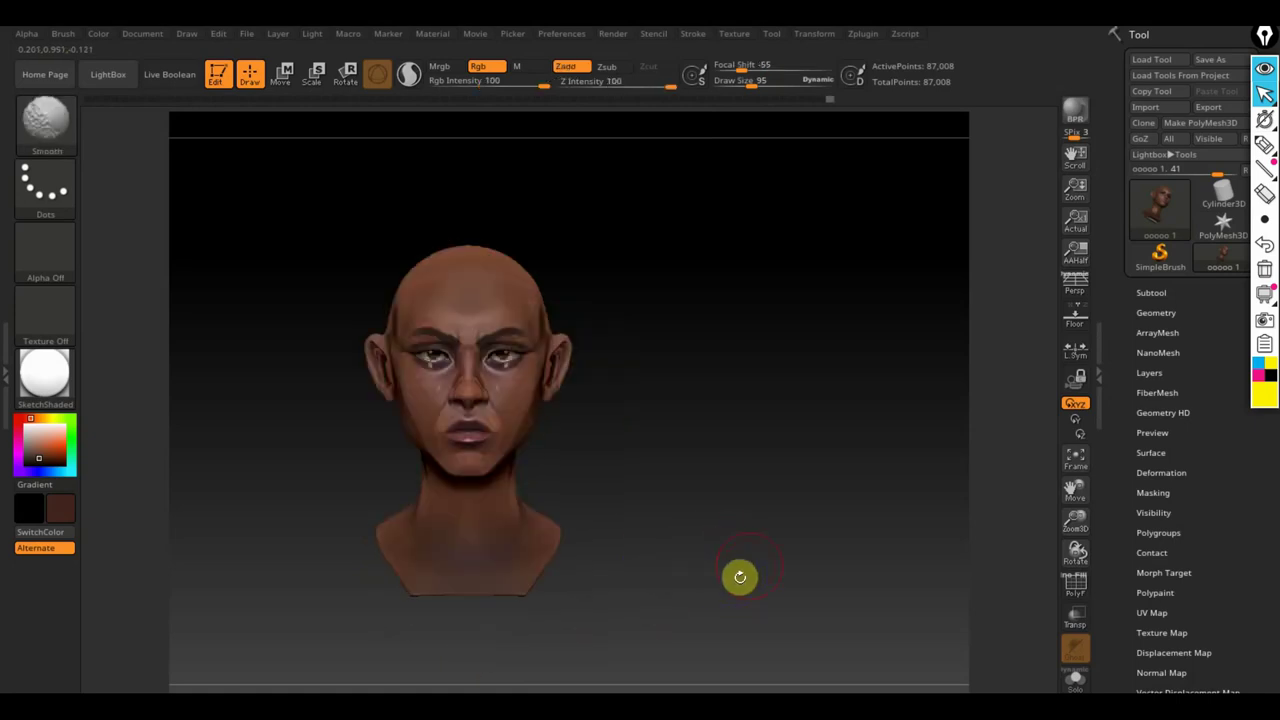
mouse_move(737, 520)
left_mouse_down()
mouse_move(789, 561)
mouse_move(840, 455)
mouse_move(863, 460)
mouse_move(860, 489)
mouse_move(863, 466)
mouse_move(889, 457)
mouse_move(694, 334)
mouse_move(838, 361)
mouse_move(811, 443)
left_mouse_up()
key("f")
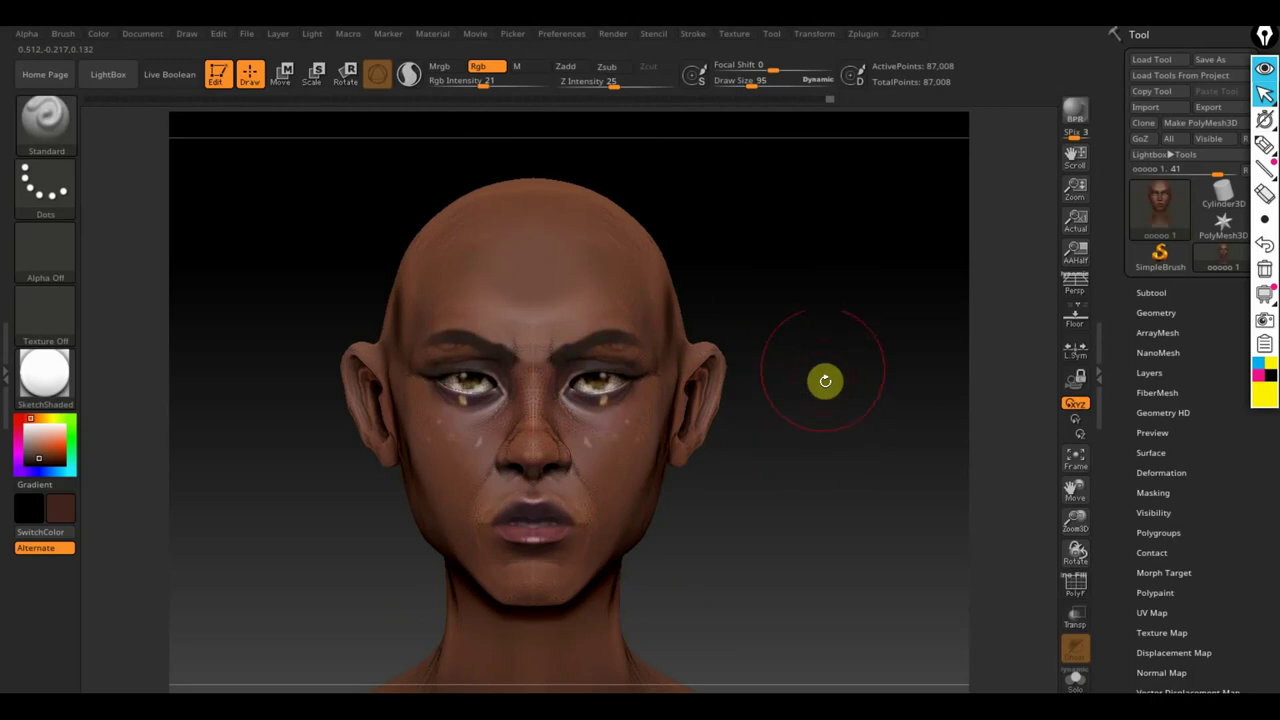
Step: Set Rgb Intensity 2 and Draw Size 6, then lightly tint along the eyebrows
mouse_move(823, 377)
left_mouse_down("alt")
mouse_move(837, 394)
mouse_move(805, 405)
mouse_move(826, 494)
left_mouse_up("alt")
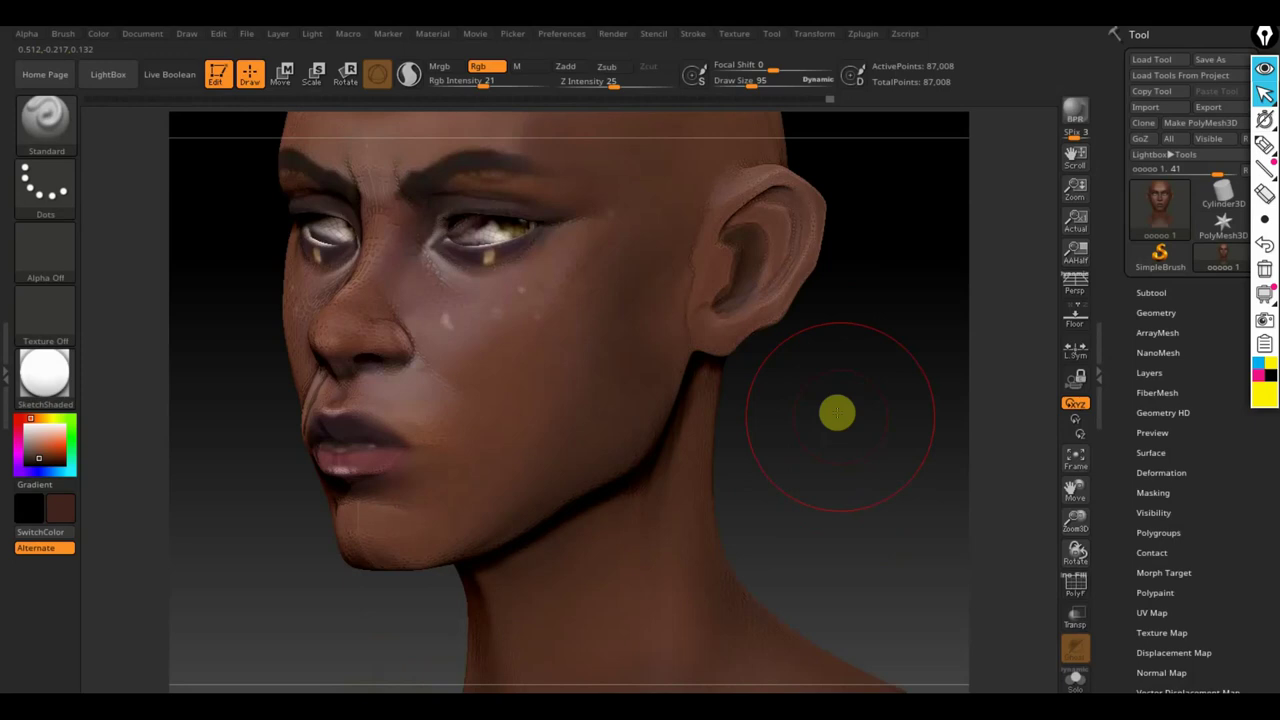
left_click_drag(837, 412, 830, 470)
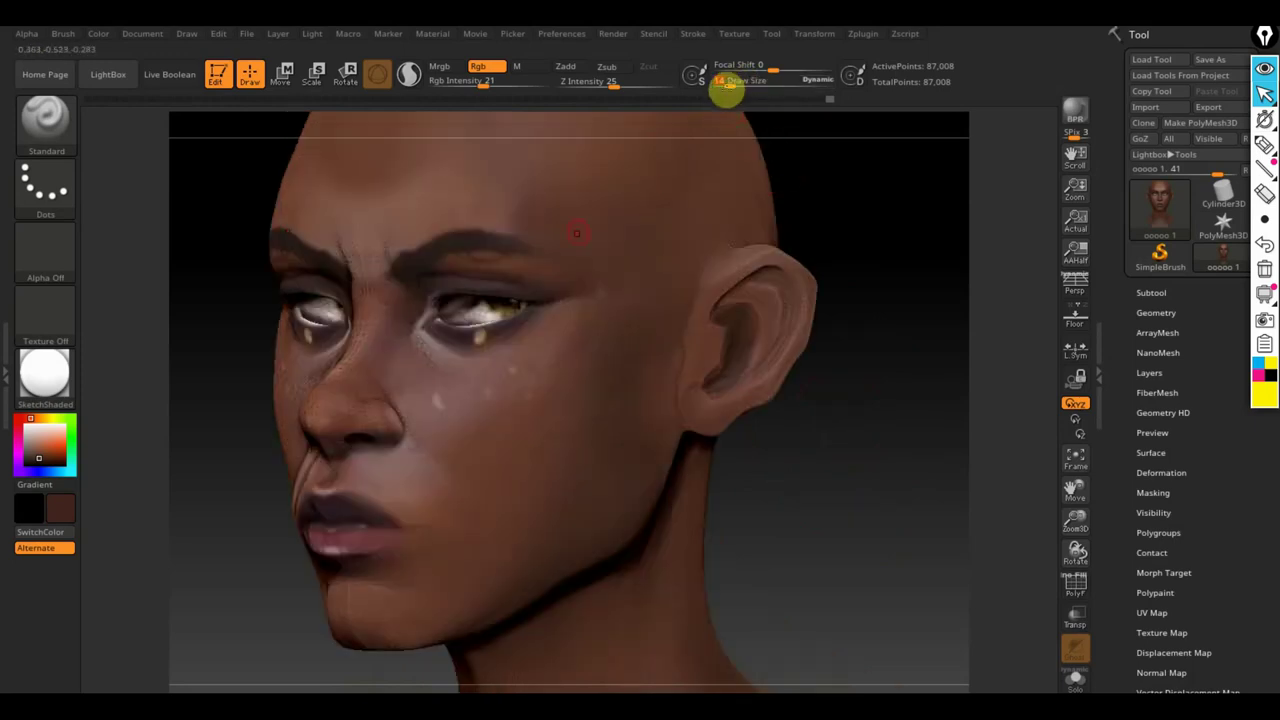
left_click_drag(487, 79, 449, 86)
left_click(706, 79)
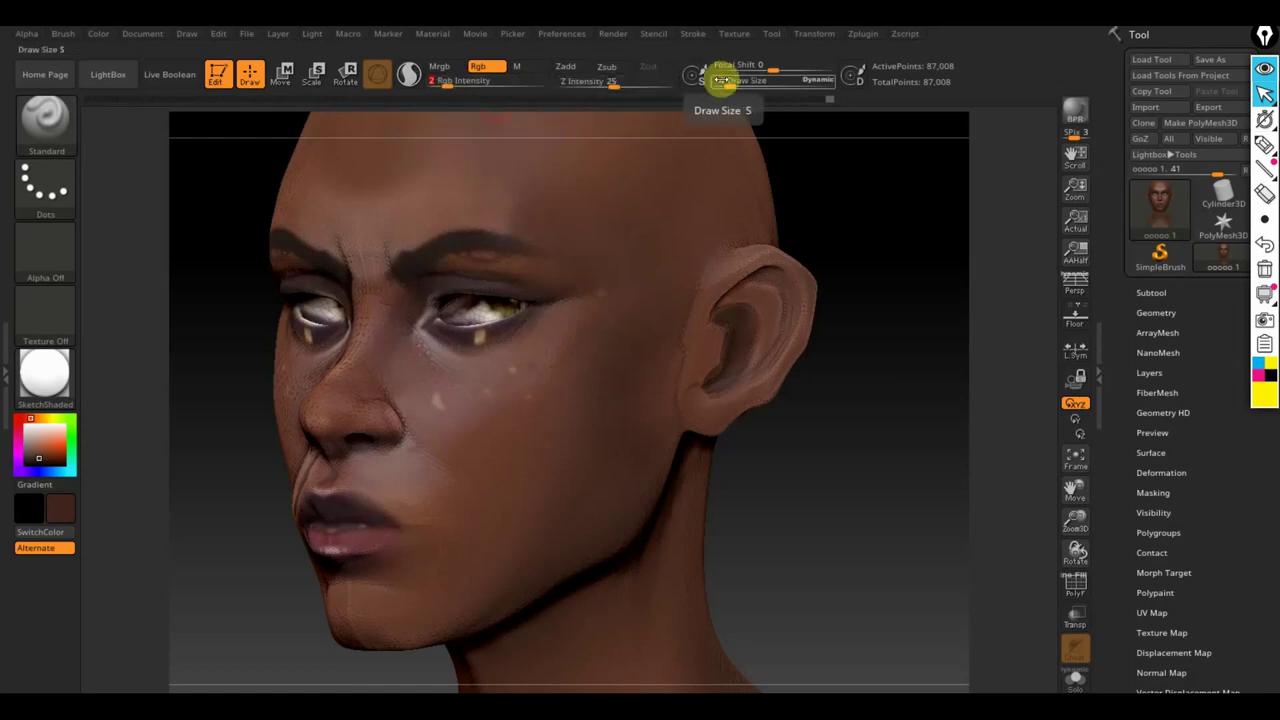
left_click_drag(724, 82, 727, 82)
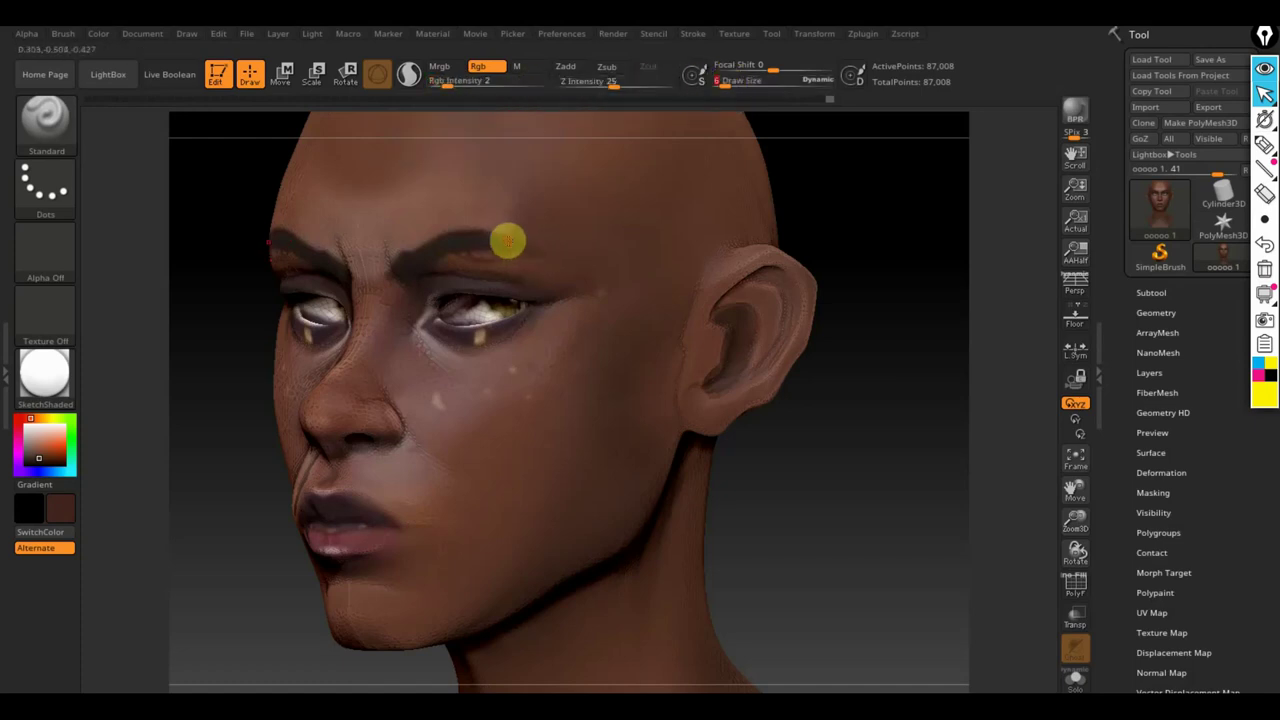
left_click_drag(520, 247, 514, 251)
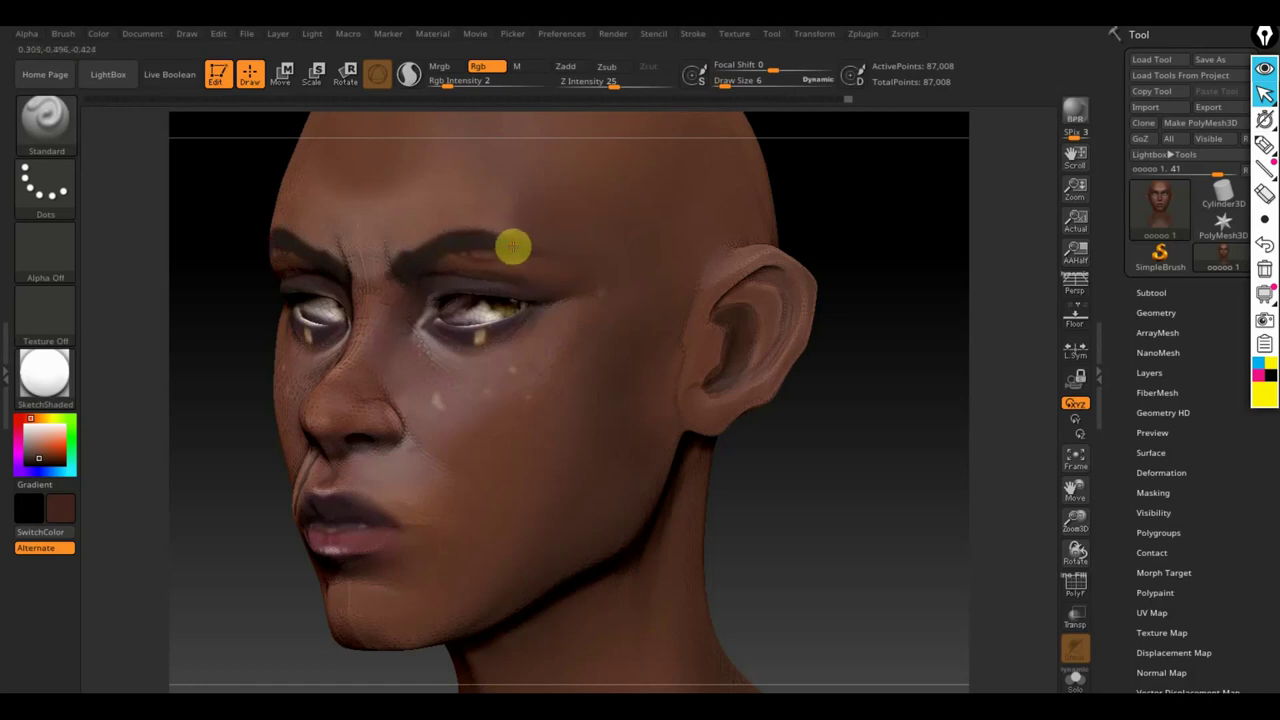
left_click_drag(520, 247, 521, 247)
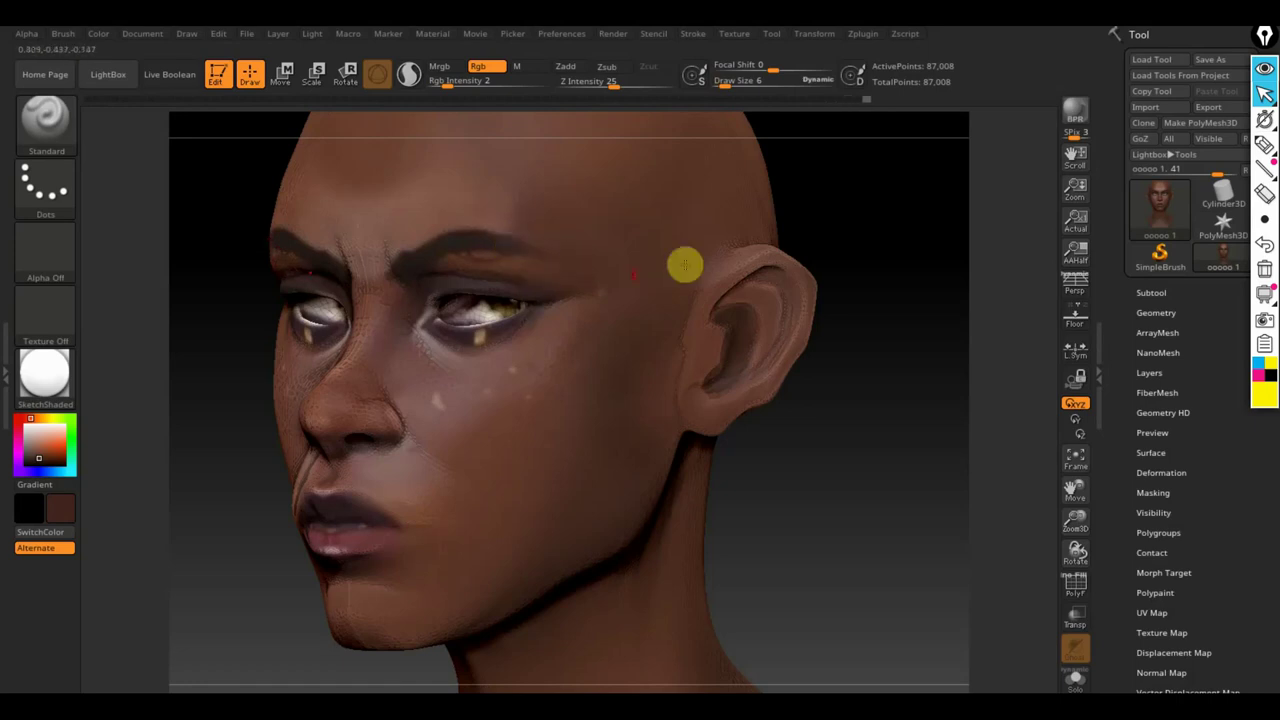
left_click_drag(837, 217, 558, 262)
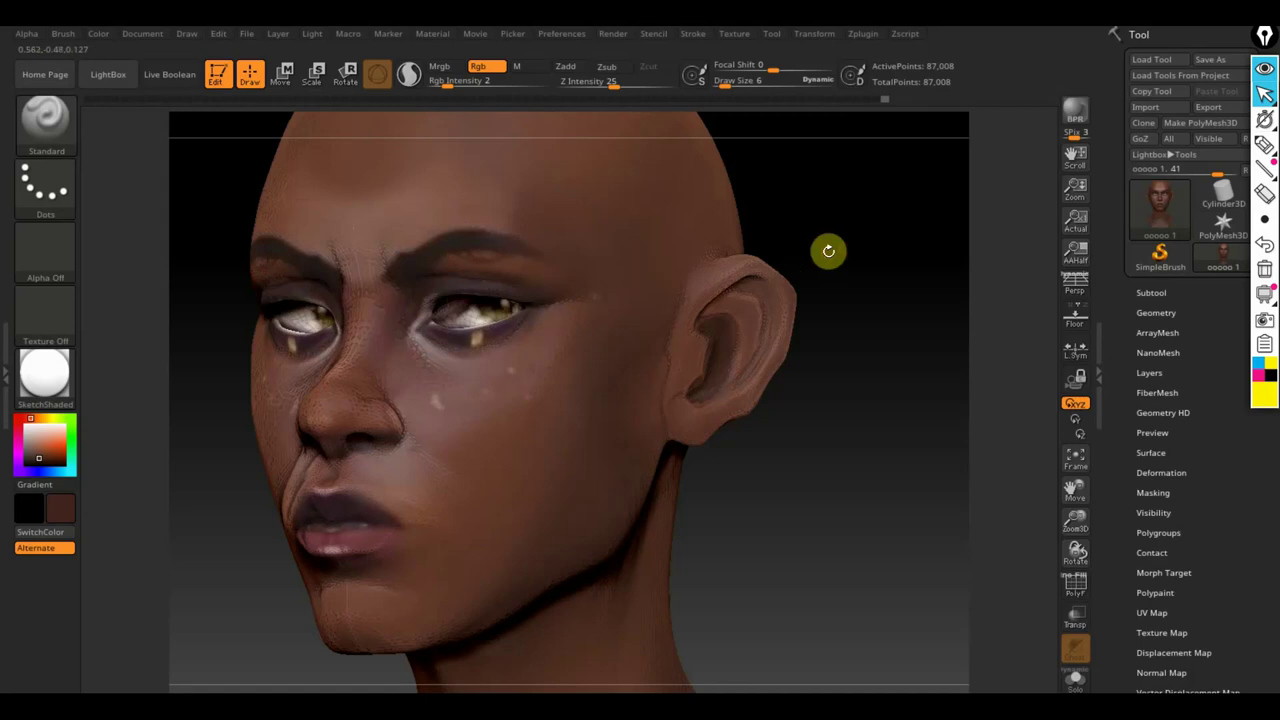
mouse_move(829, 249)
left_mouse_down()
mouse_move(854, 246)
mouse_move(489, 274)
left_mouse_up()
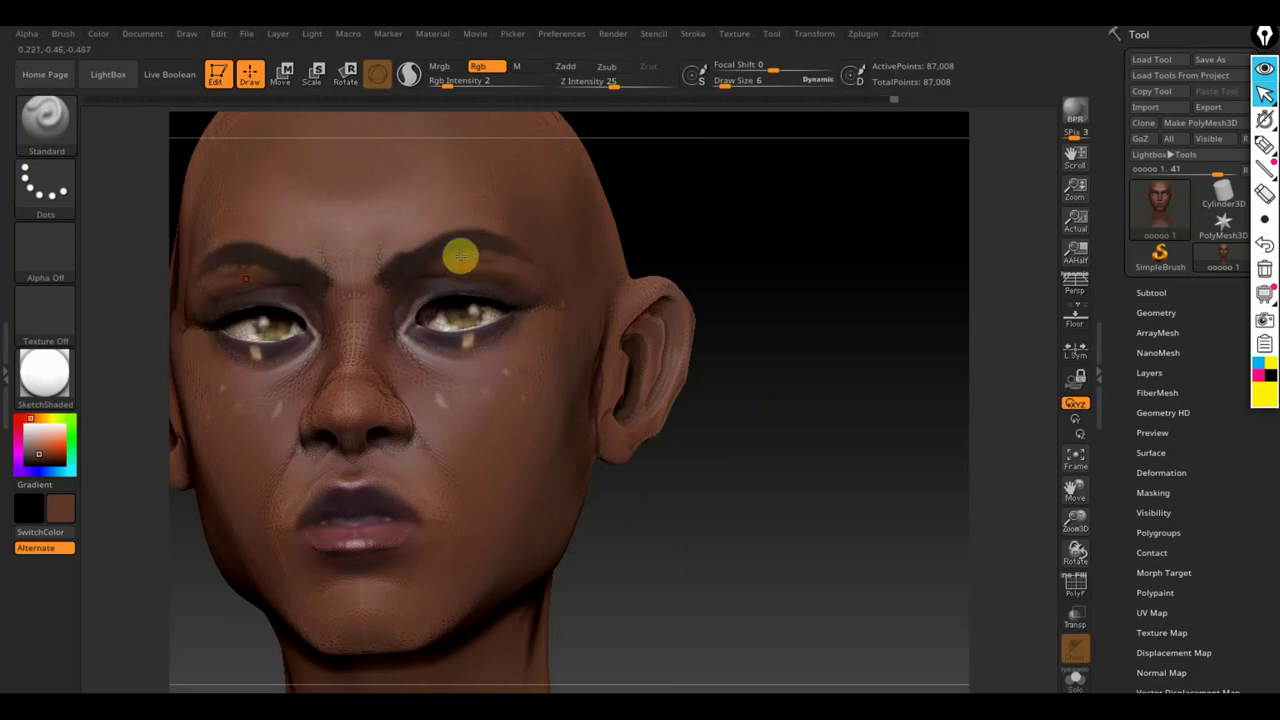
Step: Blend and darken the right eyebrow, raise Rgb Intensity to 7, then frame the whole head
mouse_move(460, 256)
left_mouse_down("shift")
mouse_move(506, 263)
mouse_move(446, 263)
mouse_move(484, 260)
left_mouse_up("shift")
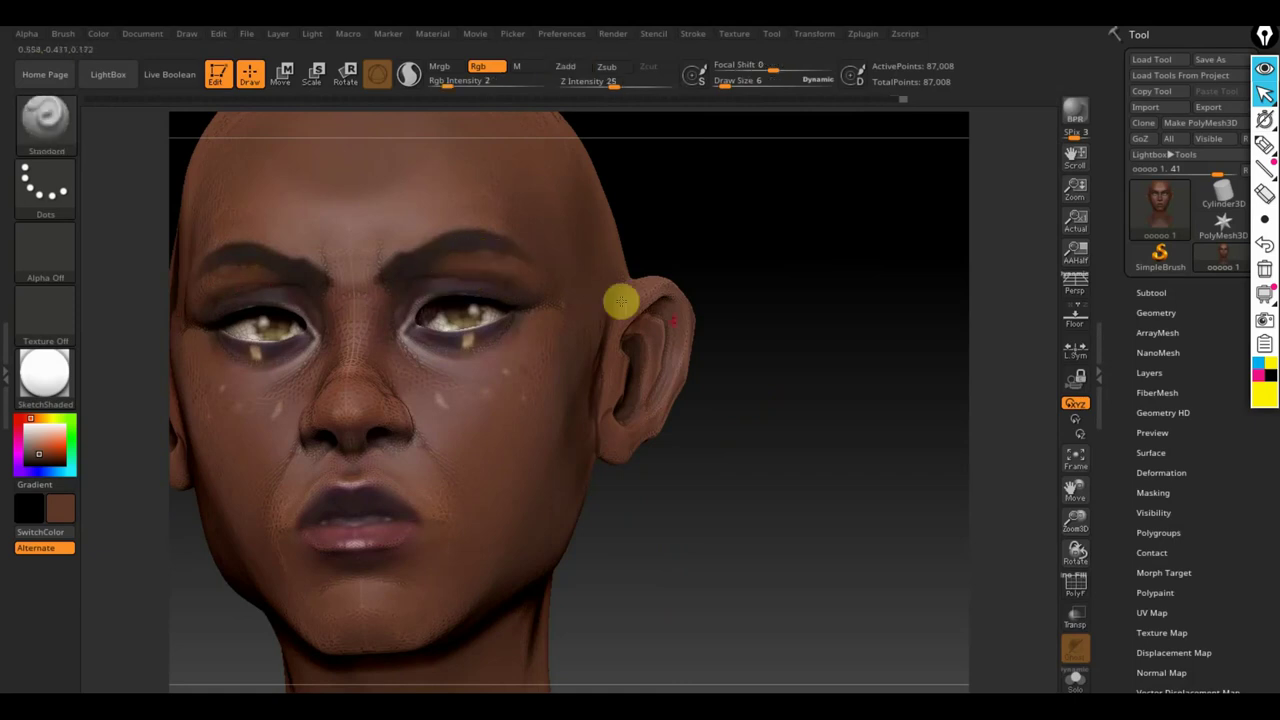
mouse_move(620, 300)
left_mouse_down()
mouse_move(693, 308)
mouse_move(451, 274)
left_mouse_up()
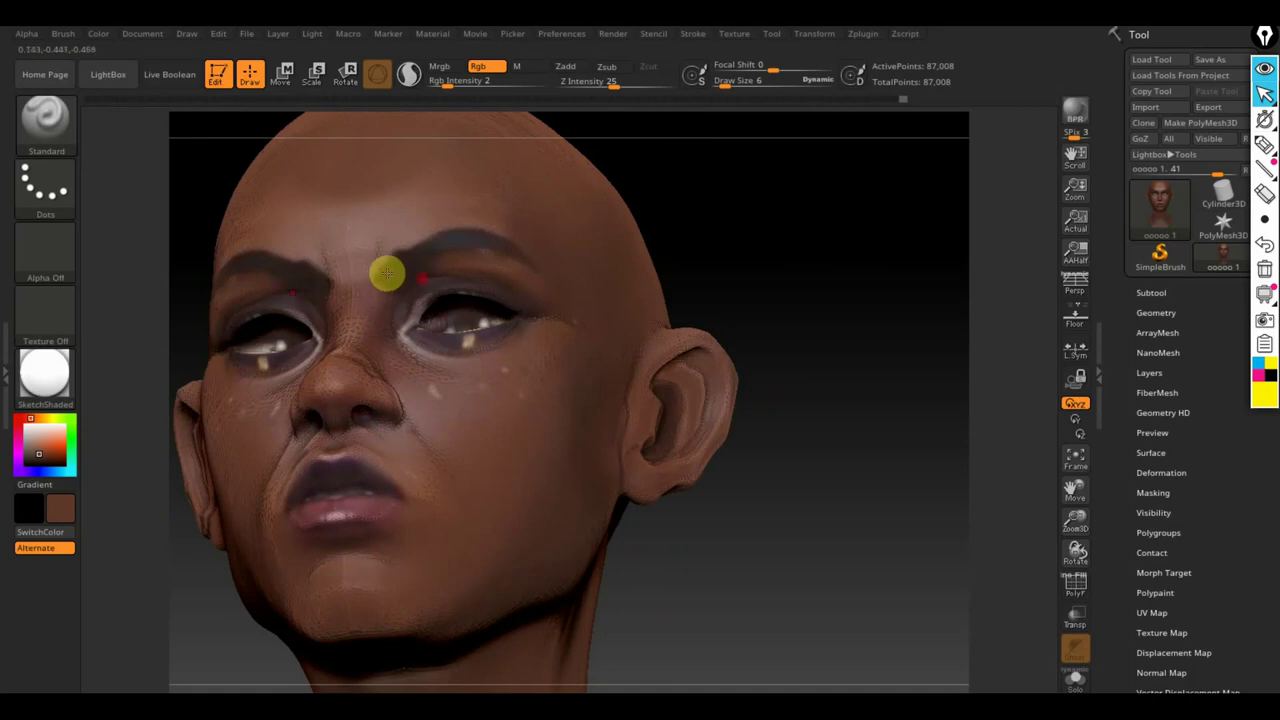
left_click_drag(387, 272, 457, 263)
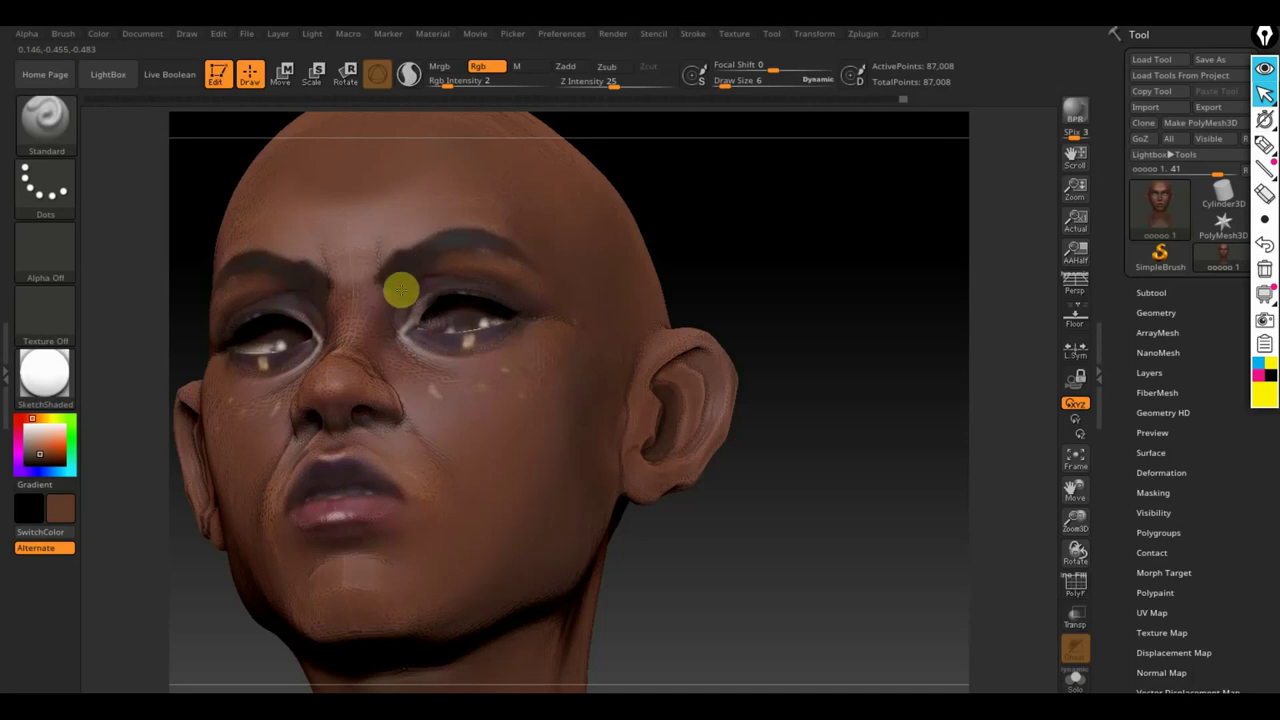
left_click_drag(448, 81, 460, 81)
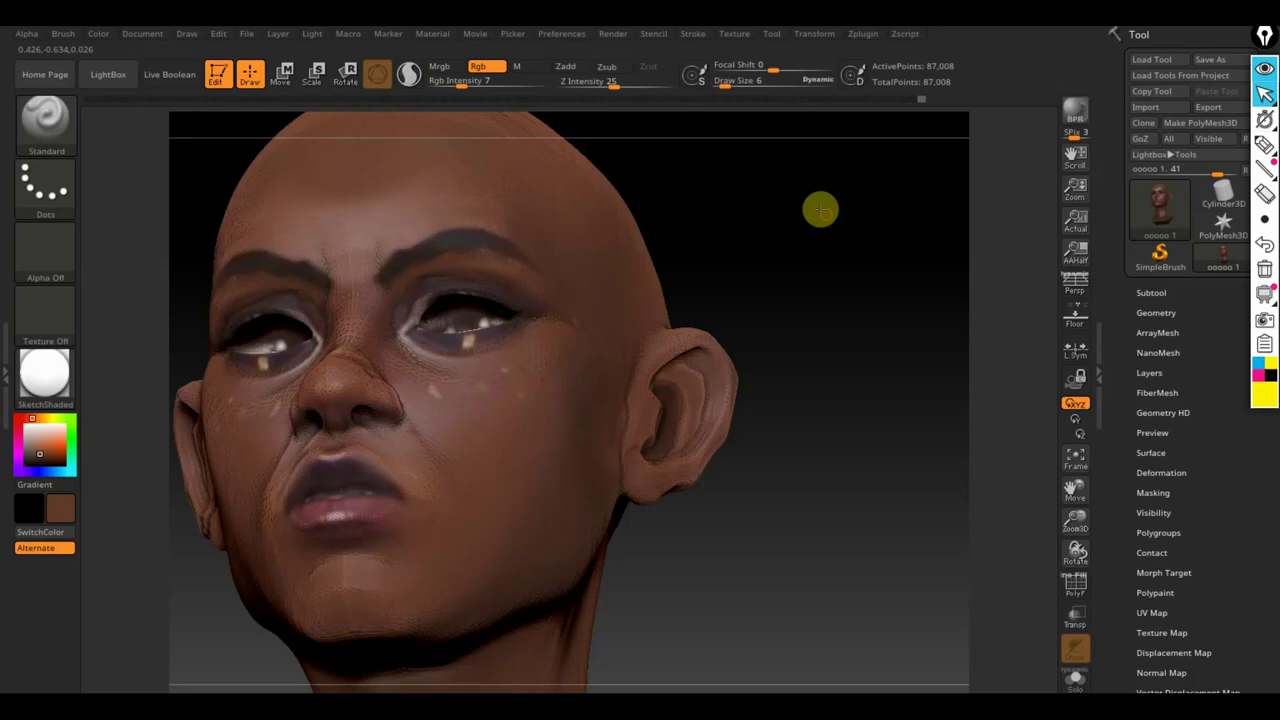
left_click_drag(820, 210, 828, 217, "shift")
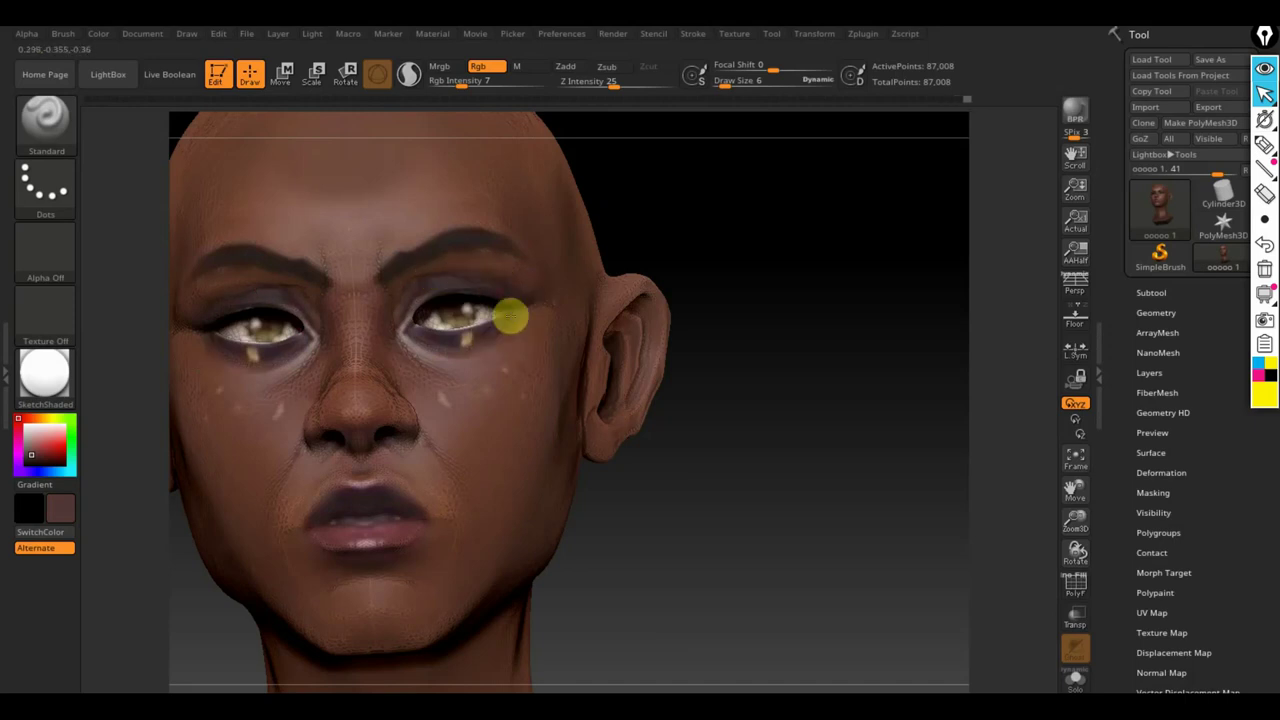
mouse_move(723, 409)
left_mouse_down()
mouse_move(700, 420)
mouse_move(391, 409)
left_mouse_up()
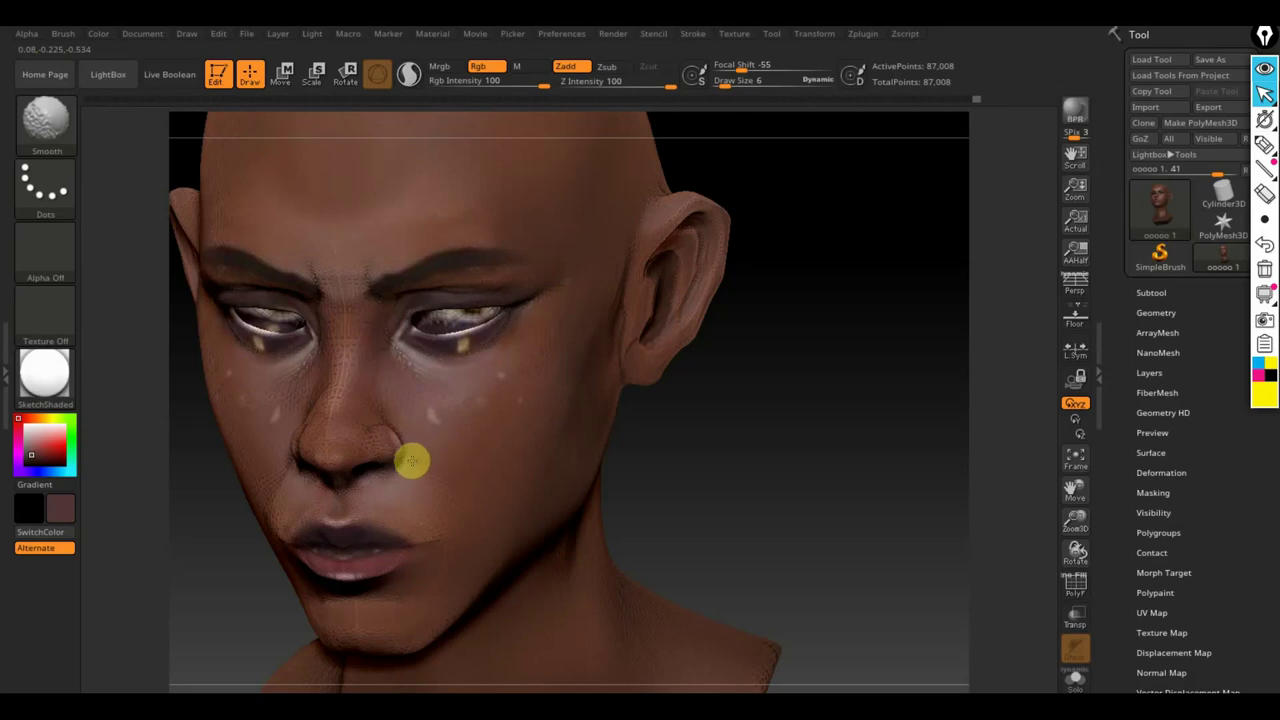
key("shift")
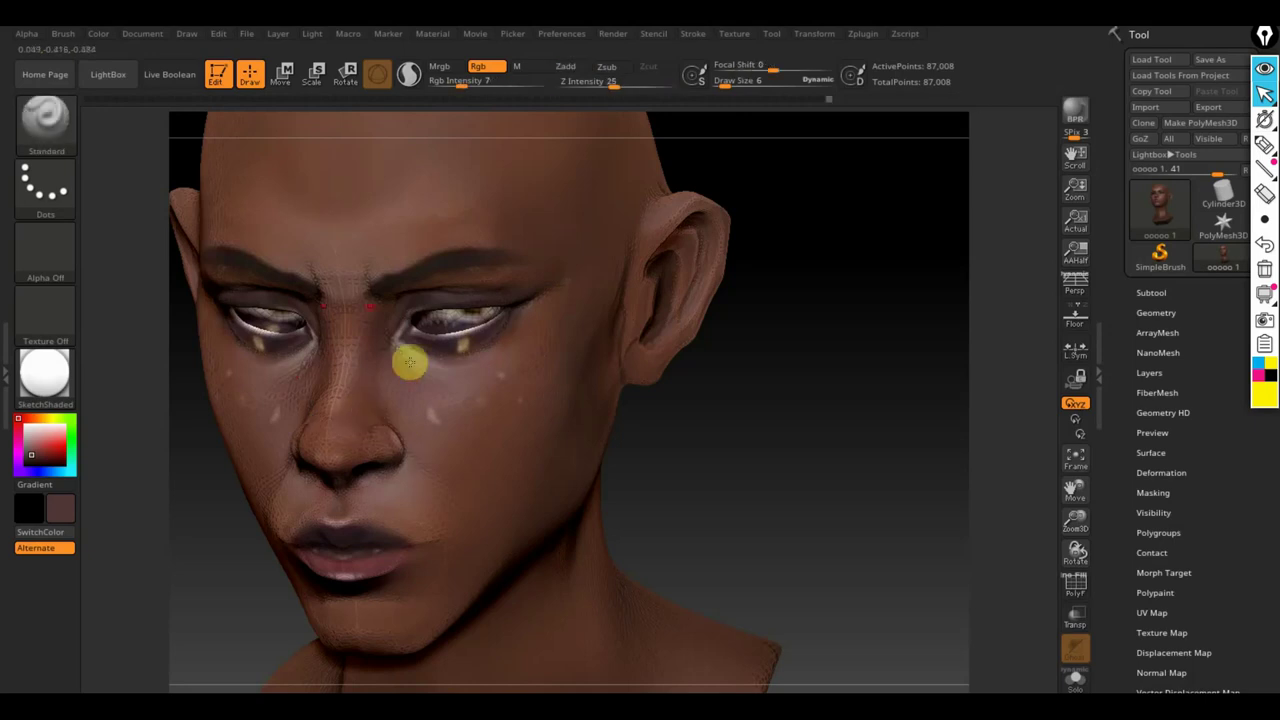
mouse_move(820, 349)
left_mouse_down()
mouse_move(837, 306)
mouse_move(846, 334)
left_mouse_up()
scroll(799, 485, "down", 3)
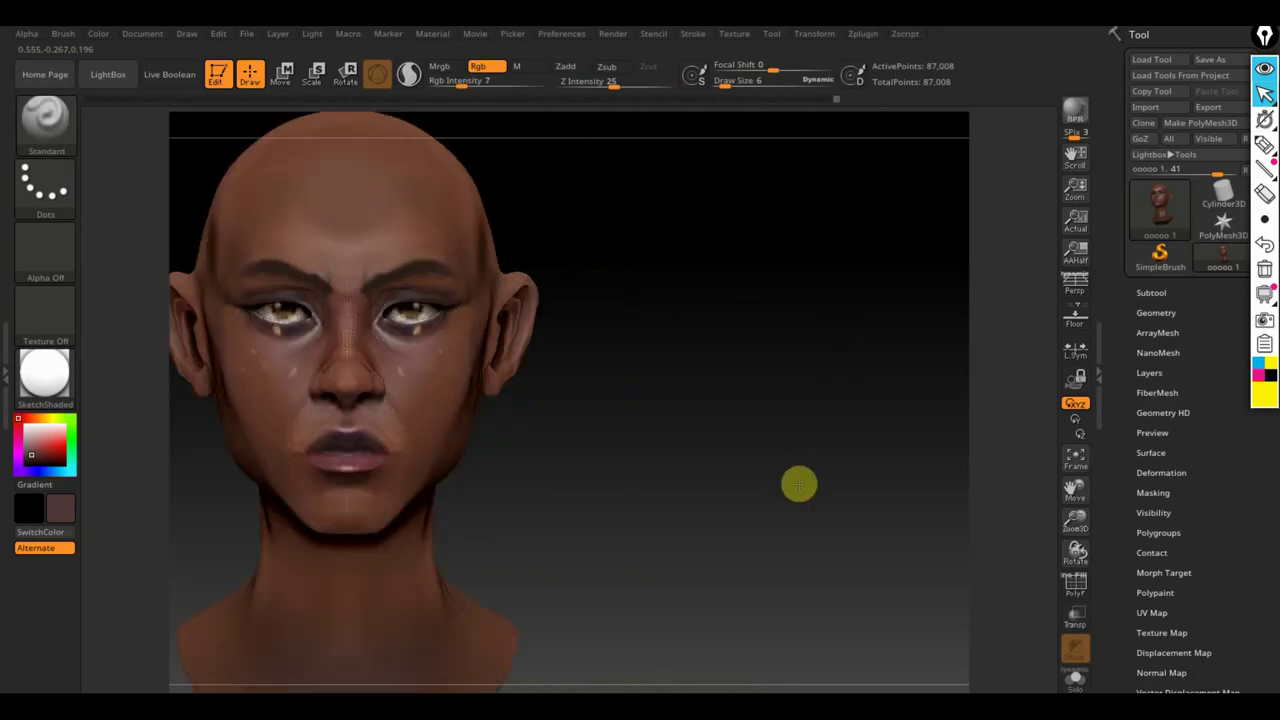
scroll(799, 485, "down", 2)
mouse_move(857, 451)
left_mouse_down("alt")
mouse_move(889, 420)
mouse_move(854, 437)
mouse_move(857, 457)
mouse_move(860, 446)
left_mouse_up("alt")
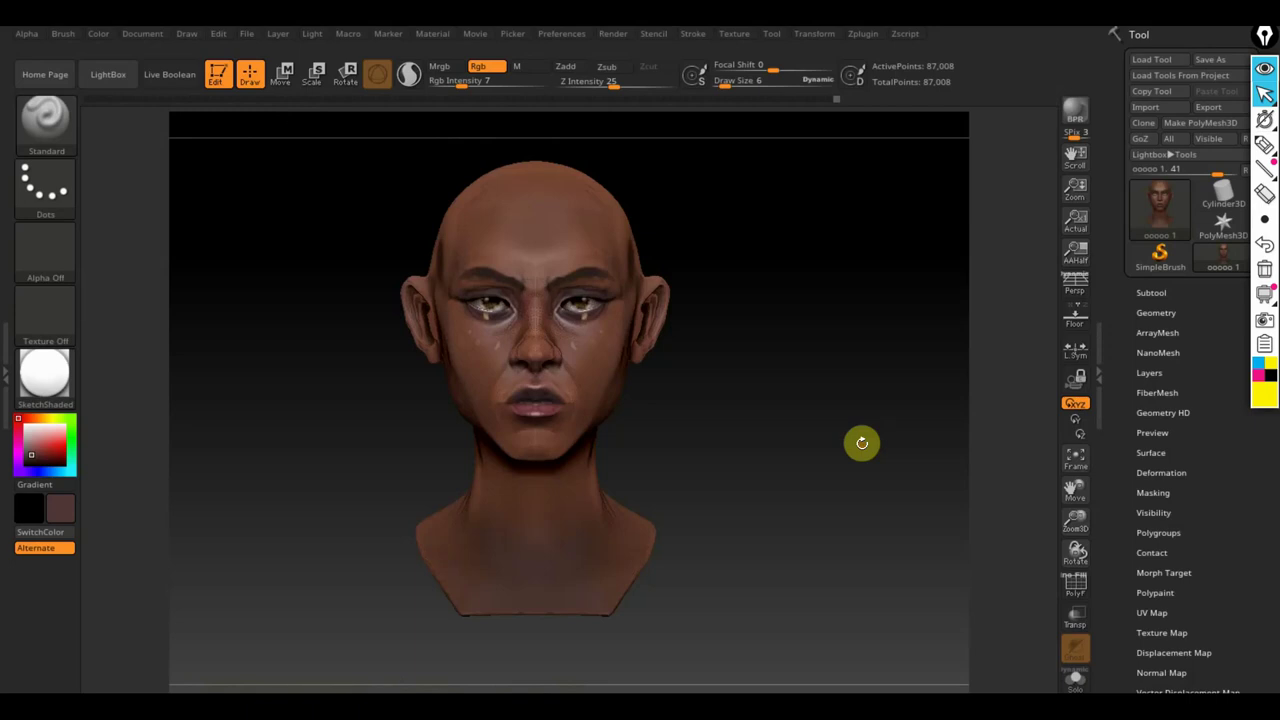
mouse_move(880, 440)
left_mouse_down("alt")
mouse_move(903, 457)
mouse_move(866, 446)
mouse_move(851, 423)
mouse_move(886, 437)
mouse_move(871, 434)
left_mouse_up("alt")
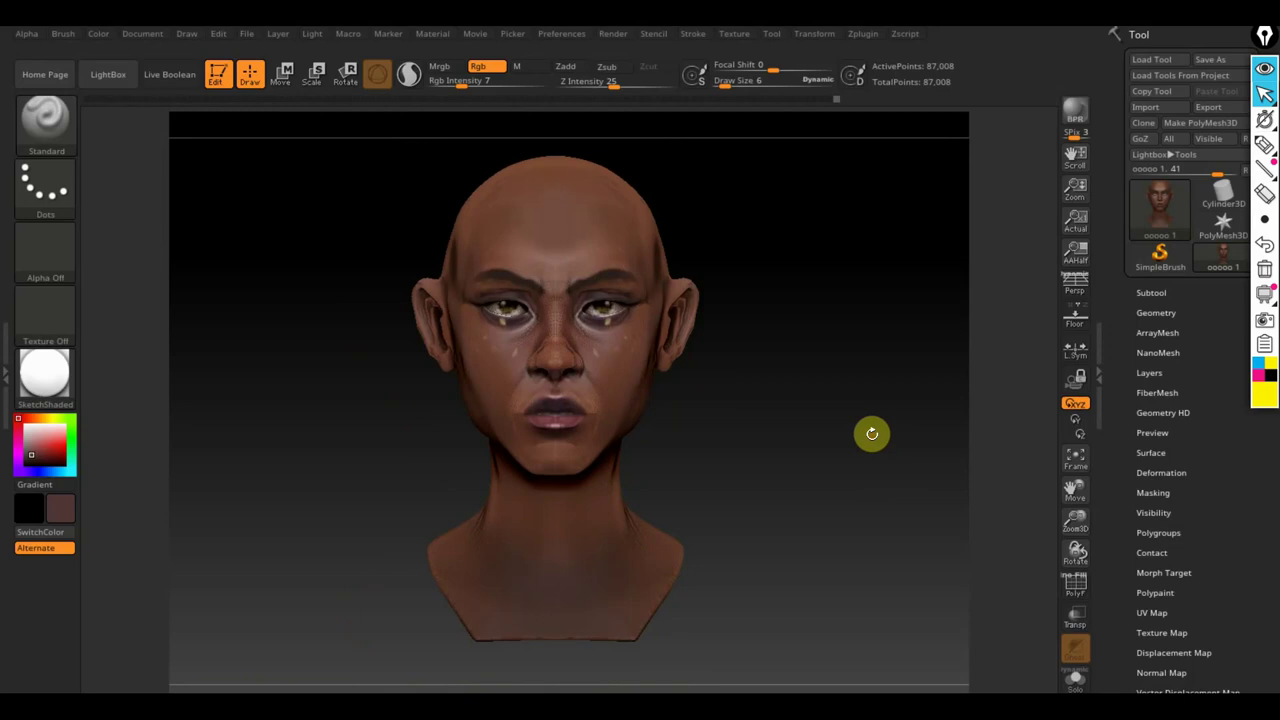
mouse_move(872, 433)
left_mouse_down()
mouse_move(814, 447)
mouse_move(864, 408)
mouse_move(946, 400)
mouse_move(883, 471)
mouse_move(889, 520)
mouse_move(824, 406)
mouse_move(874, 397)
mouse_move(846, 406)
mouse_move(872, 430)
mouse_move(804, 425)
left_mouse_up()
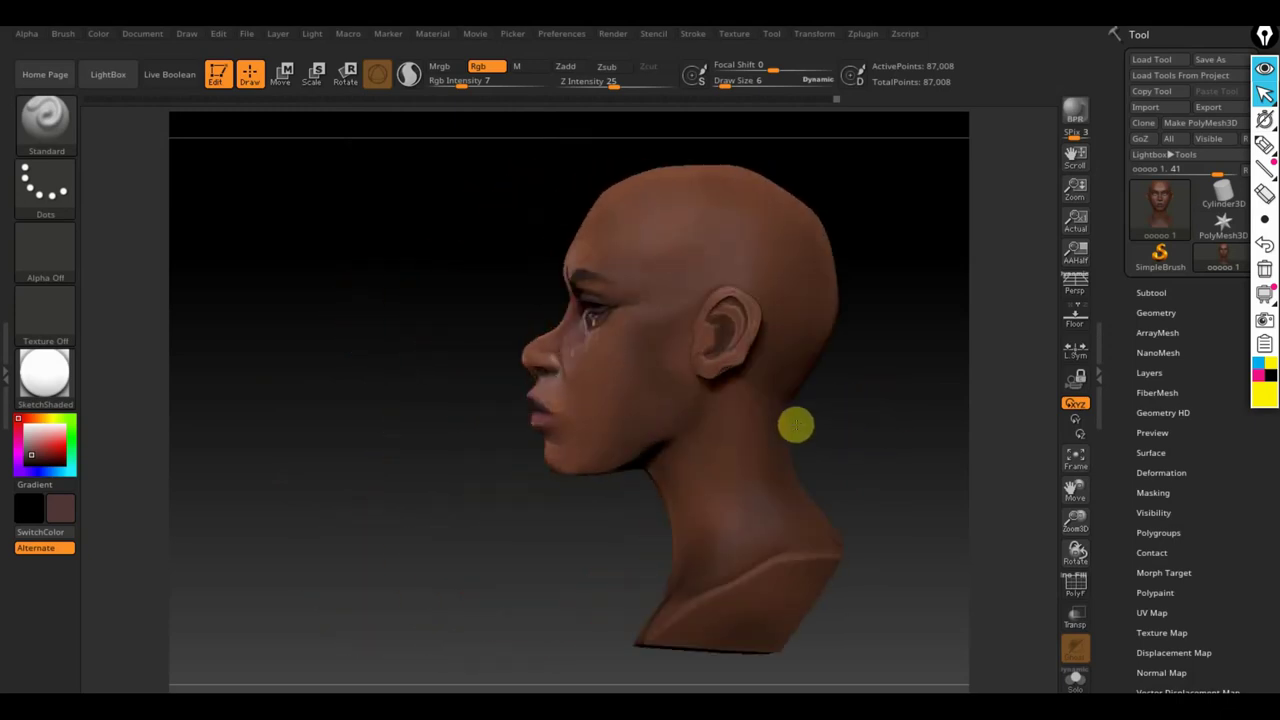
mouse_move(914, 417)
left_mouse_down("shift")
mouse_move(921, 441)
mouse_move(849, 429)
left_mouse_up("shift")
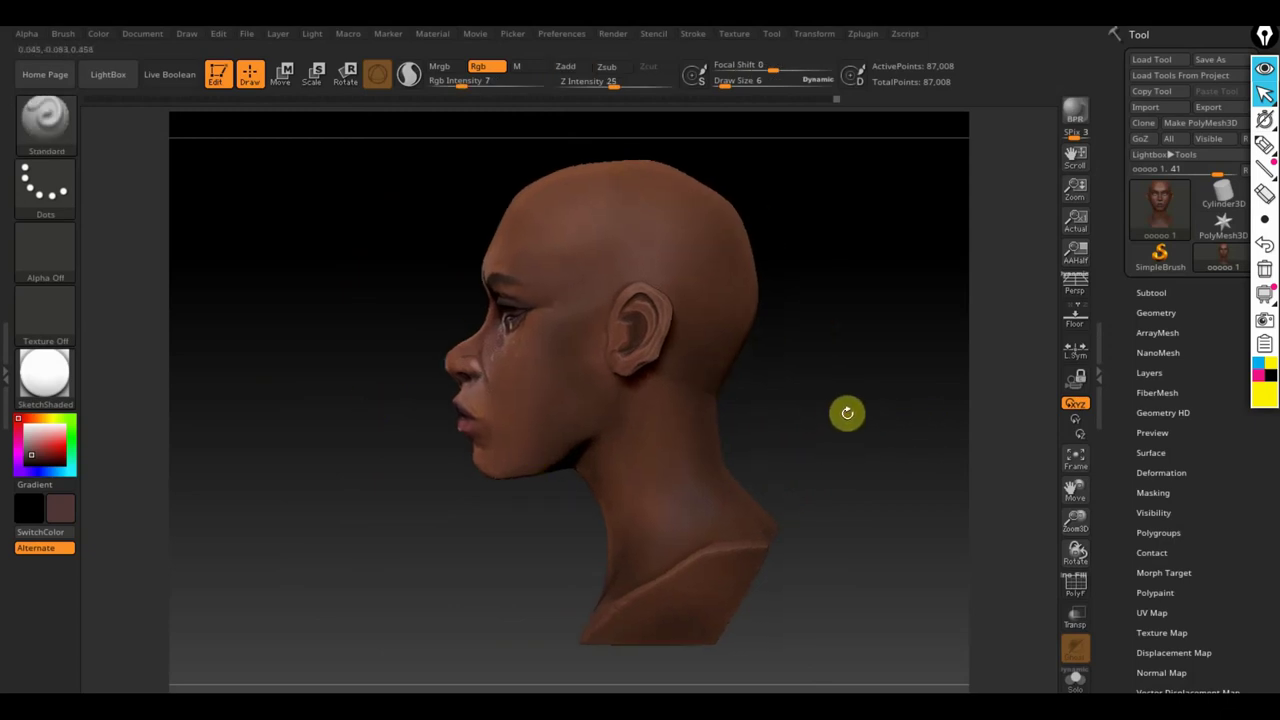
mouse_move(843, 429)
left_mouse_down("shift")
mouse_move(857, 443)
mouse_move(843, 454)
mouse_move(880, 467)
left_mouse_up("shift")
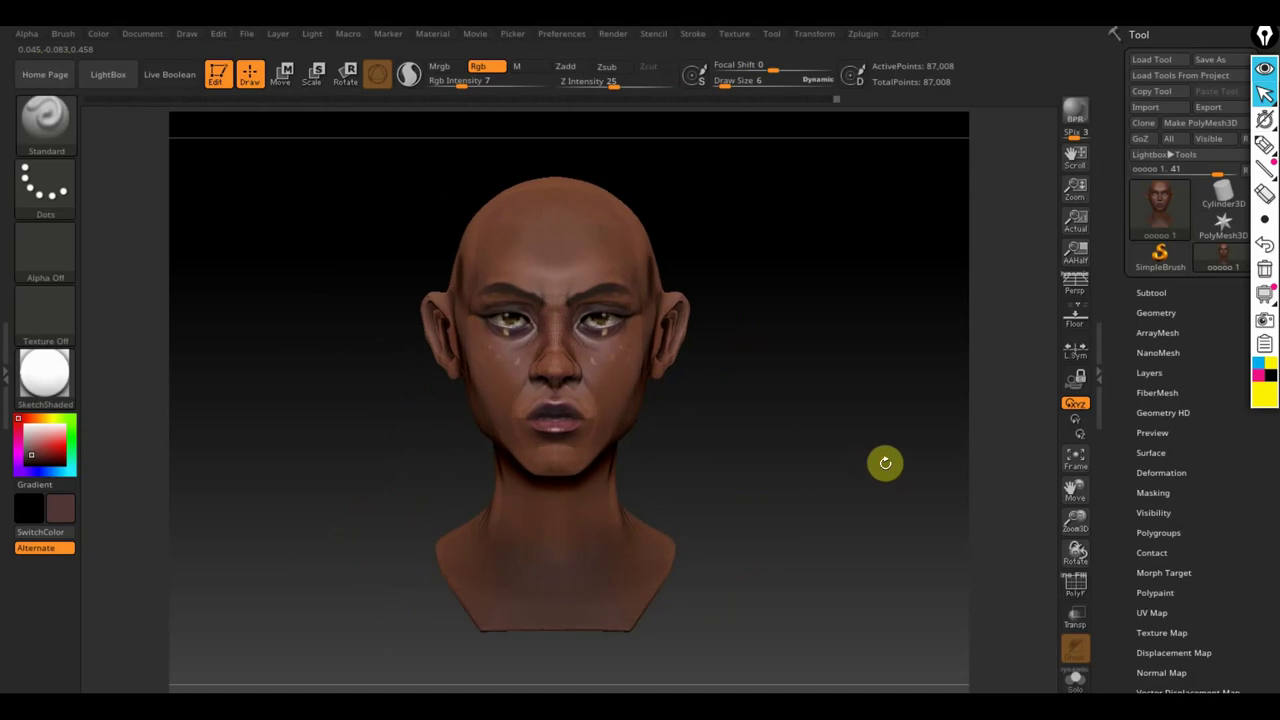